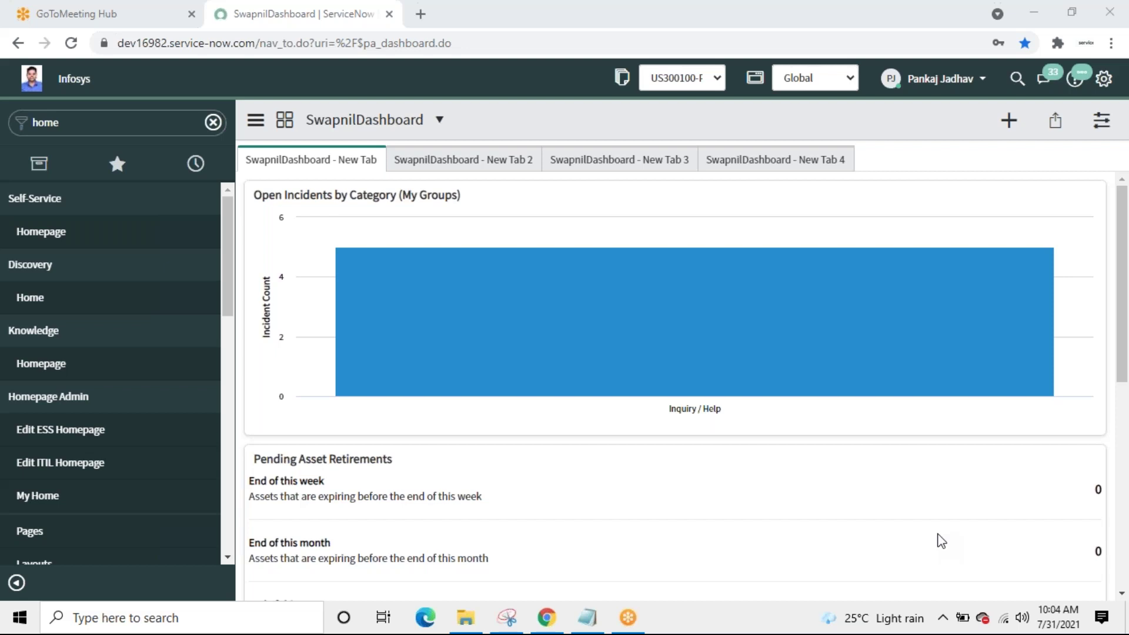
Step: Filter the navigator by 'test' and open the testacls list
{"action": "left_click", "coordinate": [144, 120]}
{"action": "type", "text": "test"}
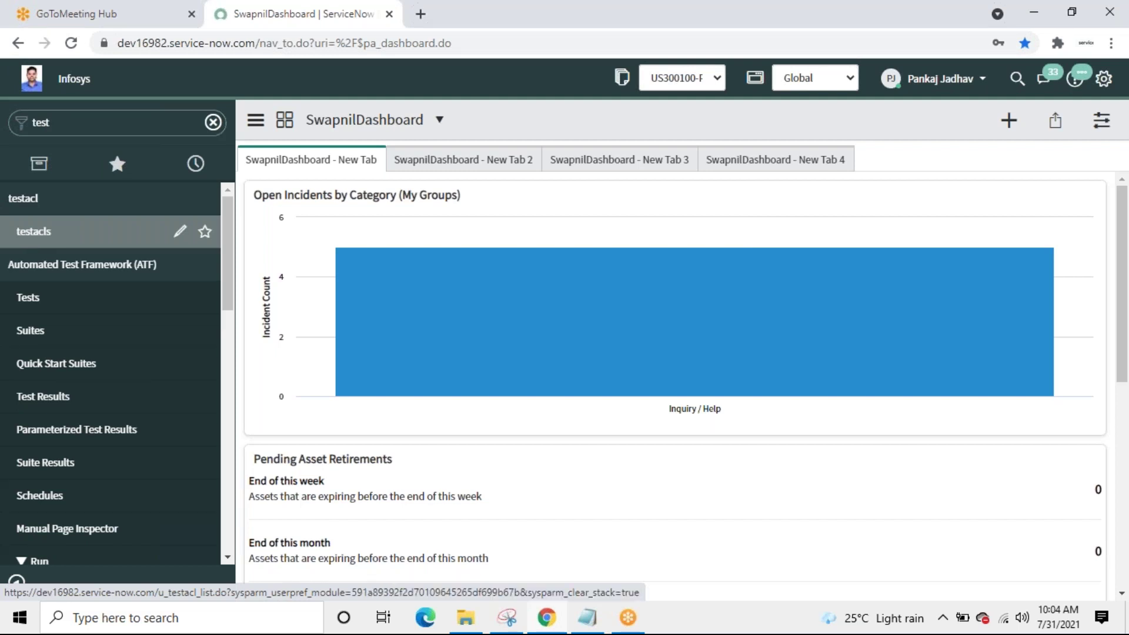
{"action": "left_click", "coordinate": [88, 232]}
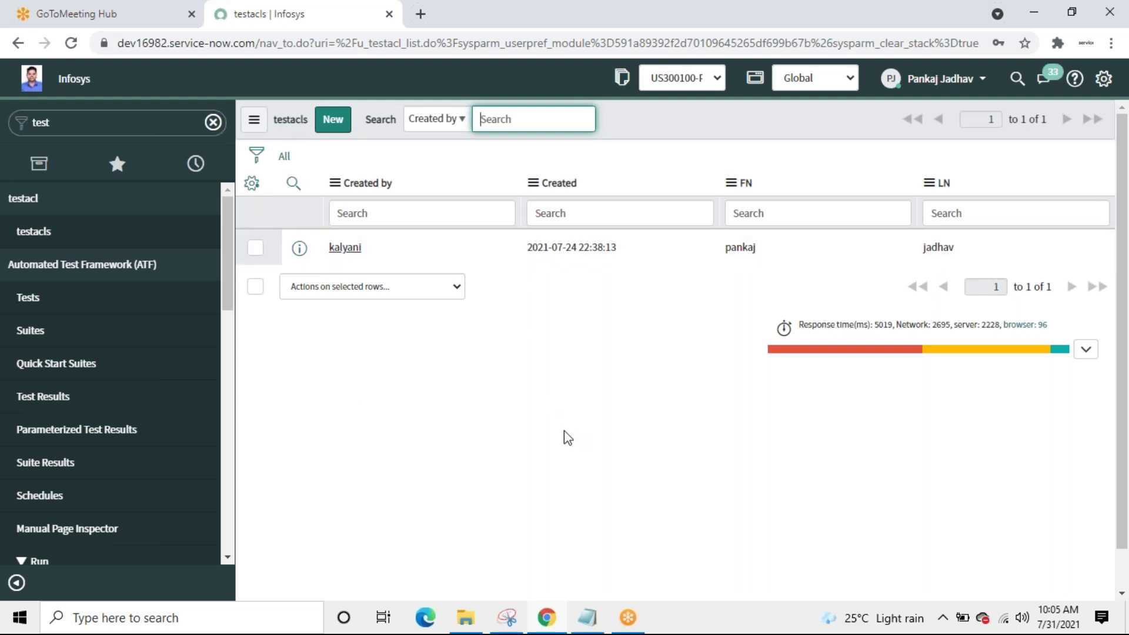
Step: Switch the current application scope to Swapnil
{"action": "left_click", "coordinate": [150, 126]}
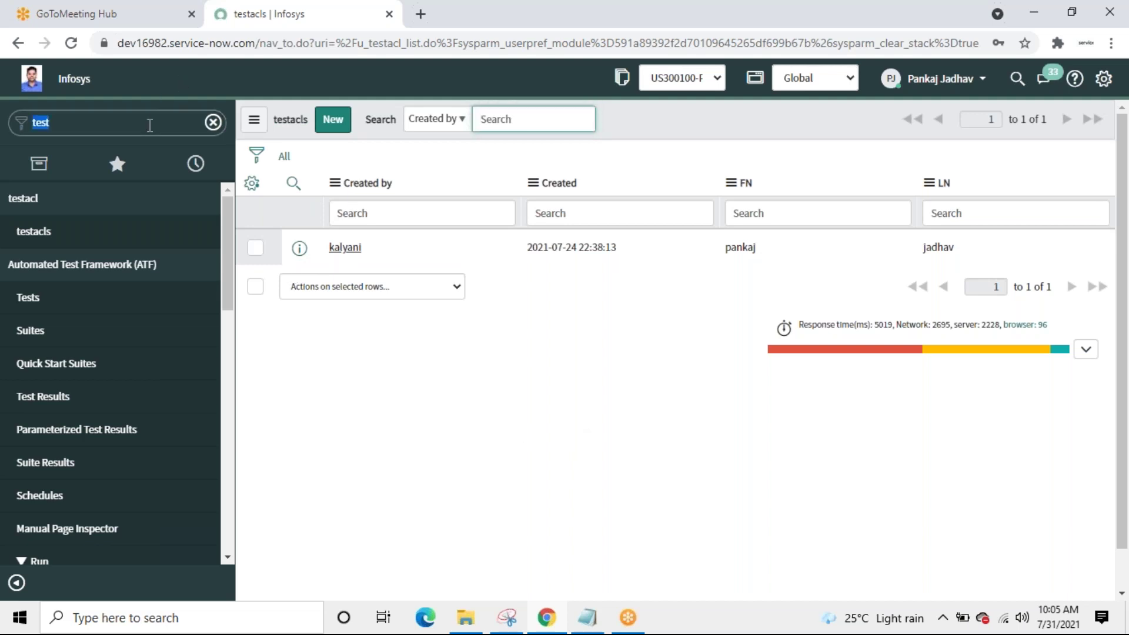
{"action": "left_click", "coordinate": [834, 82]}
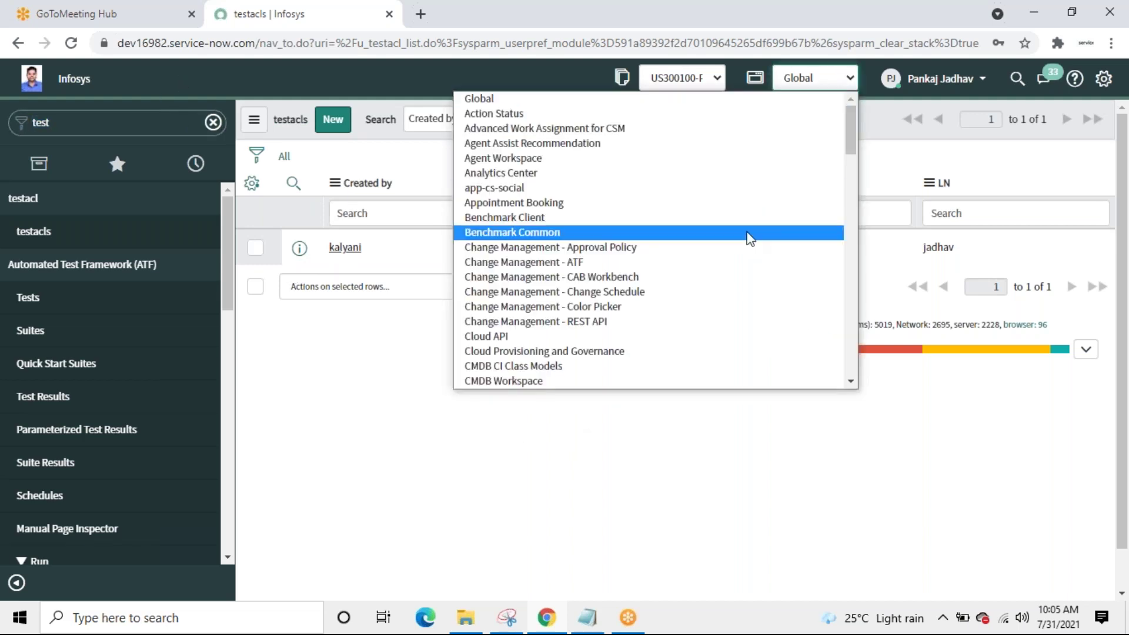
{"action": "type", "text": "swapnil"}
{"action": "key", "text": "Return"}
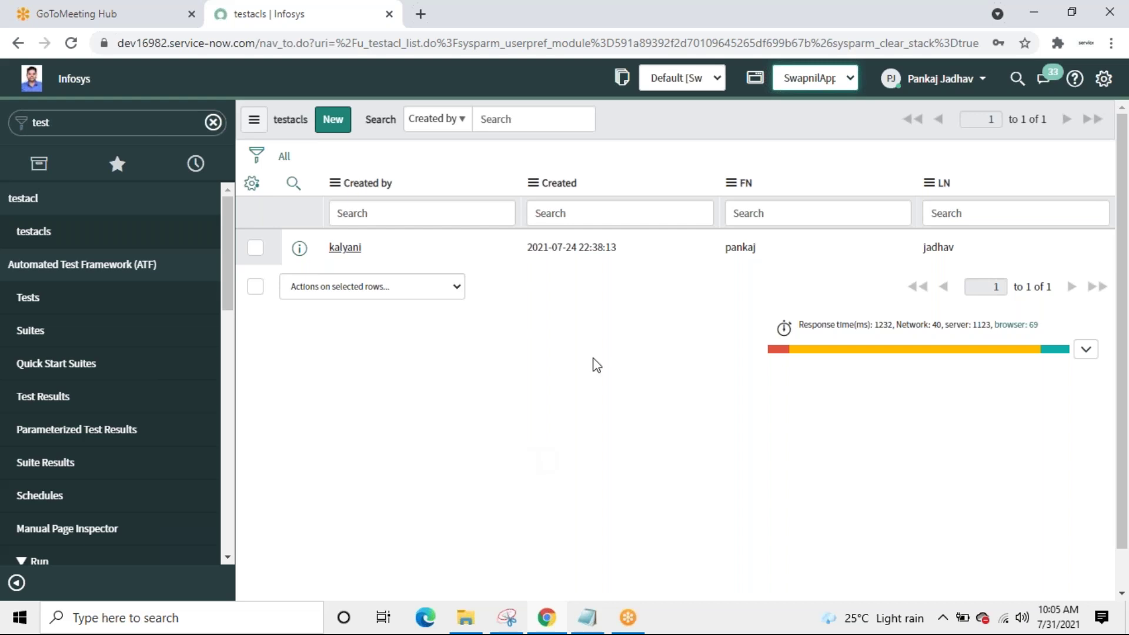
Step: Filter the navigator modules by 'swapnil'
{"action": "left_click", "coordinate": [140, 121]}
{"action": "type", "text": "swa"}
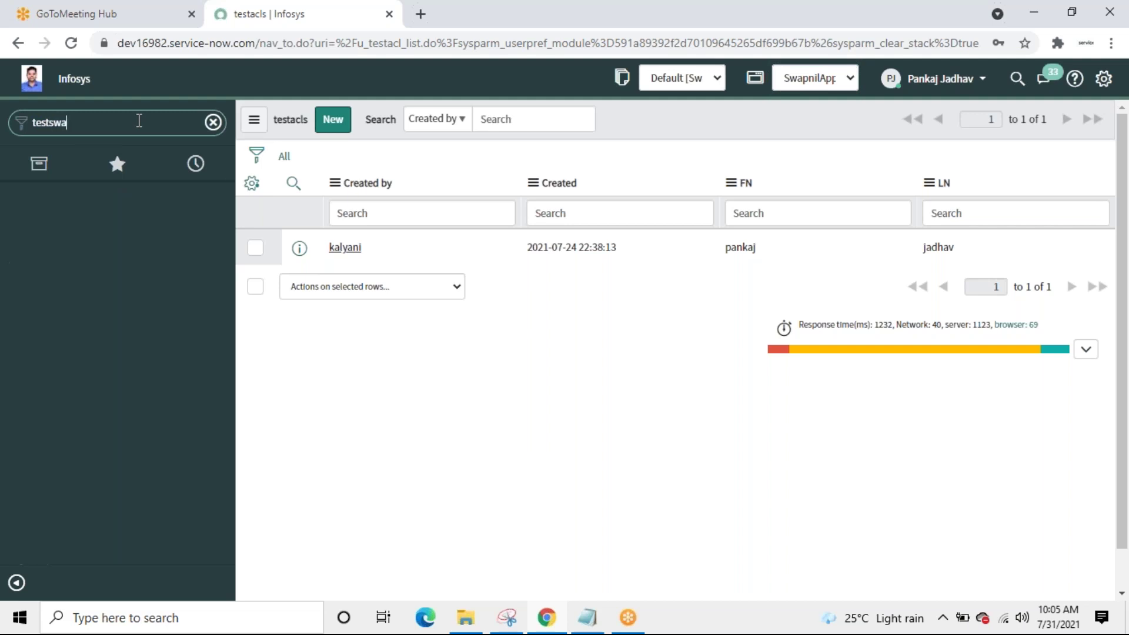
{"action": "key", "text": "BackSpace"}
{"action": "key", "text": "BackSpace"}
{"action": "key", "text": "BackSpace"}
{"action": "key", "text": "BackSpace"}
{"action": "key", "text": "BackSpace"}
{"action": "key", "text": "BackSpace"}
{"action": "key", "text": "BackSpace"}
{"action": "type", "text": "swapnil"}
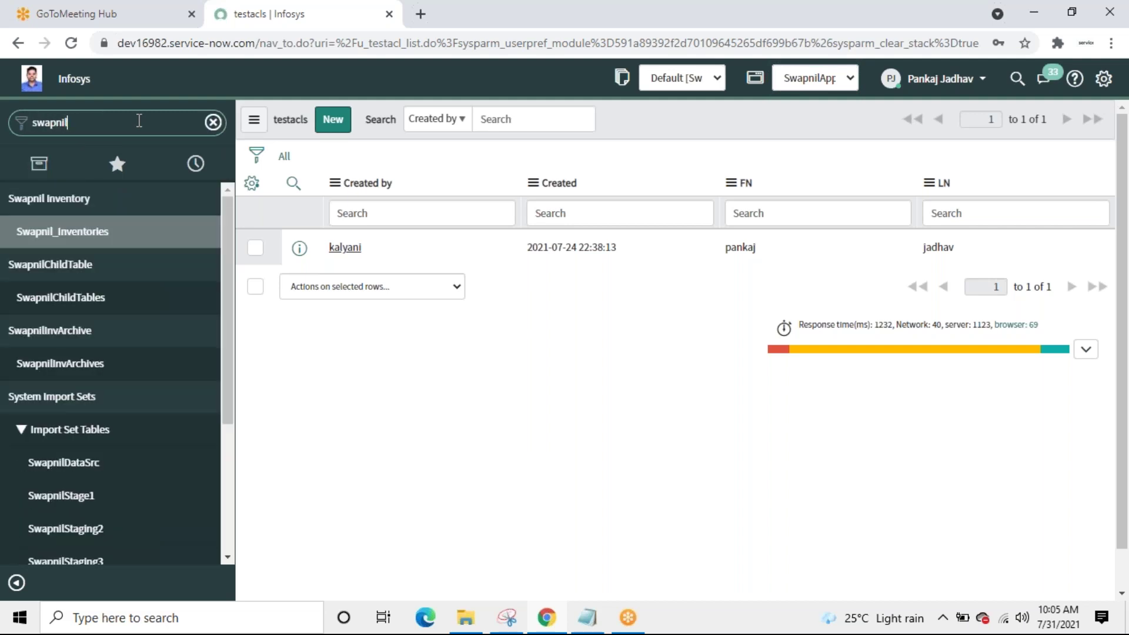
Step: From a new Swapnil_Inventories record form, open the Swapnil_Inventory table definition
{"action": "left_click", "coordinate": [74, 235]}
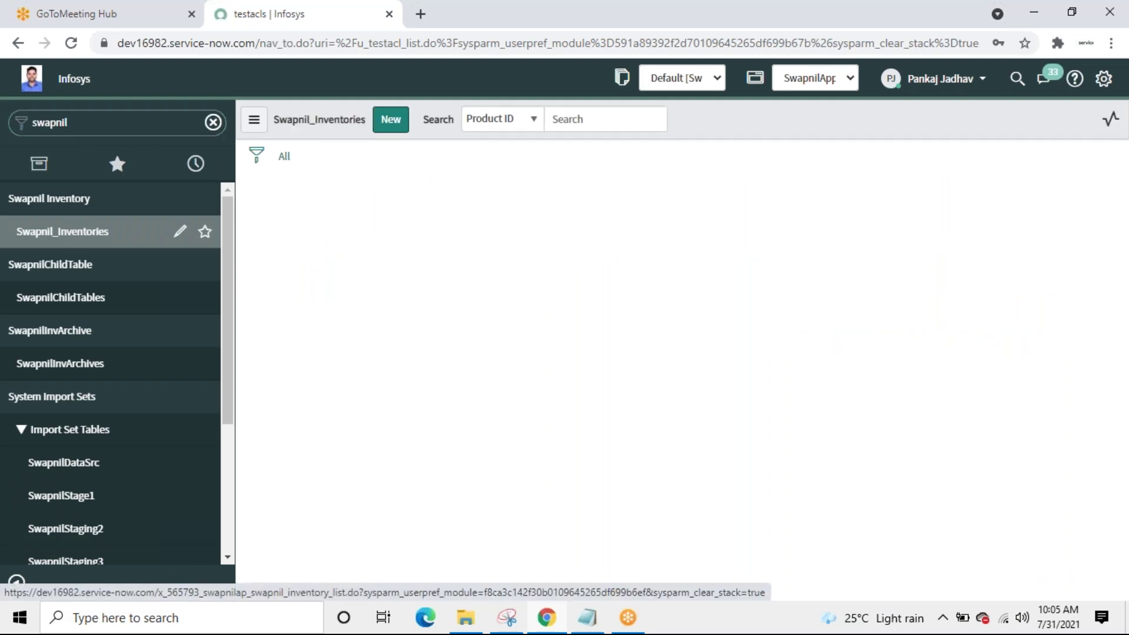
{"action": "left_click", "coordinate": [390, 120]}
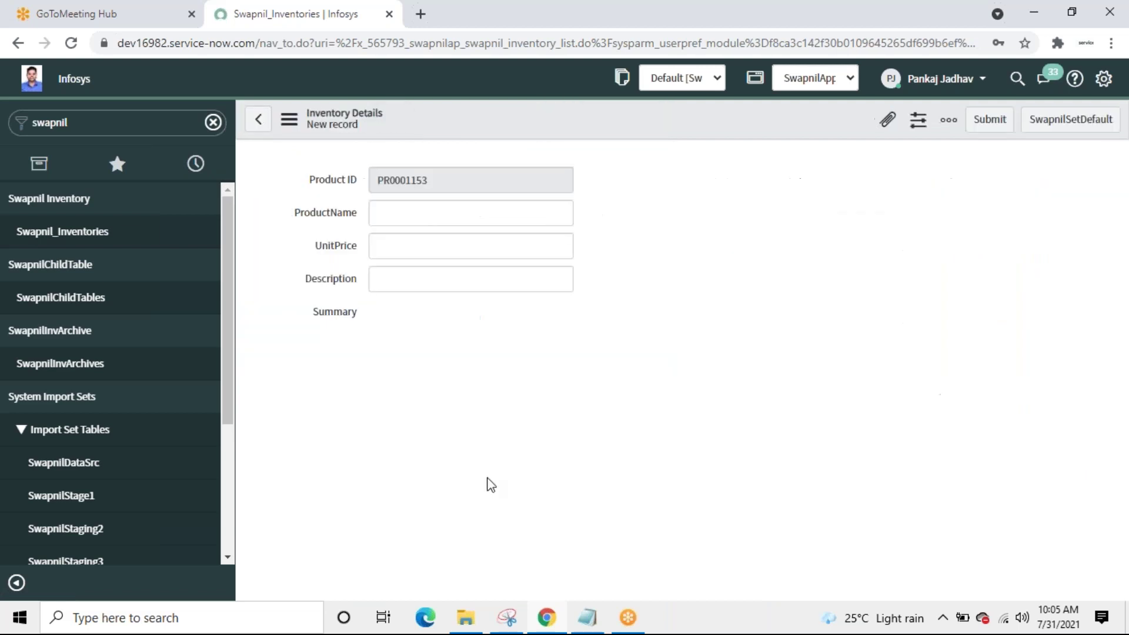
{"action": "right_click", "coordinate": [538, 125]}
{"action": "mouse_move", "coordinate": [583, 160]}
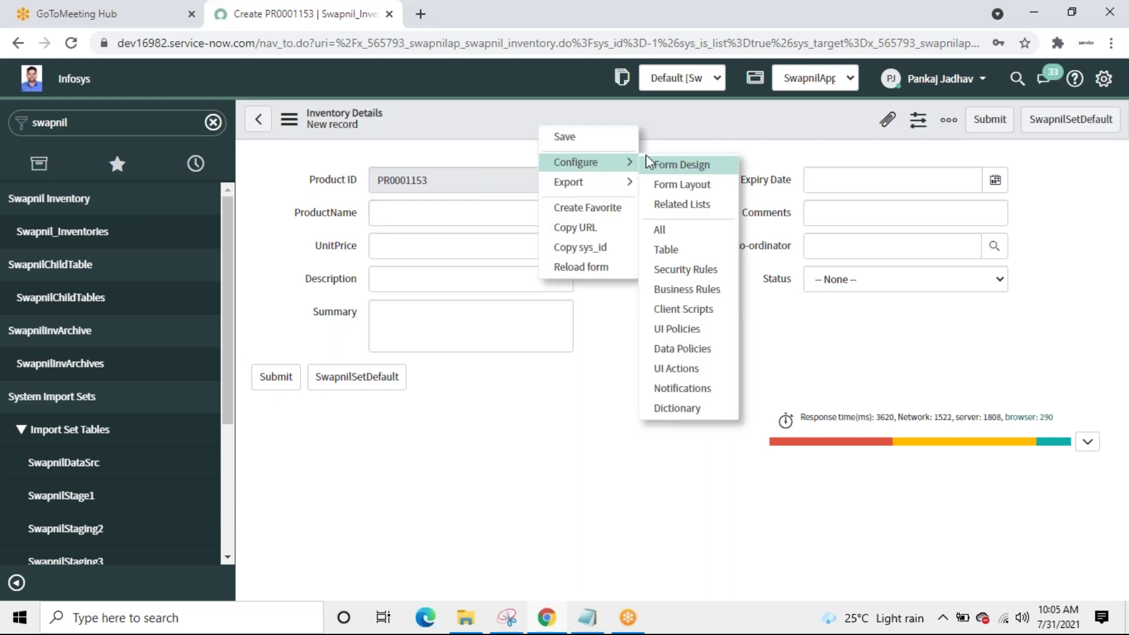
{"action": "left_click", "coordinate": [688, 253]}
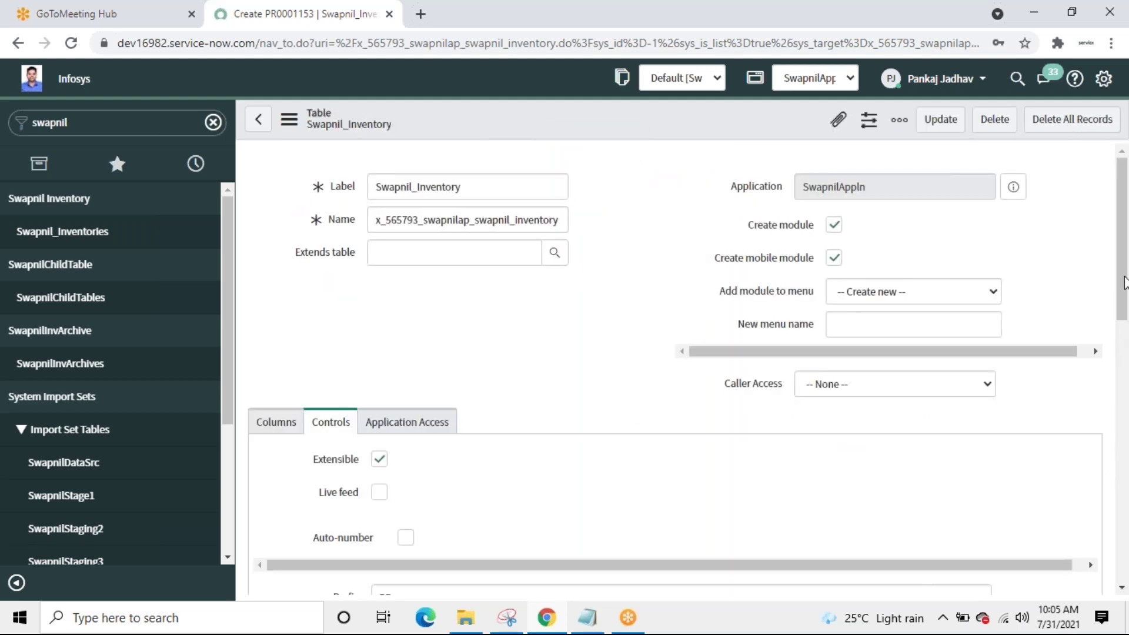
Step: Show the table's Controls and scroll to its four read, write, delete and create access controls
{"action": "left_click_drag", "start_coordinate": [1124, 281], "coordinate": [1123, 243]}
{"action": "left_click", "coordinate": [331, 183]}
{"action": "left_click_drag", "start_coordinate": [1121, 276], "coordinate": [1127, 471]}
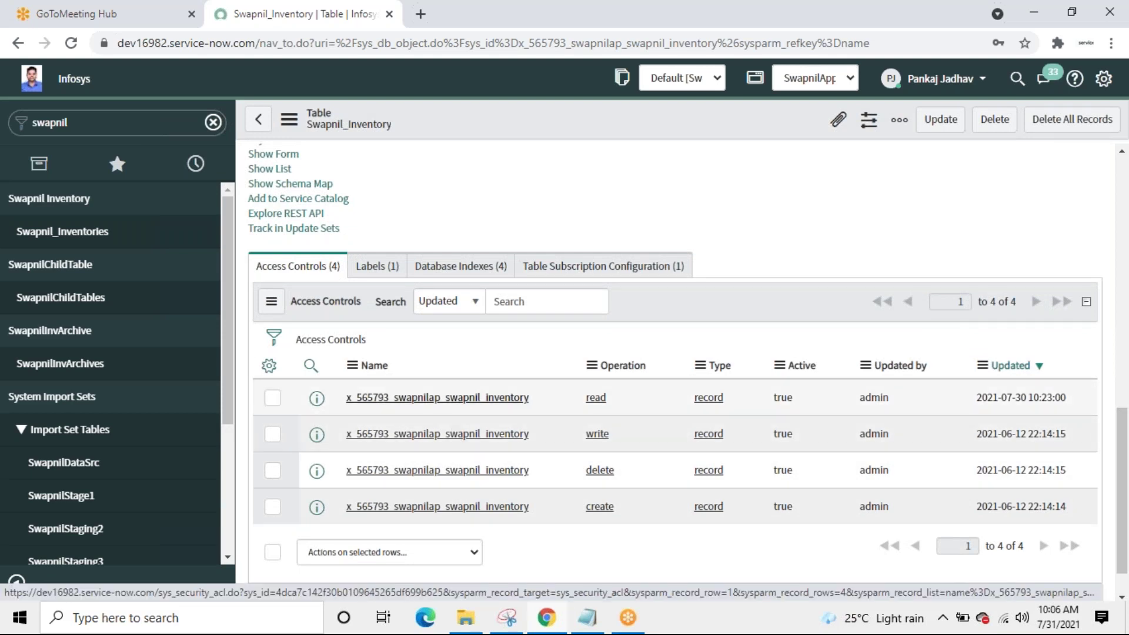
{"action": "left_click", "coordinate": [517, 398]}
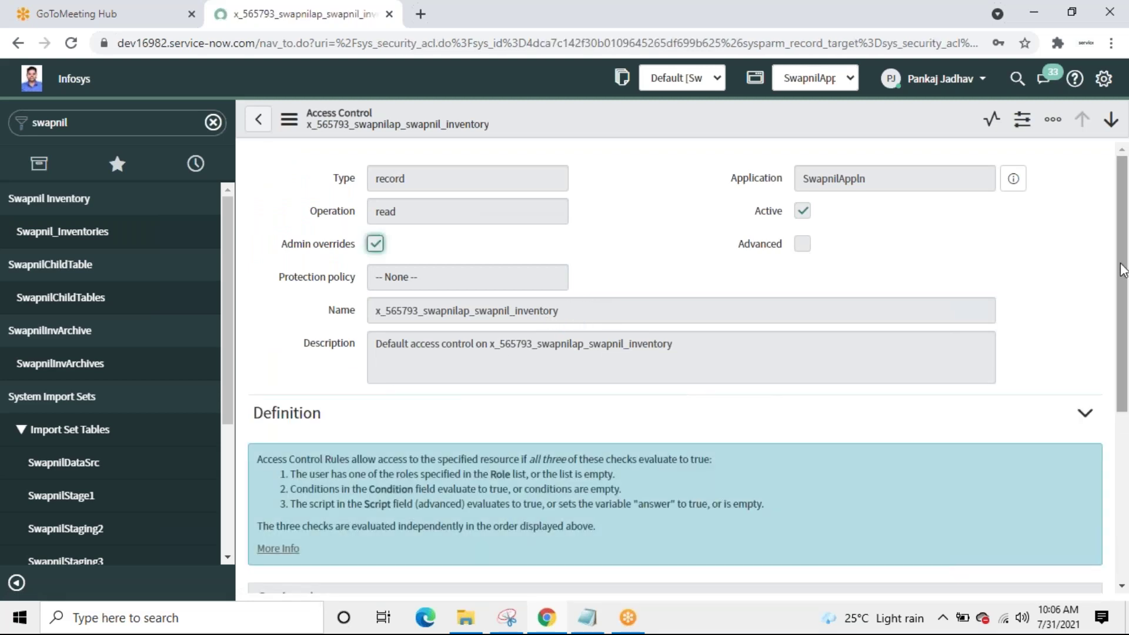
{"action": "left_click_drag", "start_coordinate": [1123, 306], "coordinate": [1123, 443]}
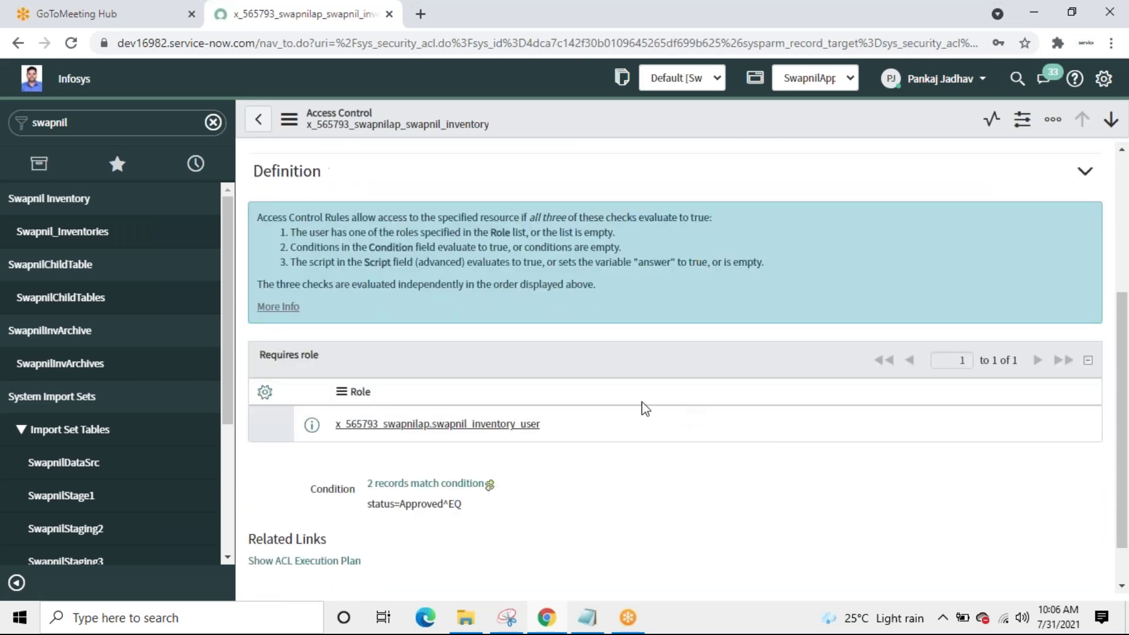
{"action": "left_click_drag", "start_coordinate": [539, 424], "coordinate": [335, 424]}
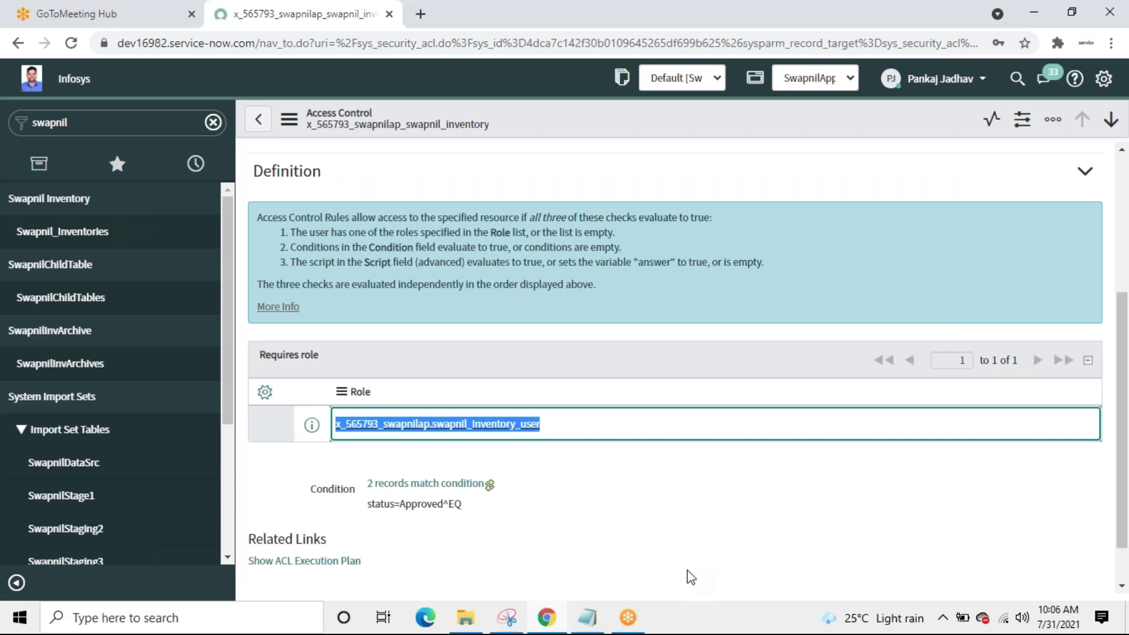
{"action": "left_click", "coordinate": [258, 118]}
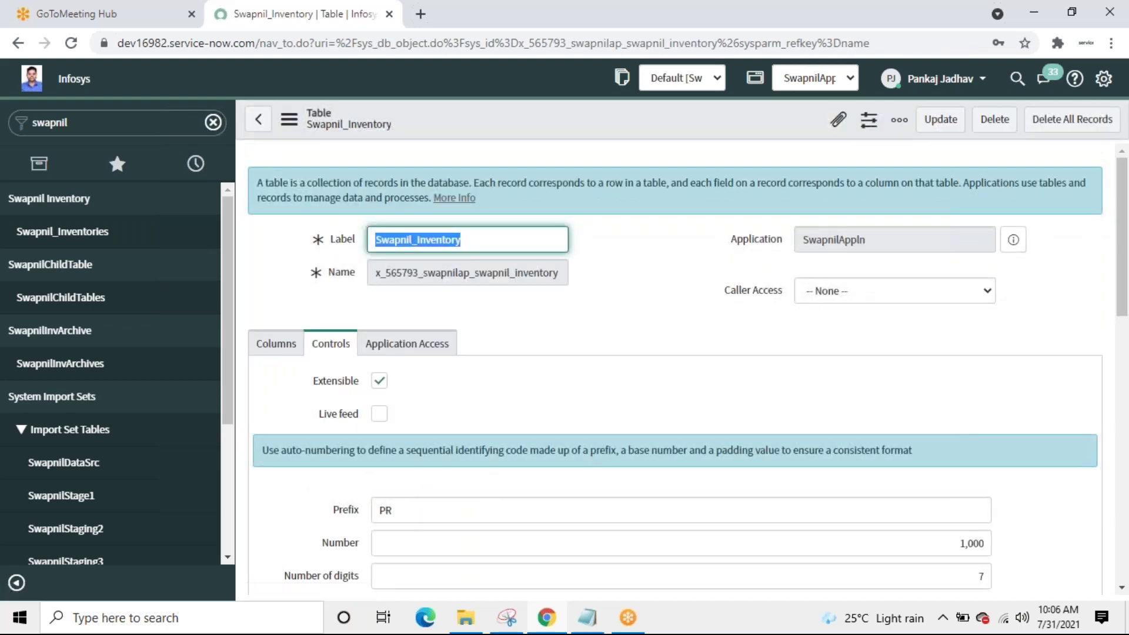
{"action": "left_click", "coordinate": [409, 345]}
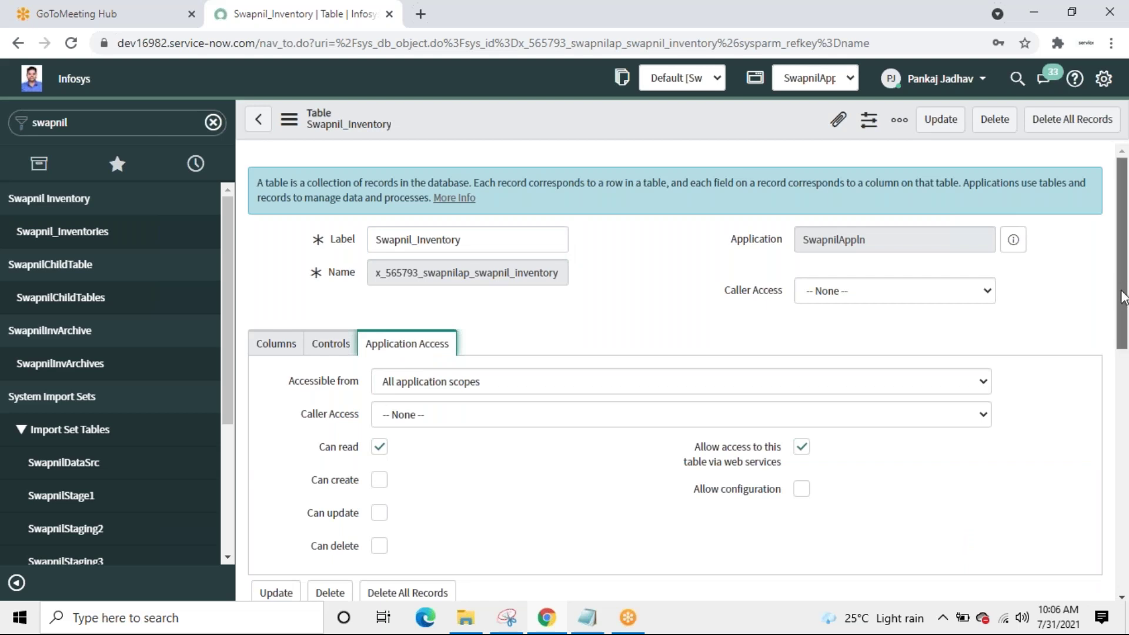
{"action": "scroll", "coordinate": [1124, 400], "scroll_direction": "down", "scroll_amount": 1}
{"action": "scroll", "coordinate": [1124, 400], "scroll_direction": "down", "scroll_amount": 5}
{"action": "scroll", "coordinate": [1124, 400], "scroll_direction": "up", "scroll_amount": 3}
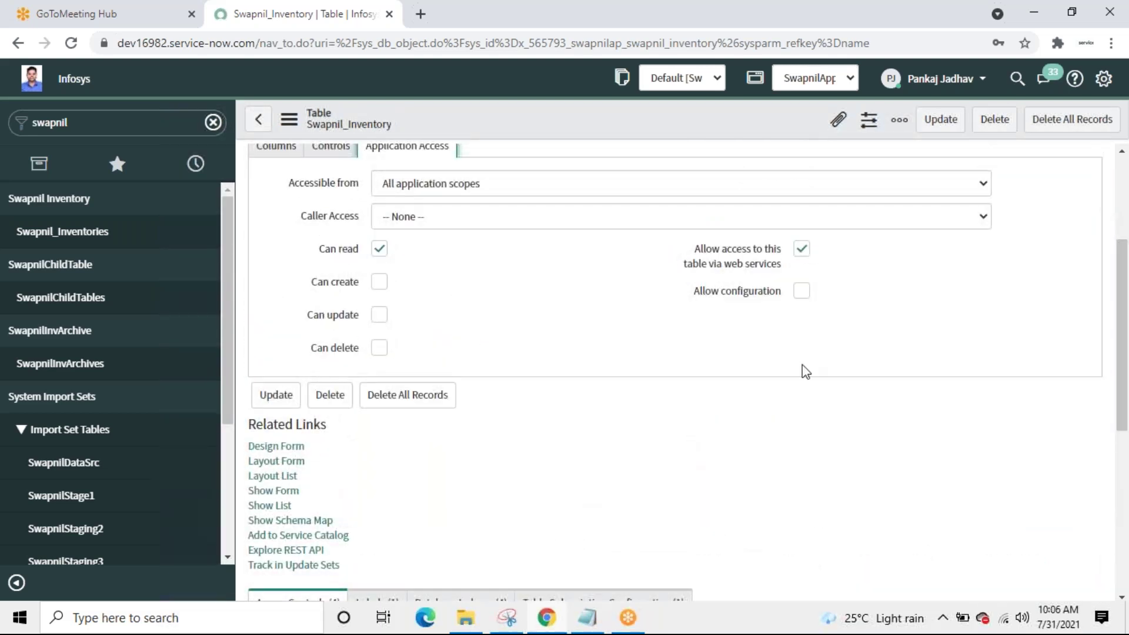
{"action": "left_click", "coordinate": [330, 150]}
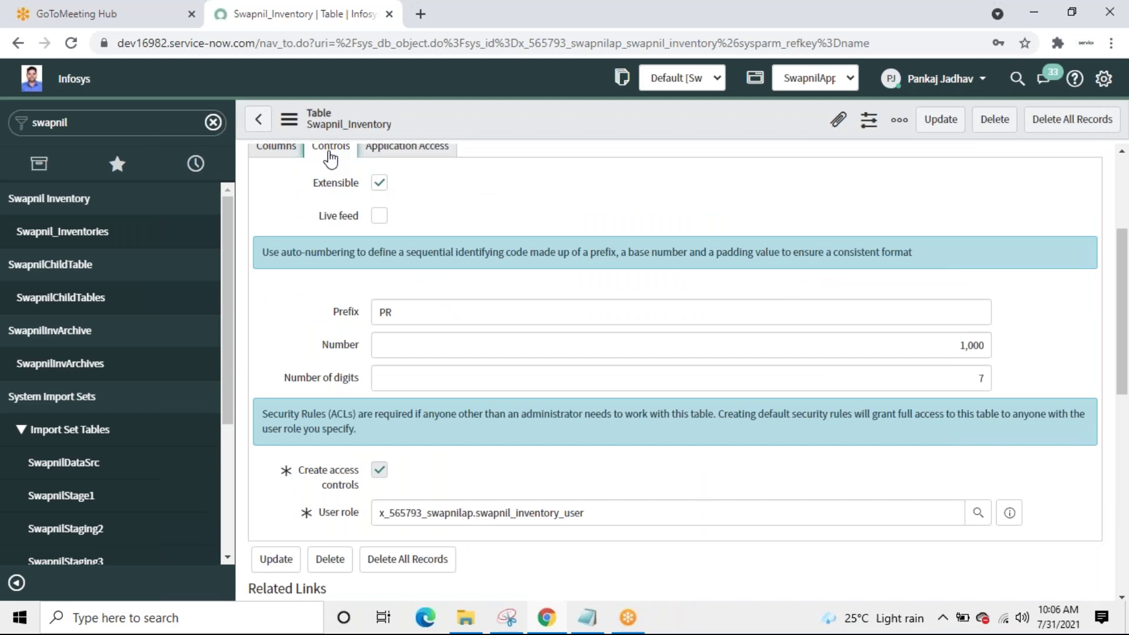
{"action": "left_click", "coordinate": [637, 513]}
{"action": "double_click", "coordinate": [638, 512]}
{"action": "left_click", "coordinate": [638, 513]}
{"action": "double_click", "coordinate": [637, 513]}
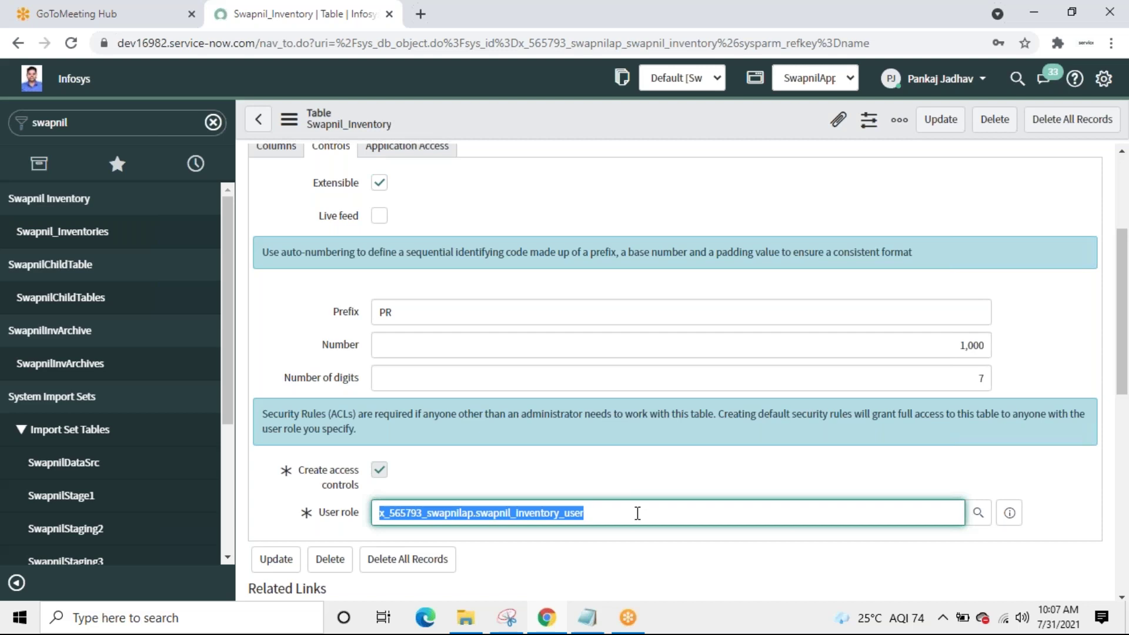
{"action": "left_click_drag", "start_coordinate": [1124, 271], "coordinate": [1124, 466]}
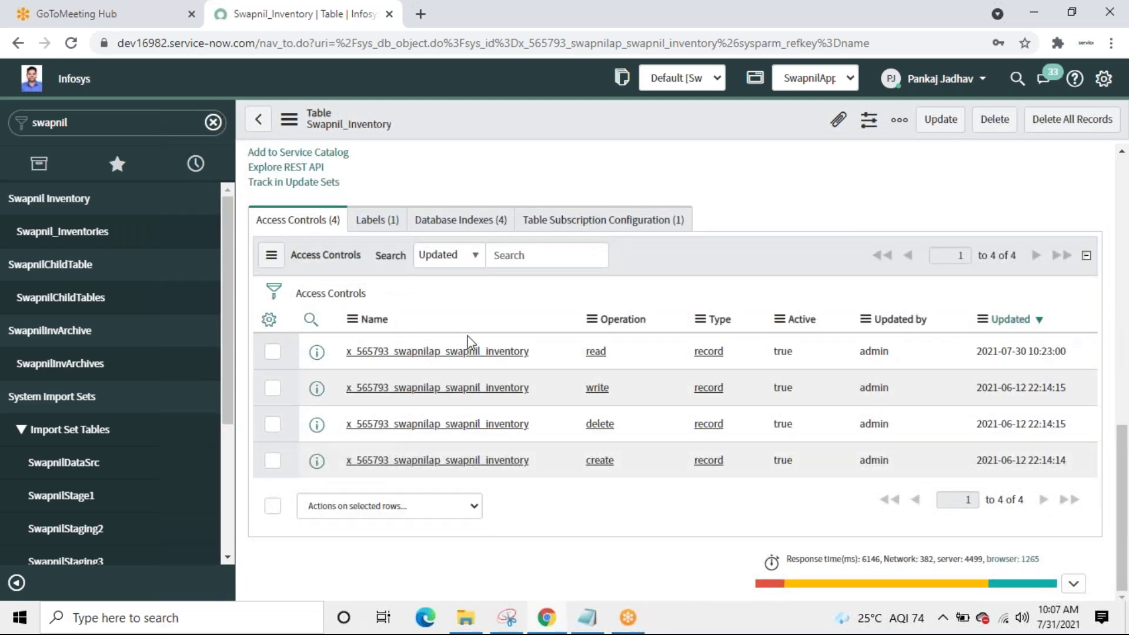
{"action": "left_click", "coordinate": [437, 424]}
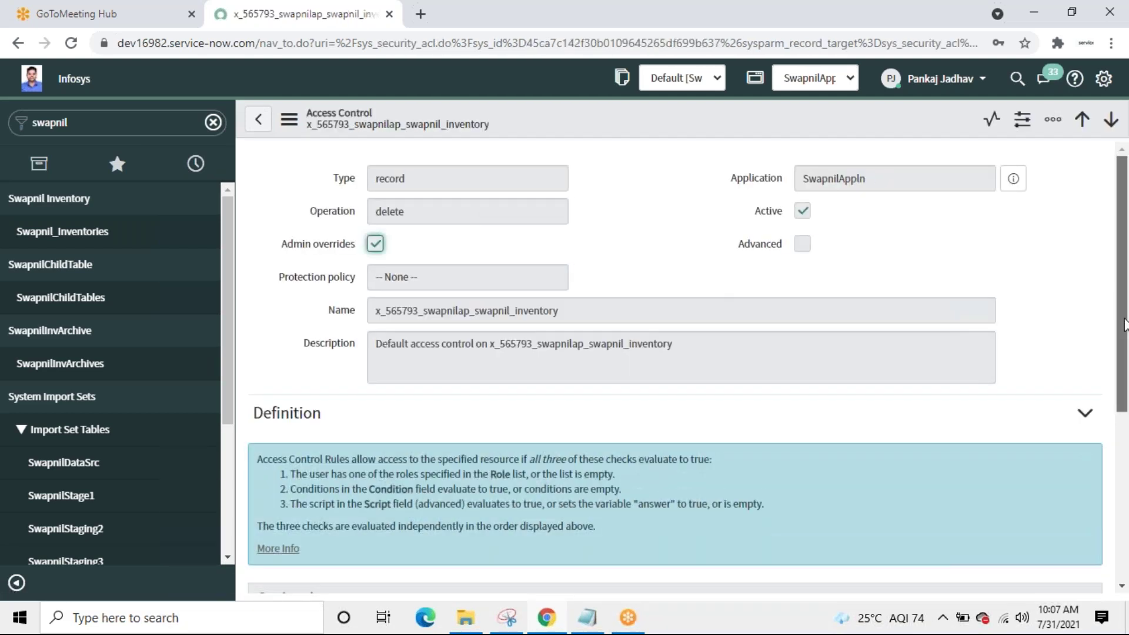
{"action": "scroll", "coordinate": [1125, 405], "scroll_direction": "down", "scroll_amount": 1}
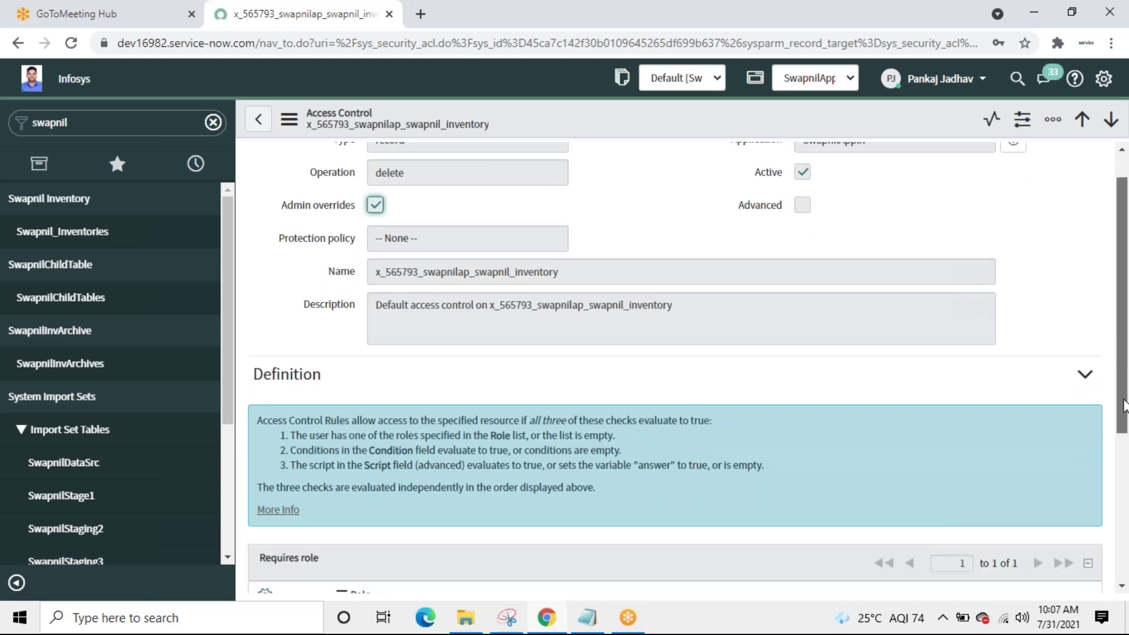
{"action": "scroll", "coordinate": [611, 441], "scroll_direction": "down", "scroll_amount": 3}
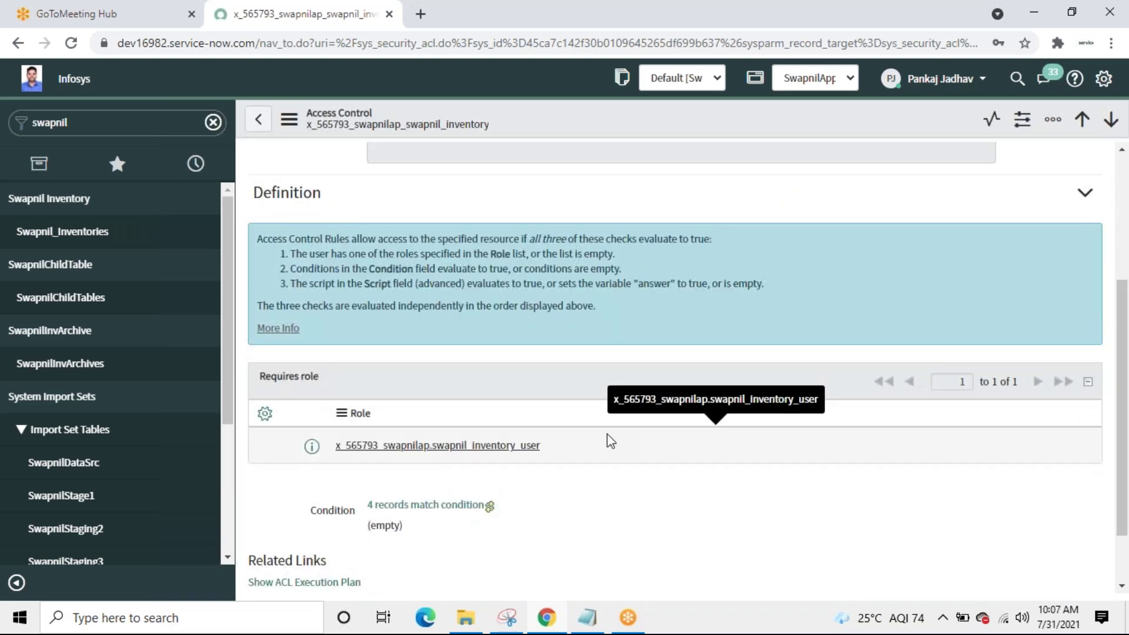
{"action": "left_click", "coordinate": [259, 124]}
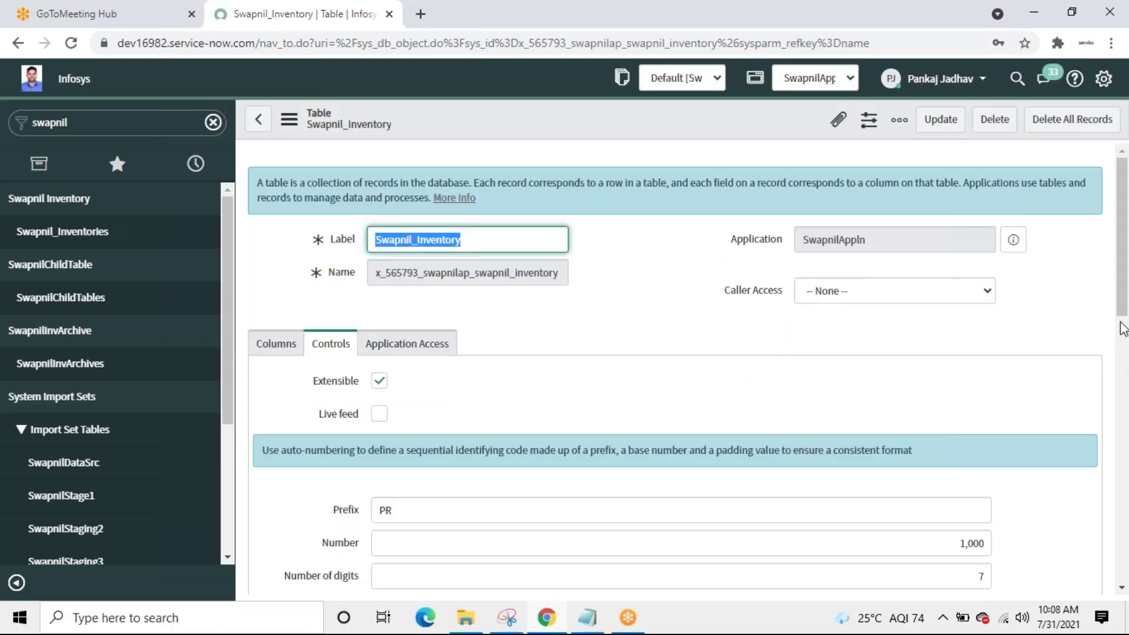
{"action": "scroll", "coordinate": [1122, 330], "scroll_direction": "down", "scroll_amount": 2}
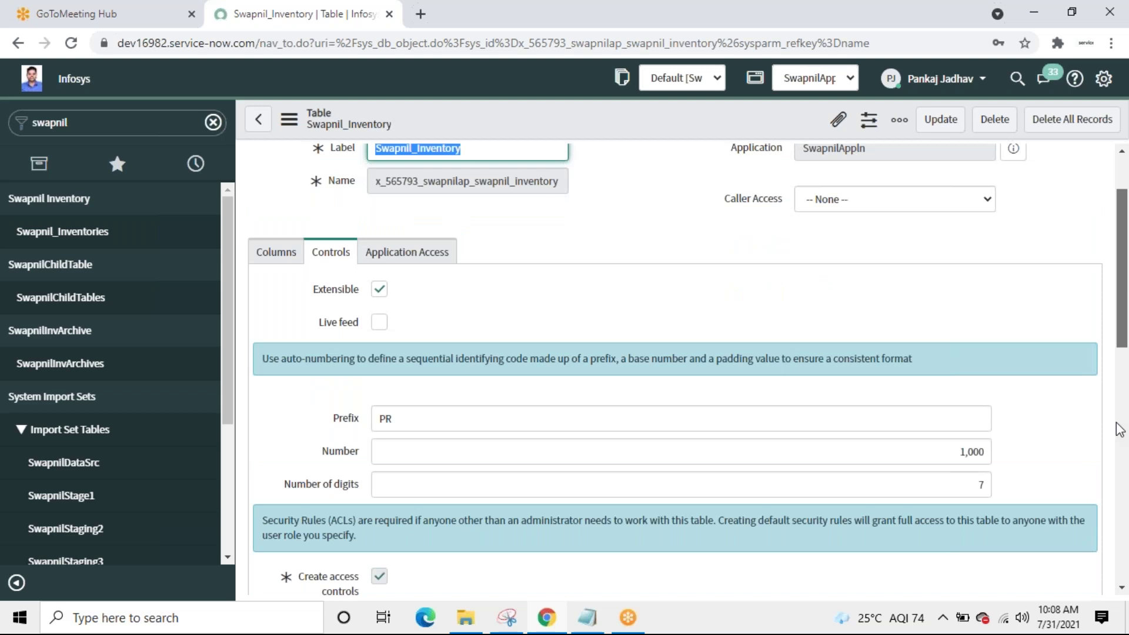
{"action": "scroll", "coordinate": [1120, 429], "scroll_direction": "down", "scroll_amount": 7}
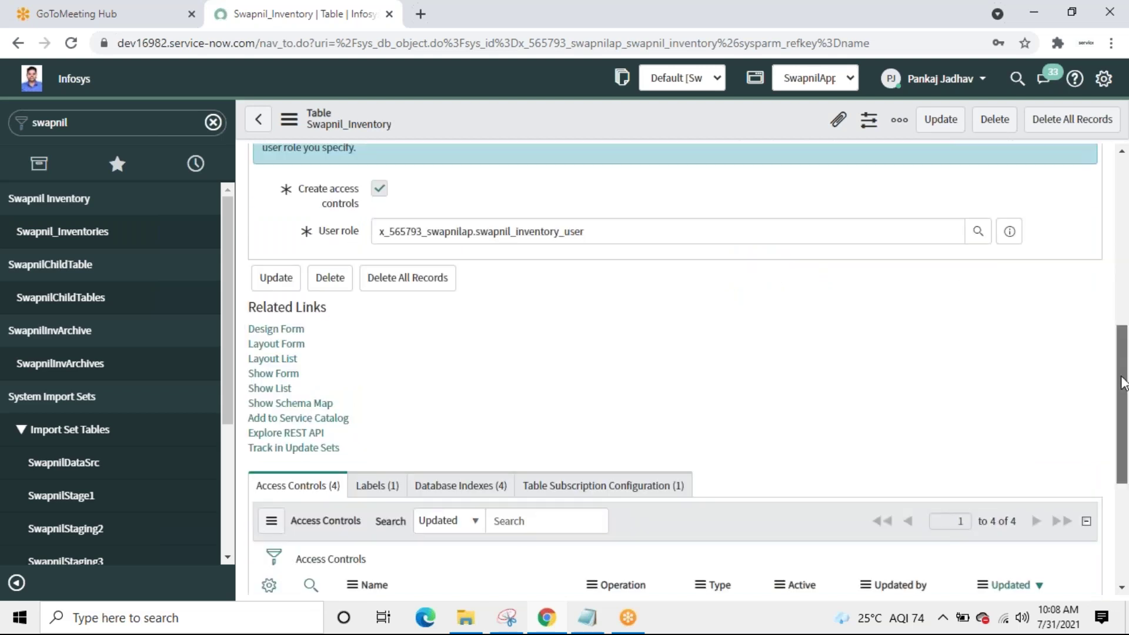
{"action": "scroll", "coordinate": [1122, 431], "scroll_direction": "down", "scroll_amount": 2}
{"action": "scroll", "coordinate": [1123, 432], "scroll_direction": "down", "scroll_amount": 4}
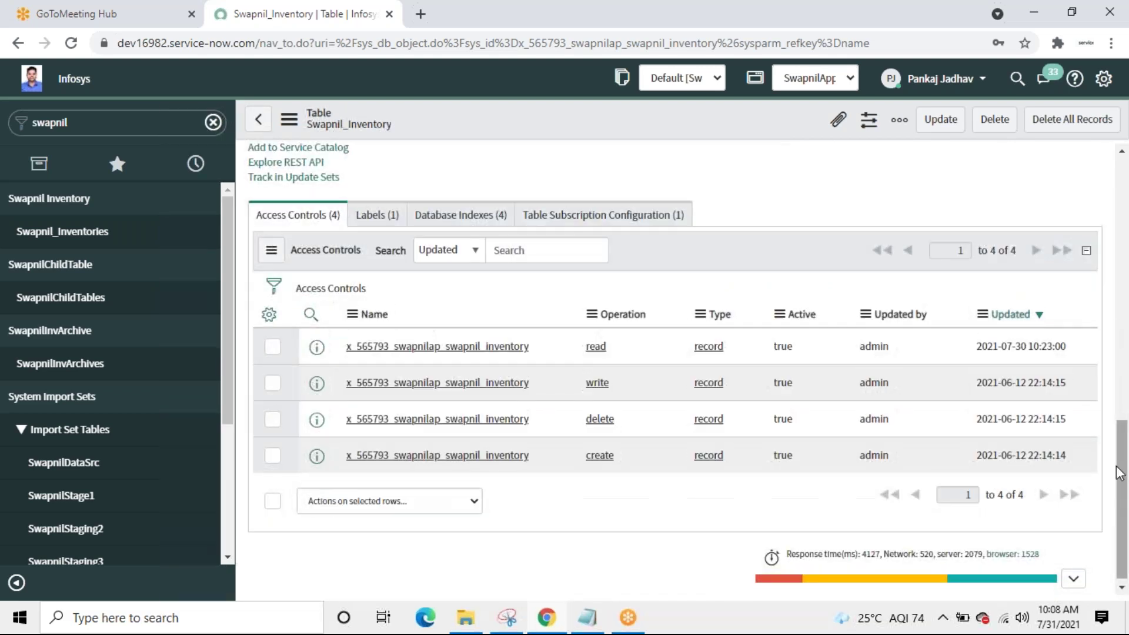
{"action": "left_click", "coordinate": [274, 502]}
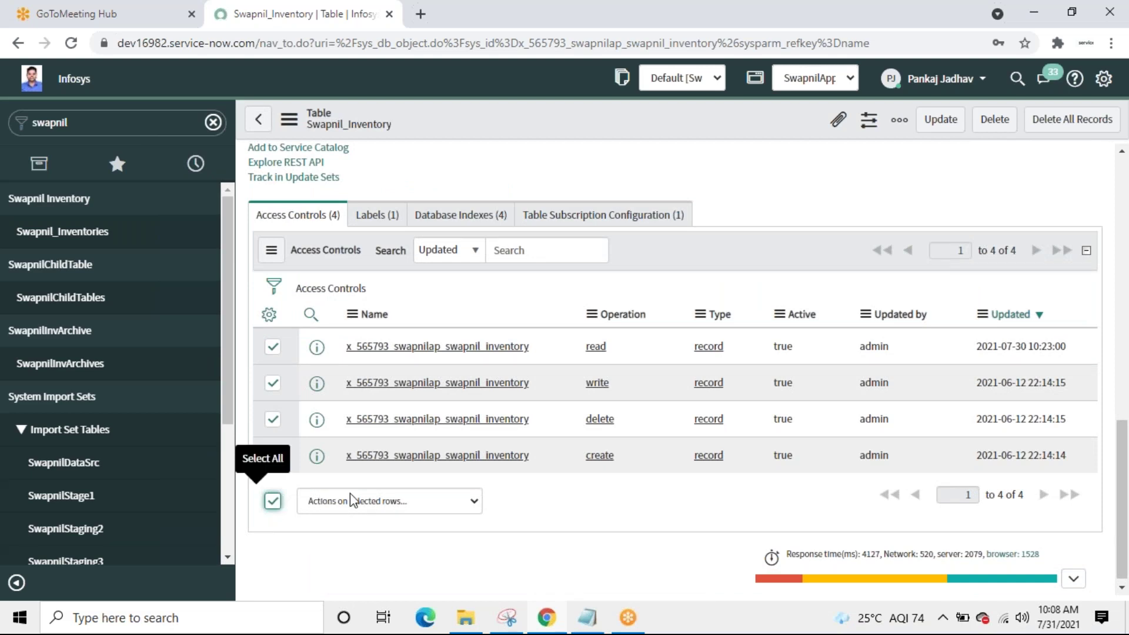
{"action": "left_click", "coordinate": [457, 505]}
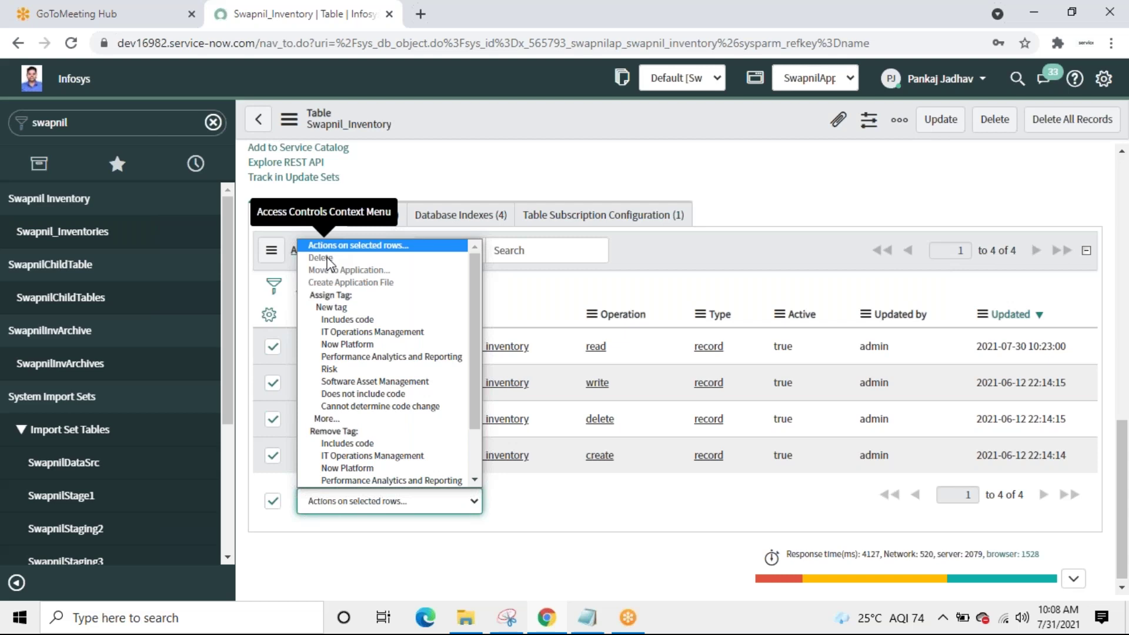
{"action": "left_click", "coordinate": [550, 549]}
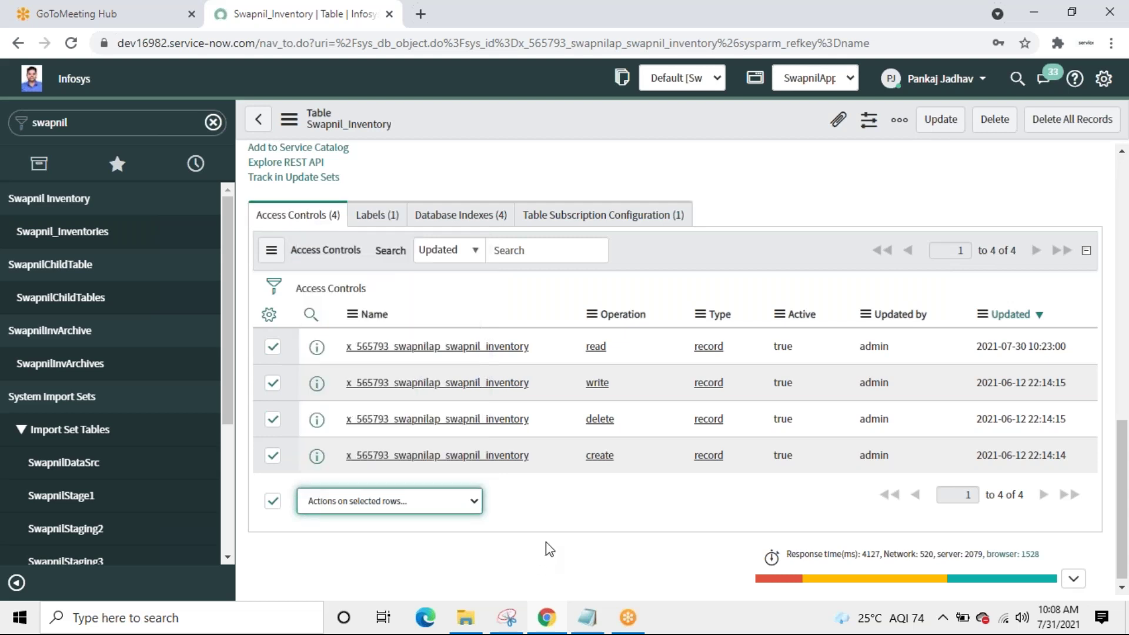
{"action": "left_click", "coordinate": [975, 85]}
Step: Elevate the session to the security_admin role
{"action": "left_click", "coordinate": [919, 154]}
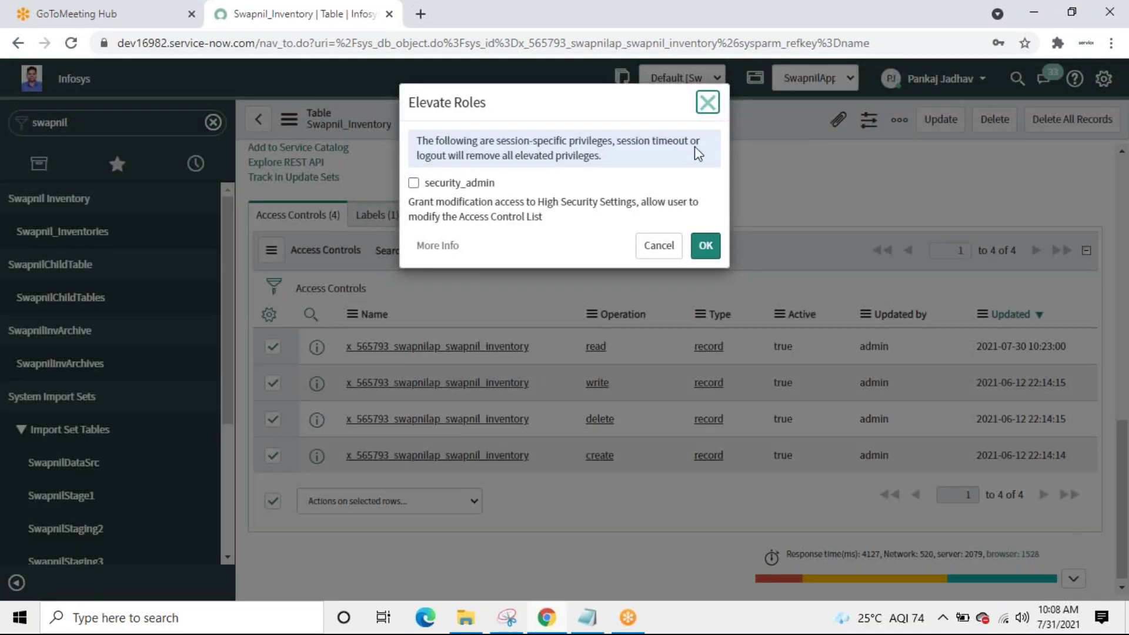
{"action": "left_click", "coordinate": [414, 183]}
{"action": "left_click", "coordinate": [706, 252]}
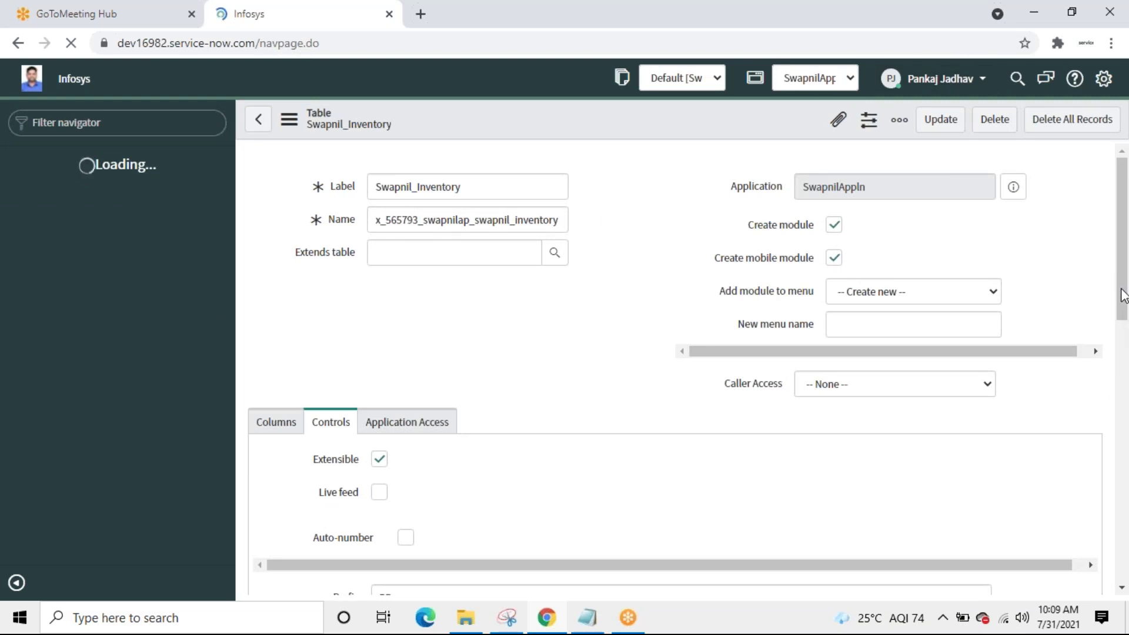
Step: Select all four Swapnil_Inventory access controls and delete them
{"action": "left_click_drag", "start_coordinate": [1117, 361], "coordinate": [1122, 567]}
{"action": "scroll", "coordinate": [317, 414], "scroll_direction": "down", "scroll_amount": 1}
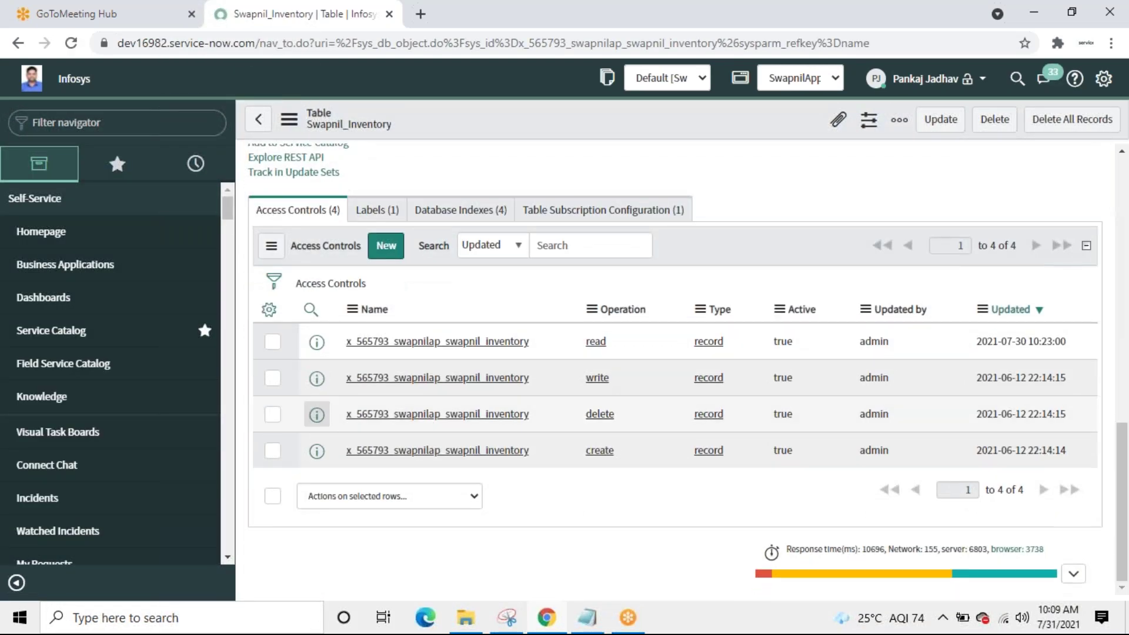
{"action": "left_click", "coordinate": [272, 496]}
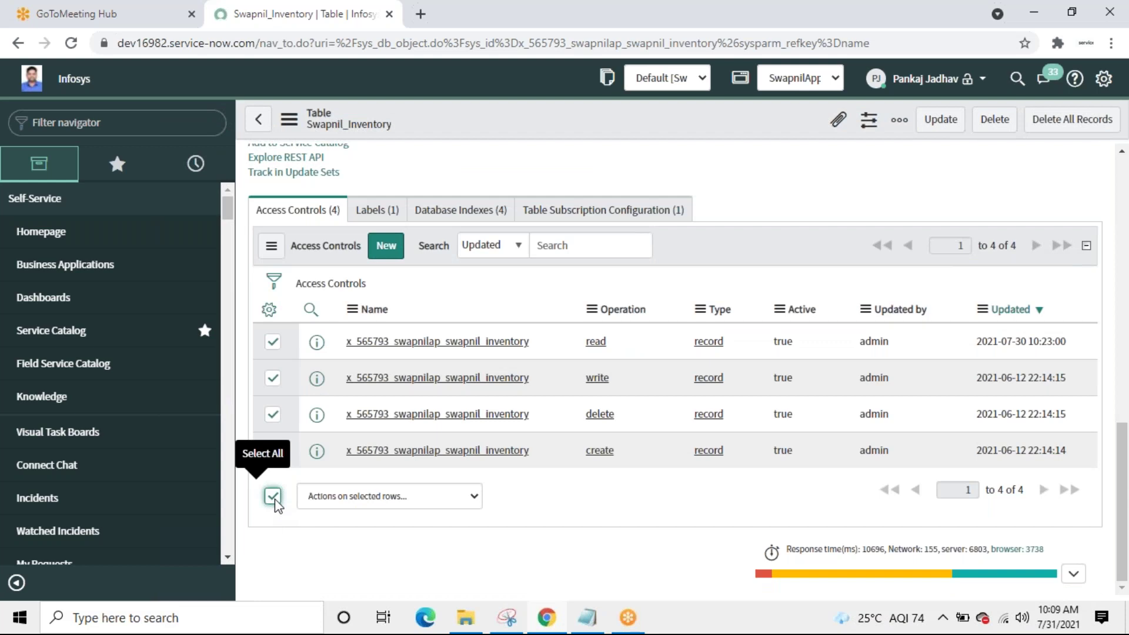
{"action": "left_click", "coordinate": [464, 497]}
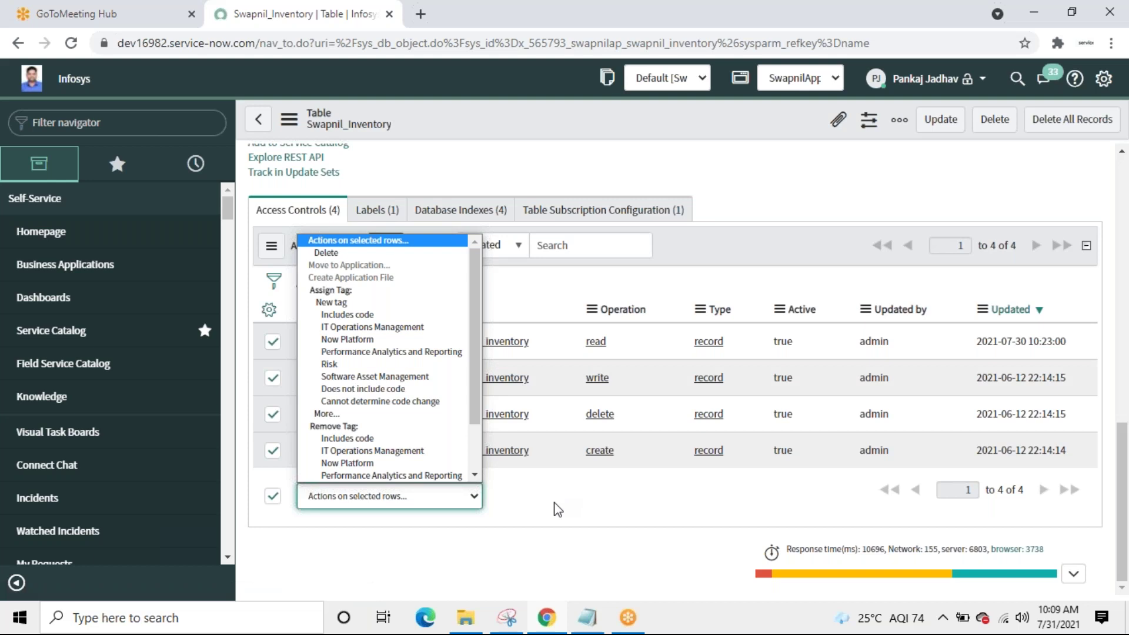
{"action": "left_click", "coordinate": [356, 258]}
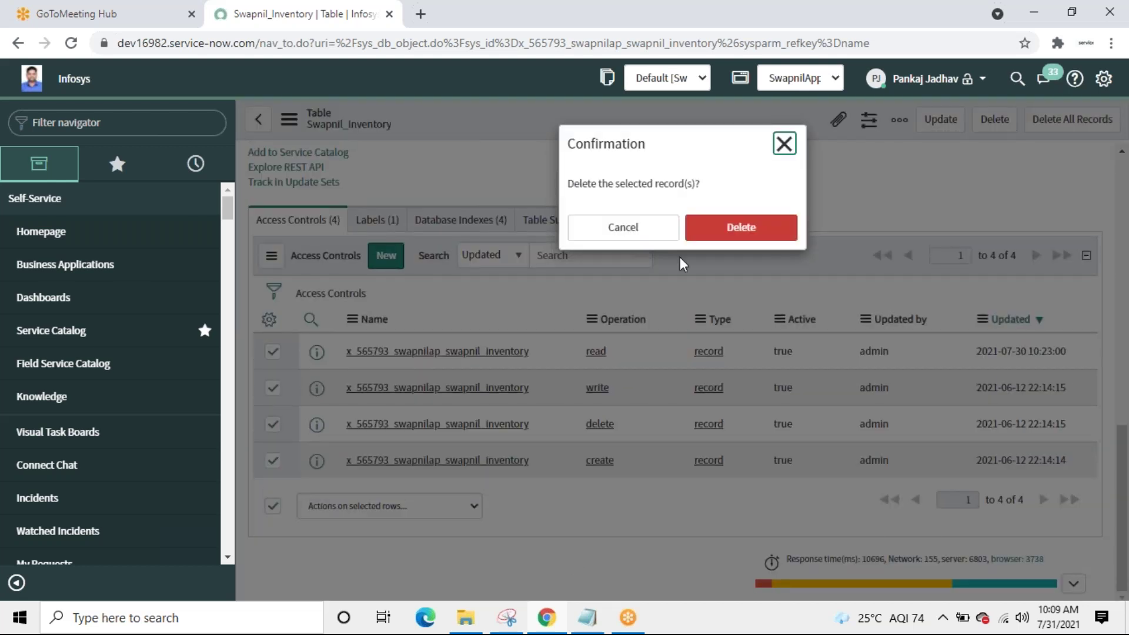
{"action": "left_click", "coordinate": [741, 228]}
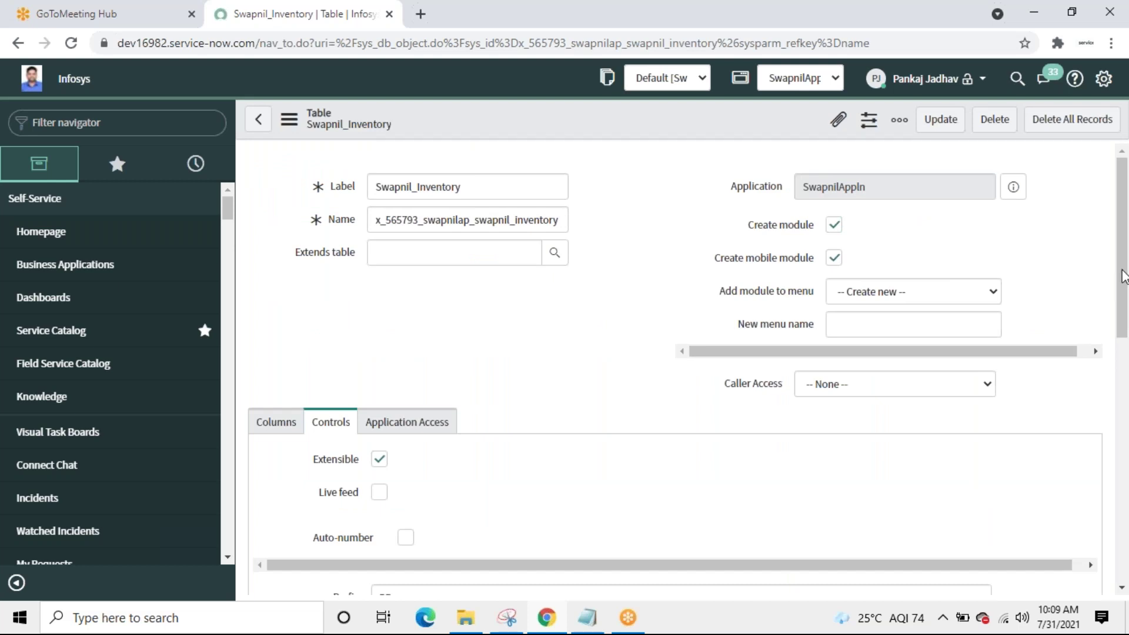
Step: Check the now-empty Access Controls list and close the GoToMeeting Hub browser tab
{"action": "left_click_drag", "start_coordinate": [1123, 316], "coordinate": [1127, 432]}
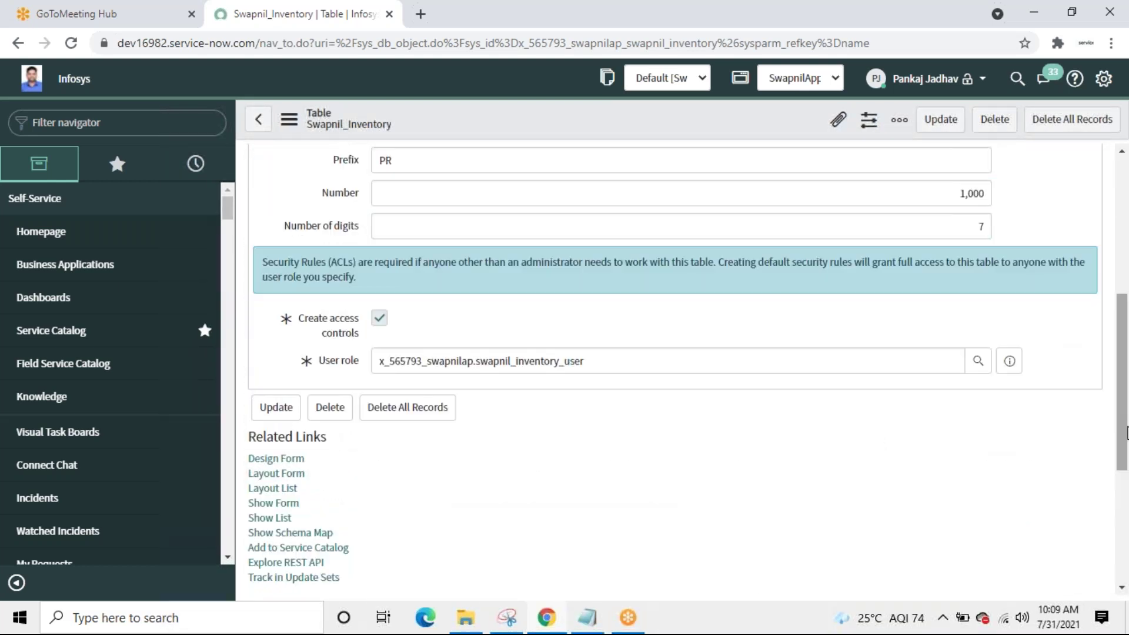
{"action": "left_click", "coordinate": [607, 365]}
{"action": "key", "text": "ctrl+a"}
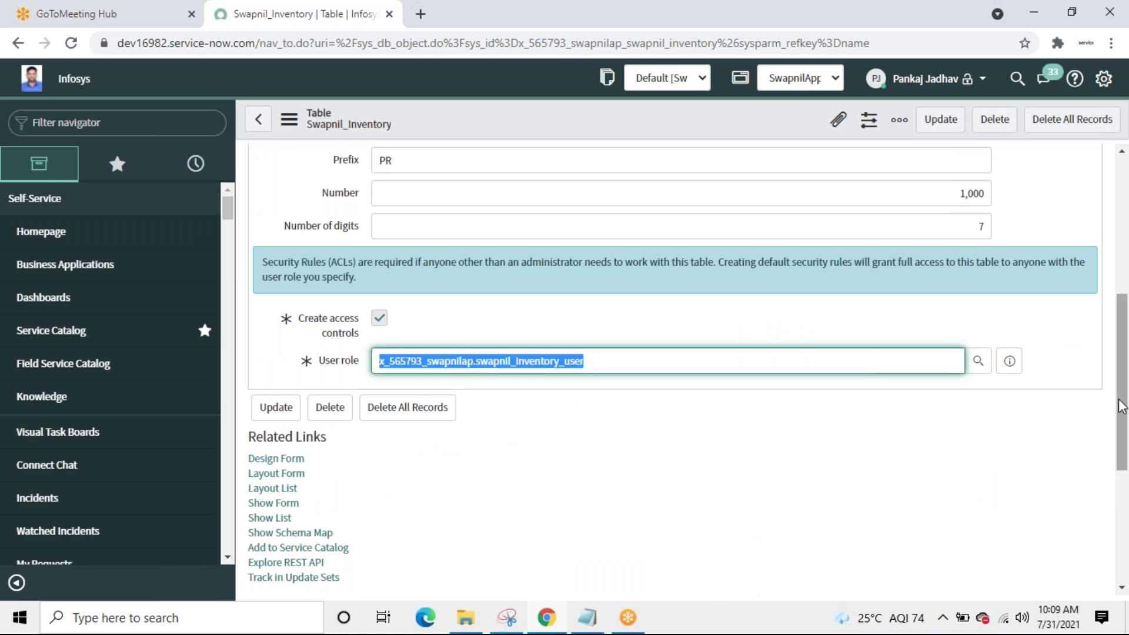
{"action": "scroll", "coordinate": [1121, 405], "scroll_direction": "down", "scroll_amount": 5}
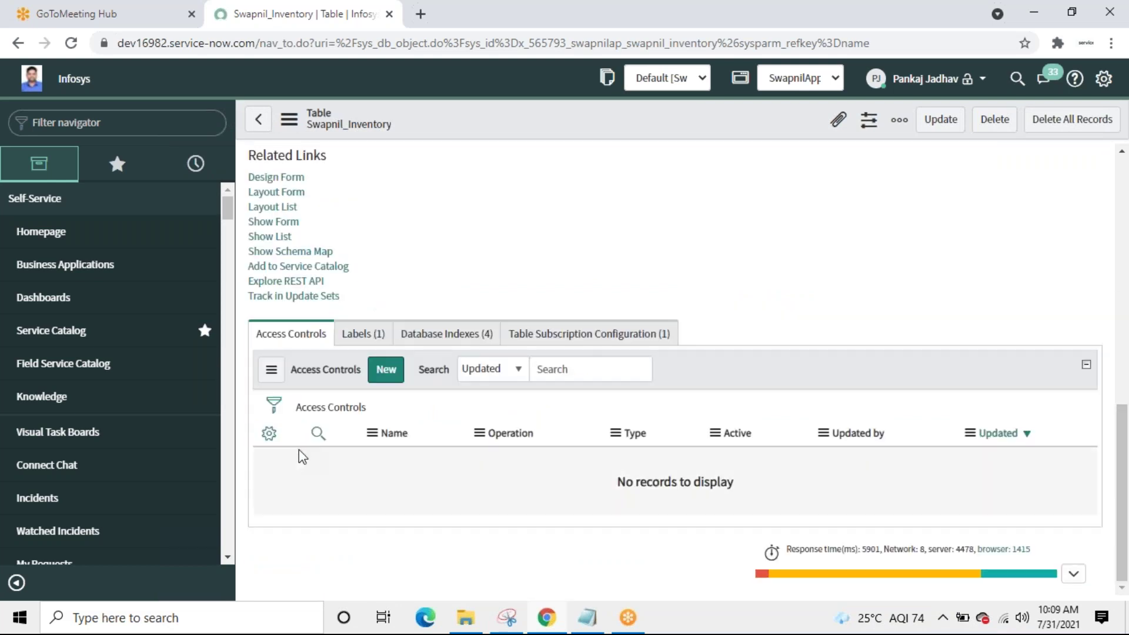
{"action": "left_click_drag", "start_coordinate": [1126, 488], "coordinate": [1126, 372]}
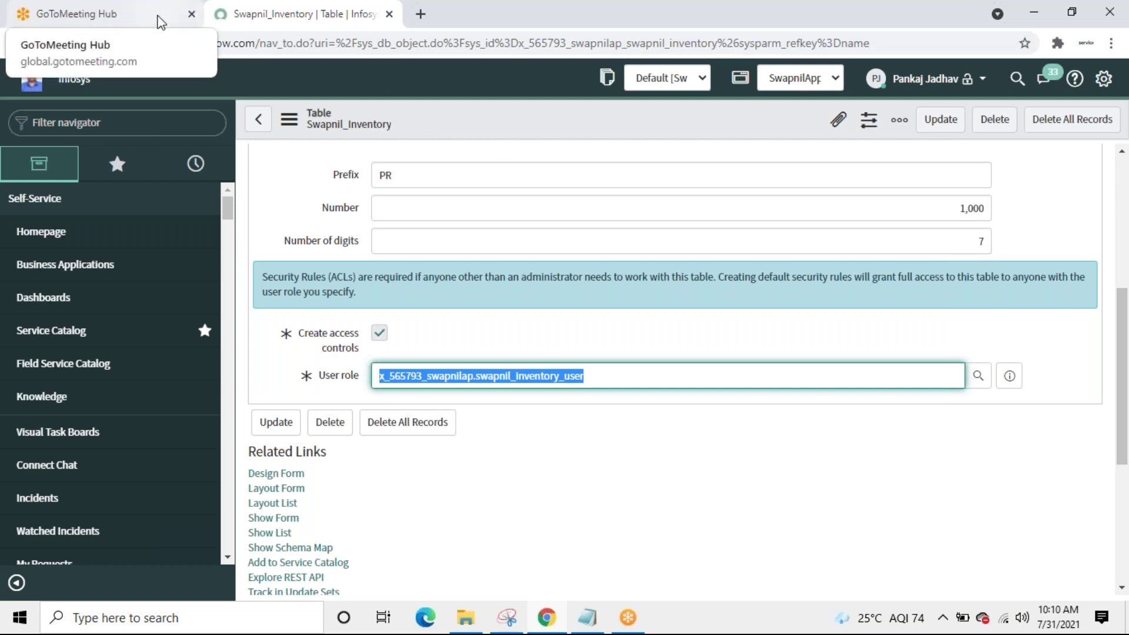
{"action": "left_click", "coordinate": [158, 21]}
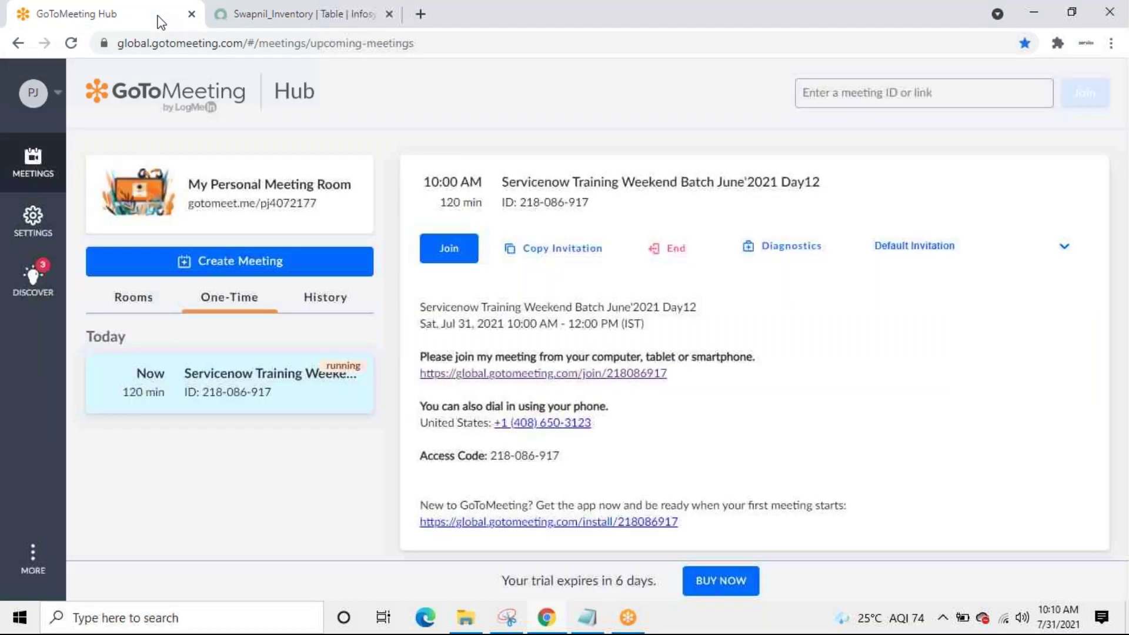
{"action": "left_click", "coordinate": [191, 14]}
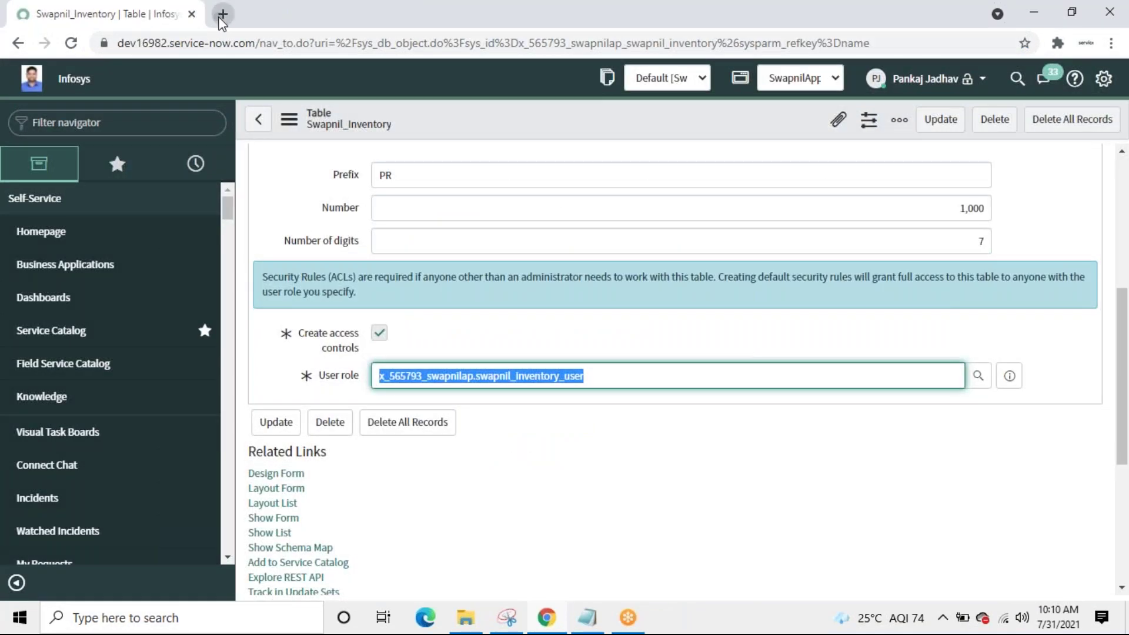
Step: In a new browser tab, load the instance and open the Swapnil_Inventories list via 'swap'
{"action": "left_click", "coordinate": [220, 16]}
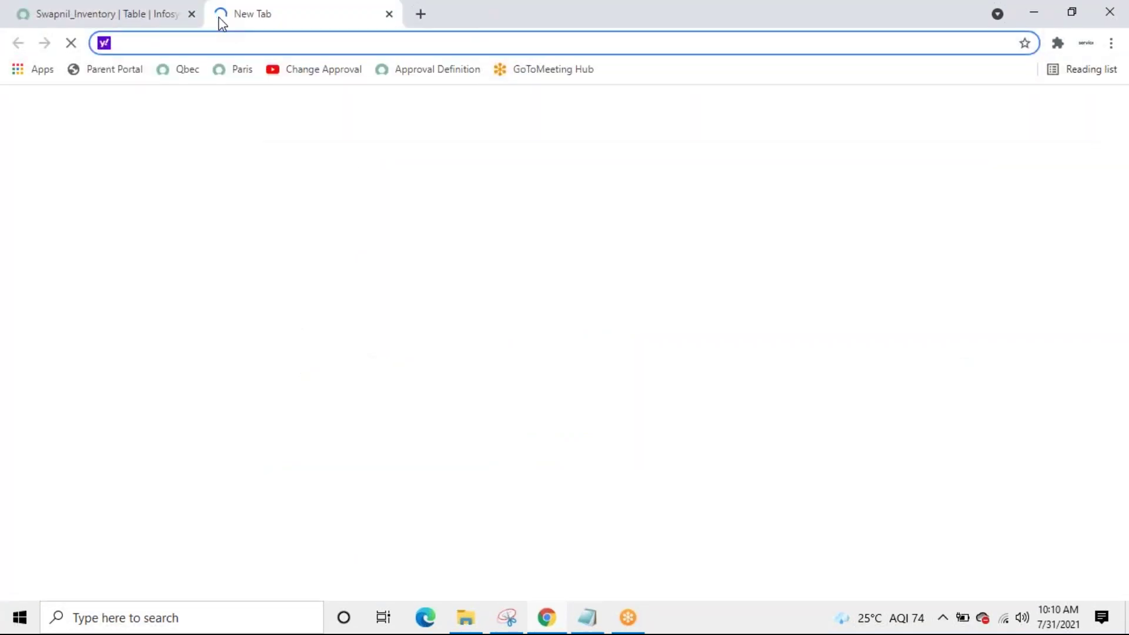
{"action": "type", "text": "de"}
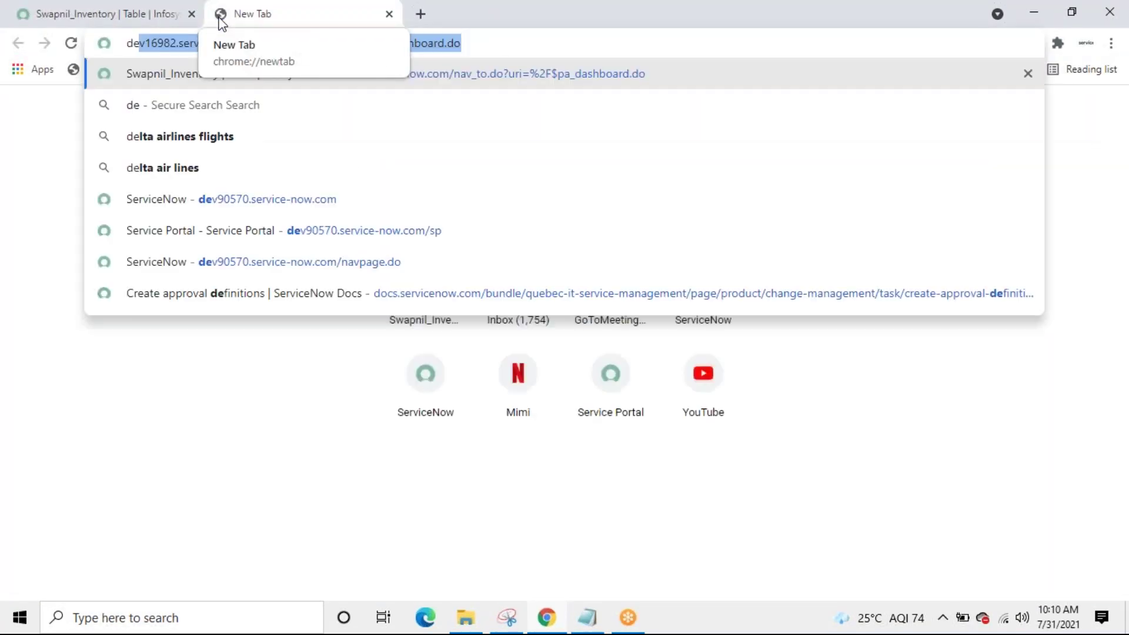
{"action": "key", "text": "Return"}
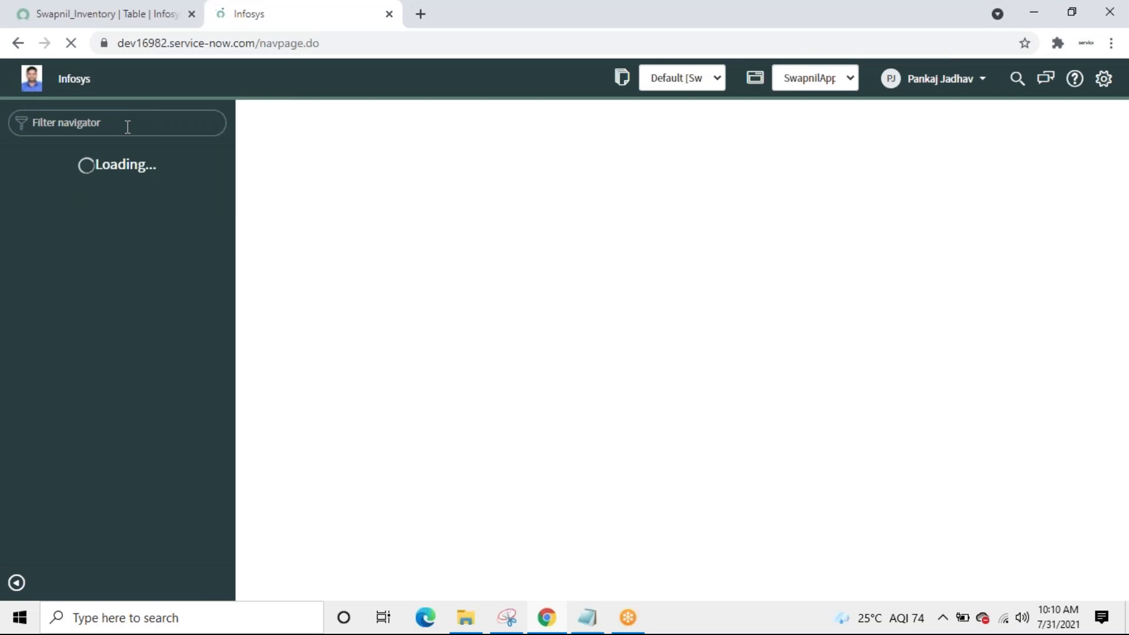
{"action": "type", "text": "swap"}
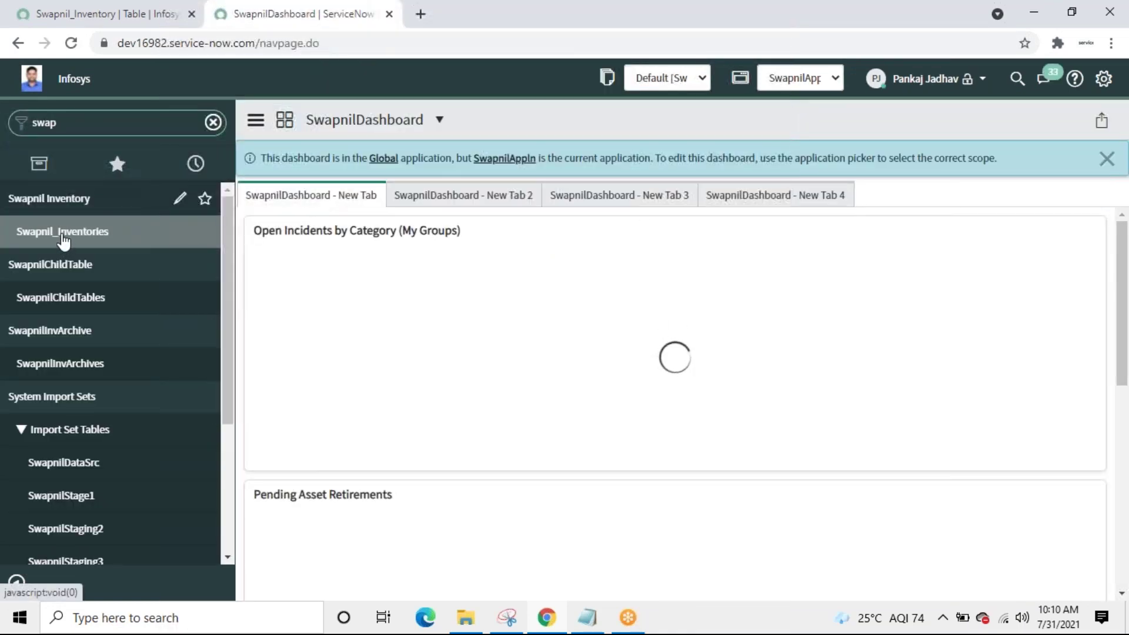
{"action": "left_click", "coordinate": [88, 232]}
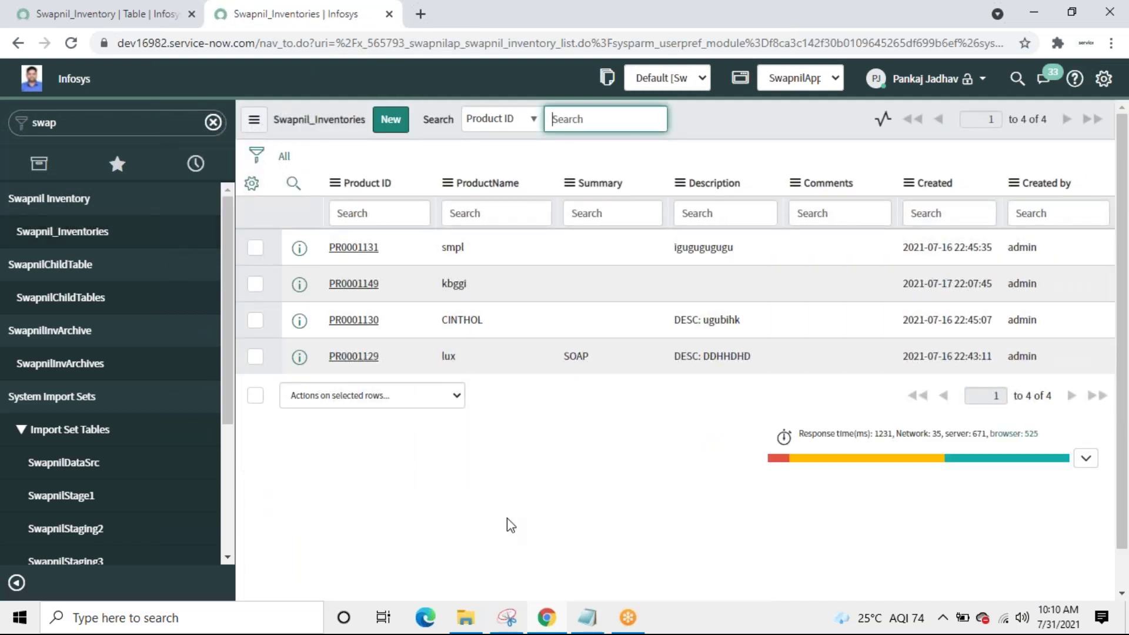
Step: Add a Status column to the Swapnil_Inventories list, placed third after ProductName
{"action": "left_click", "coordinate": [253, 183]}
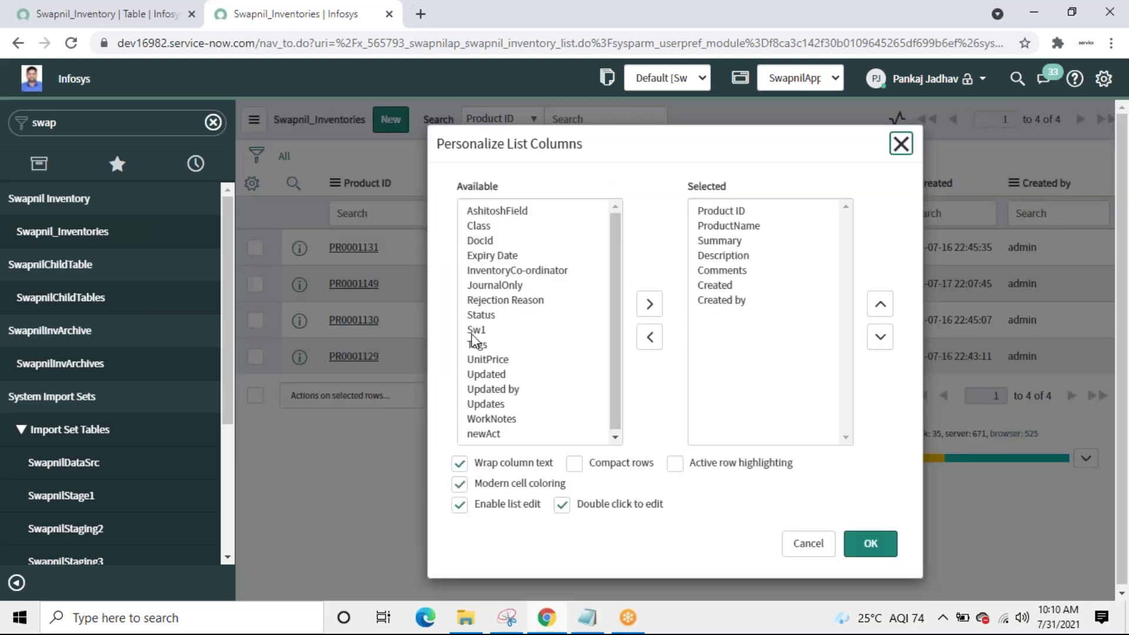
{"action": "double_click", "coordinate": [477, 316]}
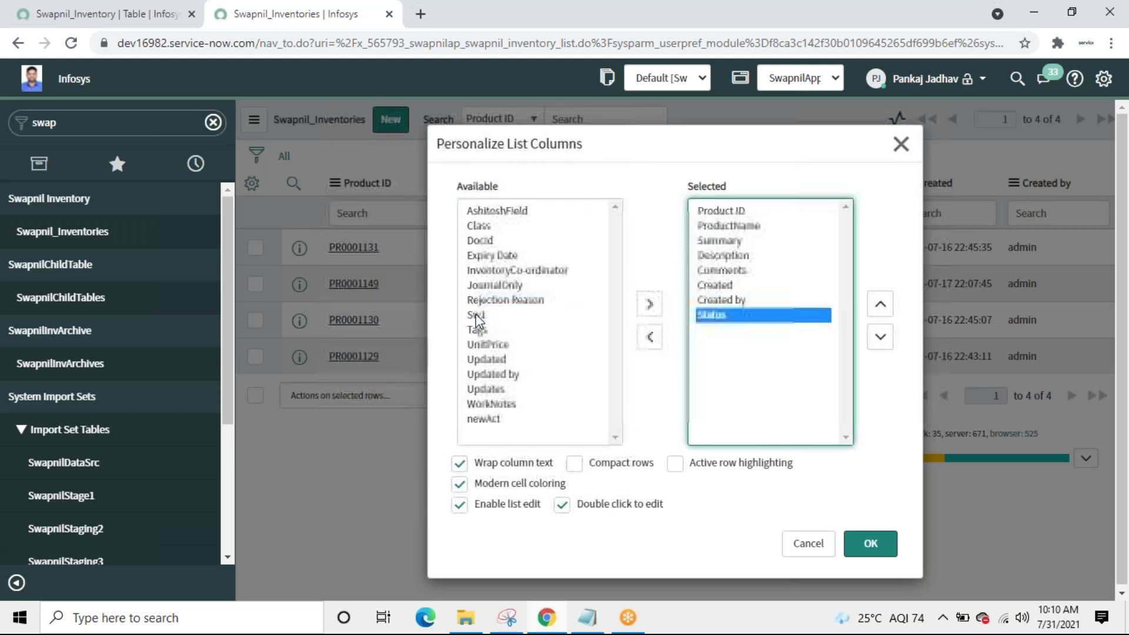
{"action": "left_click", "coordinate": [880, 305]}
{"action": "left_click", "coordinate": [880, 305]}
{"action": "left_click", "coordinate": [880, 305]}
{"action": "left_click", "coordinate": [880, 305]}
{"action": "left_click", "coordinate": [880, 304]}
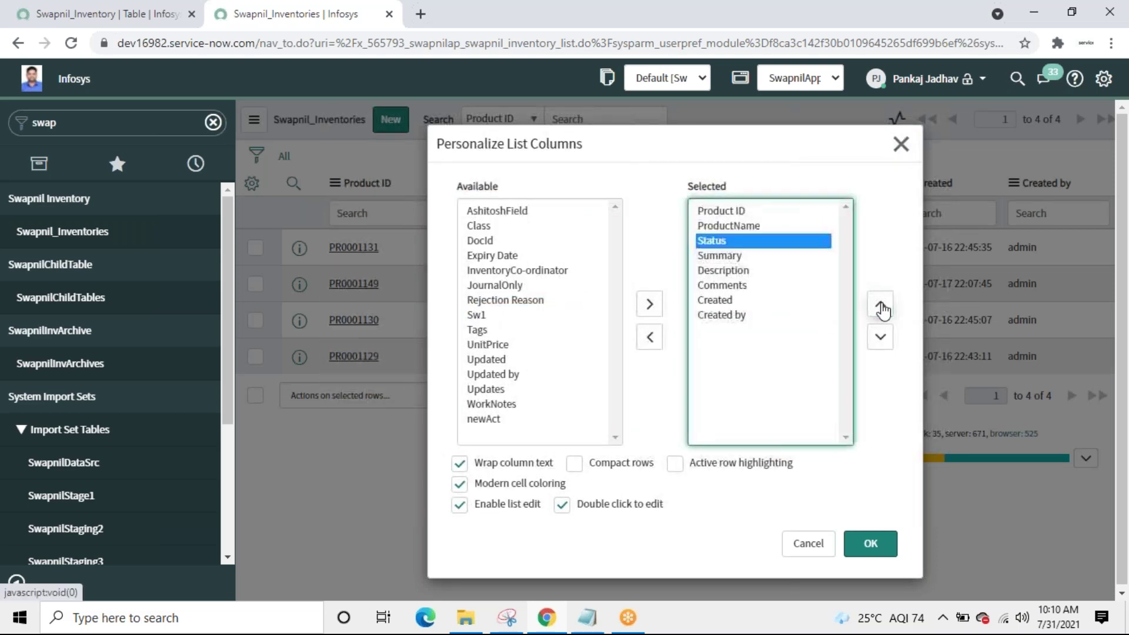
{"action": "left_click", "coordinate": [878, 551]}
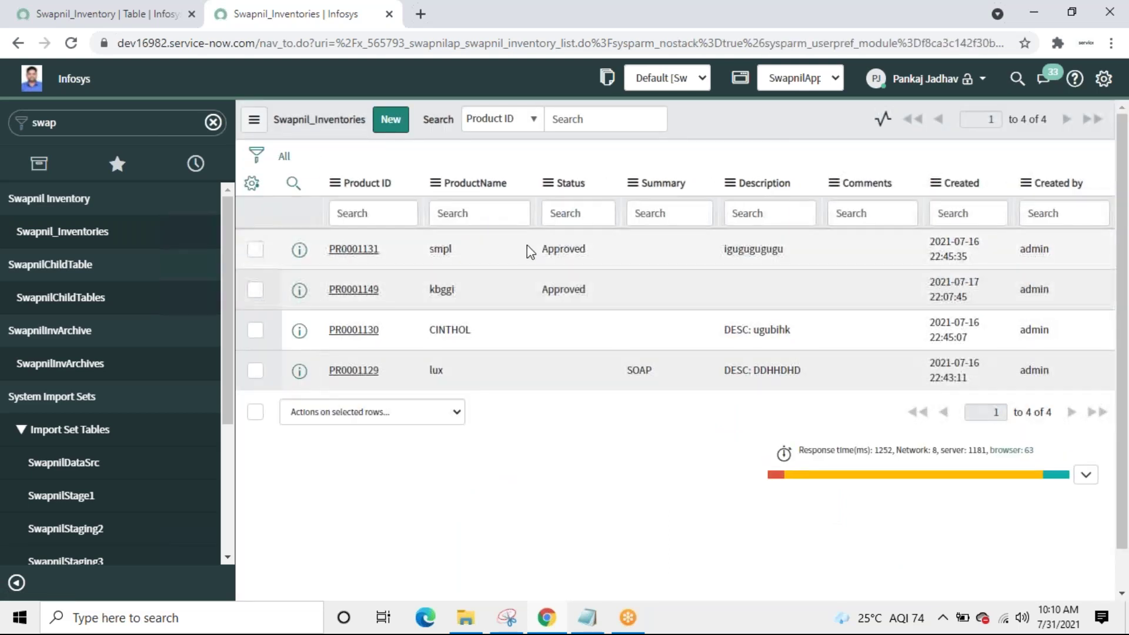
Step: Set CINTHOL's Status to Expired by editing it in the list
{"action": "left_click", "coordinate": [566, 338]}
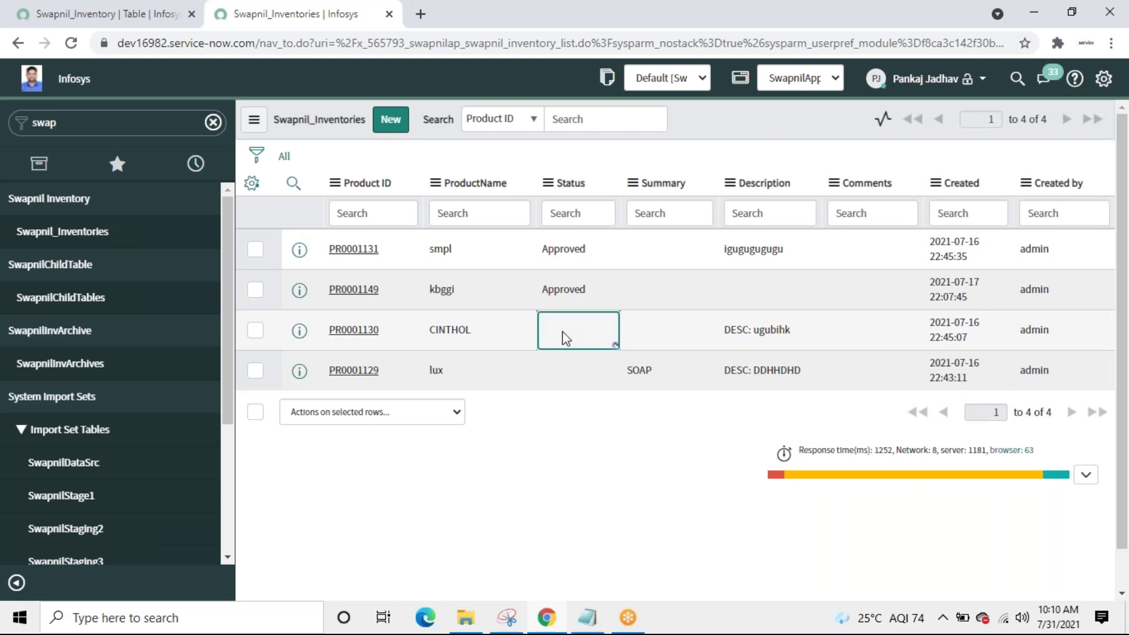
{"action": "double_click", "coordinate": [563, 338]}
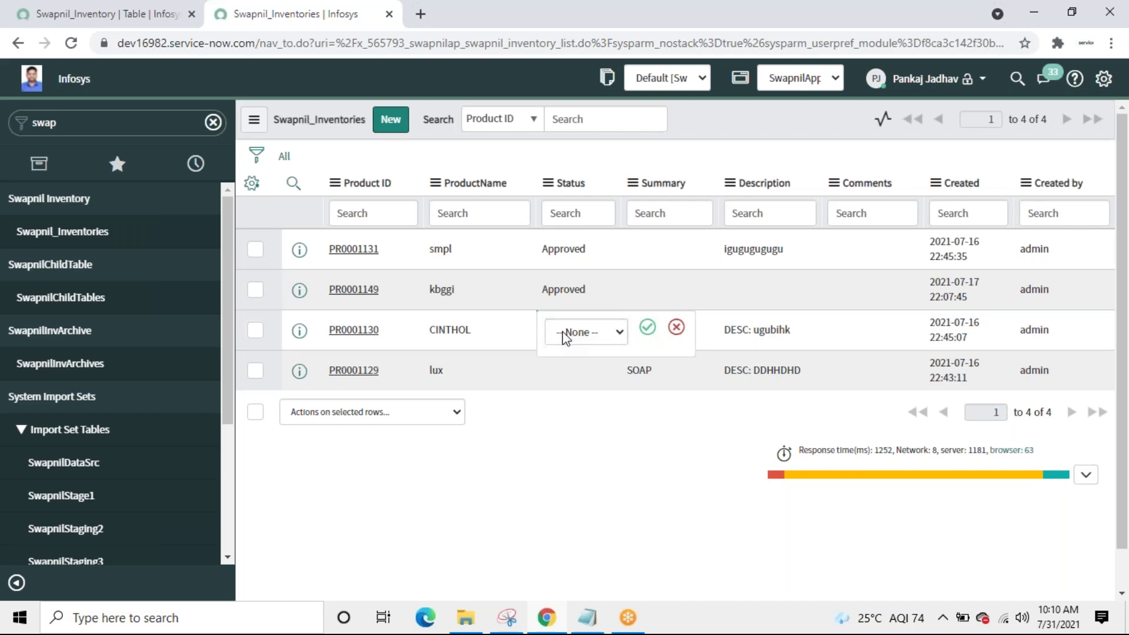
{"action": "left_click", "coordinate": [617, 334]}
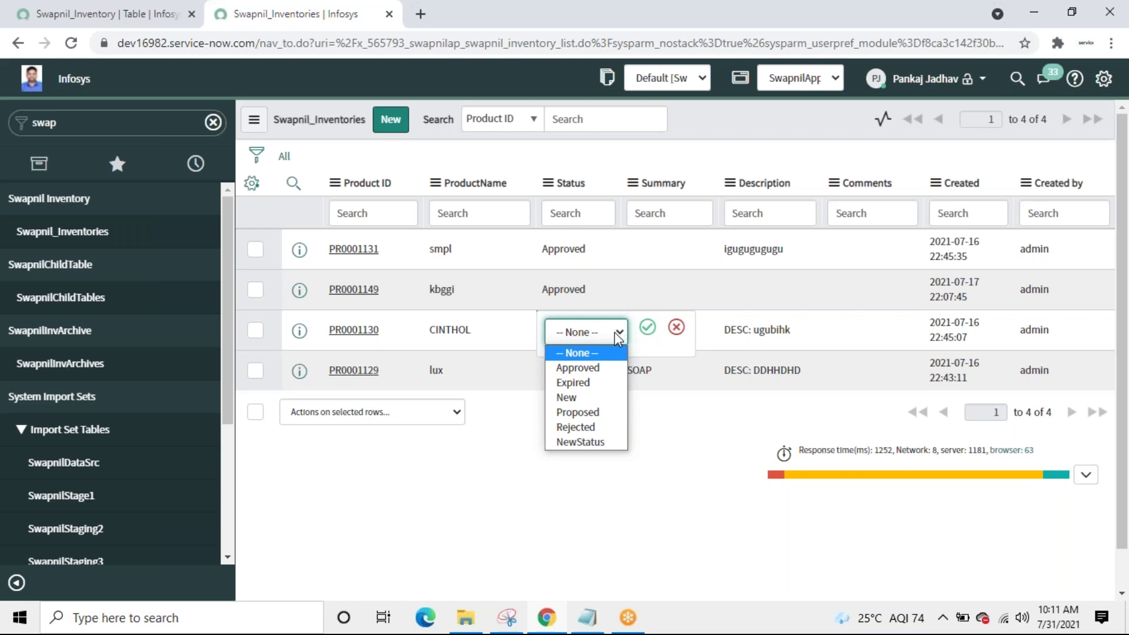
{"action": "left_click", "coordinate": [574, 383]}
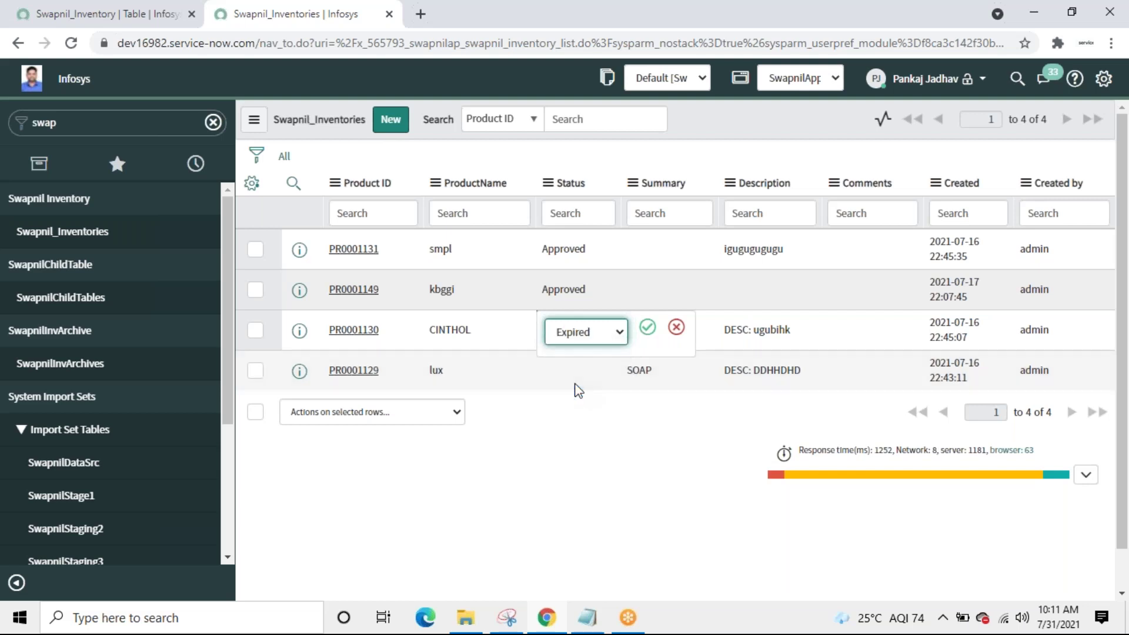
{"action": "left_click", "coordinate": [648, 327]}
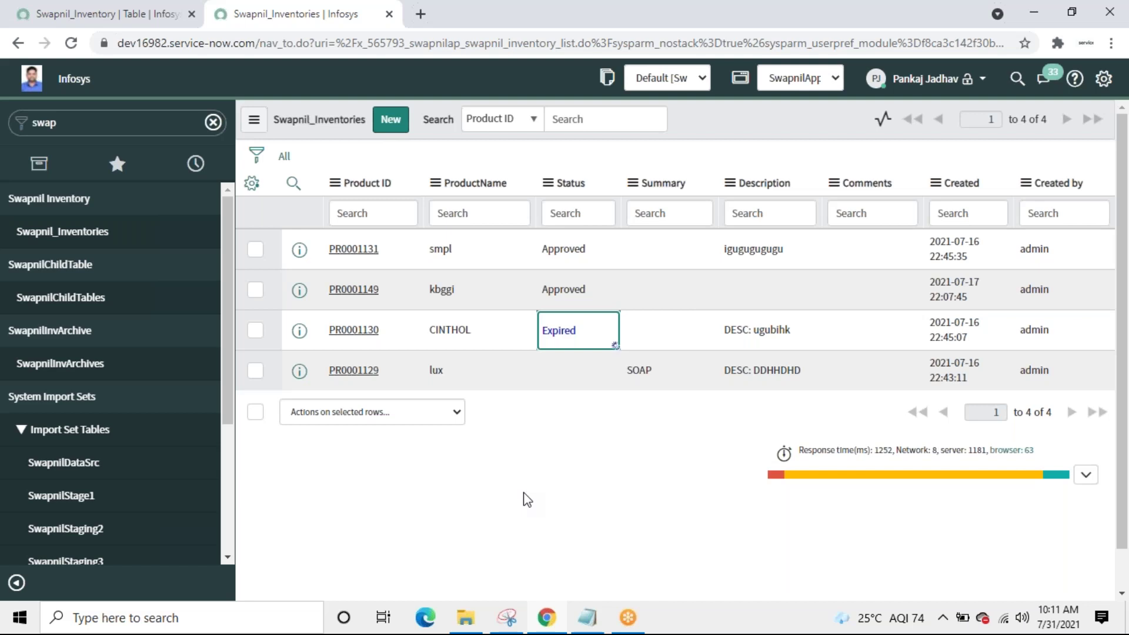
Step: Try setting lux's Status to Rejected, then dismiss the mandatory Rejection Reason error
{"action": "left_click", "coordinate": [570, 366]}
{"action": "left_click", "coordinate": [569, 365]}
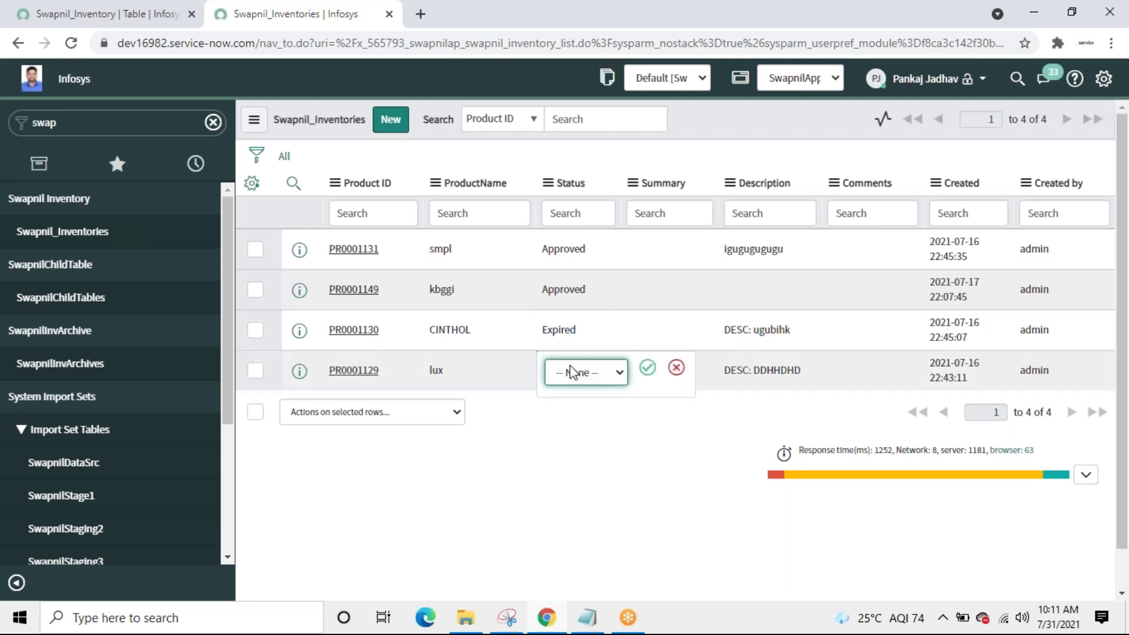
{"action": "left_click", "coordinate": [610, 376]}
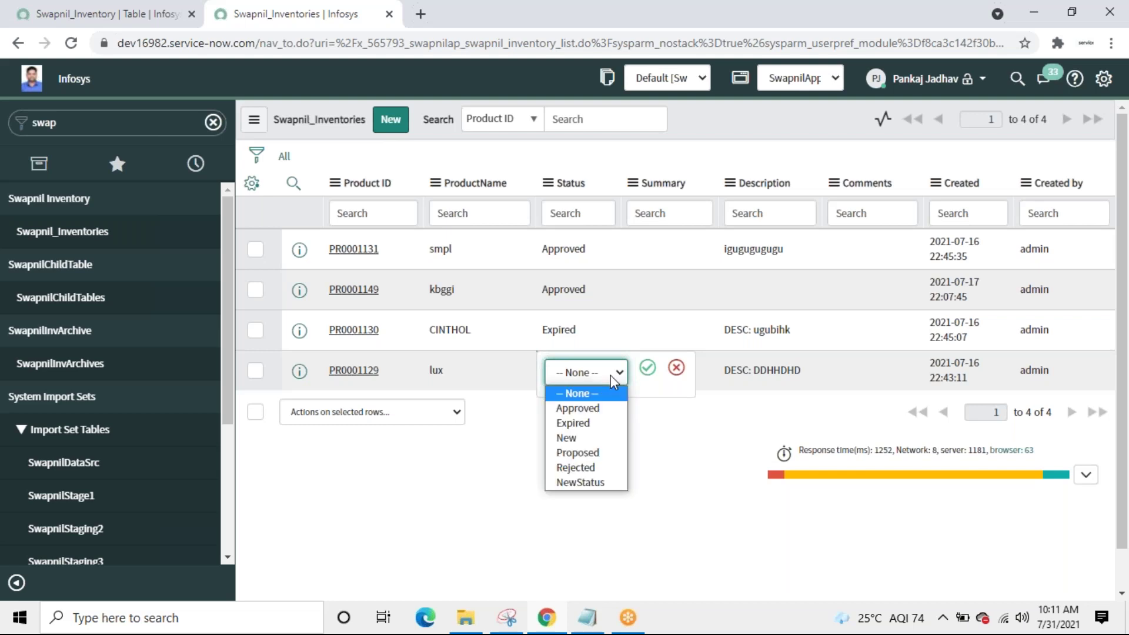
{"action": "left_click", "coordinate": [581, 468]}
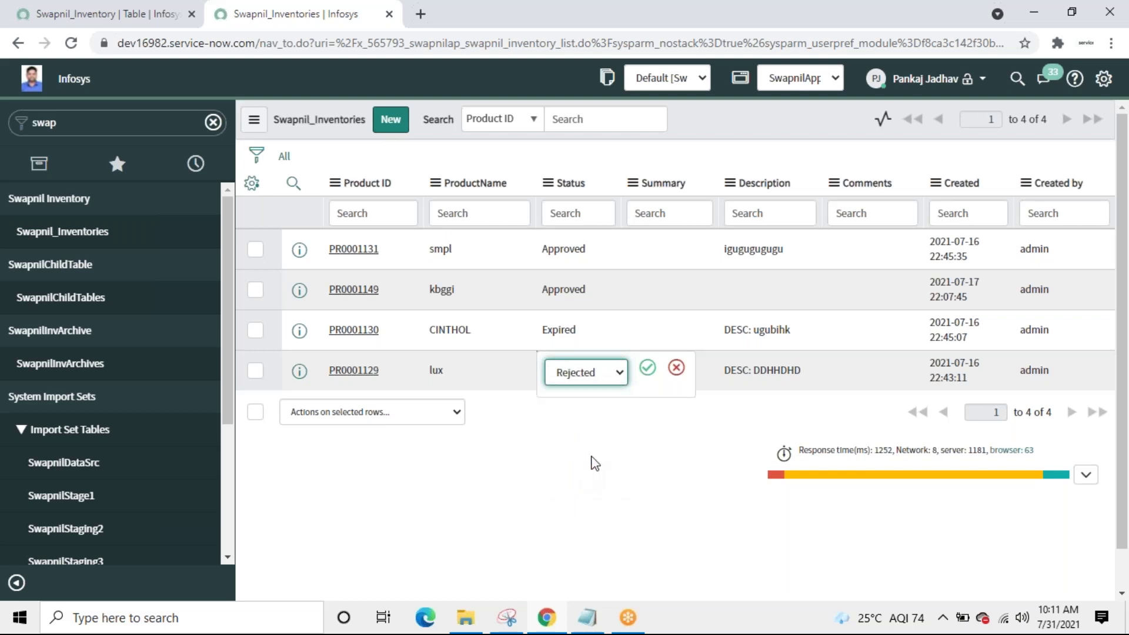
{"action": "left_click", "coordinate": [647, 368]}
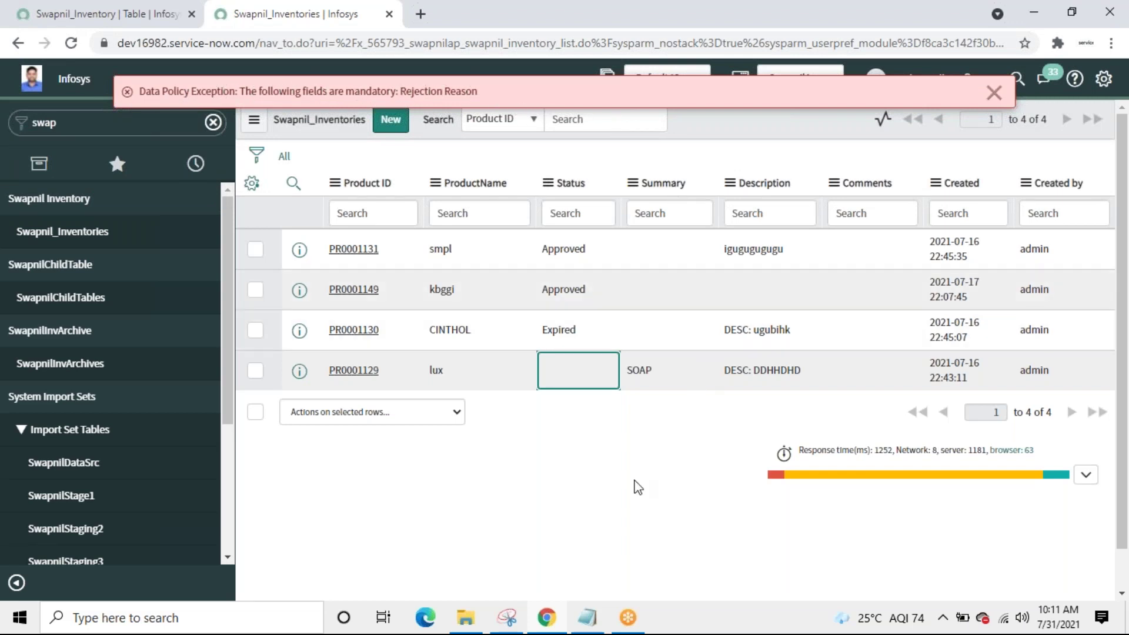
{"action": "left_click", "coordinate": [993, 95]}
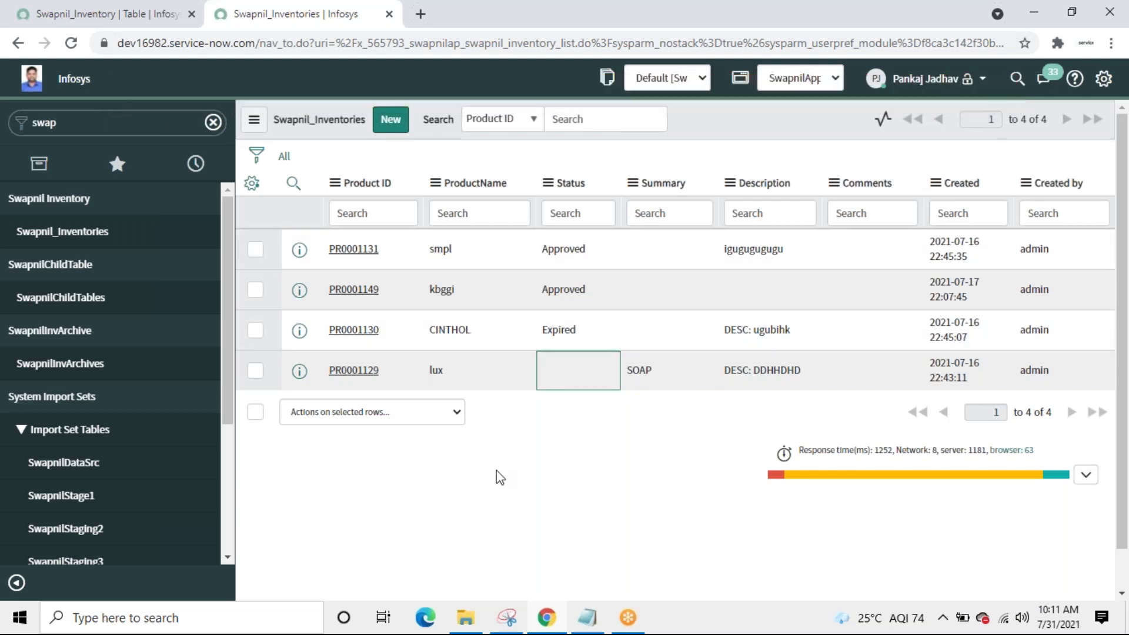
Step: Set record PR0001129's Status to Rejected with Rejection Reason 'sample' and update it
{"action": "left_click", "coordinate": [349, 370]}
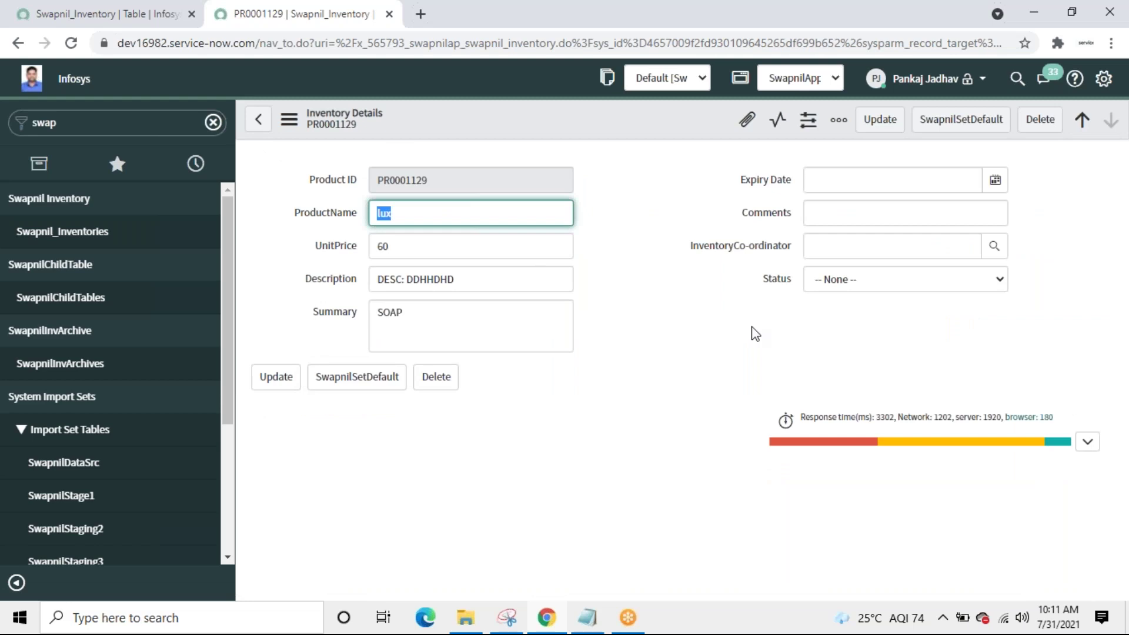
{"action": "left_click", "coordinate": [992, 284]}
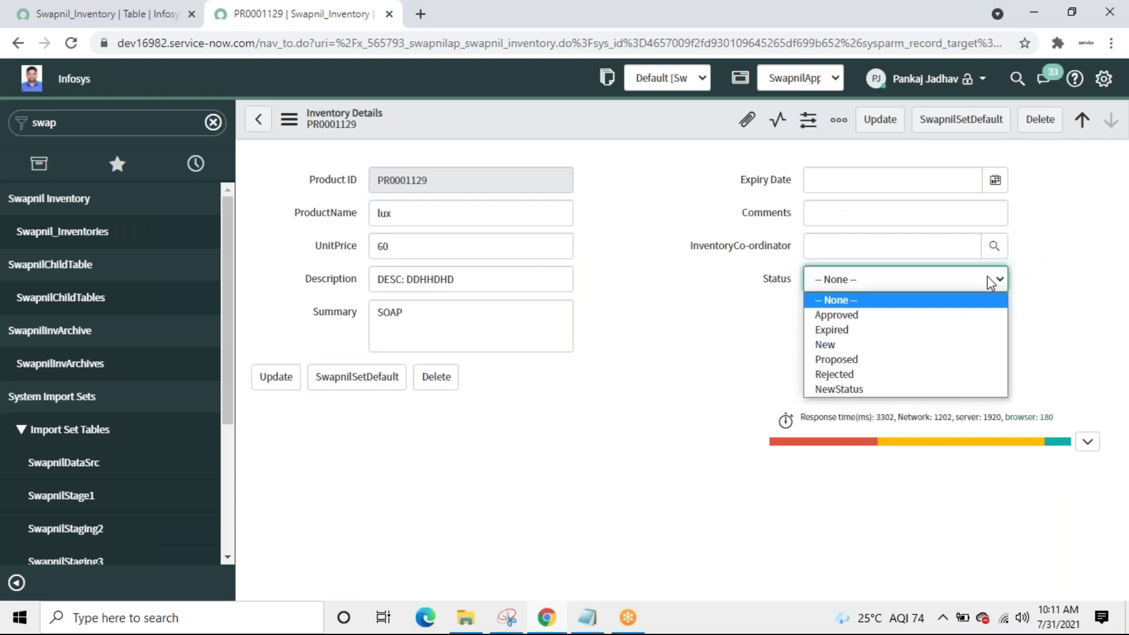
{"action": "left_click", "coordinate": [891, 380]}
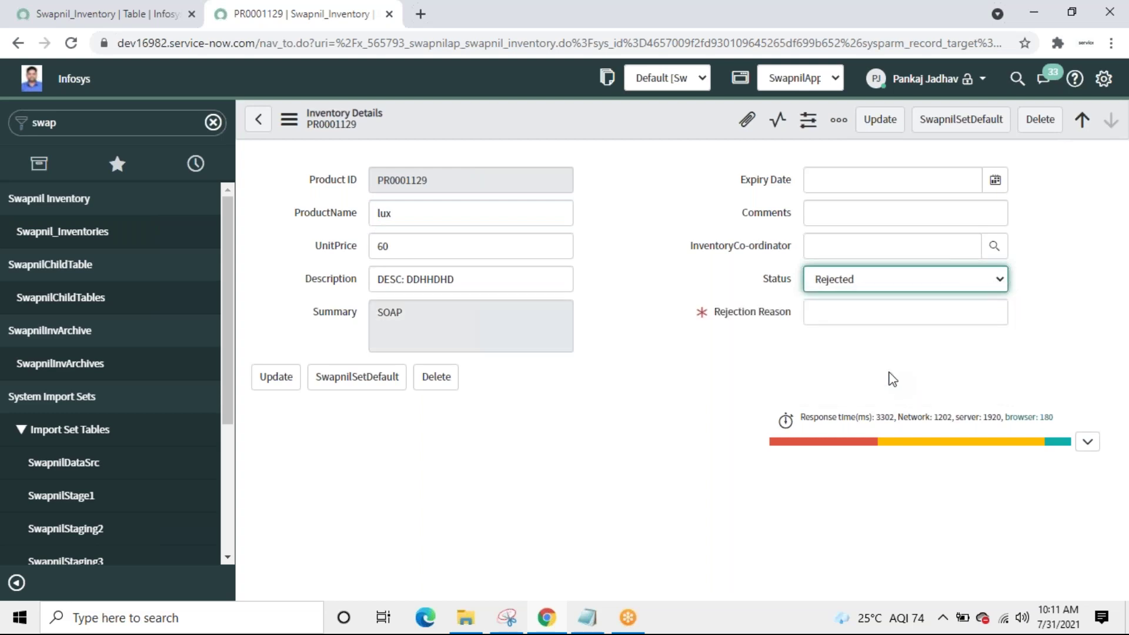
{"action": "left_click", "coordinate": [845, 313]}
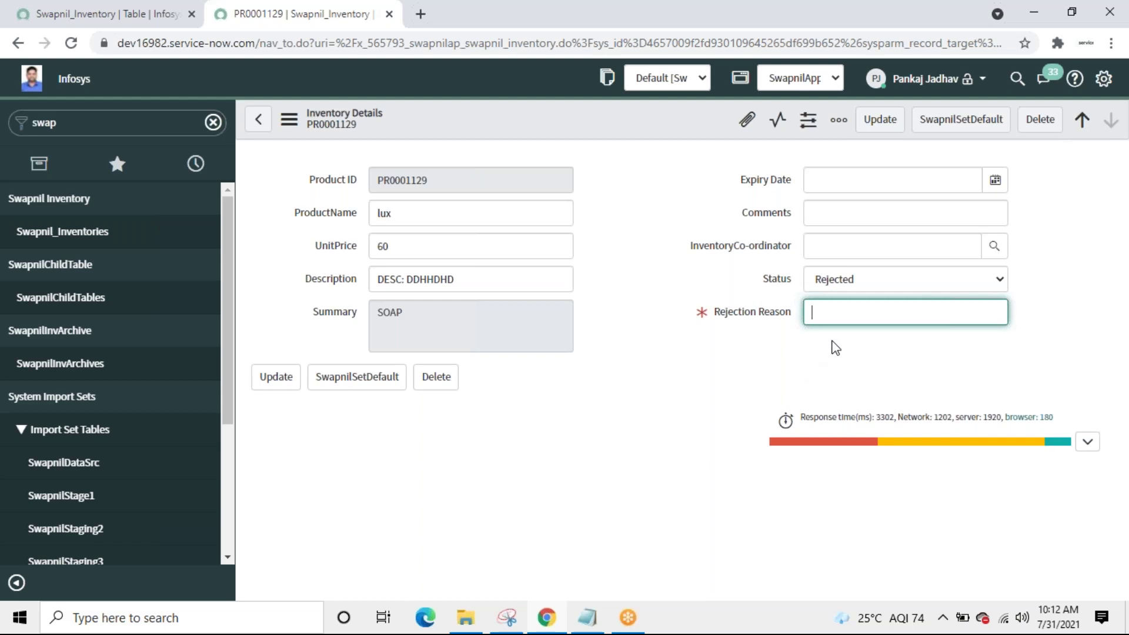
{"action": "left_click", "coordinate": [942, 283]}
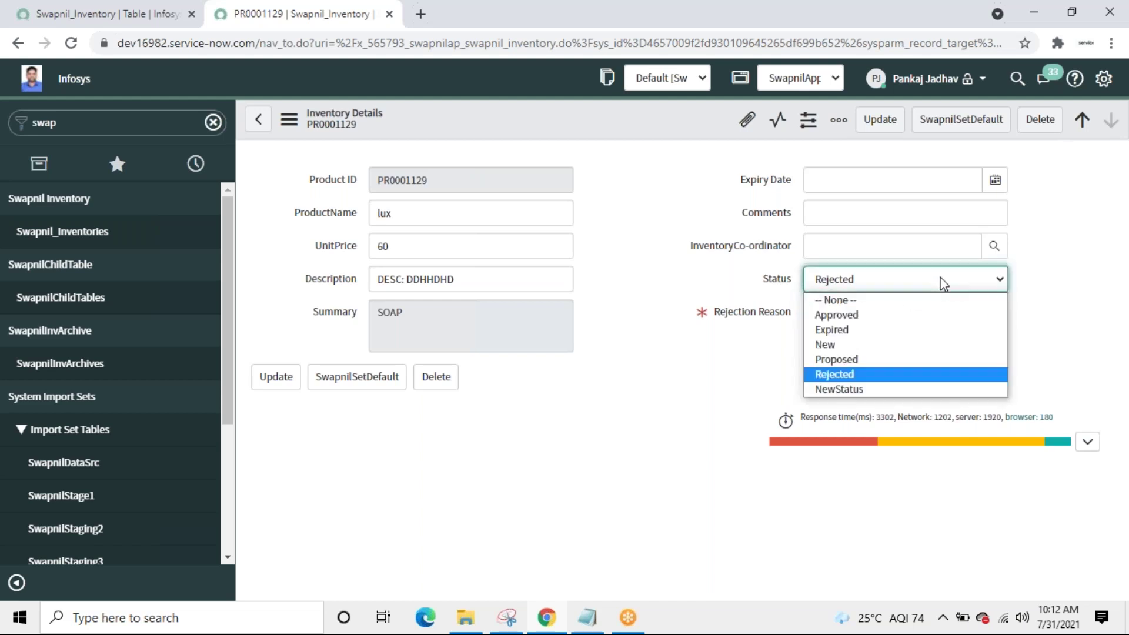
{"action": "left_click", "coordinate": [942, 283]}
{"action": "left_click", "coordinate": [899, 321]}
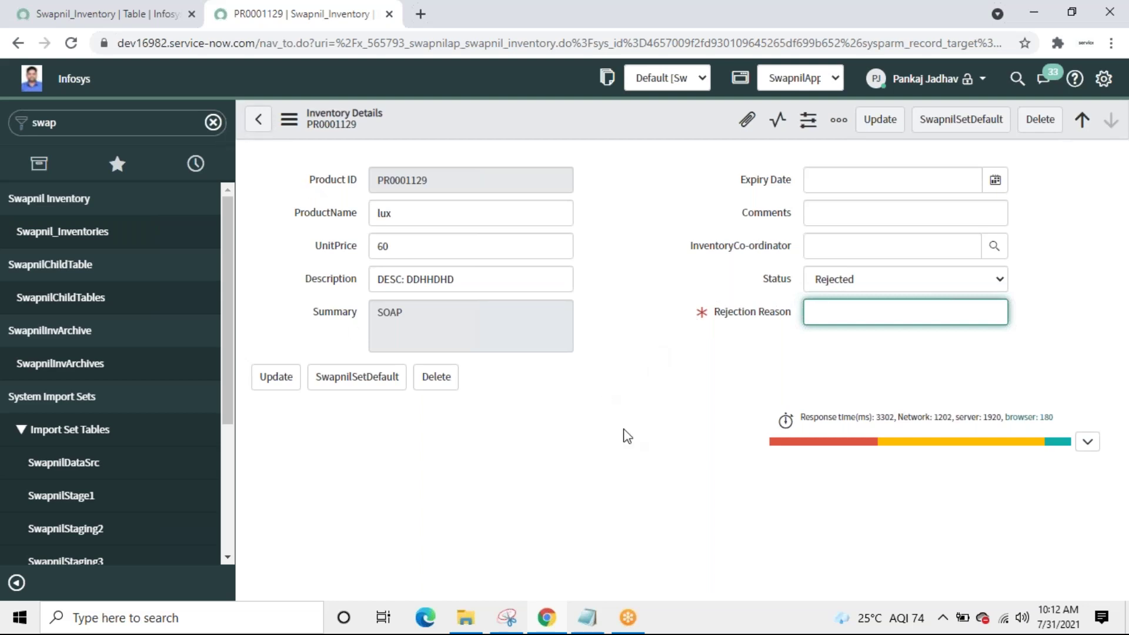
{"action": "type", "text": "samp"}
{"action": "key", "text": "BackSpace"}
{"action": "type", "text": "ple"}
{"action": "left_click", "coordinate": [881, 121]}
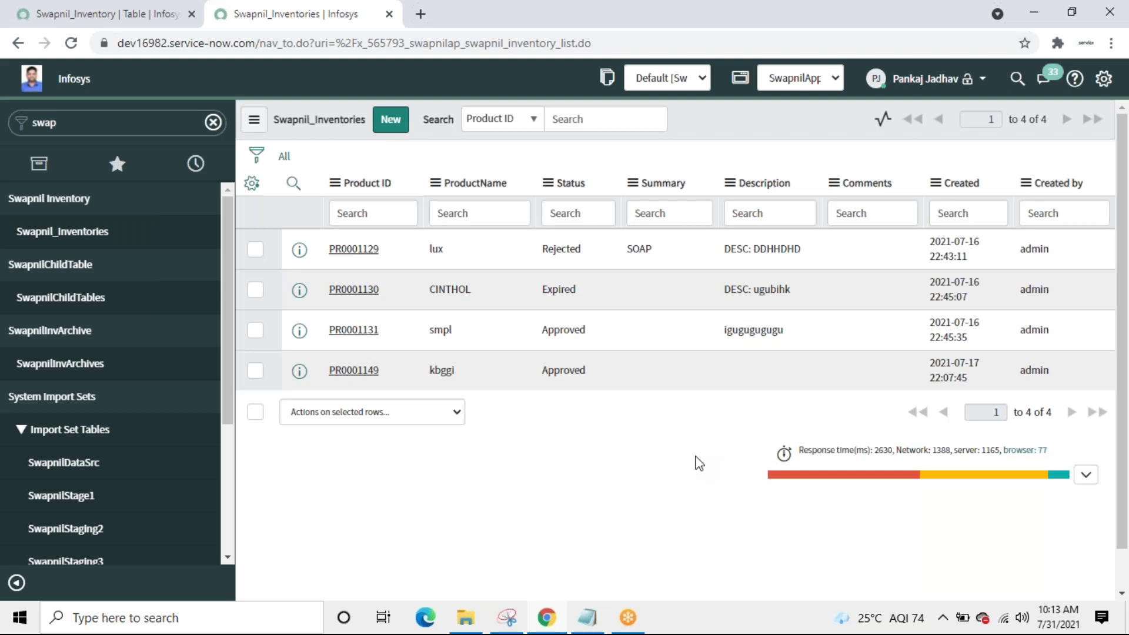
Step: Start a new Access Control record from the Swapnil_Inventory table's Access Controls list
{"action": "left_click", "coordinate": [80, 13]}
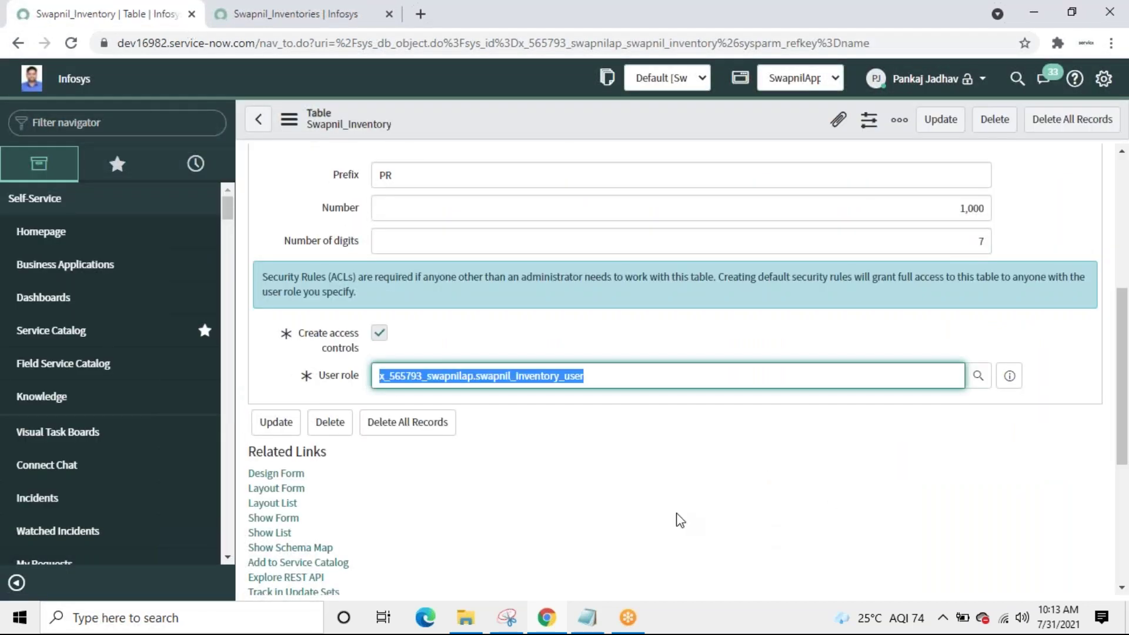
{"action": "scroll", "coordinate": [1123, 441], "scroll_direction": "down", "scroll_amount": 5}
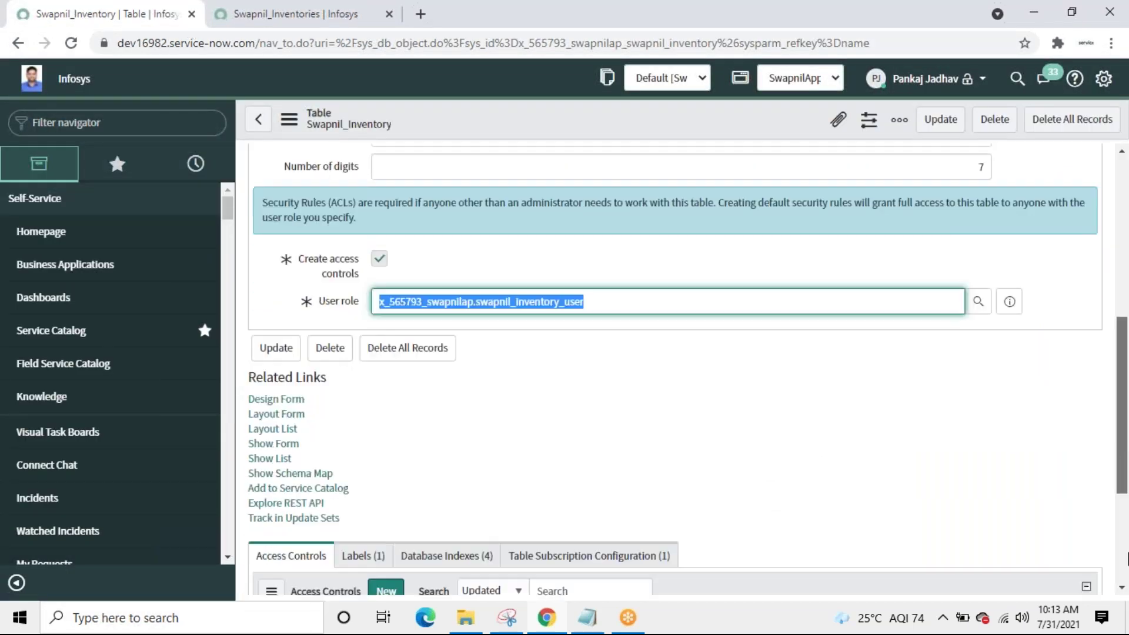
{"action": "left_click", "coordinate": [386, 370]}
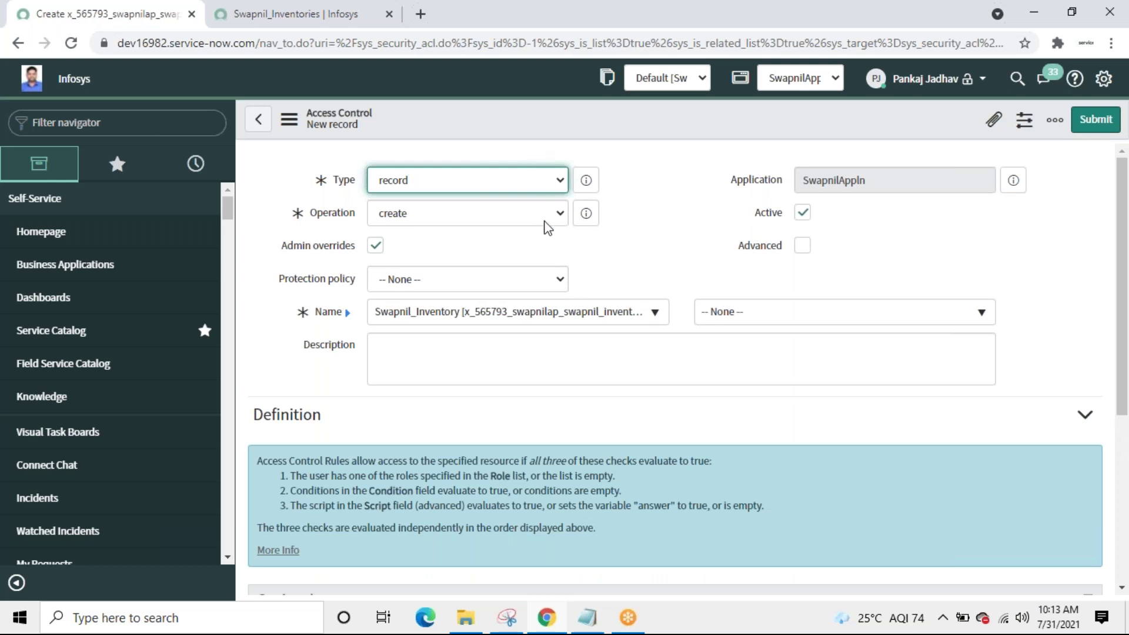
Step: Set the new access control's Operation to read, leaving no specific field so it covers the whole record
{"action": "left_click", "coordinate": [544, 221]}
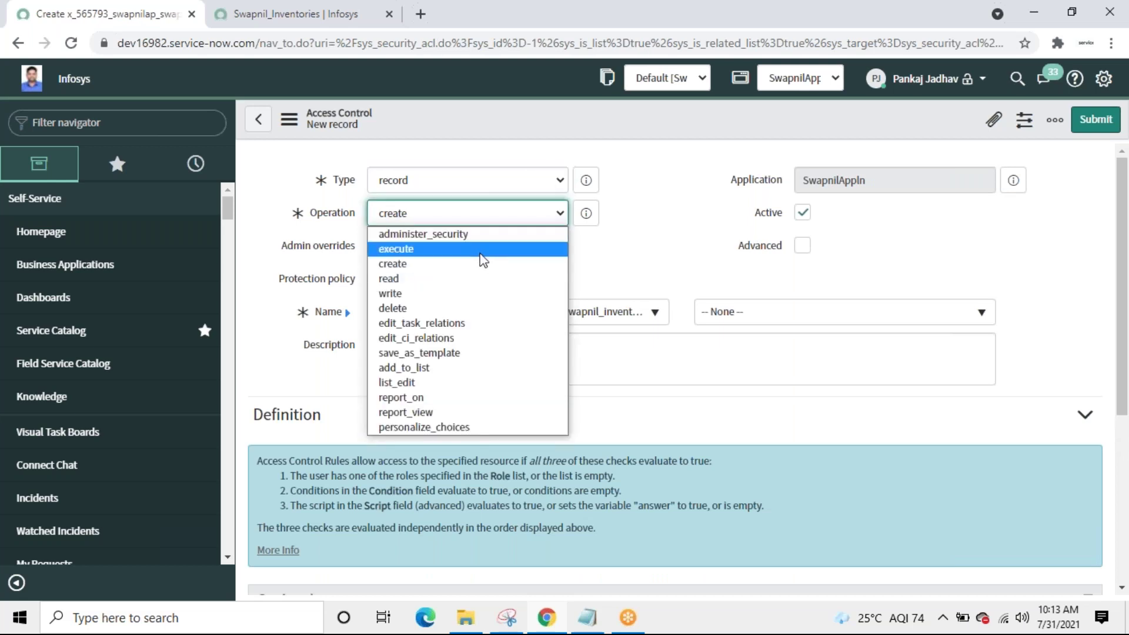
{"action": "left_click", "coordinate": [404, 280]}
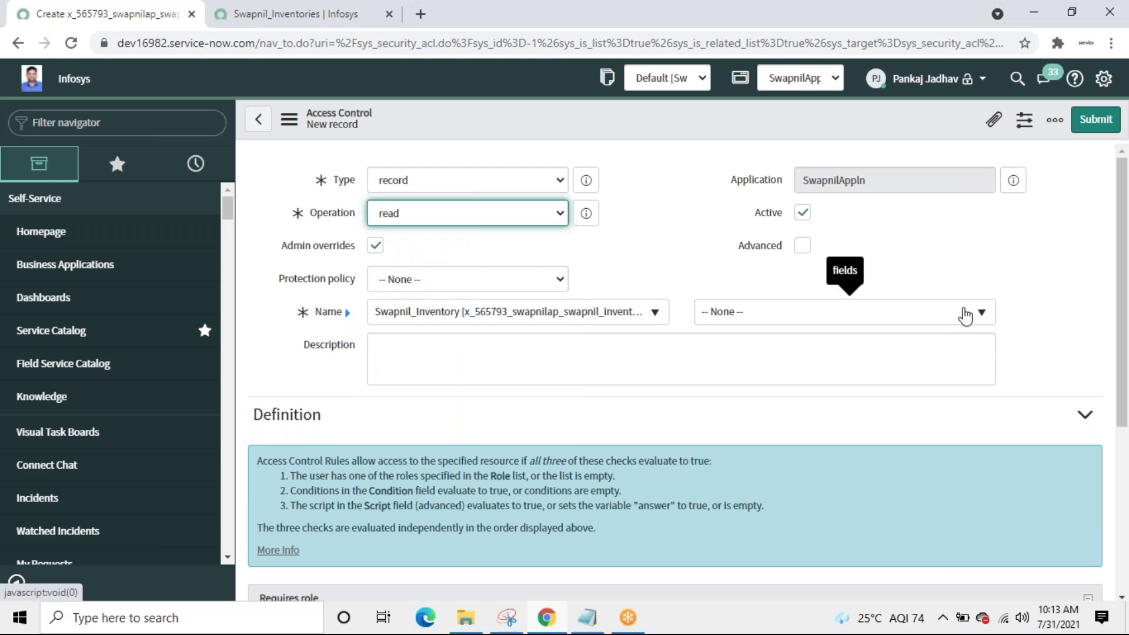
{"action": "left_click", "coordinate": [965, 315]}
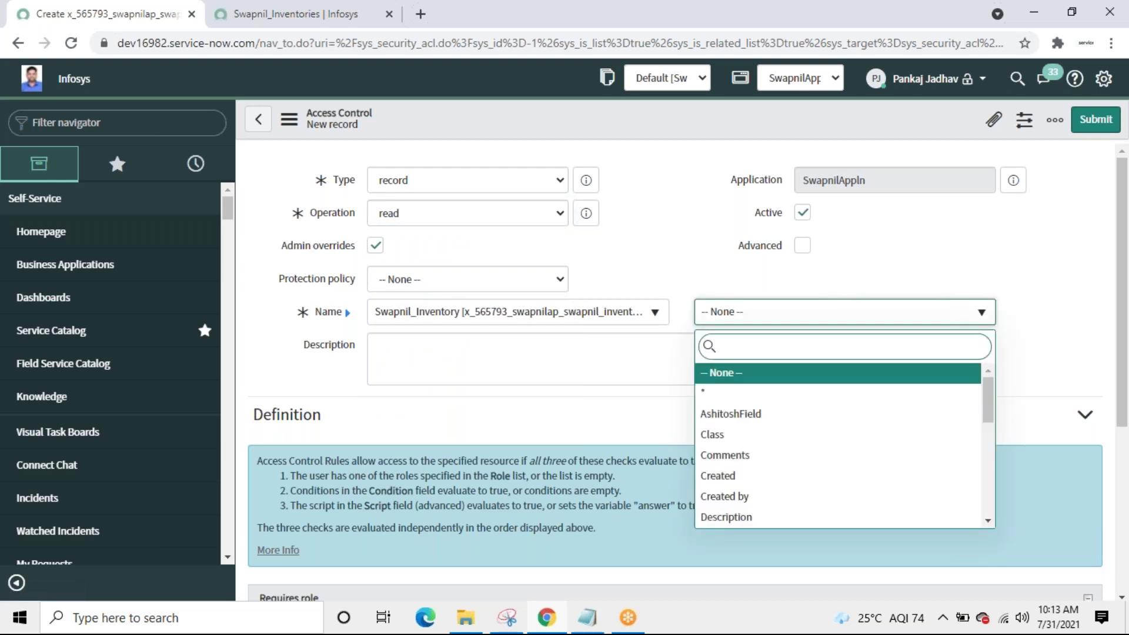
{"action": "left_click", "coordinate": [981, 312]}
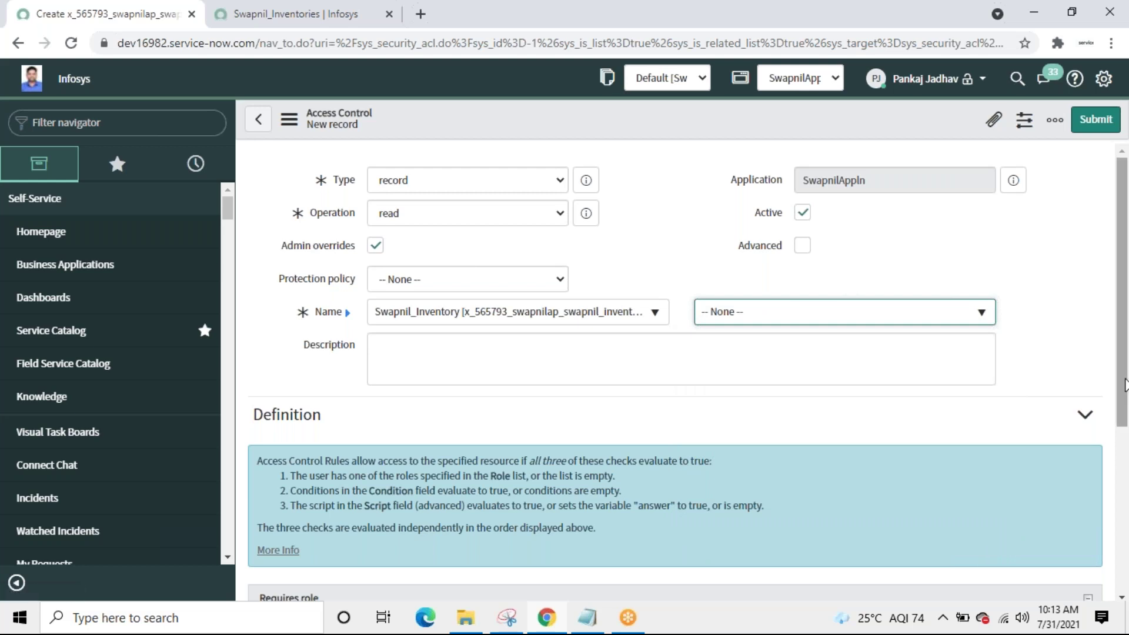
{"action": "scroll", "coordinate": [518, 327], "scroll_direction": "down", "scroll_amount": 5}
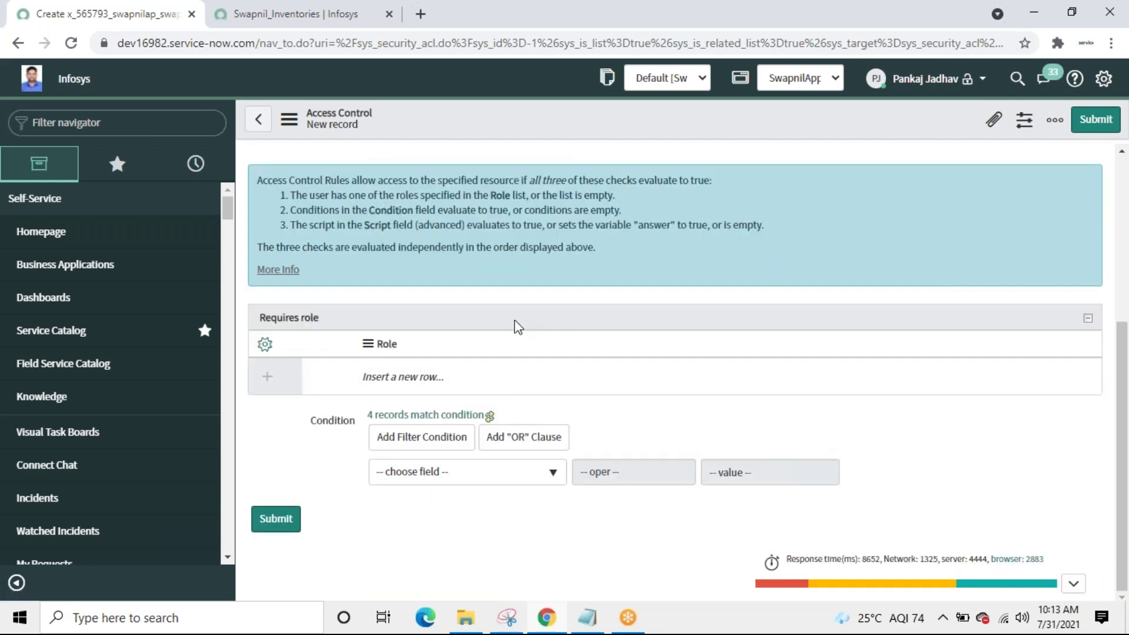
Step: Filter the navigator for 'role' and start a new Role in the SwapnilAppln application
{"action": "left_click", "coordinate": [289, 22]}
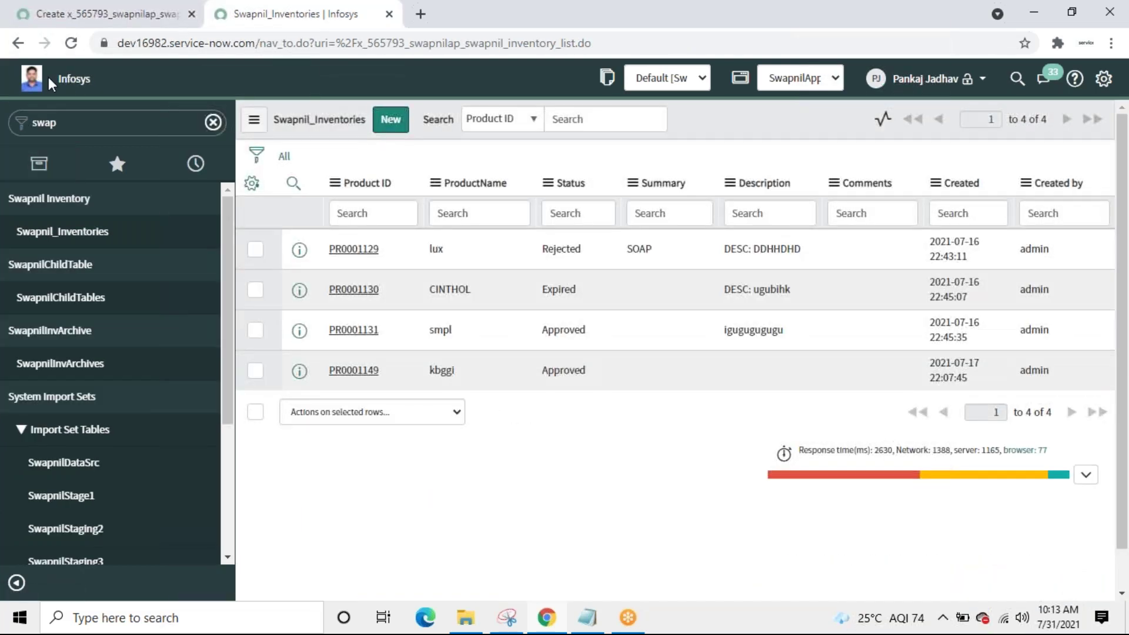
{"action": "left_click", "coordinate": [77, 122]}
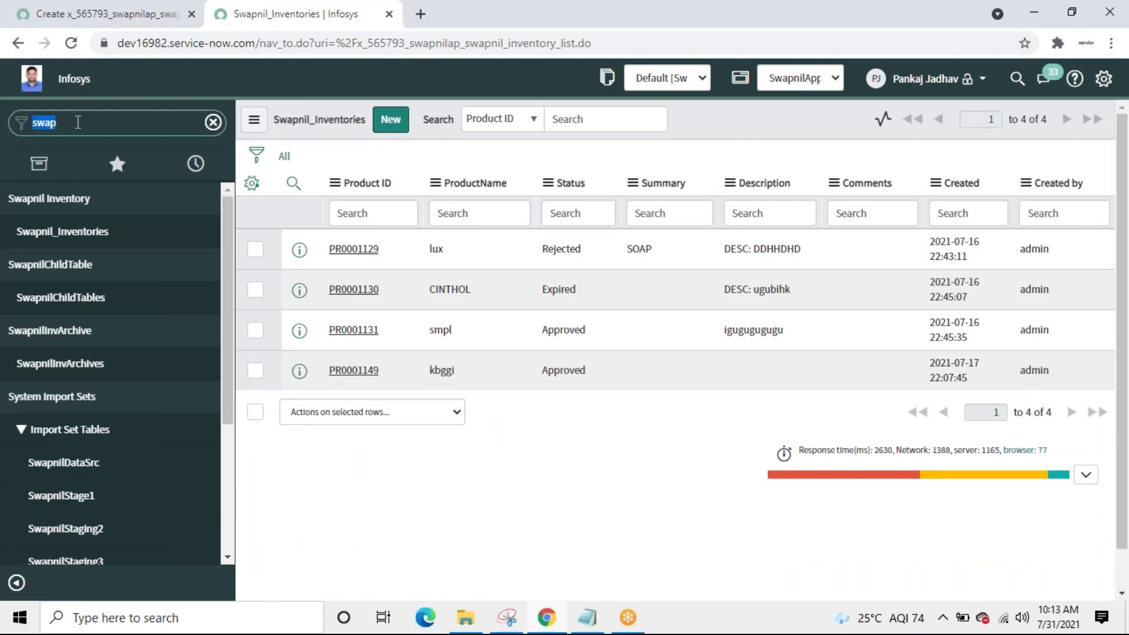
{"action": "type", "text": "rol"}
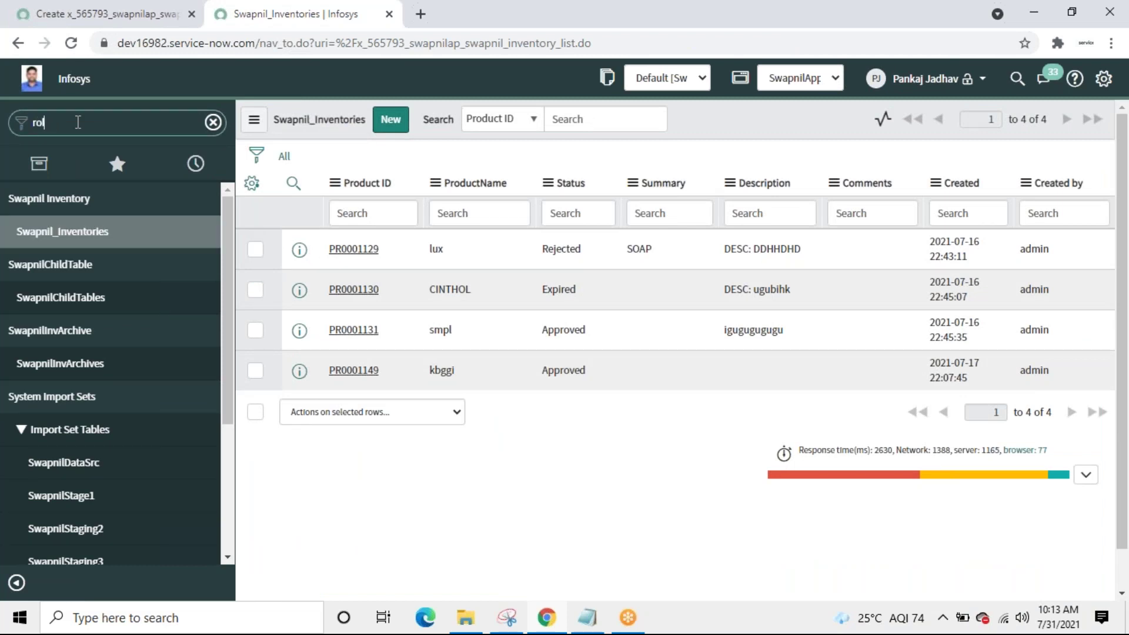
{"action": "type", "text": "e"}
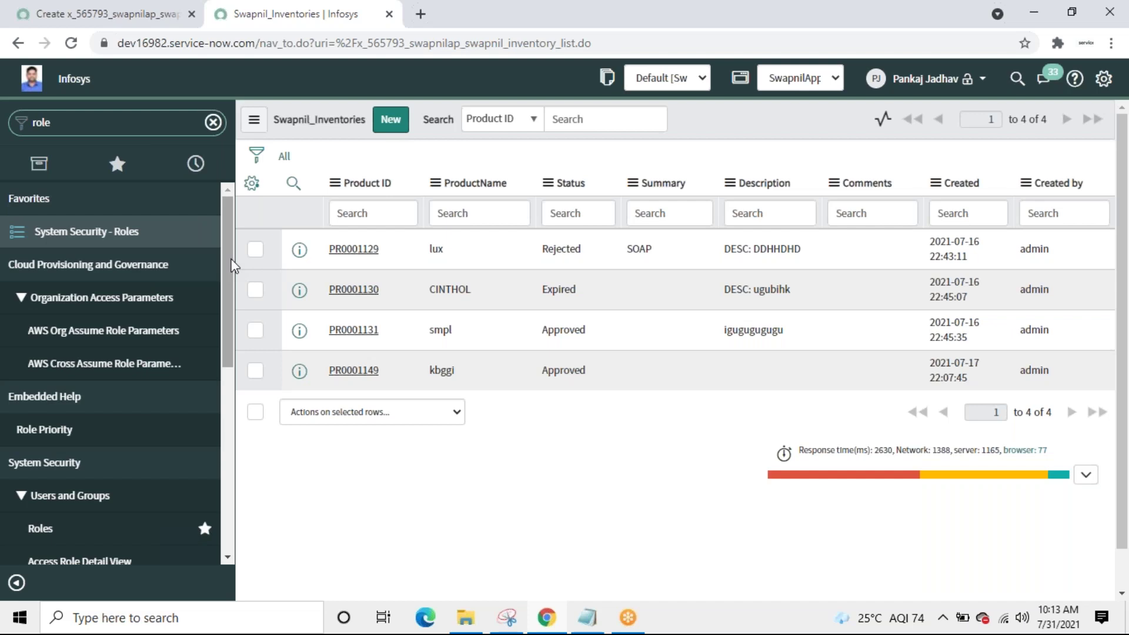
{"action": "left_click_drag", "start_coordinate": [228, 264], "coordinate": [230, 311]}
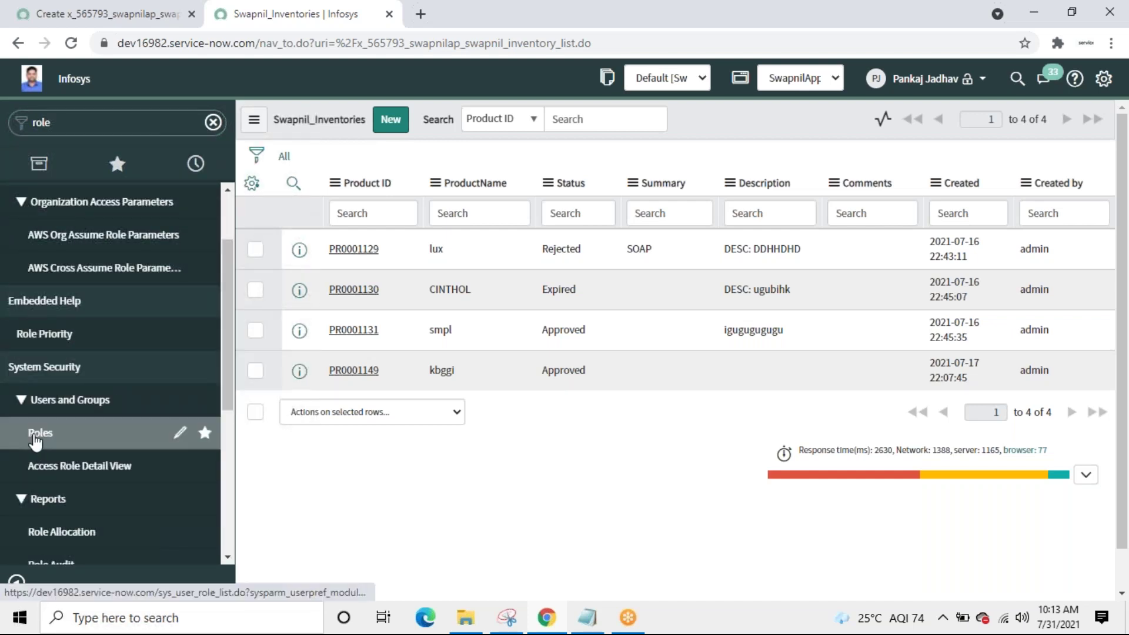
{"action": "left_click", "coordinate": [37, 435]}
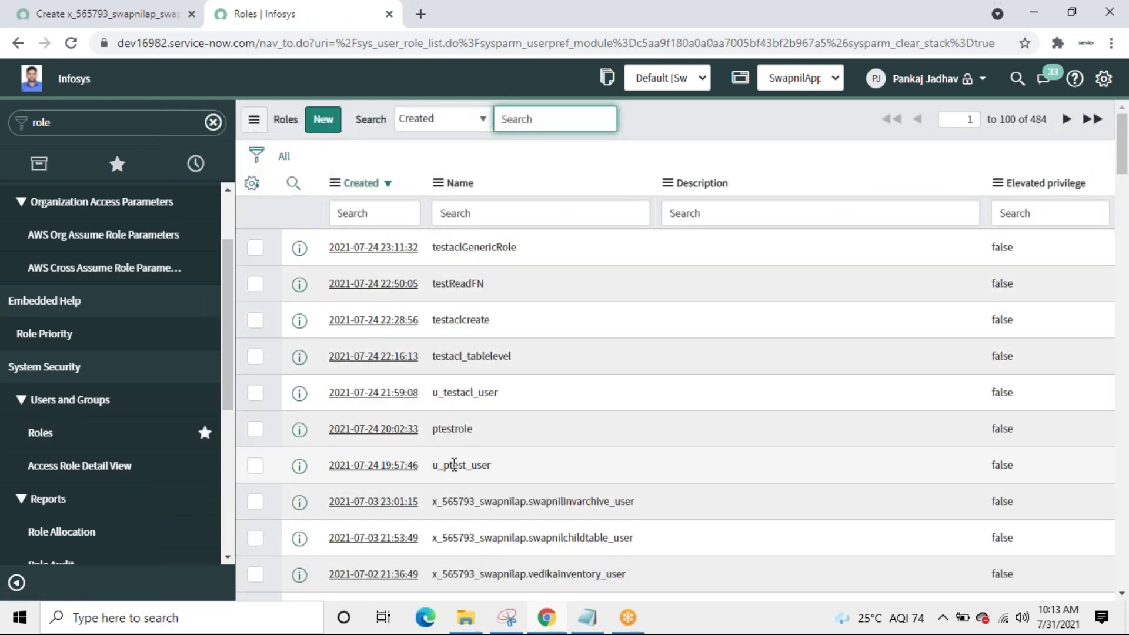
{"action": "left_click", "coordinate": [325, 123]}
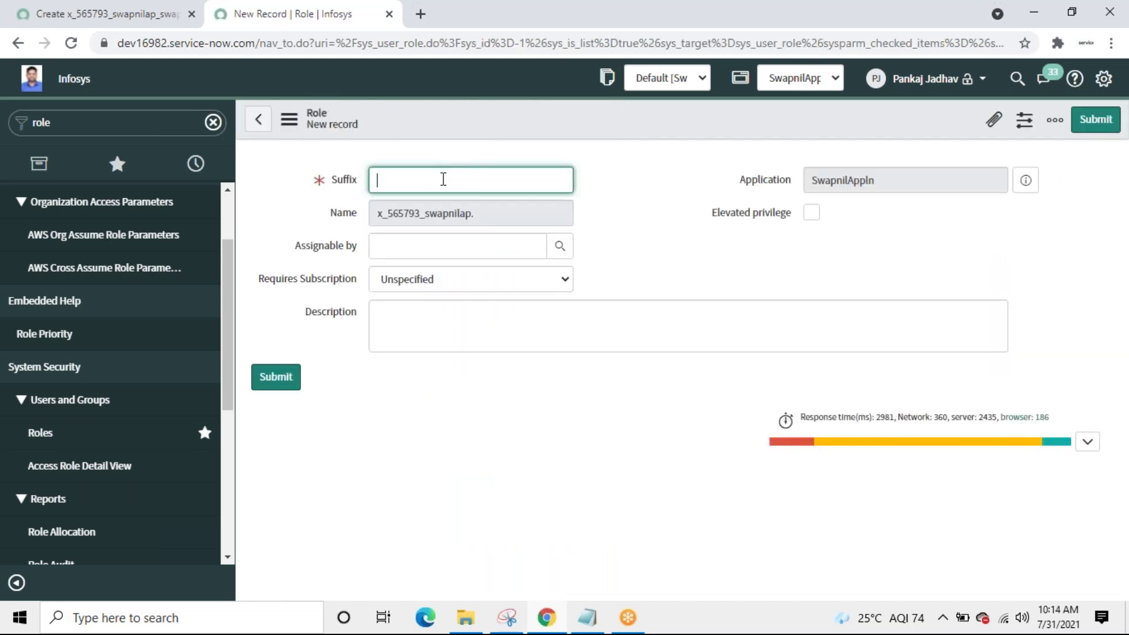
Step: Save the role as x_565793_swapnilap.SwapnilRead and select its name in the Roles list
{"action": "type", "text": "SwapnilRead"}
{"action": "left_click", "coordinate": [279, 379]}
{"action": "left_click", "coordinate": [279, 379]}
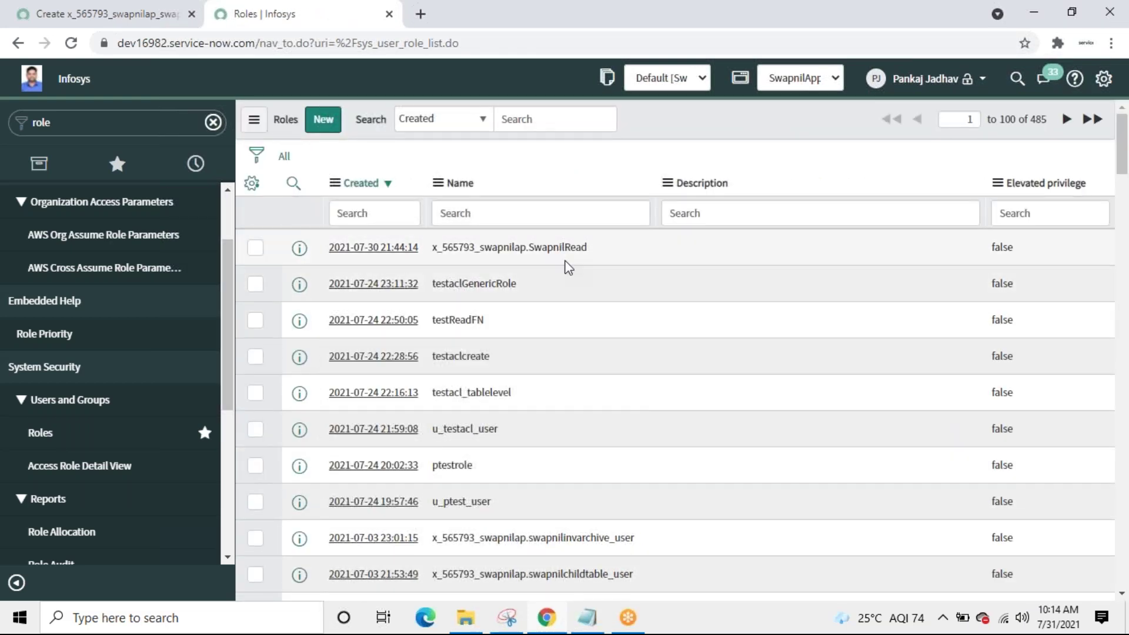
{"action": "left_click_drag", "start_coordinate": [605, 251], "coordinate": [435, 257]}
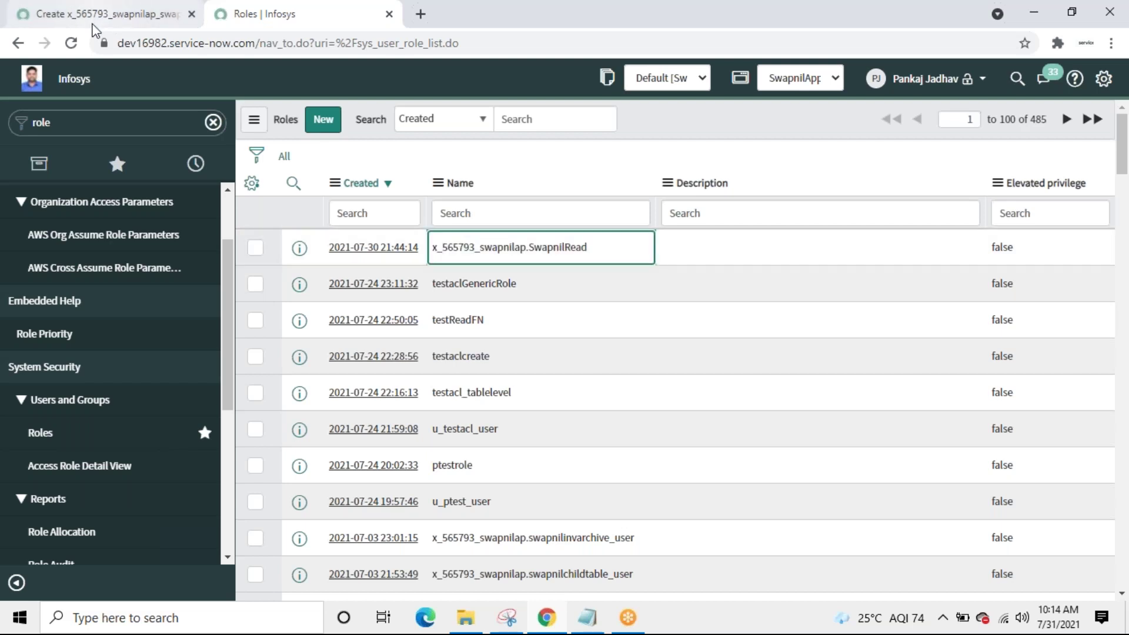
Step: Make the read access control require x_565793_swapnilap.SwapnilRead, then submit it and confirm verification
{"action": "left_click", "coordinate": [93, 24]}
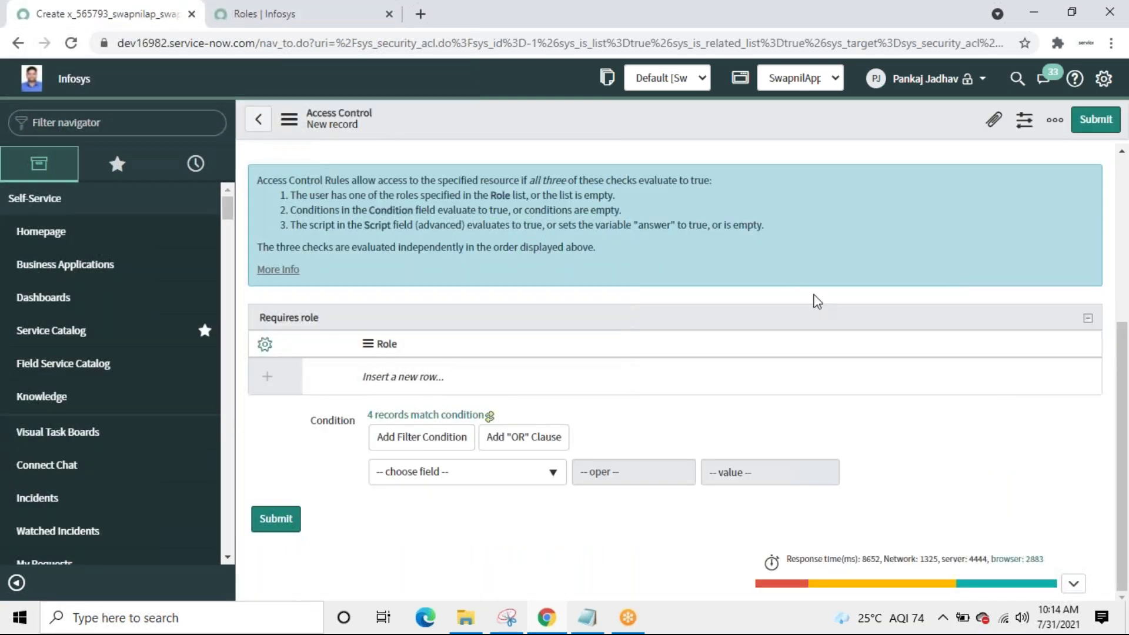
{"action": "left_click", "coordinate": [415, 375]}
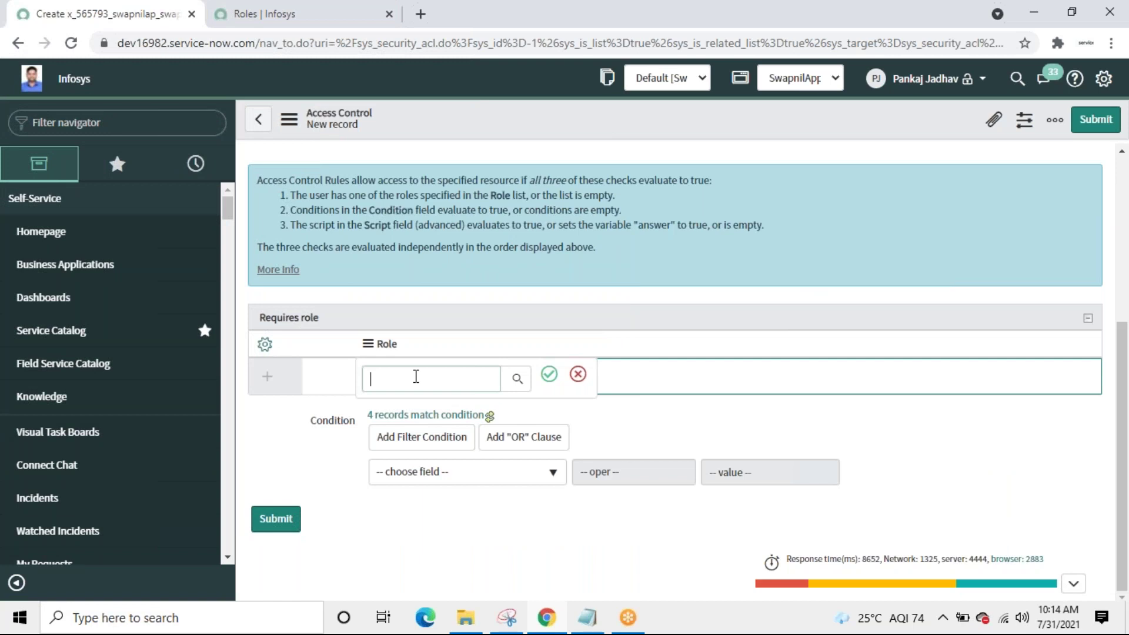
{"action": "left_click", "coordinate": [517, 378]}
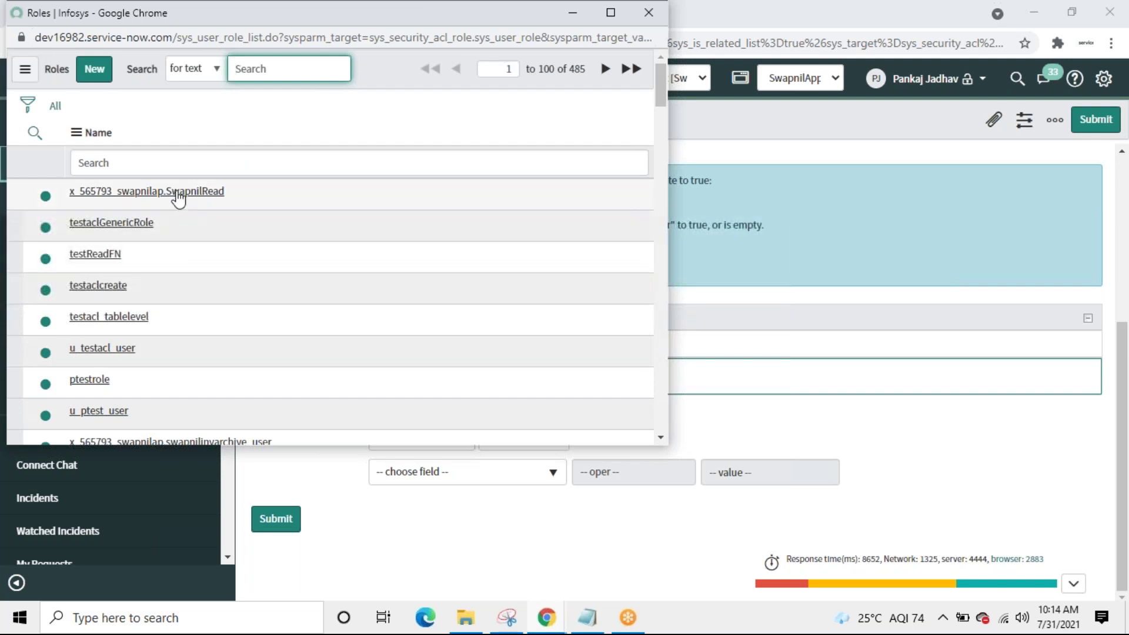
{"action": "left_click", "coordinate": [177, 193]}
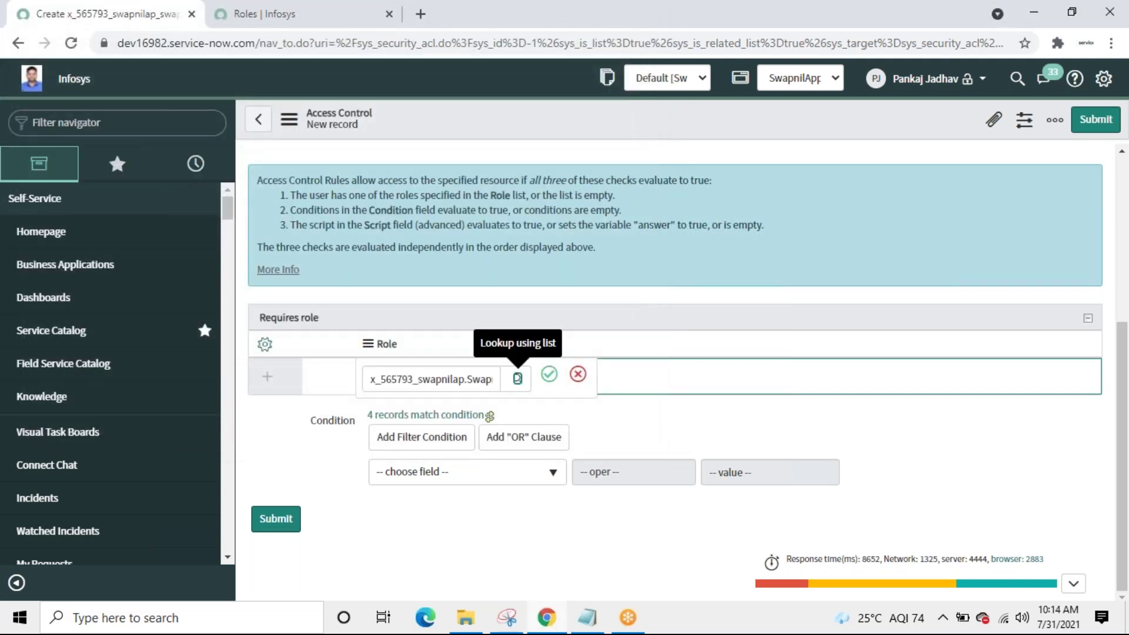
{"action": "left_click", "coordinate": [548, 373]}
{"action": "left_click", "coordinate": [288, 507]}
{"action": "left_click", "coordinate": [281, 565]}
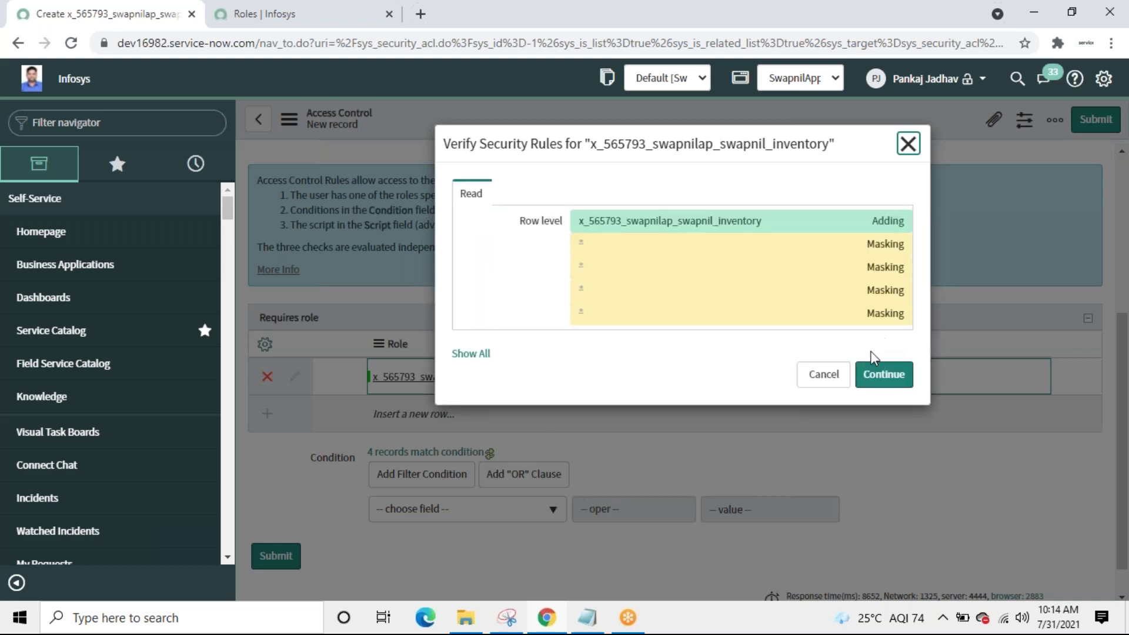
{"action": "left_click", "coordinate": [879, 381]}
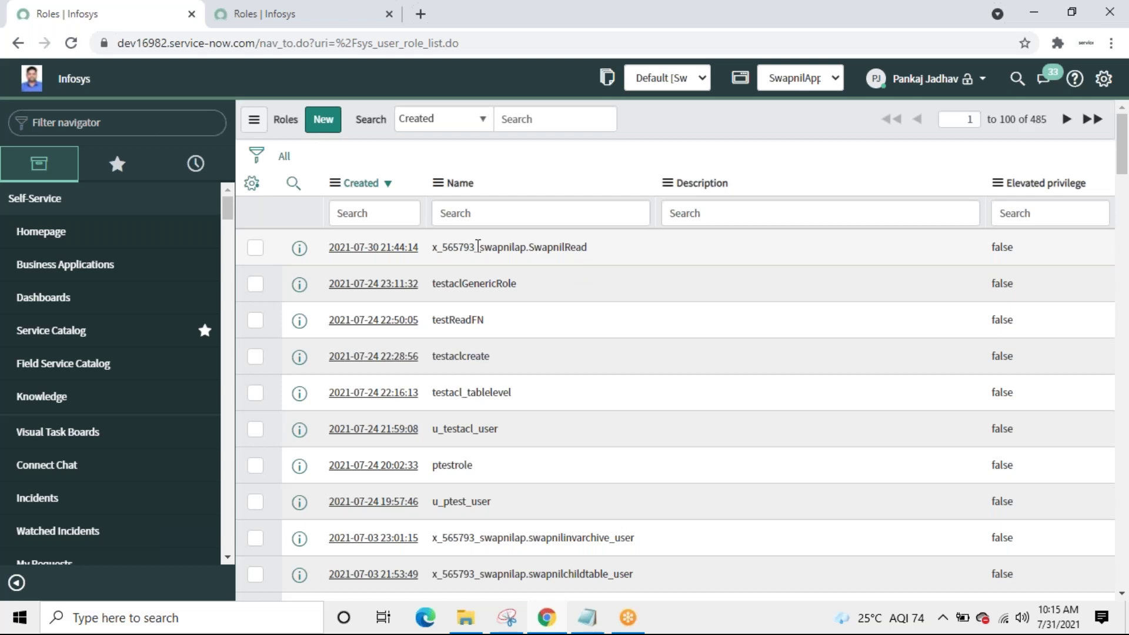
Step: Copy the SwapnilRead role name, then go to the second Roles tab's navigator filter
{"action": "left_click_drag", "start_coordinate": [600, 254], "coordinate": [433, 247]}
{"action": "double_click", "coordinate": [433, 247]}
{"action": "key", "text": "ctrl+c"}
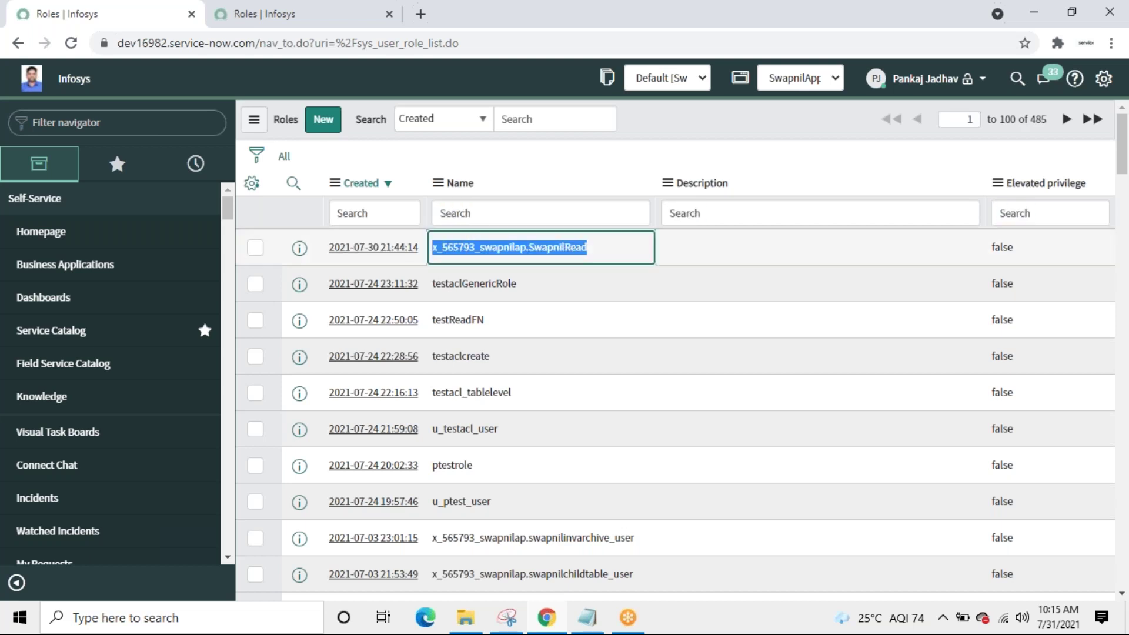
{"action": "left_click", "coordinate": [291, 23]}
{"action": "left_click", "coordinate": [106, 124]}
Step: Filter the navigator for 'users' and open the test user's record to review its 38 roles
{"action": "type", "text": "us"}
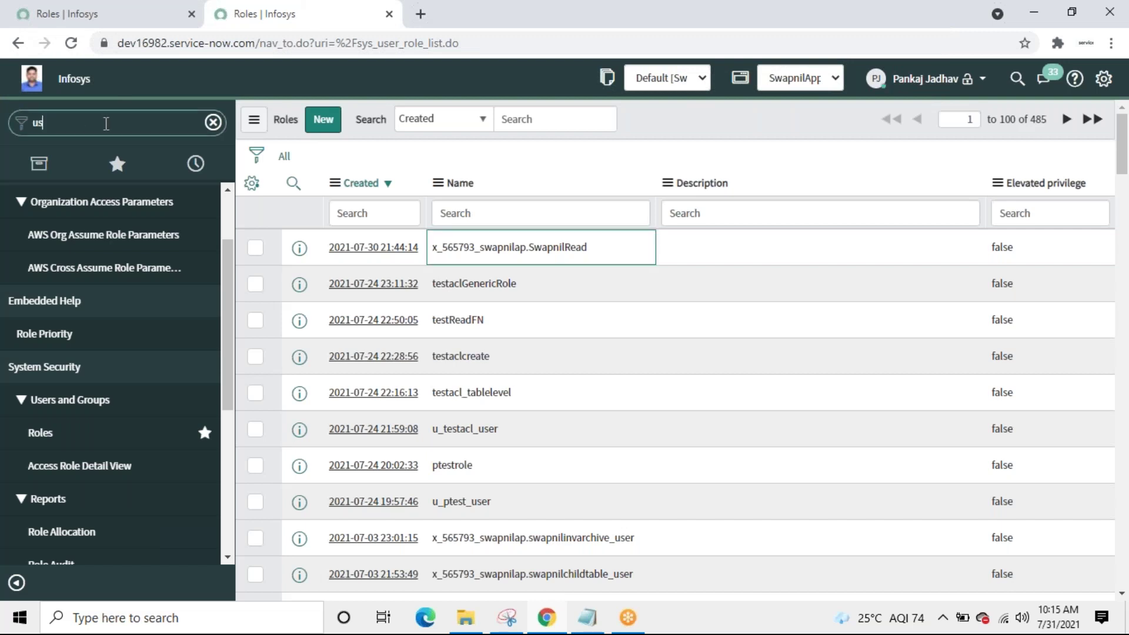
{"action": "type", "text": "ers"}
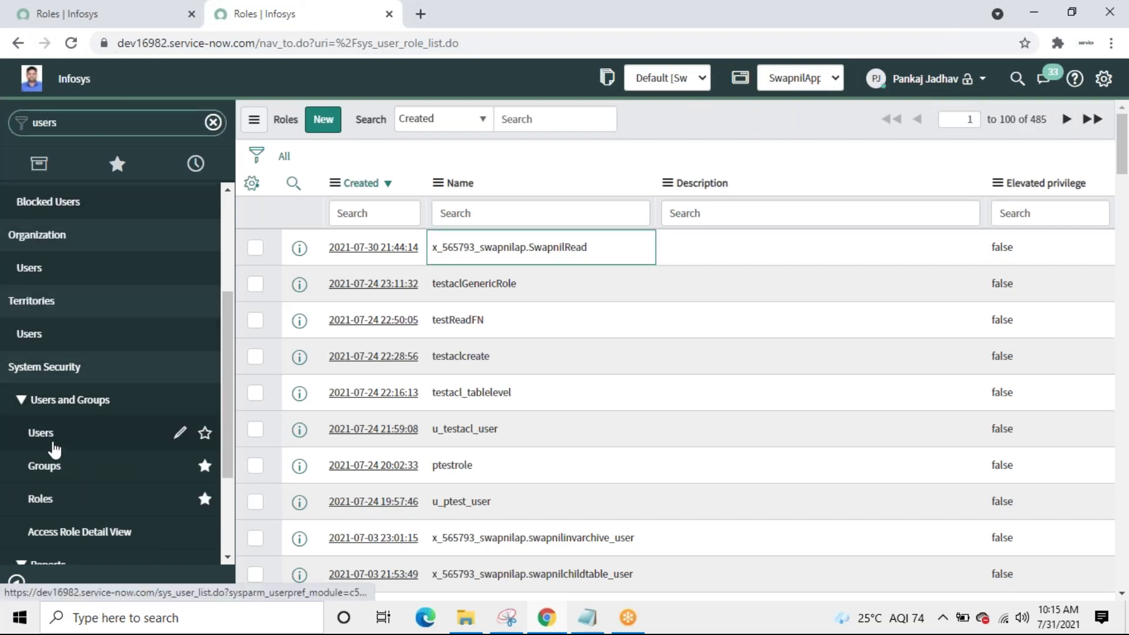
{"action": "left_click", "coordinate": [46, 444]}
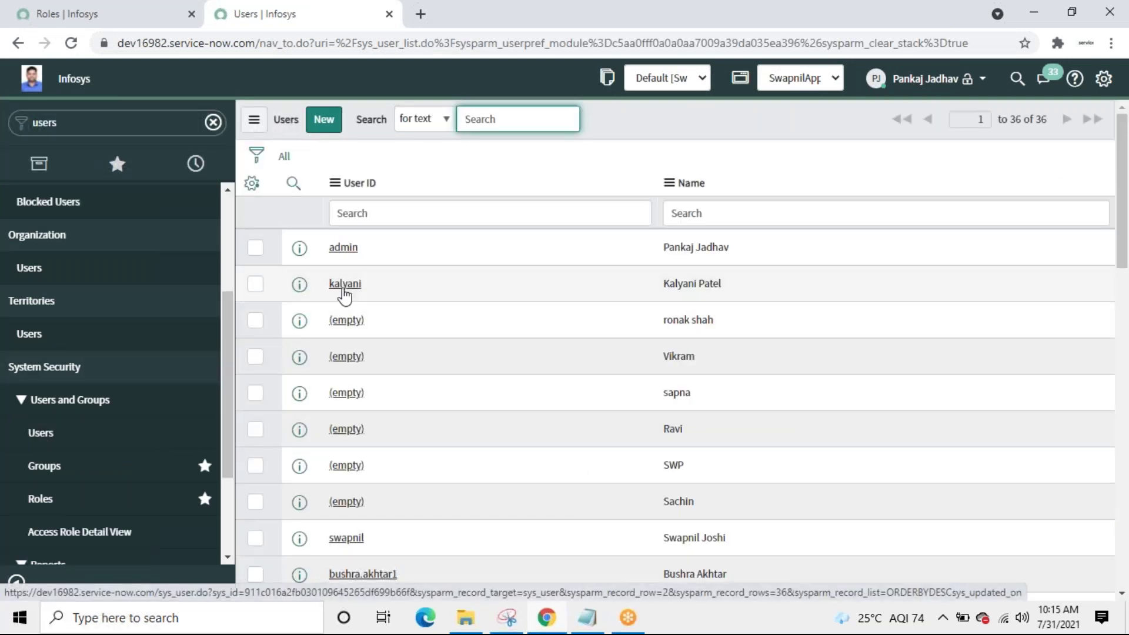
{"action": "left_click", "coordinate": [345, 285]}
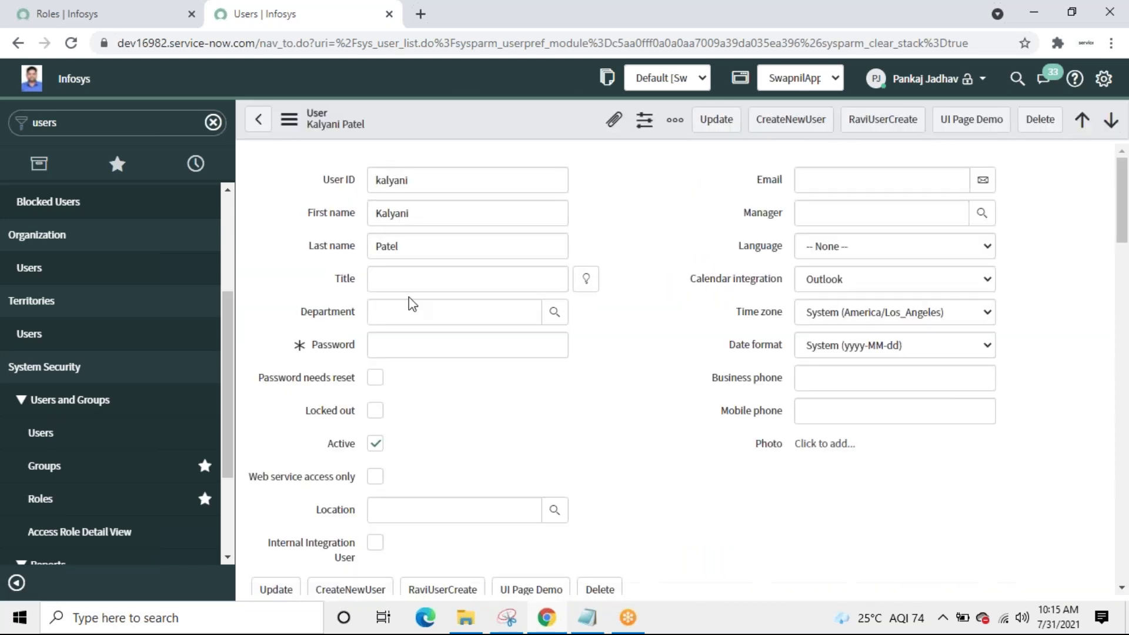
{"action": "left_click_drag", "start_coordinate": [1119, 246], "coordinate": [1126, 341]}
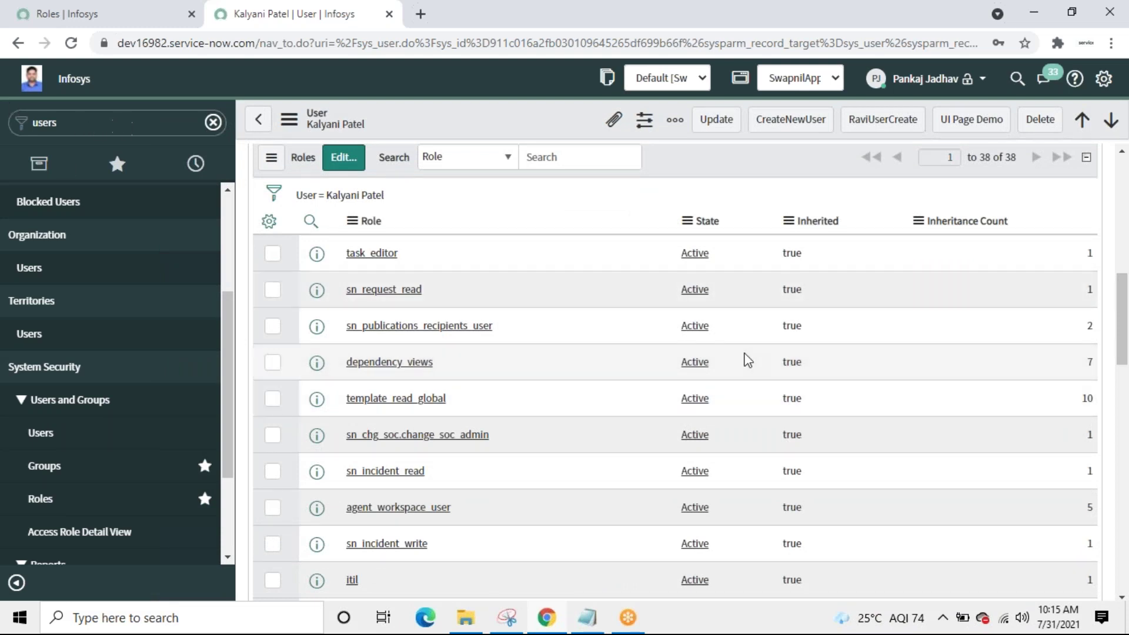
{"action": "left_click", "coordinate": [981, 79]}
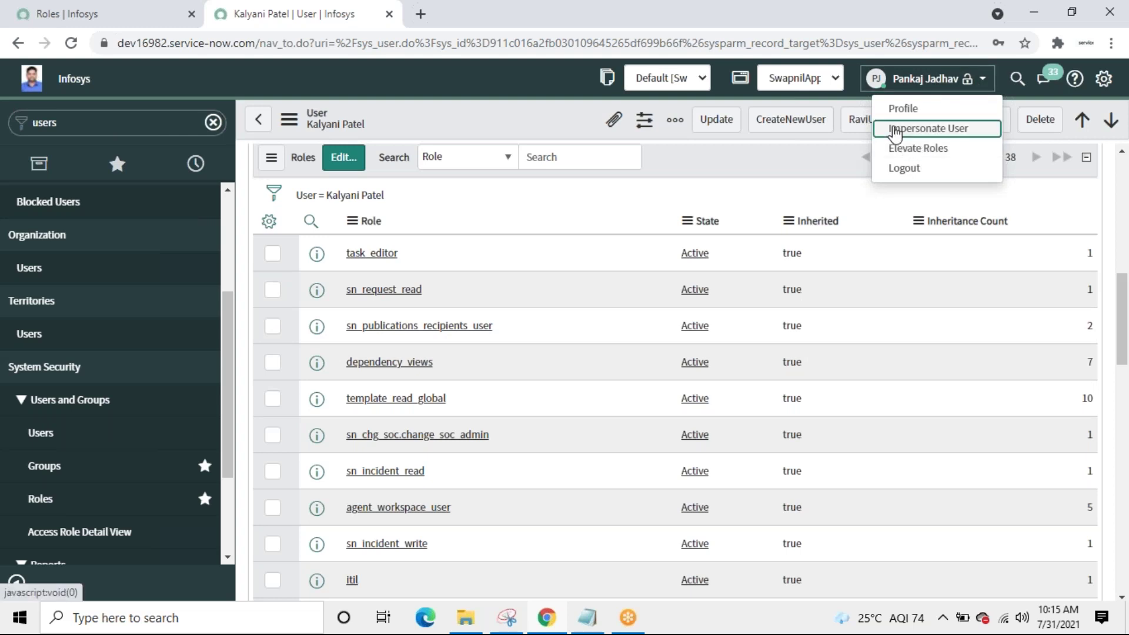
Step: Impersonate the test user, confirm Swapnil_Inventories is blocked by security constraints, then end impersonation
{"action": "left_click", "coordinate": [894, 127]}
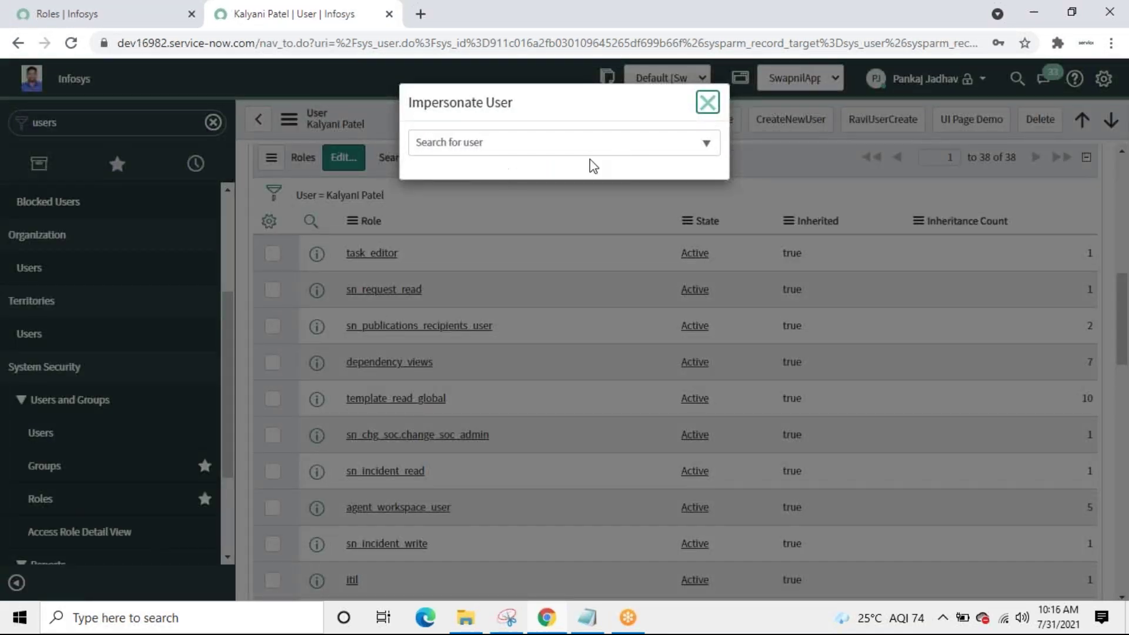
{"action": "left_click", "coordinate": [676, 150]}
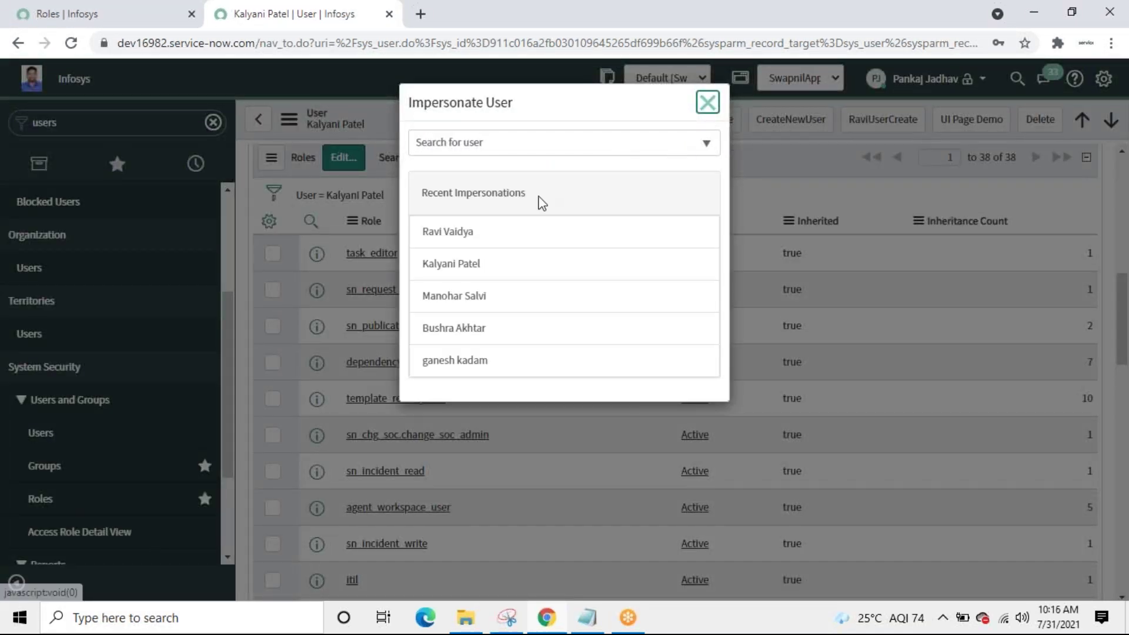
{"action": "left_click", "coordinate": [466, 274]}
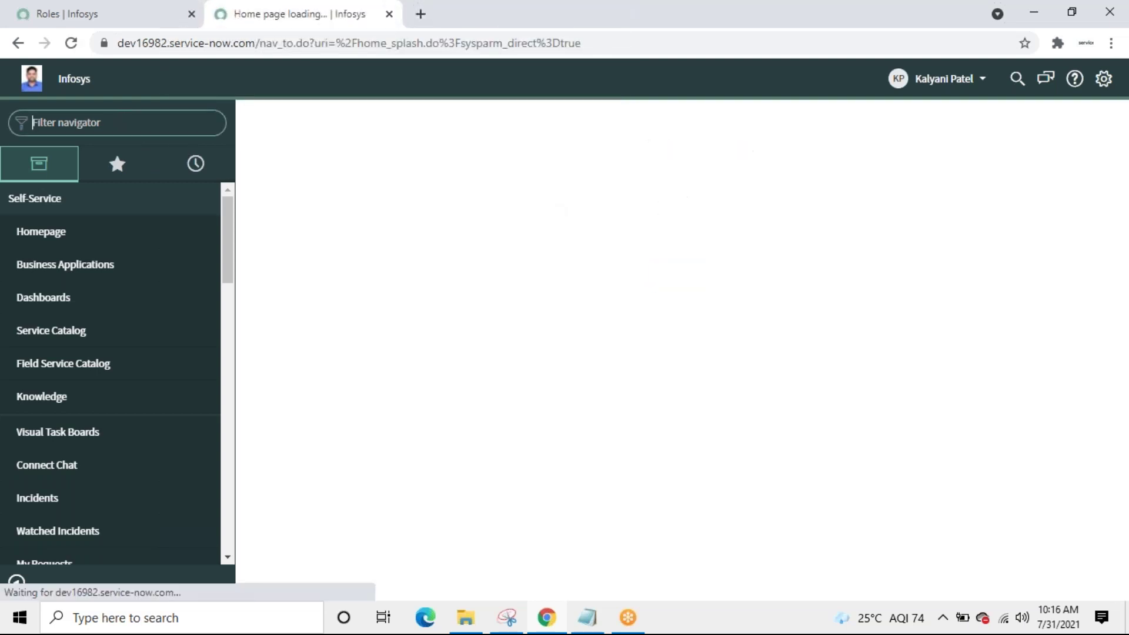
{"action": "type", "text": "swa"}
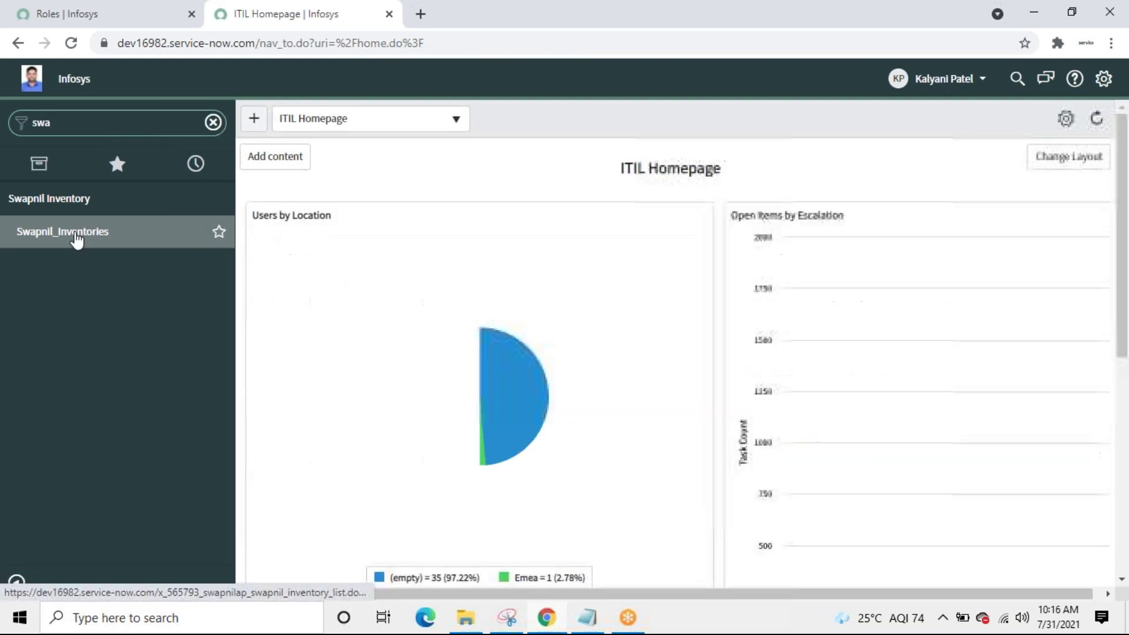
{"action": "left_click", "coordinate": [76, 235]}
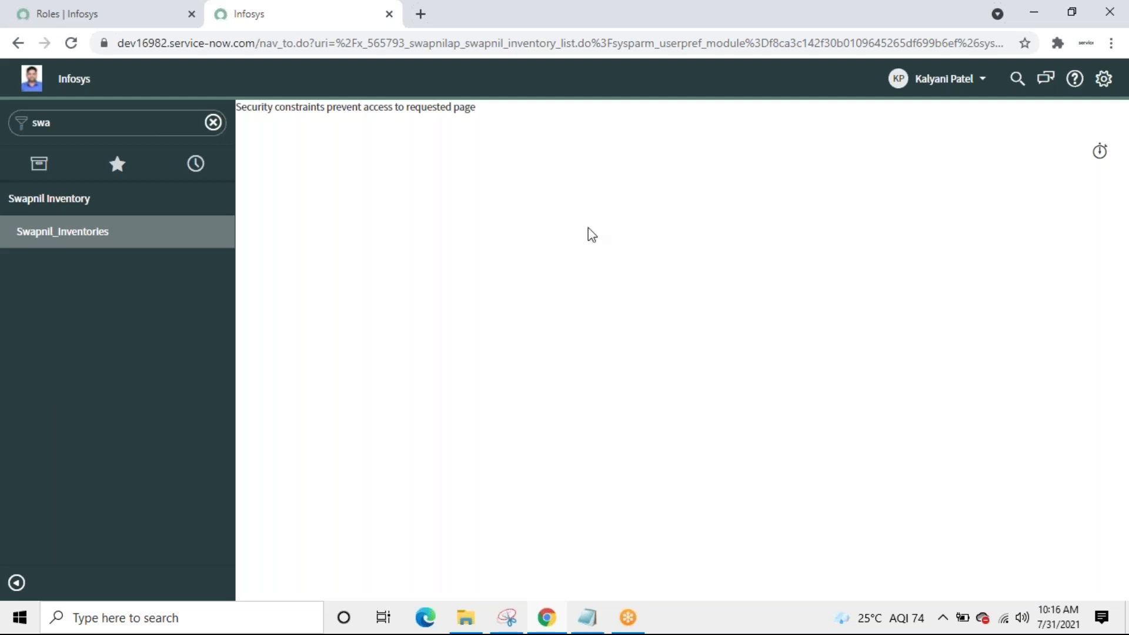
{"action": "left_click", "coordinate": [986, 88]}
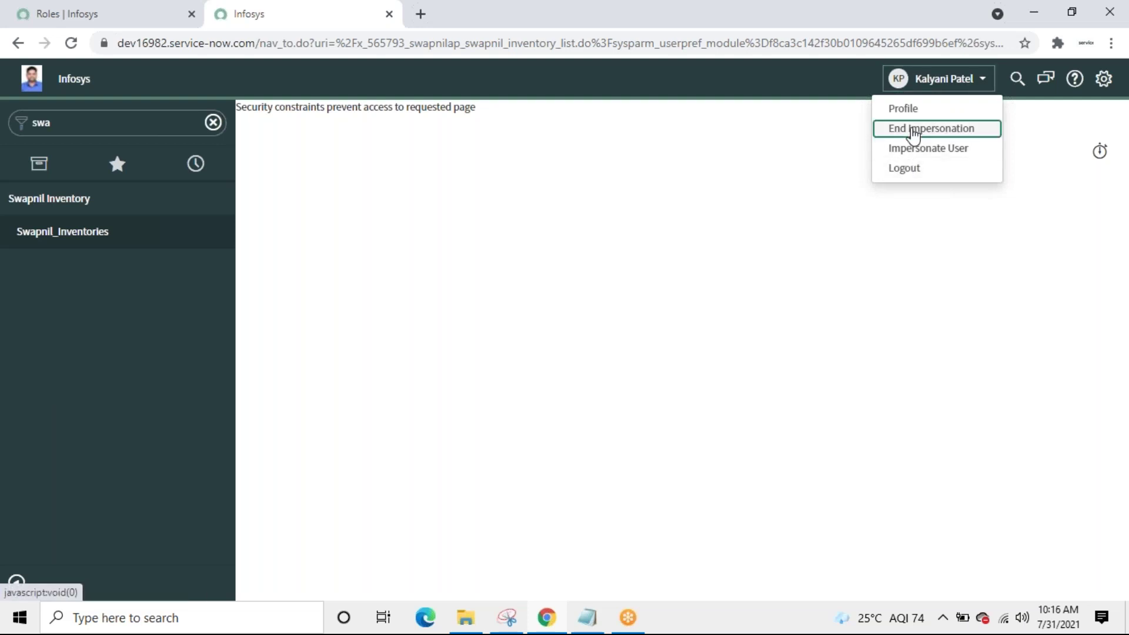
{"action": "left_click", "coordinate": [913, 134]}
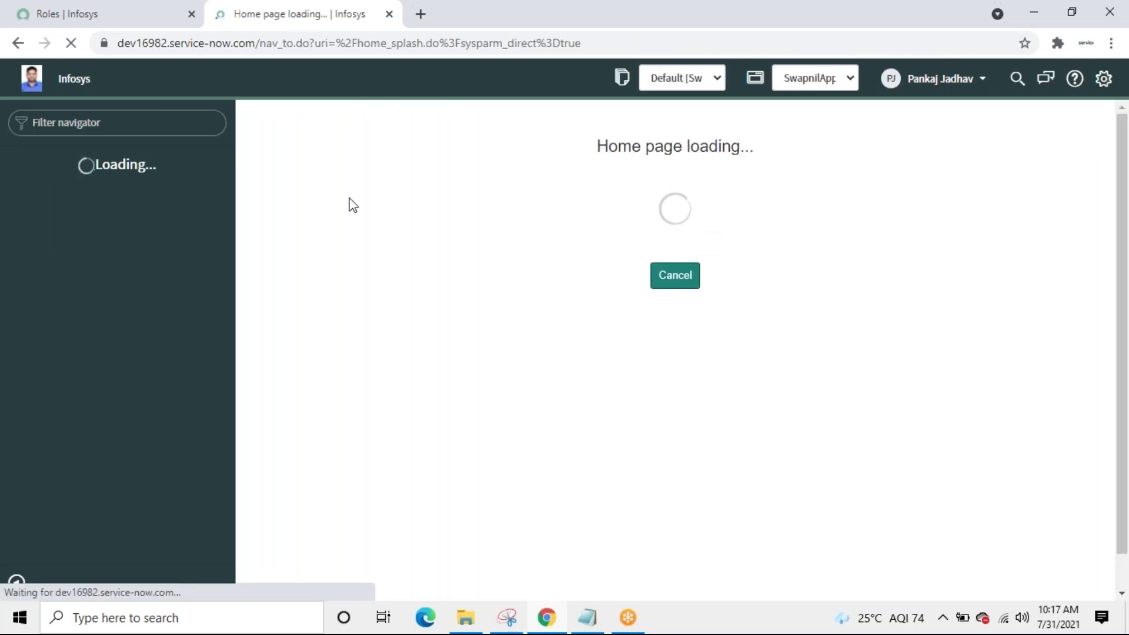
Step: Open the test user's record from User Administration - Users and edit their role memberships
{"action": "left_click", "coordinate": [114, 124]}
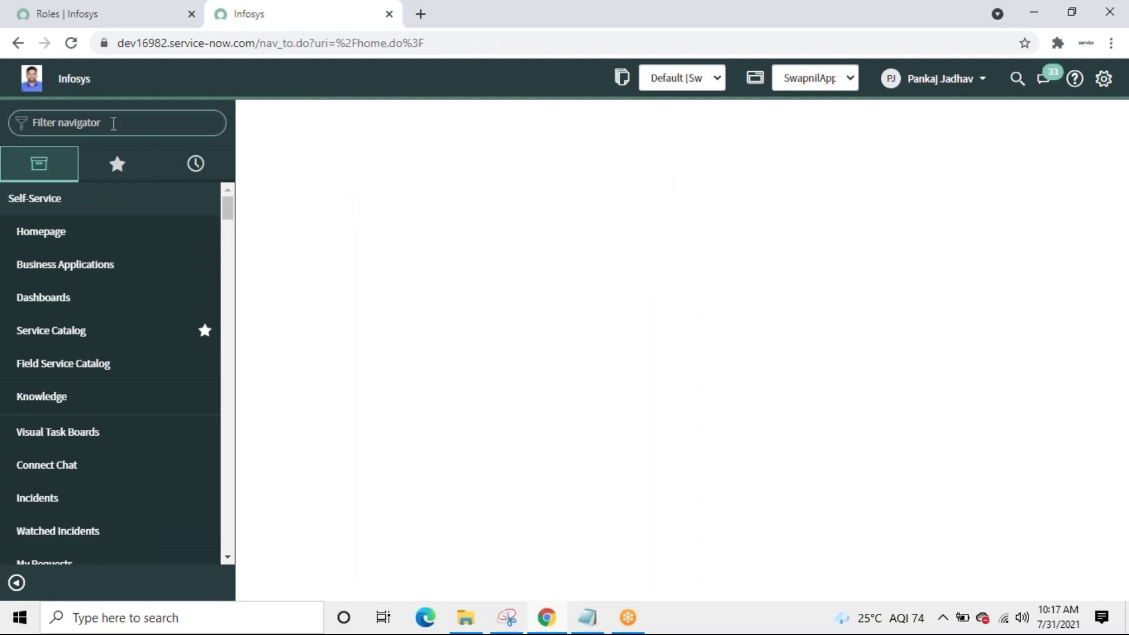
{"action": "type", "text": "users"}
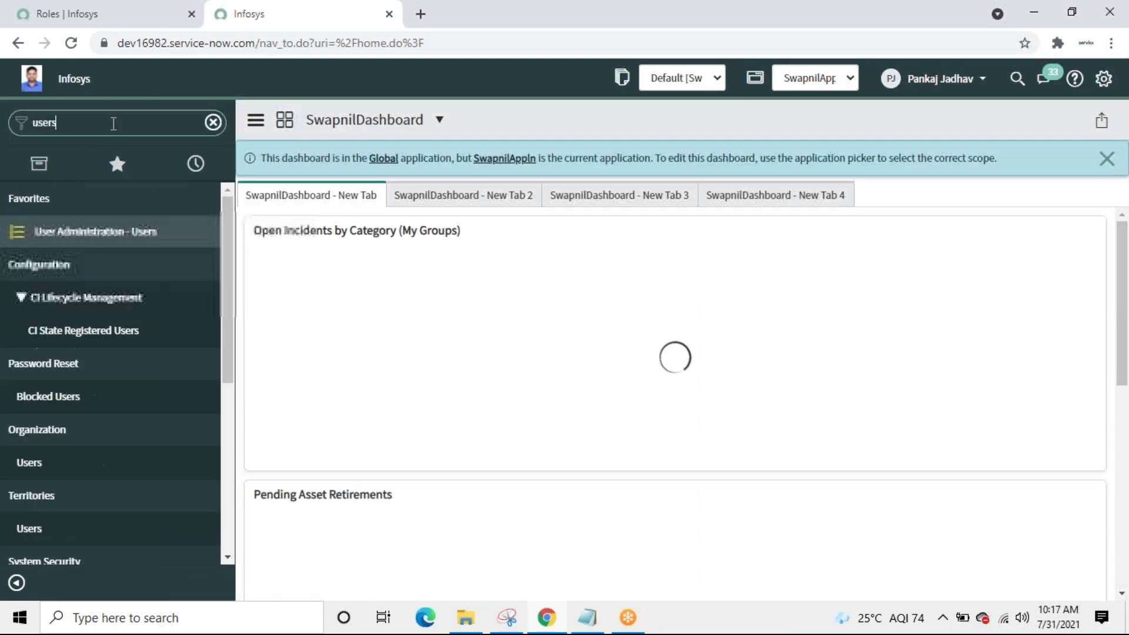
{"action": "left_click", "coordinate": [82, 232]}
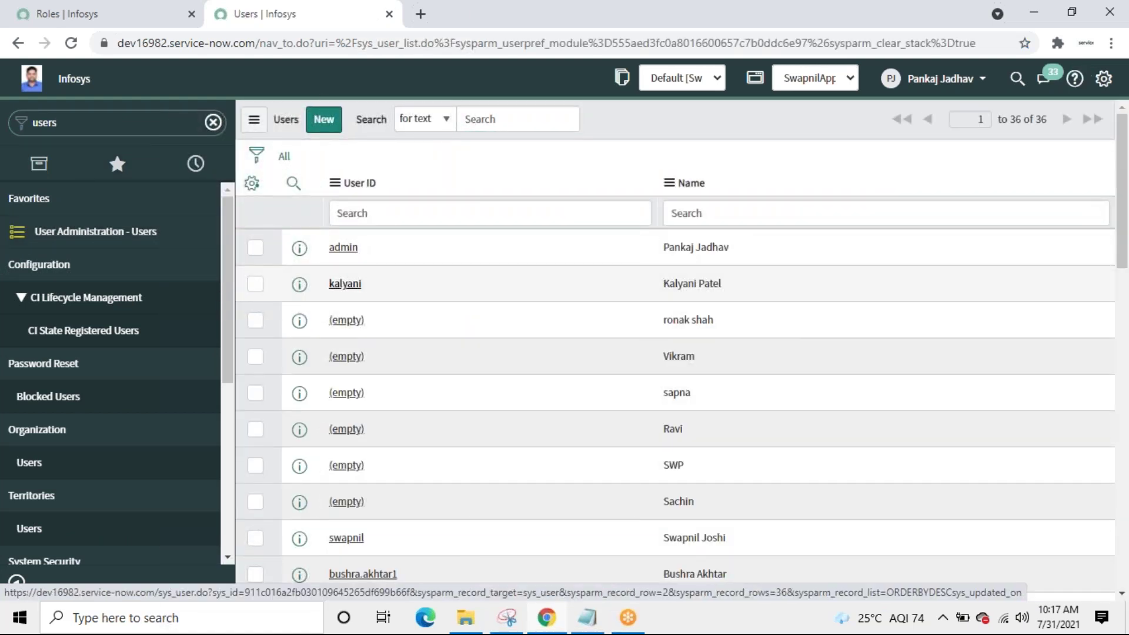
{"action": "left_click", "coordinate": [345, 284]}
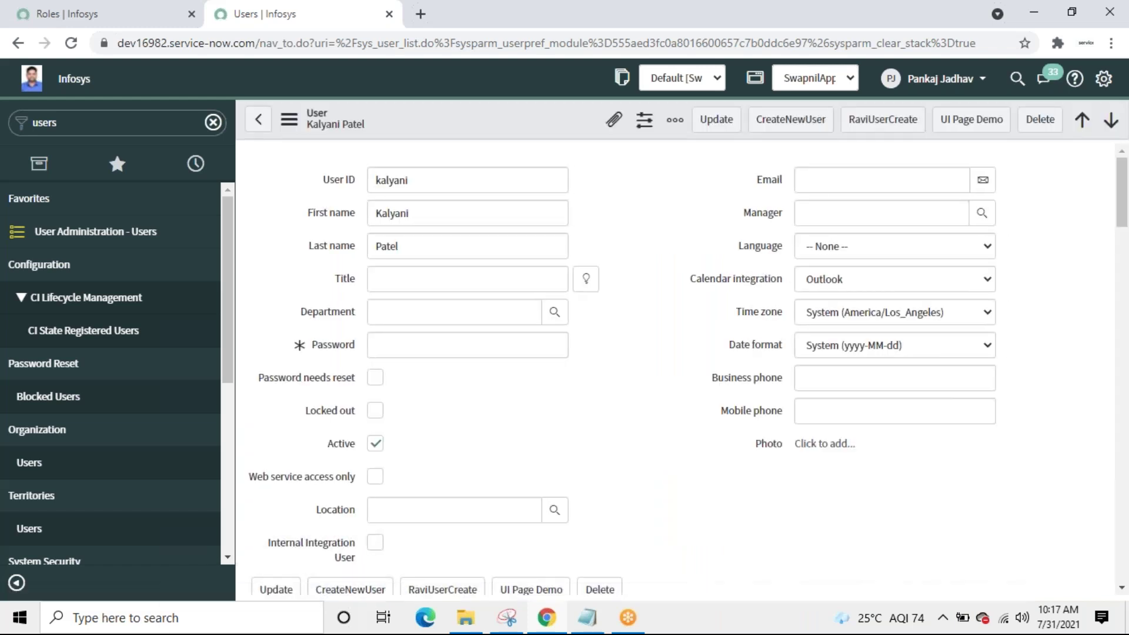
{"action": "left_click_drag", "start_coordinate": [1124, 238], "coordinate": [1125, 335]}
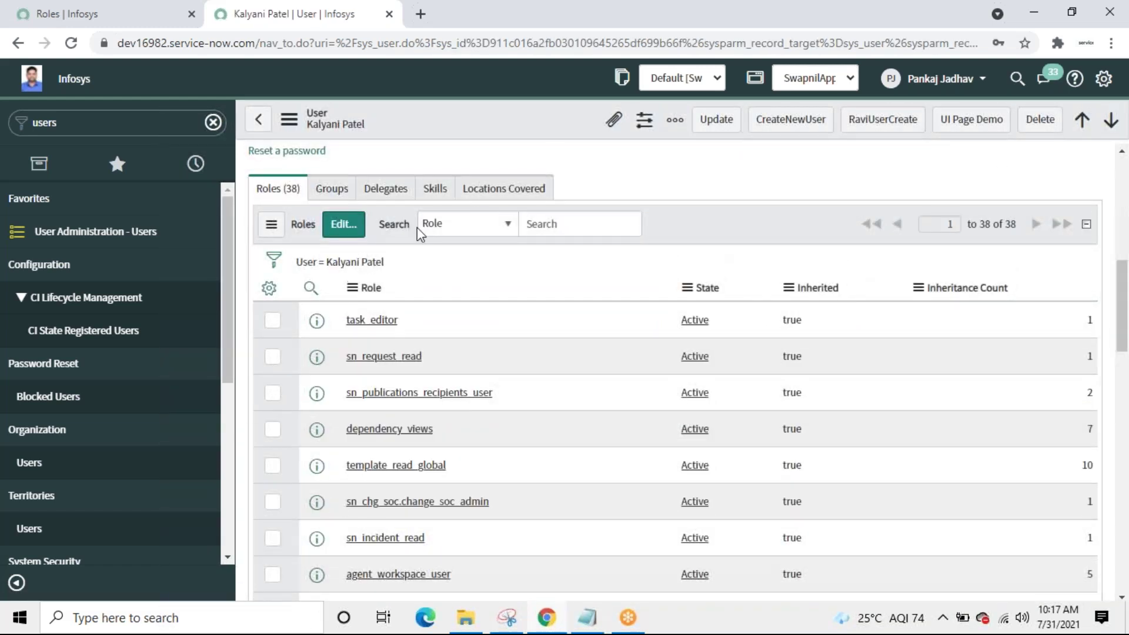
{"action": "left_click", "coordinate": [338, 234]}
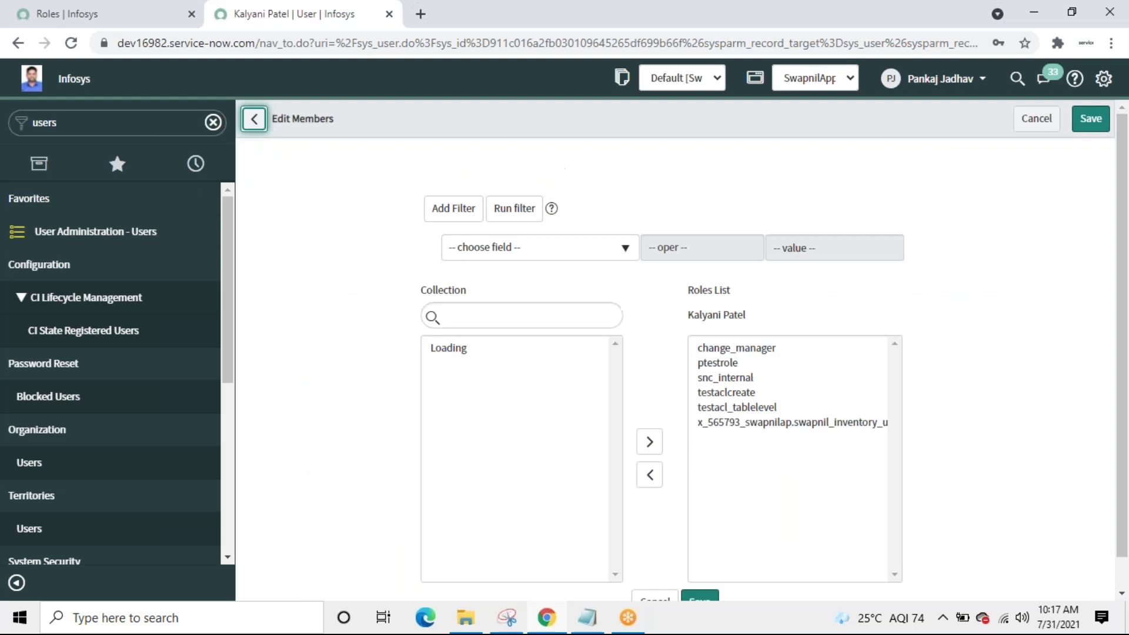
Step: Add the x_565793_swapnilap.SwapnilRead role to the test user's Roles List
{"action": "left_click", "coordinate": [492, 312]}
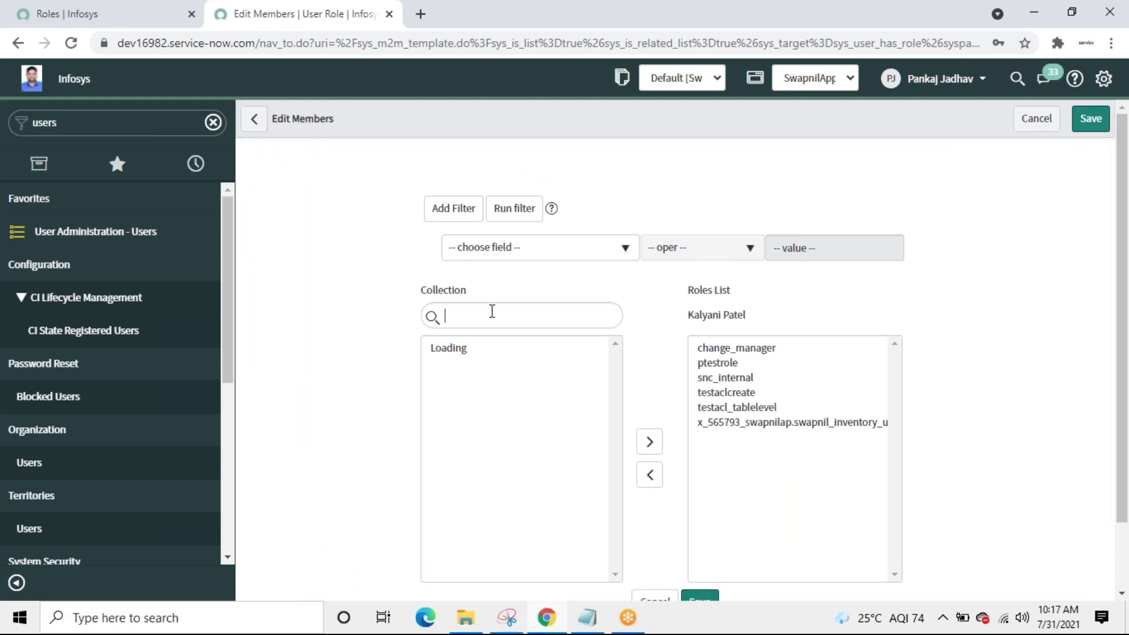
{"action": "key", "text": "ctrl+v"}
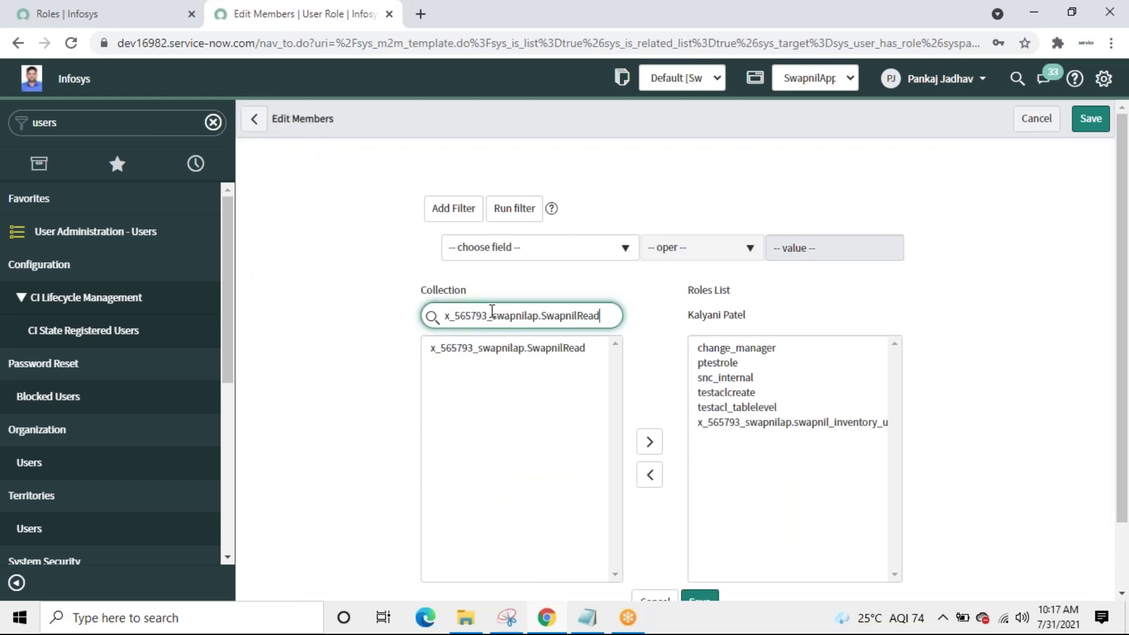
{"action": "double_click", "coordinate": [501, 349]}
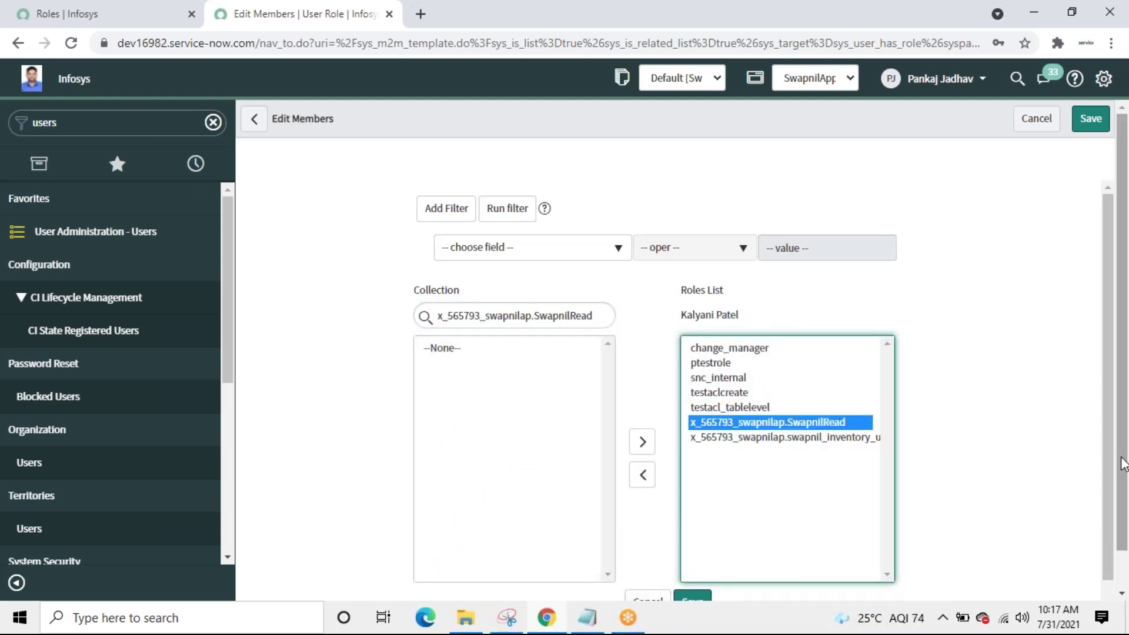
Step: Remove testacl_tablelevel, testaclcreate, ptestrole and change_manager from the user, then save
{"action": "scroll", "coordinate": [1121, 463], "scroll_direction": "down", "scroll_amount": 1}
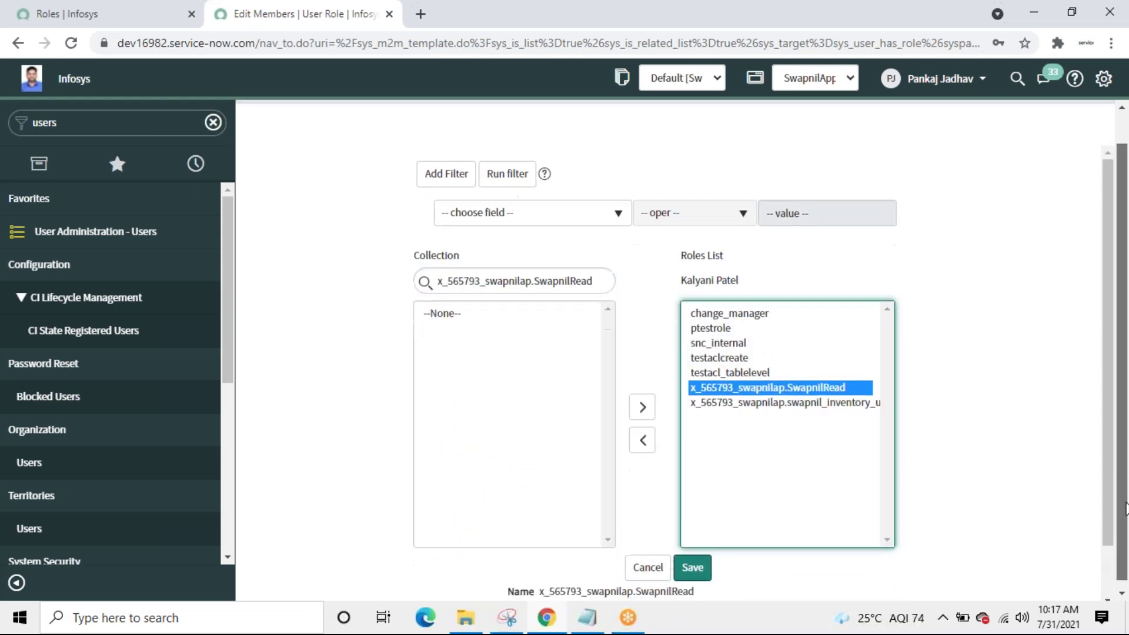
{"action": "left_click", "coordinate": [704, 367]}
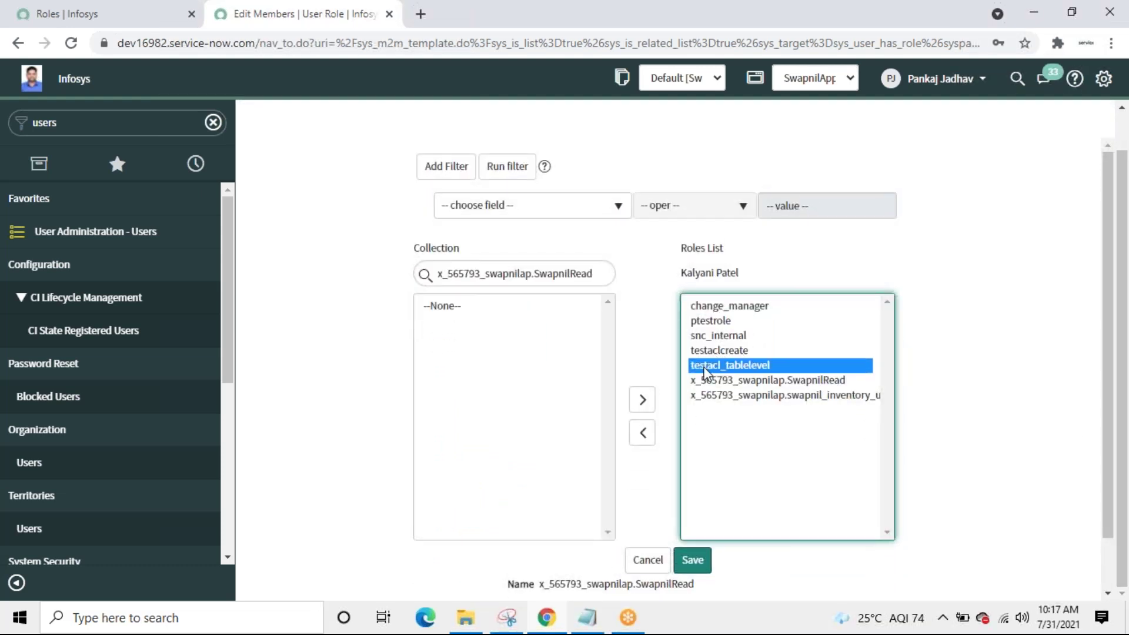
{"action": "left_click", "coordinate": [643, 435]}
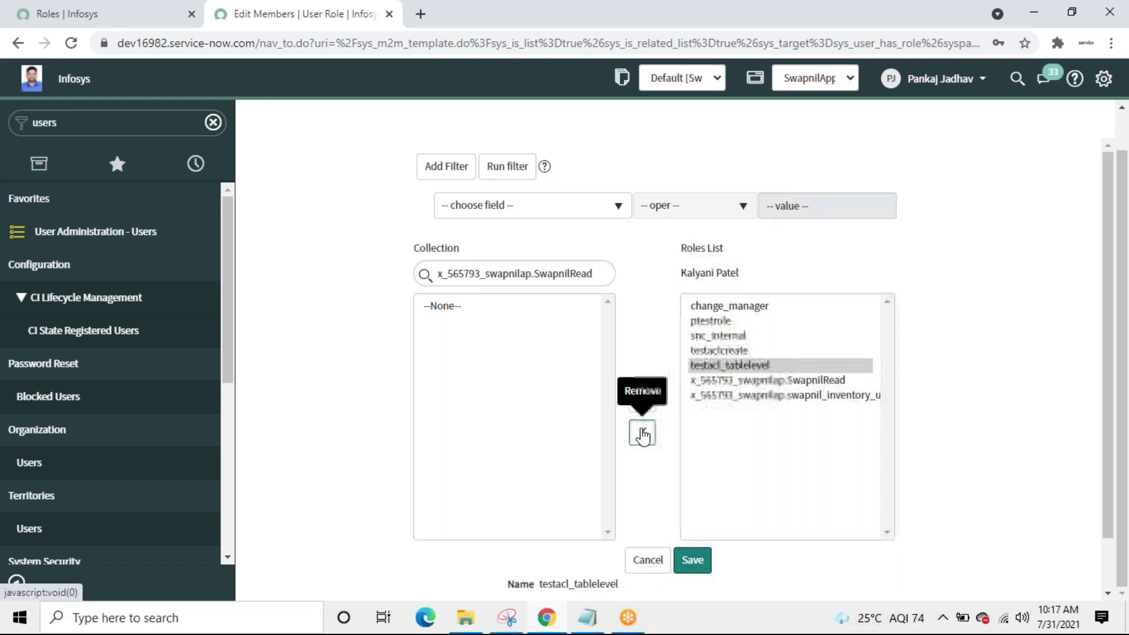
{"action": "left_click", "coordinate": [735, 352]}
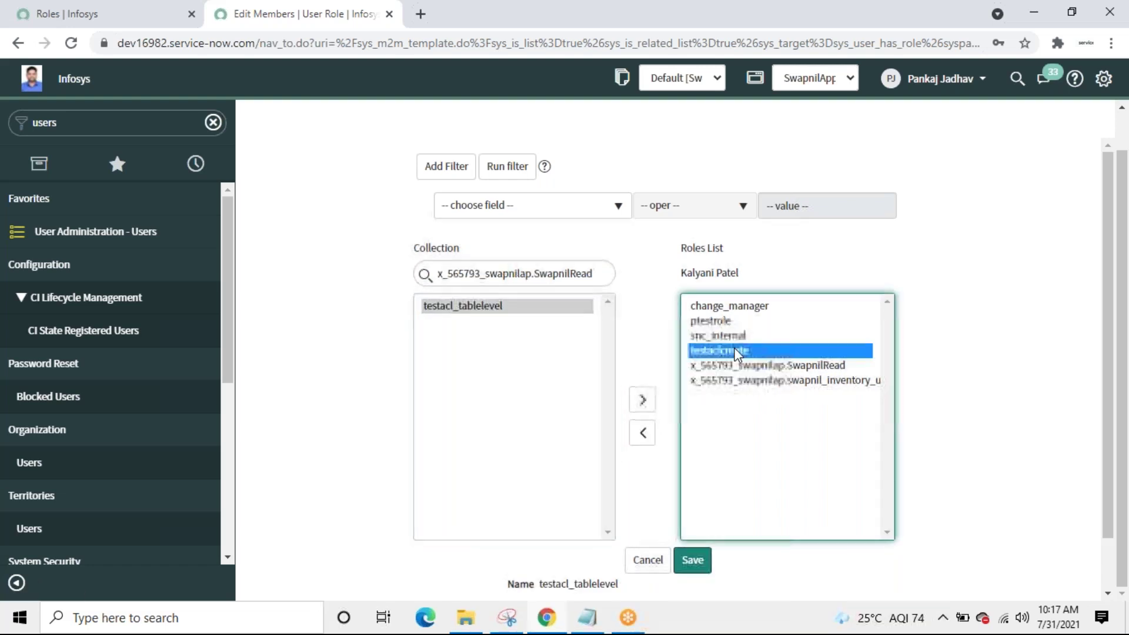
{"action": "left_click", "coordinate": [643, 435]}
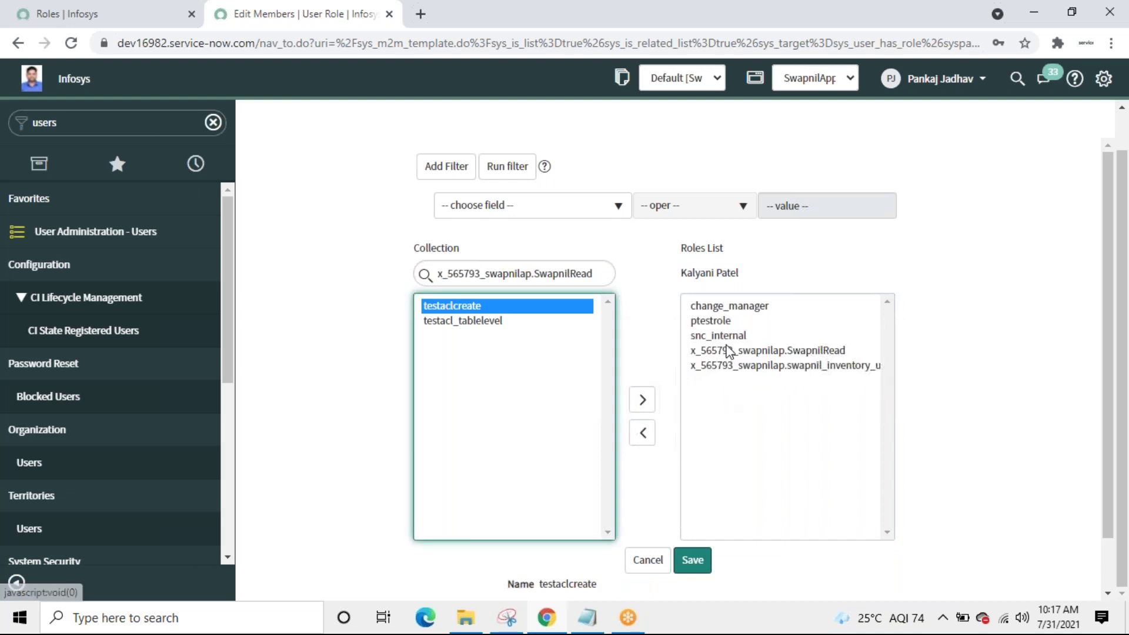
{"action": "double_click", "coordinate": [709, 322]}
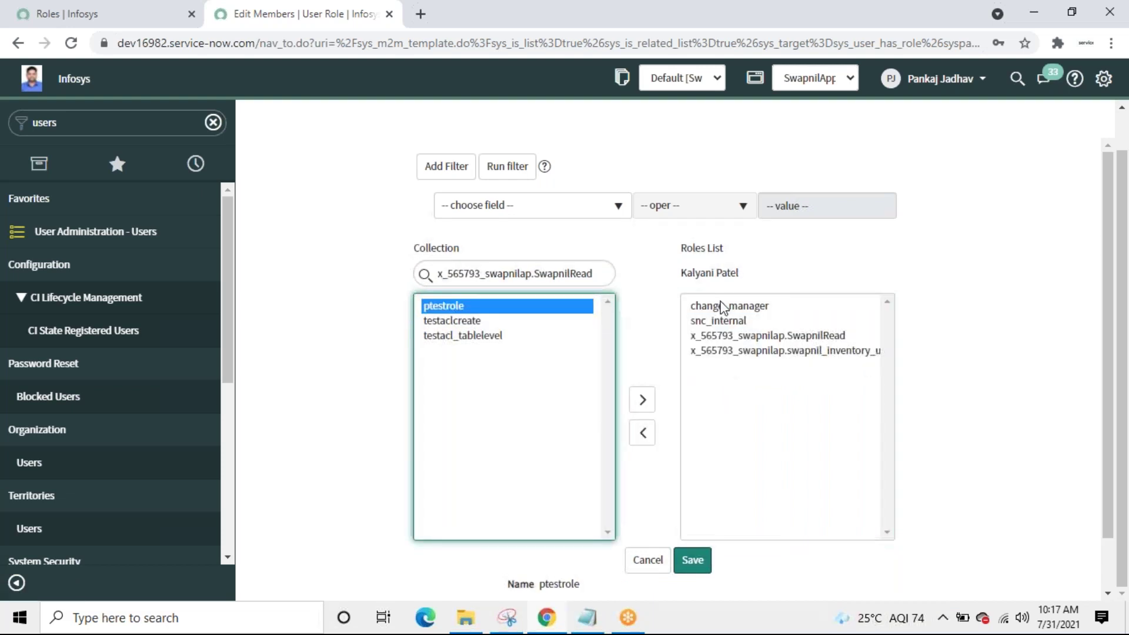
{"action": "double_click", "coordinate": [722, 305]}
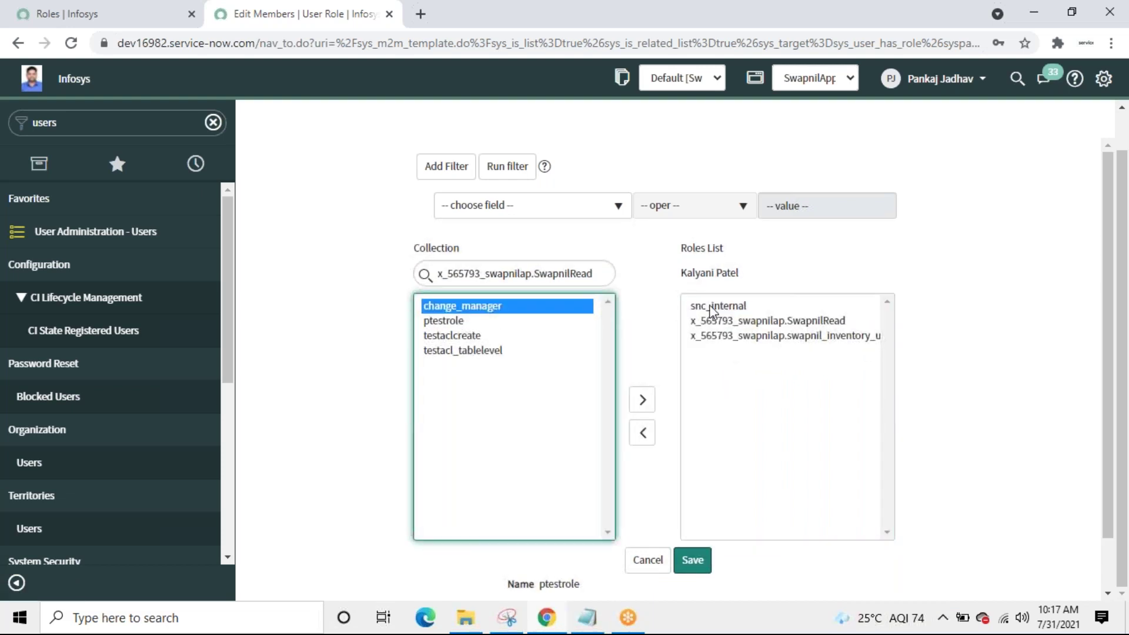
{"action": "left_click", "coordinate": [692, 562]}
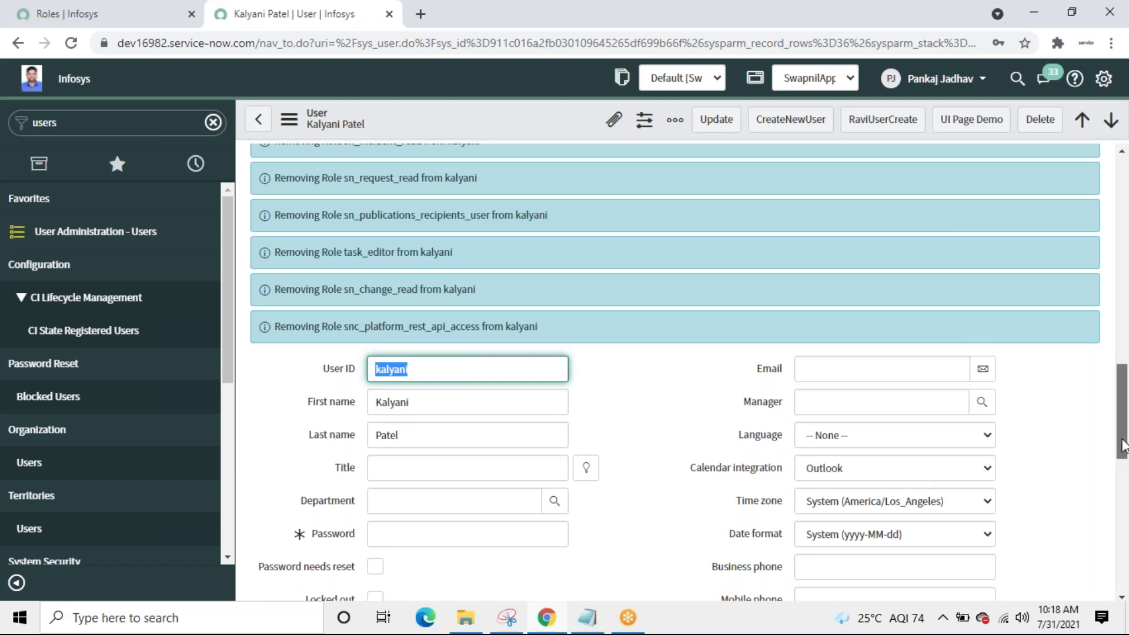
Step: Remove x_565793_swapnilap.swapnil_inventory_user from the test user, leaving snc_internal and SwapnilRead
{"action": "left_click_drag", "start_coordinate": [1125, 452], "coordinate": [1126, 588]}
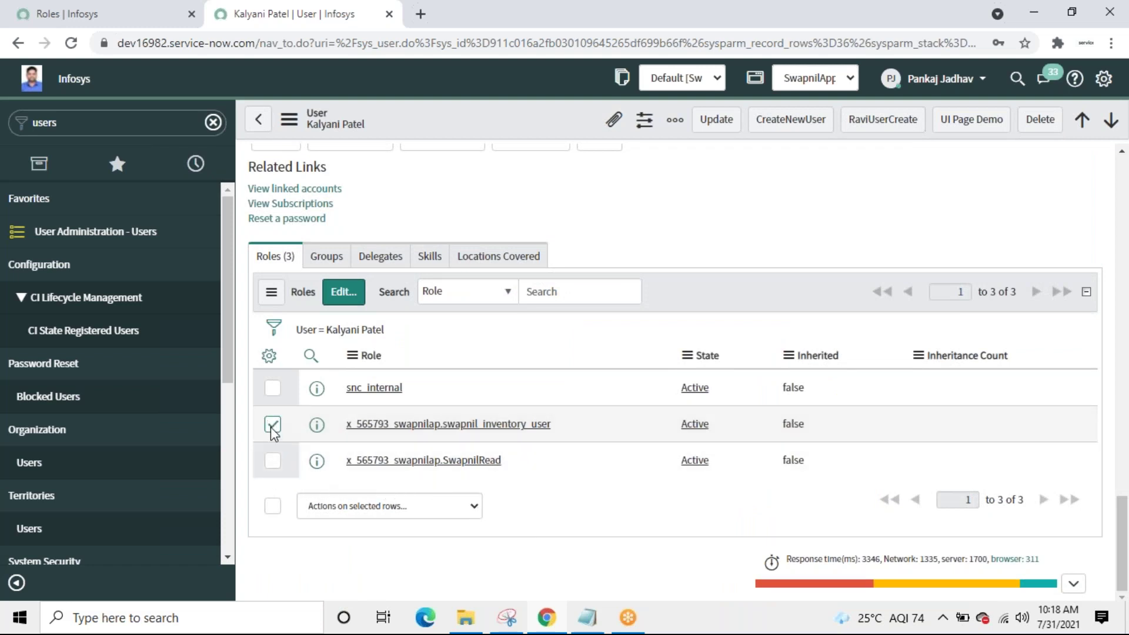
{"action": "left_click", "coordinate": [465, 513]}
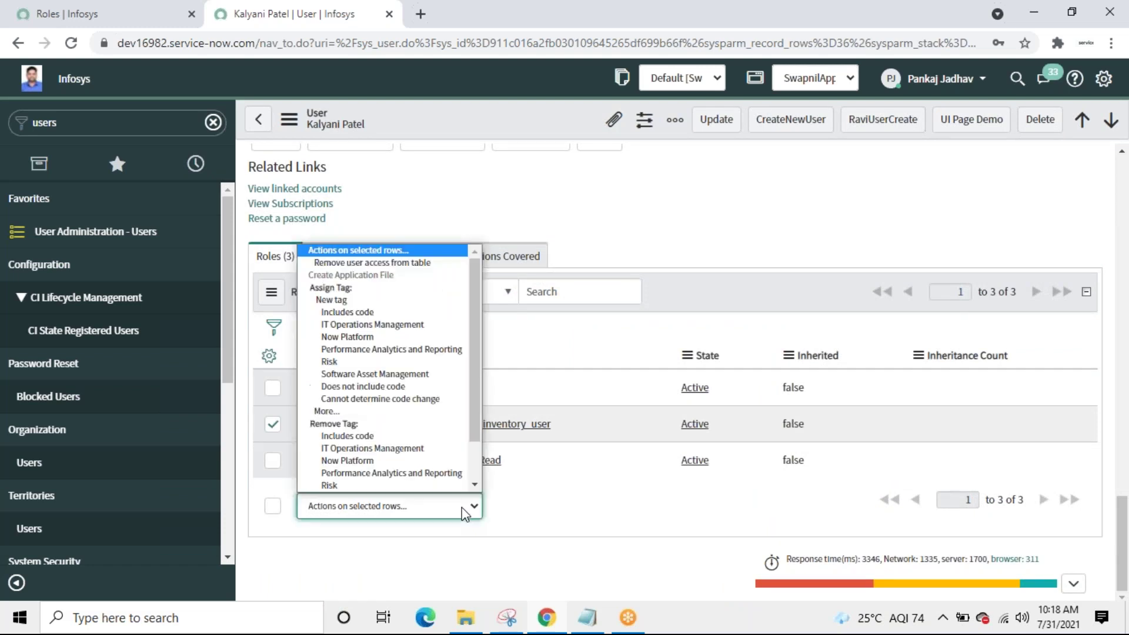
{"action": "left_click", "coordinate": [354, 264]}
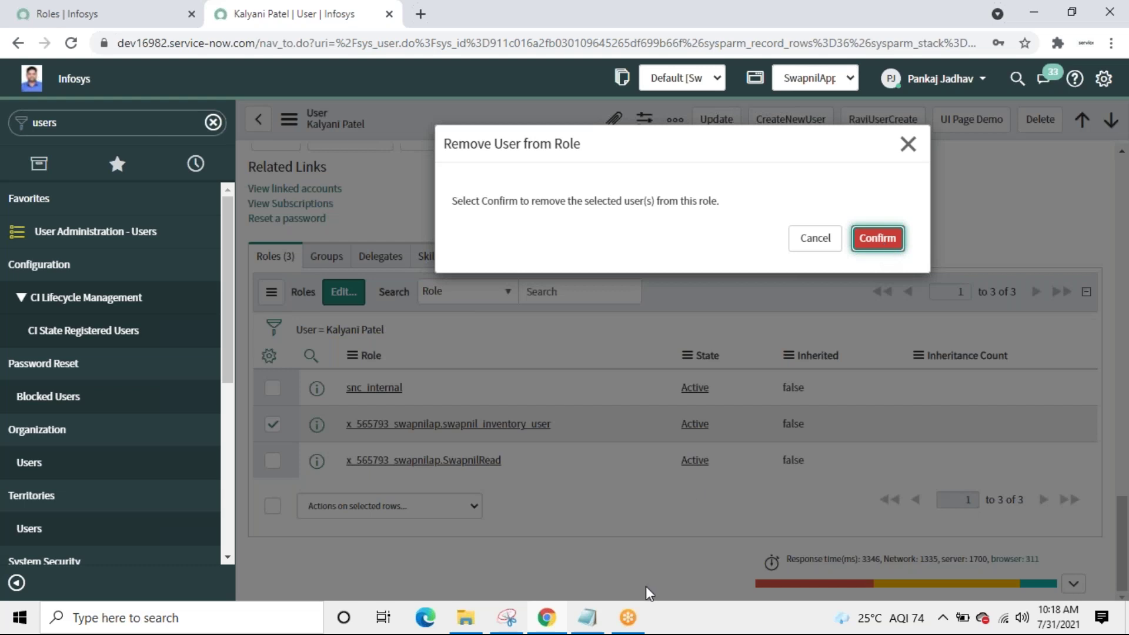
{"action": "key", "text": "Escape"}
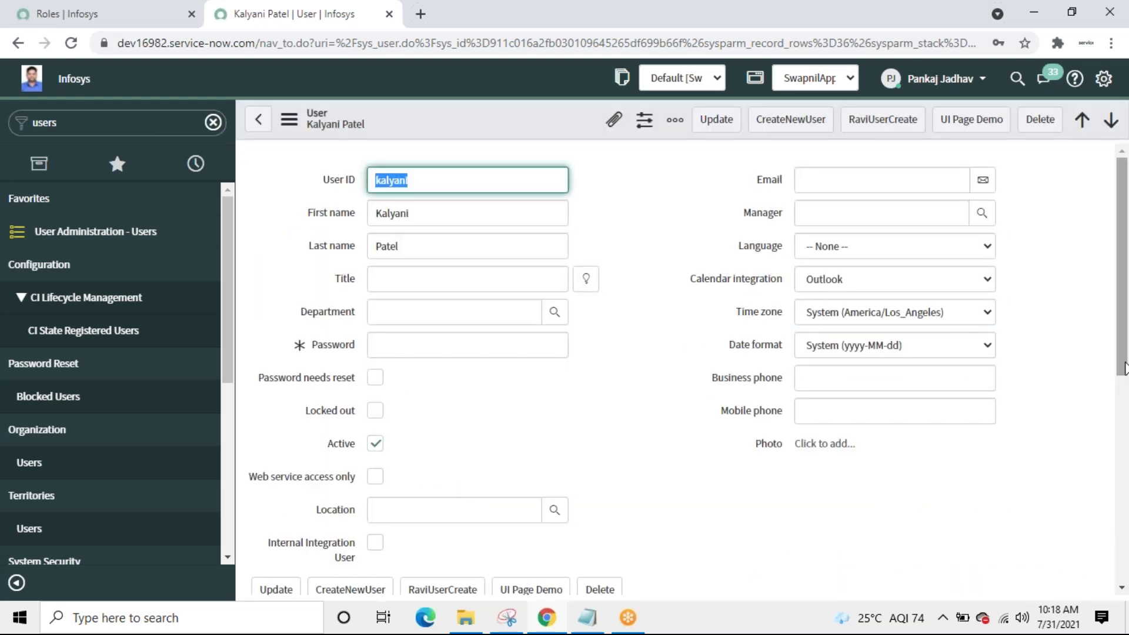
{"action": "left_click_drag", "start_coordinate": [1124, 368], "coordinate": [1124, 576]}
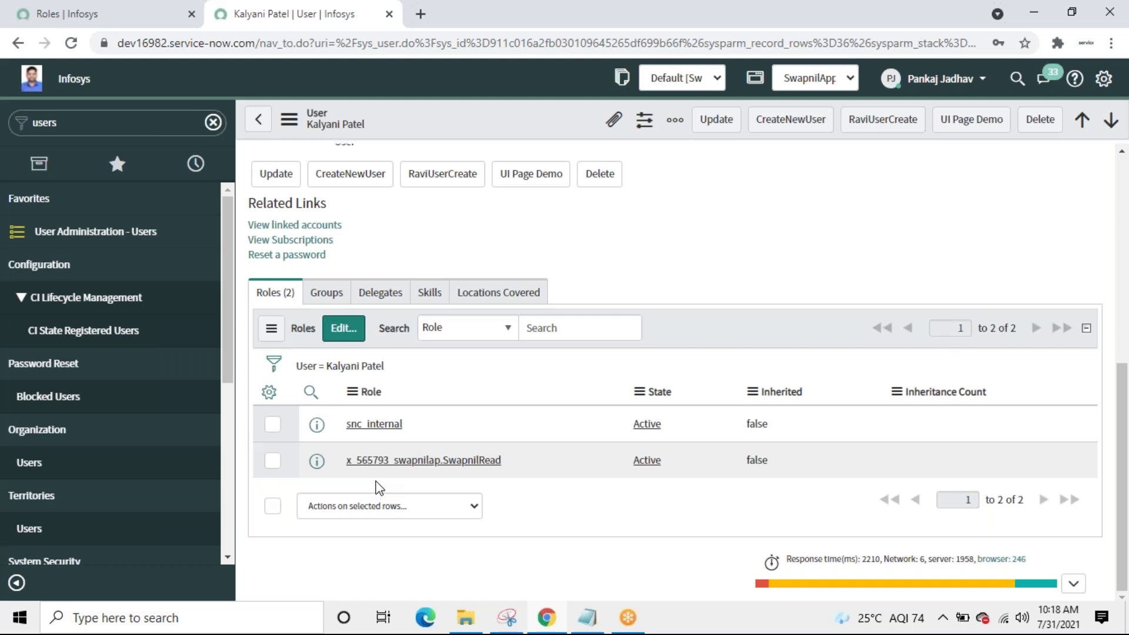
Step: Save the test user's record after filling in the mandatory password and dismiss the breach warning
{"action": "left_click", "coordinate": [717, 121]}
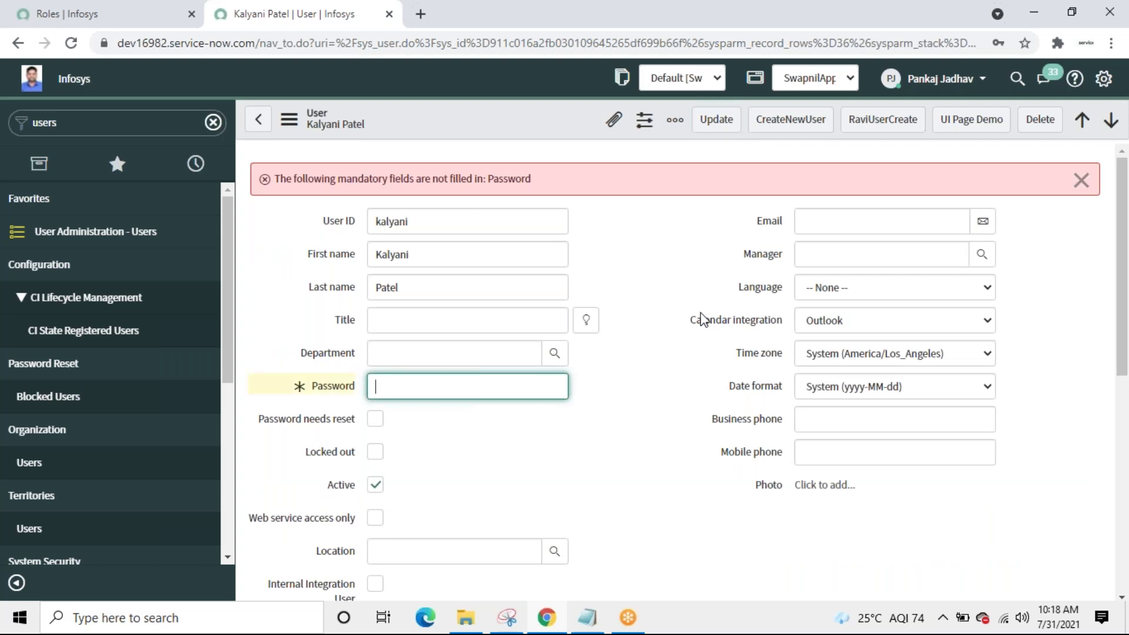
{"action": "type", "text": "12345"}
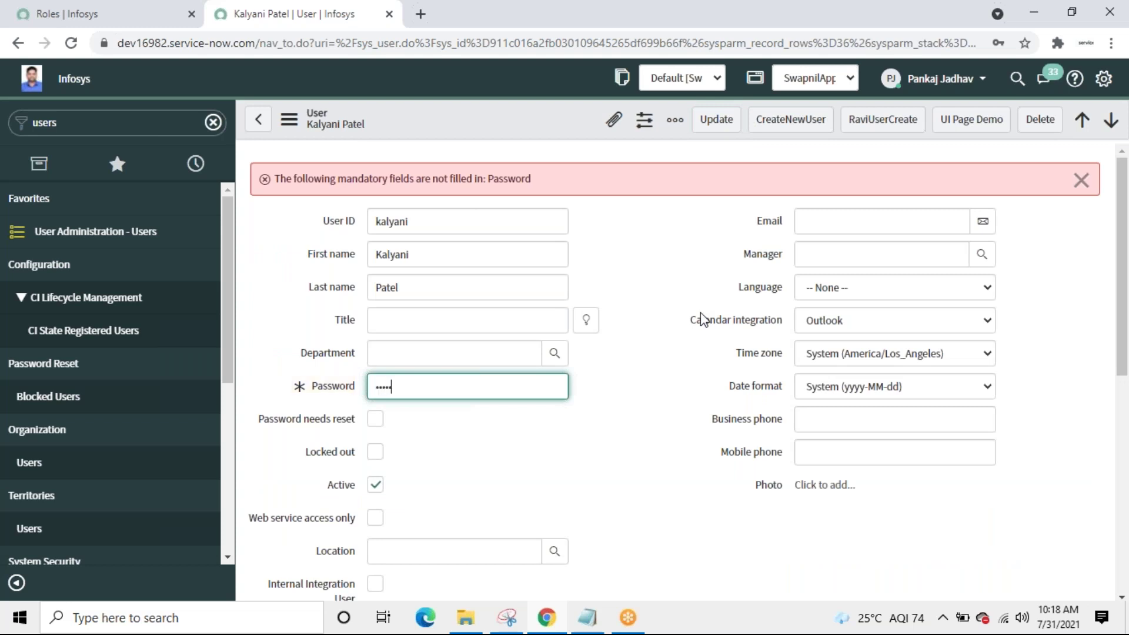
{"action": "left_click", "coordinate": [723, 124]}
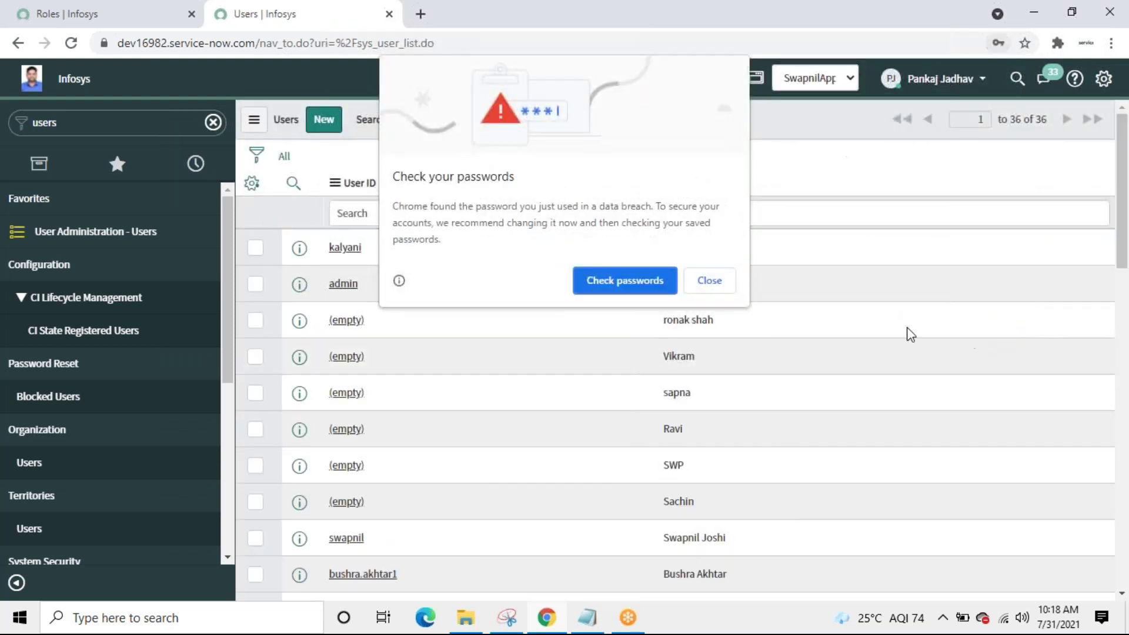
{"action": "left_click", "coordinate": [705, 278]}
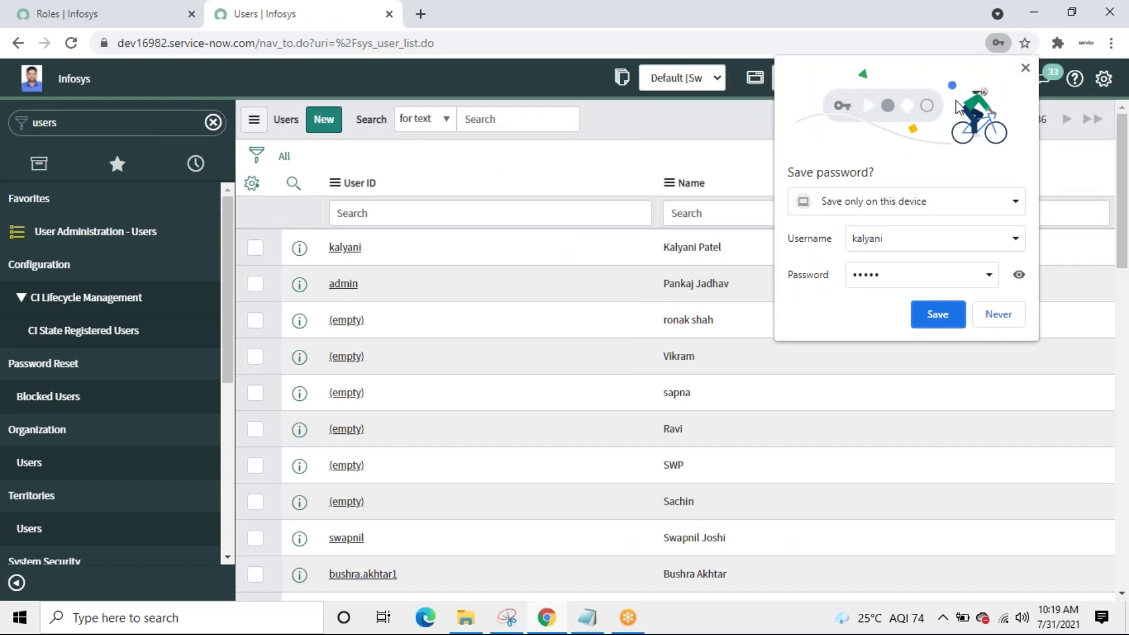
Step: Decline saving the browser password and impersonate the test user from Recent Impersonations
{"action": "left_click", "coordinate": [983, 313]}
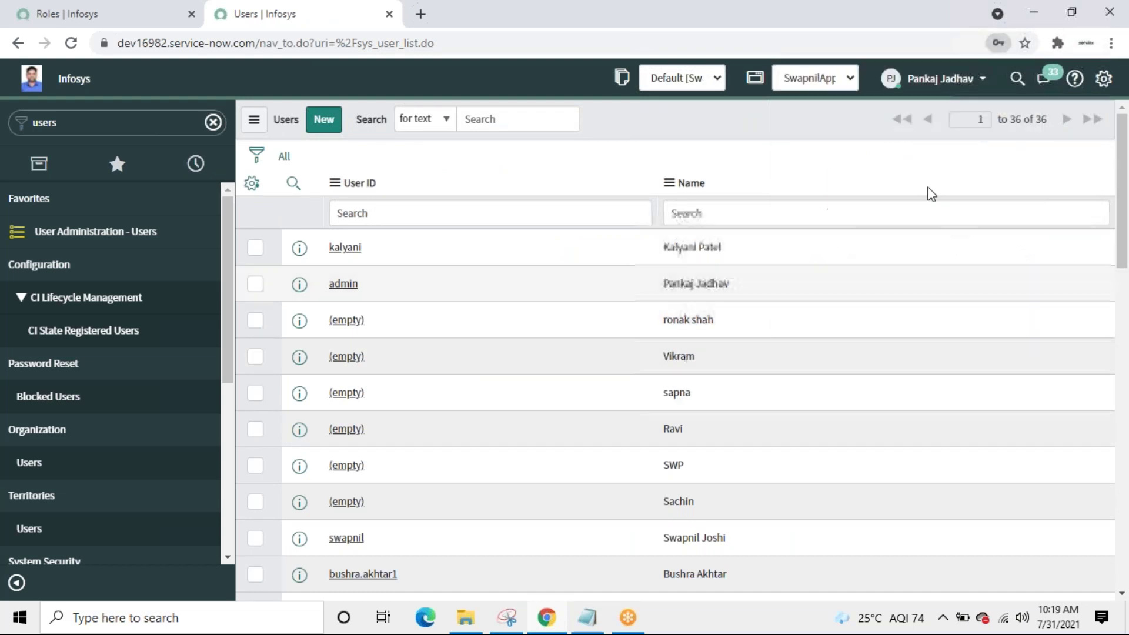
{"action": "left_click", "coordinate": [956, 81]}
{"action": "left_click", "coordinate": [913, 130]}
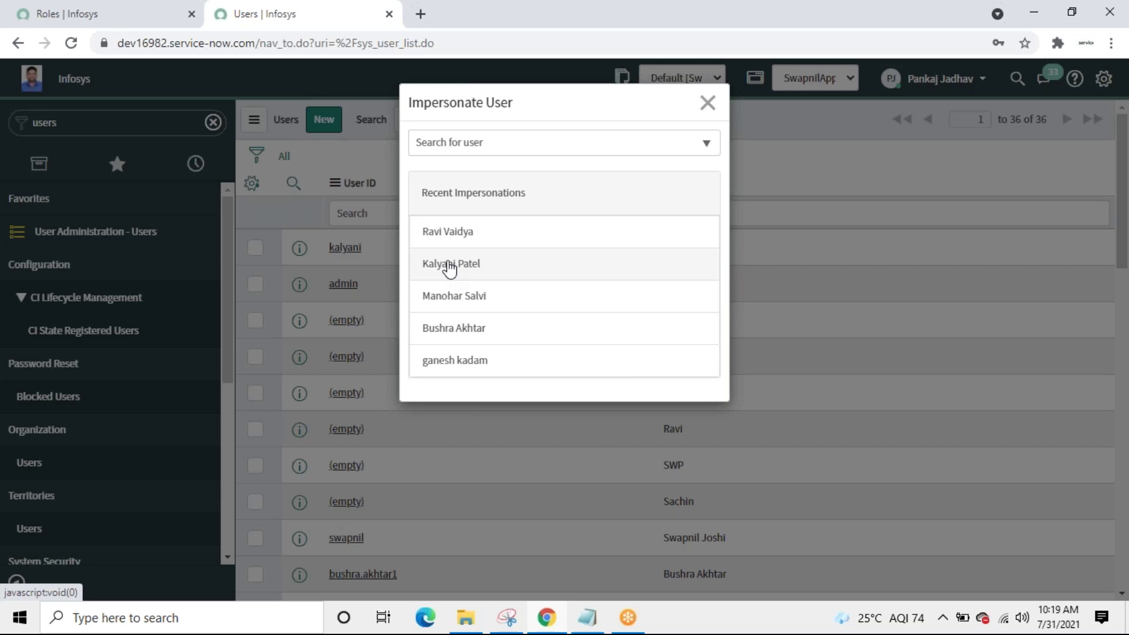
{"action": "left_click", "coordinate": [449, 266]}
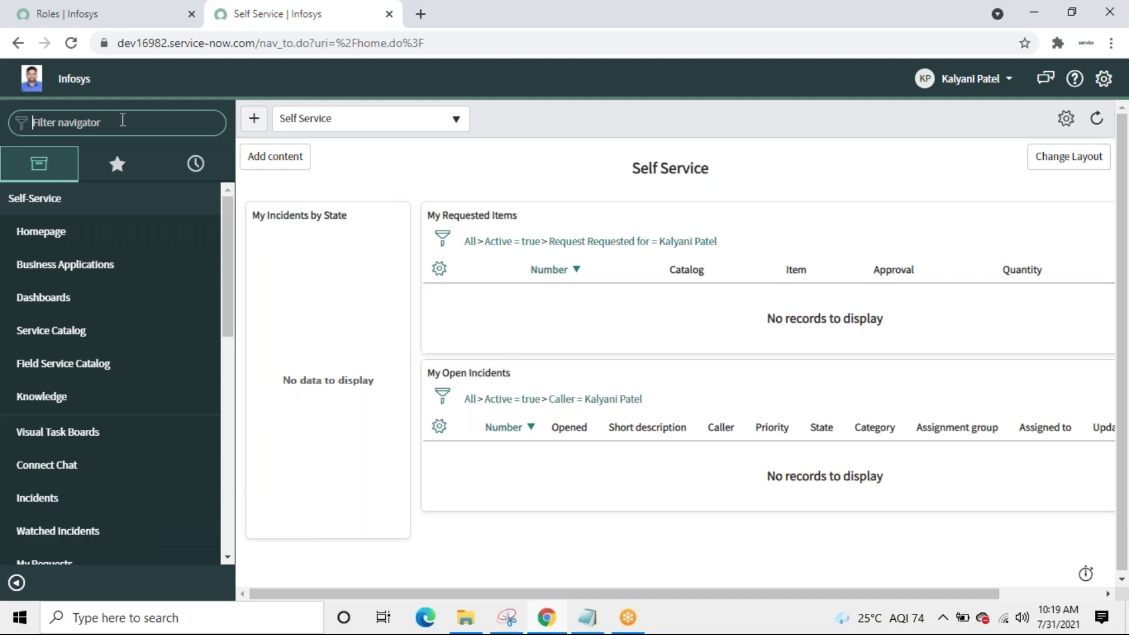
Step: Filter the navigator by 'swa' to confirm the impersonated user sees no modules
{"action": "type", "text": "swa"}
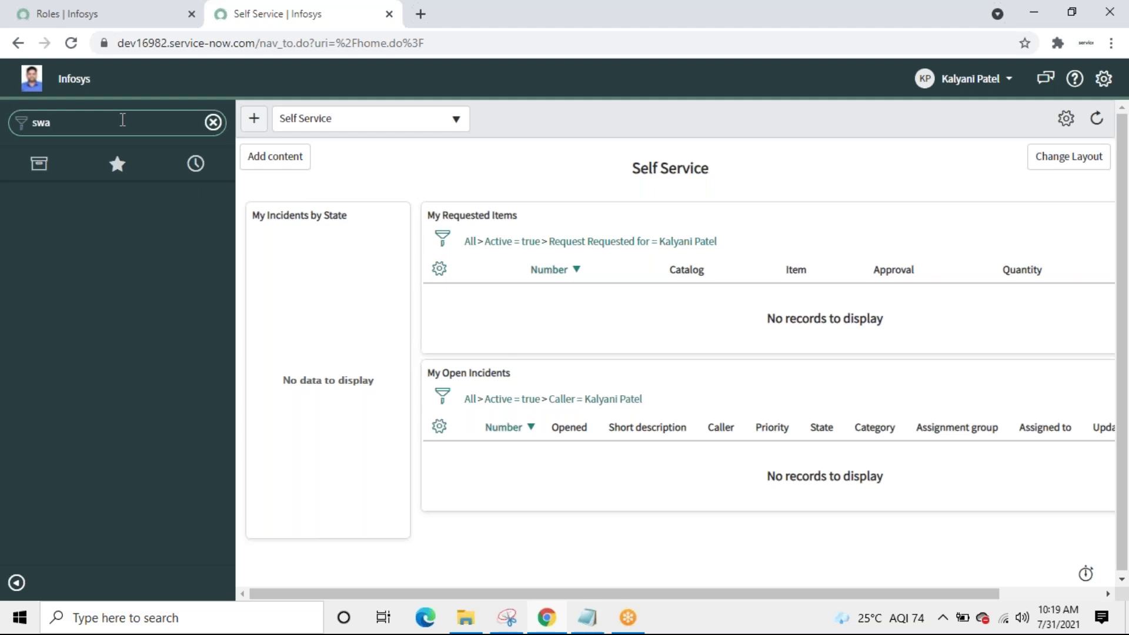
{"action": "left_click", "coordinate": [1009, 82]}
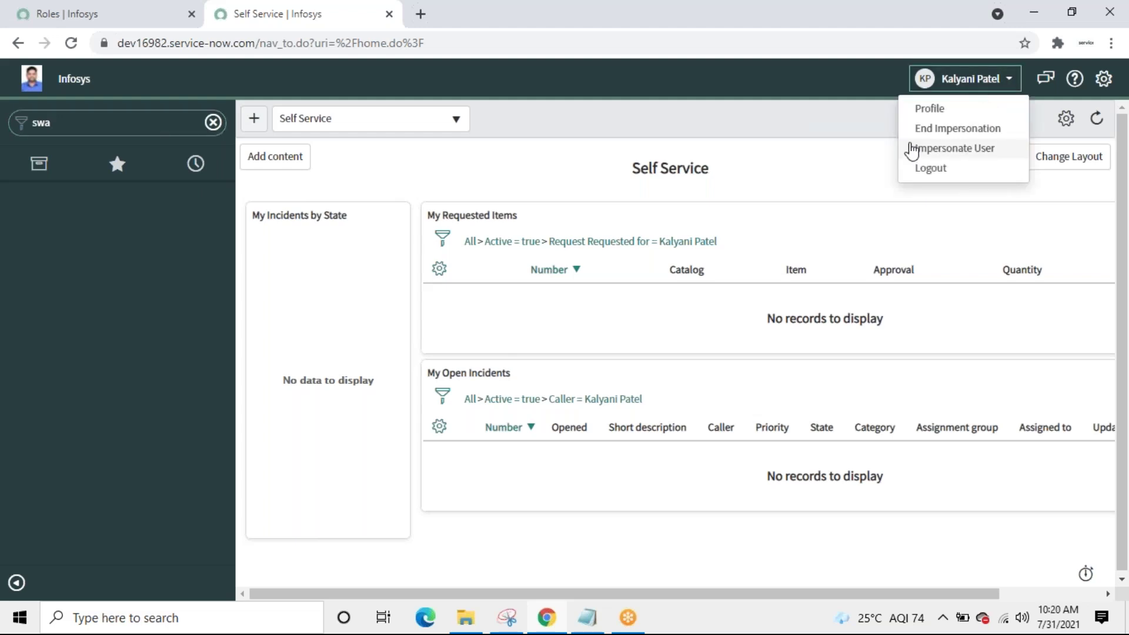
Step: End the impersonation and open the Swapnil_Inventories module record via the 'sw' navigator filter
{"action": "left_click", "coordinate": [936, 129]}
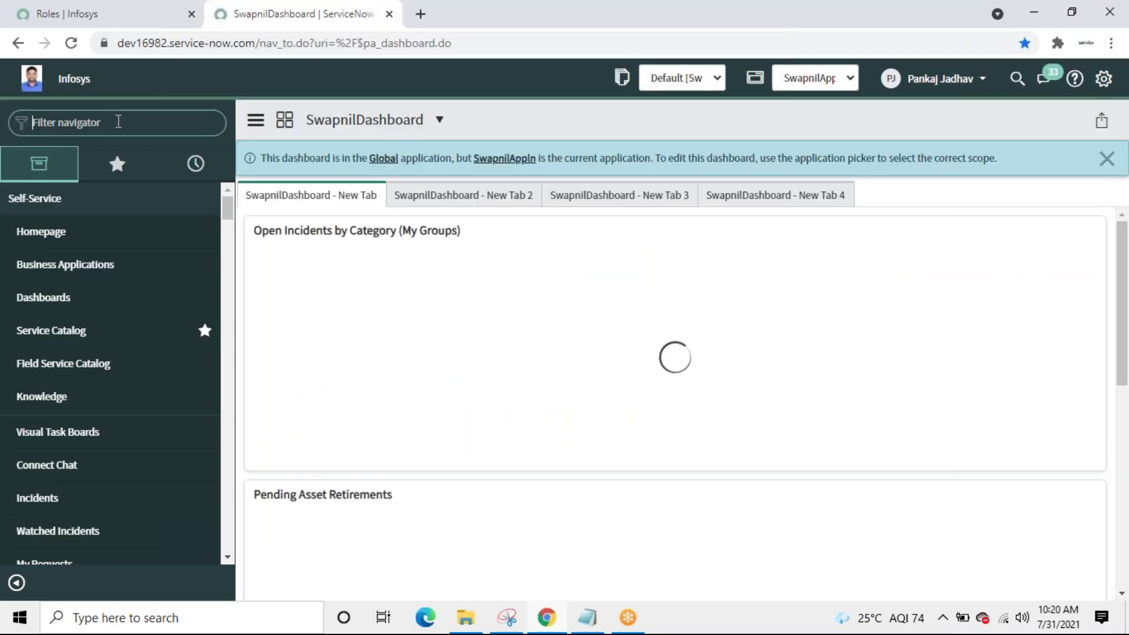
{"action": "type", "text": "sw"}
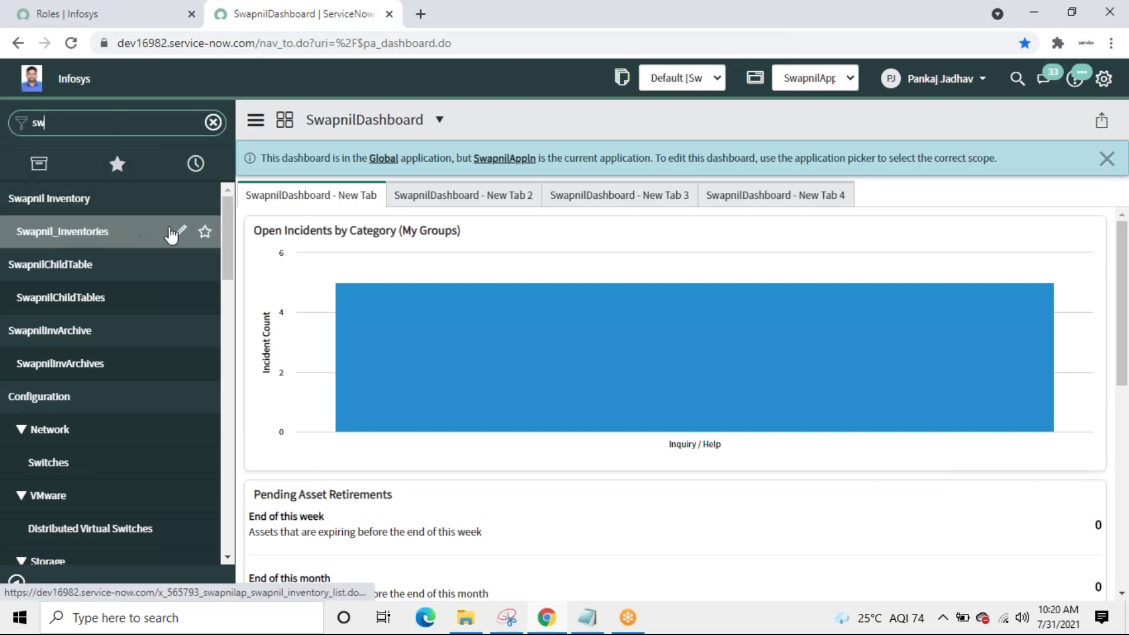
{"action": "left_click", "coordinate": [181, 237]}
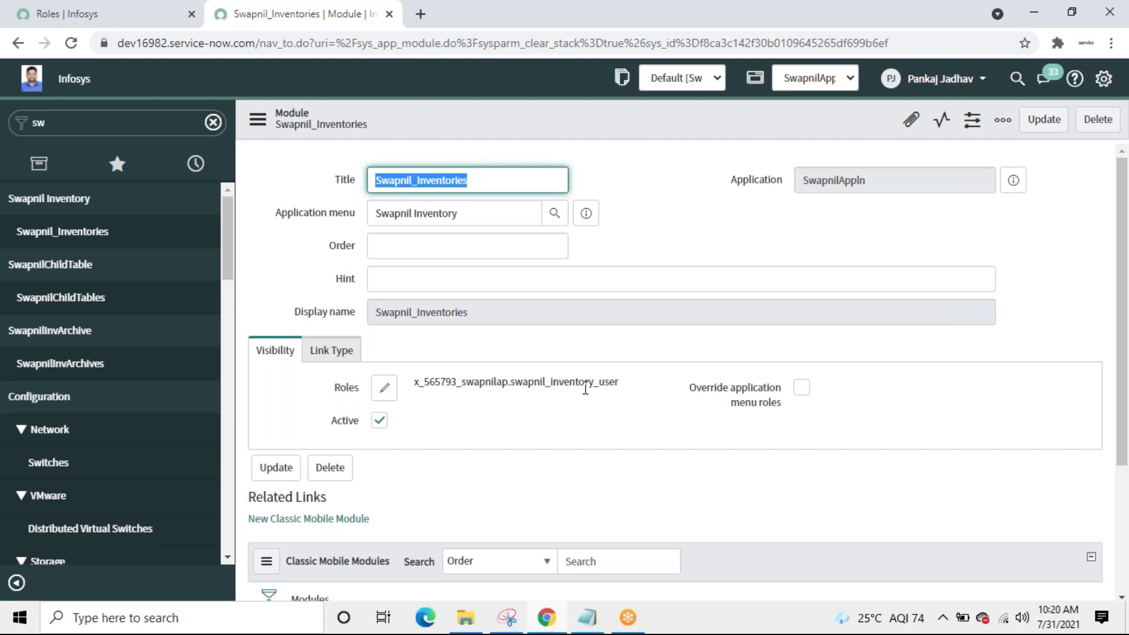
Step: Swap the module's required role from swapnil_inventory_user to x_565793_swapnilap.SwapnilRead
{"action": "left_click", "coordinate": [390, 399]}
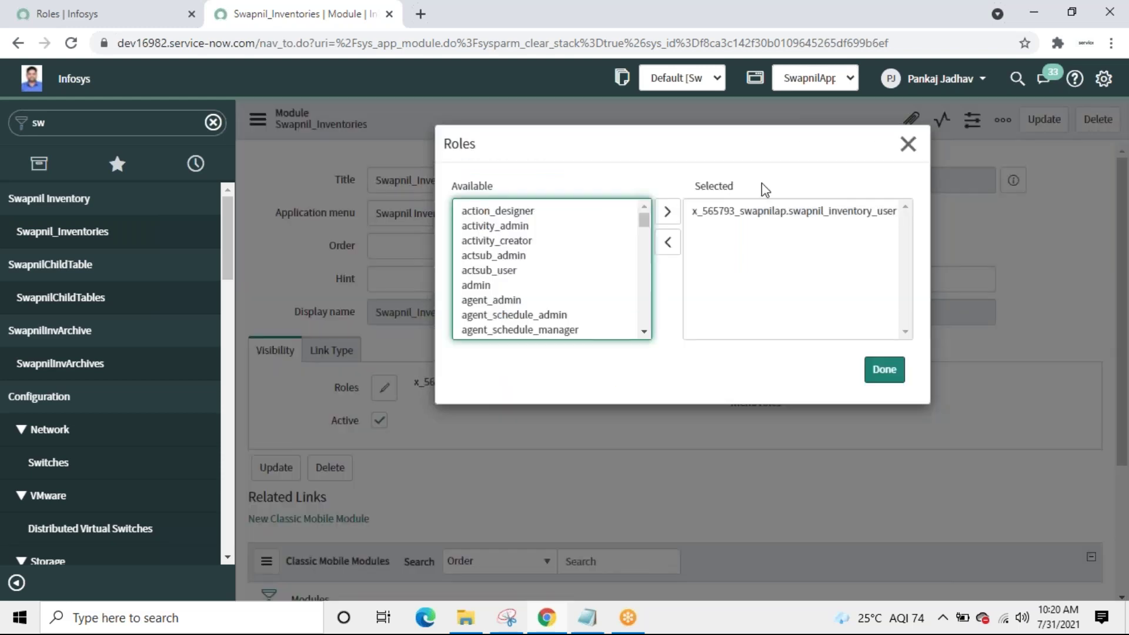
{"action": "left_click", "coordinate": [782, 213]}
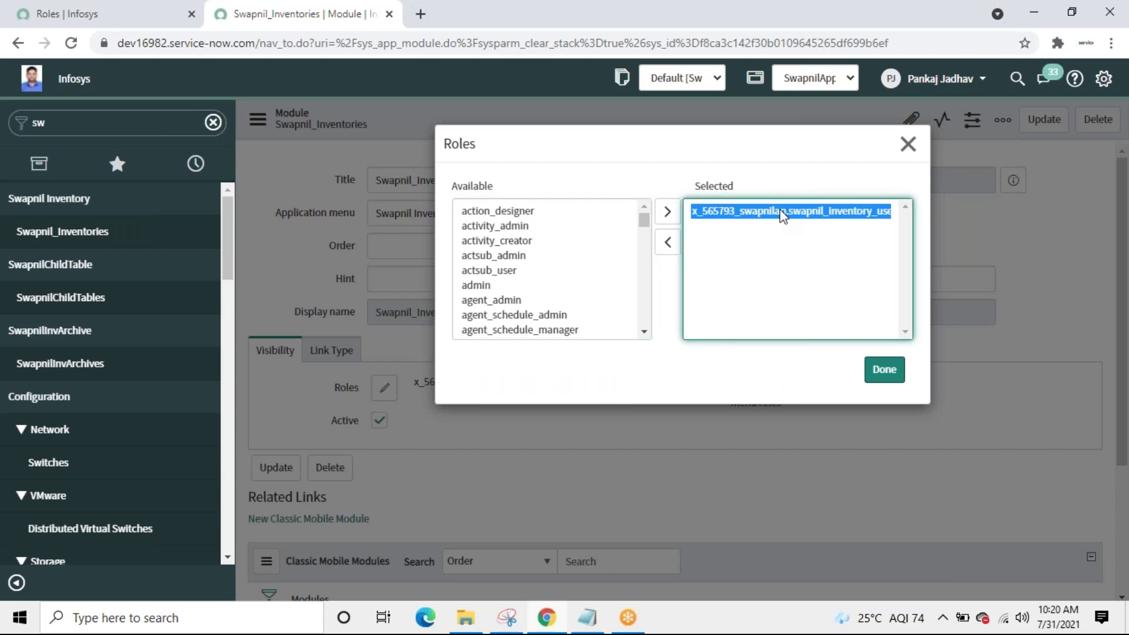
{"action": "double_click", "coordinate": [780, 212]}
{"action": "left_click_drag", "start_coordinate": [643, 220], "coordinate": [644, 309]}
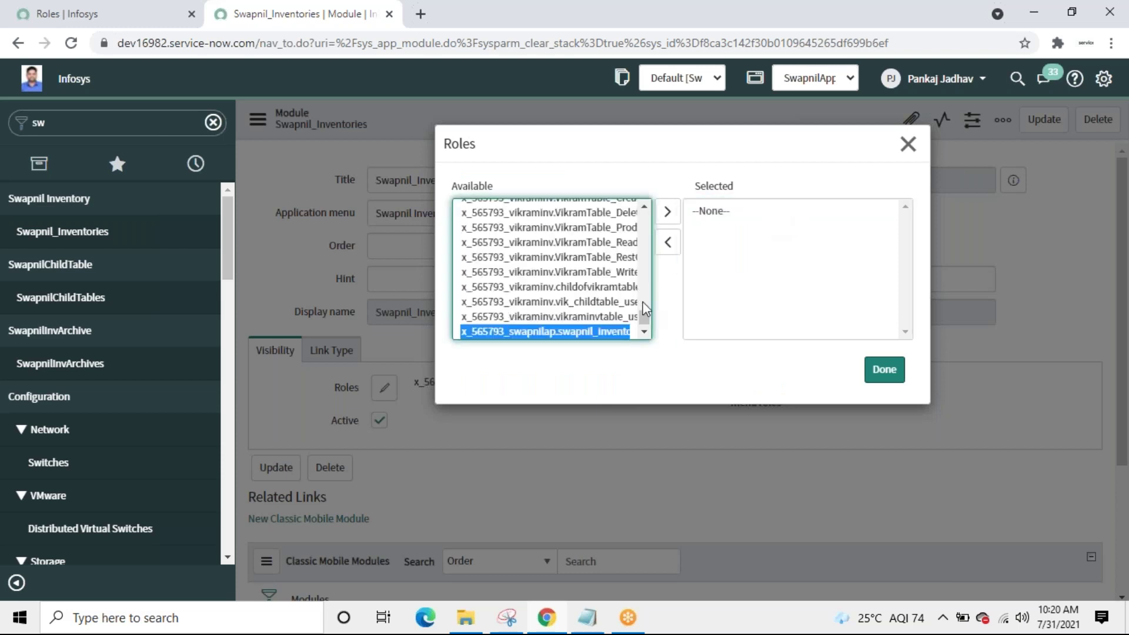
{"action": "left_click", "coordinate": [643, 332]}
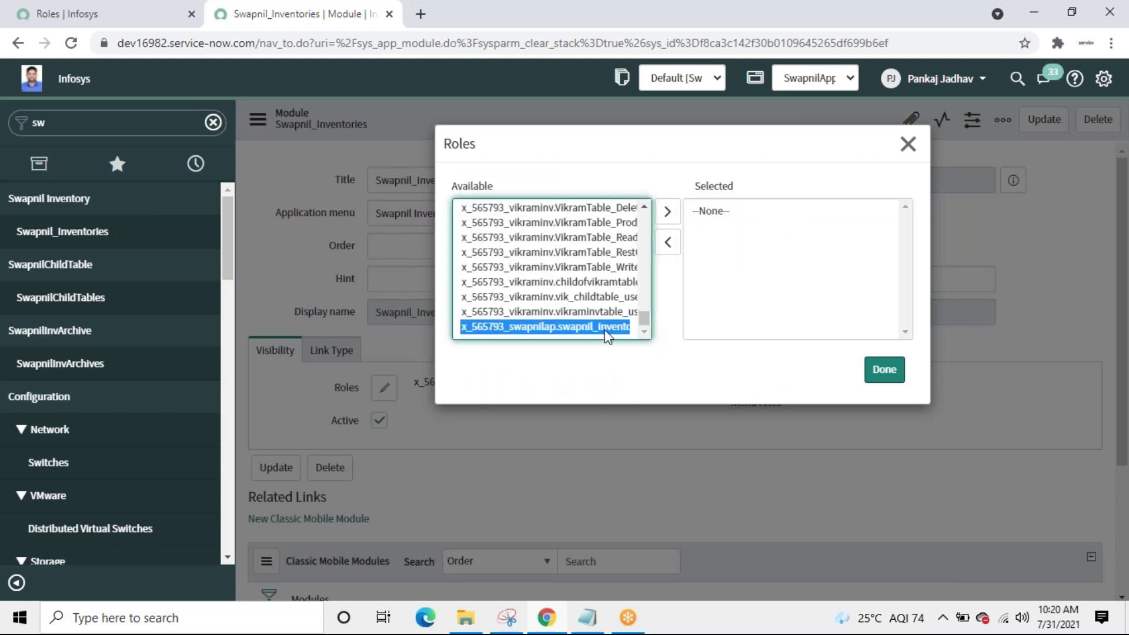
{"action": "left_click", "coordinate": [644, 208]}
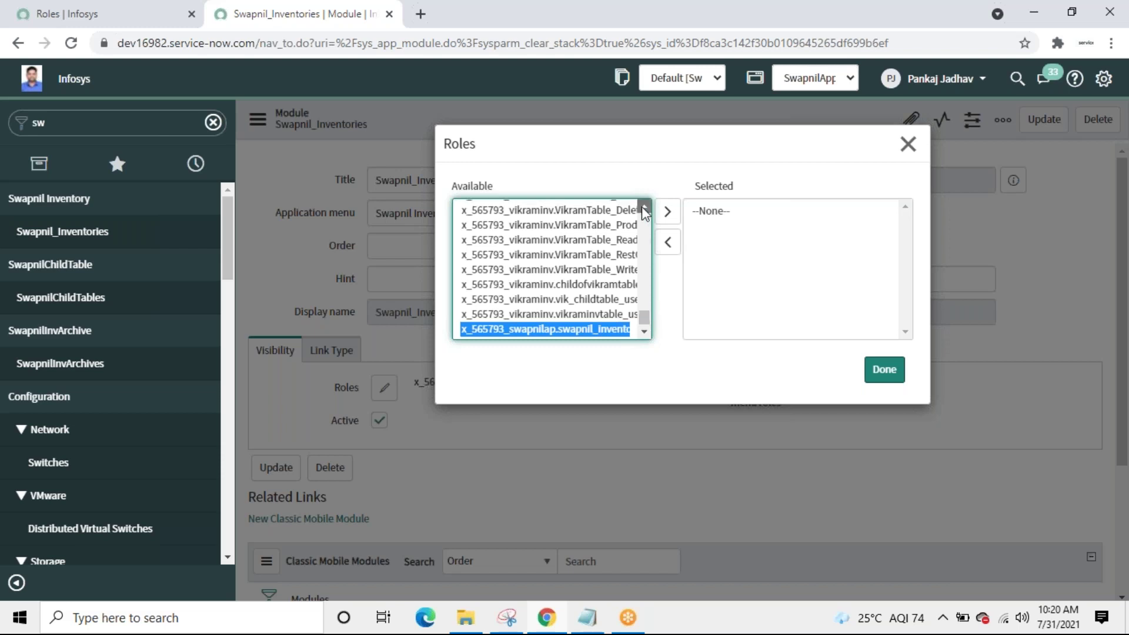
{"action": "left_click", "coordinate": [644, 209]}
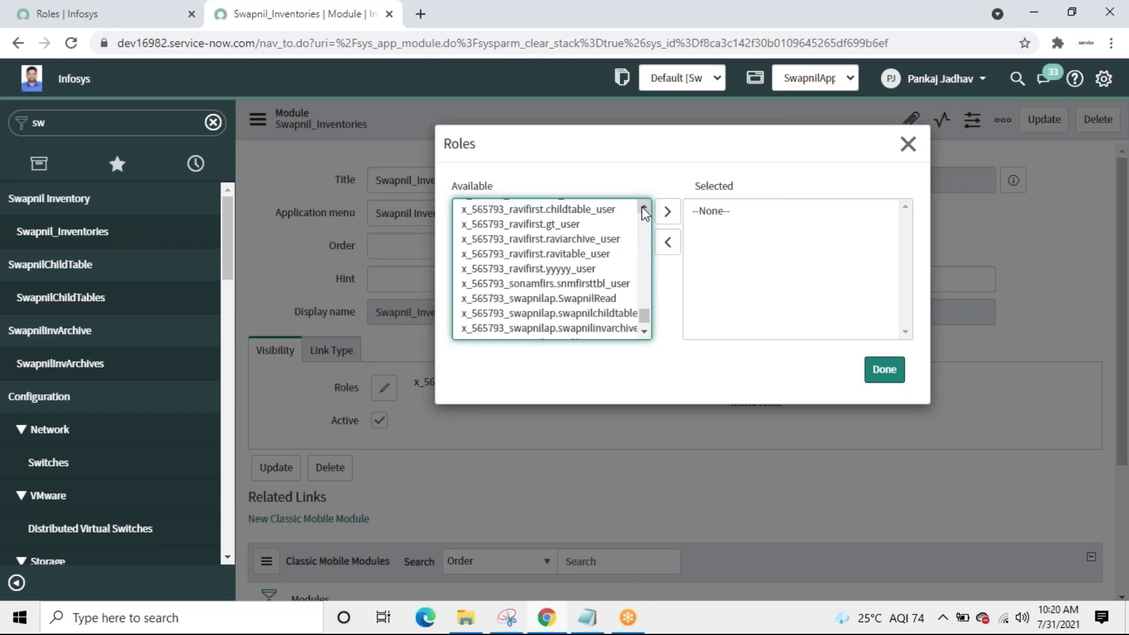
{"action": "double_click", "coordinate": [580, 298]}
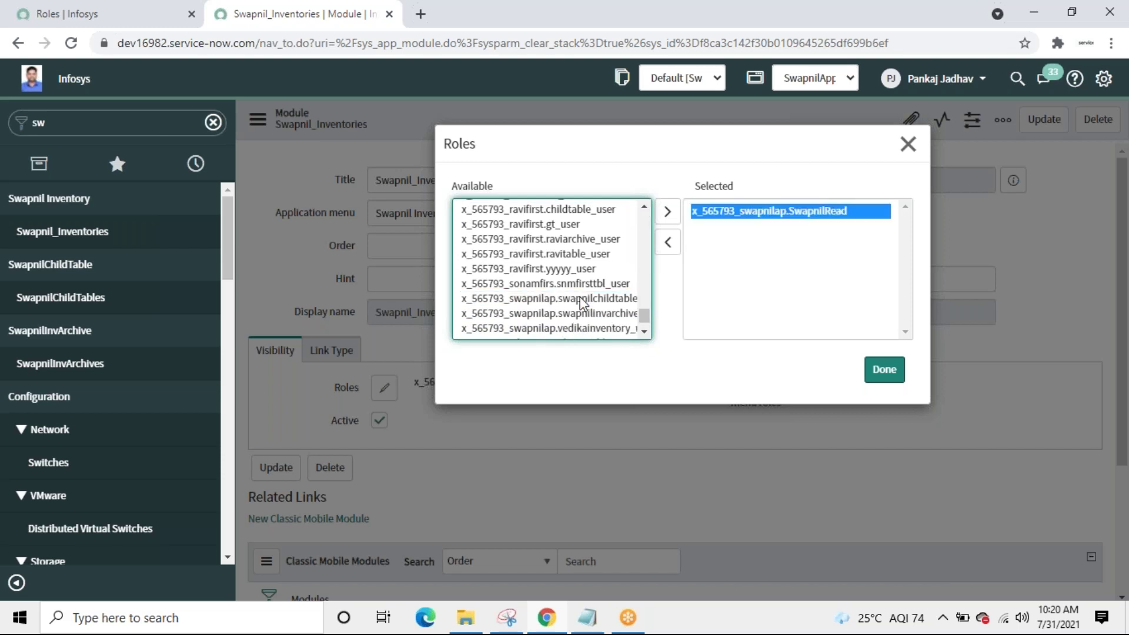
{"action": "left_click", "coordinate": [882, 370]}
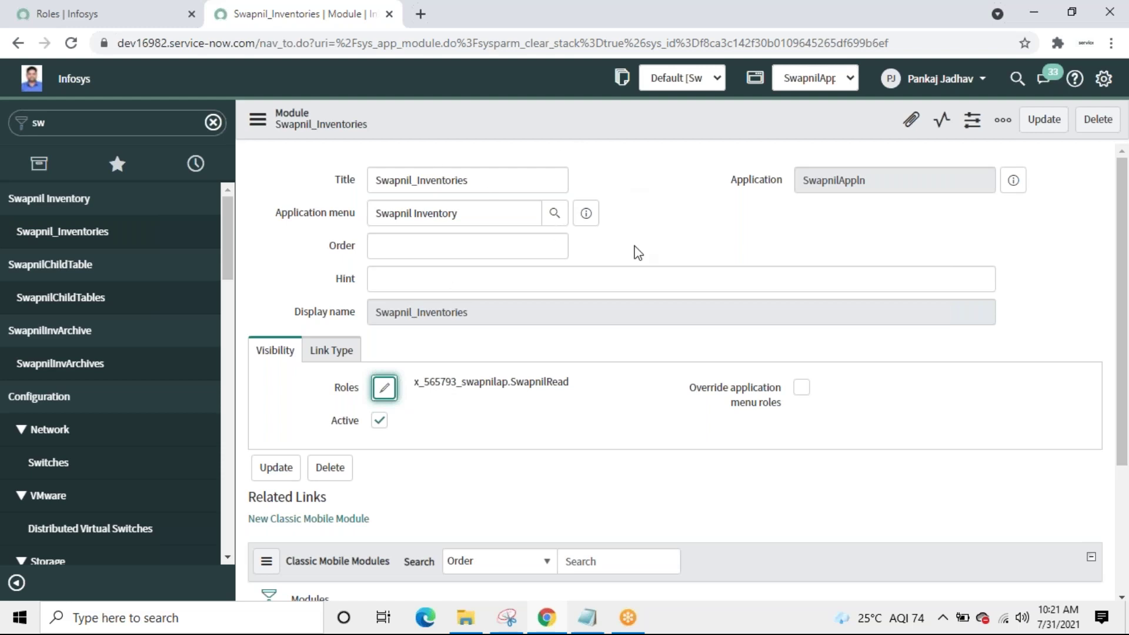
Step: Save the Swapnil_Inventories module update and reopen it from the navigator
{"action": "left_click", "coordinate": [1043, 119]}
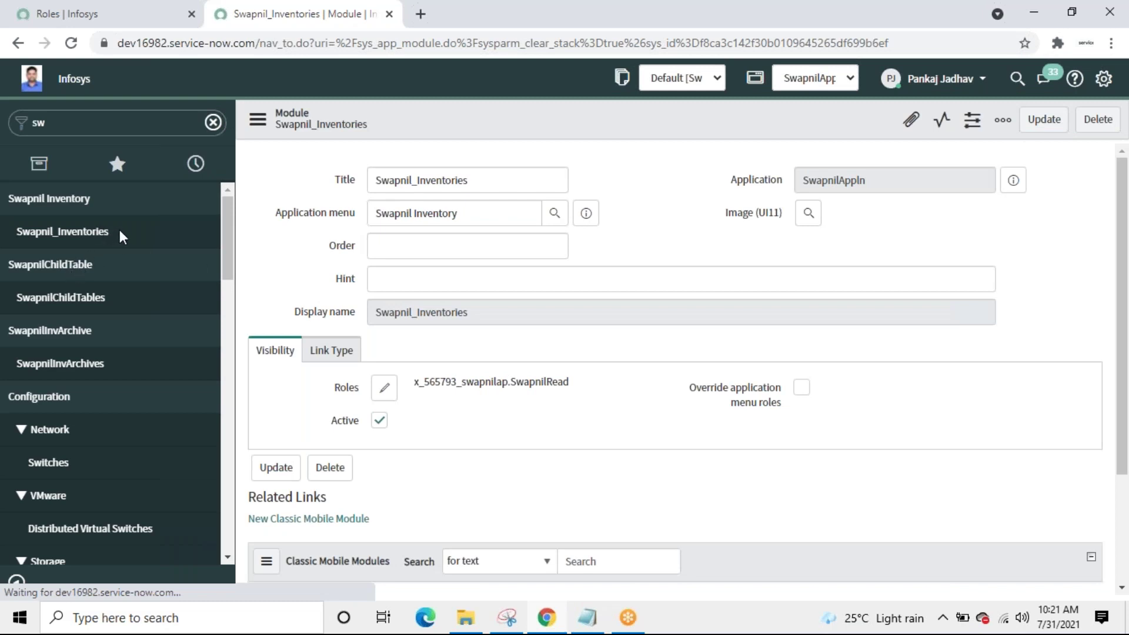
{"action": "mouse_move", "coordinate": [161, 236]}
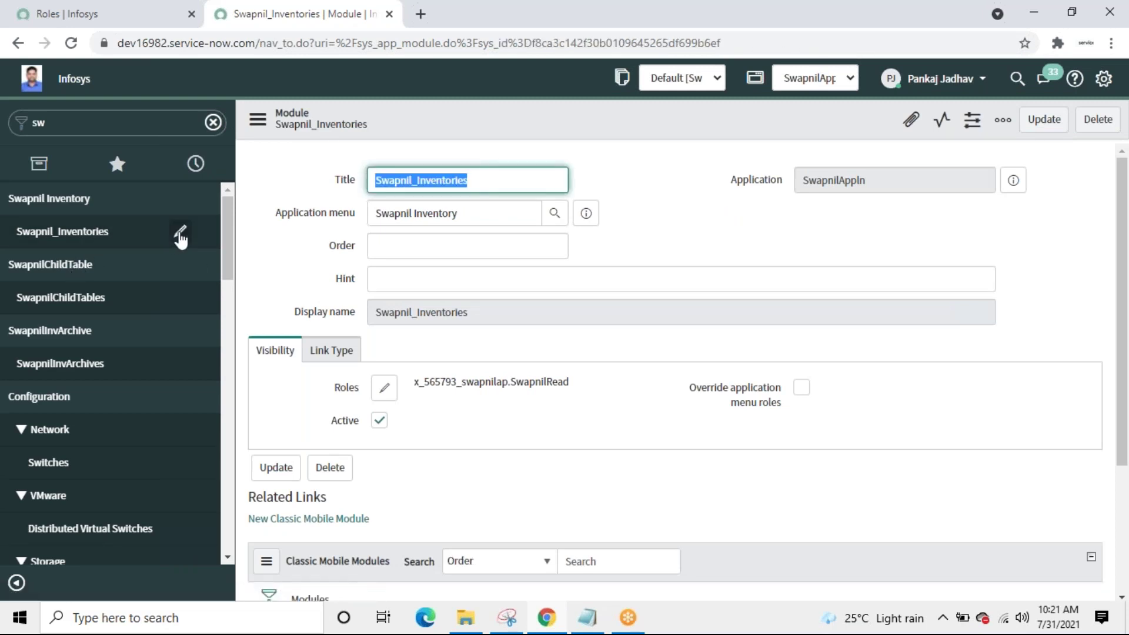
{"action": "left_click", "coordinate": [180, 233]}
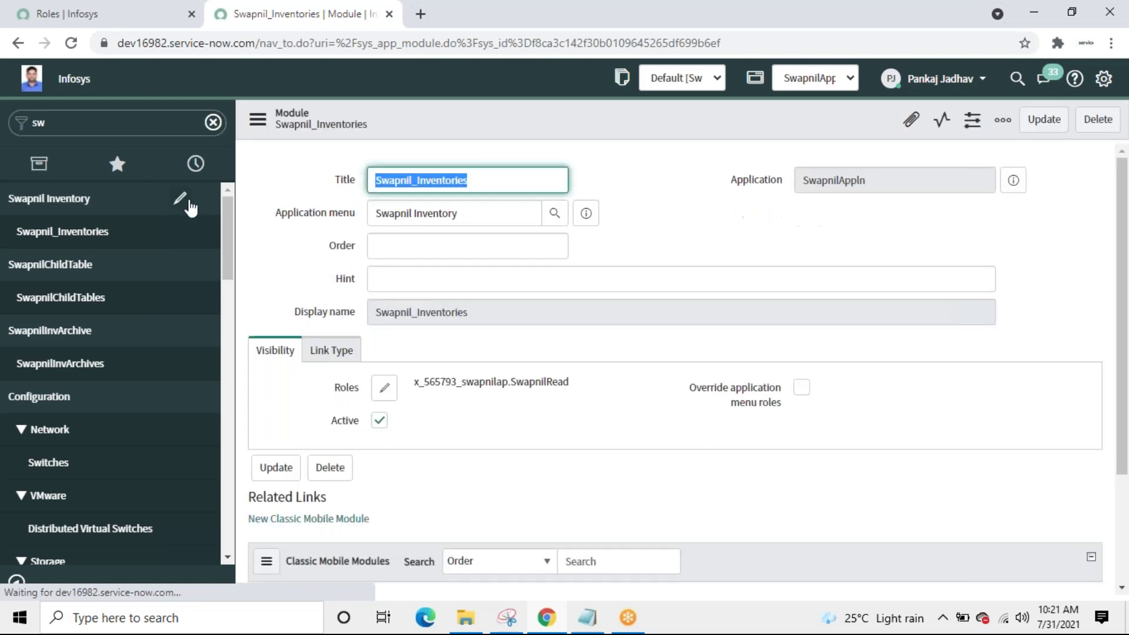
Step: Replace swapnil_inventory_user with x_565793_swapnilap.SwapnilRead in the Swapnil Inventory application menu's roles
{"action": "left_click", "coordinate": [179, 201]}
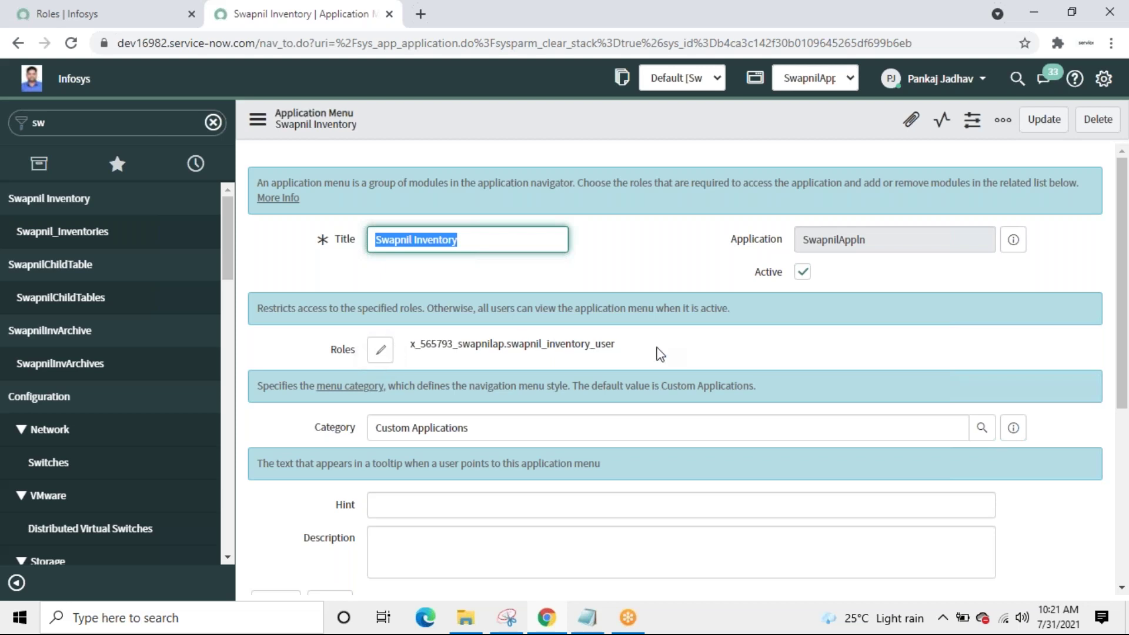
{"action": "key", "text": "Right"}
{"action": "left_click_drag", "start_coordinate": [619, 345], "coordinate": [415, 346]}
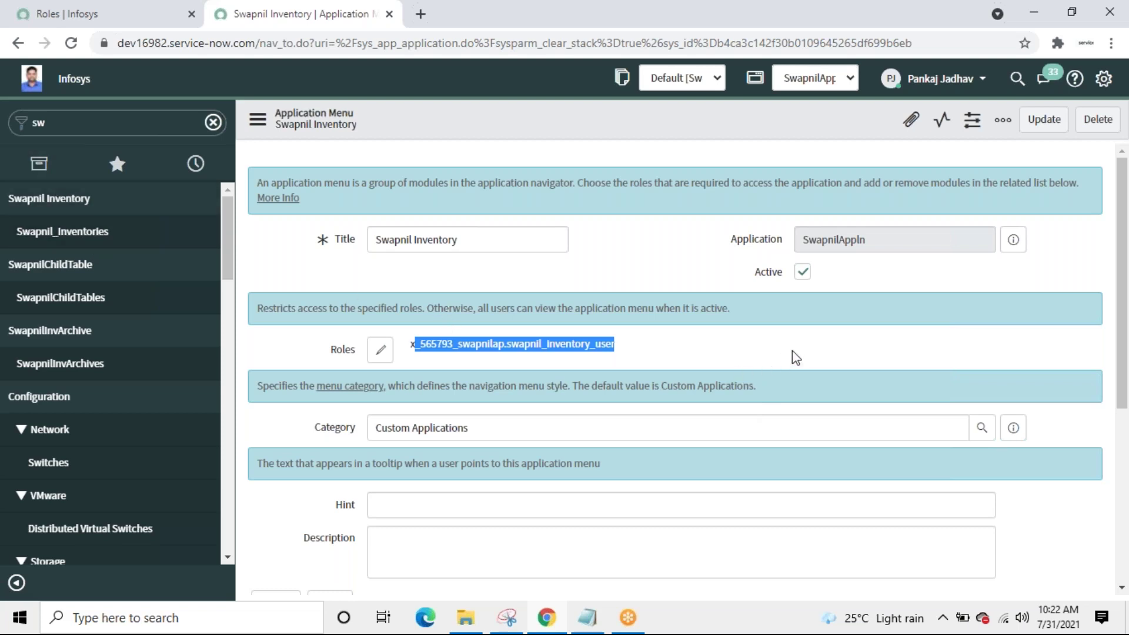
{"action": "left_click", "coordinate": [380, 351]}
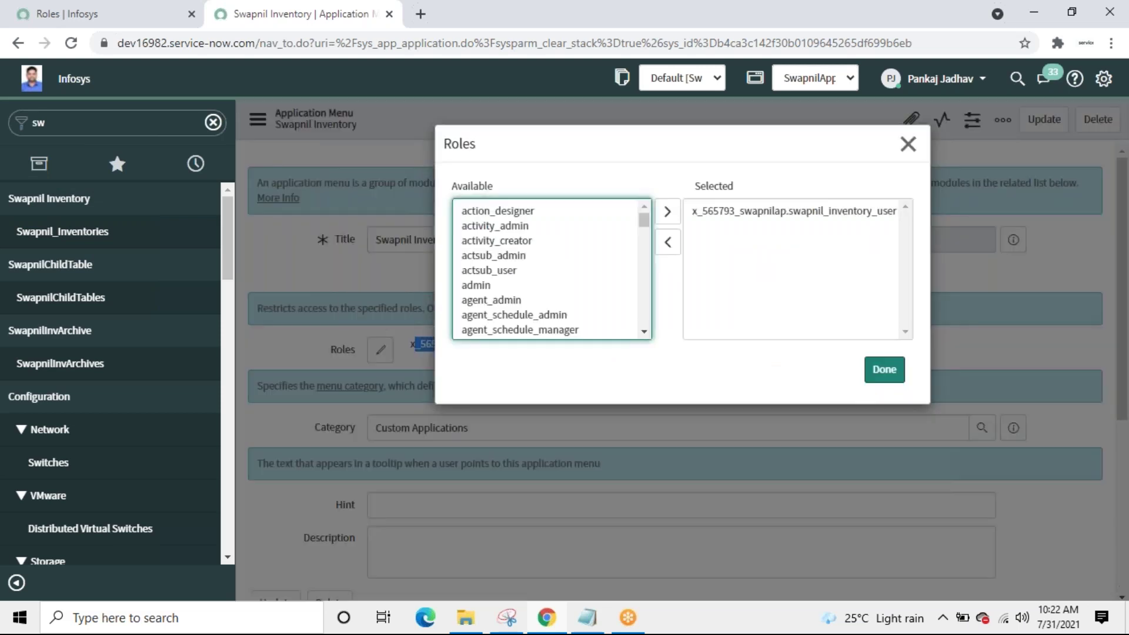
{"action": "double_click", "coordinate": [757, 219]}
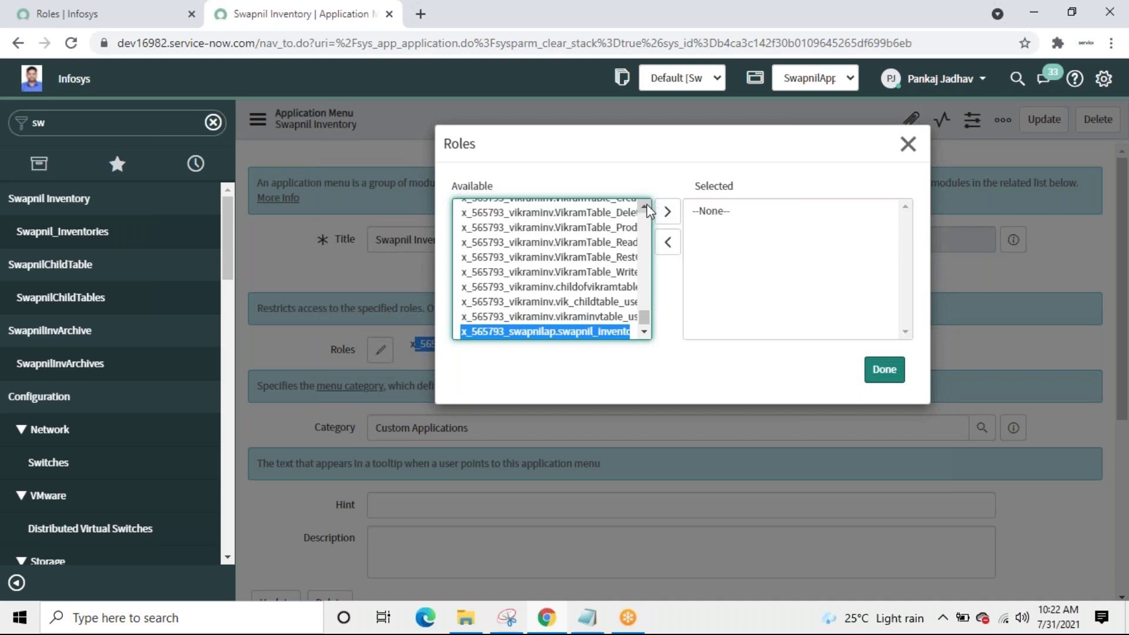
{"action": "scroll", "coordinate": [644, 206], "scroll_direction": "up", "scroll_amount": 3}
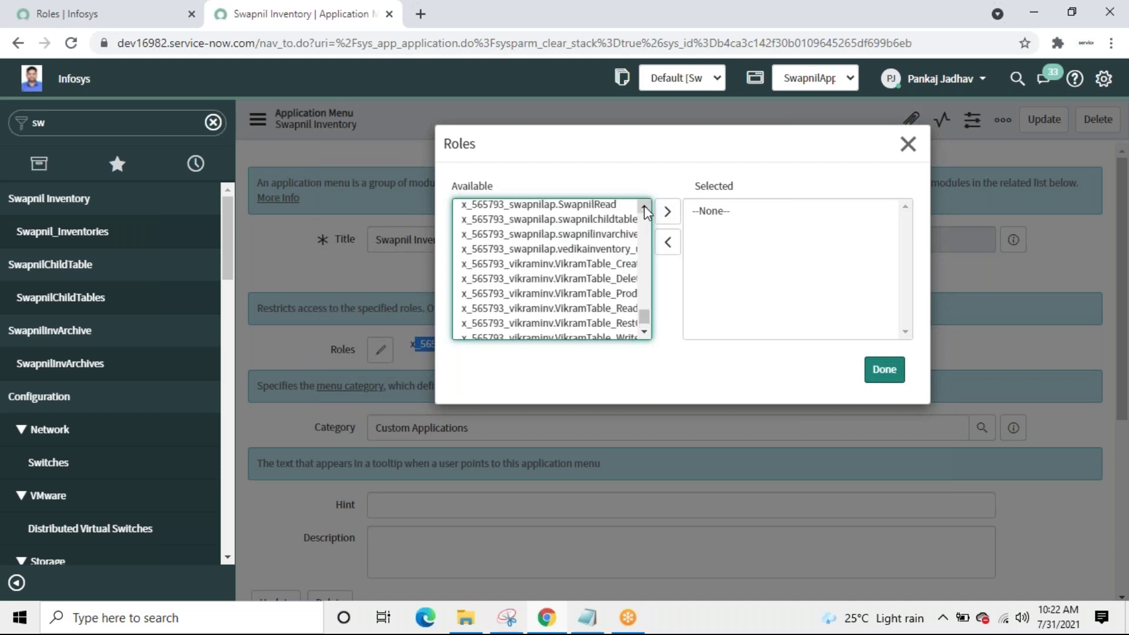
{"action": "scroll", "coordinate": [643, 206], "scroll_direction": "up", "scroll_amount": 1}
{"action": "double_click", "coordinate": [579, 238]}
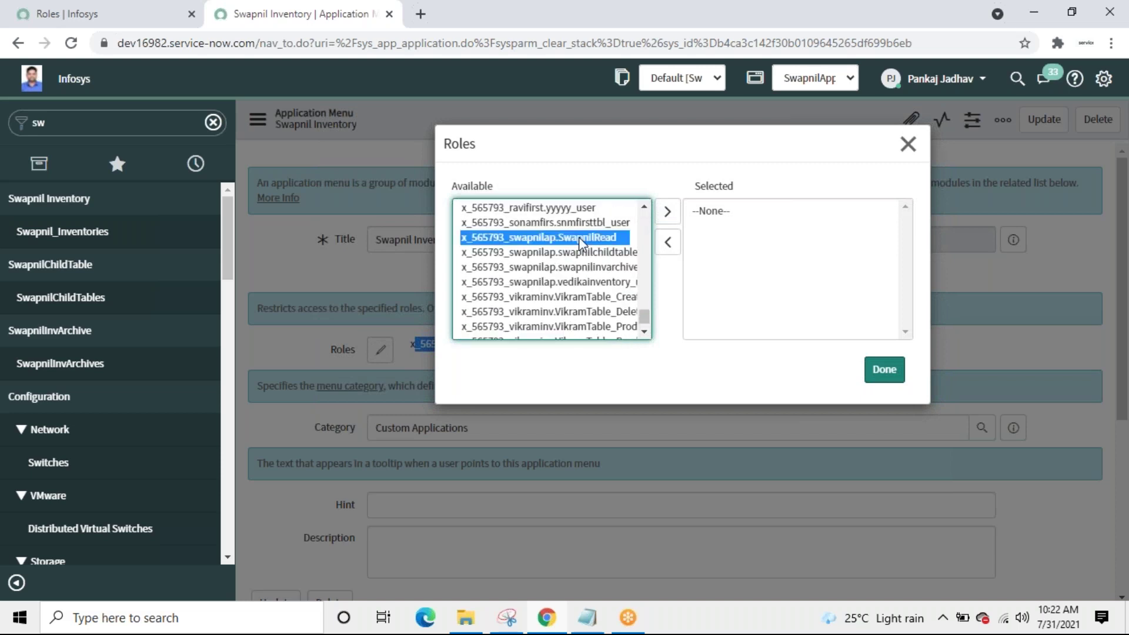
{"action": "left_click", "coordinate": [877, 371]}
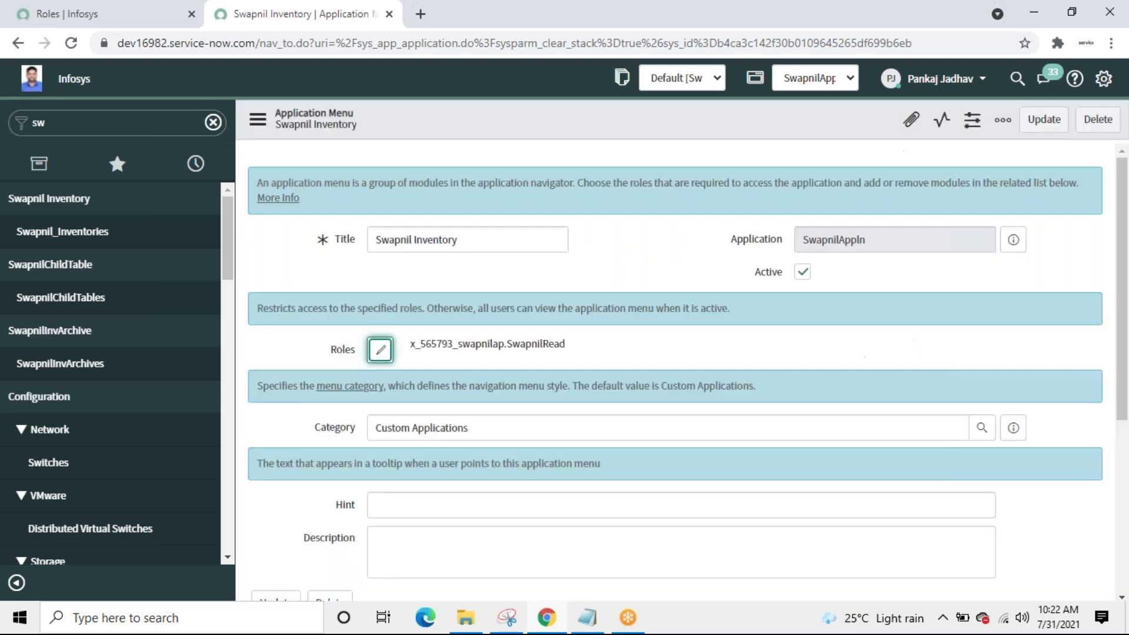
Step: Save the application menu, impersonate the test user again, and filter the navigator by 'sw'
{"action": "left_click", "coordinate": [1038, 125]}
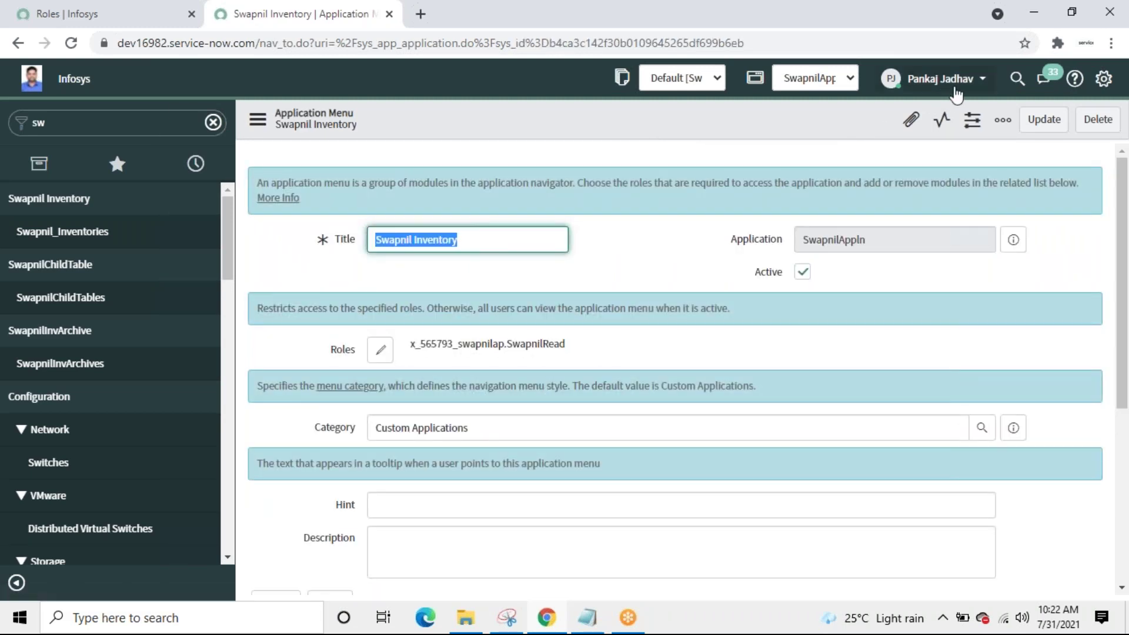
{"action": "left_click", "coordinate": [975, 81]}
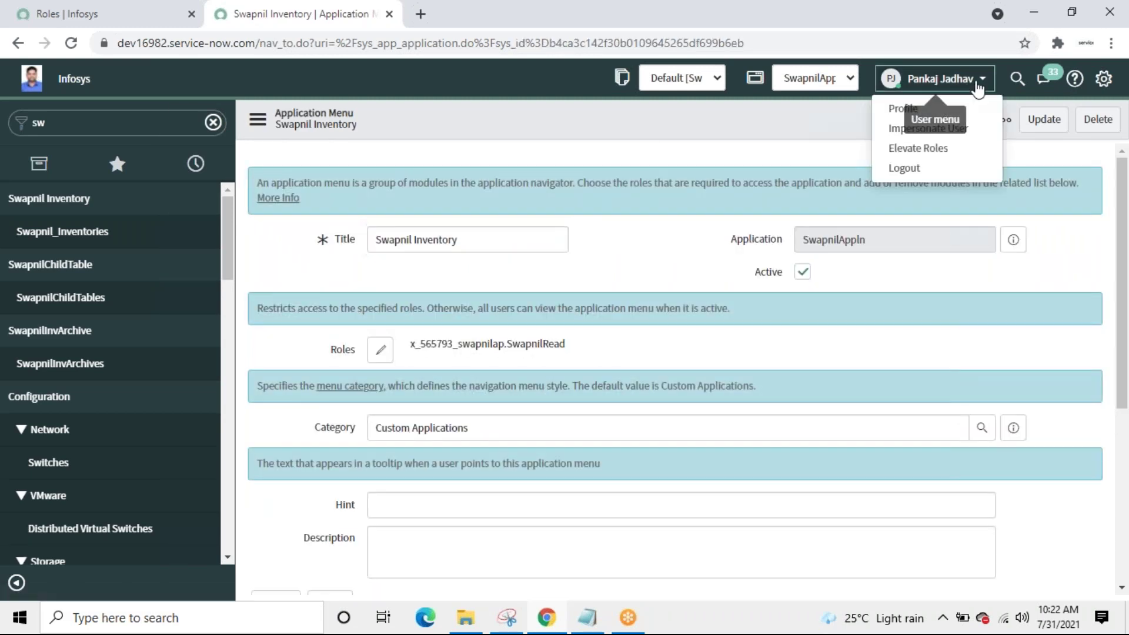
{"action": "left_click", "coordinate": [928, 131]}
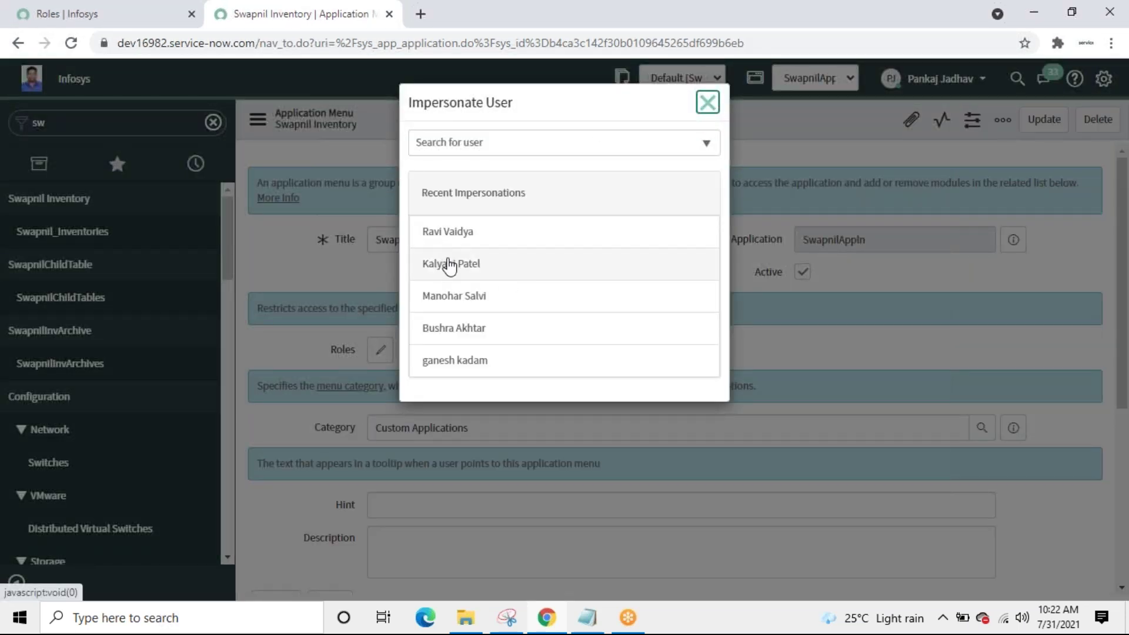
{"action": "left_click", "coordinate": [449, 264]}
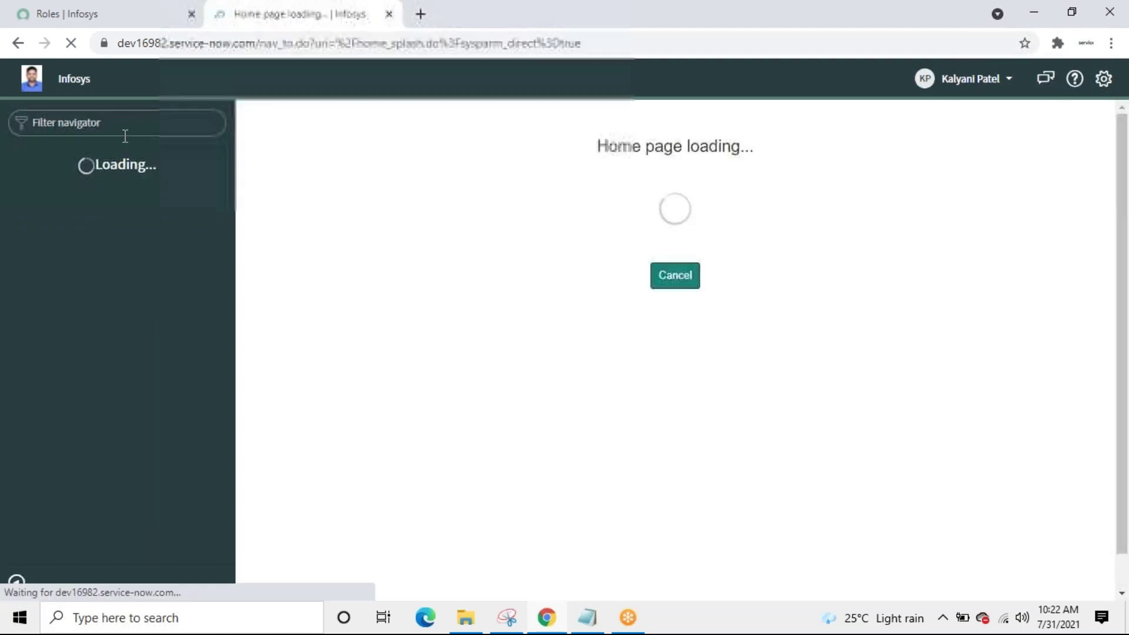
{"action": "left_click", "coordinate": [124, 125]}
{"action": "type", "text": "sw"}
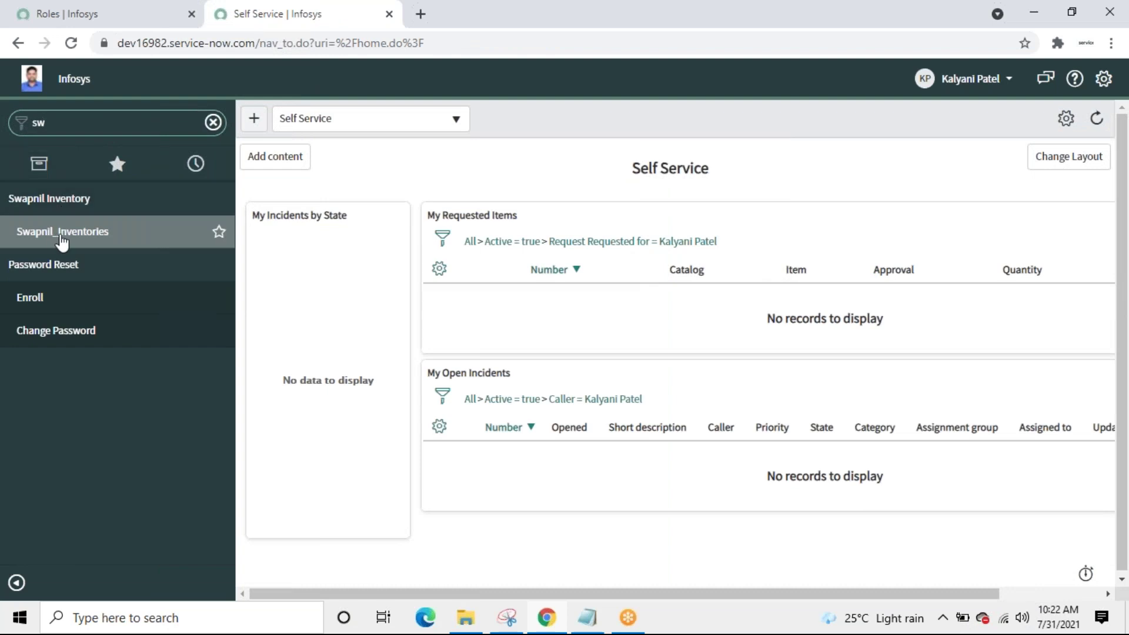
Step: Open Swapnil_Inventories as the test user and add a Status column positioned after Summary
{"action": "left_click", "coordinate": [62, 231]}
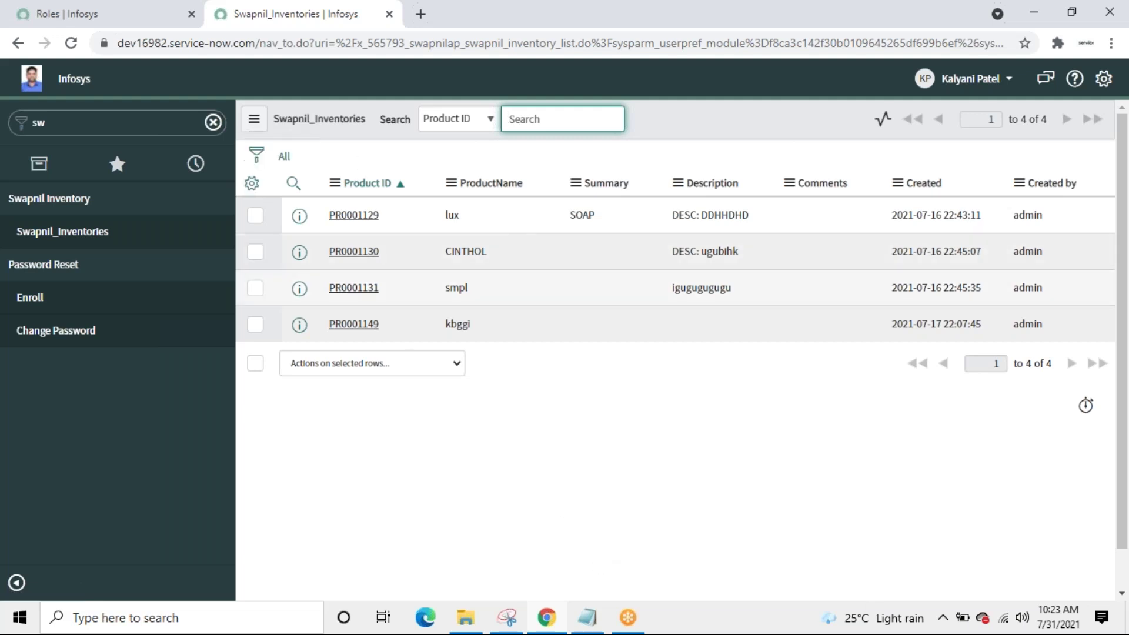
{"action": "left_click", "coordinate": [252, 184]}
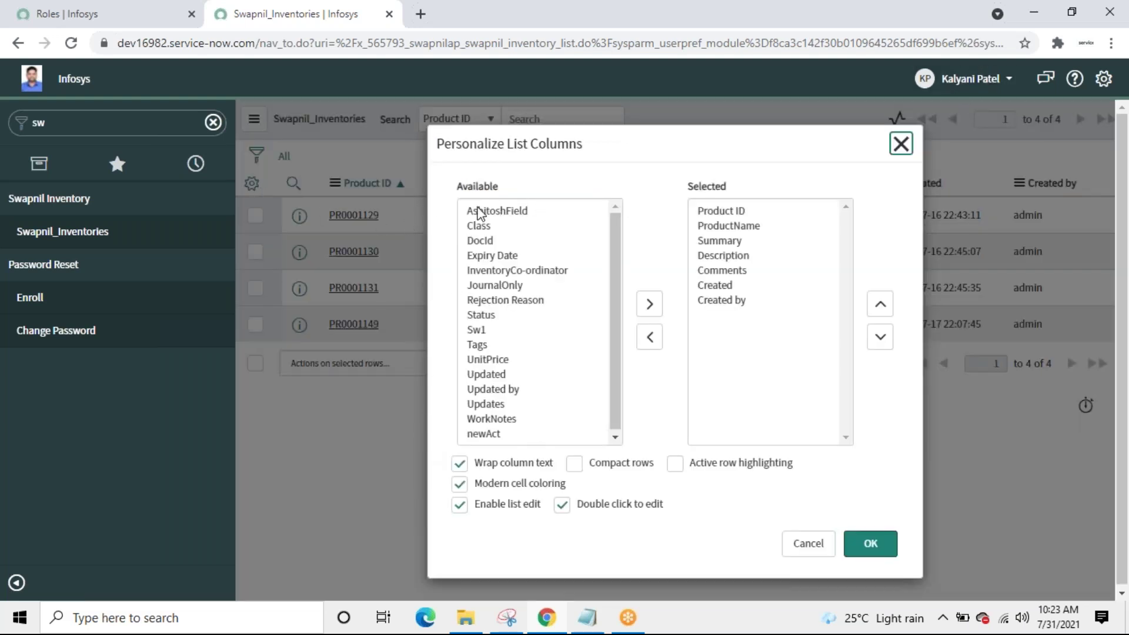
{"action": "double_click", "coordinate": [481, 316]}
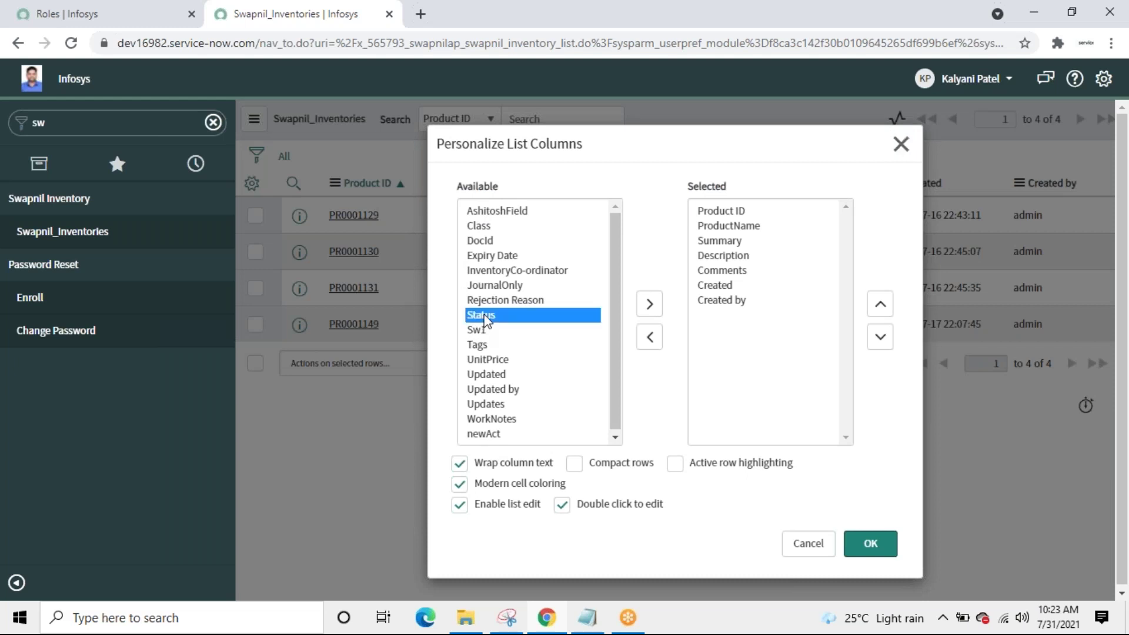
{"action": "left_click", "coordinate": [880, 306]}
{"action": "left_click", "coordinate": [881, 305]}
{"action": "left_click", "coordinate": [880, 306]}
{"action": "left_click", "coordinate": [880, 306]}
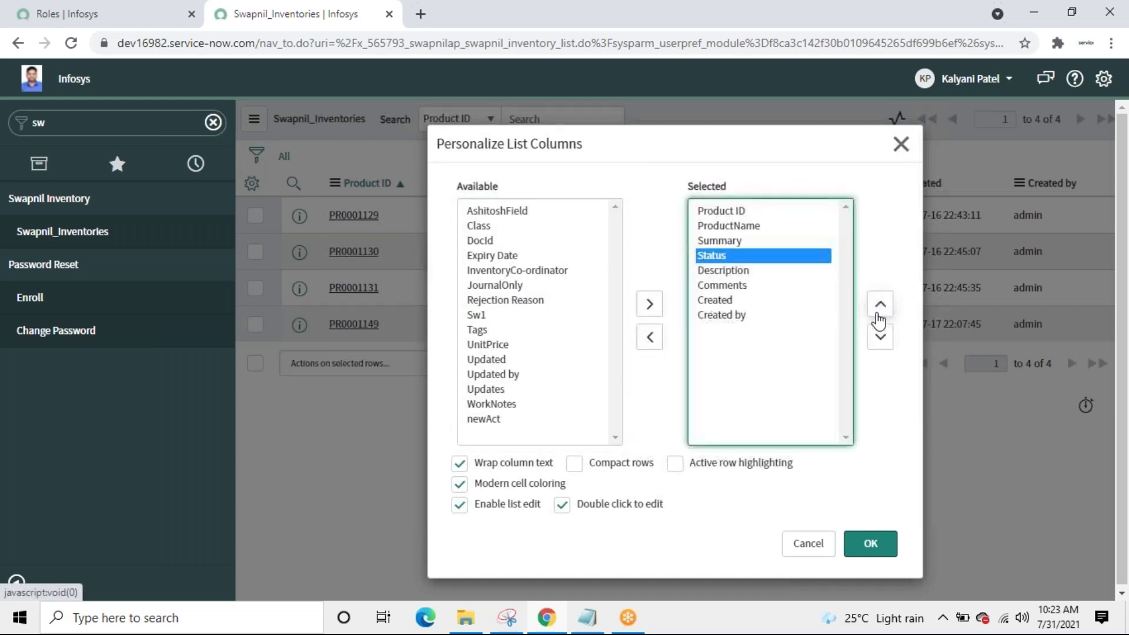
{"action": "left_click", "coordinate": [869, 546]}
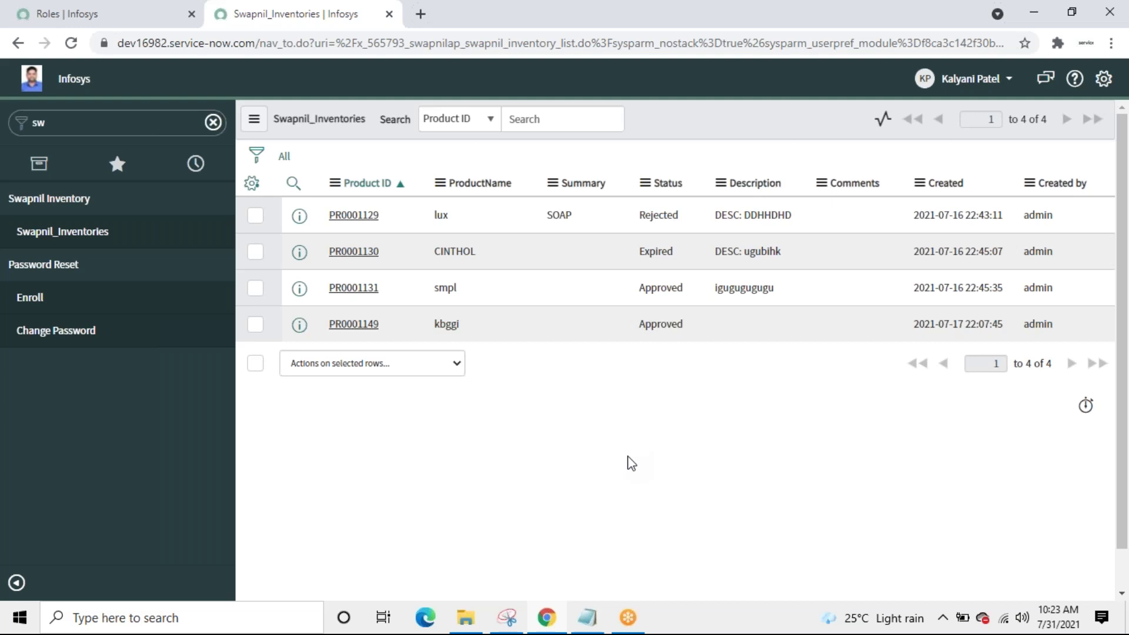
Step: Back on the Roles list, start elevating the admin session's roles to security_admin
{"action": "left_click", "coordinate": [74, 21]}
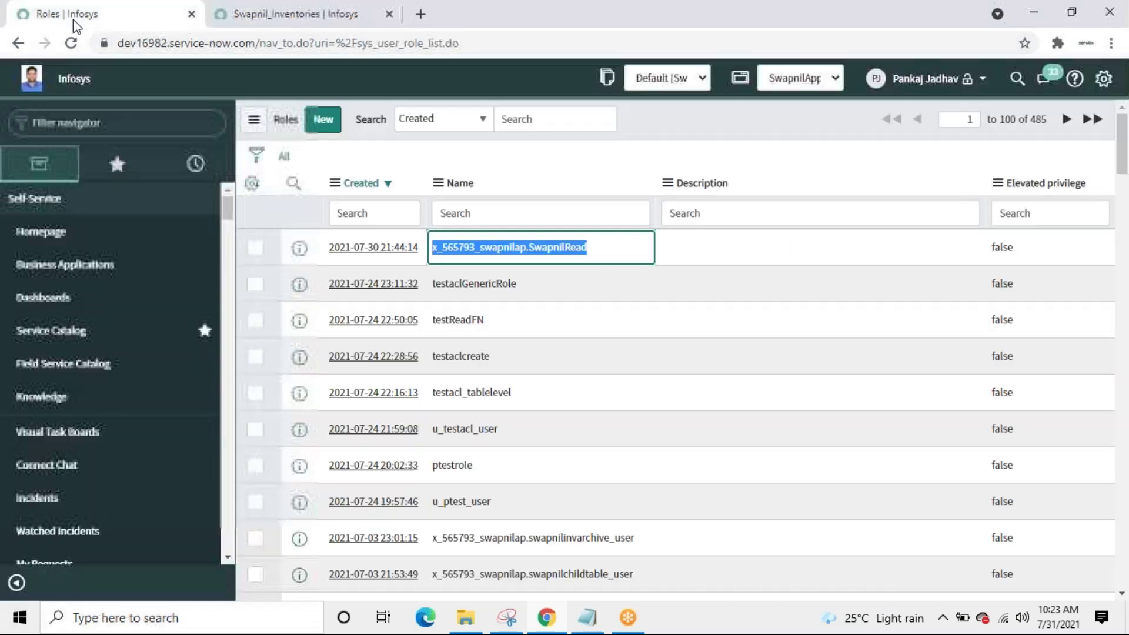
{"action": "left_click", "coordinate": [286, 16]}
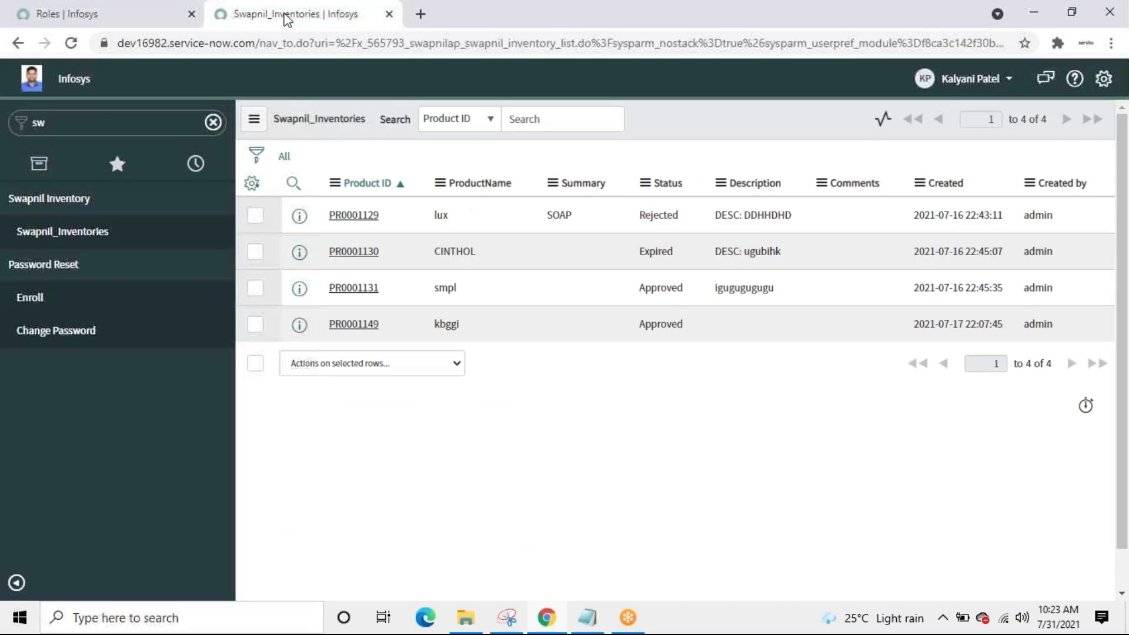
{"action": "left_click", "coordinate": [999, 82]}
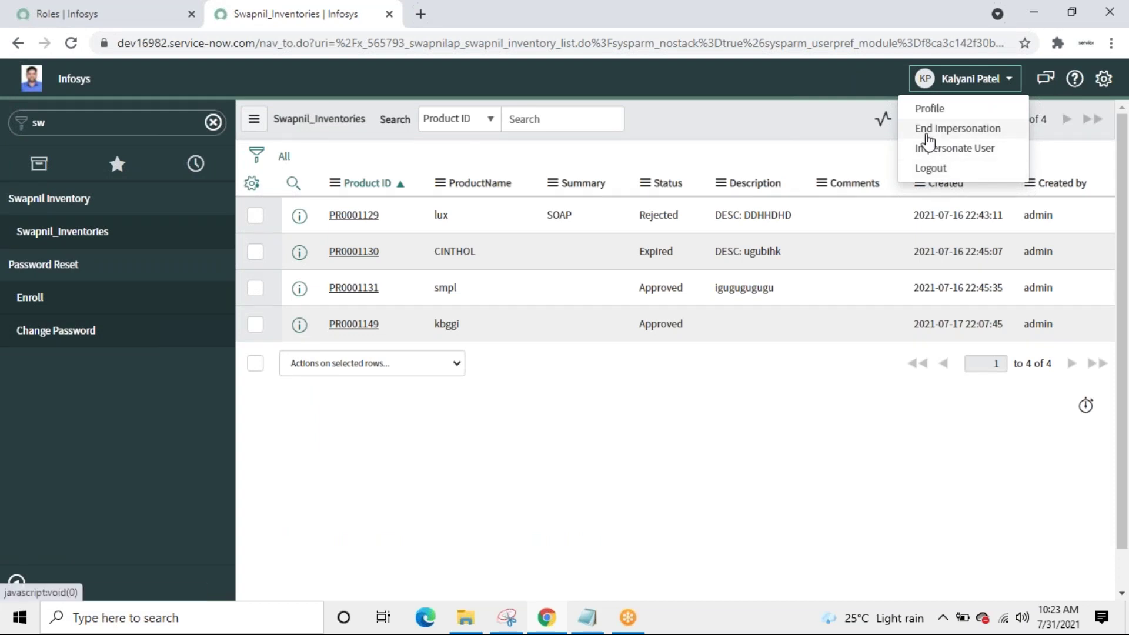
{"action": "key", "text": "Escape"}
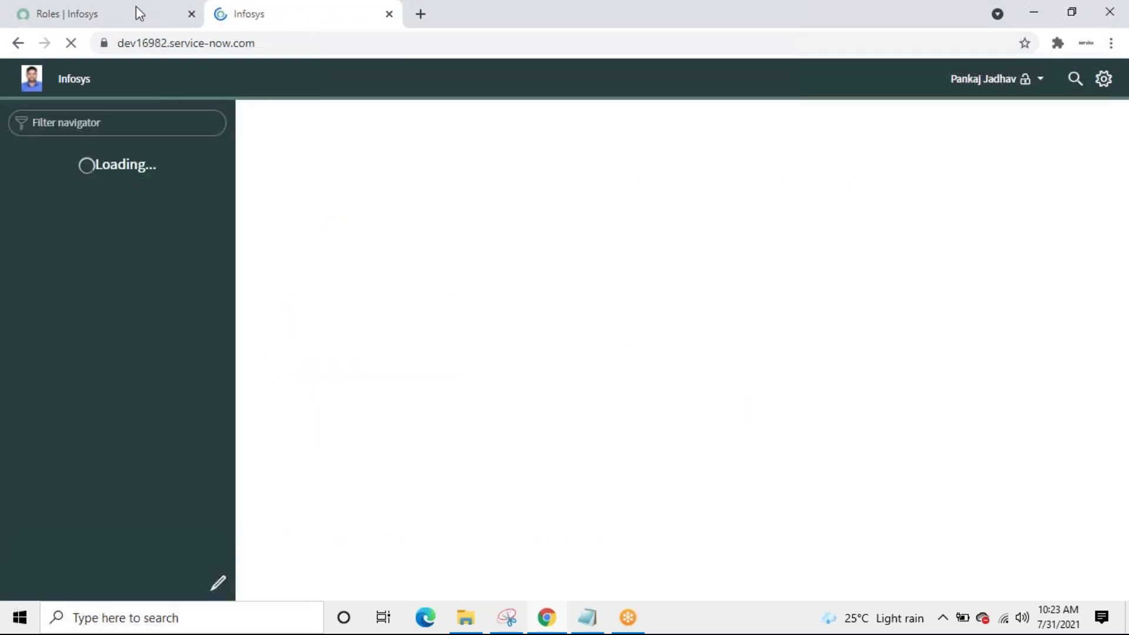
{"action": "left_click", "coordinate": [97, 20]}
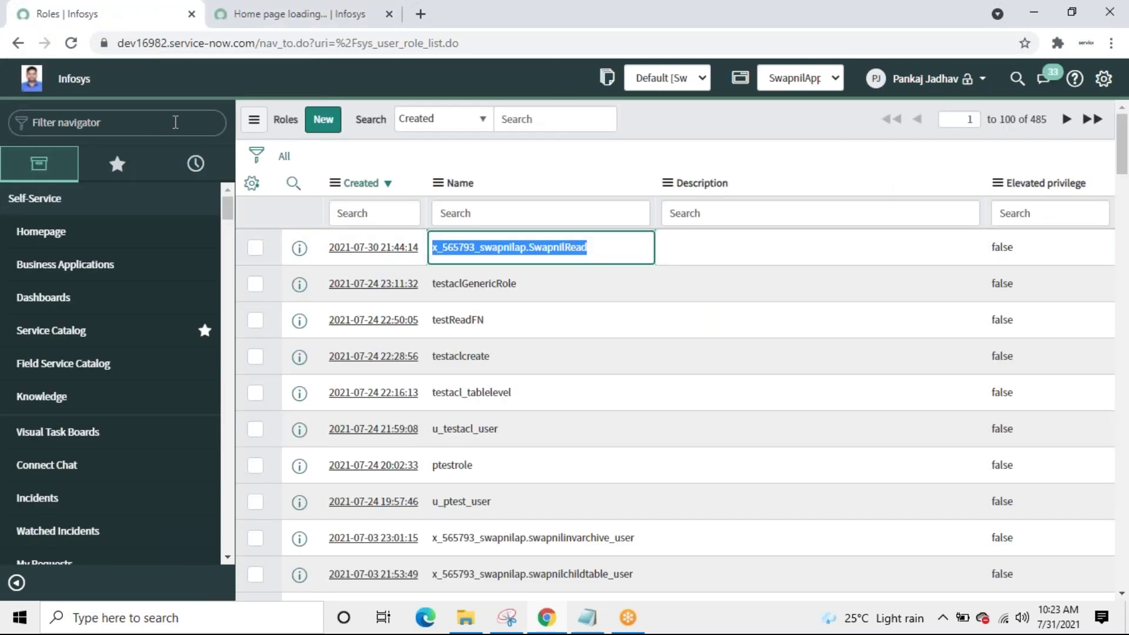
{"action": "left_click", "coordinate": [965, 82]}
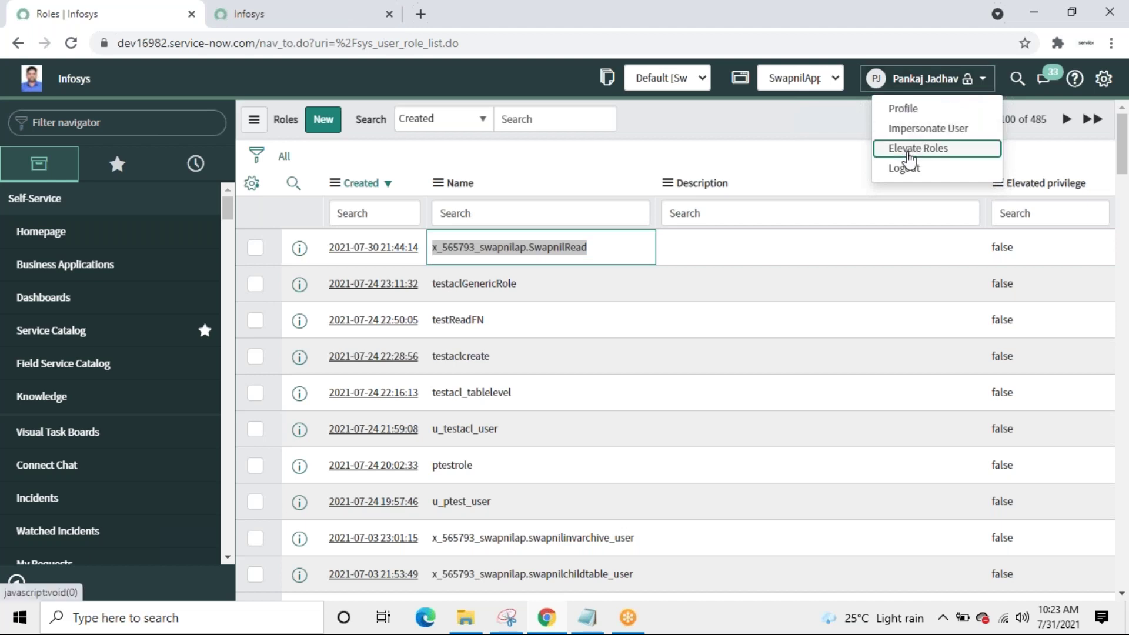
{"action": "left_click", "coordinate": [910, 156]}
Step: Confirm the security_admin elevation and open the Access Control (ACL) list
{"action": "left_click", "coordinate": [703, 246]}
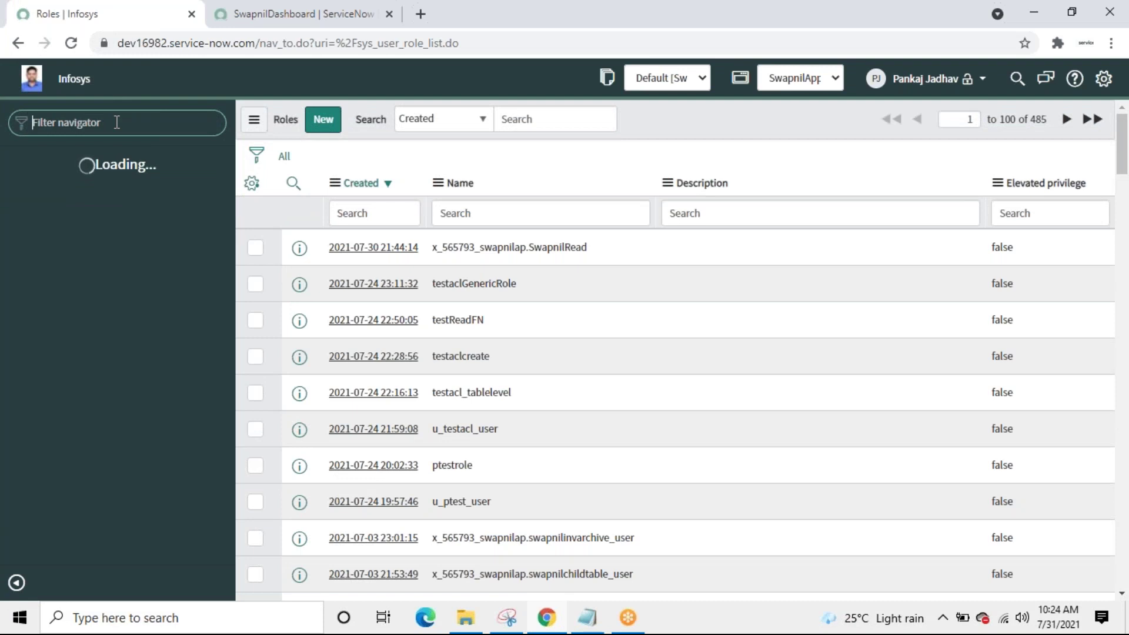
{"action": "type", "text": "ac"}
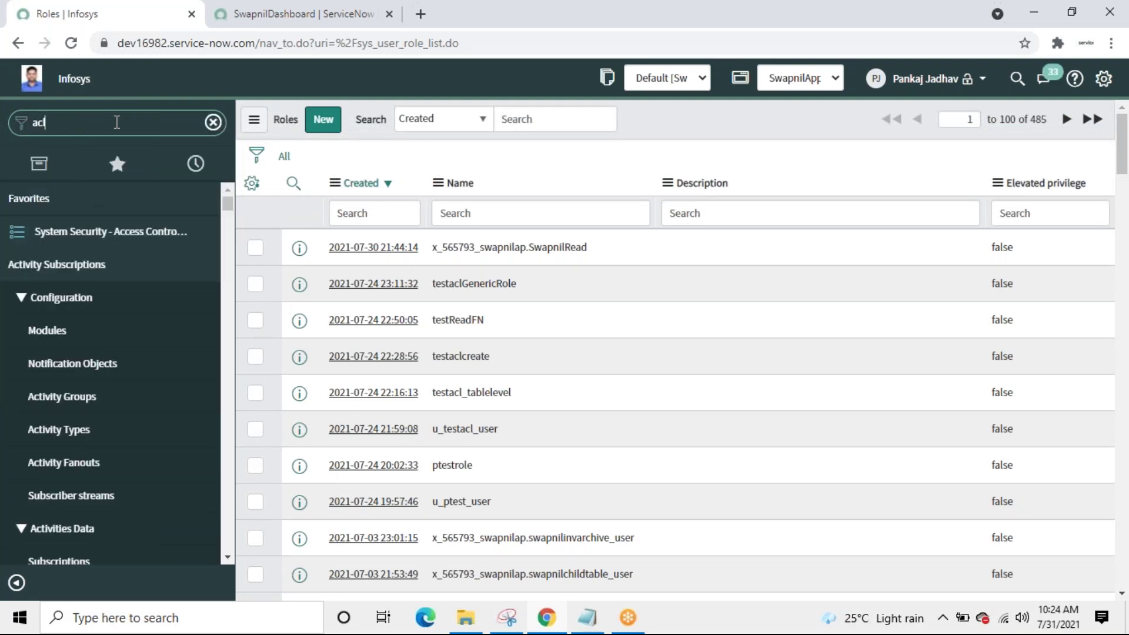
{"action": "type", "text": "l"}
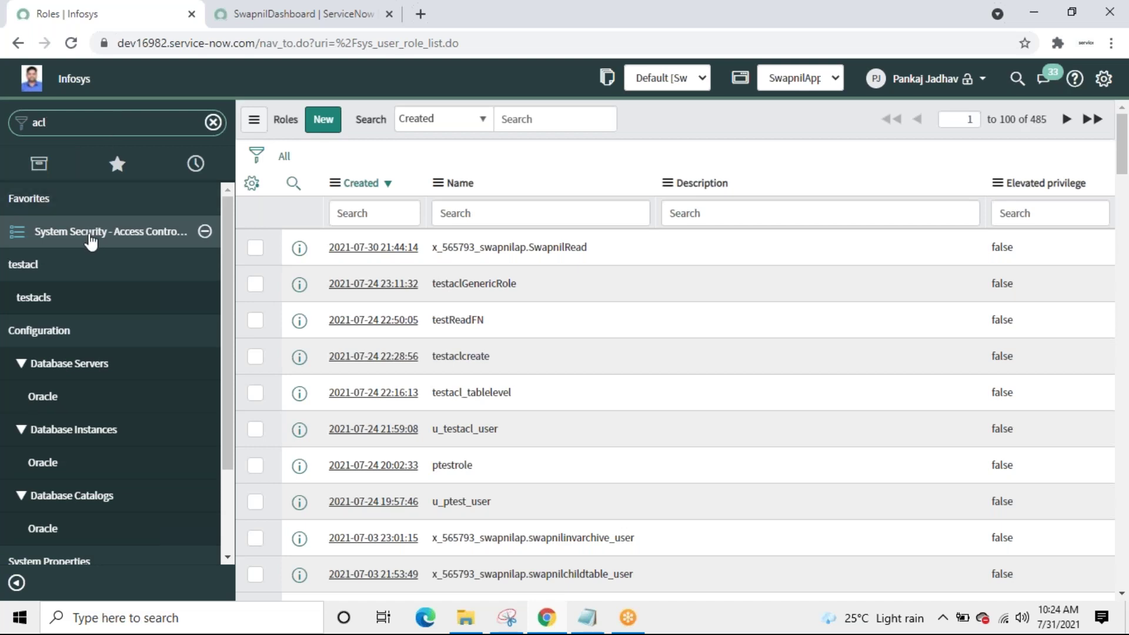
{"action": "left_click", "coordinate": [91, 235]}
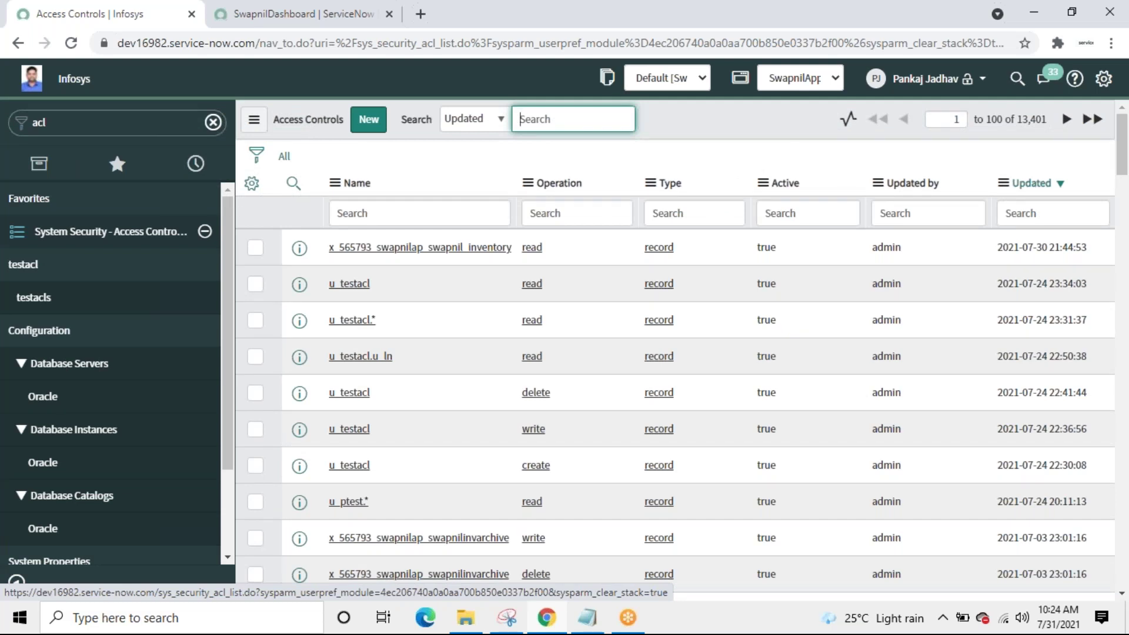
Step: Filter access controls by names containing 'swap', sort newest-updated first, and open the inventory read ACL
{"action": "left_click", "coordinate": [426, 213]}
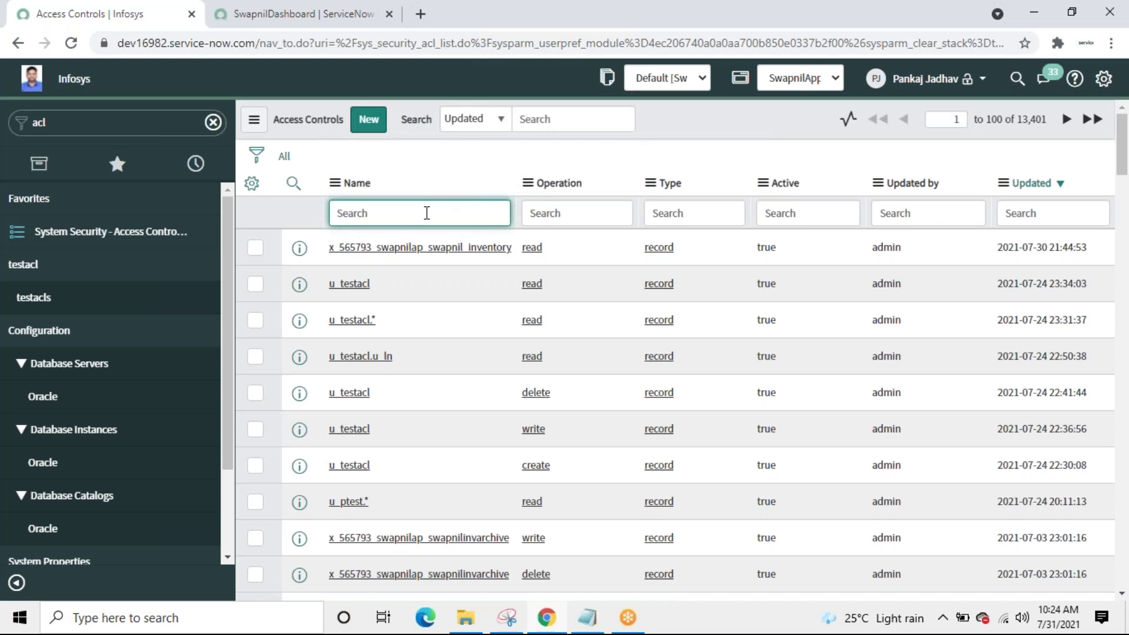
{"action": "type", "text": "%%"}
{"action": "type", "text": "swap"}
{"action": "key", "text": "Return"}
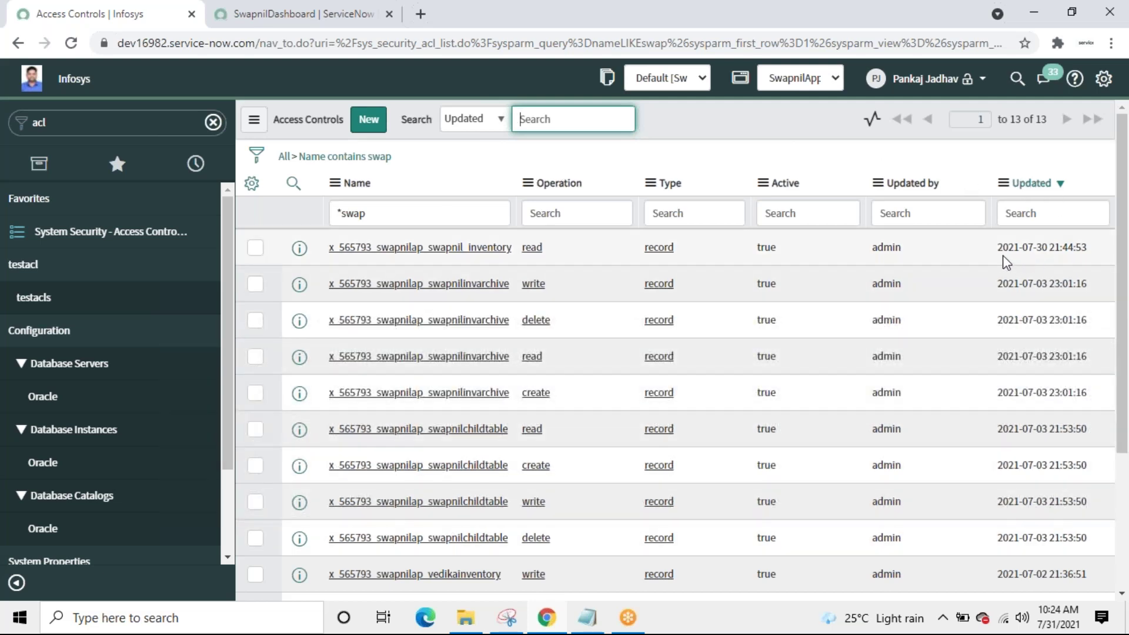
{"action": "left_click", "coordinate": [1040, 186]}
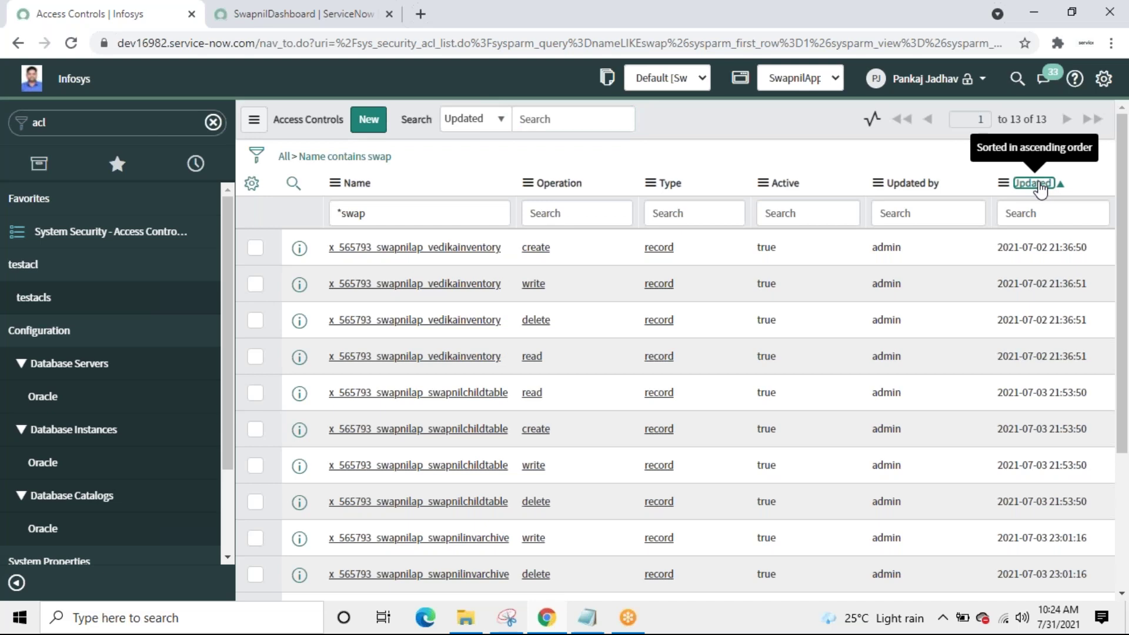
{"action": "left_click", "coordinate": [1040, 185]}
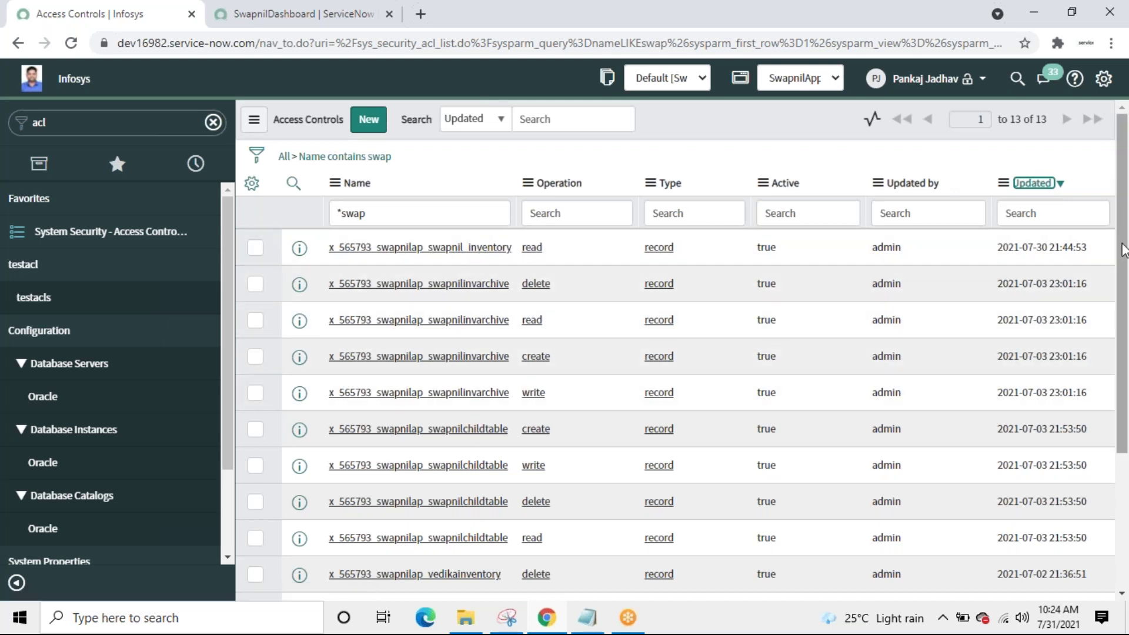
{"action": "left_click_drag", "start_coordinate": [1122, 265], "coordinate": [1113, 345]}
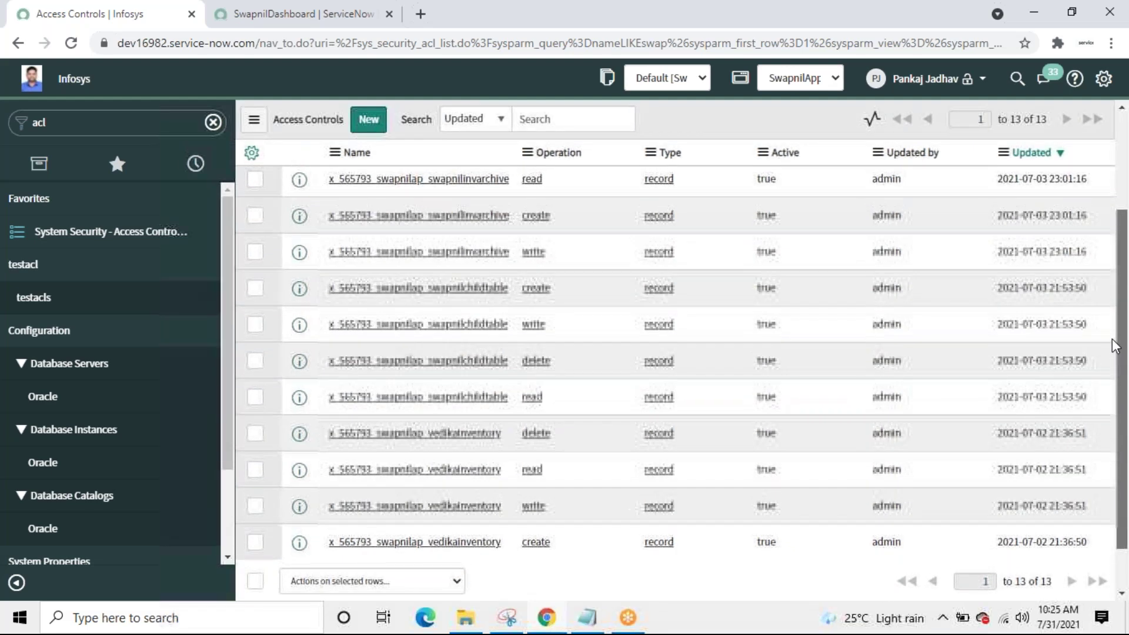
{"action": "left_click_drag", "start_coordinate": [1112, 338], "coordinate": [1123, 287]}
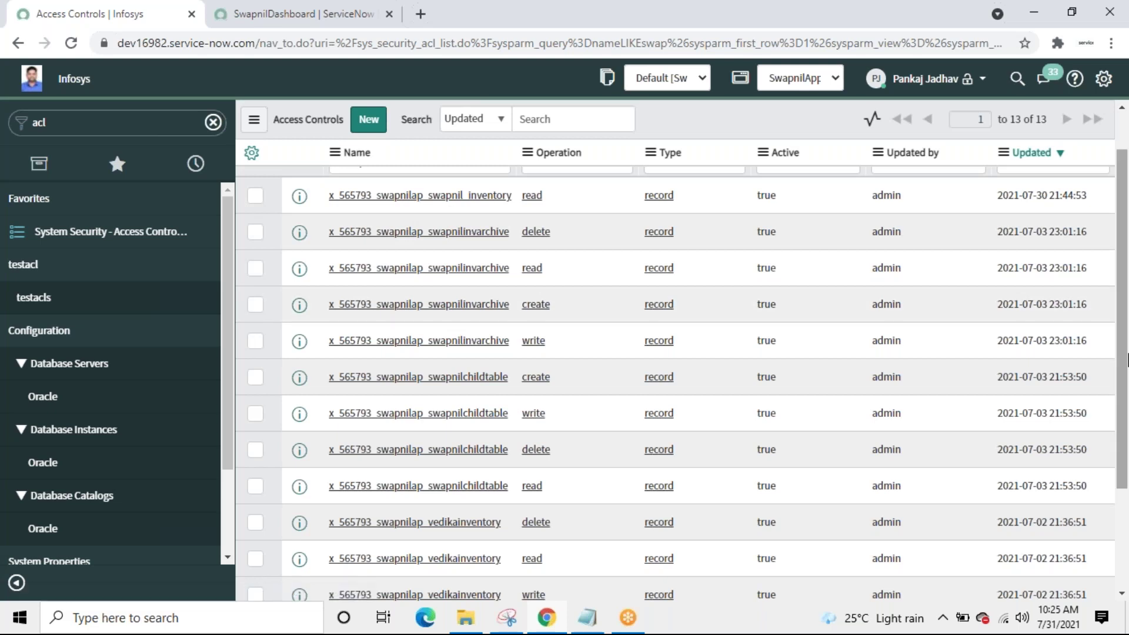
{"action": "scroll", "coordinate": [1123, 365], "scroll_direction": "up", "scroll_amount": 1}
{"action": "scroll", "coordinate": [1123, 364], "scroll_direction": "up", "scroll_amount": 2}
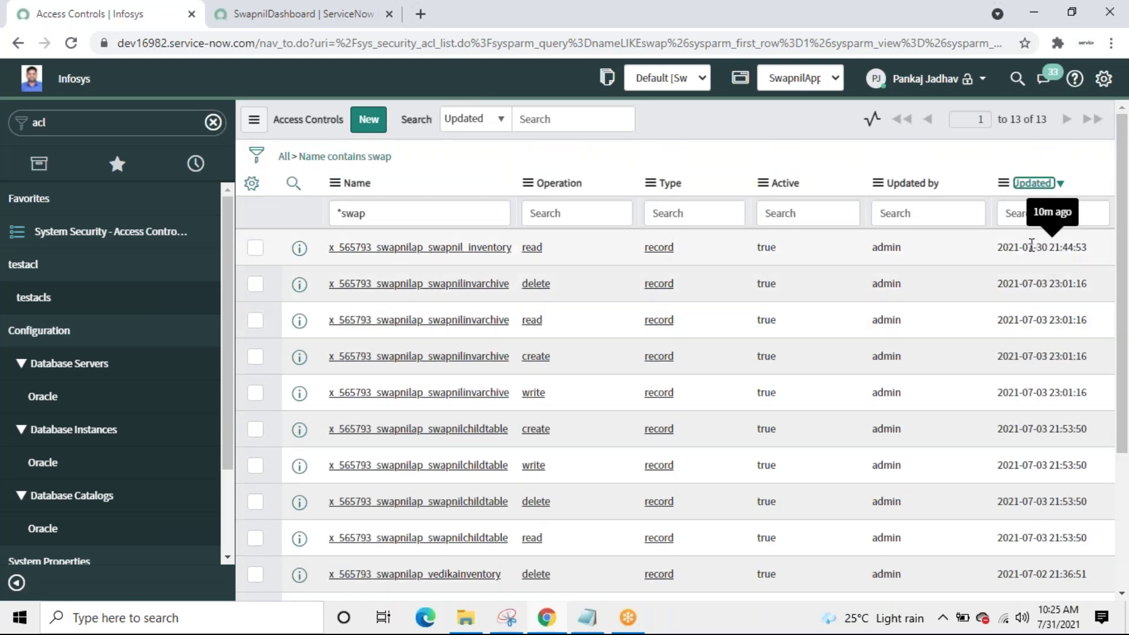
{"action": "left_click_drag", "start_coordinate": [1036, 247], "coordinate": [1051, 244]}
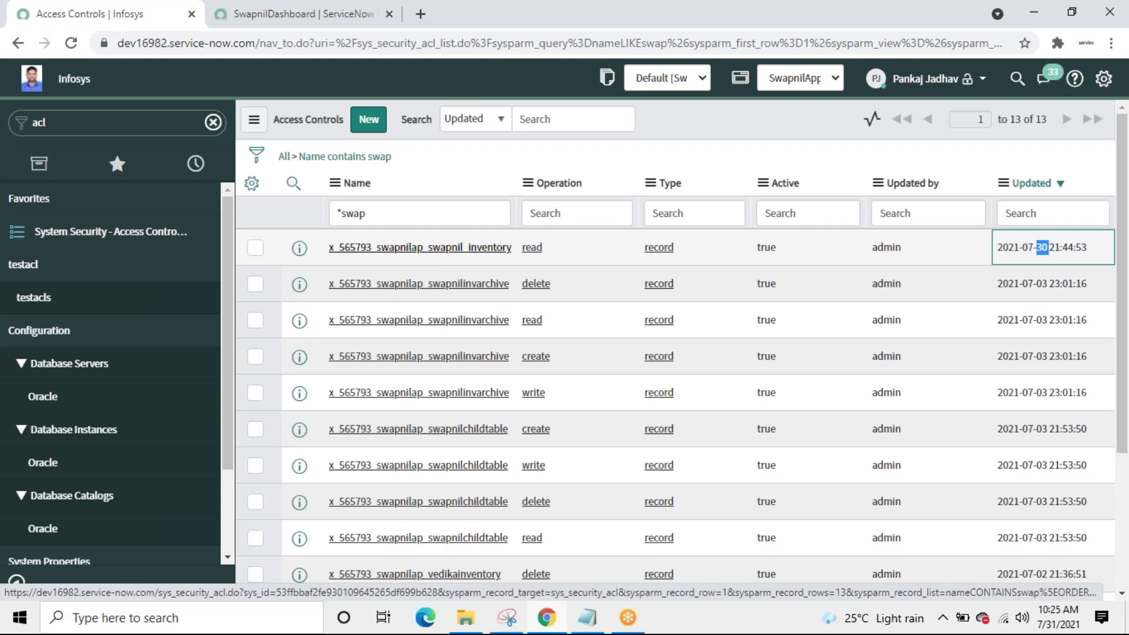
{"action": "left_click", "coordinate": [420, 247]}
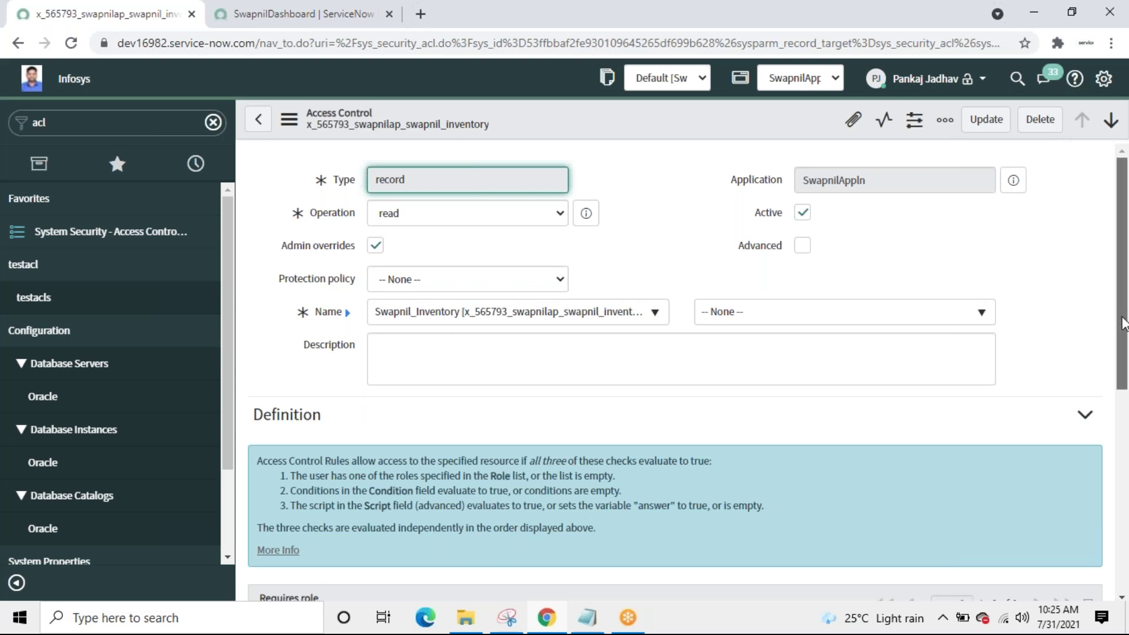
Step: Add the condition Status is Approved to the Swapnil_Inventory read ACL and save it
{"action": "scroll", "coordinate": [1121, 318], "scroll_direction": "down", "scroll_amount": 6}
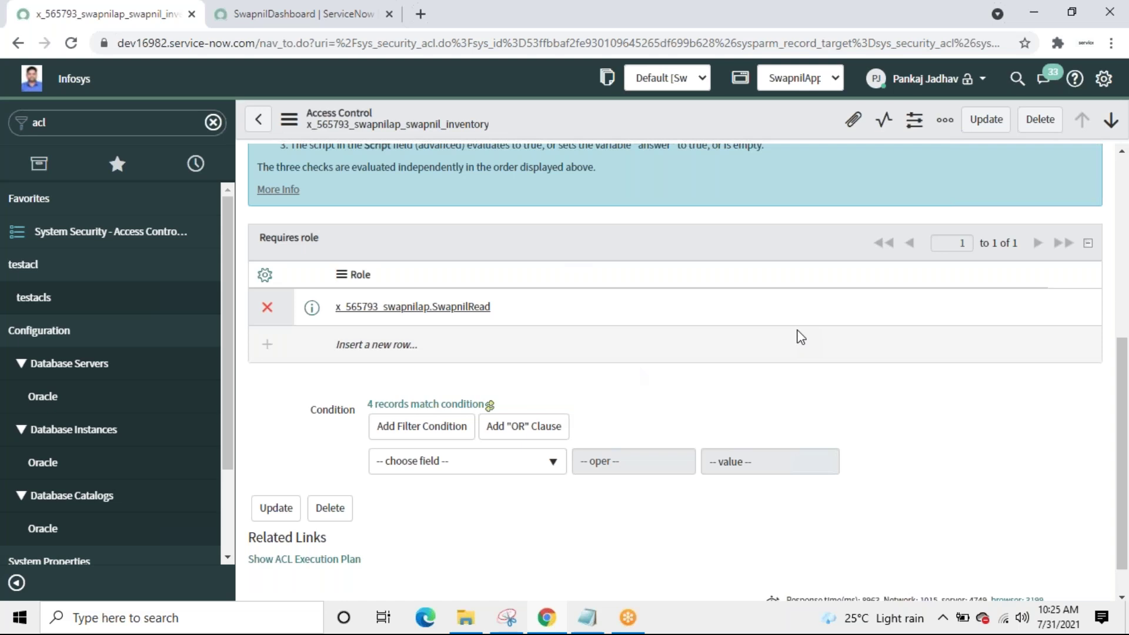
{"action": "left_click", "coordinate": [536, 470]}
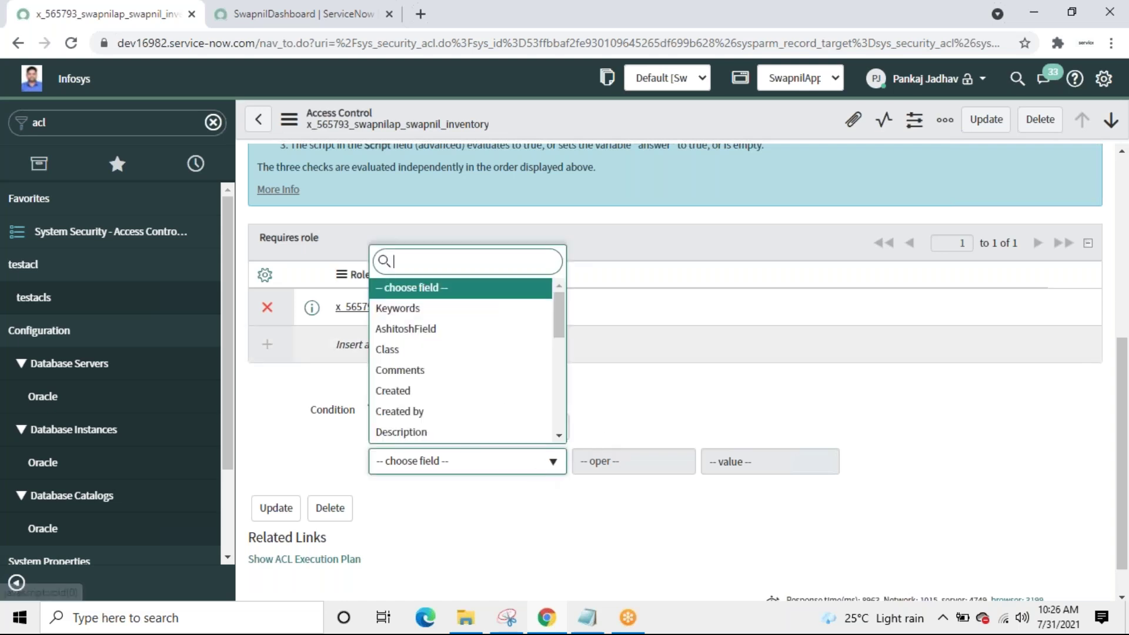
{"action": "type", "text": "st"}
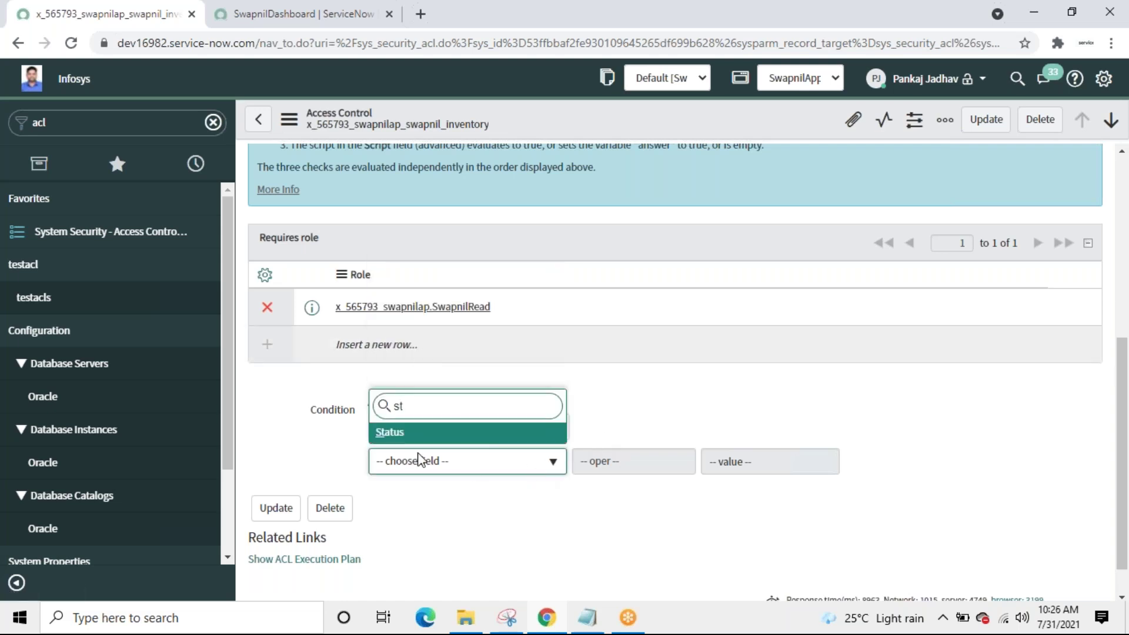
{"action": "left_click", "coordinate": [390, 436]}
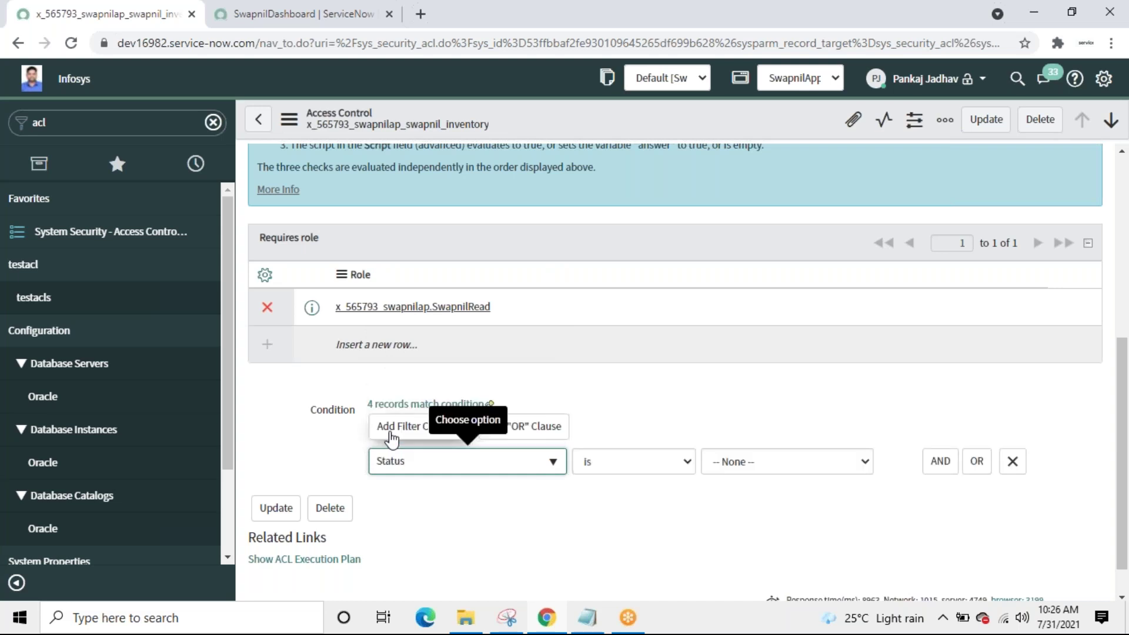
{"action": "left_click", "coordinate": [832, 459]}
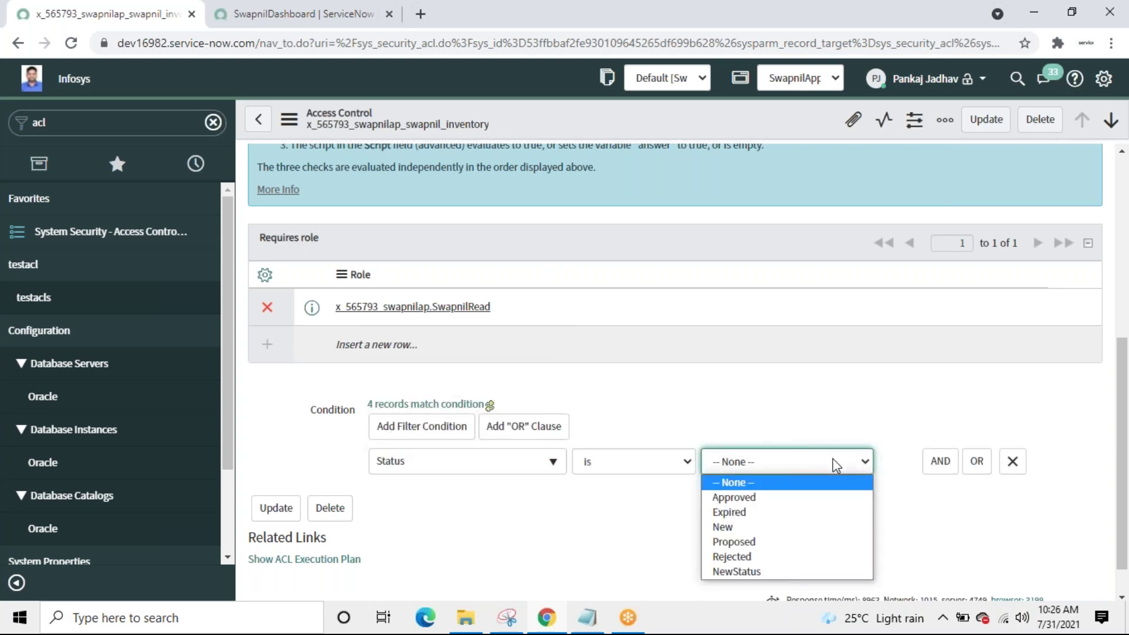
{"action": "left_click", "coordinate": [771, 497]}
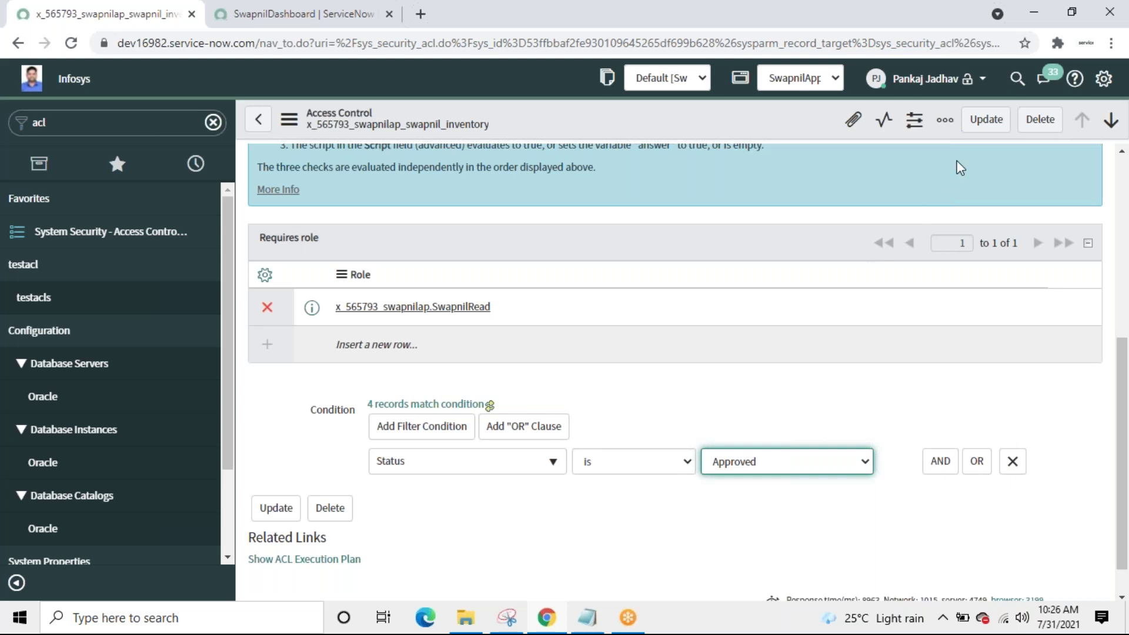
{"action": "left_click", "coordinate": [980, 132]}
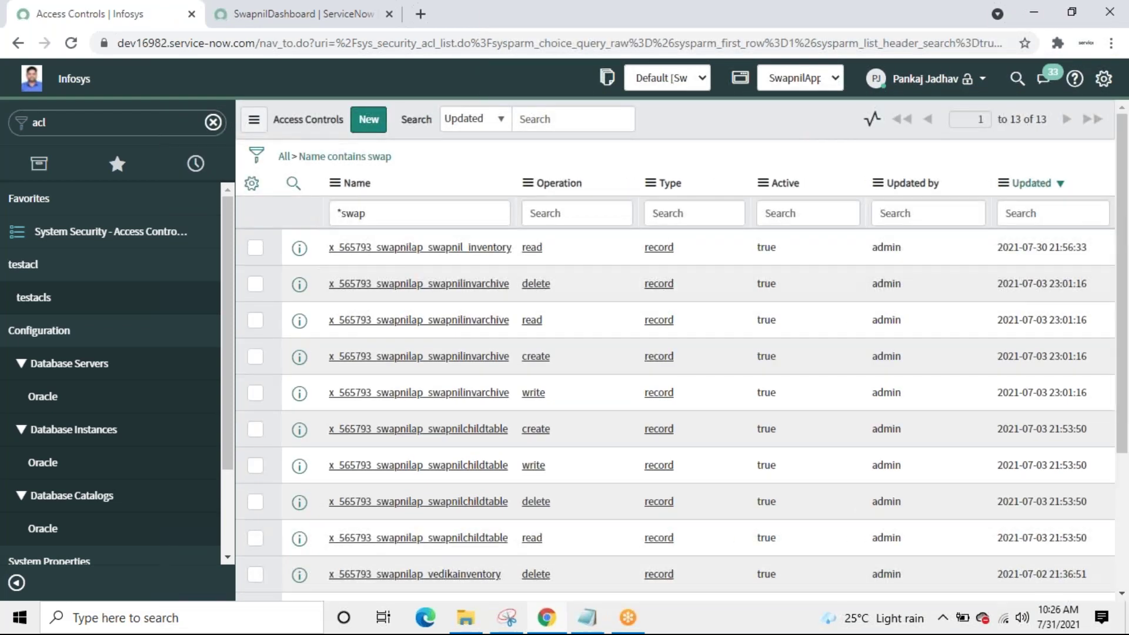
Step: Impersonate the recently used test user from the admin's account menu
{"action": "left_click", "coordinate": [981, 79]}
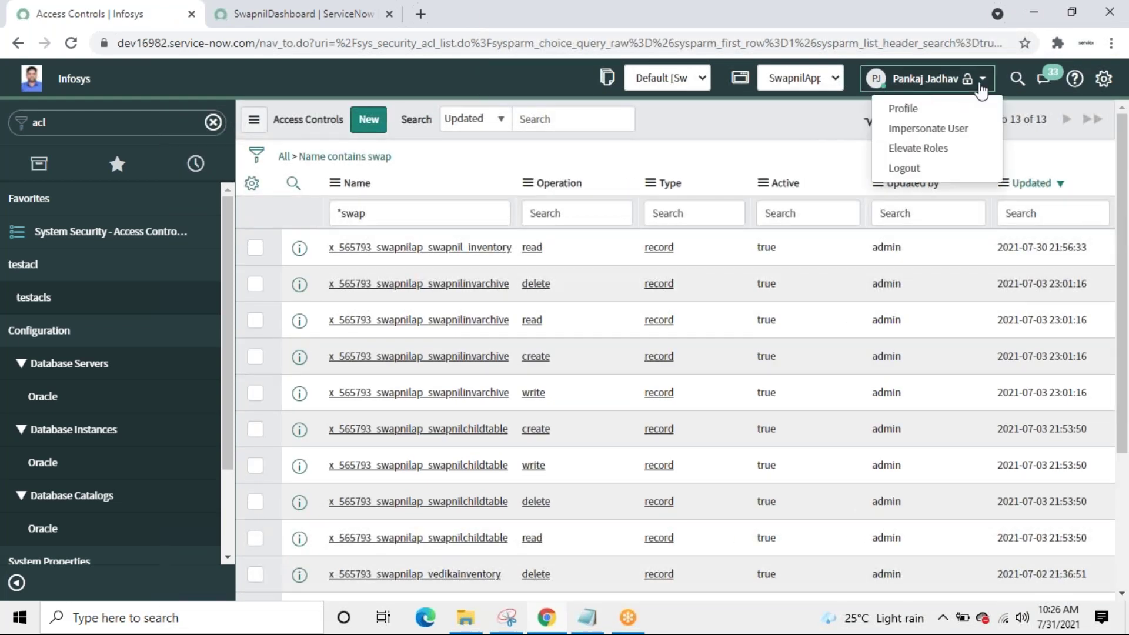
{"action": "left_click", "coordinate": [897, 129]}
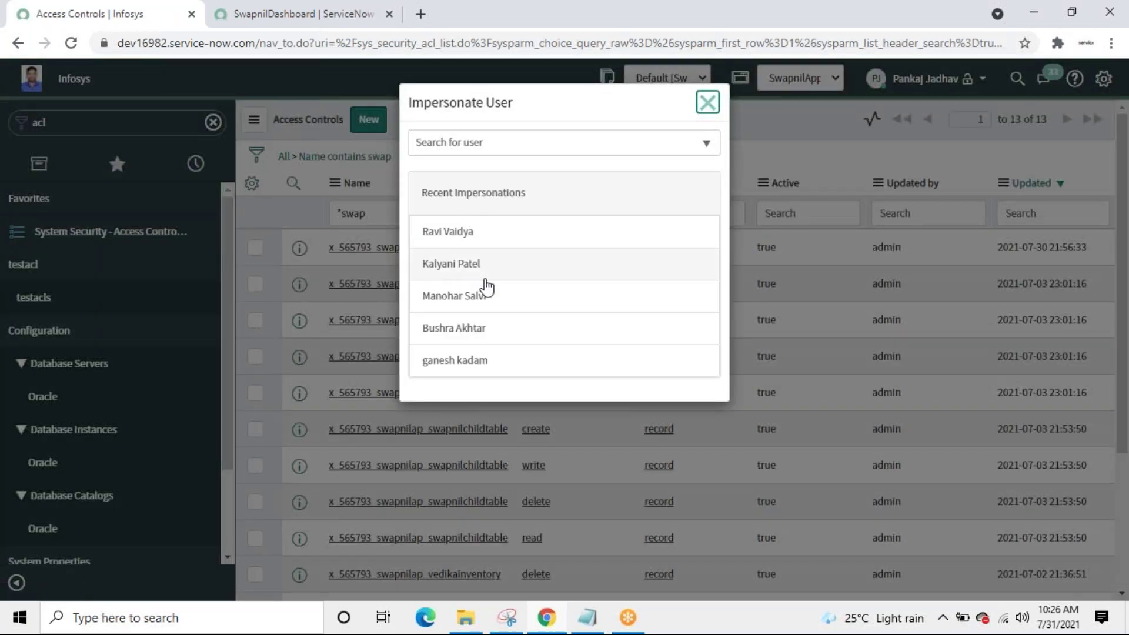
{"action": "left_click", "coordinate": [465, 269]}
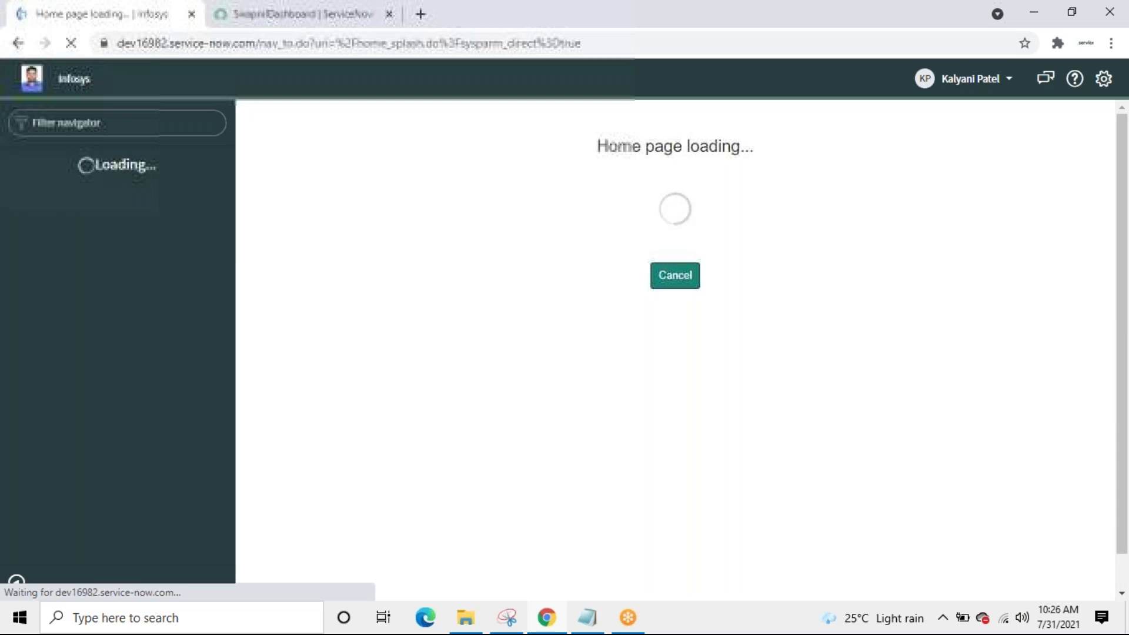
Step: As the test user, open Swapnil_Inventories and check that only the two Approved records appear
{"action": "left_click", "coordinate": [116, 123]}
{"action": "type", "text": "swa"}
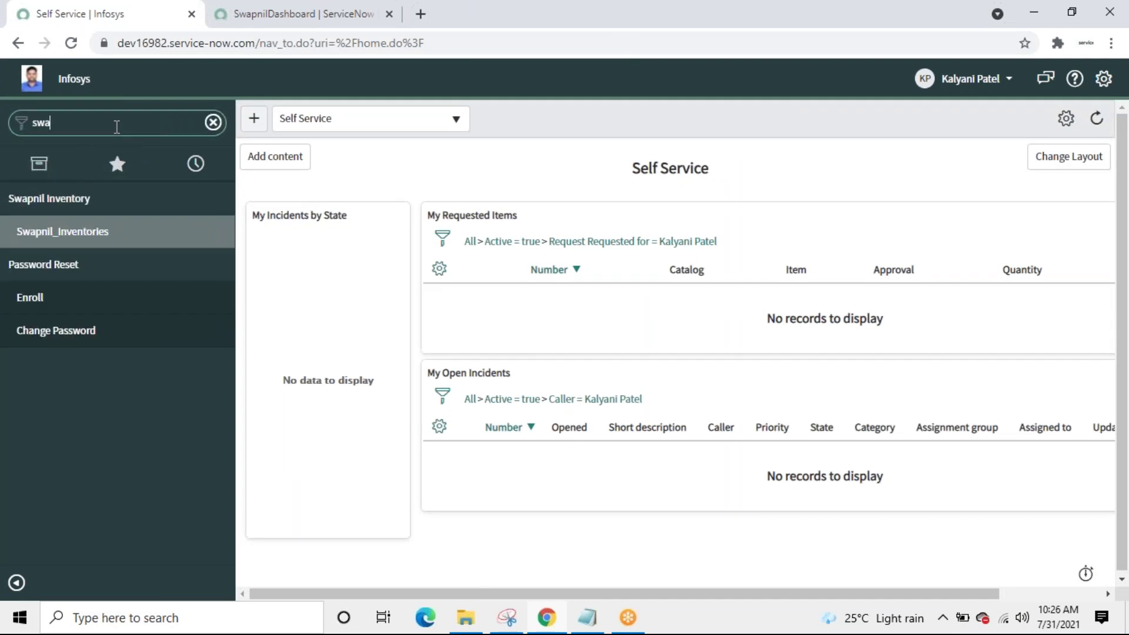
{"action": "left_click", "coordinate": [65, 240]}
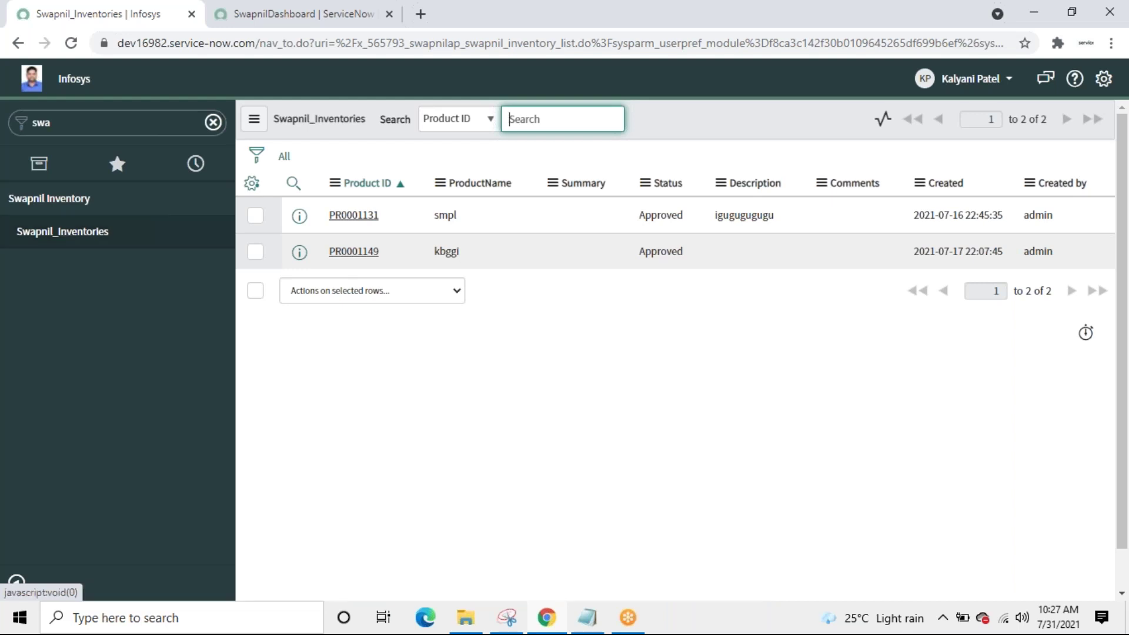
{"action": "left_click", "coordinate": [284, 19]}
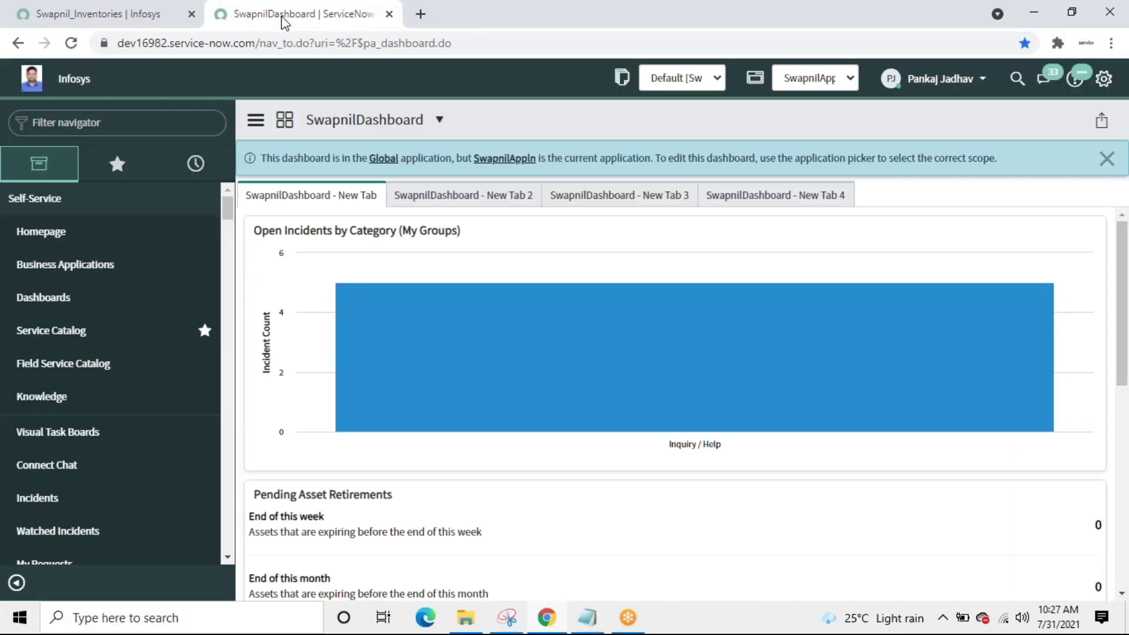
{"action": "left_click", "coordinate": [122, 21]}
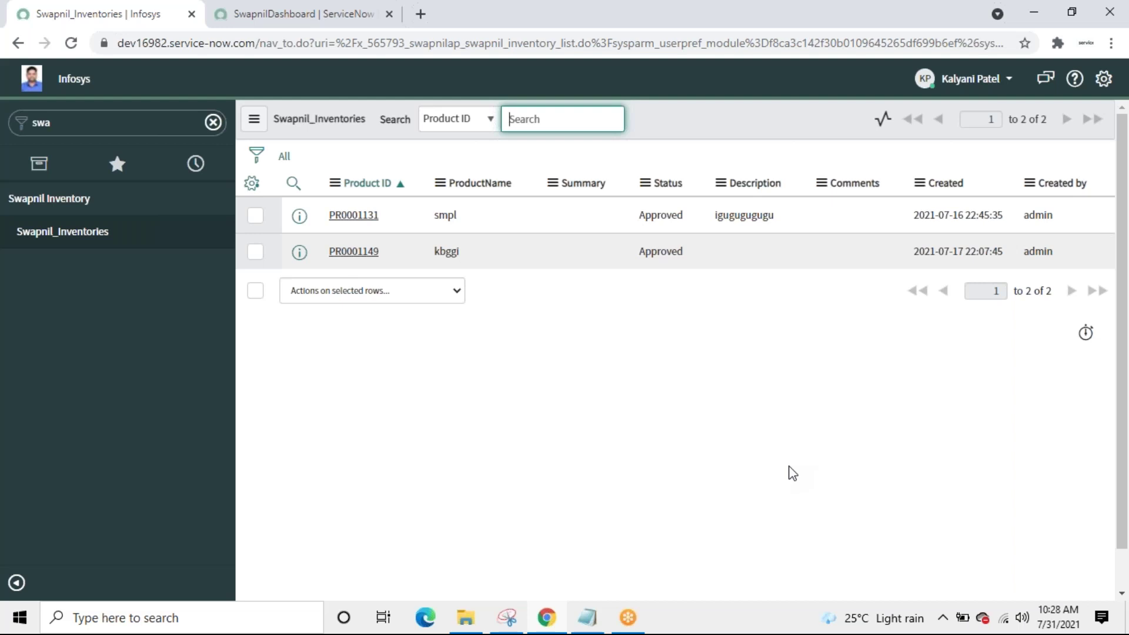
Step: End impersonation, open Swapnil_Inventories as admin showing all four records, and start a new record
{"action": "left_click", "coordinate": [1010, 80]}
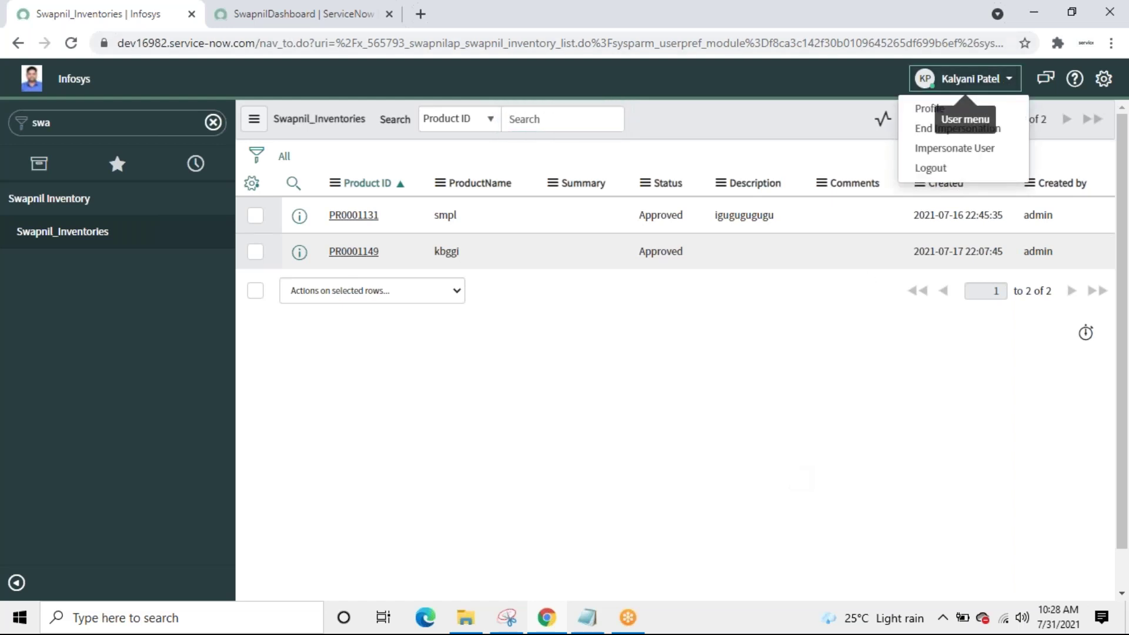
{"action": "left_click", "coordinate": [929, 128]}
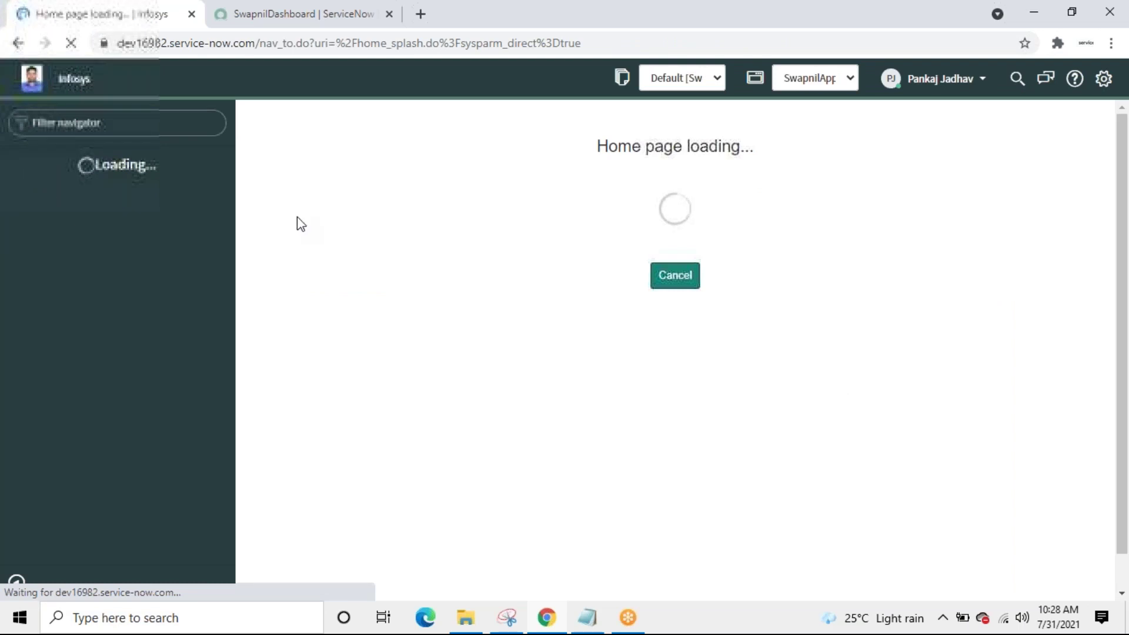
{"action": "left_click", "coordinate": [93, 121]}
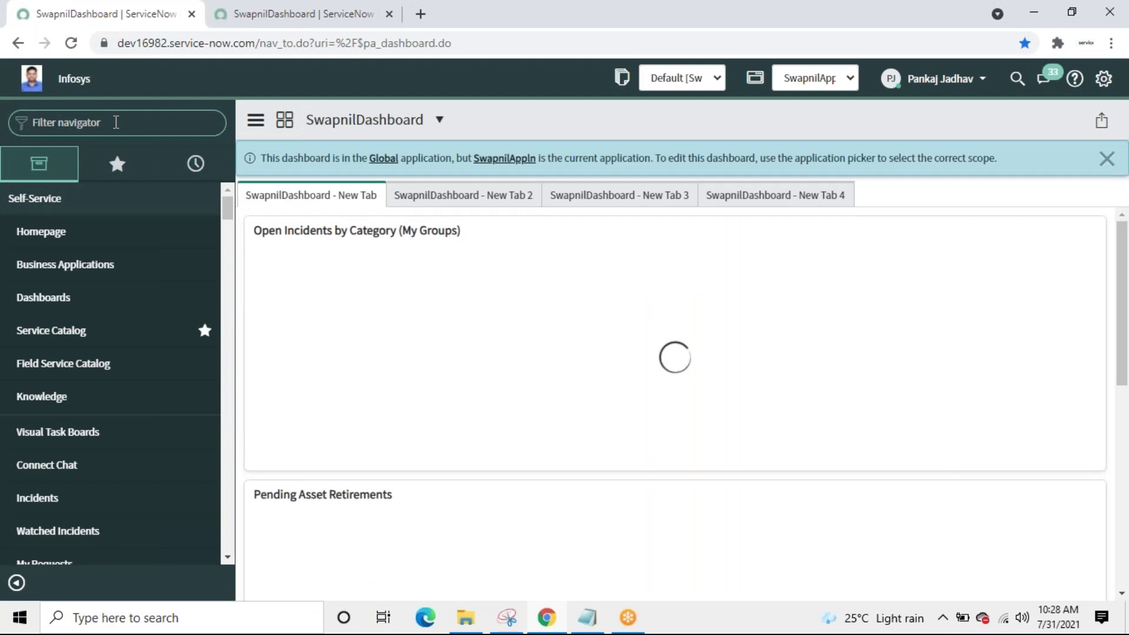
{"action": "type", "text": "swap"}
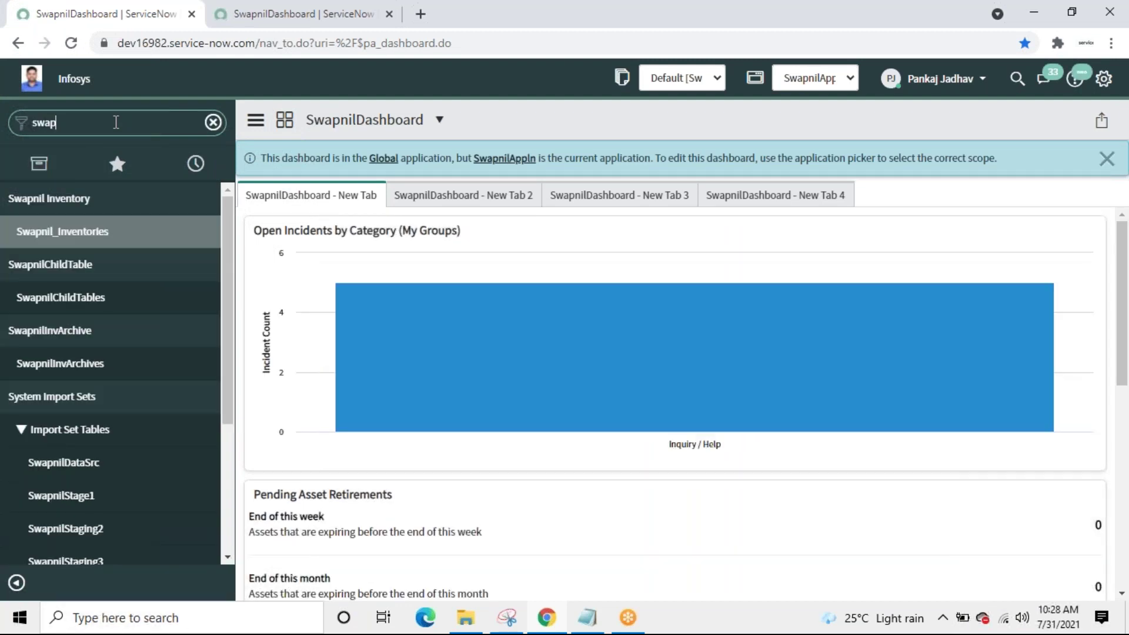
{"action": "left_click", "coordinate": [56, 238]}
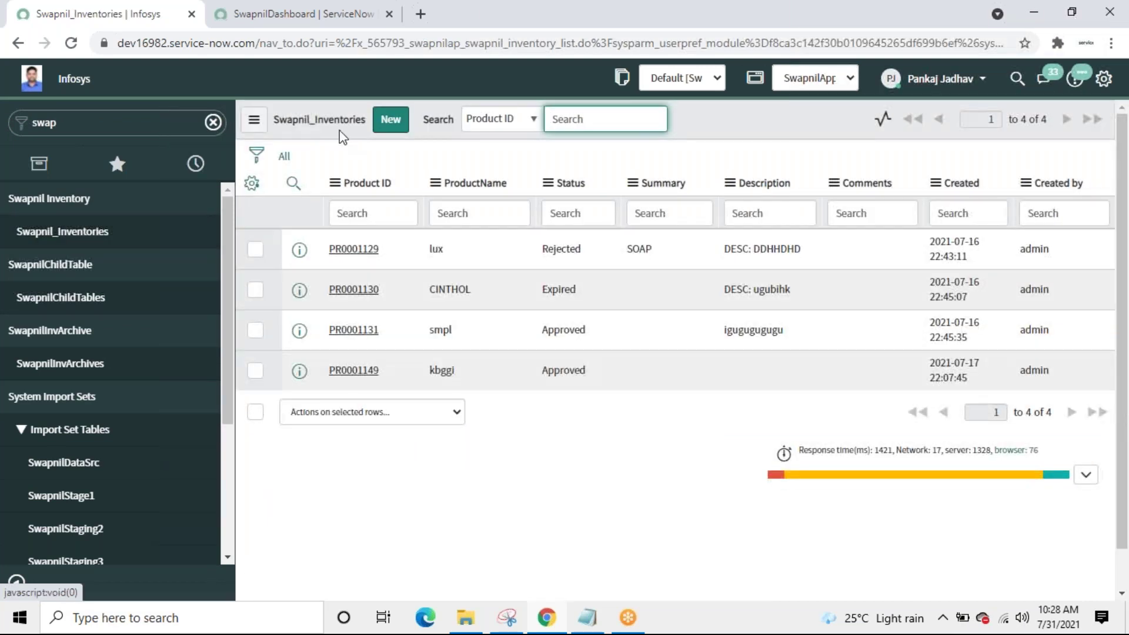
{"action": "left_click", "coordinate": [392, 124]}
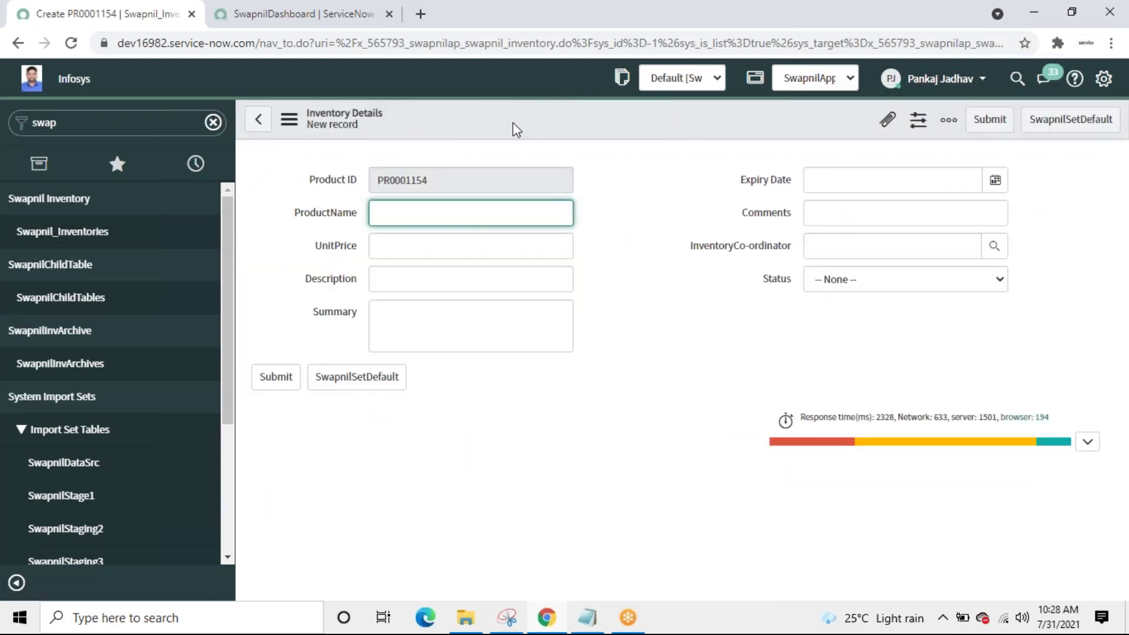
Step: Open the Swapnil_Inventory table definition from the form header and scroll to its Access Controls
{"action": "right_click", "coordinate": [513, 123]}
{"action": "mouse_move", "coordinate": [587, 157]}
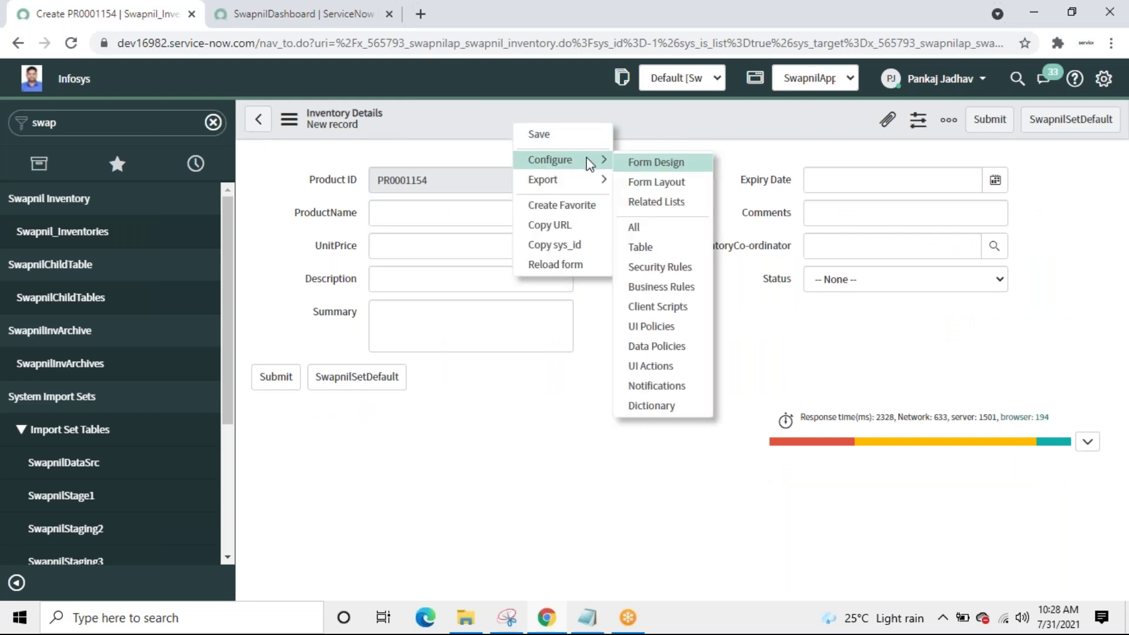
{"action": "left_click", "coordinate": [638, 247]}
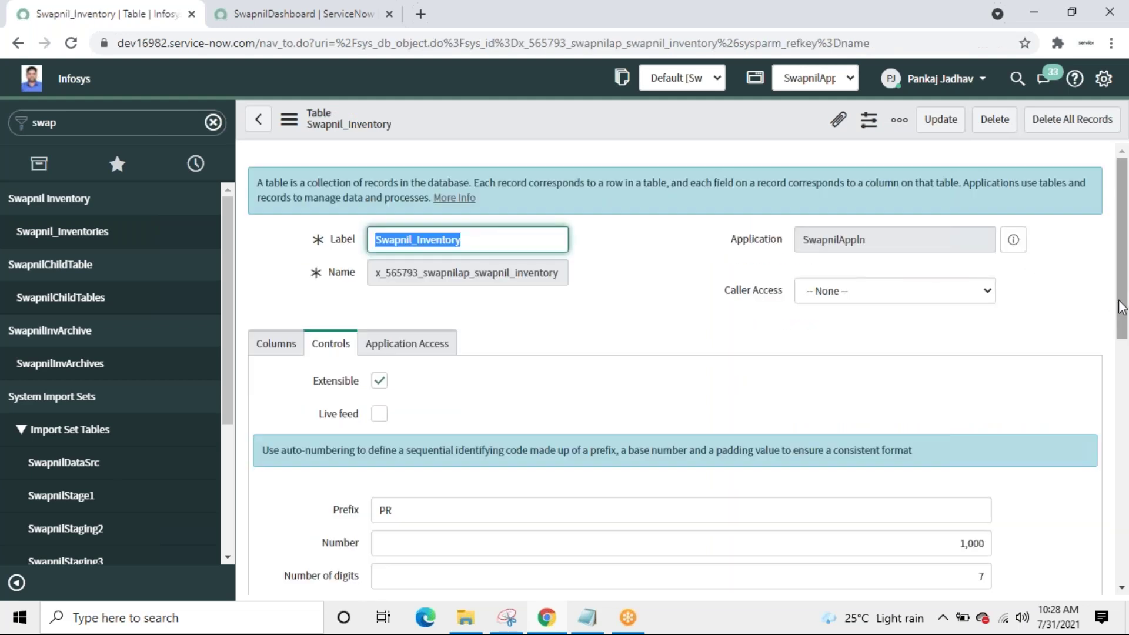
{"action": "scroll", "coordinate": [1123, 453], "scroll_direction": "down", "scroll_amount": 3}
{"action": "scroll", "coordinate": [1123, 453], "scroll_direction": "down", "scroll_amount": 10}
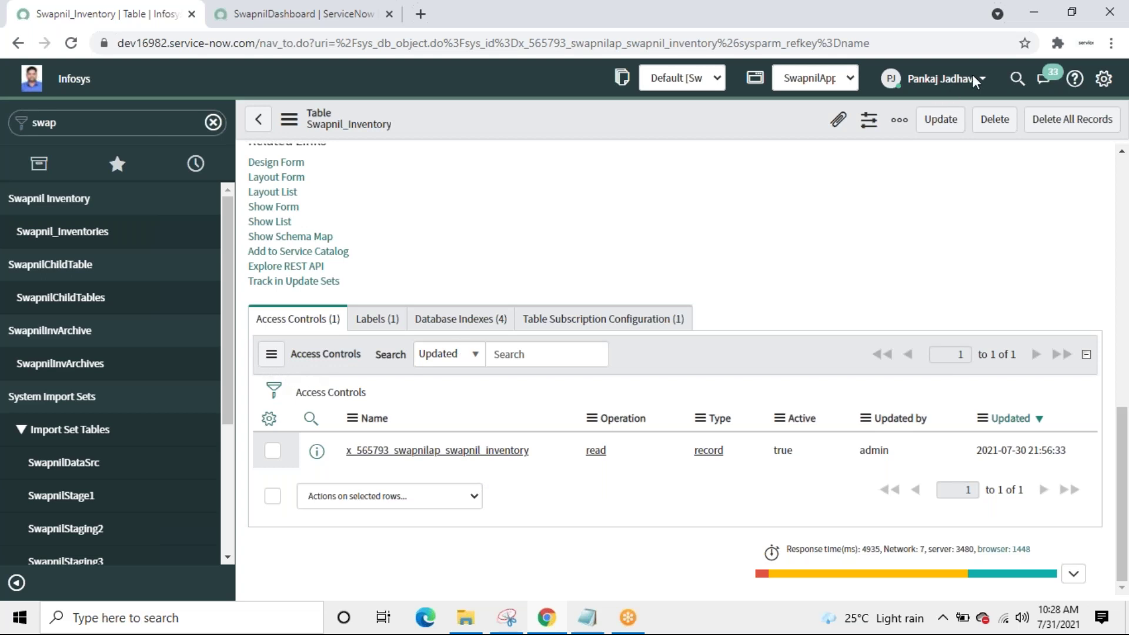
Step: Elevate the admin session to the security_admin role and return to the Access Controls list
{"action": "left_click", "coordinate": [935, 87]}
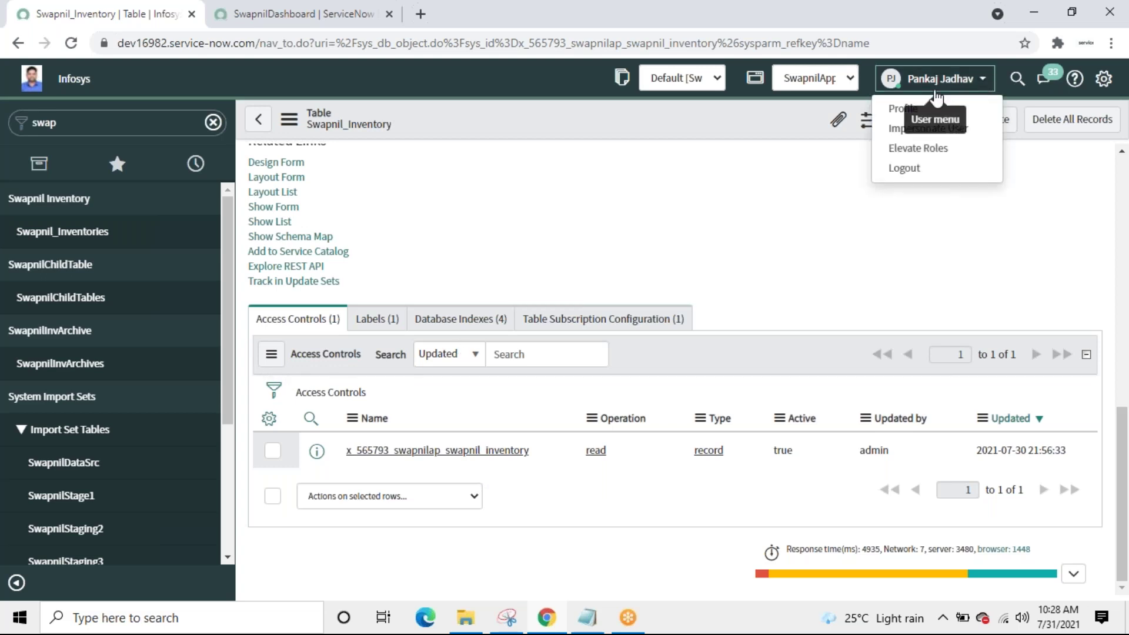
{"action": "left_click", "coordinate": [906, 147]}
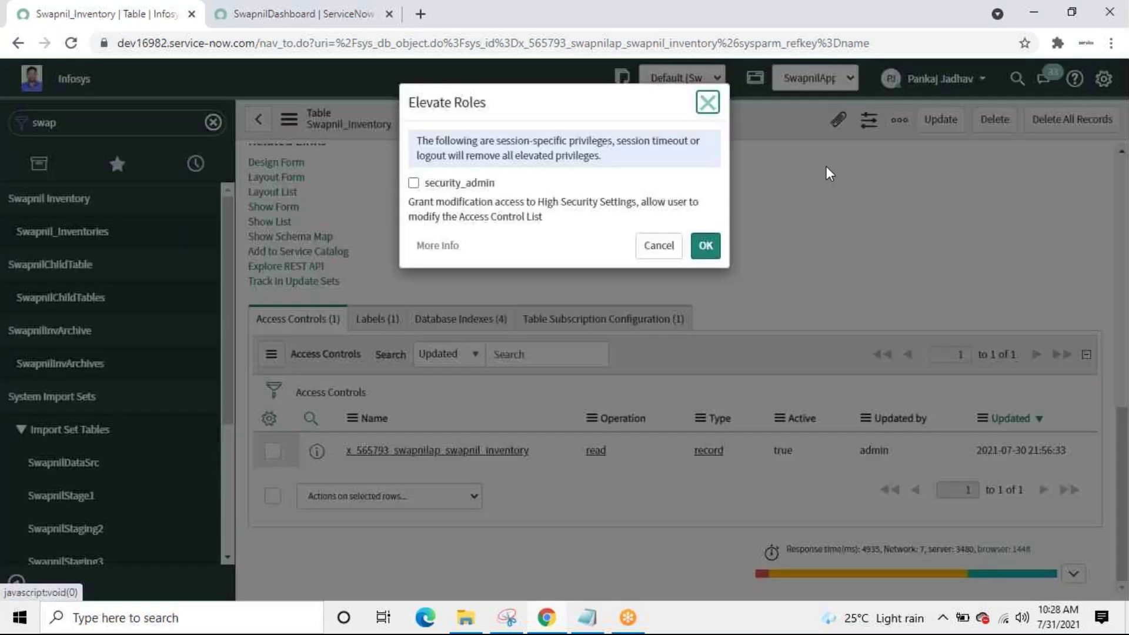
{"action": "left_click", "coordinate": [414, 183]}
{"action": "left_click", "coordinate": [706, 251]}
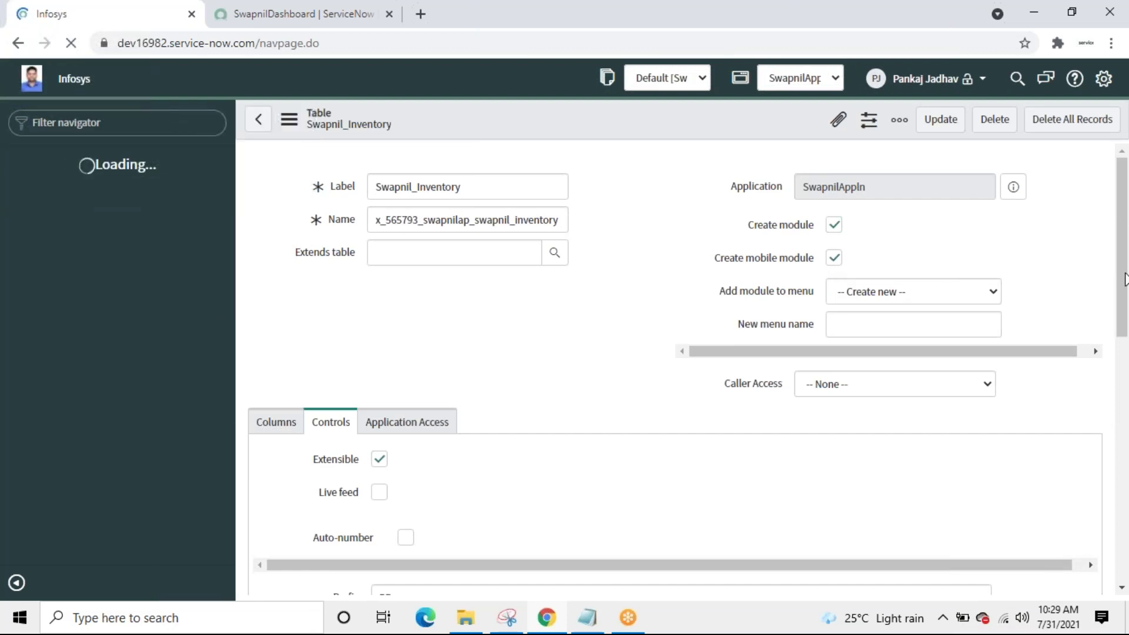
{"action": "scroll", "coordinate": [1114, 447], "scroll_direction": "down", "scroll_amount": 10}
{"action": "scroll", "coordinate": [1107, 489], "scroll_direction": "down", "scroll_amount": 3}
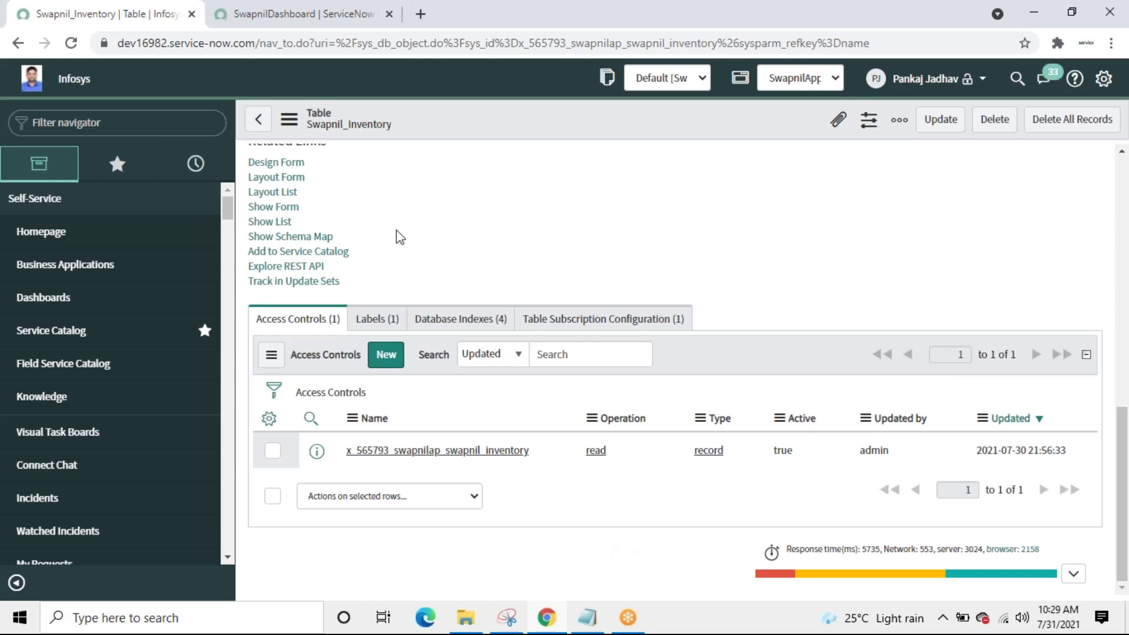
Step: In the SwapnilDashboard tab, find 'role' in the navigator and open the Roles list
{"action": "left_click", "coordinate": [292, 18]}
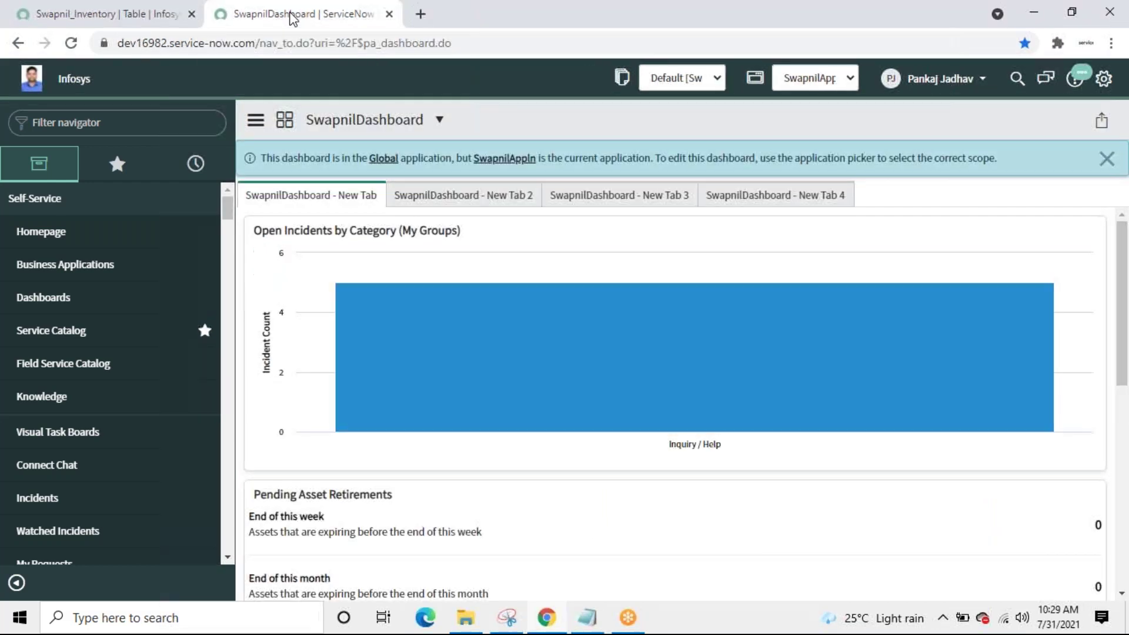
{"action": "left_click", "coordinate": [145, 114]}
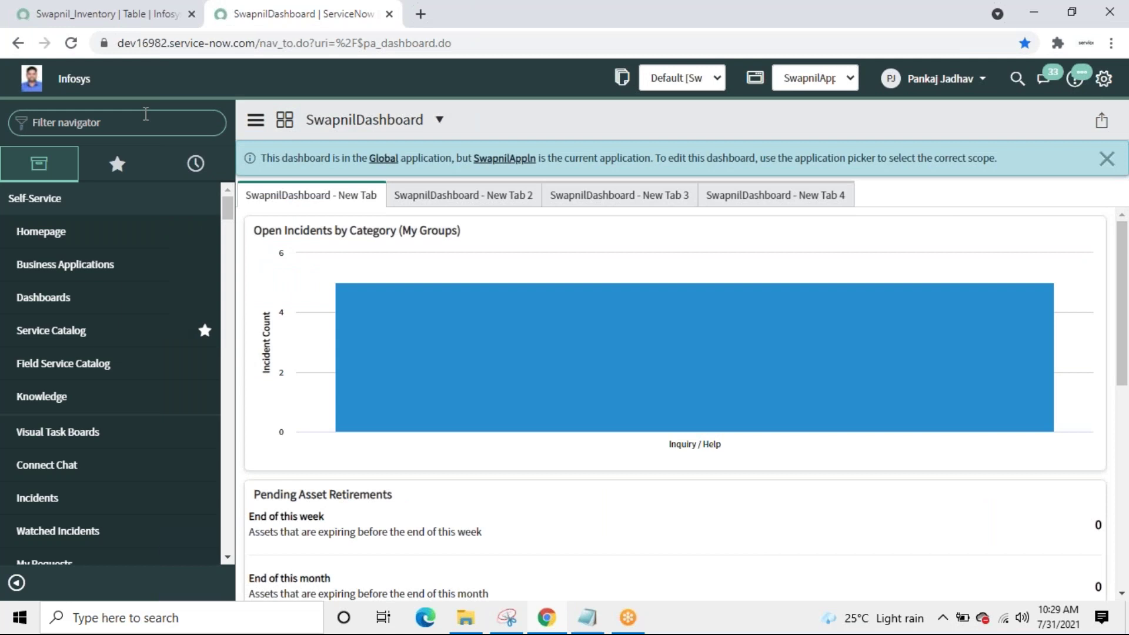
{"action": "type", "text": "role"}
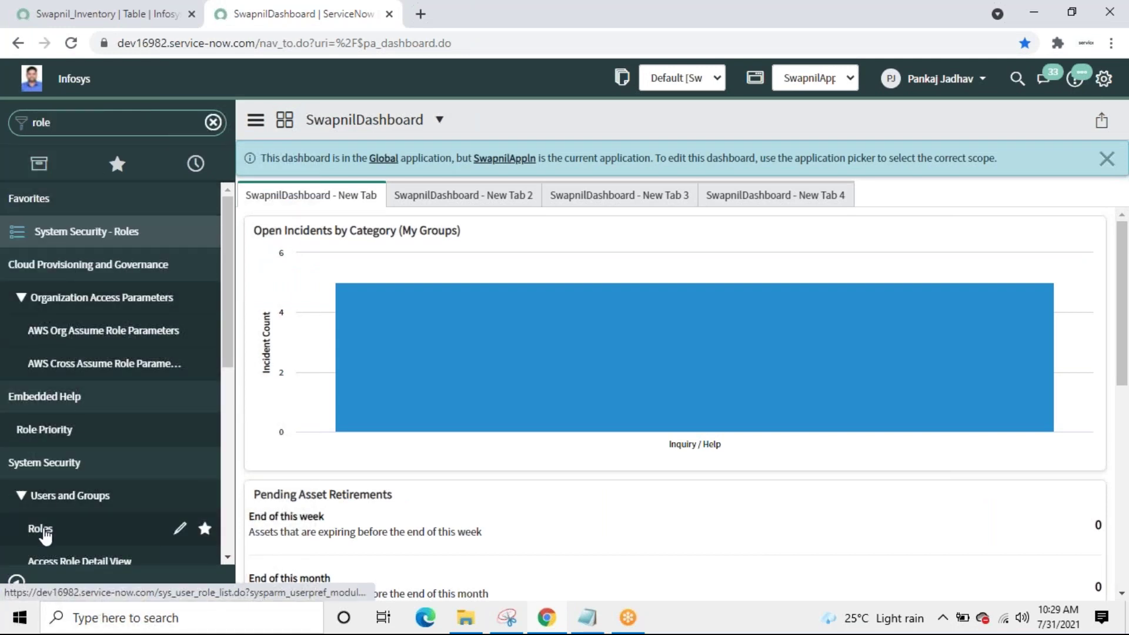
{"action": "left_click", "coordinate": [44, 532]}
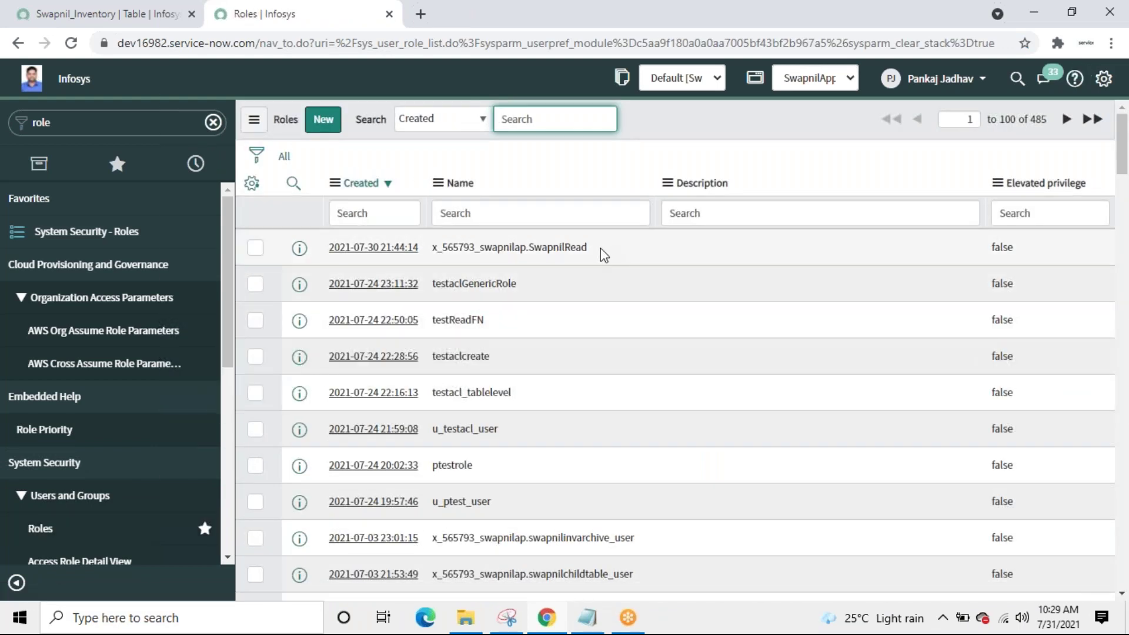
Step: Create a new role with suffix x_565793_swapnilap.SwapnilReadALL, copied from SwapnilRead plus 'ALL'
{"action": "left_click_drag", "start_coordinate": [604, 254], "coordinate": [427, 247]}
{"action": "key", "text": "ctrl+c"}
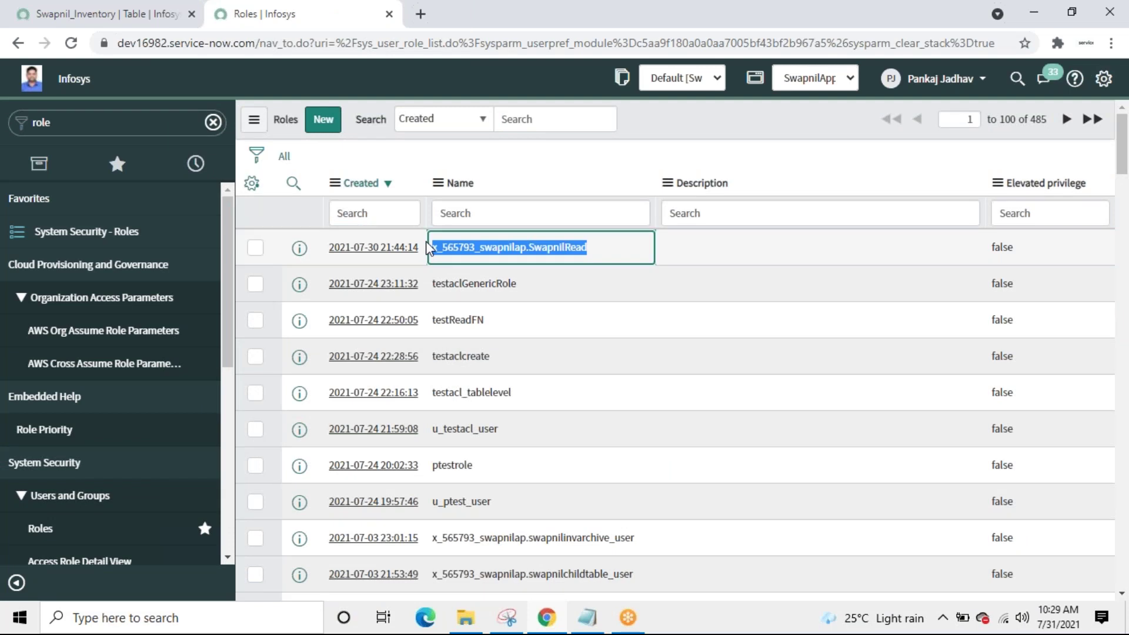
{"action": "left_click", "coordinate": [323, 121]}
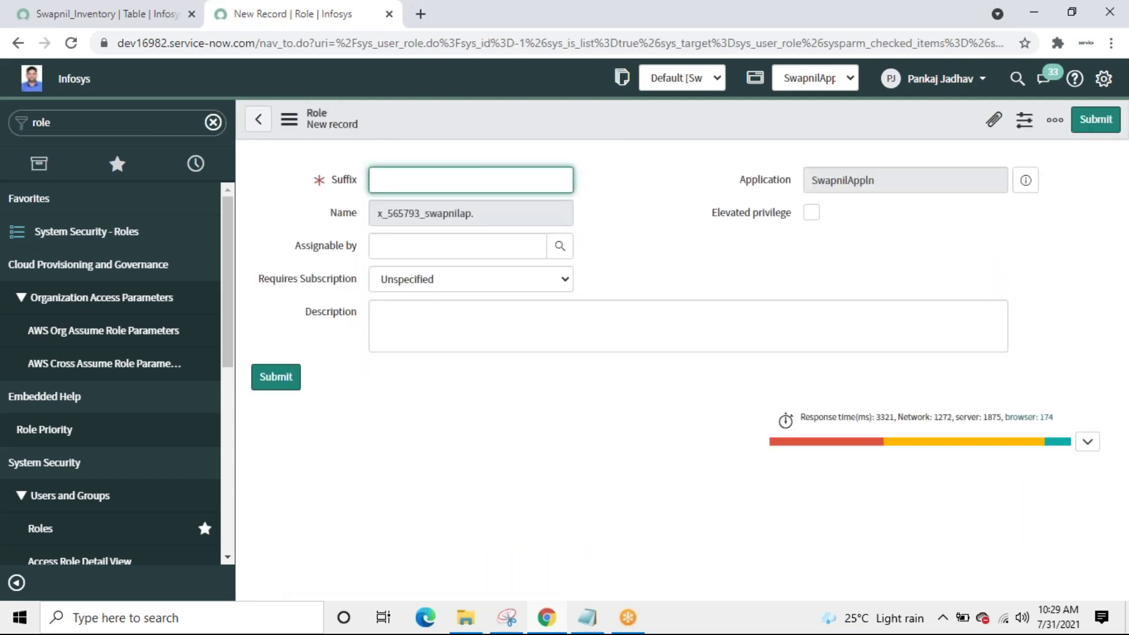
{"action": "key", "text": "ctrl+v"}
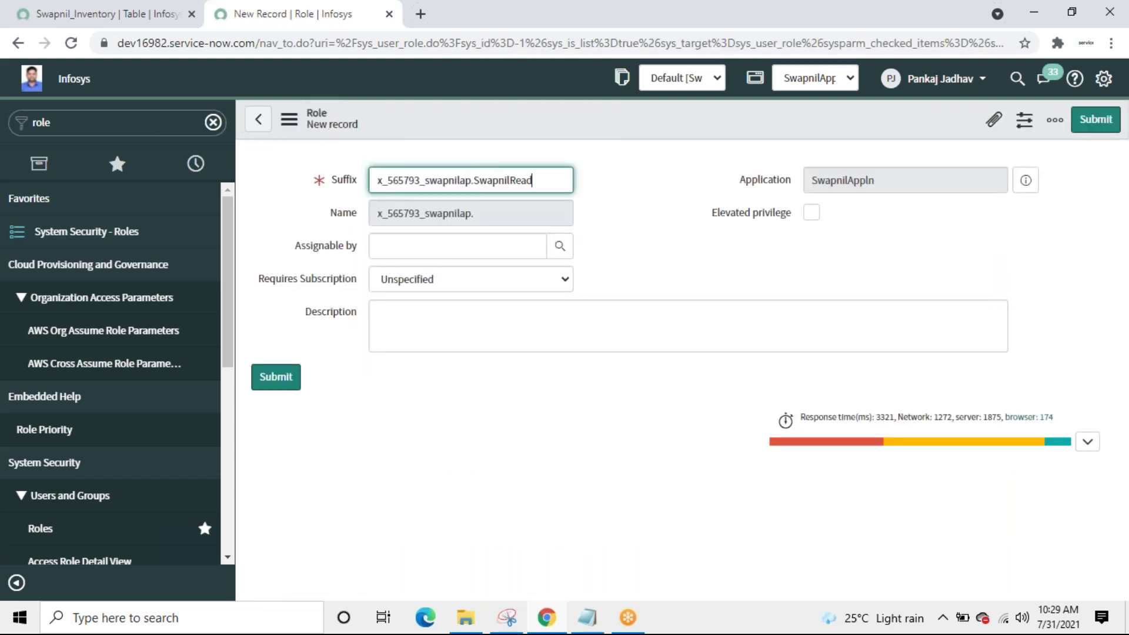
{"action": "type", "text": "ALL"}
{"action": "left_click", "coordinate": [288, 383]}
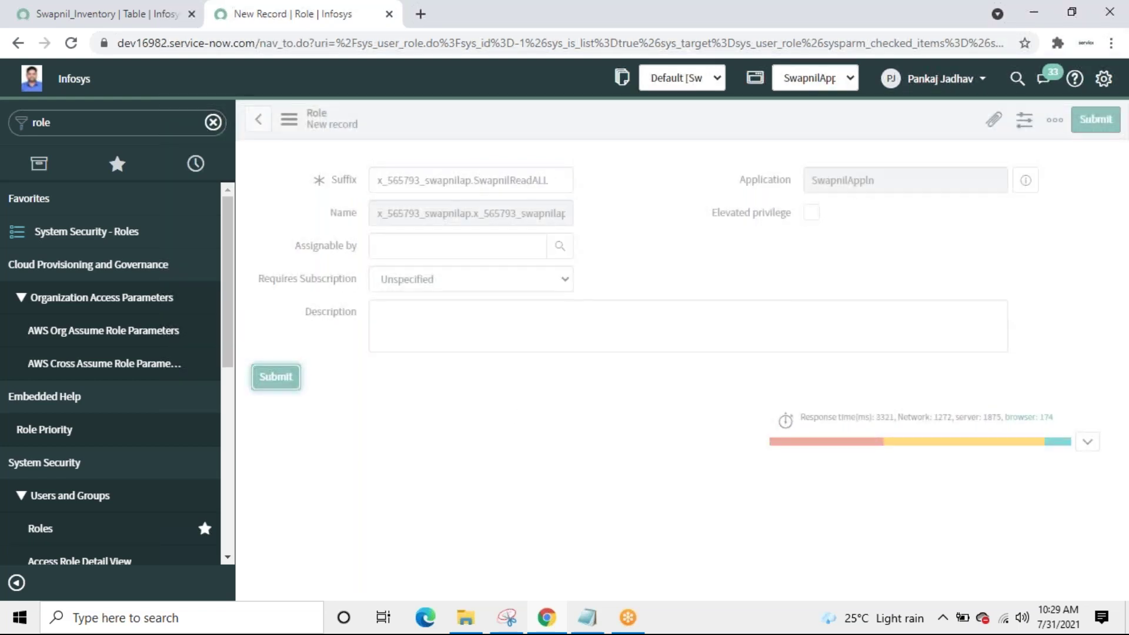
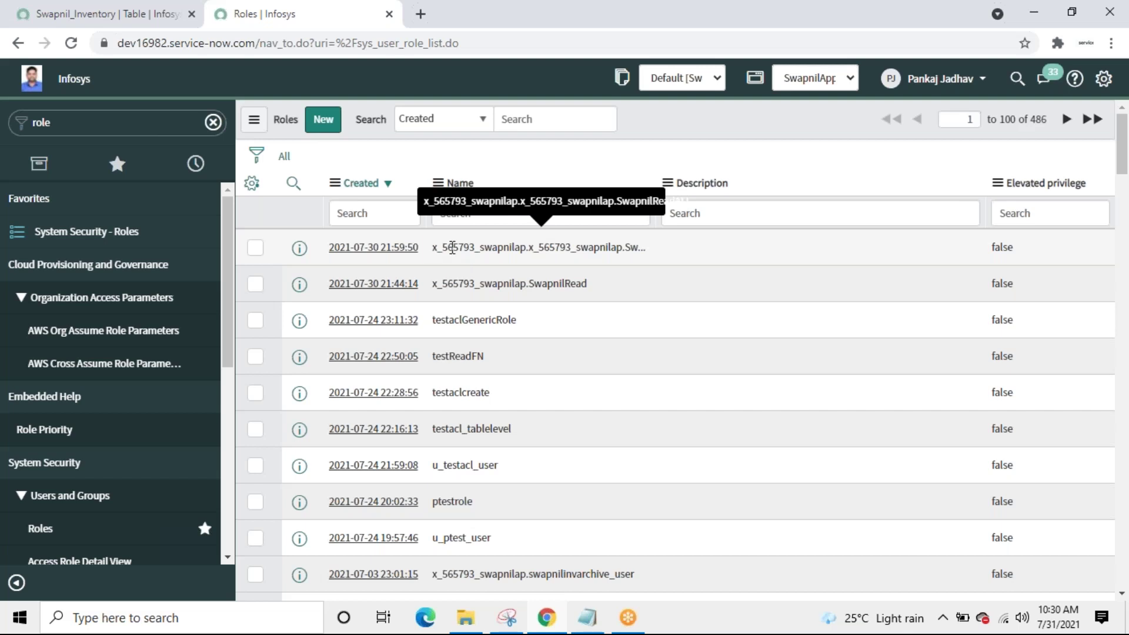
Step: Copy the role name x_565793_swapnilap.x_565793_swapnilap.SwapnilReadALL into the Notepad notes, then return to the Roles list
{"action": "double_click", "coordinate": [452, 247]}
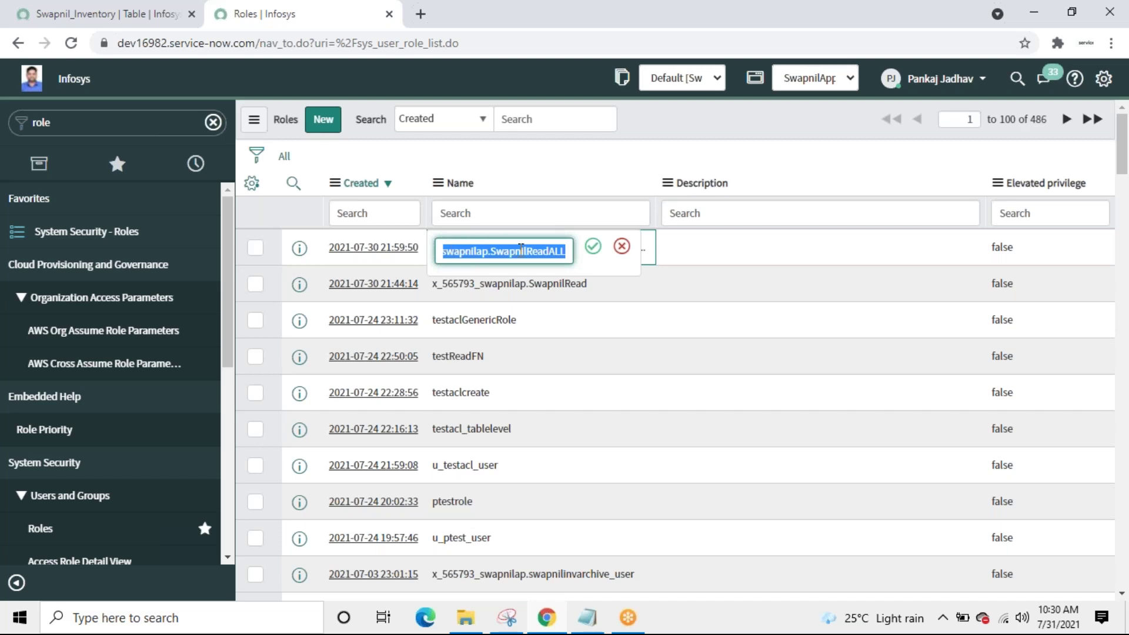
{"action": "left_click", "coordinate": [621, 246]}
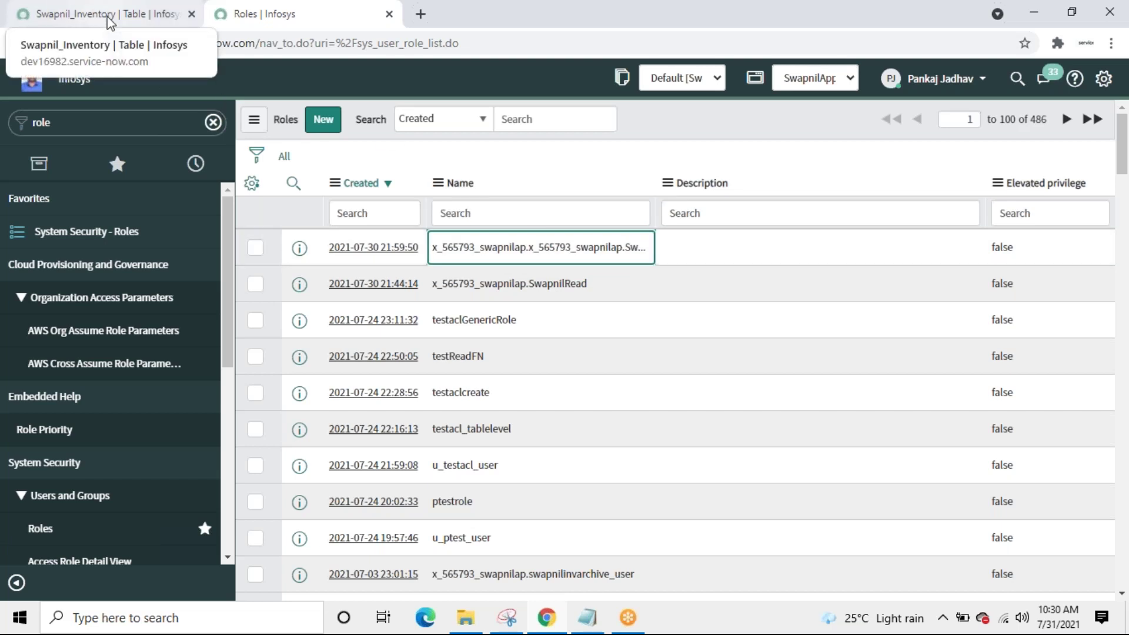
{"action": "left_click", "coordinate": [110, 17]}
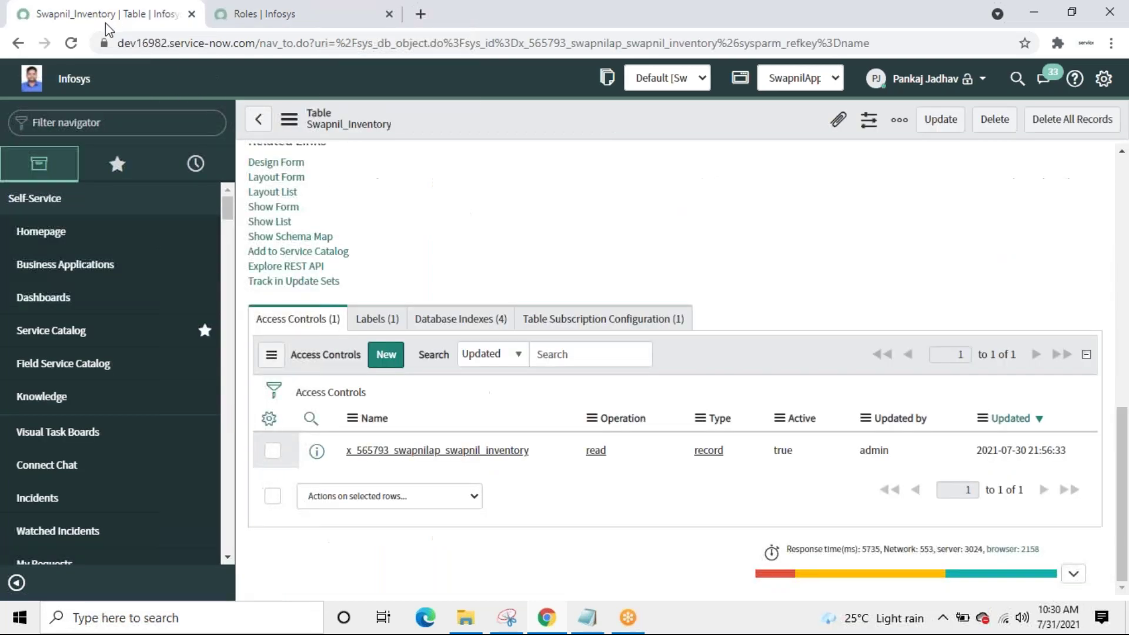
{"action": "left_click", "coordinate": [286, 15]}
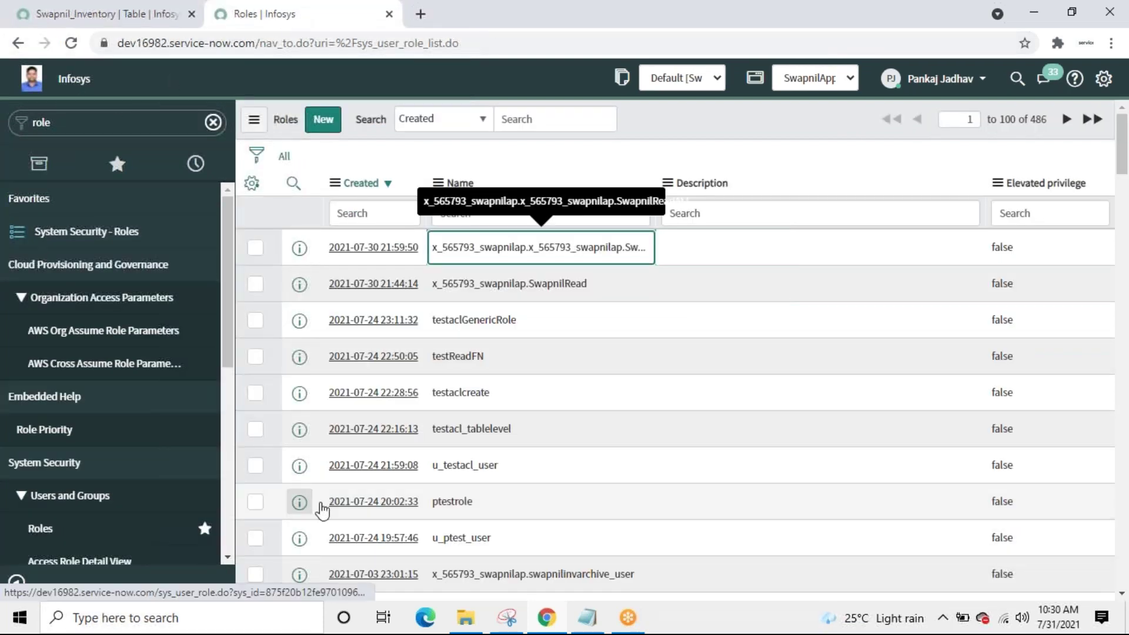
{"action": "left_click", "coordinate": [587, 617]}
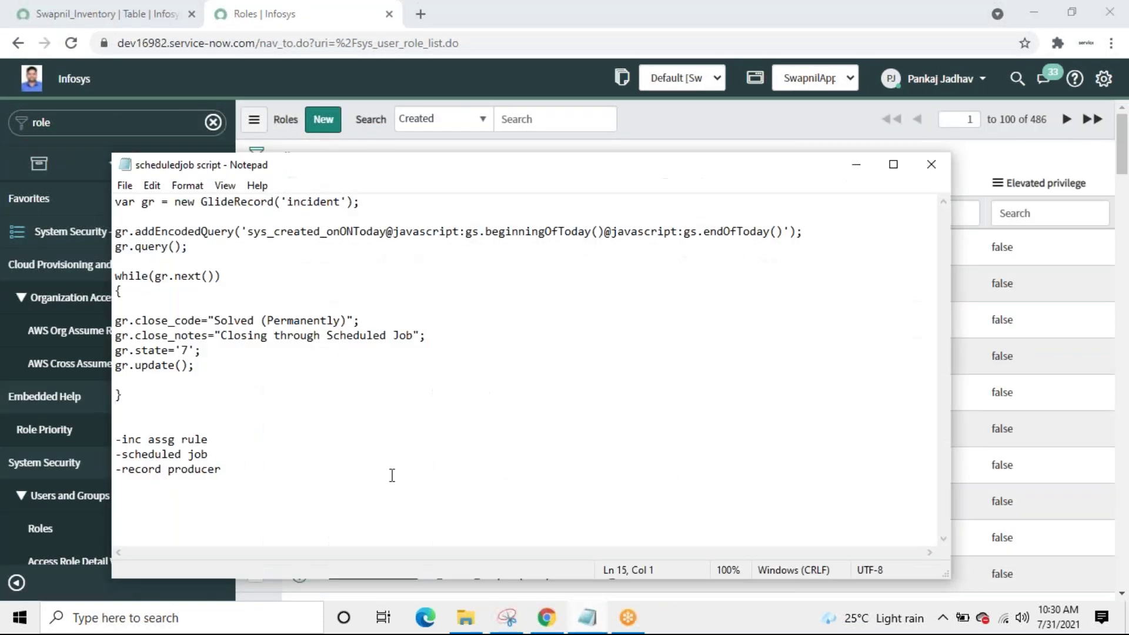
{"action": "type", "text": "x_565793_swapnilap.x_565793_swapnilap.SwapnilReadALL"}
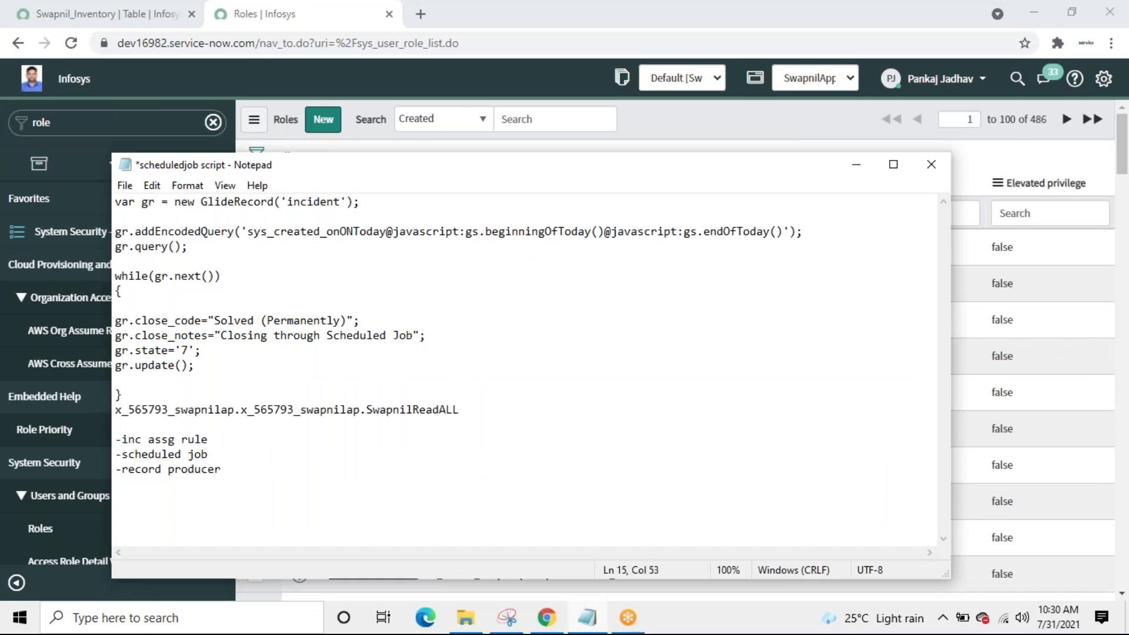
{"action": "left_click", "coordinate": [859, 165]}
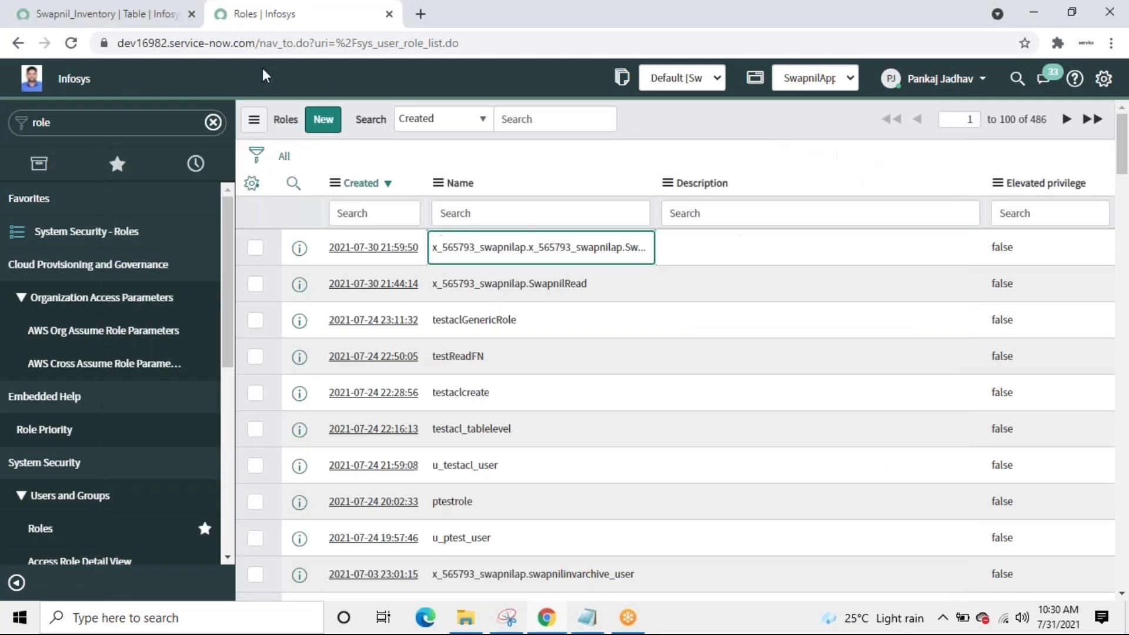
{"action": "left_click", "coordinate": [93, 119]}
Step: Open the Users list from Organization > Users via the USERS navigator filter
{"action": "type", "text": "USER"}
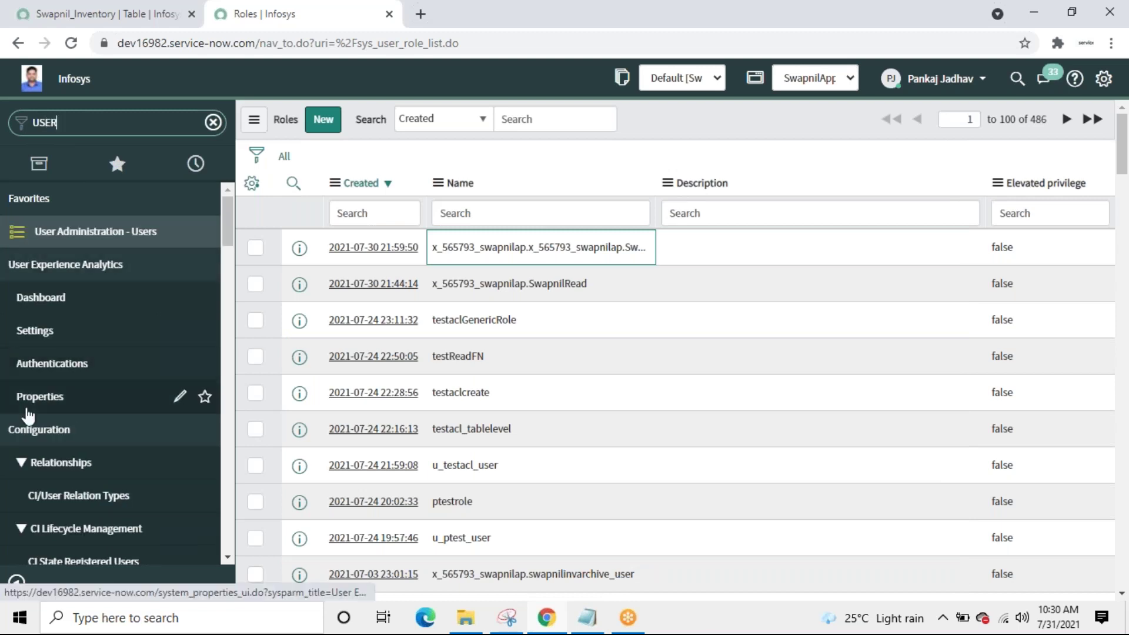
{"action": "type", "text": "S"}
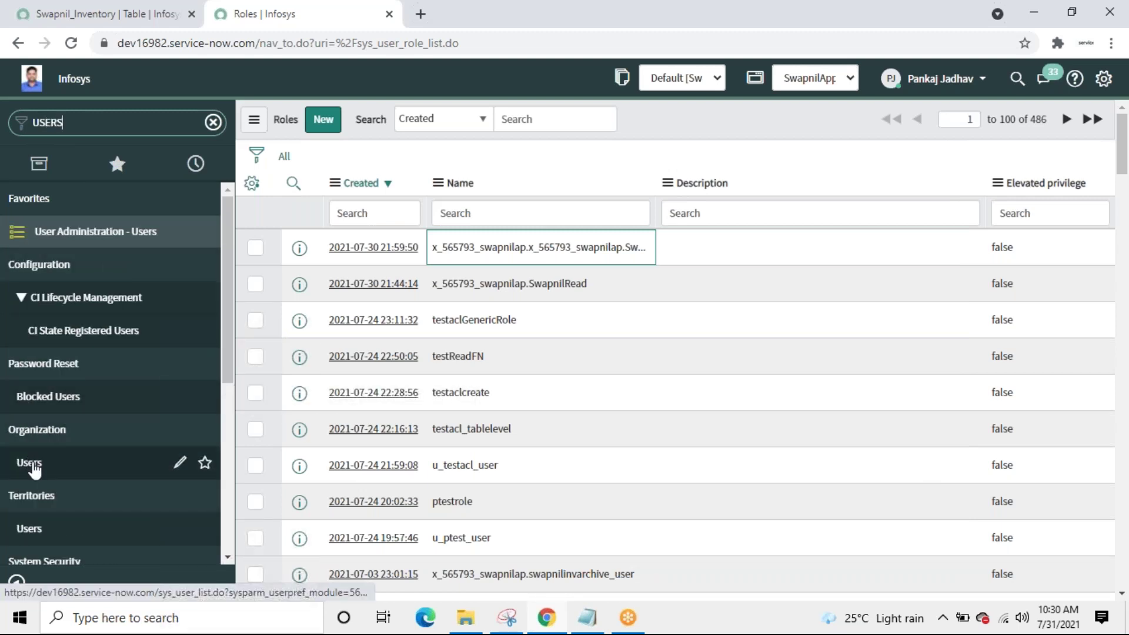
{"action": "left_click", "coordinate": [34, 464]}
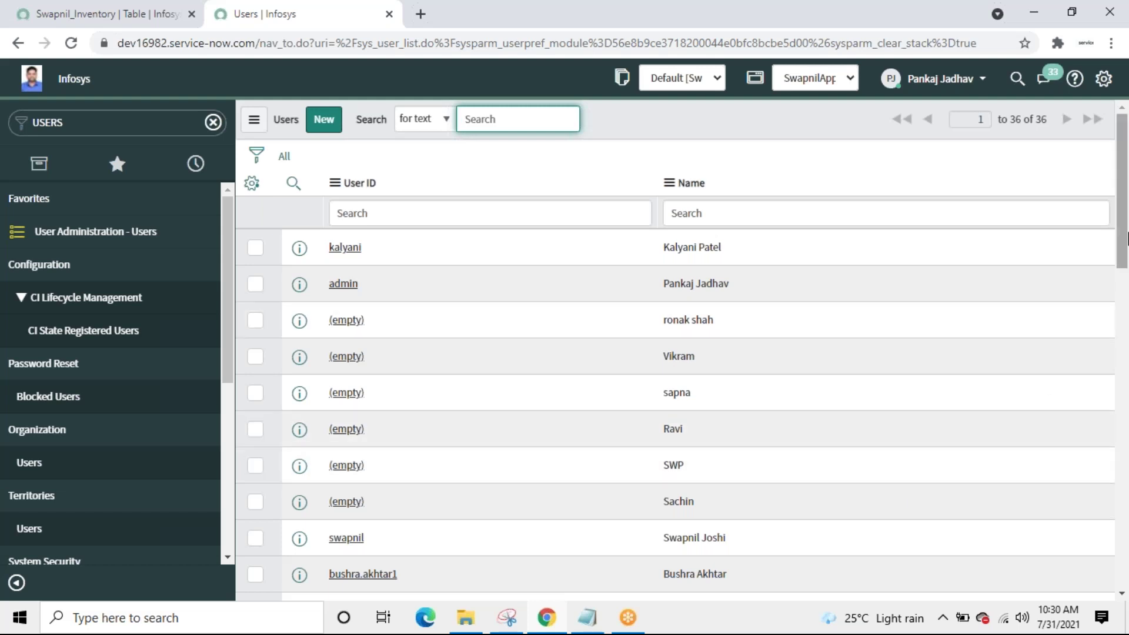
{"action": "scroll", "coordinate": [1124, 242], "scroll_direction": "down", "scroll_amount": 3}
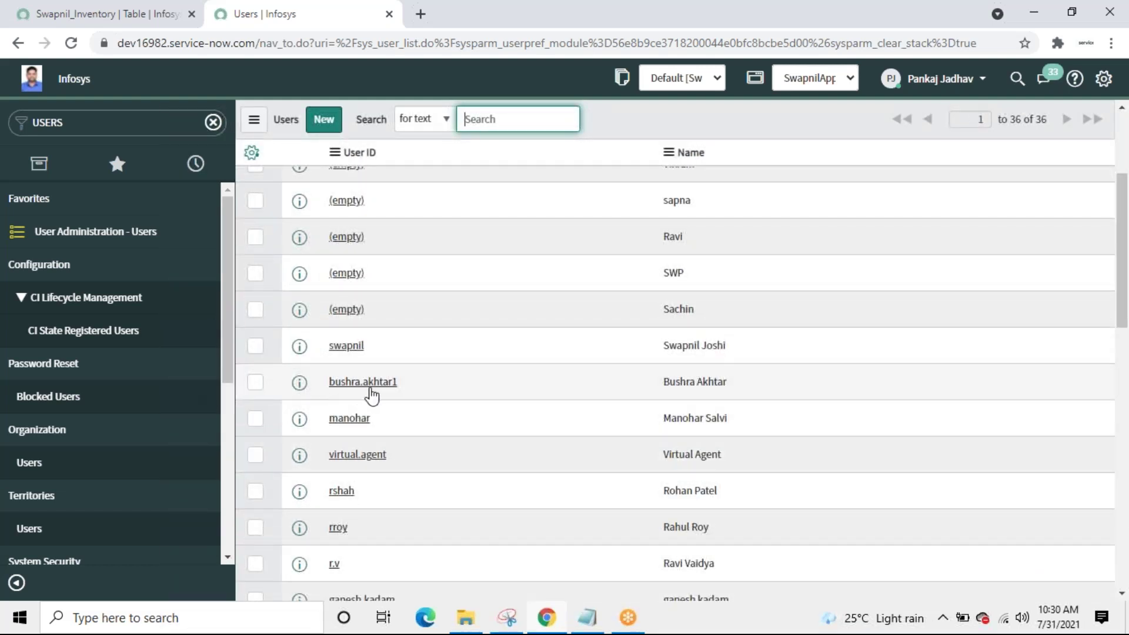
Step: Check one user's record, which has five active roles including admin, and return to the Users list
{"action": "left_click", "coordinate": [388, 385]}
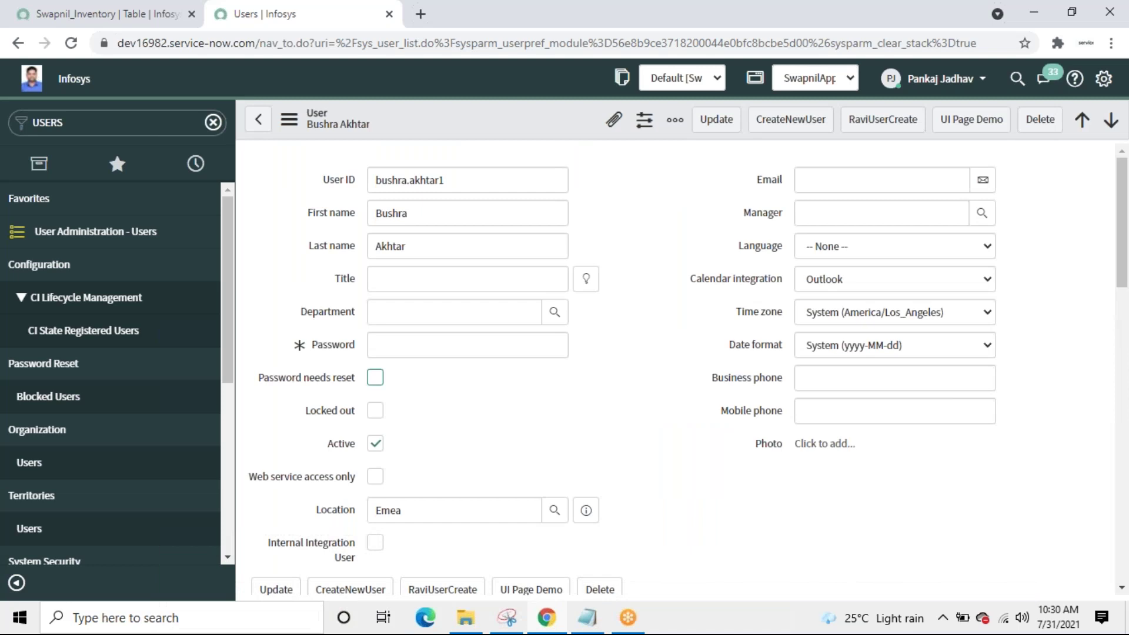
{"action": "left_click_drag", "start_coordinate": [1124, 312], "coordinate": [1126, 520]}
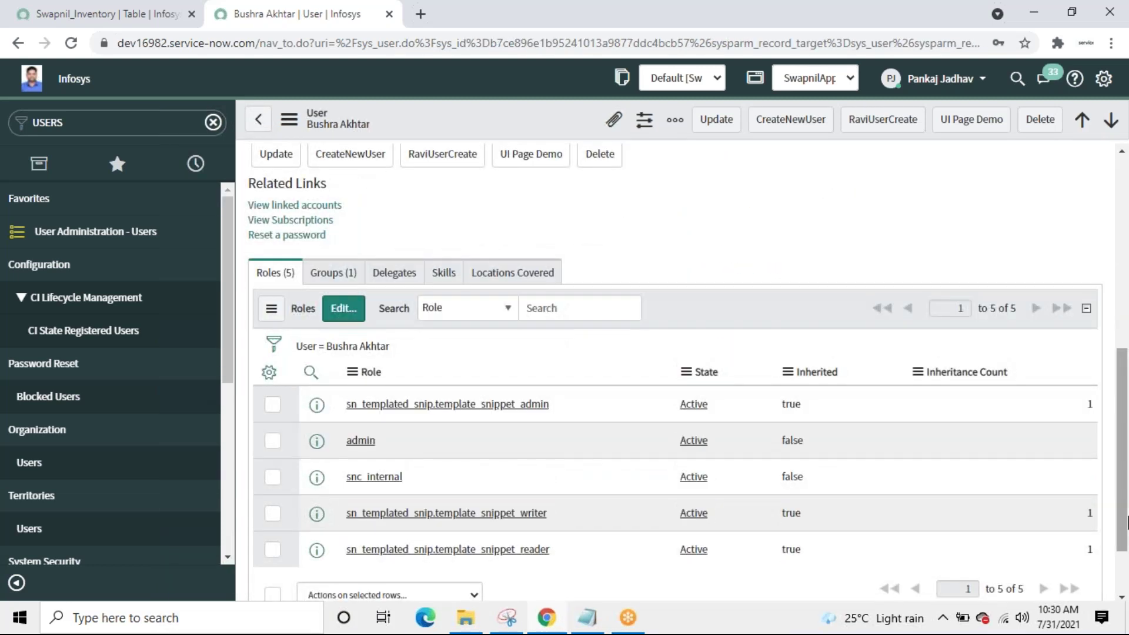
{"action": "left_click", "coordinate": [258, 120]}
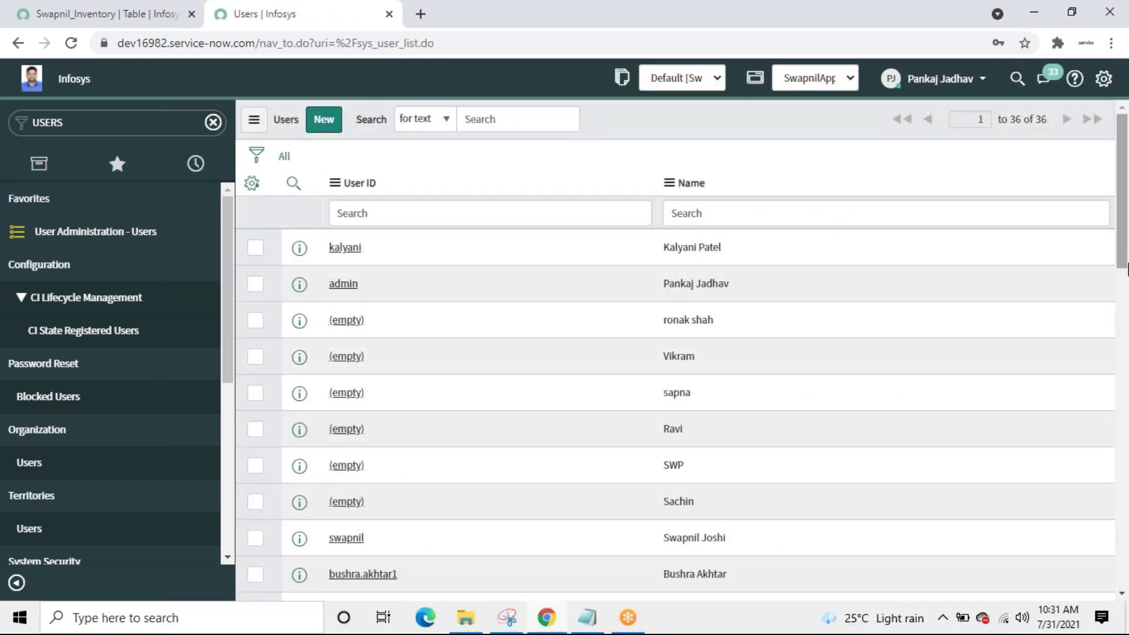
{"action": "scroll", "coordinate": [640, 353], "scroll_direction": "down", "scroll_amount": 4}
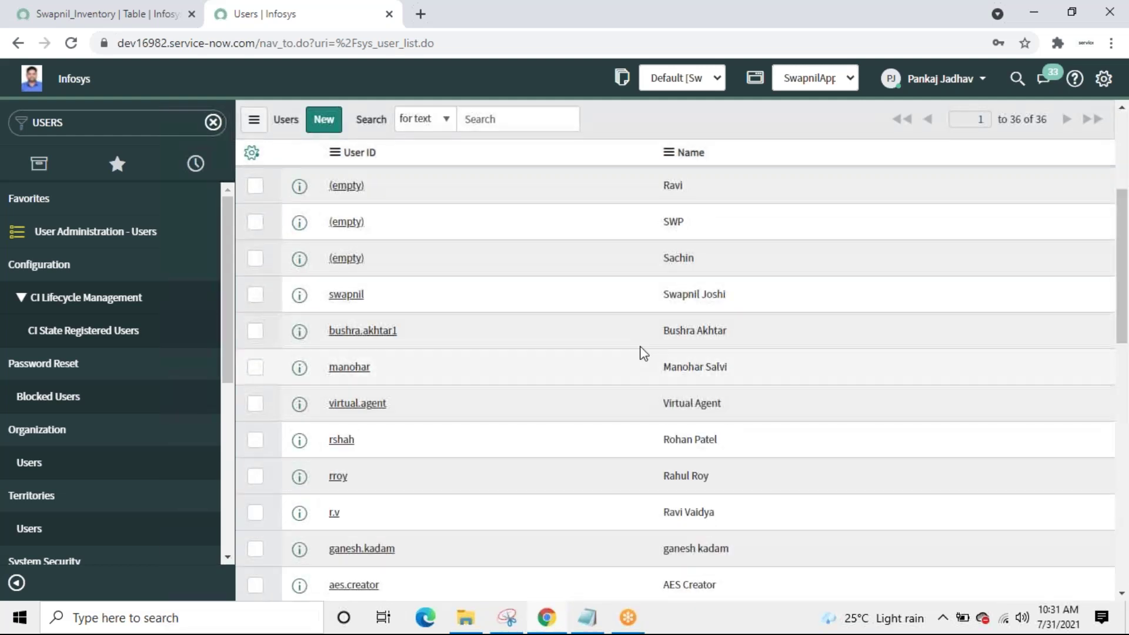
Step: Add the SwapnilReadALL role to the target user alongside snc_internal and save
{"action": "left_click", "coordinate": [359, 297]}
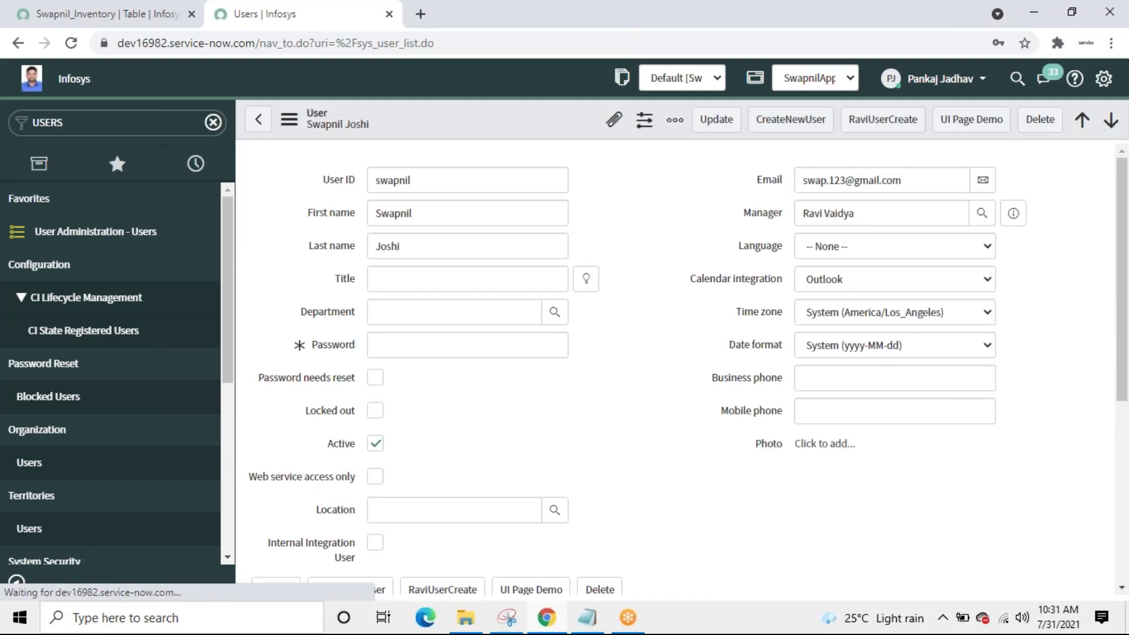
{"action": "left_click_drag", "start_coordinate": [1123, 358], "coordinate": [1124, 574]}
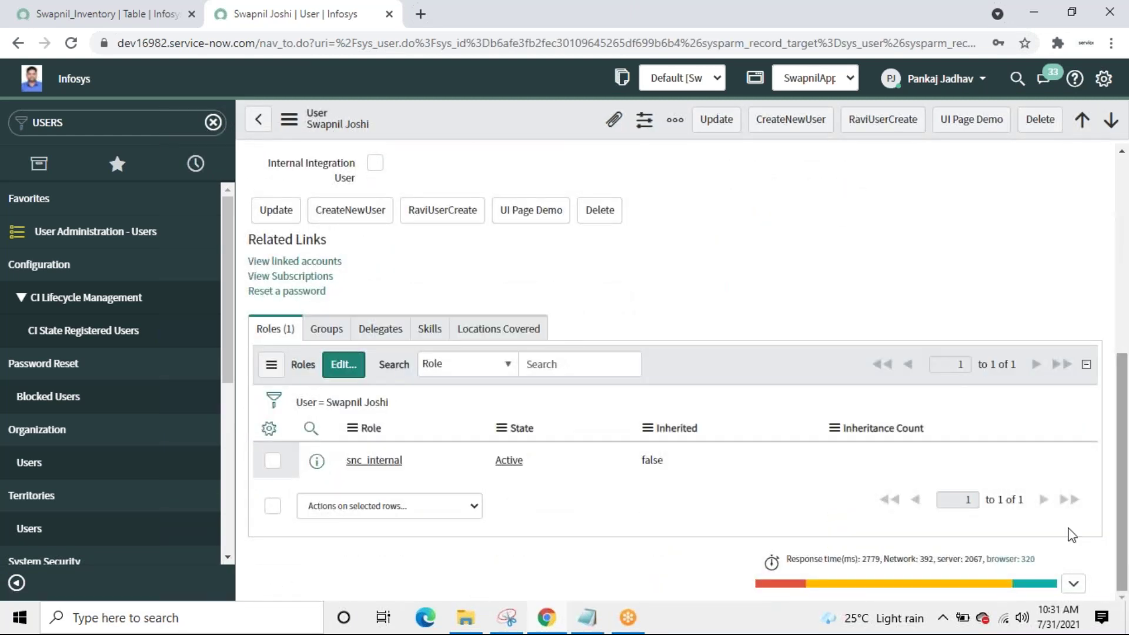
{"action": "left_click", "coordinate": [341, 370]}
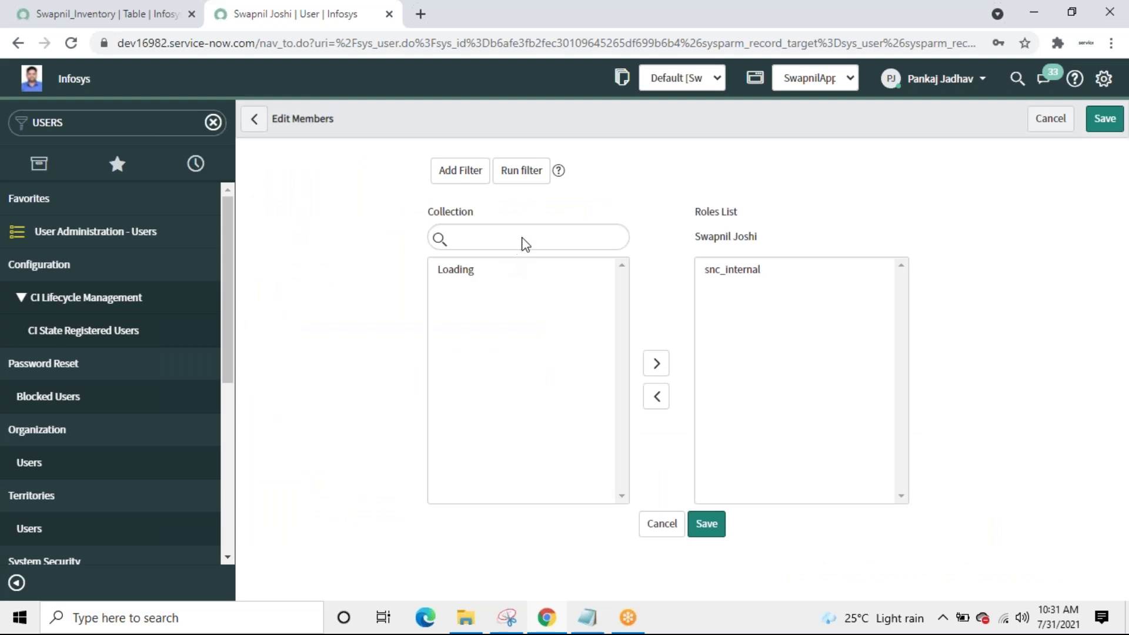
{"action": "left_click", "coordinate": [503, 313]}
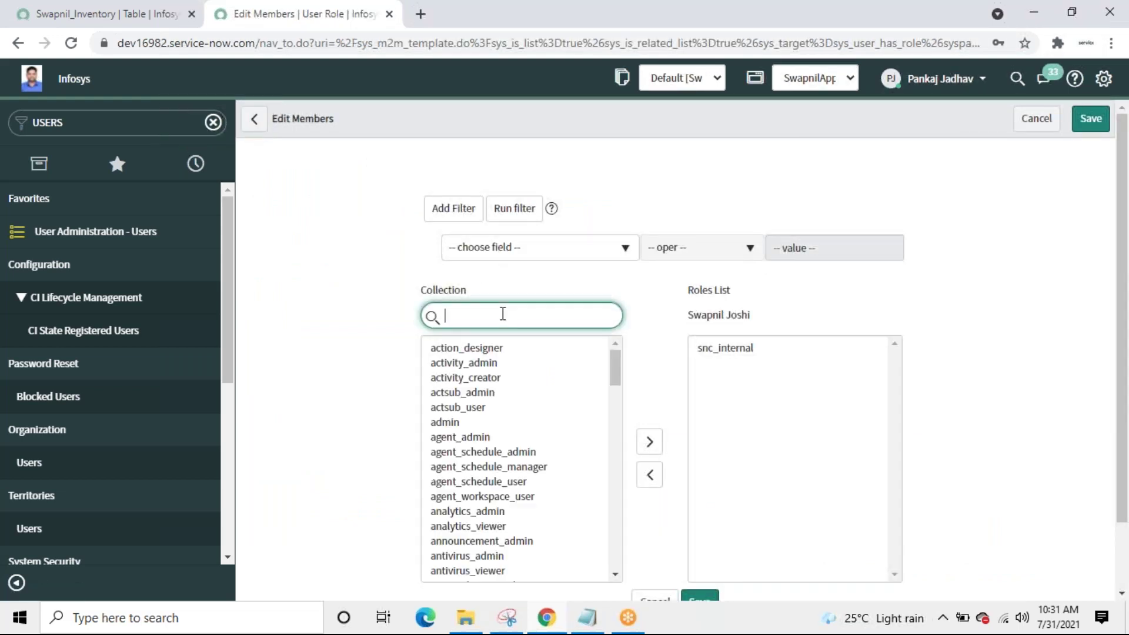
{"action": "type", "text": "_565793_swapnilap.SwapnilReadALL"}
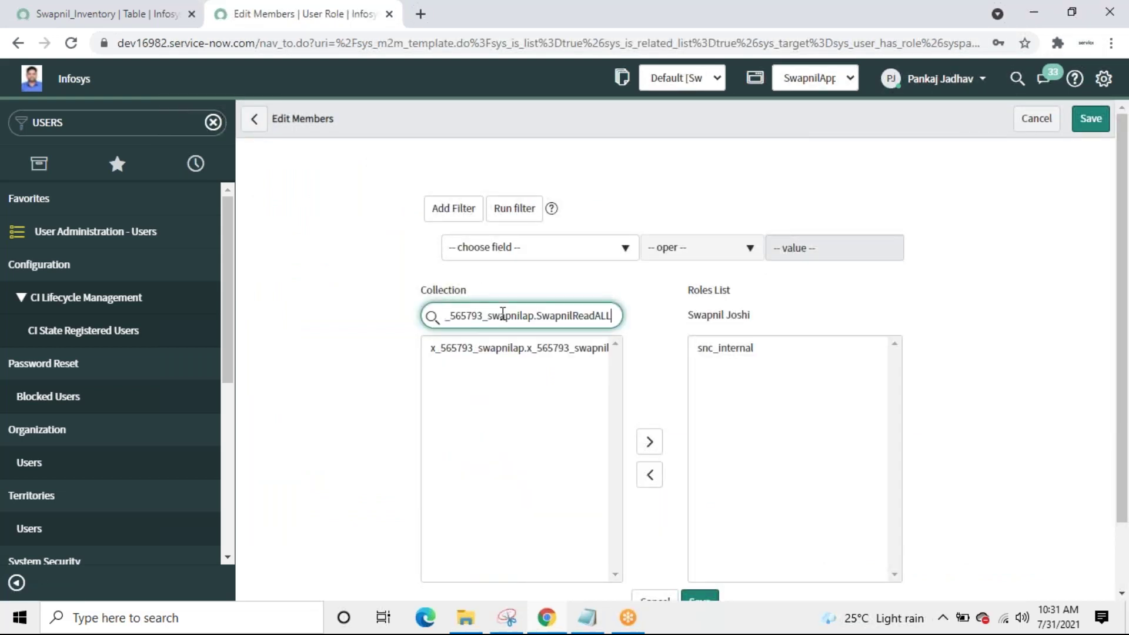
{"action": "double_click", "coordinate": [498, 352]}
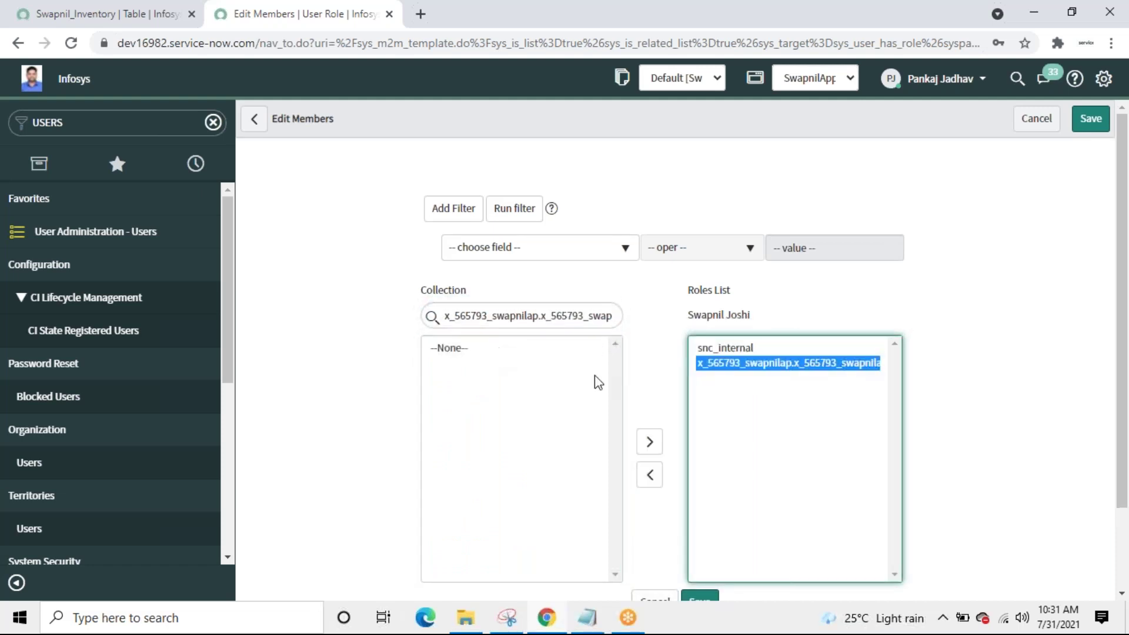
{"action": "scroll", "coordinate": [1124, 475], "scroll_direction": "down", "scroll_amount": 1}
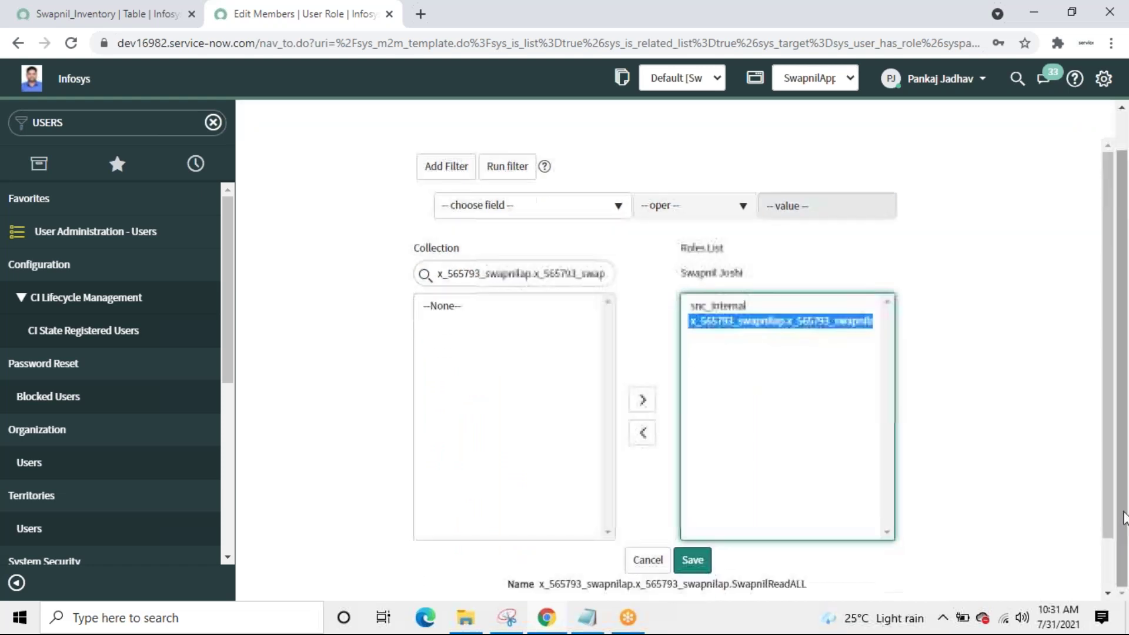
{"action": "left_click", "coordinate": [693, 561]}
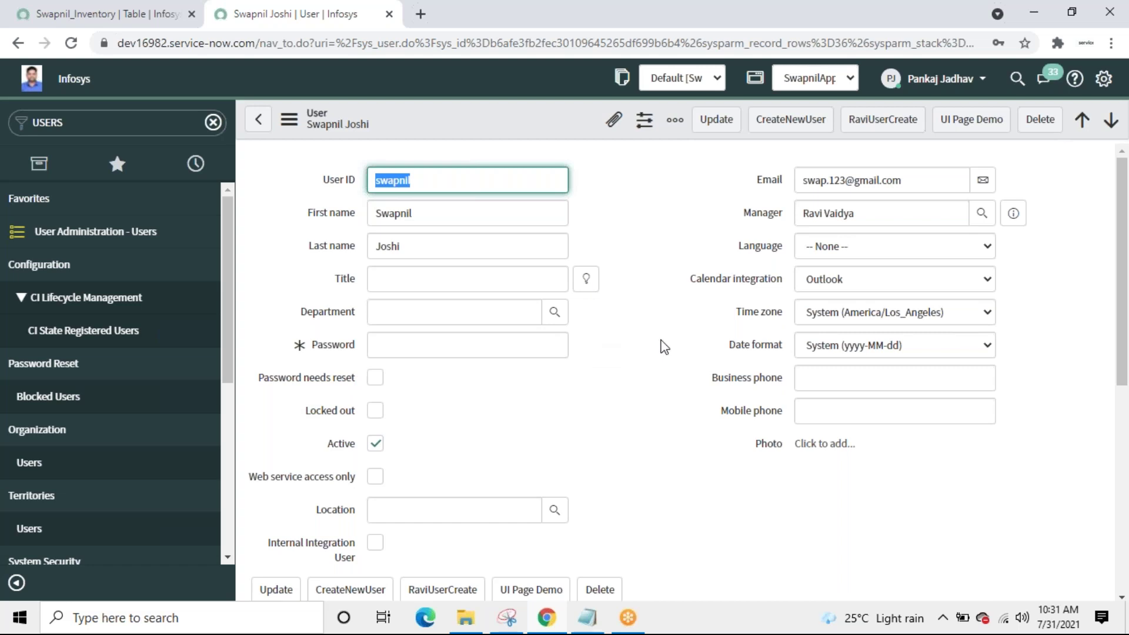
Step: Impersonate the user holding the new role, found by searching 'SWA'
{"action": "left_click", "coordinate": [986, 85]}
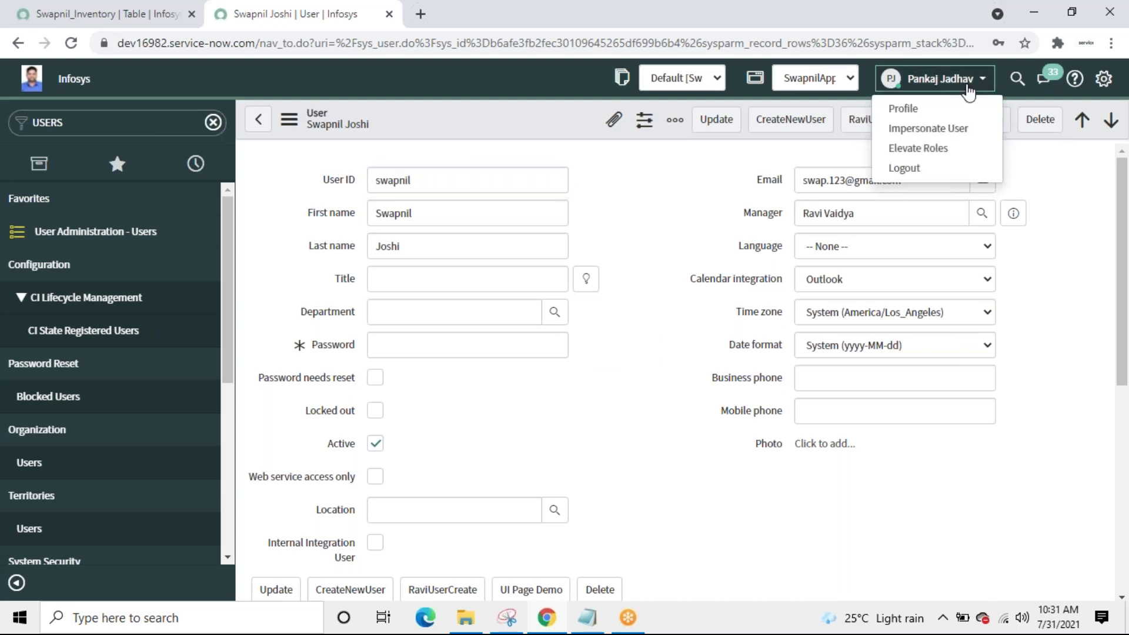
{"action": "left_click", "coordinate": [910, 129]}
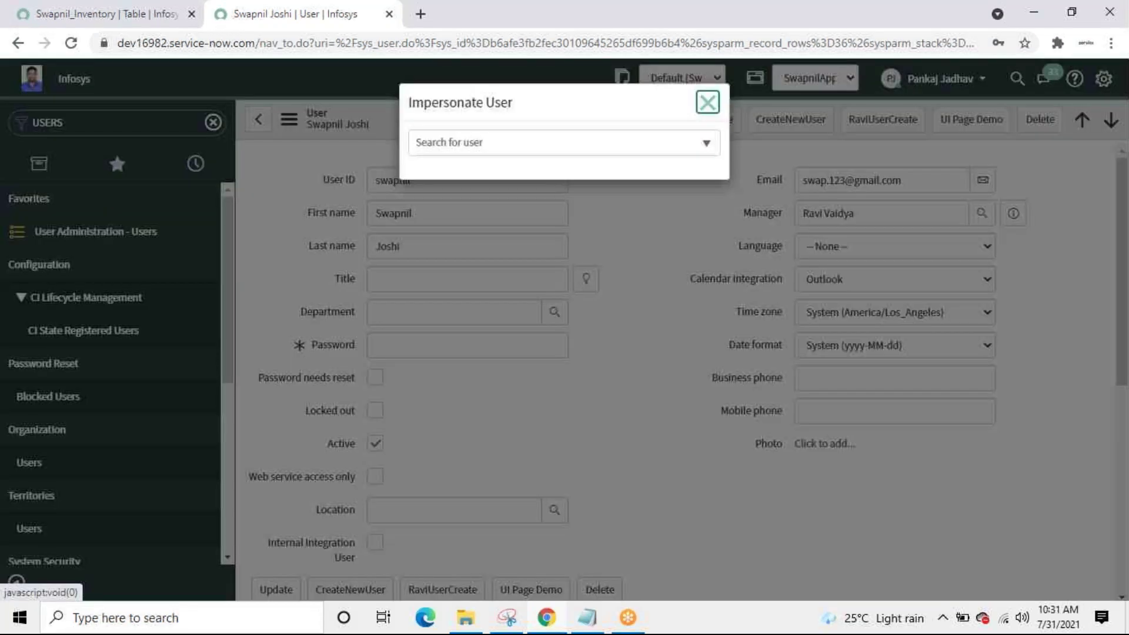
{"action": "left_click", "coordinate": [532, 147]}
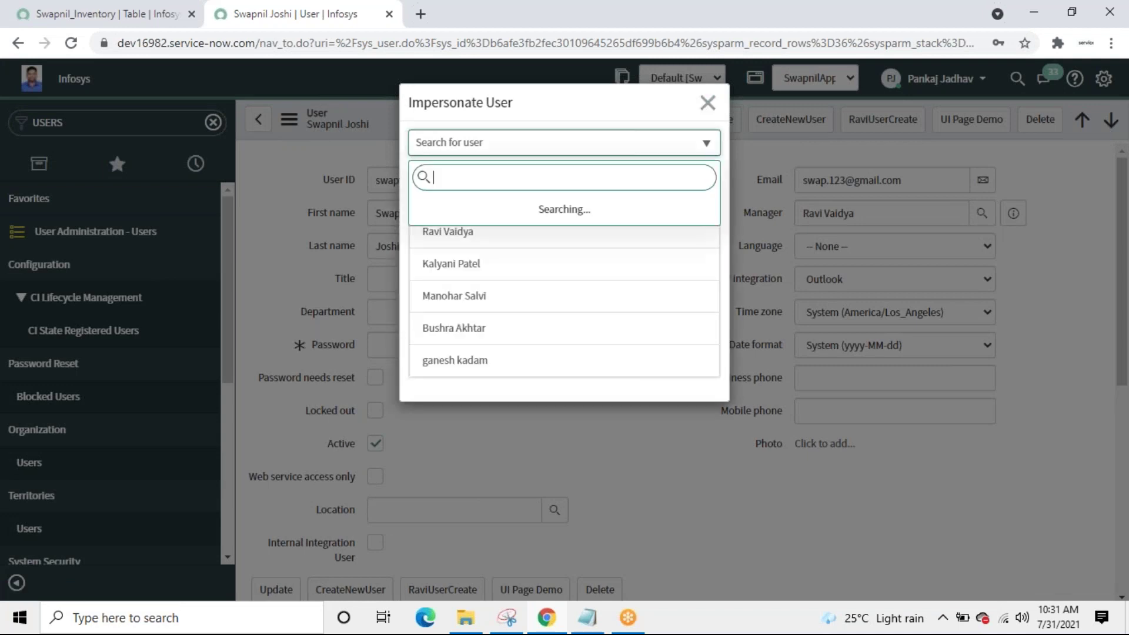
{"action": "type", "text": "SWA"}
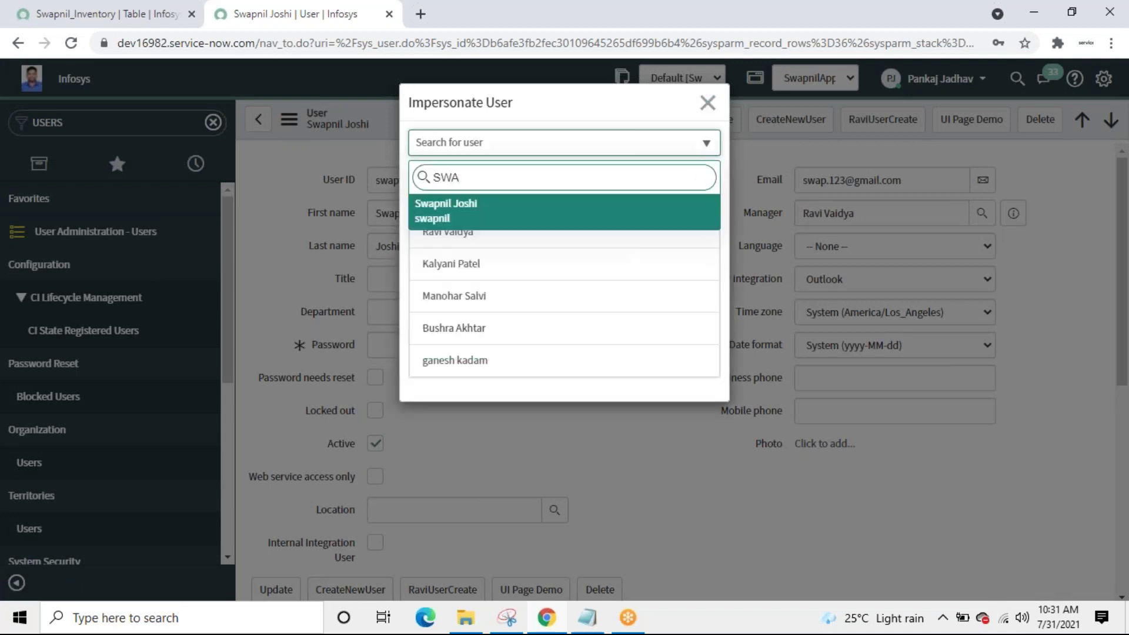
{"action": "left_click", "coordinate": [453, 220]}
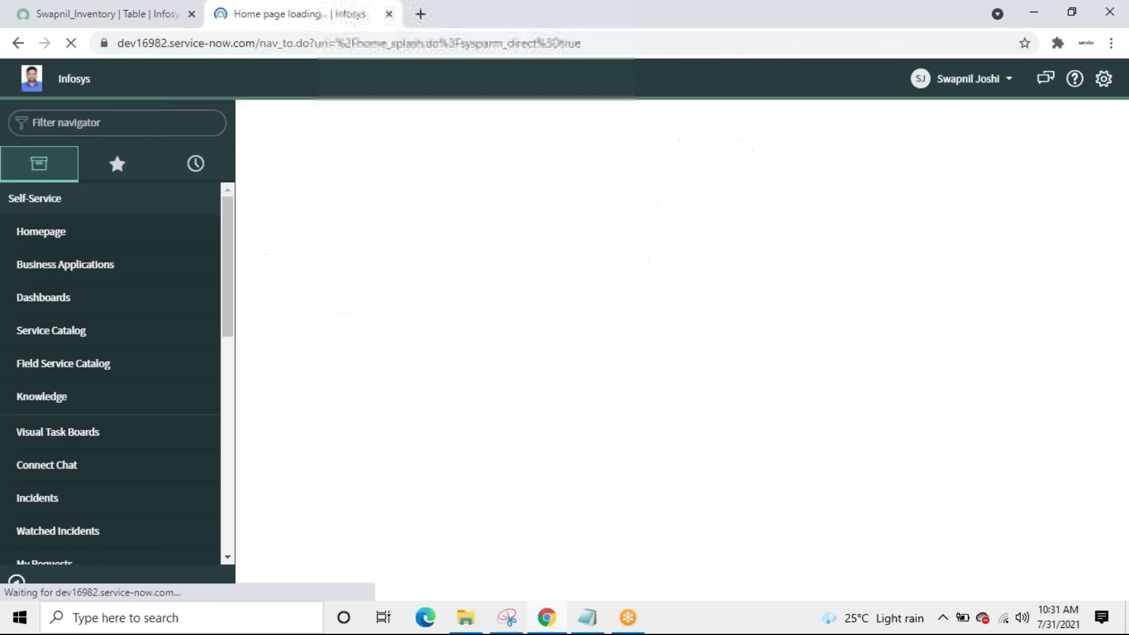
Step: Filter that user's navigator for 'sw', then end the impersonation to return to admin
{"action": "left_click", "coordinate": [110, 127]}
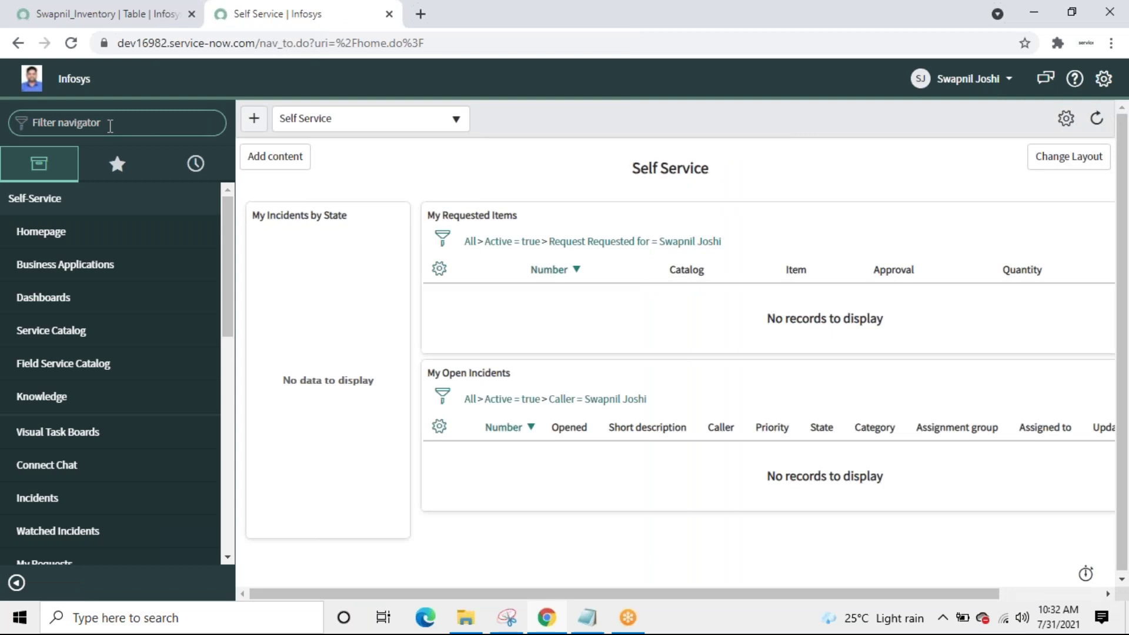
{"action": "type", "text": "sw"}
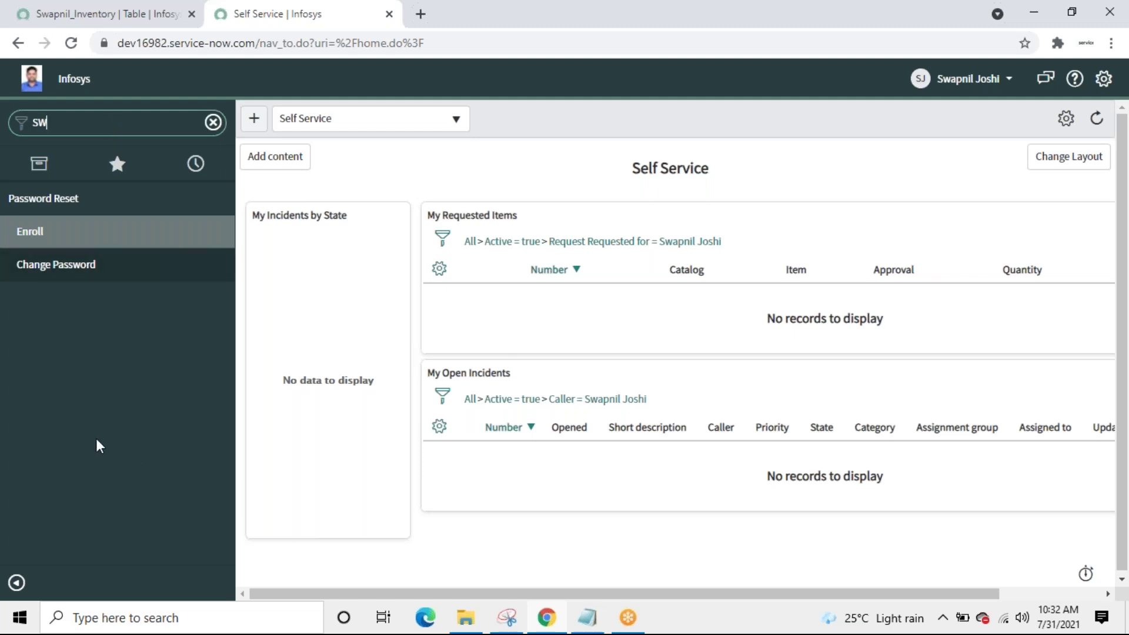
{"action": "left_click", "coordinate": [1008, 81]}
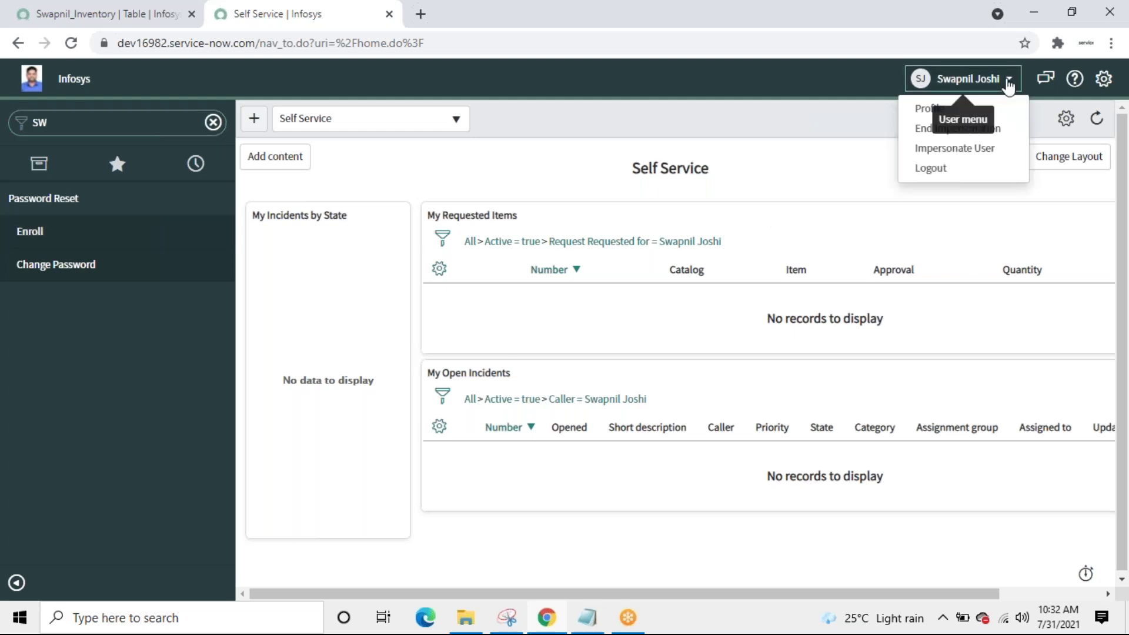
{"action": "left_click", "coordinate": [870, 146]}
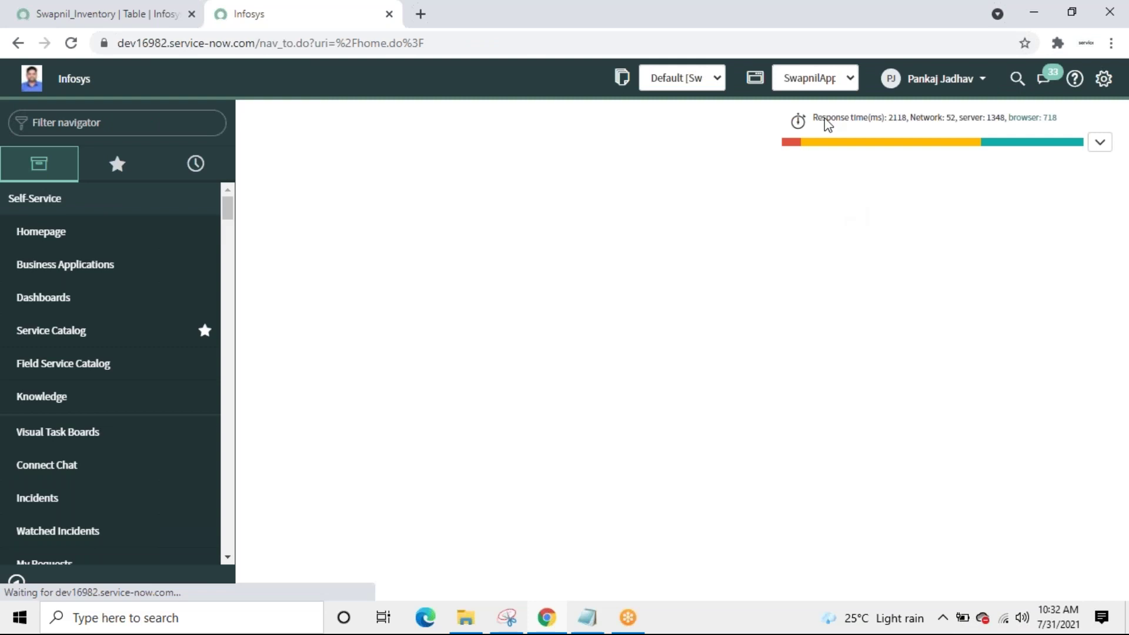
Step: Elevate the session to the security_admin role, then filter the navigator for SWAP
{"action": "left_click", "coordinate": [975, 81]}
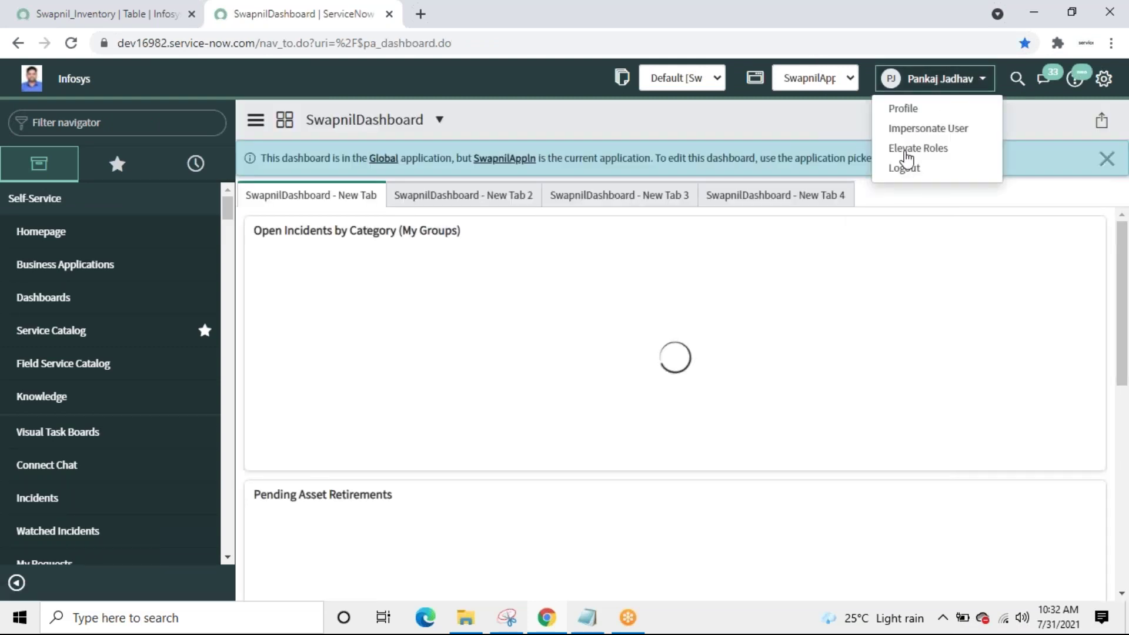
{"action": "left_click", "coordinate": [907, 151]}
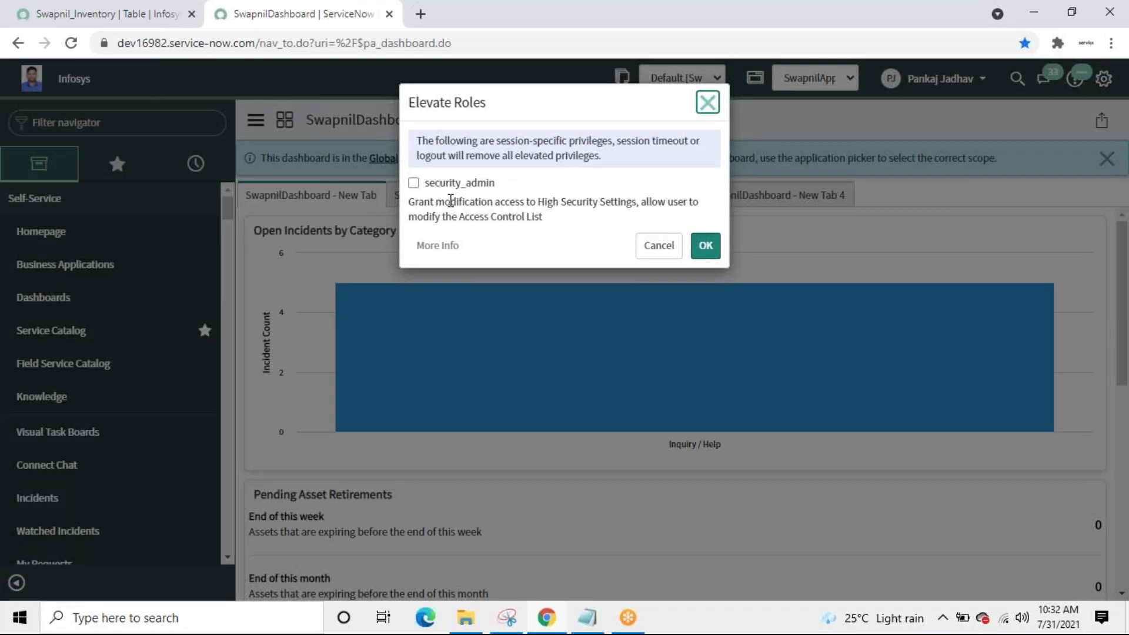
{"action": "left_click", "coordinate": [414, 184]}
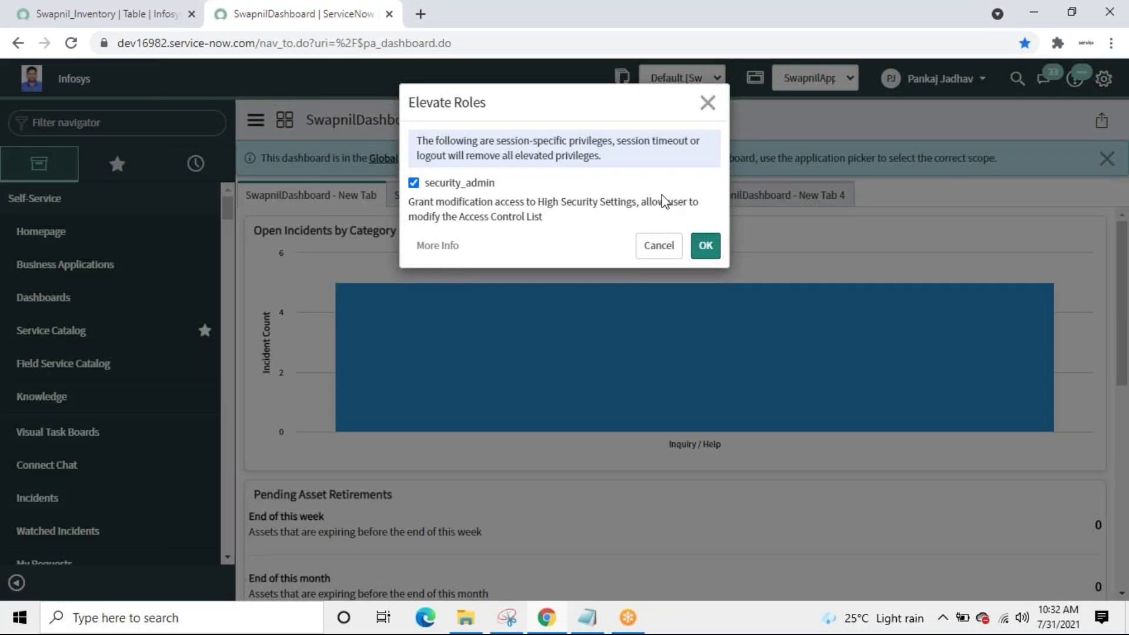
{"action": "left_click", "coordinate": [709, 250]}
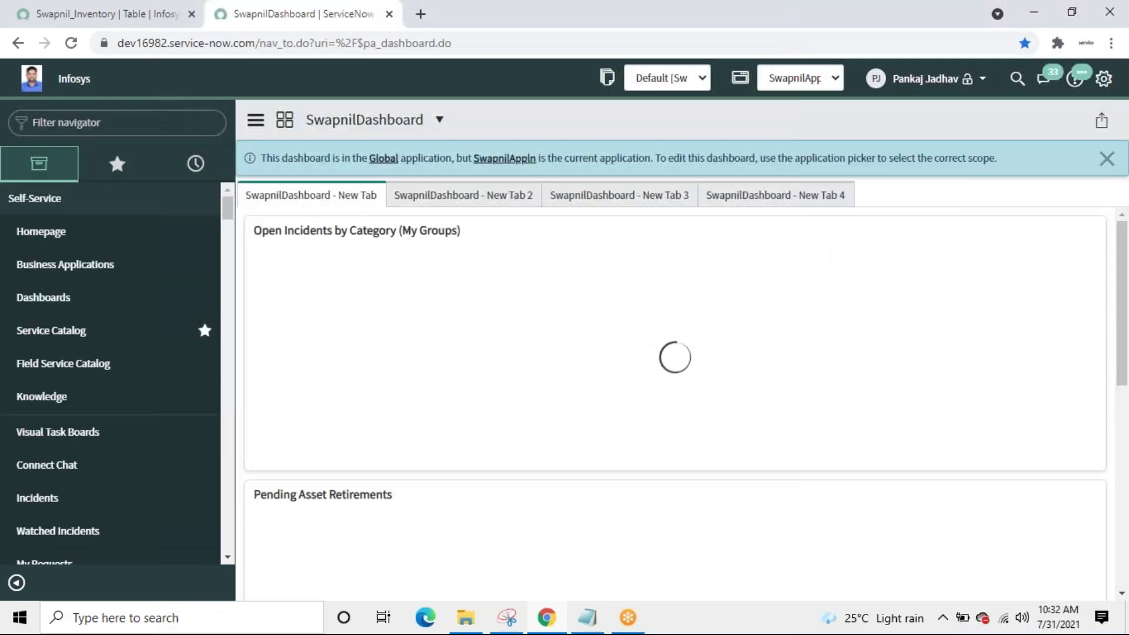
{"action": "type", "text": "SWAP"}
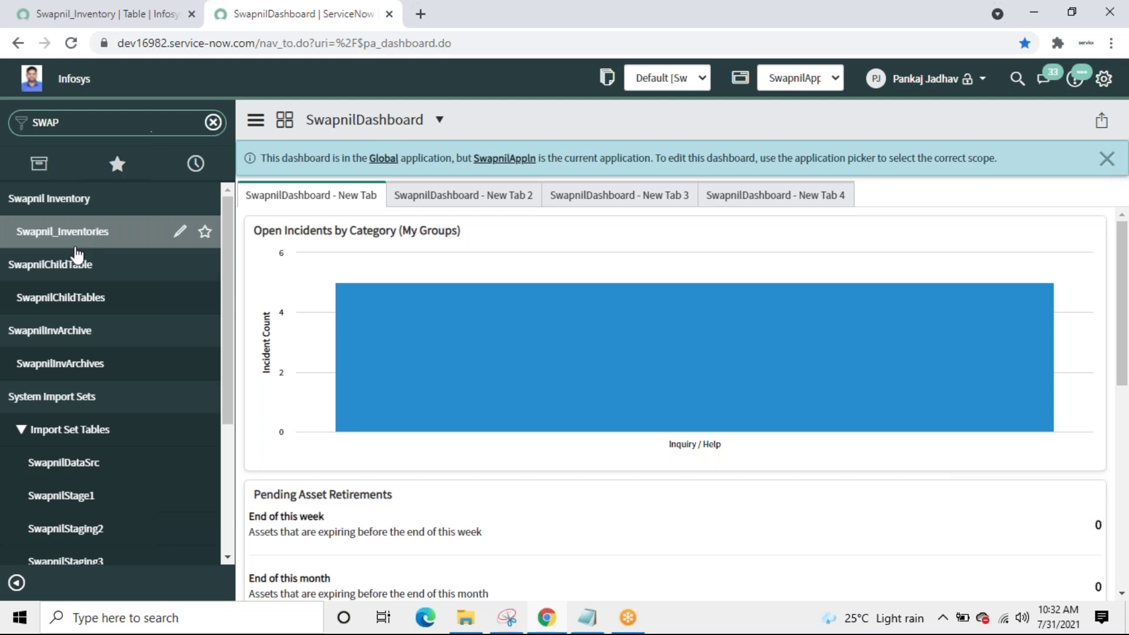
Step: Open the Swapnil_Inventories list and start a new inventory record
{"action": "left_click", "coordinate": [72, 232]}
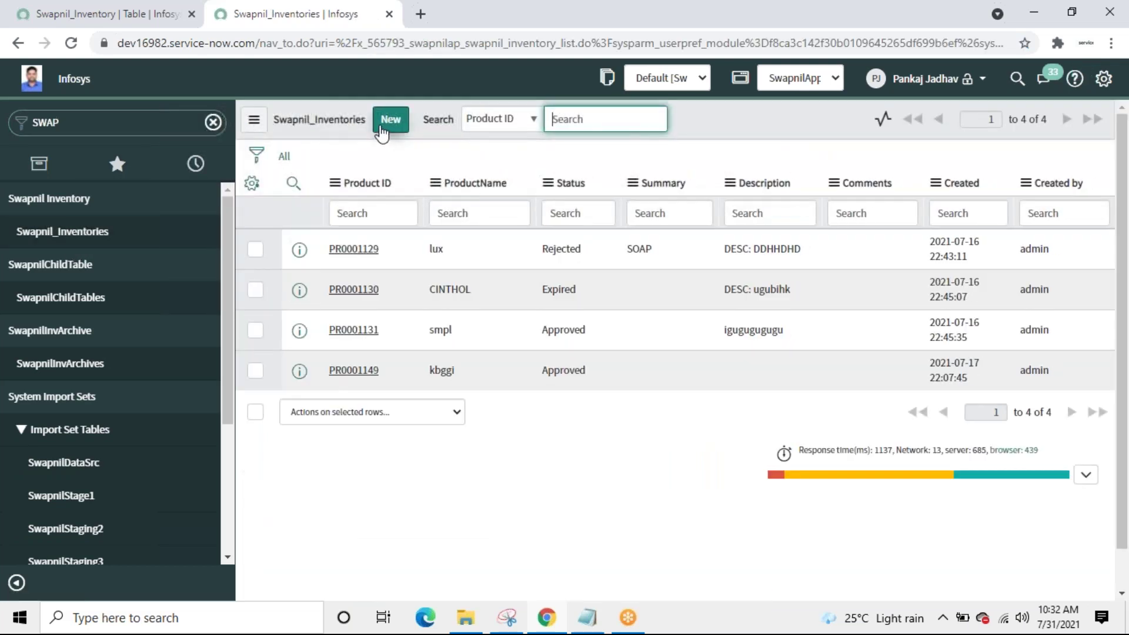
{"action": "left_click", "coordinate": [391, 120]}
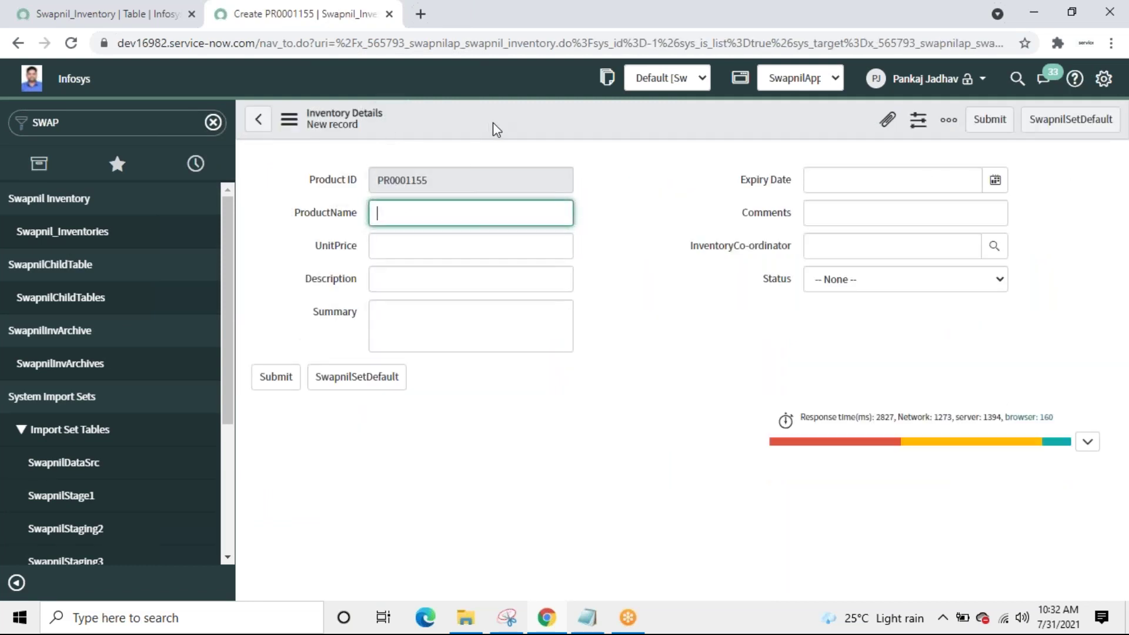
Step: Open the Swapnil_Inventory table definition from the form header and scroll to its Access Controls
{"action": "right_click", "coordinate": [493, 122]}
{"action": "mouse_move", "coordinate": [577, 162]}
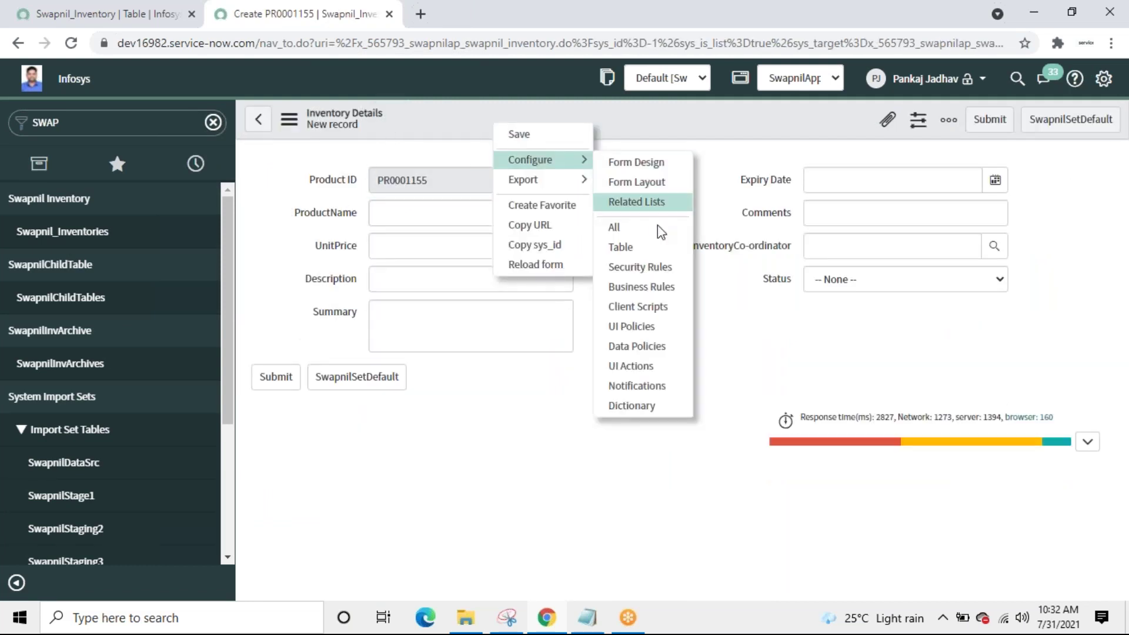
{"action": "left_click", "coordinate": [655, 249]}
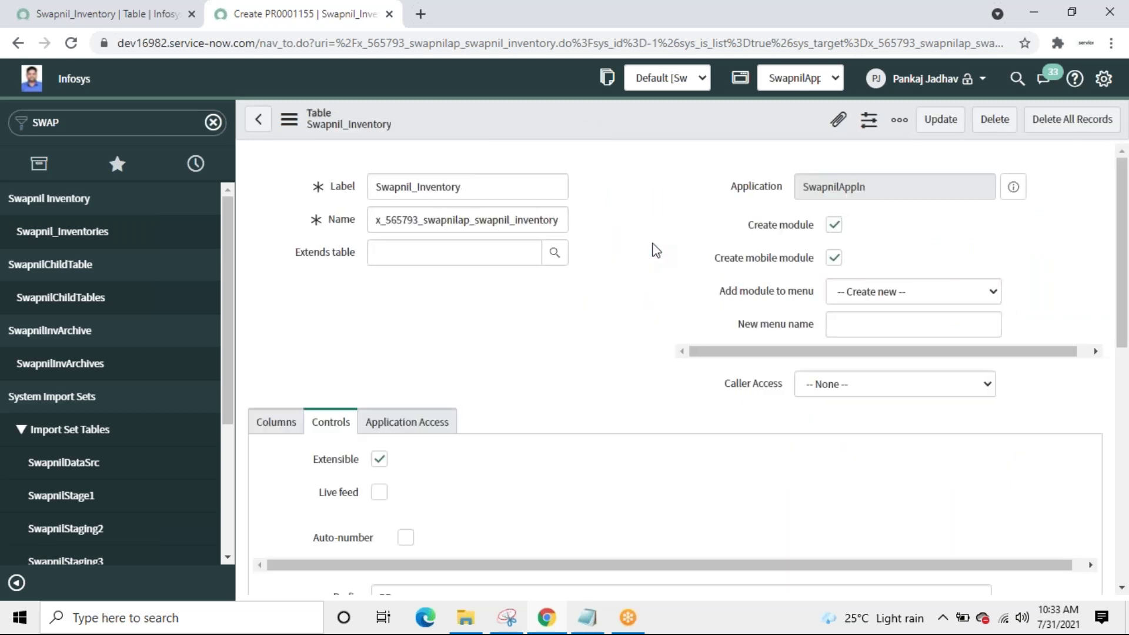
{"action": "left_click_drag", "start_coordinate": [1123, 277], "coordinate": [1126, 531]}
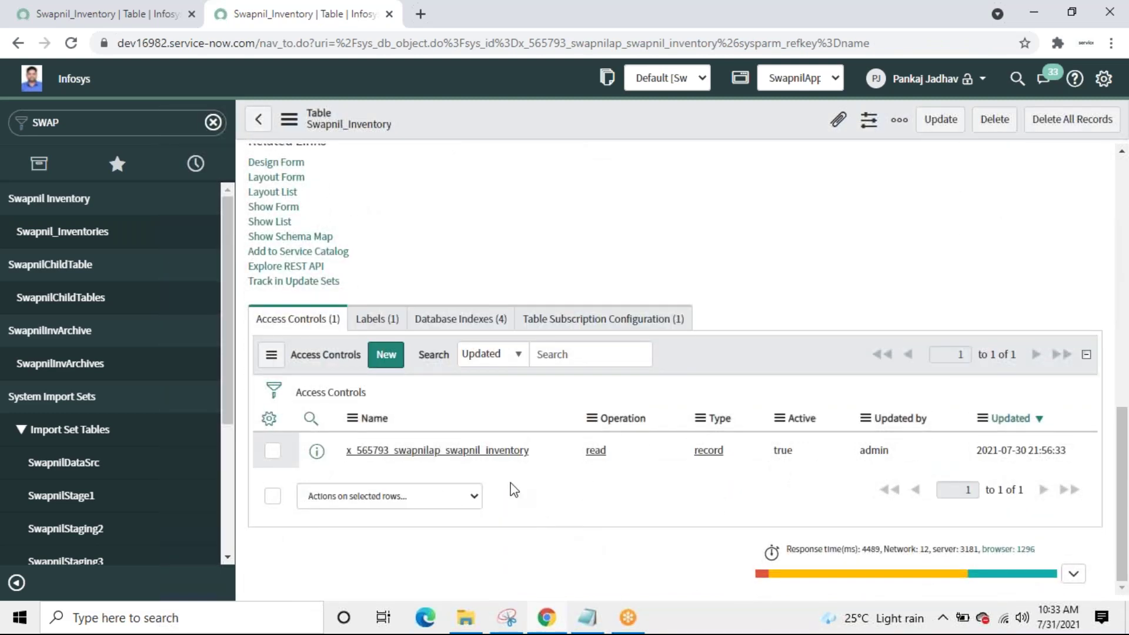
Step: Create a new access control for Swapnil_Inventory with the operation set to read
{"action": "left_click", "coordinate": [388, 356]}
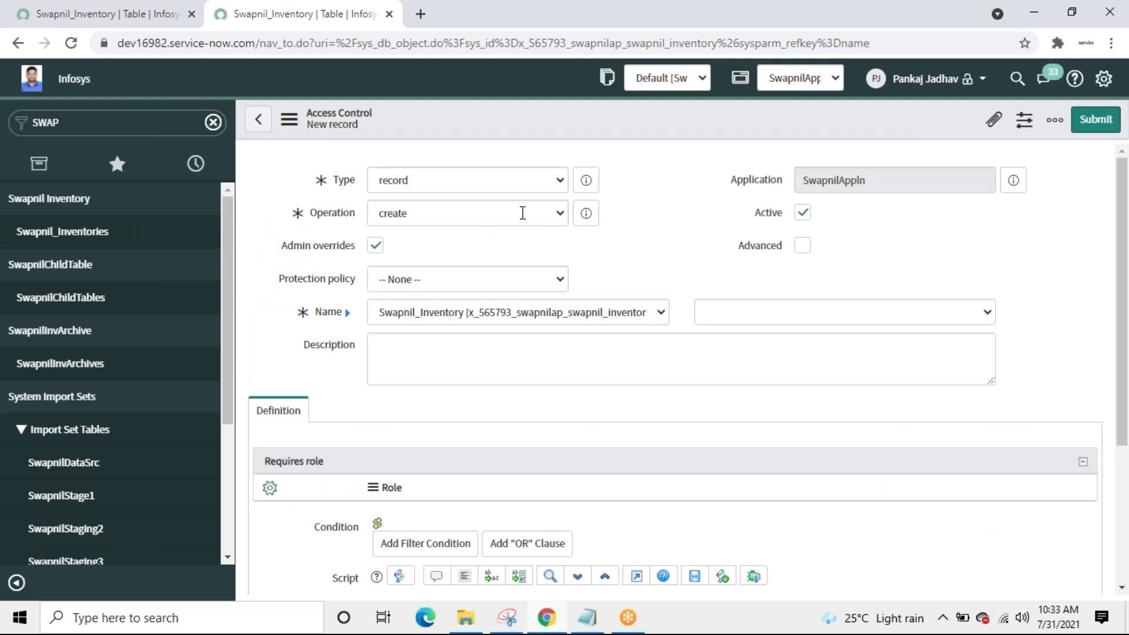
{"action": "left_click", "coordinate": [548, 219]}
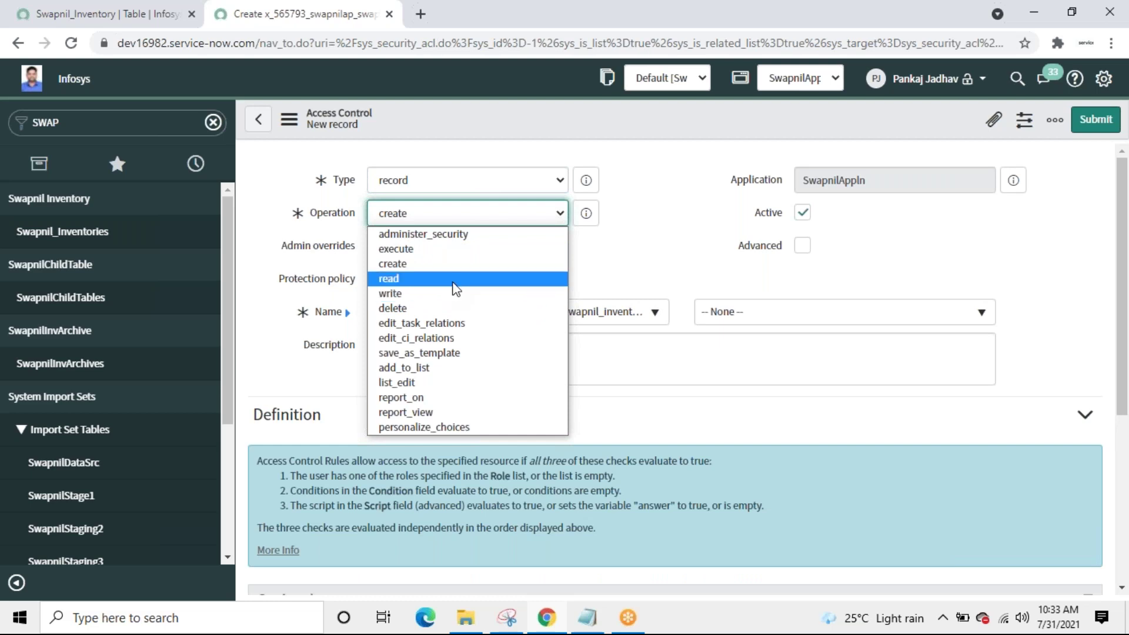
{"action": "left_click", "coordinate": [454, 288]}
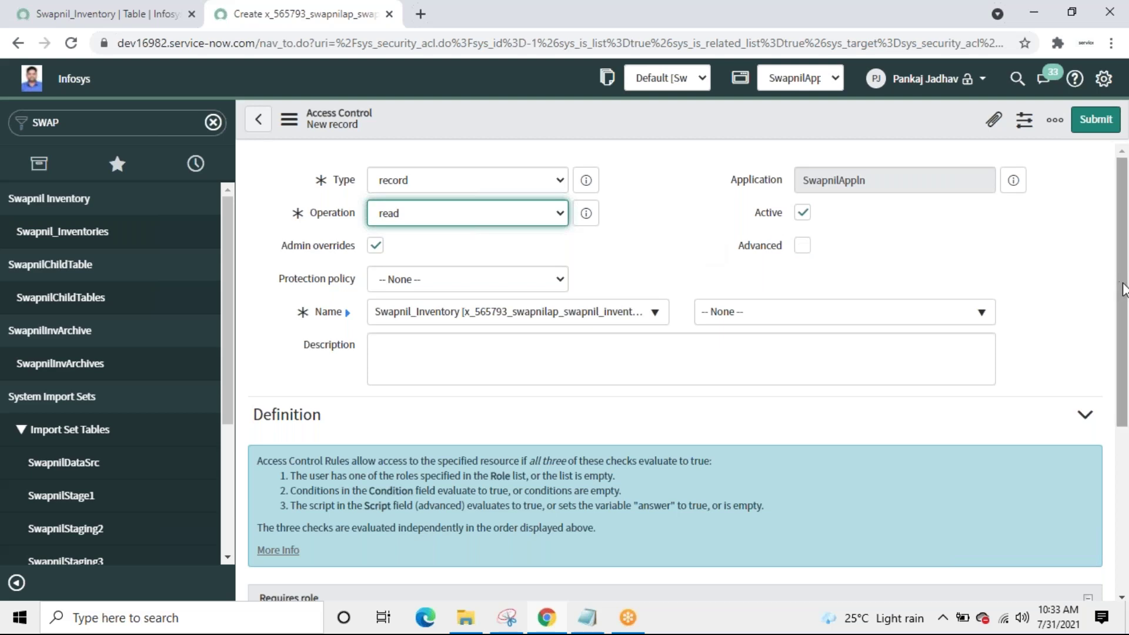
{"action": "left_click_drag", "start_coordinate": [1123, 288], "coordinate": [1123, 465]}
Step: Require the SwapnilReadALL role on the rule and submit it
{"action": "left_click", "coordinate": [407, 394]}
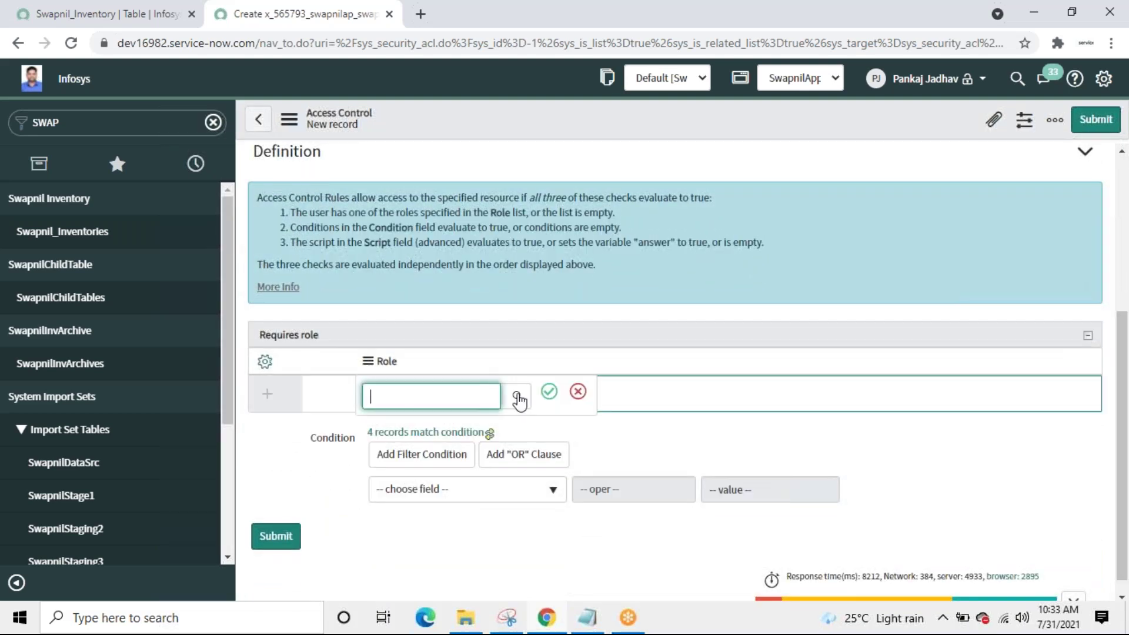
{"action": "left_click", "coordinate": [518, 400]}
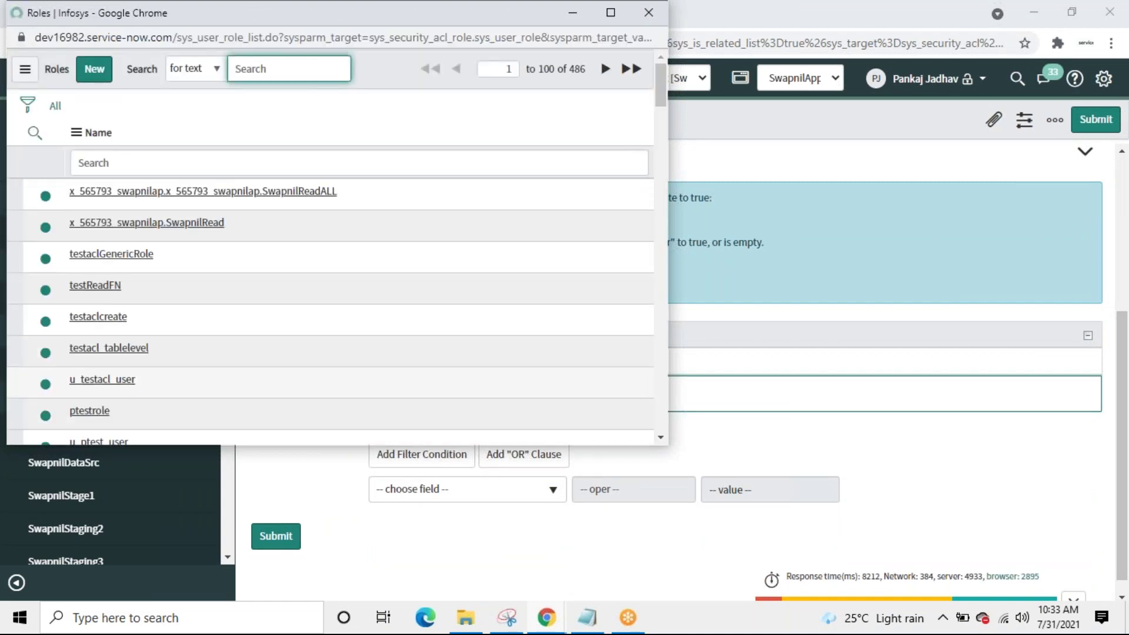
{"action": "left_click", "coordinate": [235, 197]}
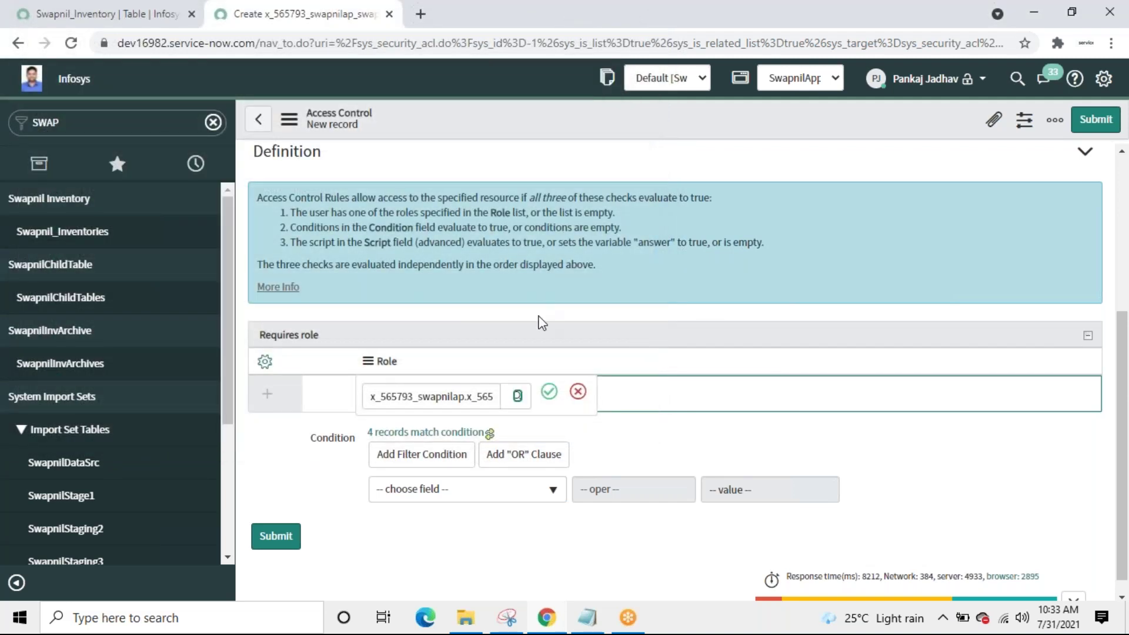
{"action": "left_click", "coordinate": [548, 392]}
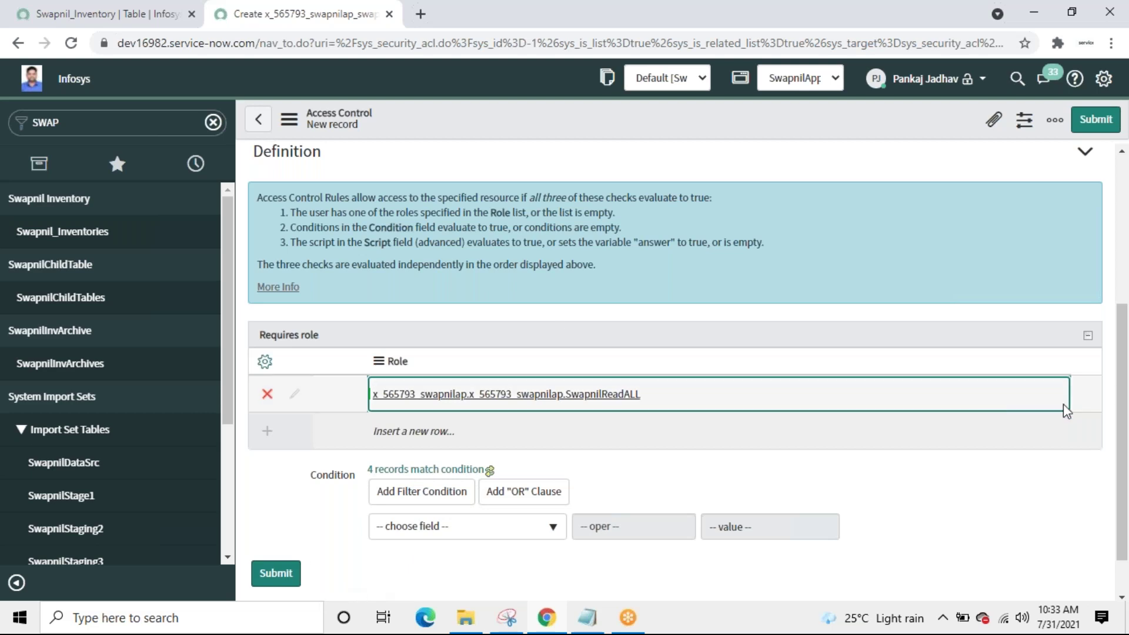
{"action": "left_click_drag", "start_coordinate": [1123, 450], "coordinate": [1127, 297]}
{"action": "scroll", "coordinate": [1123, 337], "scroll_direction": "down", "scroll_amount": 5}
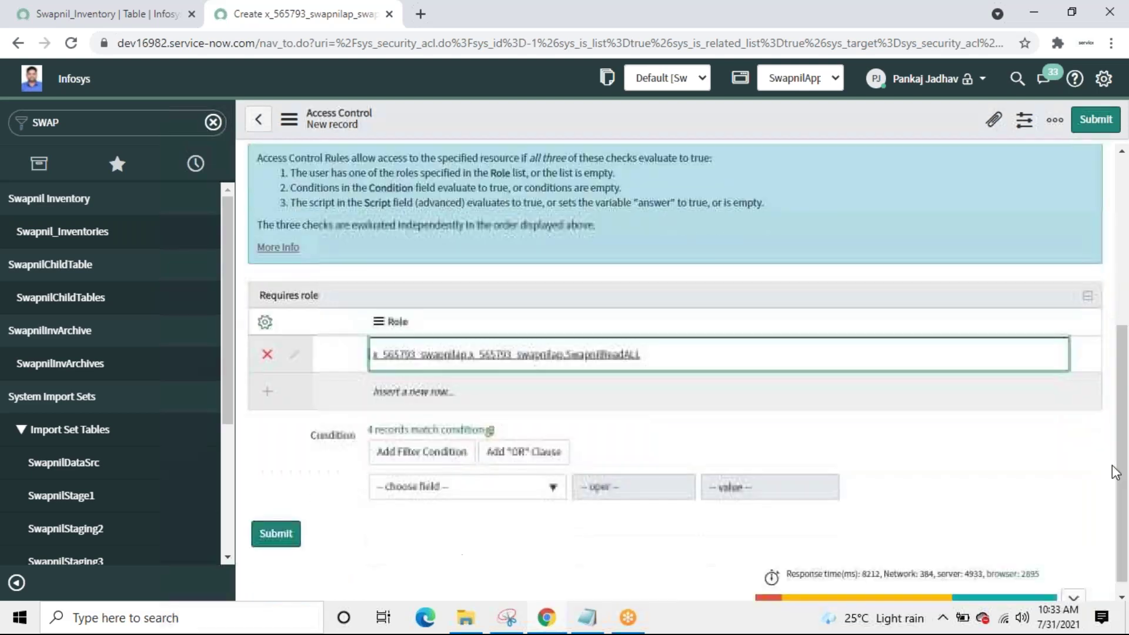
{"action": "left_click", "coordinate": [273, 546]}
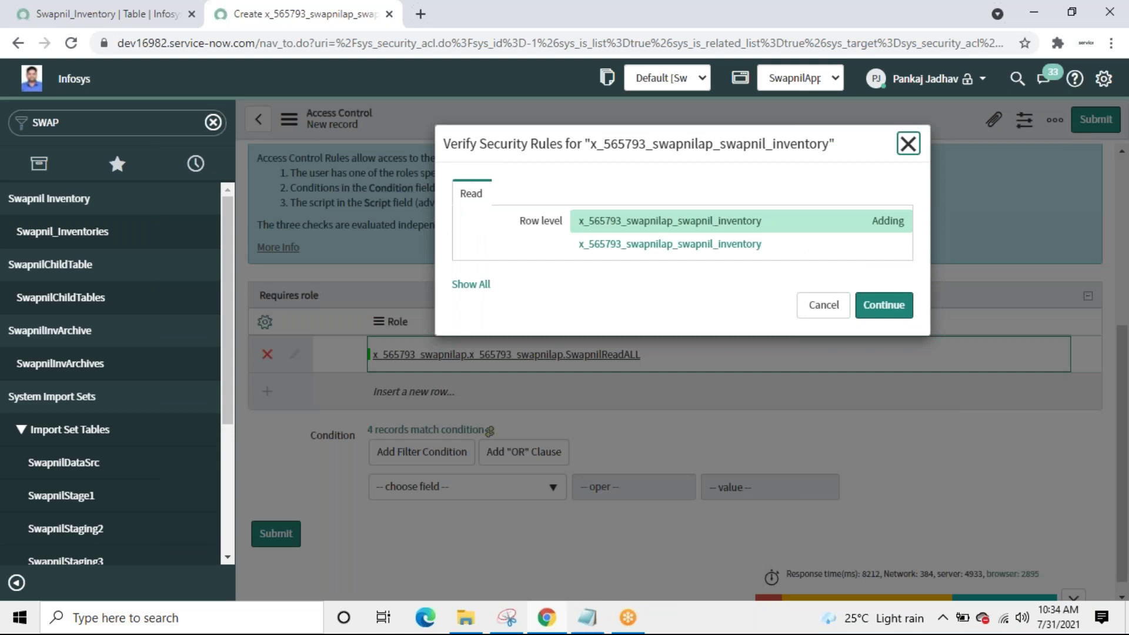
Step: Continue past the Verify Security Rules dialog to save the read access control
{"action": "left_click", "coordinate": [884, 304]}
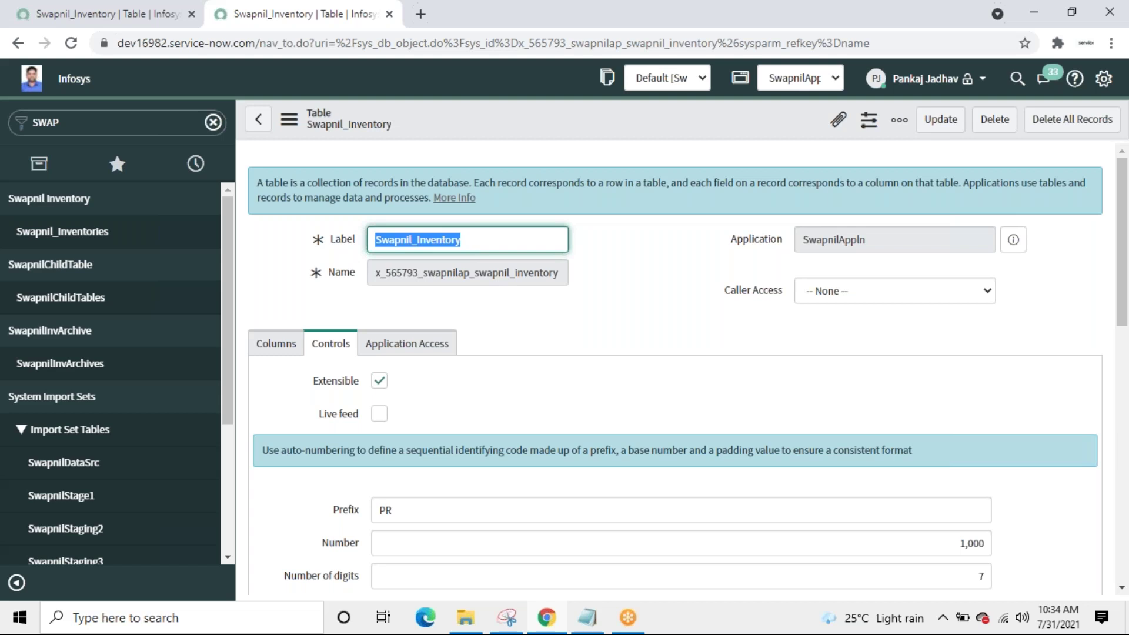
Step: Impersonate one of the recently impersonated users
{"action": "left_click", "coordinate": [981, 83]}
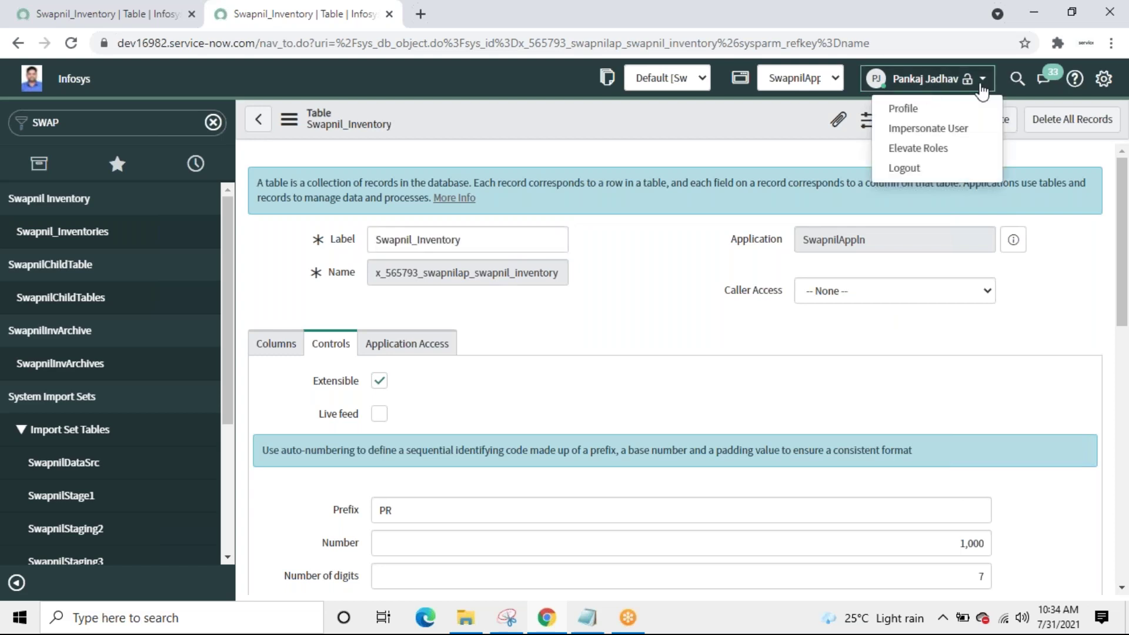
{"action": "left_click", "coordinate": [896, 129]}
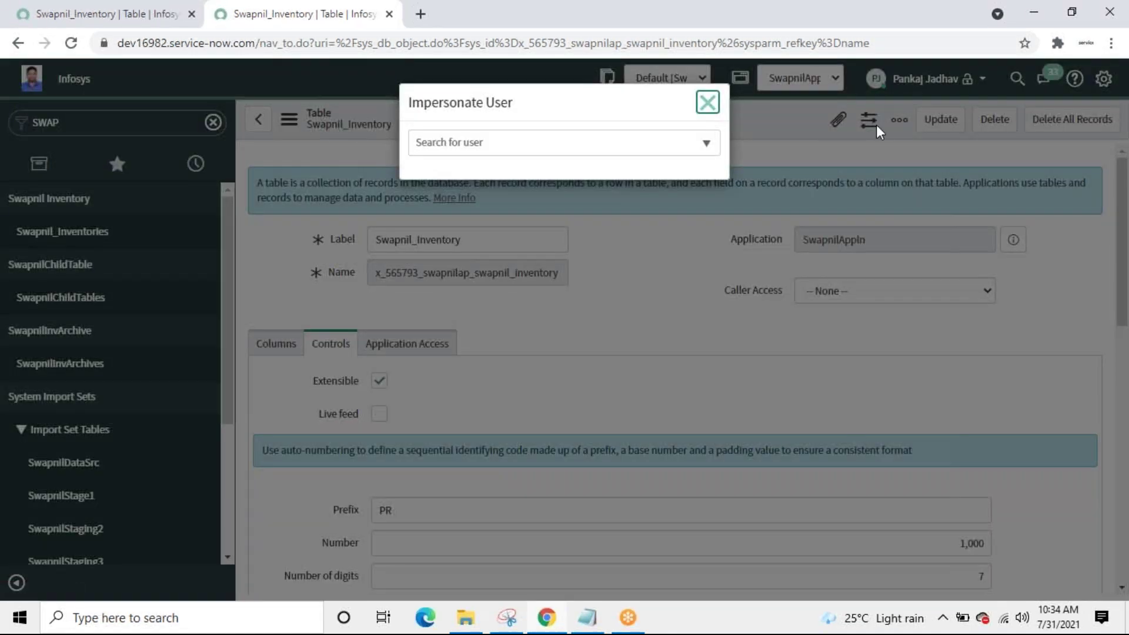
{"action": "left_click", "coordinate": [567, 135]}
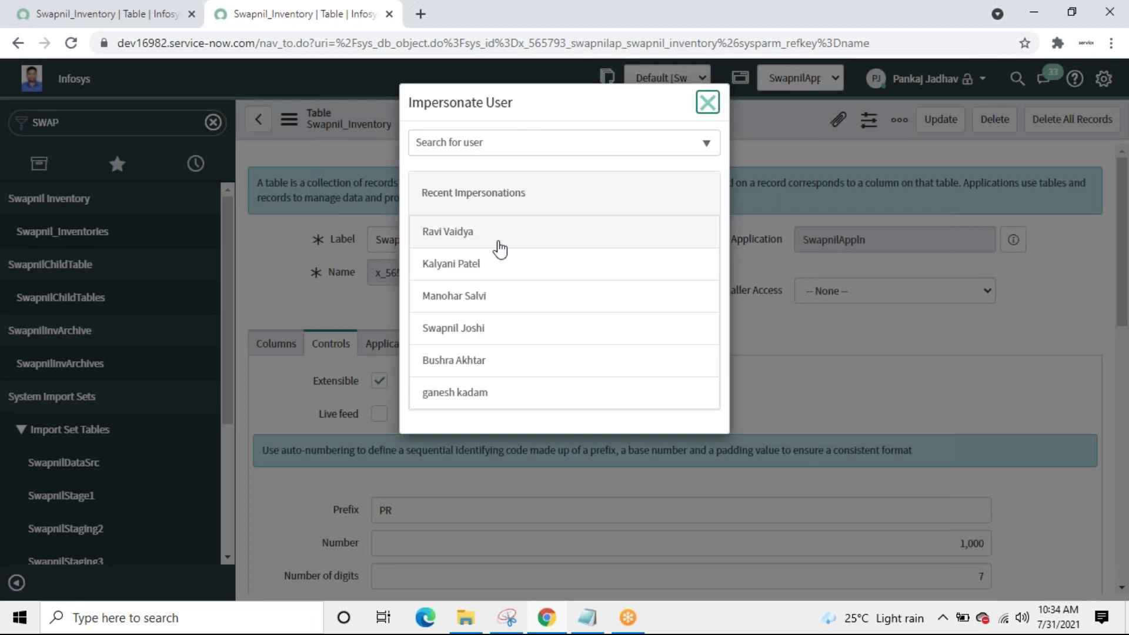
{"action": "left_click", "coordinate": [453, 329]}
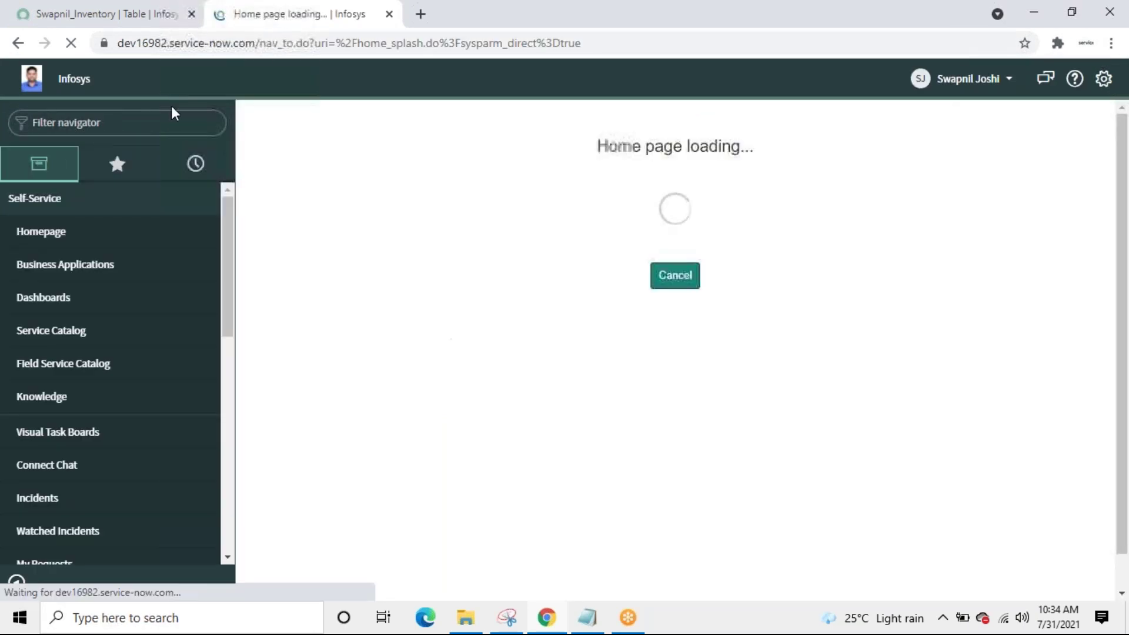
Step: Try filtering the impersonated user's navigator for 'sw', then open their user menu
{"action": "left_click", "coordinate": [120, 122]}
{"action": "type", "text": "sw"}
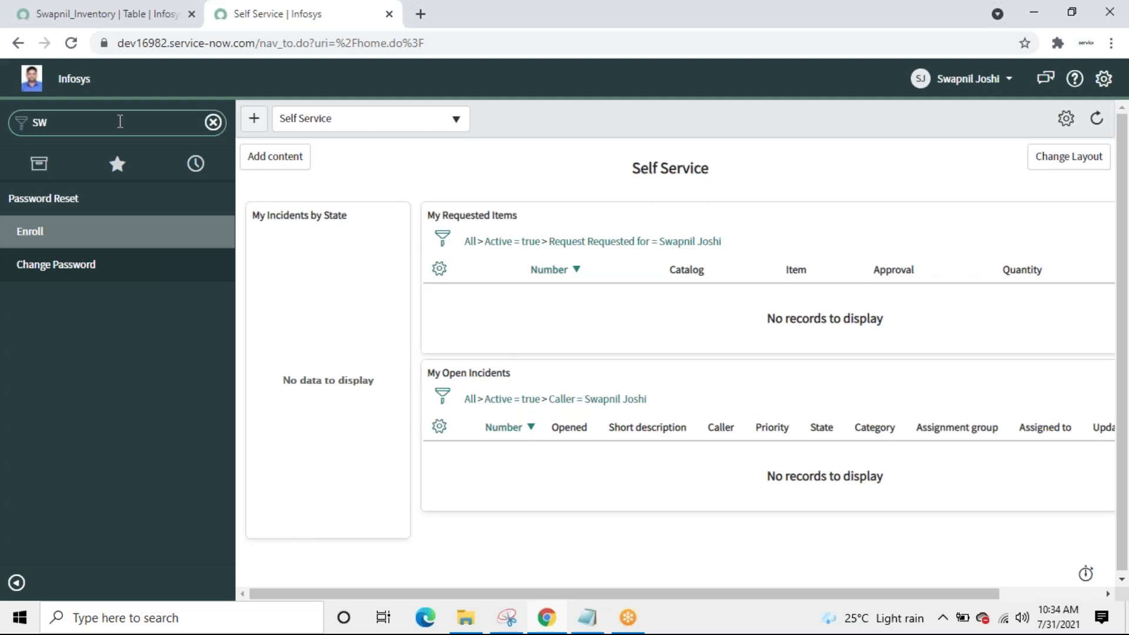
{"action": "key", "text": "BackSpace"}
{"action": "key", "text": "BackSpace"}
{"action": "type", "text": "sw"}
{"action": "key", "text": "BackSpace"}
{"action": "key", "text": "BackSpace"}
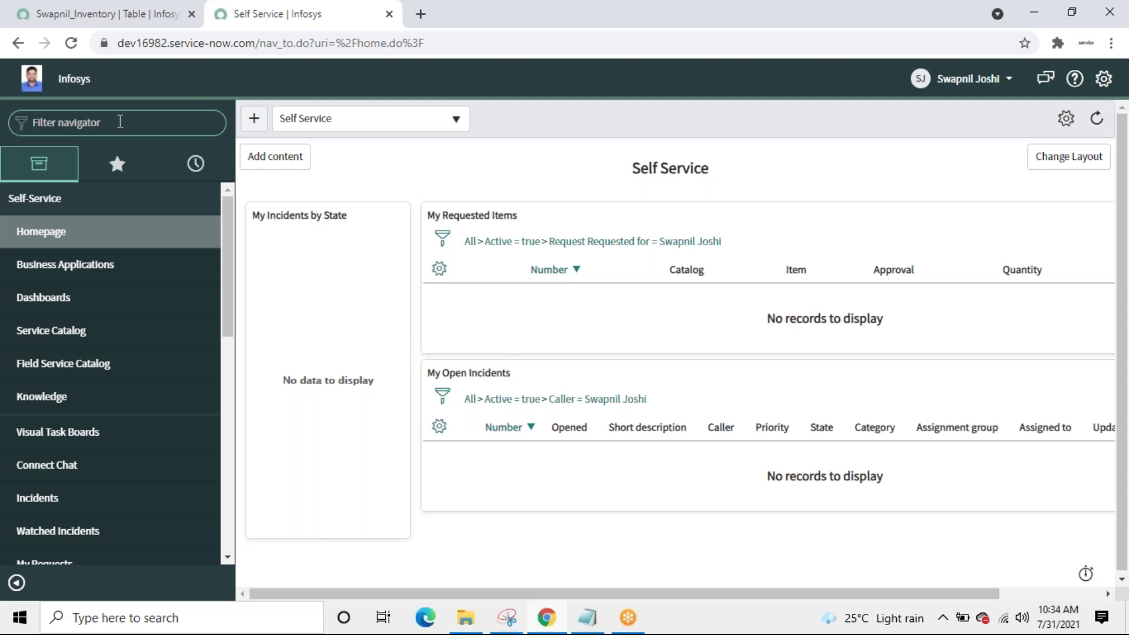
{"action": "type", "text": "Sw"}
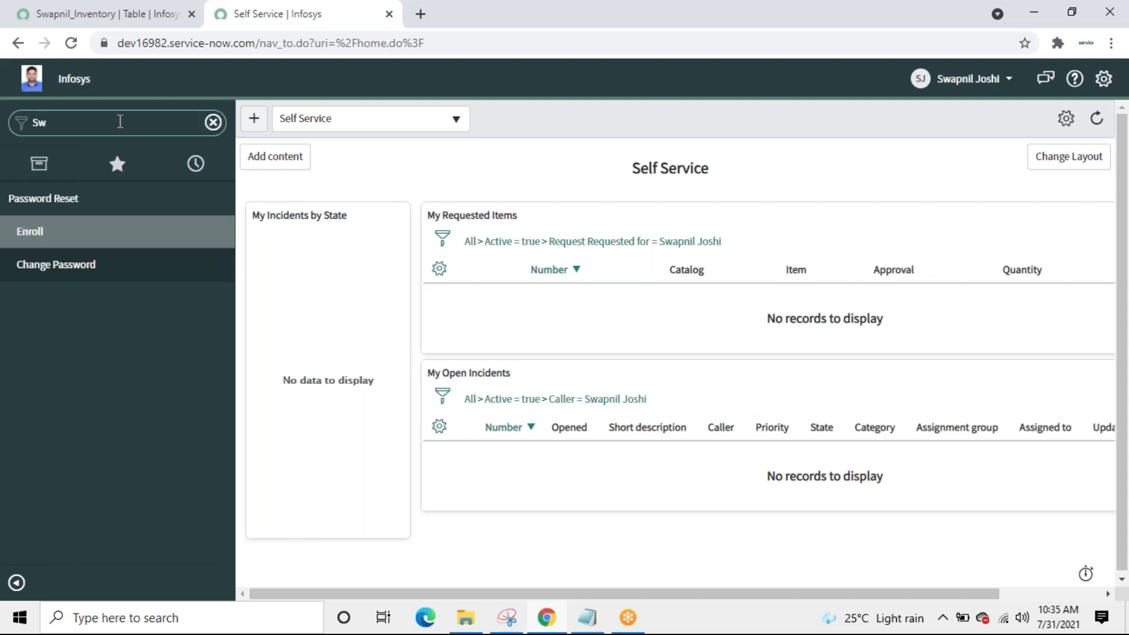
{"action": "key", "text": "BackSpace"}
{"action": "key", "text": "BackSpace"}
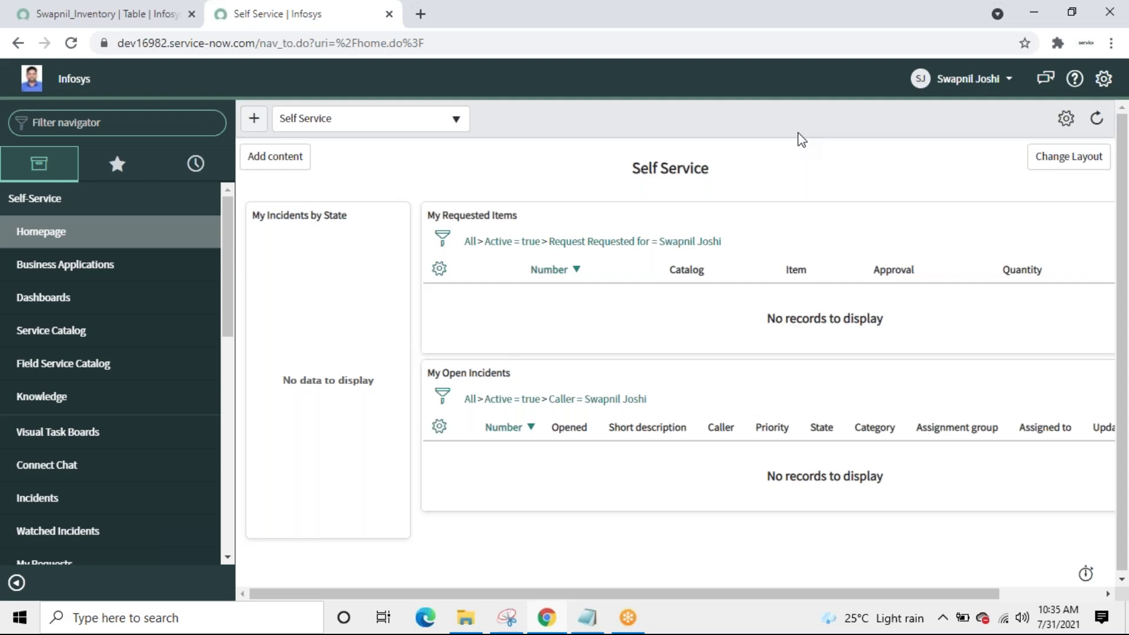
{"action": "left_click", "coordinate": [1005, 81]}
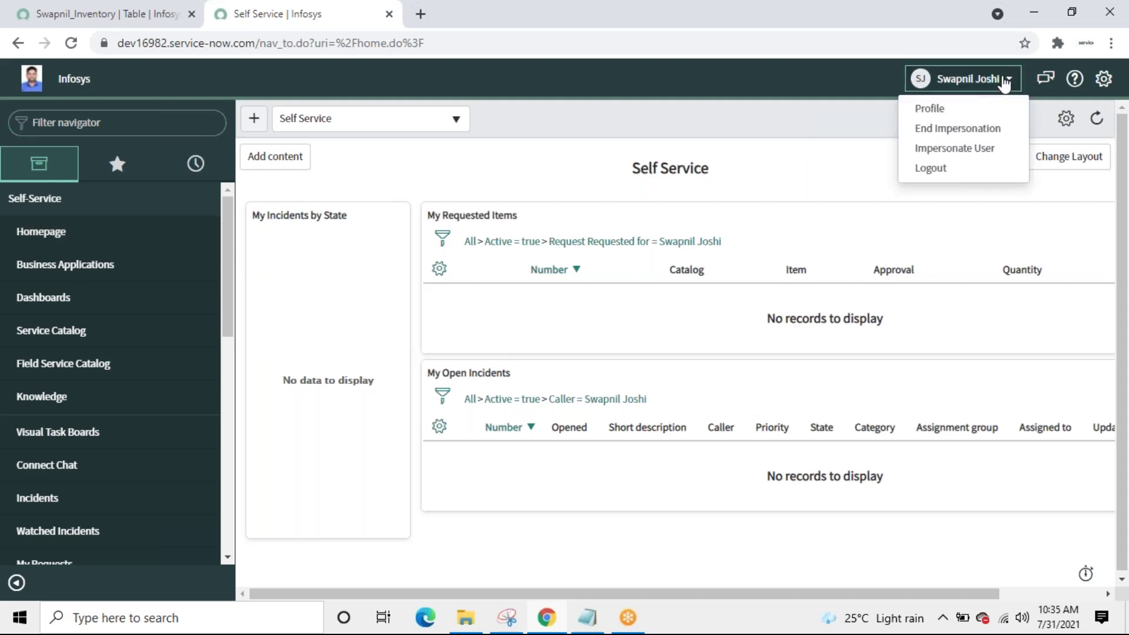
Step: End the impersonation and filter the navigator for 'users'
{"action": "left_click", "coordinate": [930, 127]}
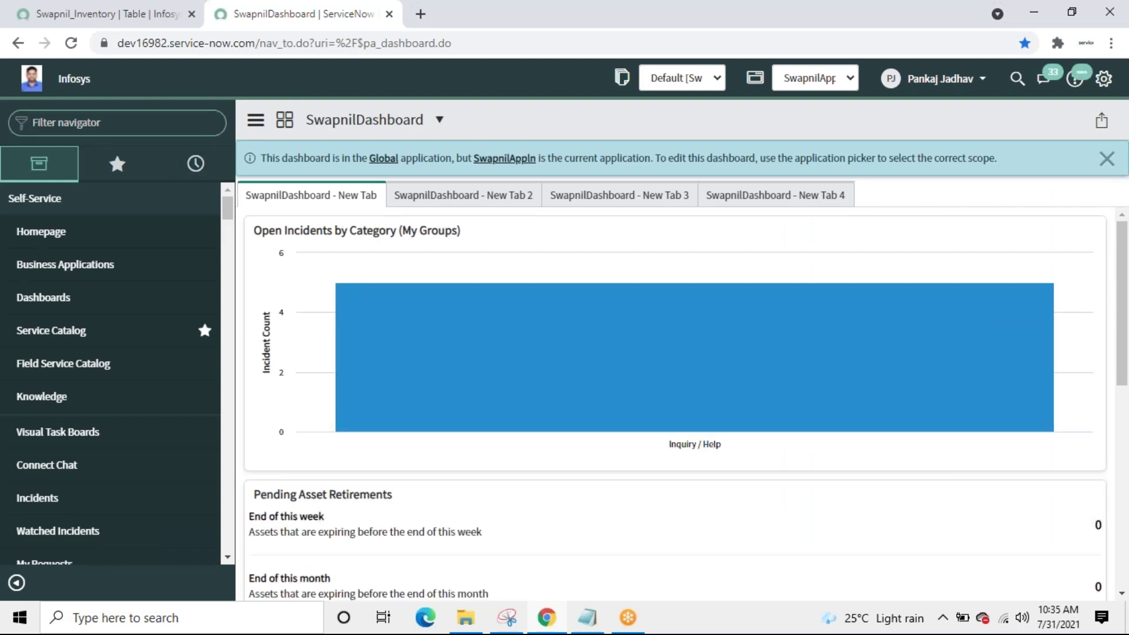
{"action": "type", "text": "us"}
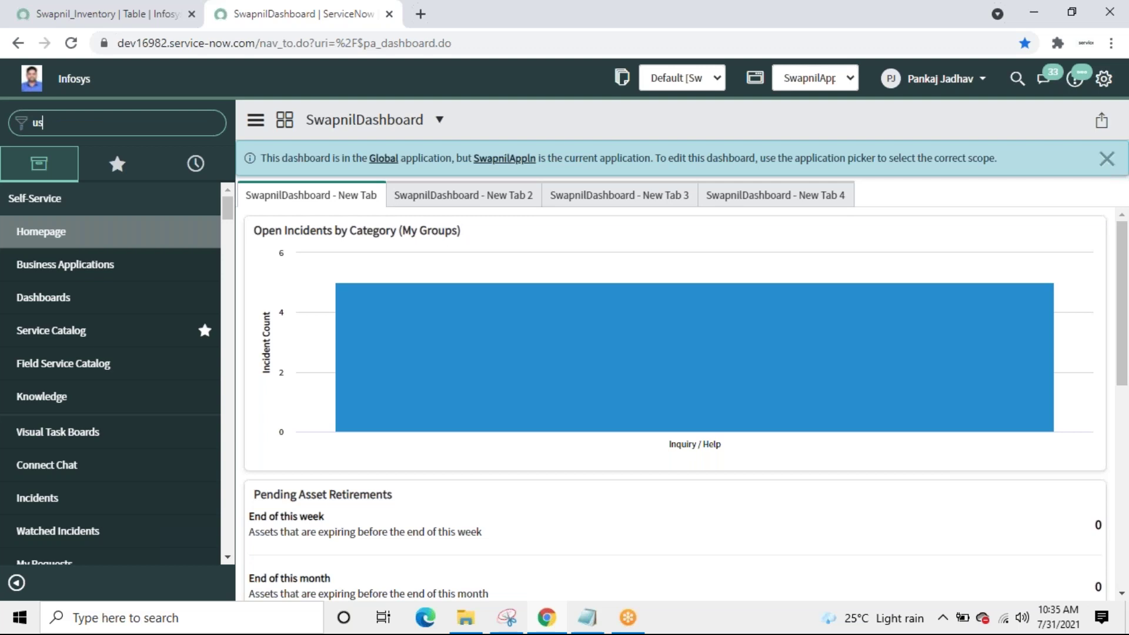
{"action": "type", "text": "ers"}
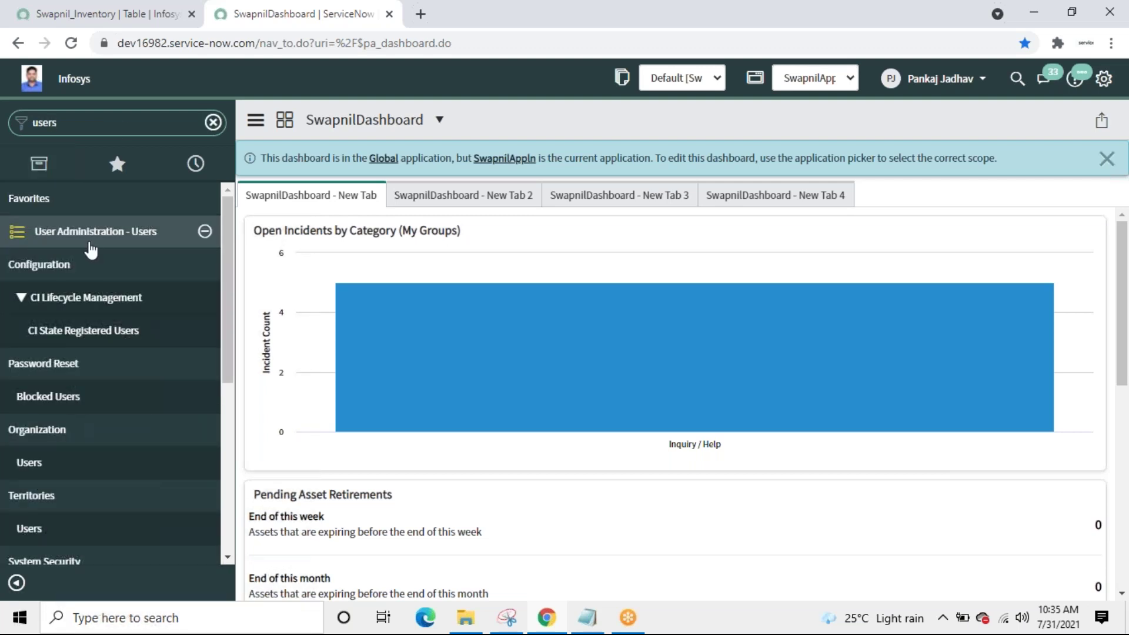
Step: Filter the Users list to one user's name and open that user's record at its Roles list
{"action": "left_click", "coordinate": [87, 233]}
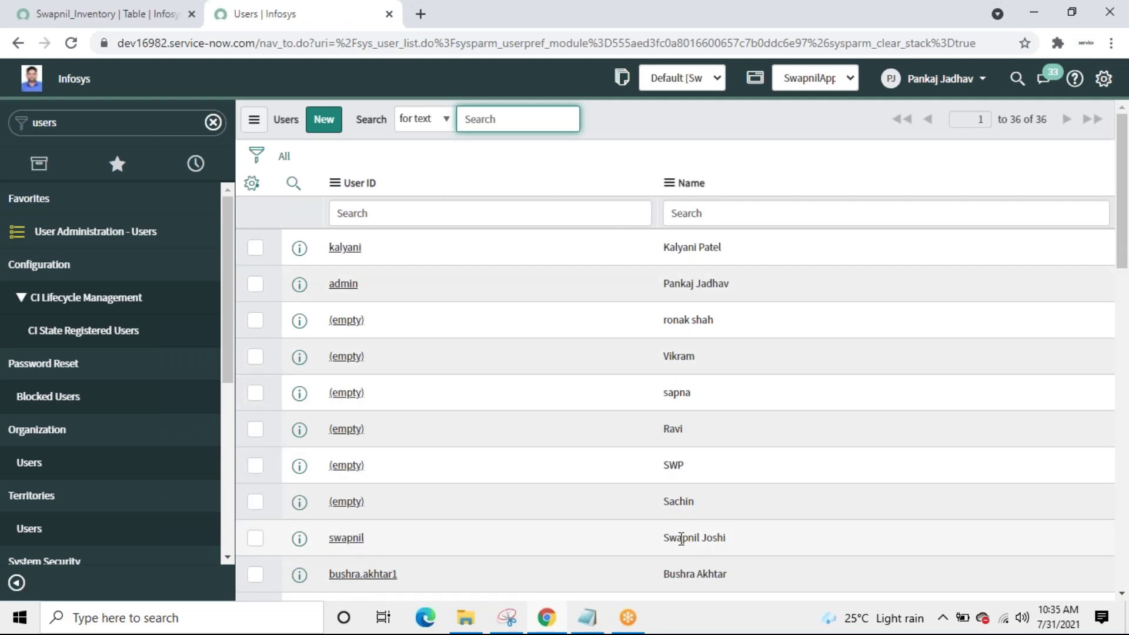
{"action": "right_click", "coordinate": [687, 432]}
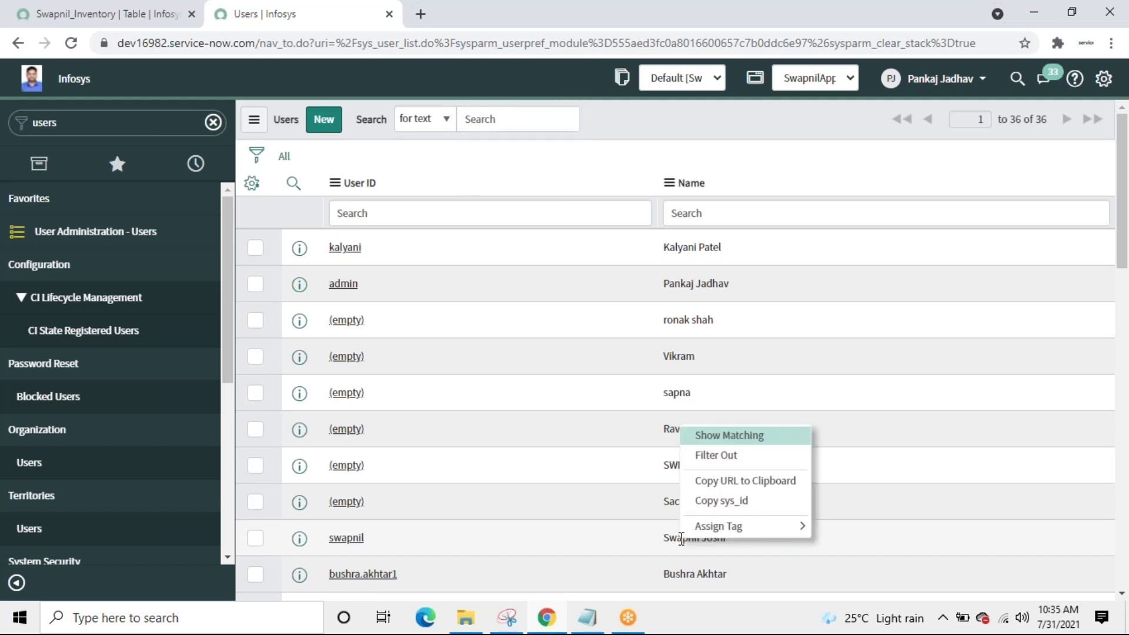
{"action": "left_click", "coordinate": [722, 442]}
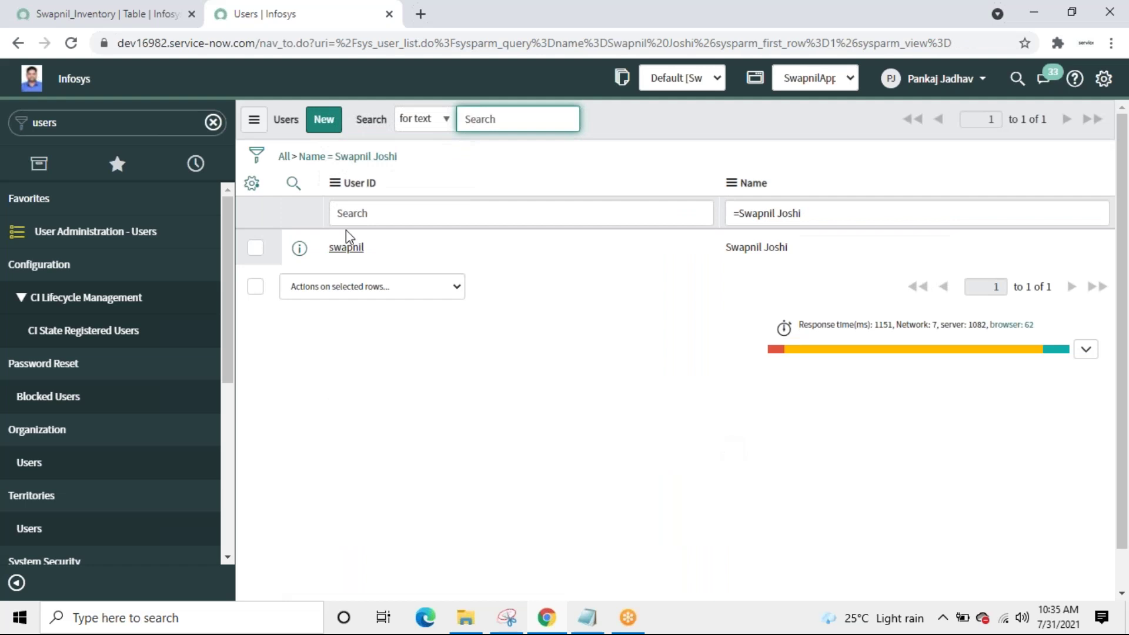
{"action": "left_click", "coordinate": [342, 251]}
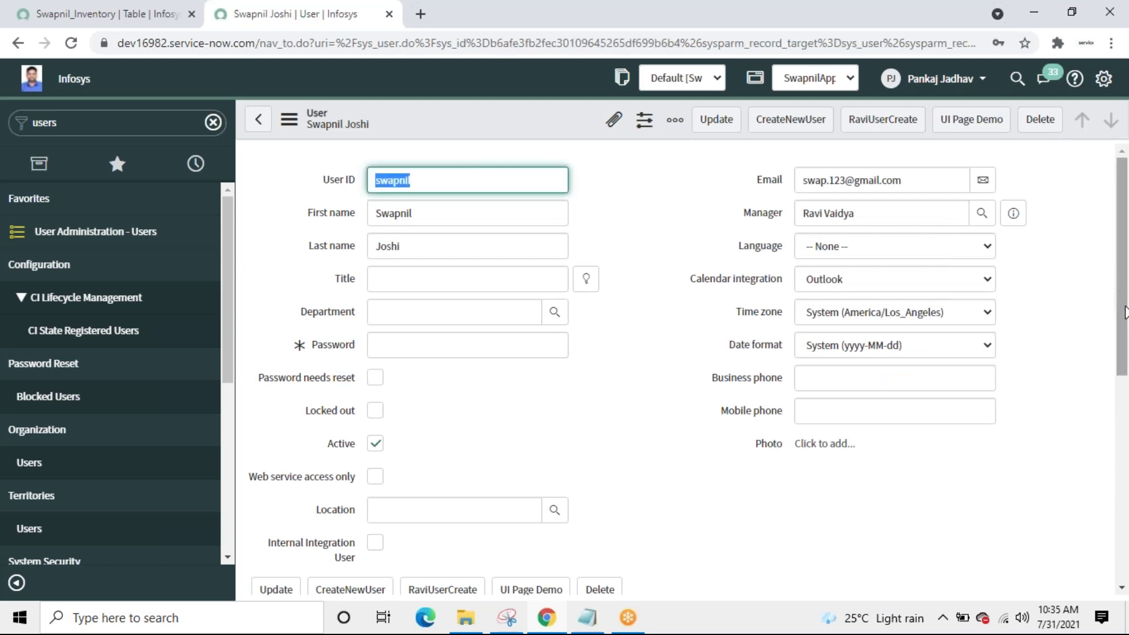
{"action": "left_click_drag", "start_coordinate": [1116, 272], "coordinate": [1126, 532]}
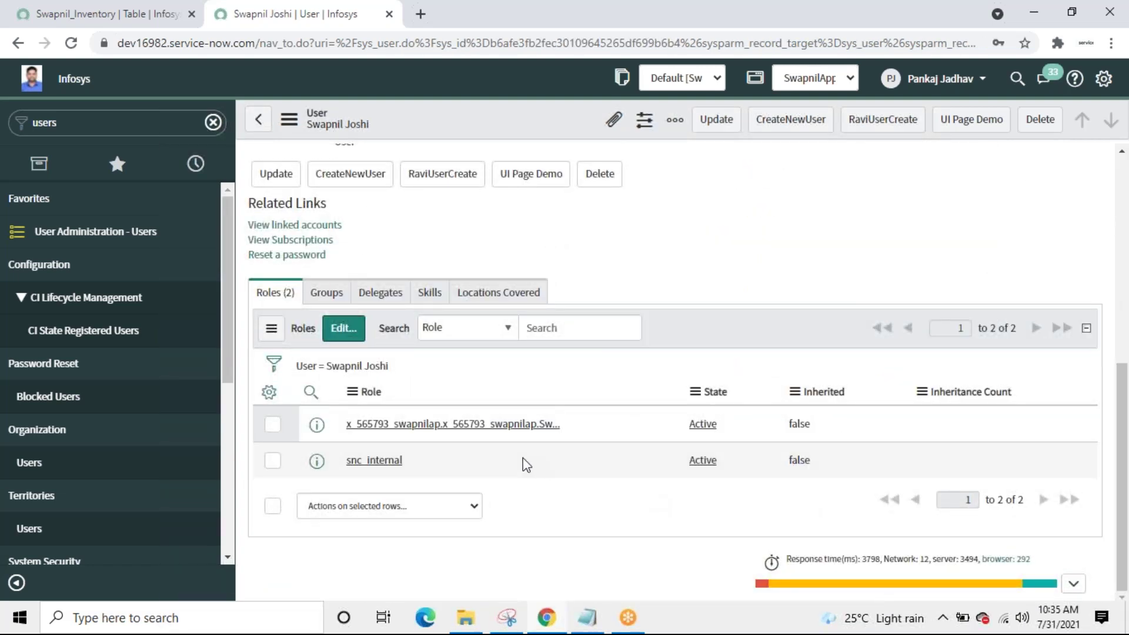
{"action": "left_click", "coordinate": [438, 428]}
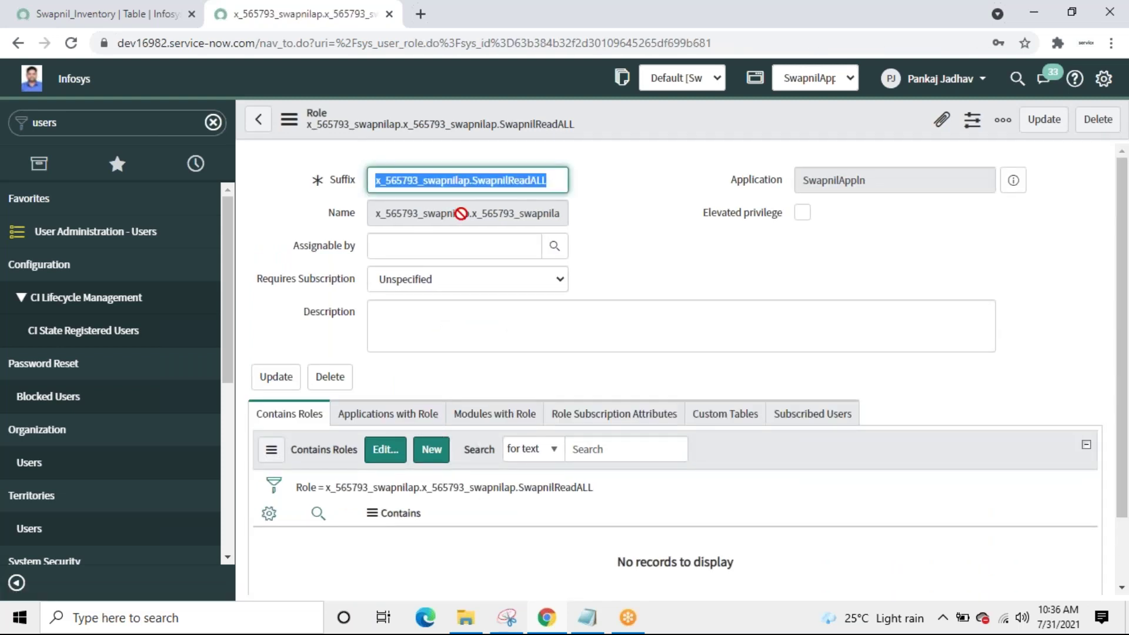
{"action": "key", "text": "Tab"}
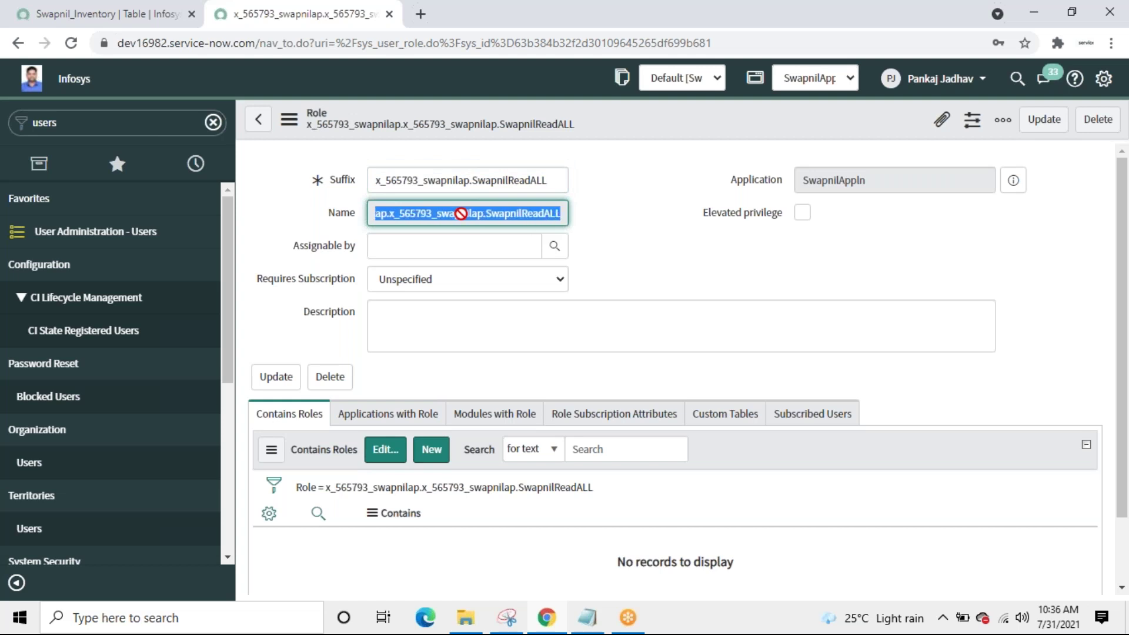
{"action": "double_click", "coordinate": [550, 180]}
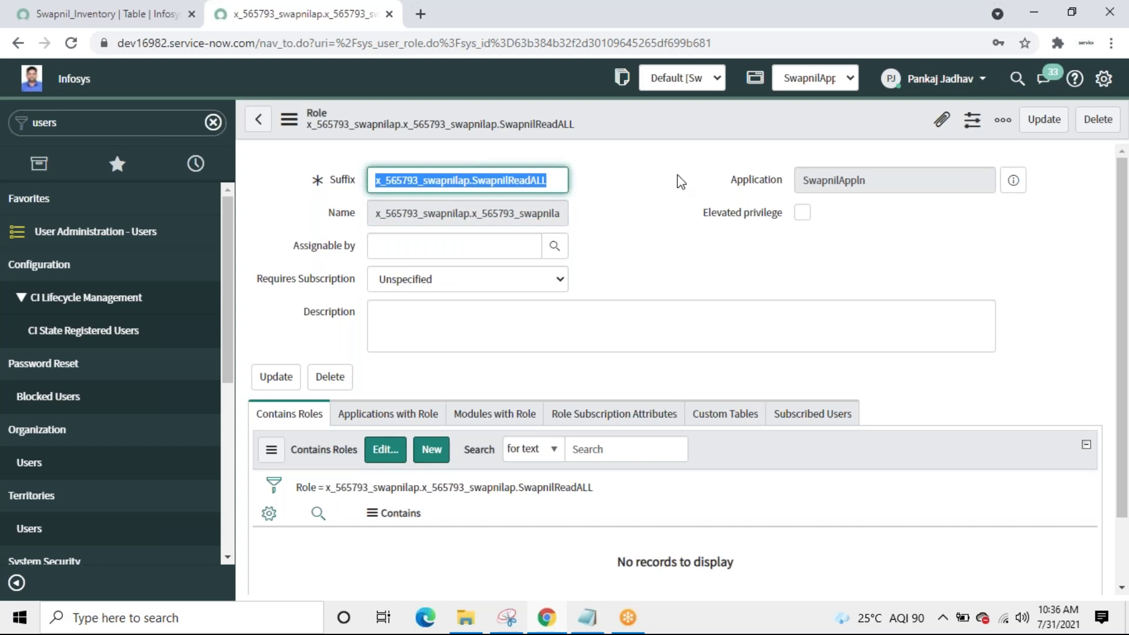
{"action": "left_click", "coordinate": [259, 120]}
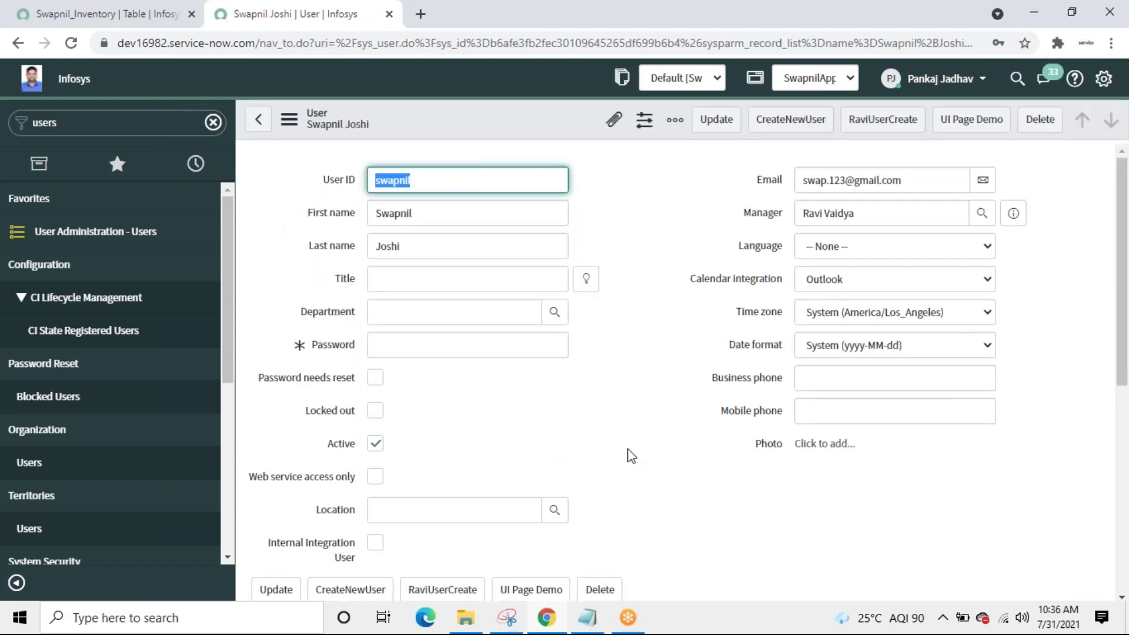
Step: Replace the navigator filter with 'swa' to list the Swapnil modules
{"action": "left_click_drag", "start_coordinate": [1123, 366], "coordinate": [1120, 552]}
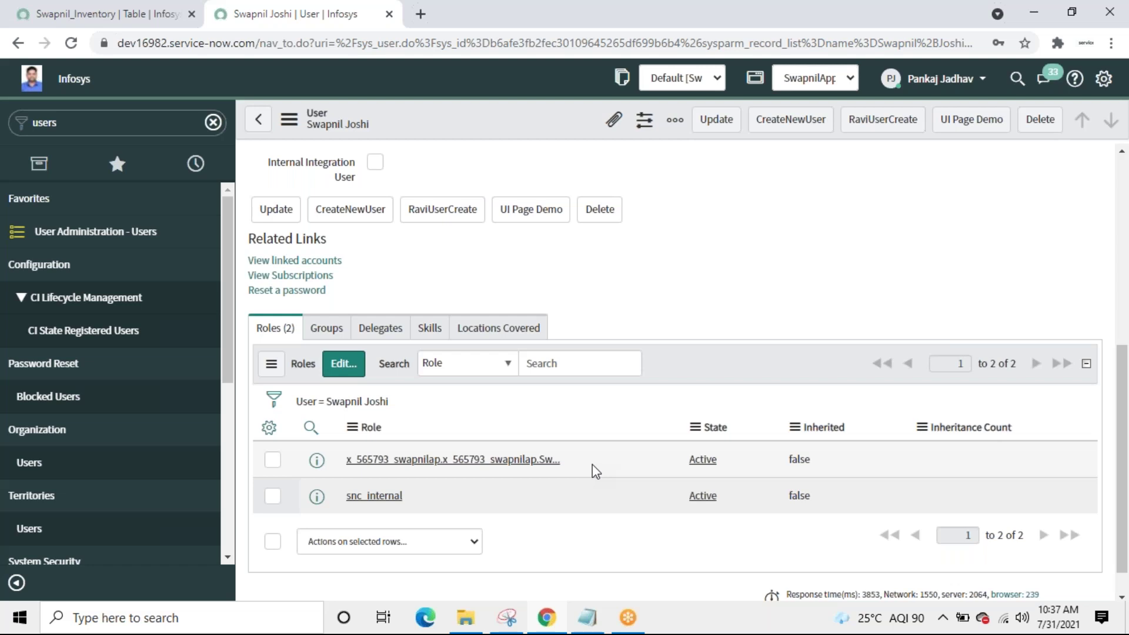
{"action": "left_click", "coordinate": [83, 124]}
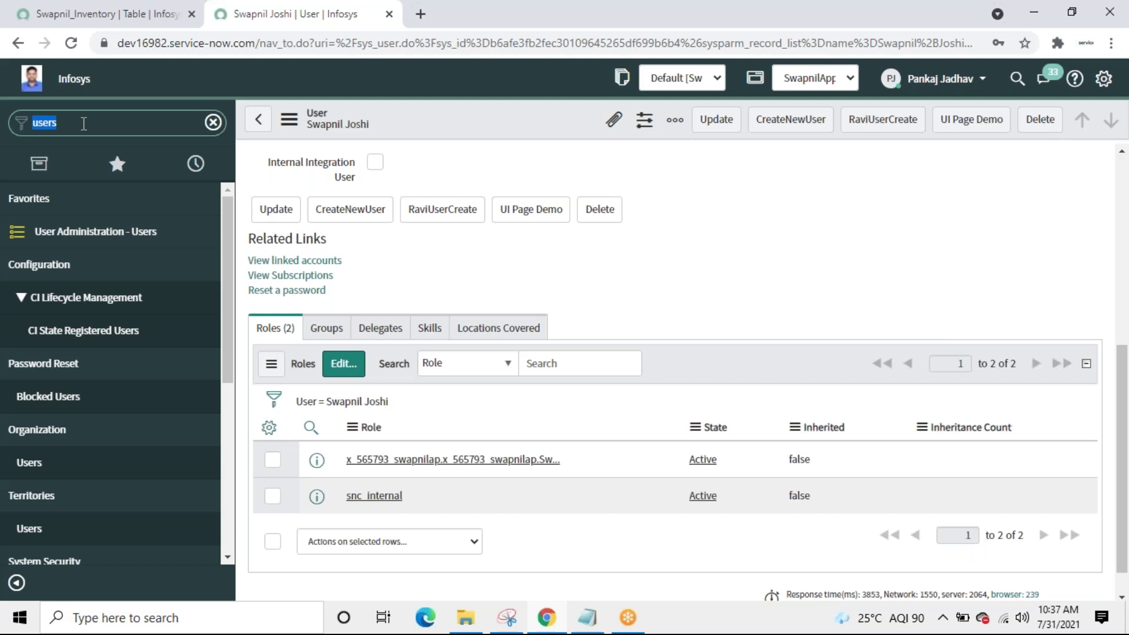
{"action": "type", "text": "swa"}
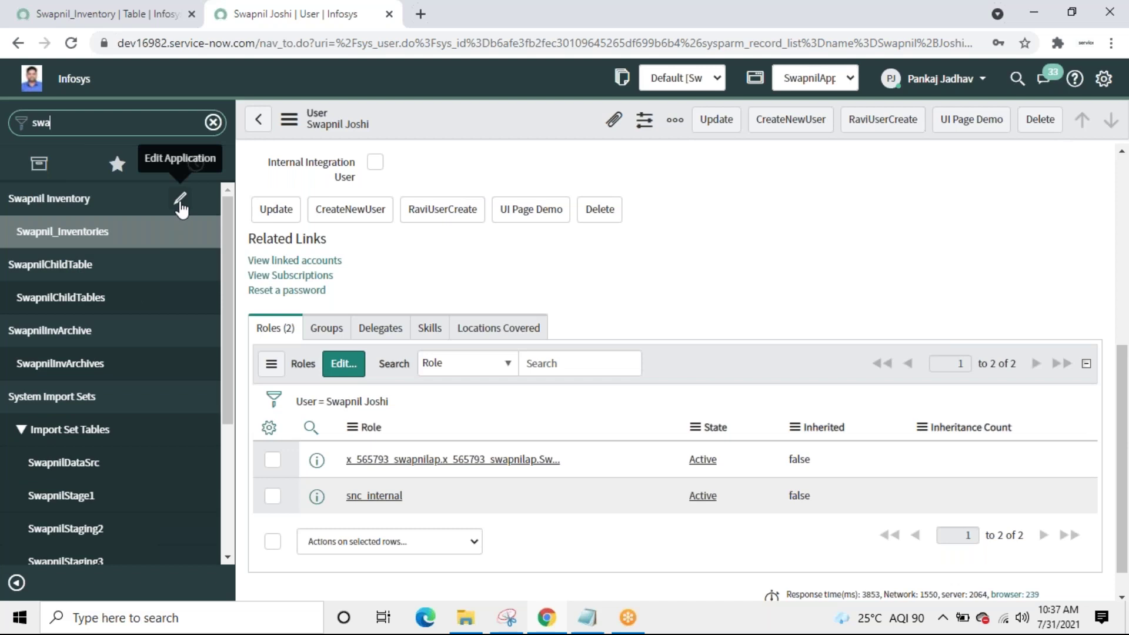
Step: Add the SwapnilReadALL role to the Swapnil Inventory application menu's required roles alongside SwapnilRead
{"action": "left_click", "coordinate": [179, 200]}
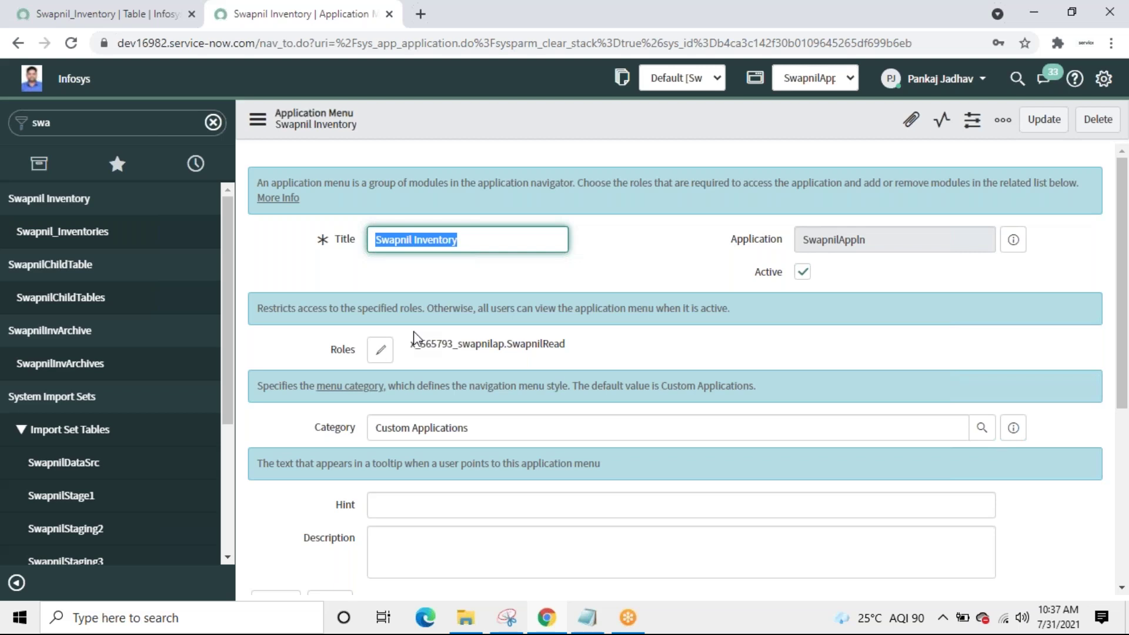
{"action": "left_click", "coordinate": [379, 351]}
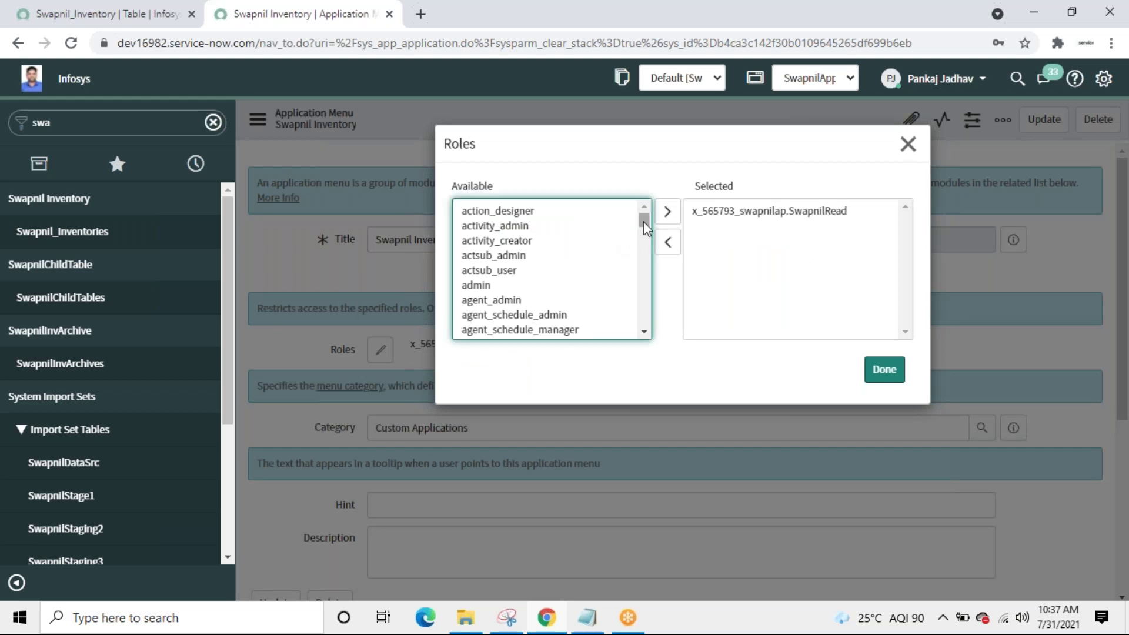
{"action": "left_click", "coordinate": [507, 273]}
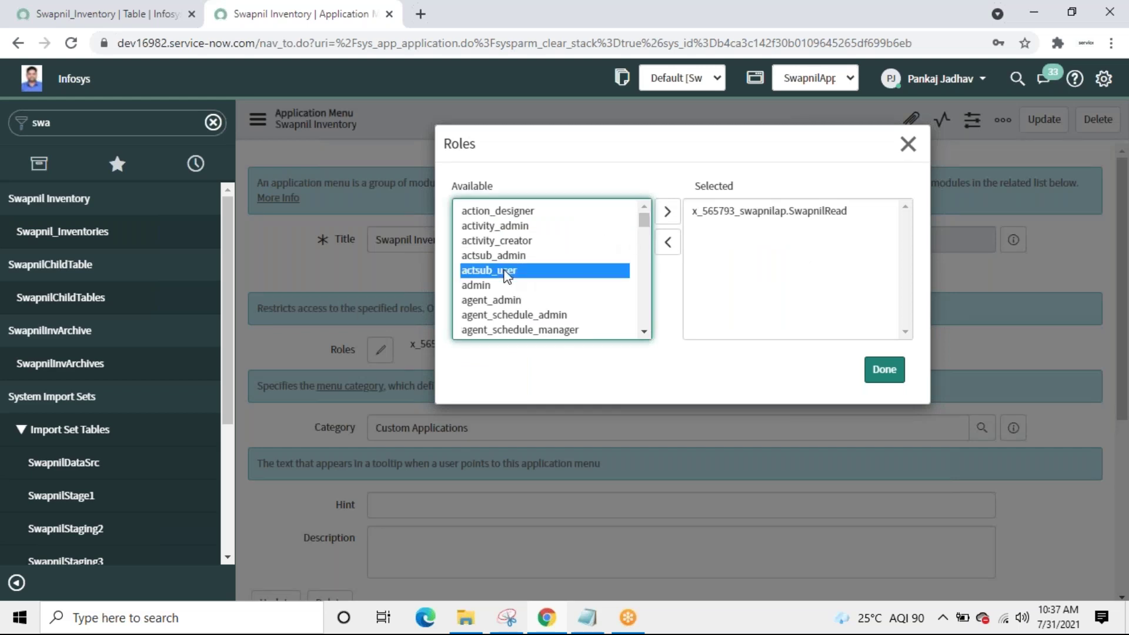
{"action": "key", "text": "x"}
{"action": "key", "text": "Down"}
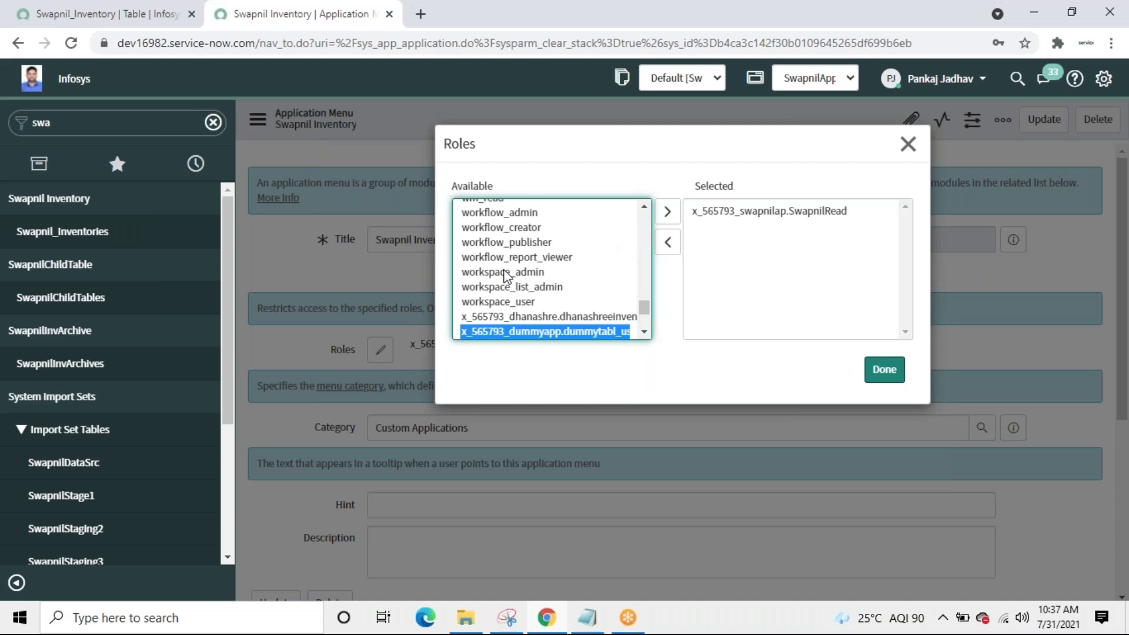
{"action": "key", "text": "Down"}
{"action": "key", "text": "Down"}
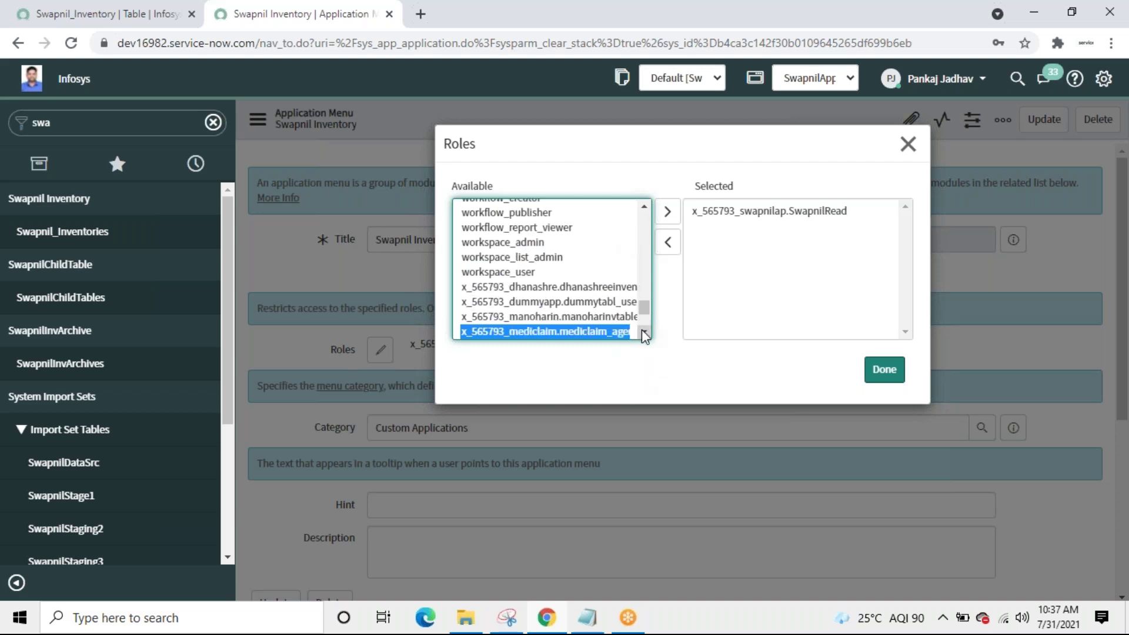
{"action": "left_click", "coordinate": [645, 334]}
{"action": "left_click", "coordinate": [644, 334]}
{"action": "scroll", "coordinate": [644, 334], "scroll_direction": "down", "scroll_amount": 8}
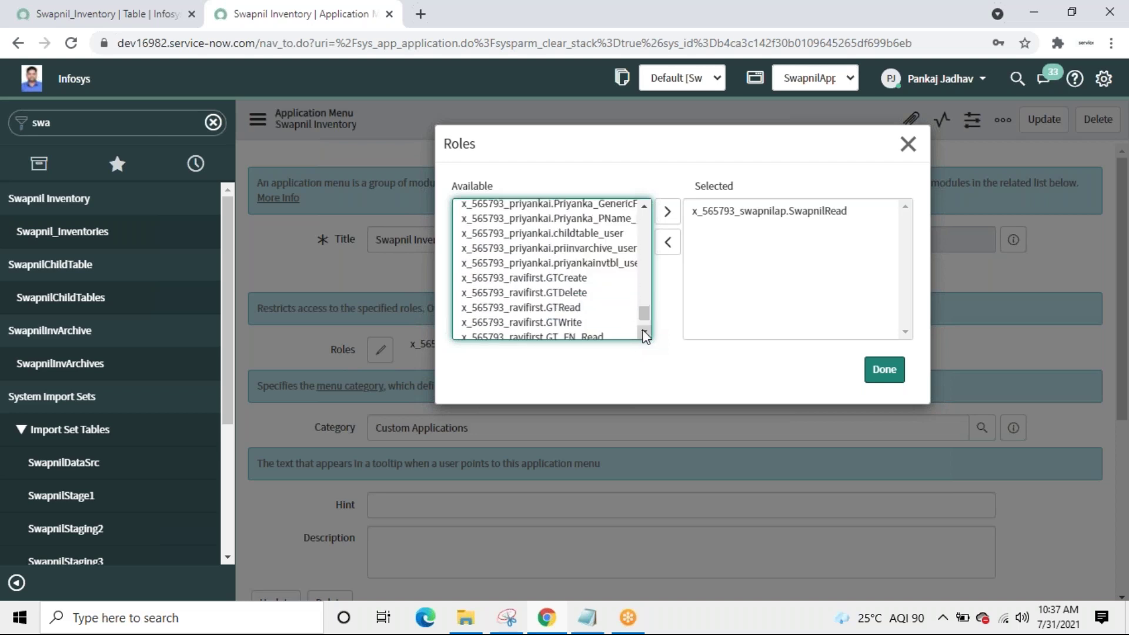
{"action": "scroll", "coordinate": [645, 336], "scroll_direction": "down", "scroll_amount": 3}
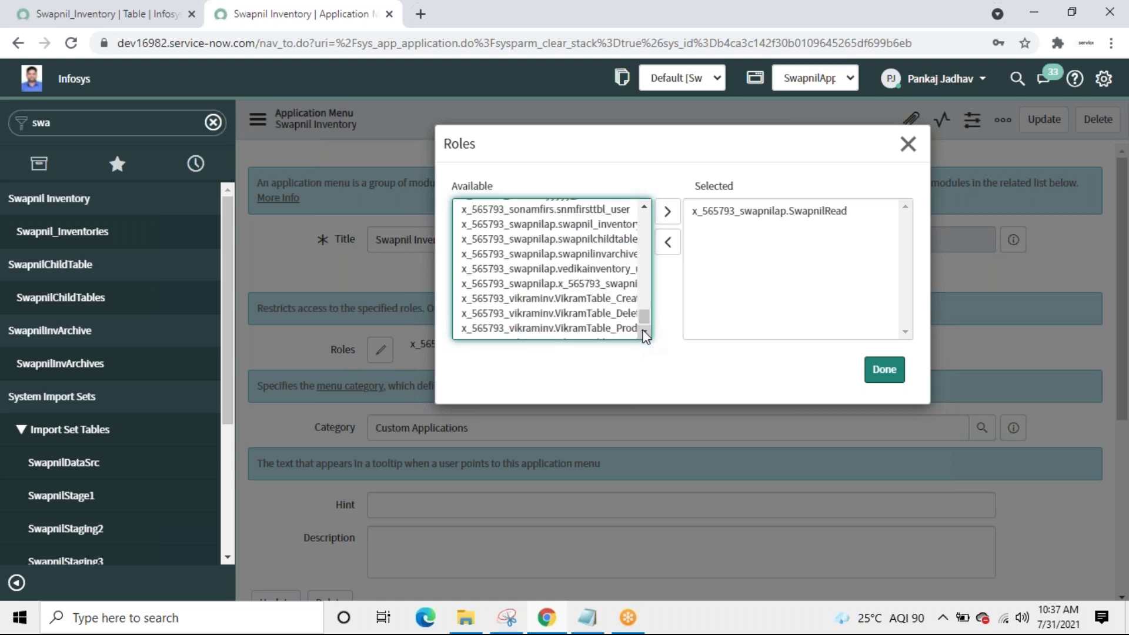
{"action": "left_click", "coordinate": [644, 209]}
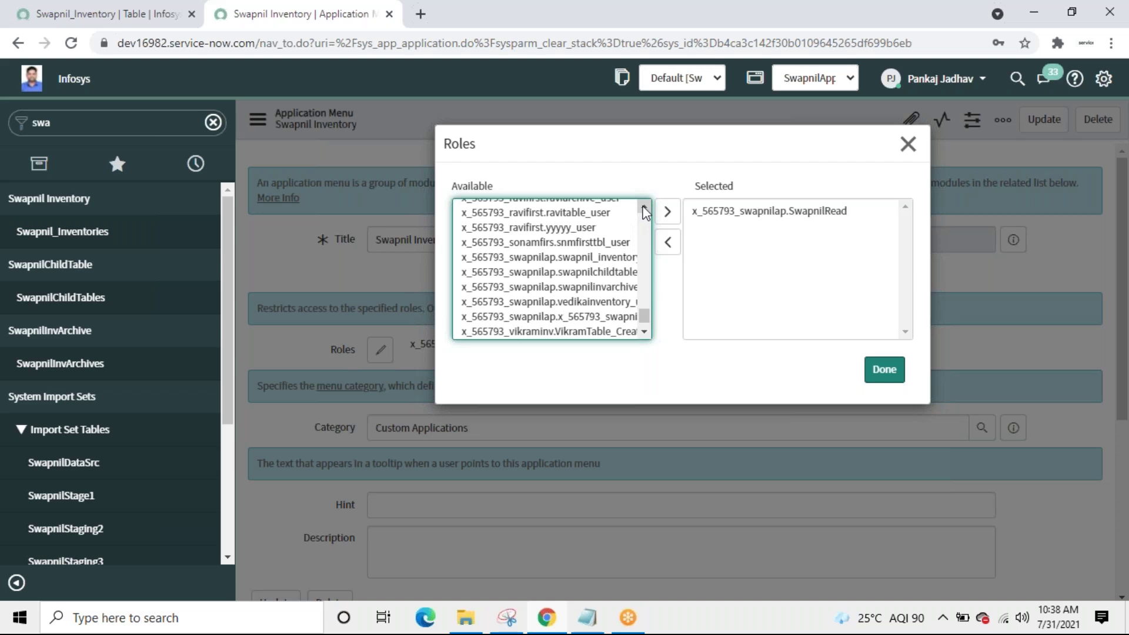
{"action": "double_click", "coordinate": [562, 318]}
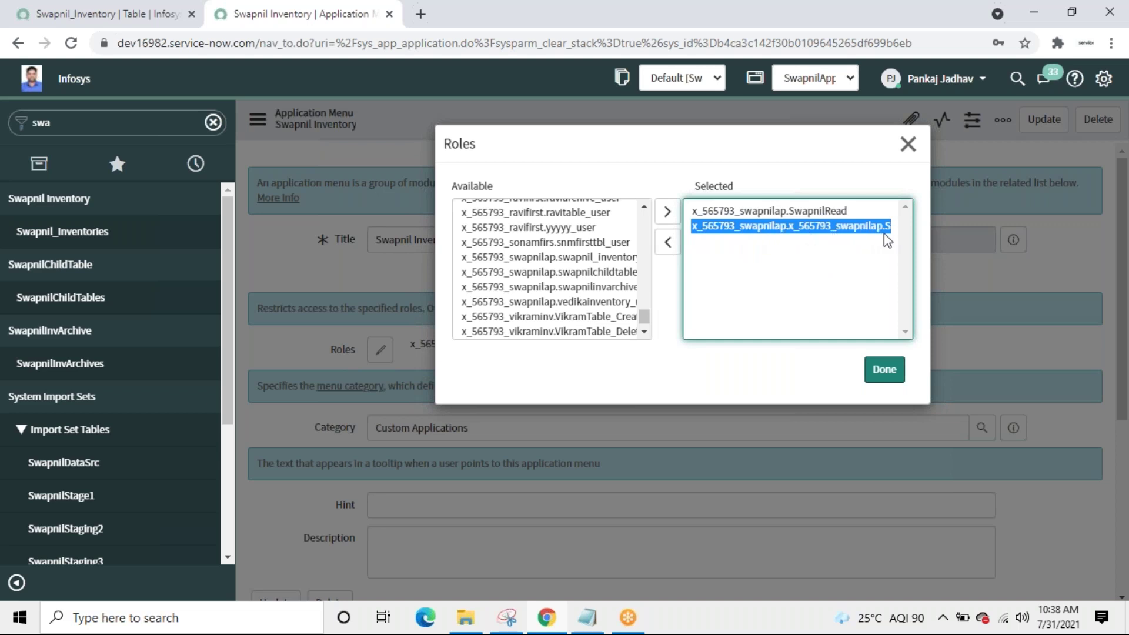
{"action": "left_click", "coordinate": [885, 369]}
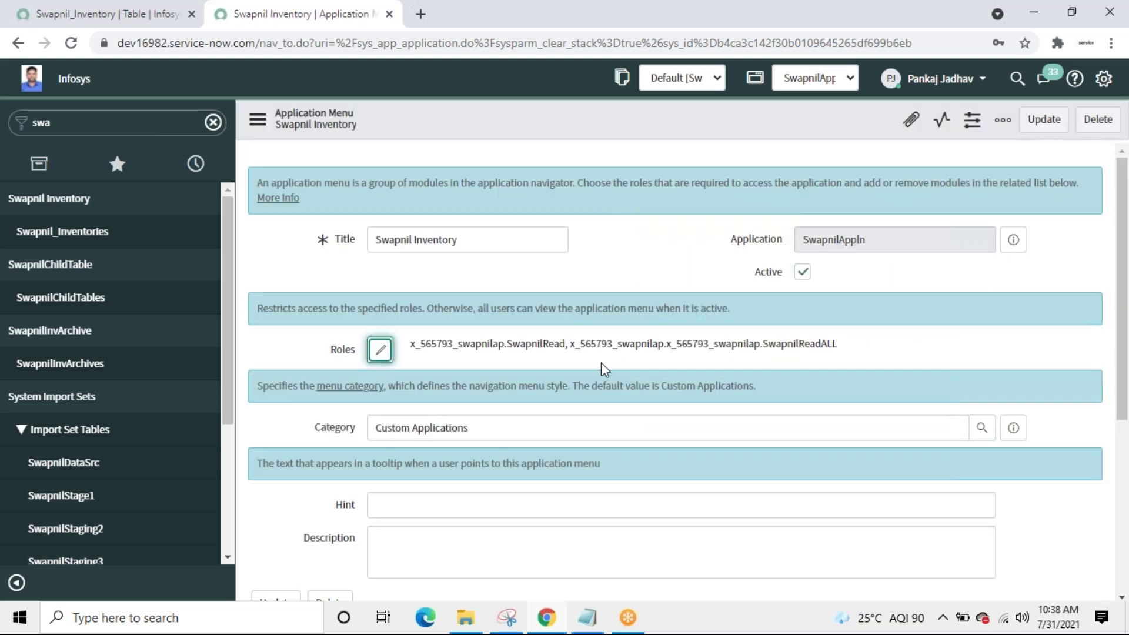
Step: Save the Swapnil Inventory menu and open the Swapnil_Inventories module record for editing
{"action": "left_click", "coordinate": [1044, 120]}
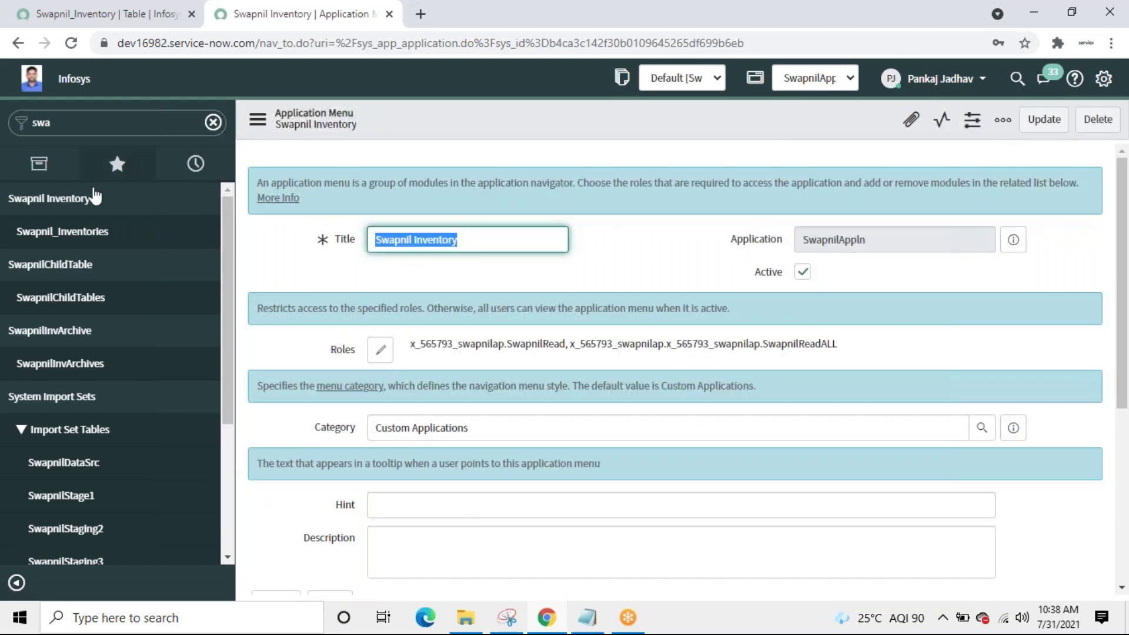
{"action": "left_click", "coordinate": [181, 200]}
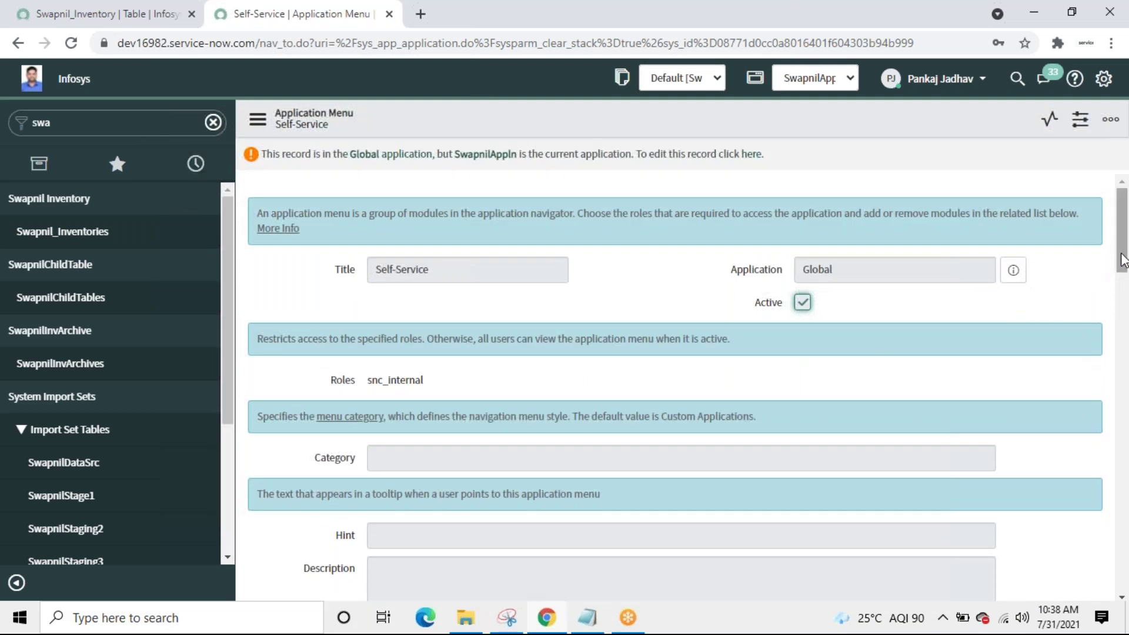
{"action": "left_click_drag", "start_coordinate": [1122, 265], "coordinate": [1121, 388]}
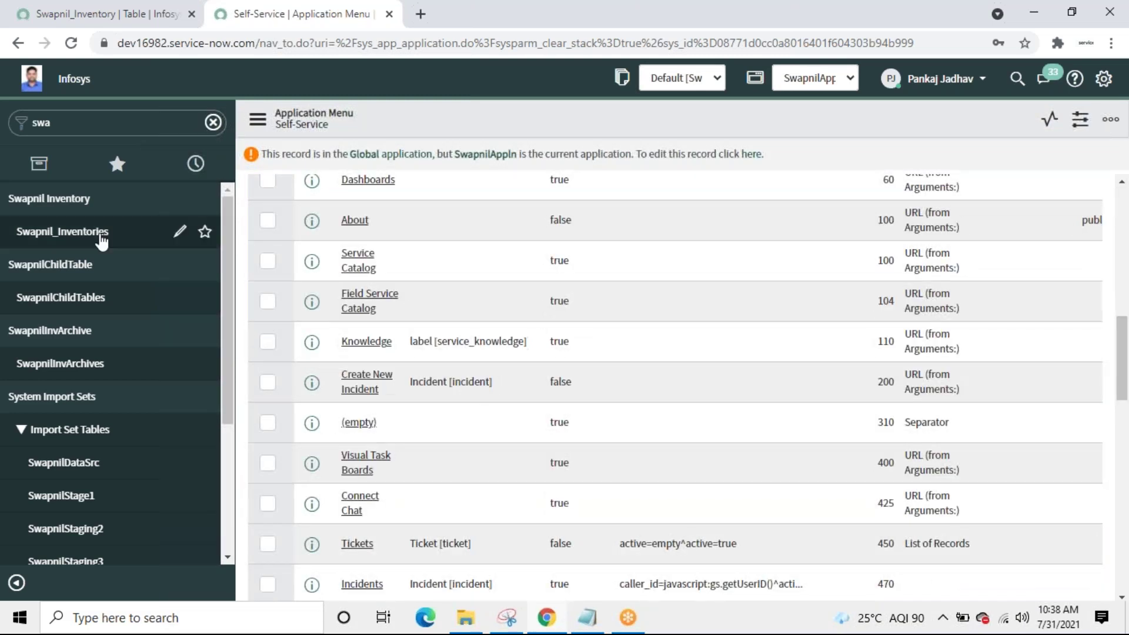
{"action": "left_click", "coordinate": [180, 201]}
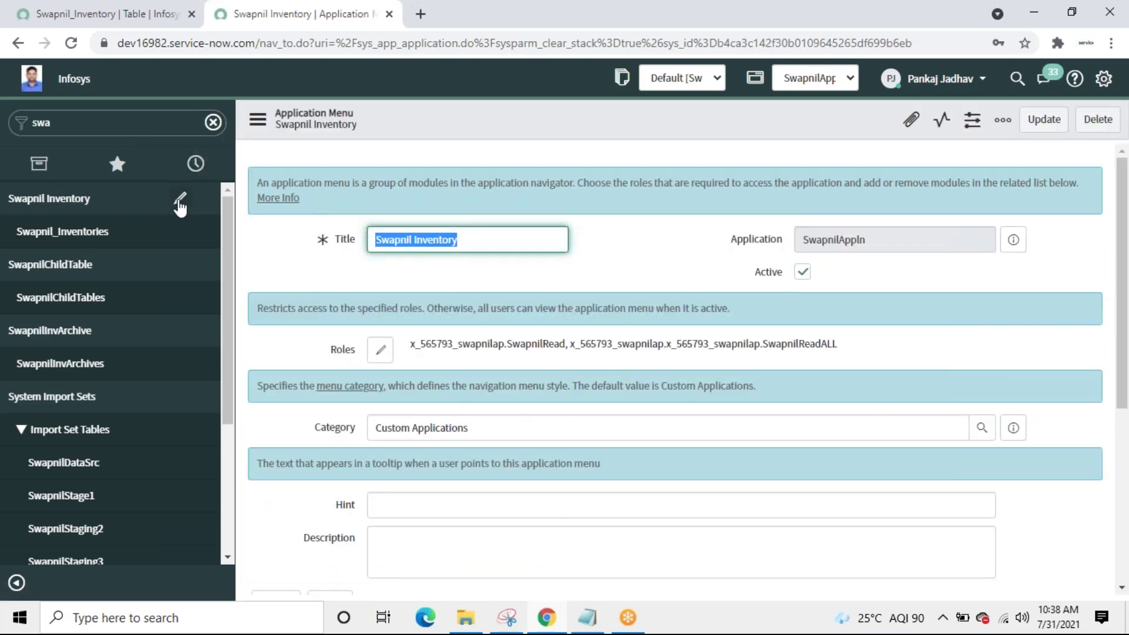
{"action": "left_click", "coordinate": [180, 233]}
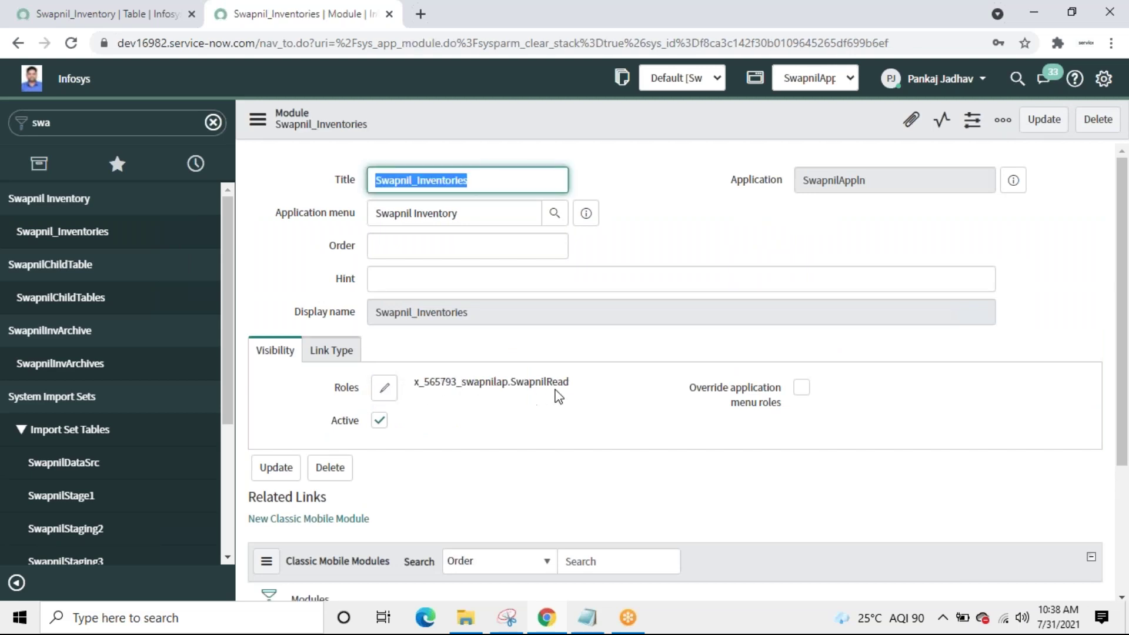
Step: Add x_565793_swapnilap SwapnilReadALL to the Swapnil_Inventories module's roles next to SwapnilRead
{"action": "left_click", "coordinate": [383, 389]}
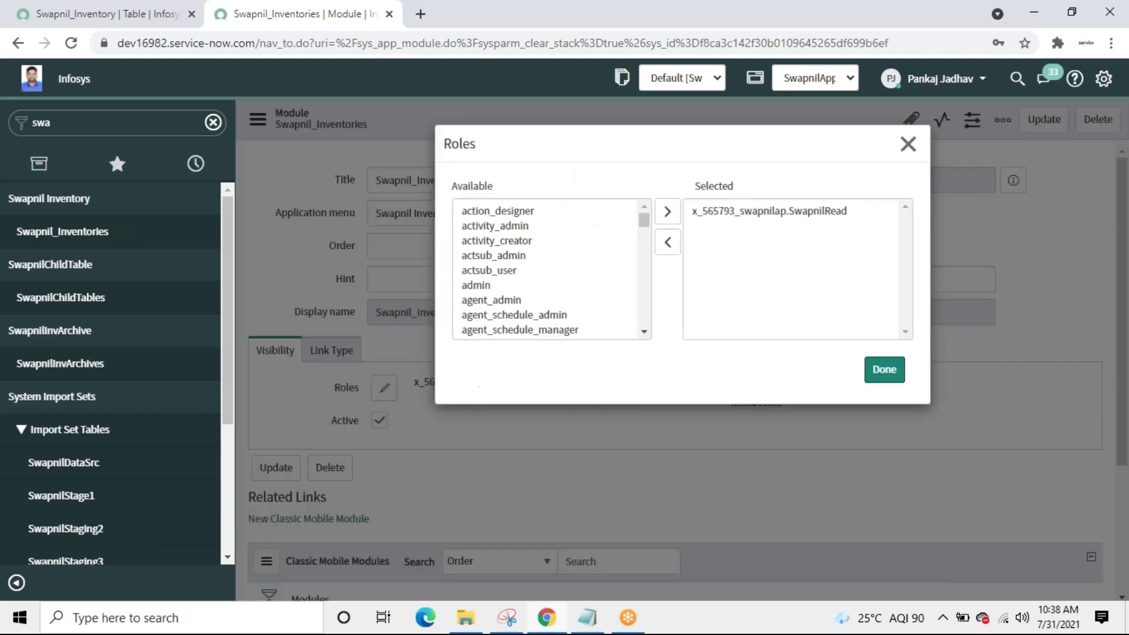
{"action": "left_click", "coordinate": [497, 317]}
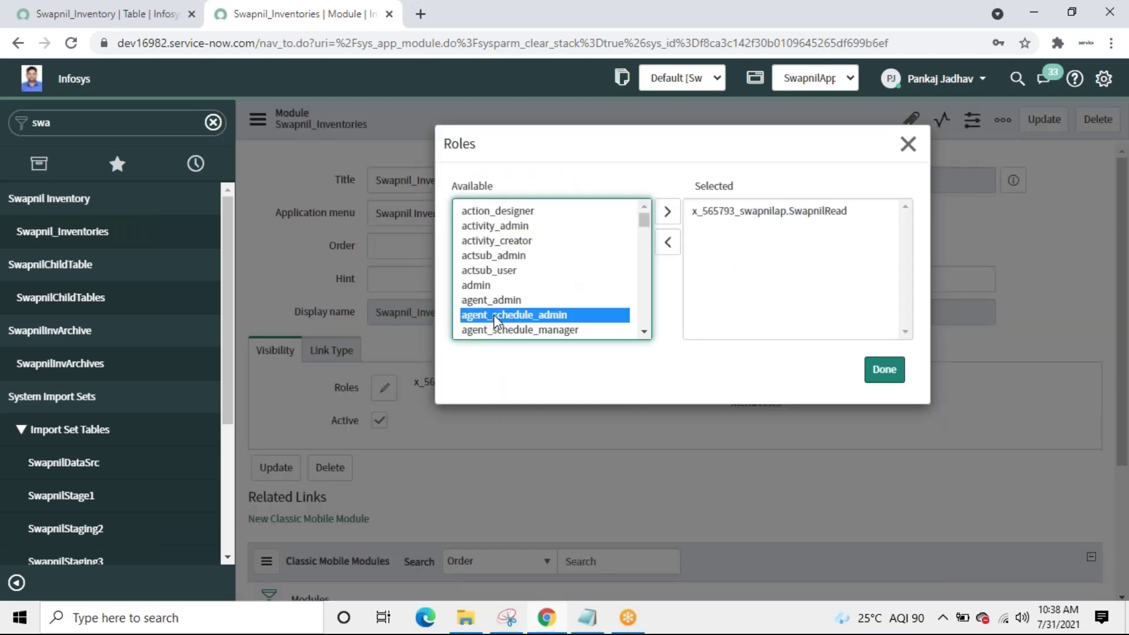
{"action": "key", "text": "x"}
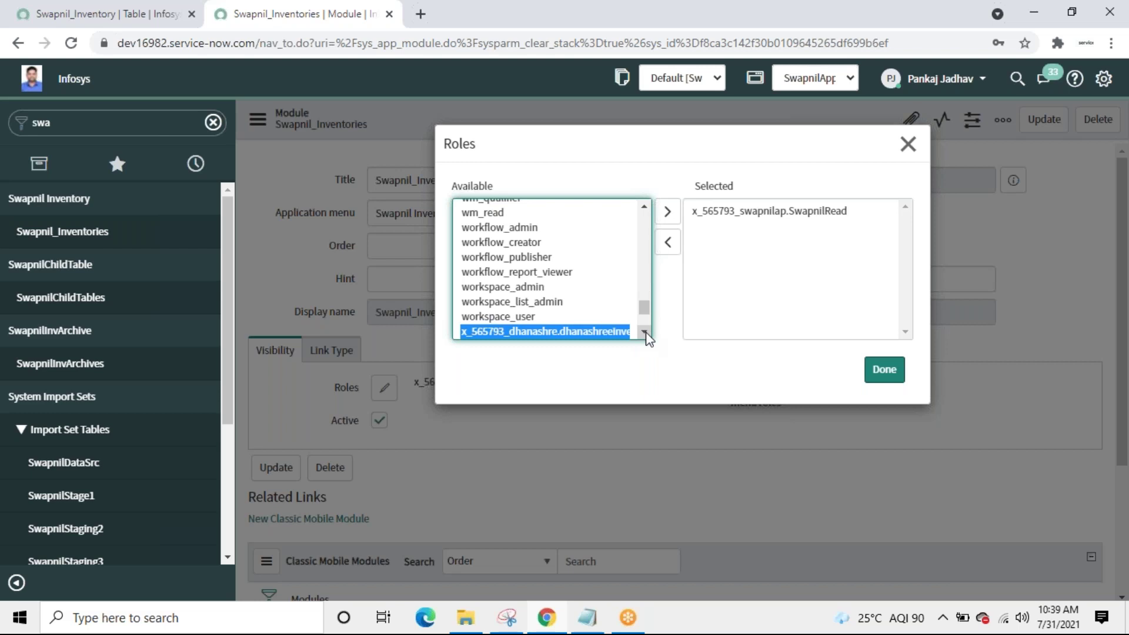
{"action": "scroll", "coordinate": [646, 338], "scroll_direction": "down", "scroll_amount": 5}
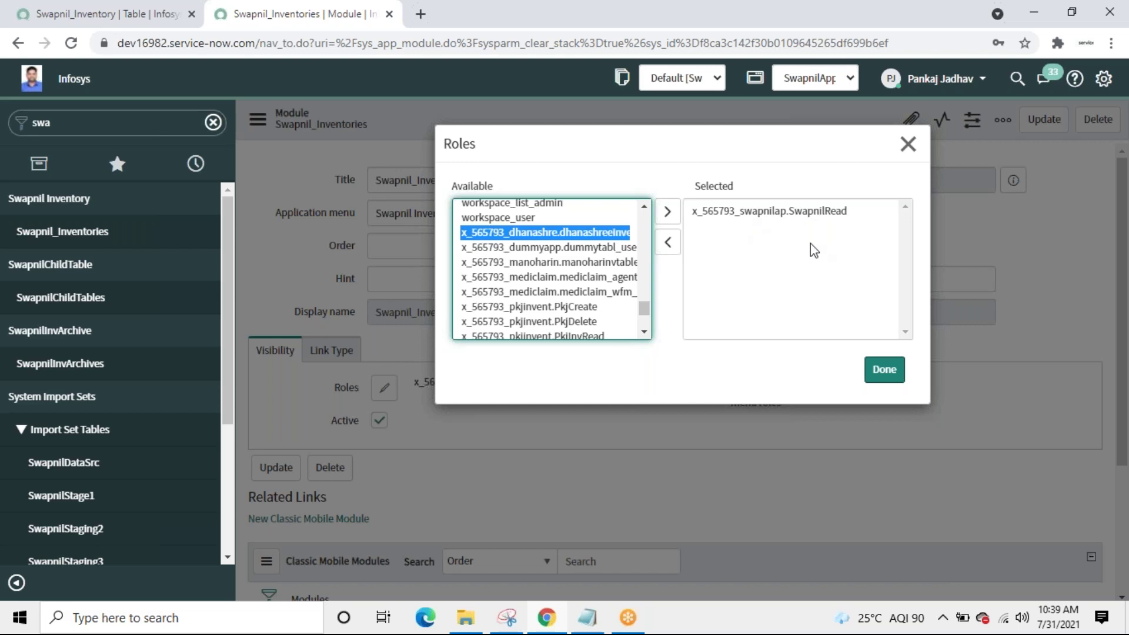
{"action": "left_click", "coordinate": [645, 334]}
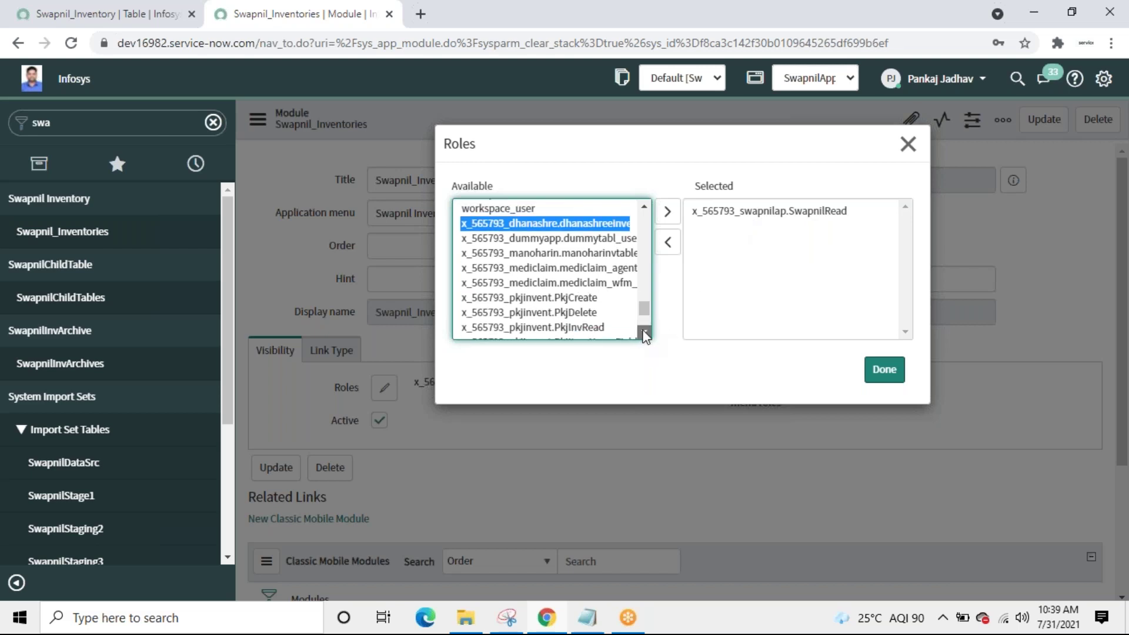
{"action": "left_click", "coordinate": [644, 334]}
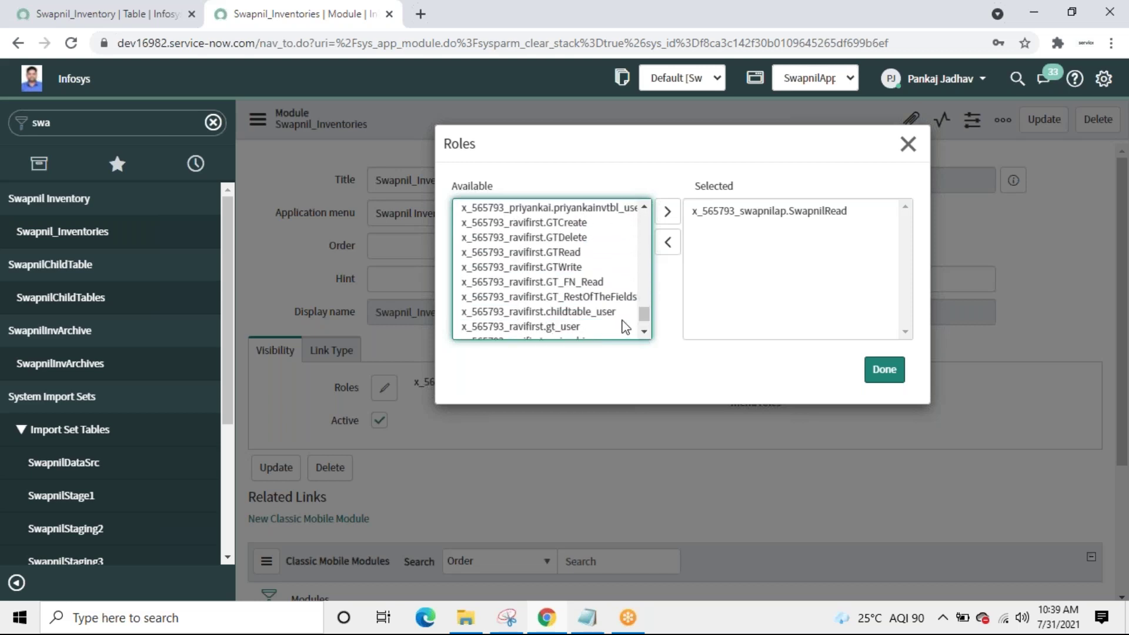
{"action": "left_click", "coordinate": [645, 334]}
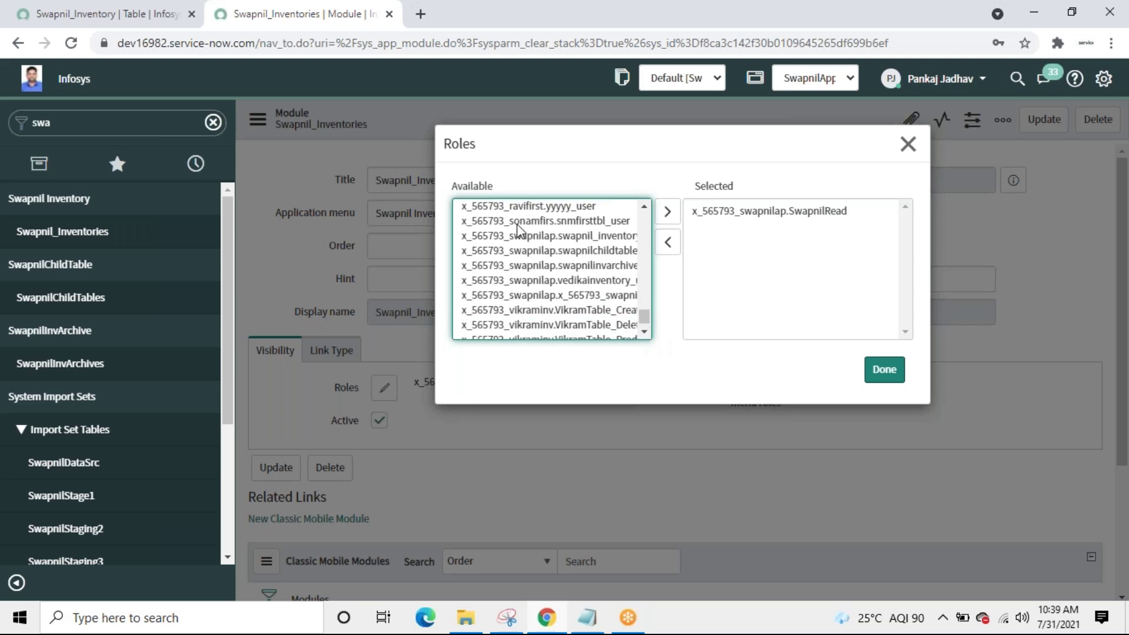
{"action": "left_click", "coordinate": [549, 236]}
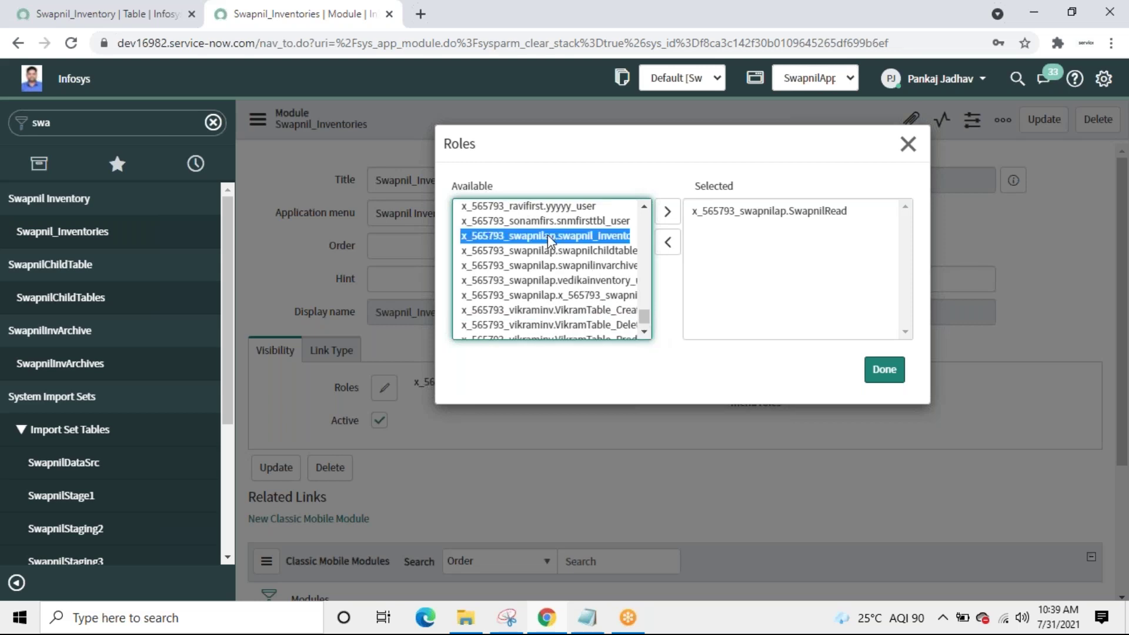
{"action": "left_click", "coordinate": [643, 207]}
{"action": "left_click", "coordinate": [644, 207]}
{"action": "left_click", "coordinate": [644, 207]}
{"action": "left_click", "coordinate": [644, 207]}
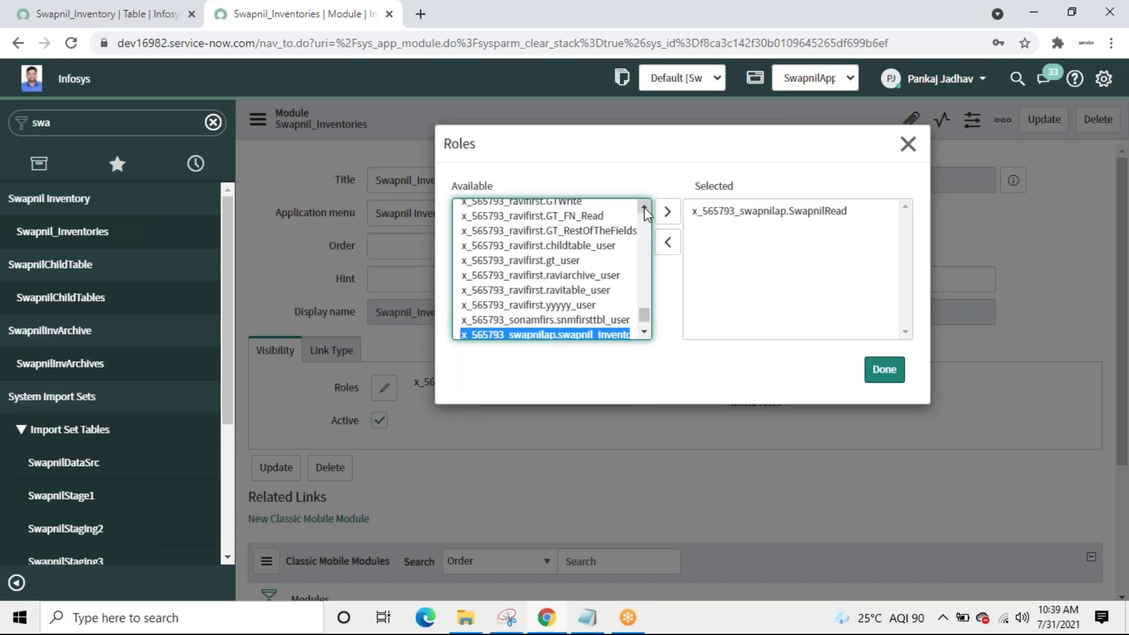
{"action": "left_click", "coordinate": [644, 332]}
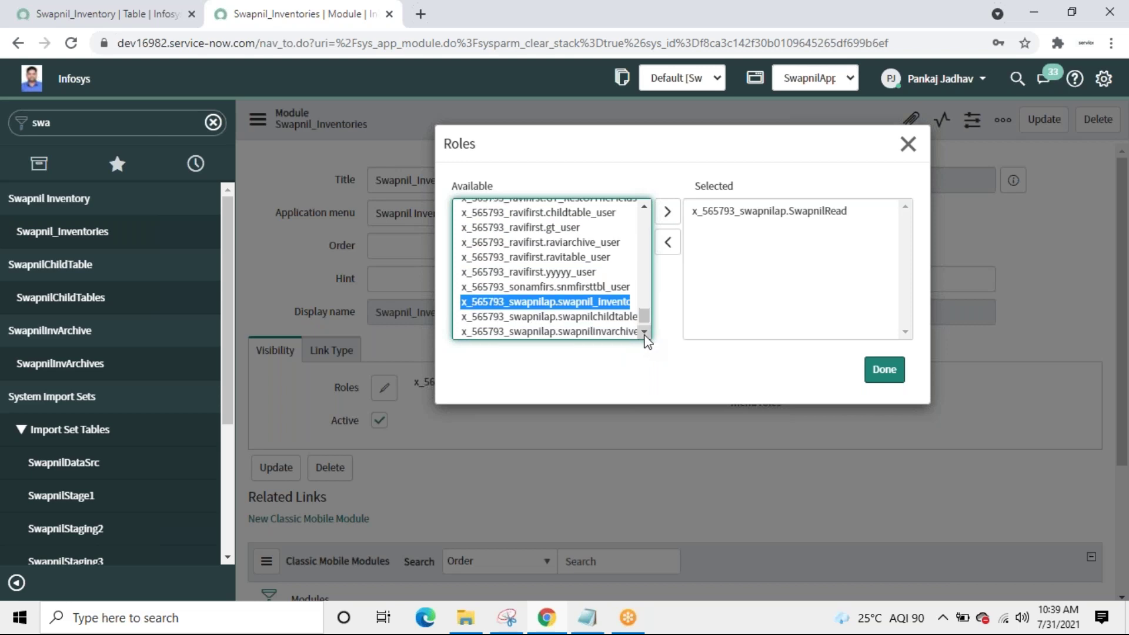
{"action": "left_click", "coordinate": [645, 332]}
{"action": "left_click", "coordinate": [644, 333]}
{"action": "left_click", "coordinate": [644, 332]}
{"action": "left_click", "coordinate": [644, 332]}
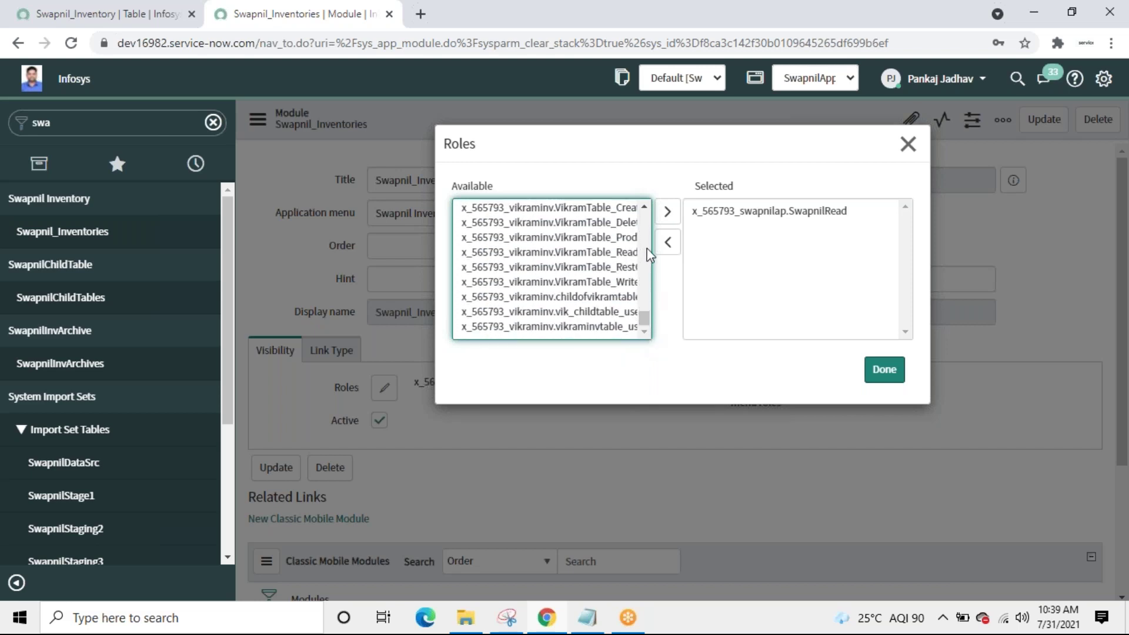
{"action": "left_click", "coordinate": [644, 207]}
{"action": "left_click", "coordinate": [644, 207]}
{"action": "left_click", "coordinate": [645, 207]}
{"action": "left_click", "coordinate": [645, 207]}
{"action": "left_click", "coordinate": [645, 207]}
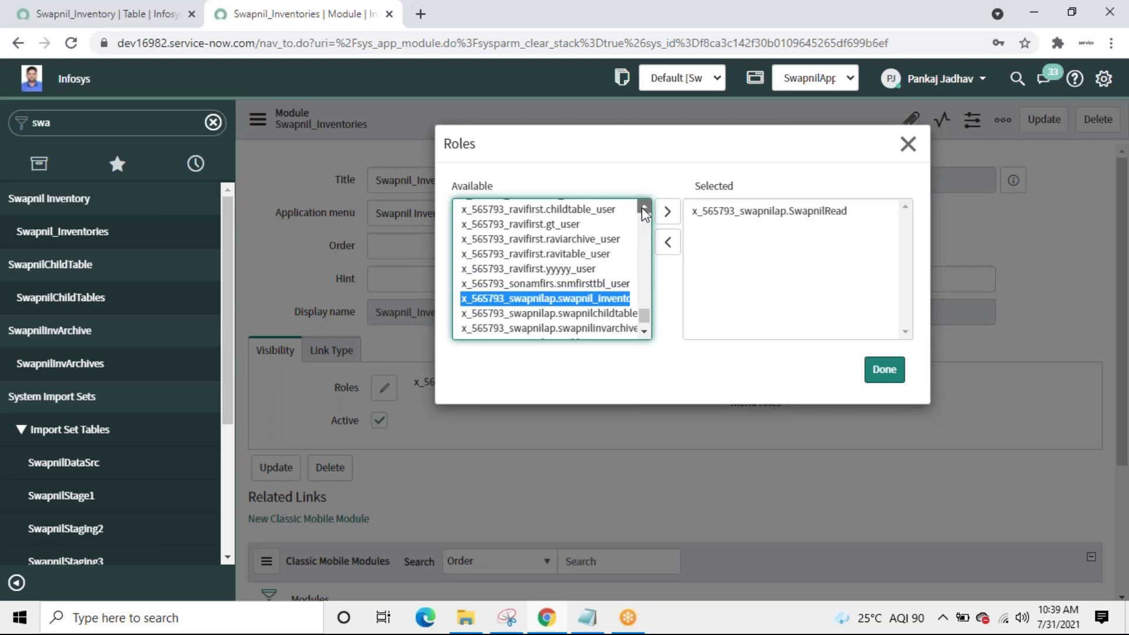
{"action": "scroll", "coordinate": [644, 207], "scroll_direction": "up", "scroll_amount": 2}
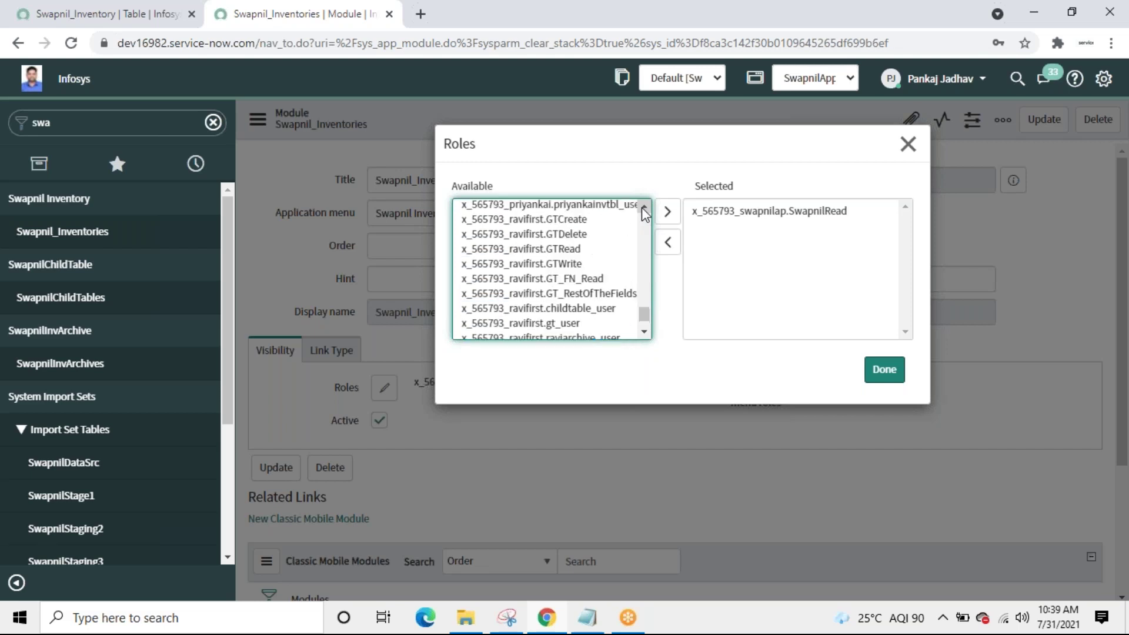
{"action": "left_click", "coordinate": [644, 331]}
{"action": "left_click", "coordinate": [644, 332]}
{"action": "left_click", "coordinate": [644, 332]}
{"action": "left_click", "coordinate": [644, 332]}
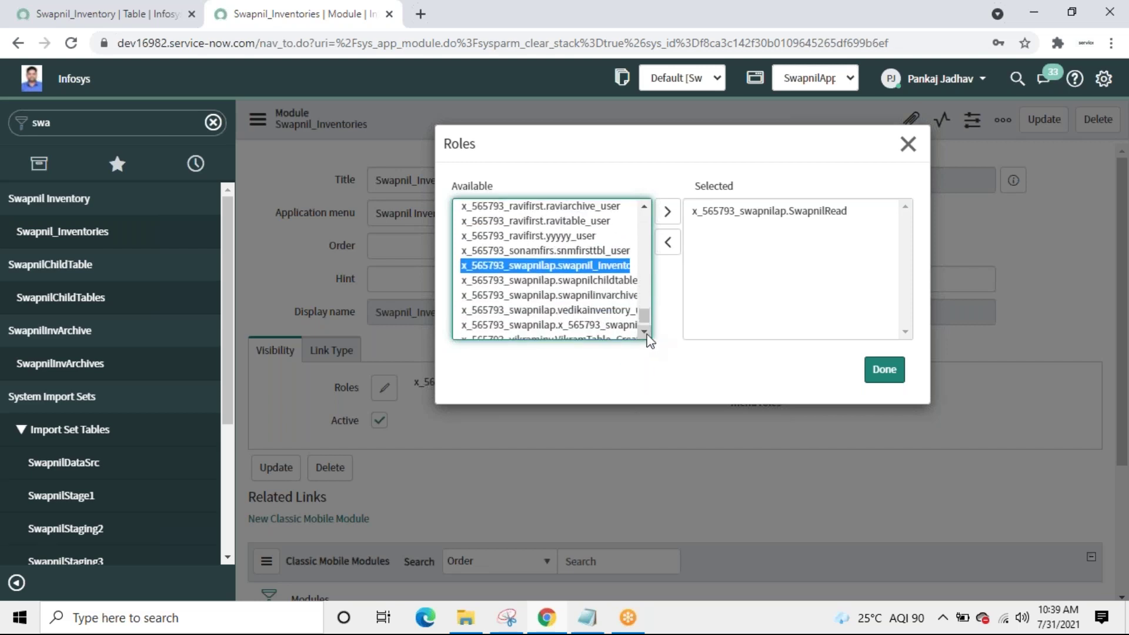
{"action": "left_click", "coordinate": [644, 331]}
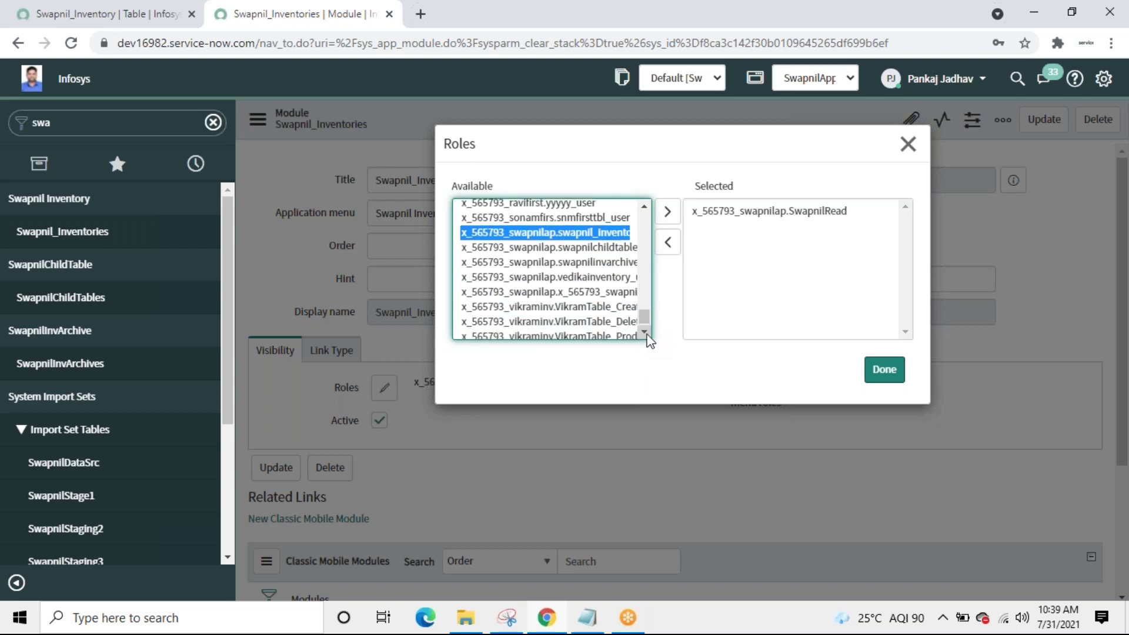
{"action": "left_click", "coordinate": [556, 291]}
{"action": "double_click", "coordinate": [556, 291]}
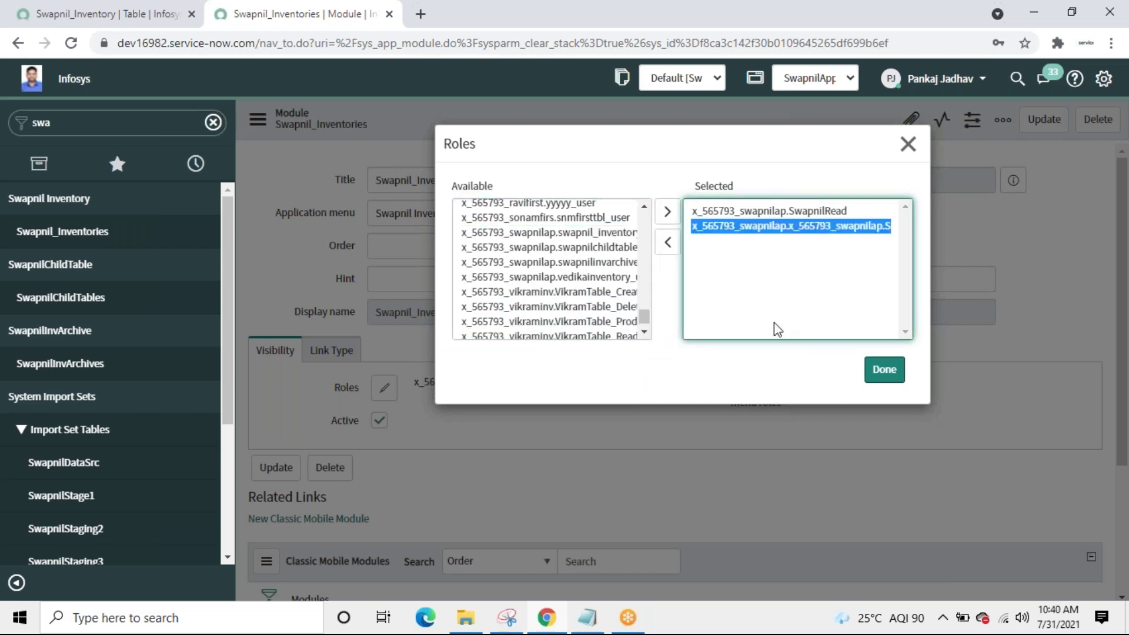
{"action": "left_click", "coordinate": [884, 370]}
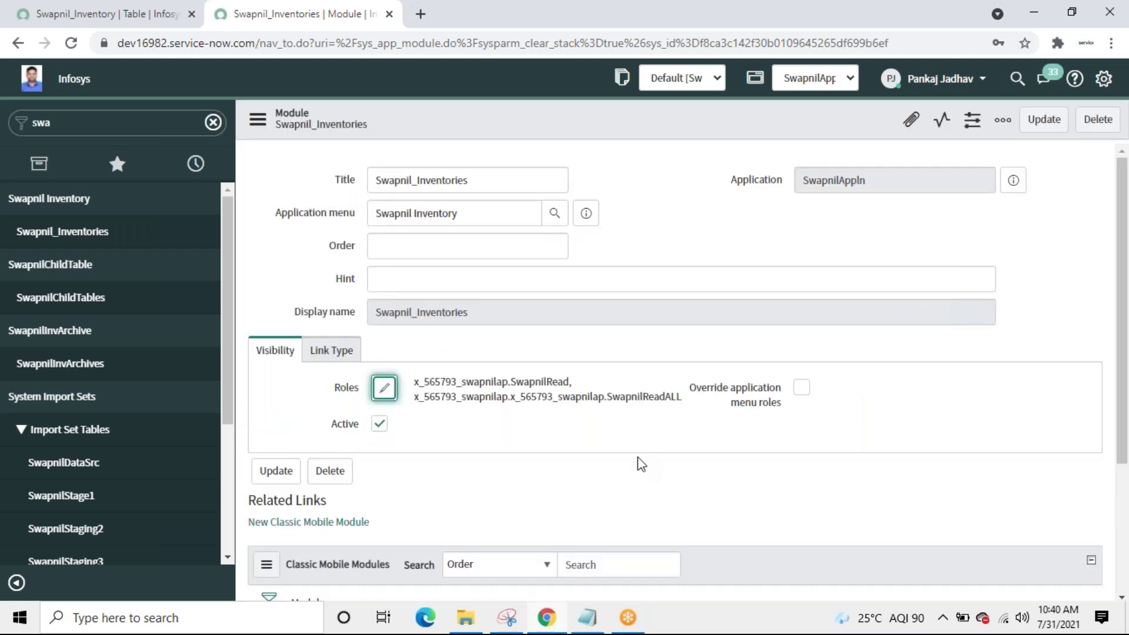
Step: Save the Swapnil_Inventories module with both SwapnilRead and SwapnilReadALL roles
{"action": "left_click", "coordinate": [1038, 122]}
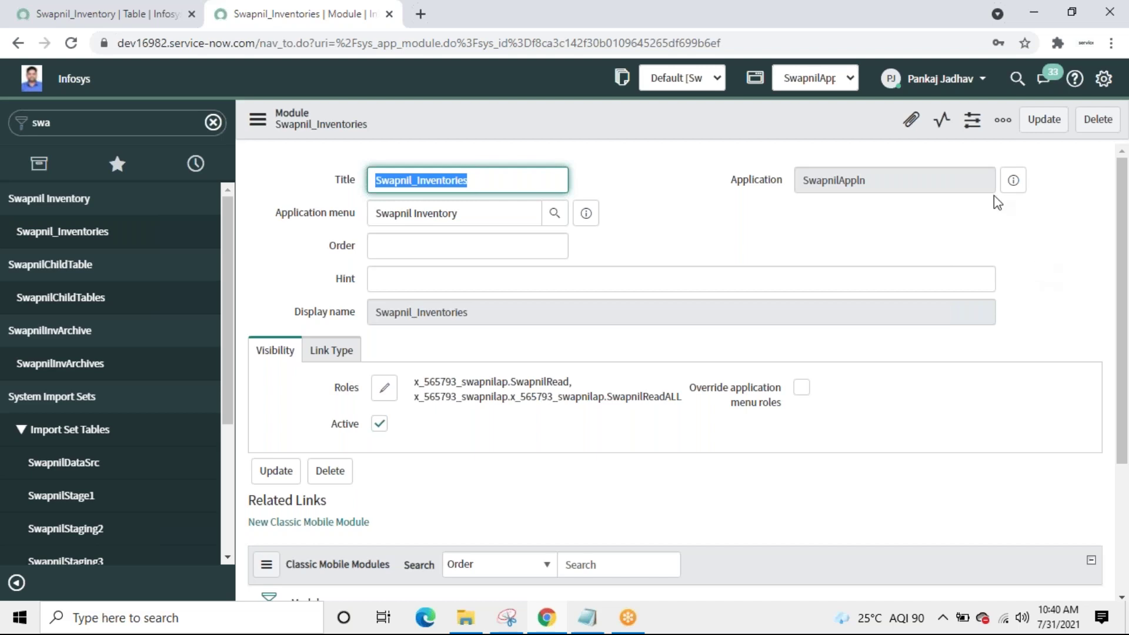
{"action": "left_click", "coordinate": [1043, 120]}
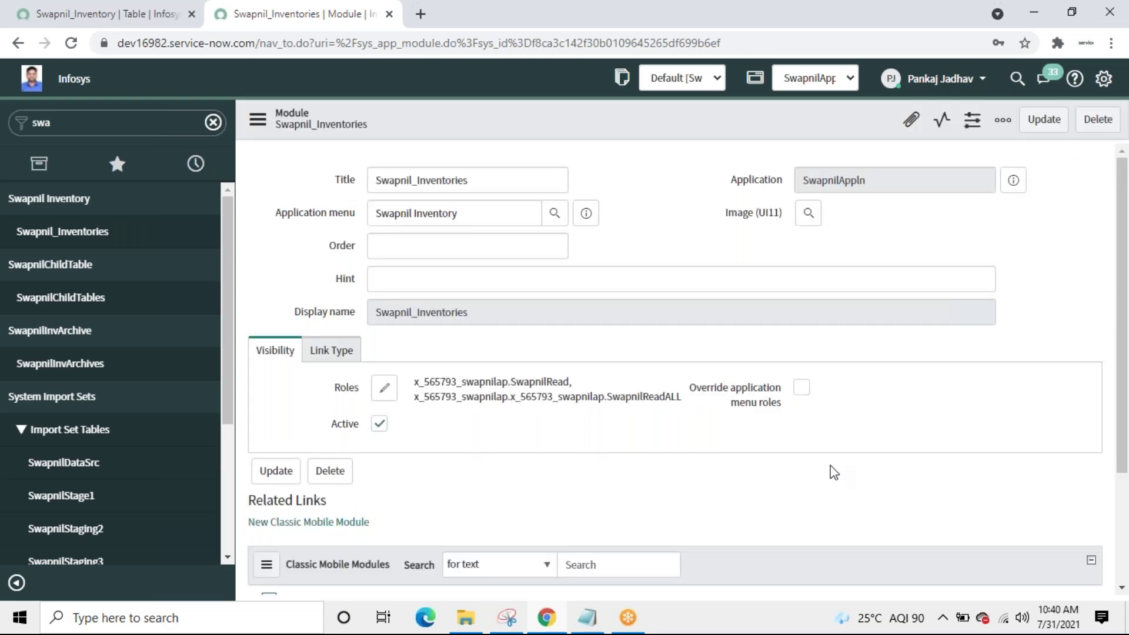
{"action": "left_click", "coordinate": [970, 82]}
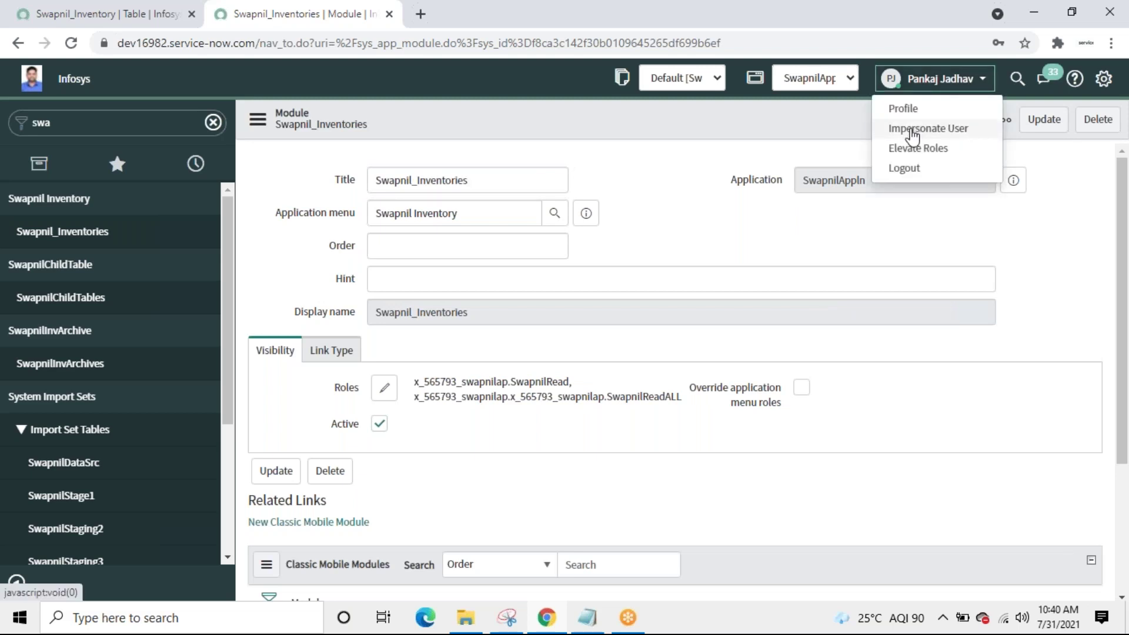
Step: Impersonate a recent user and filter the navigator for 'sw'
{"action": "left_click", "coordinate": [913, 128]}
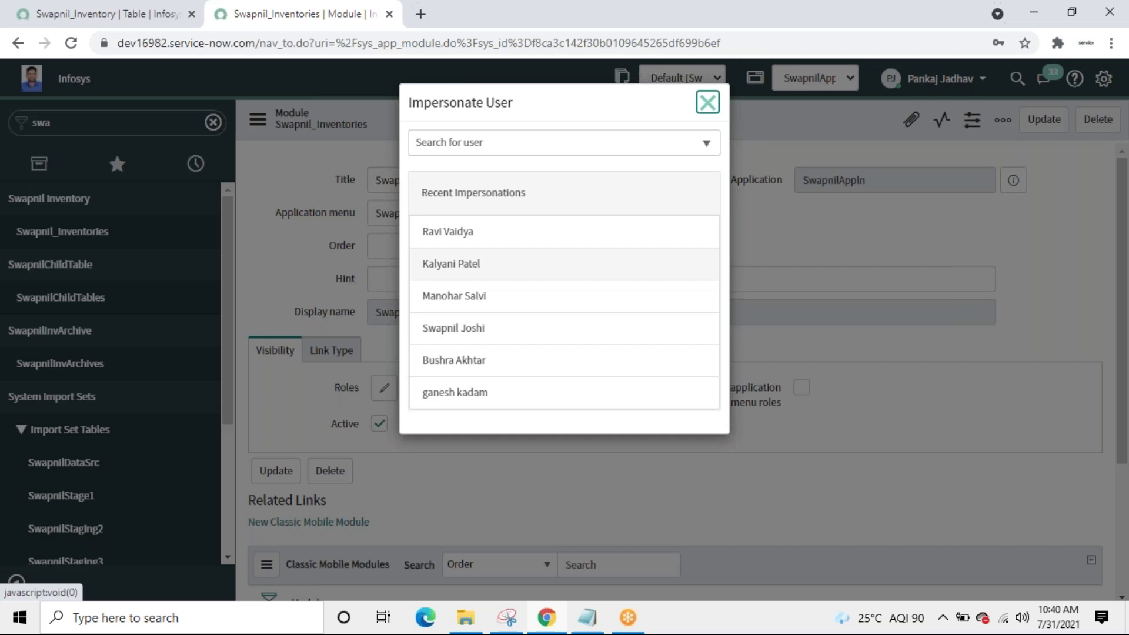
{"action": "left_click", "coordinate": [460, 330]}
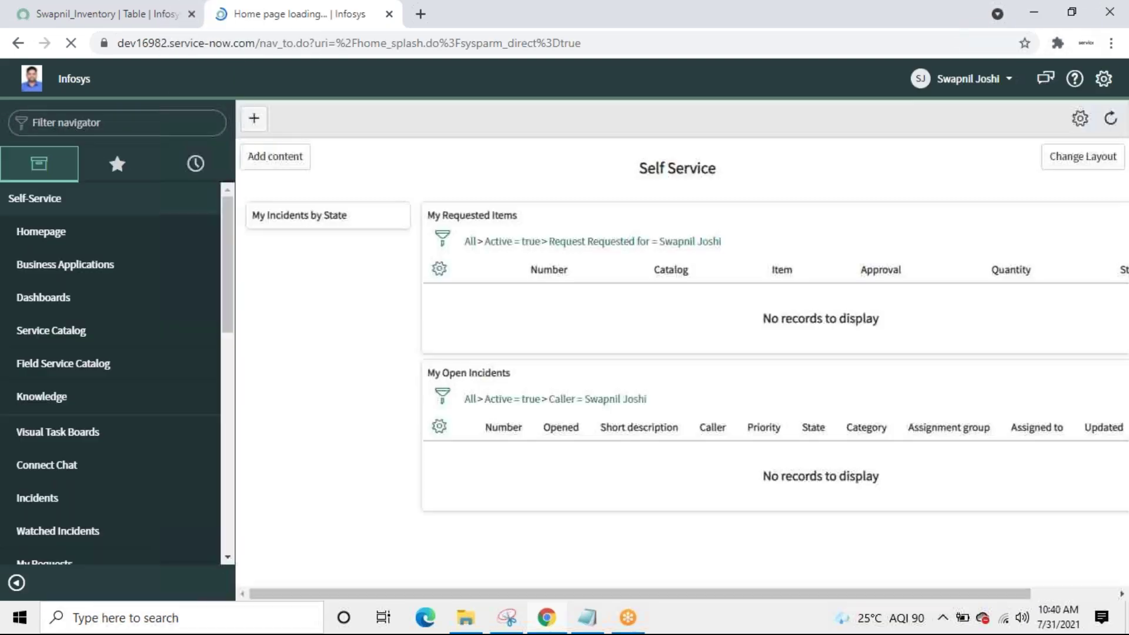
{"action": "left_click", "coordinate": [164, 123]}
{"action": "type", "text": "sw"}
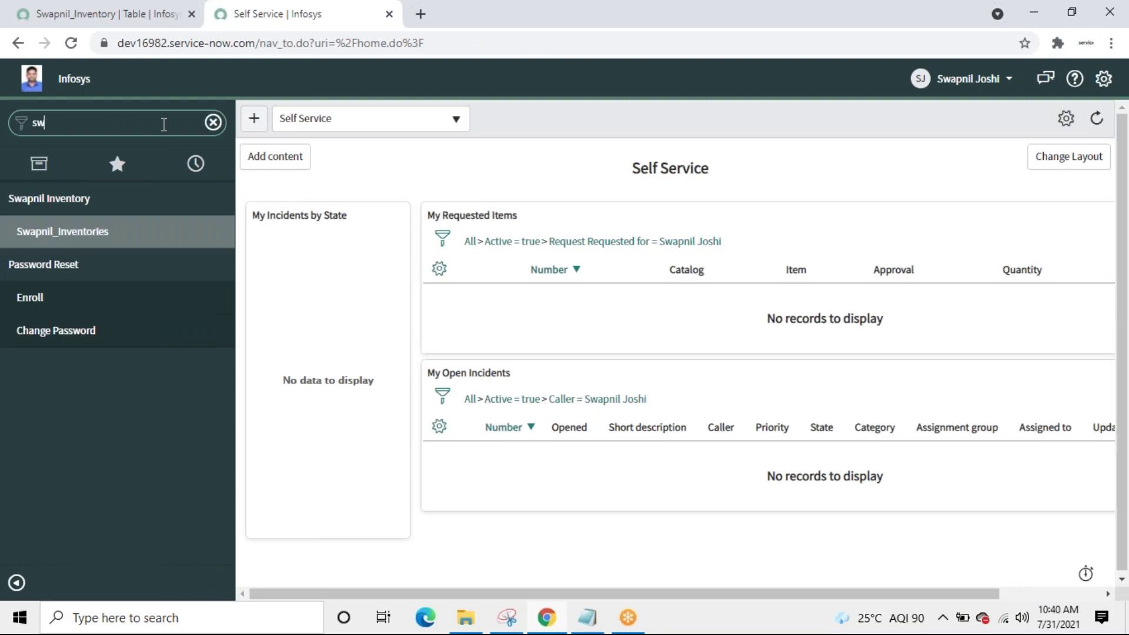
Step: Open the Swapnil_Inventories list and add Status to its personalized columns
{"action": "left_click", "coordinate": [68, 235]}
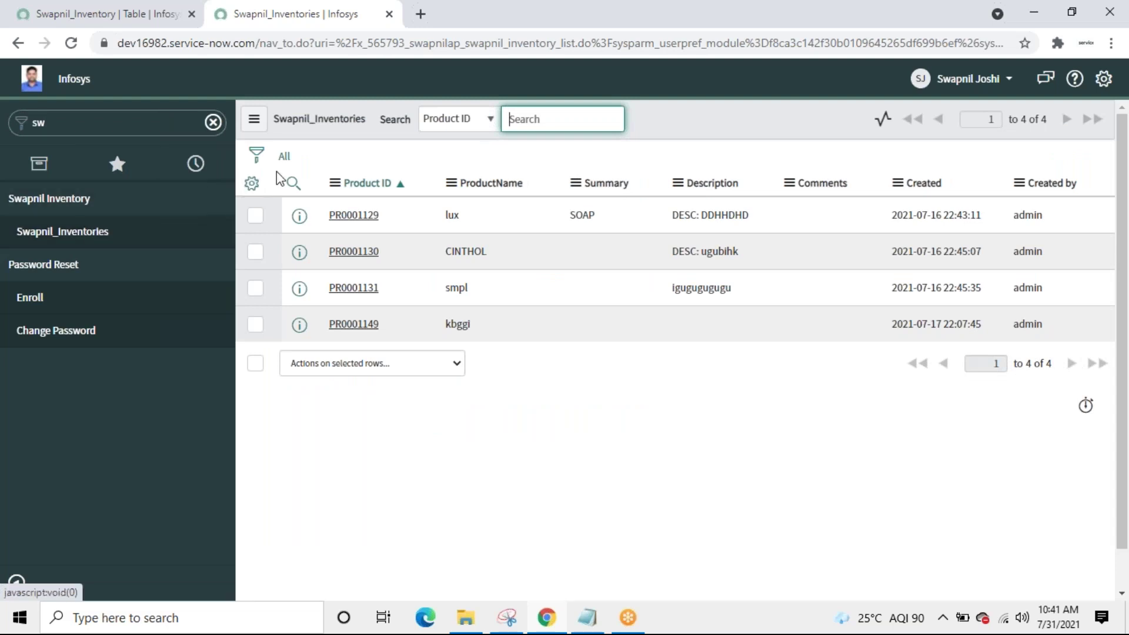
{"action": "left_click", "coordinate": [252, 187]}
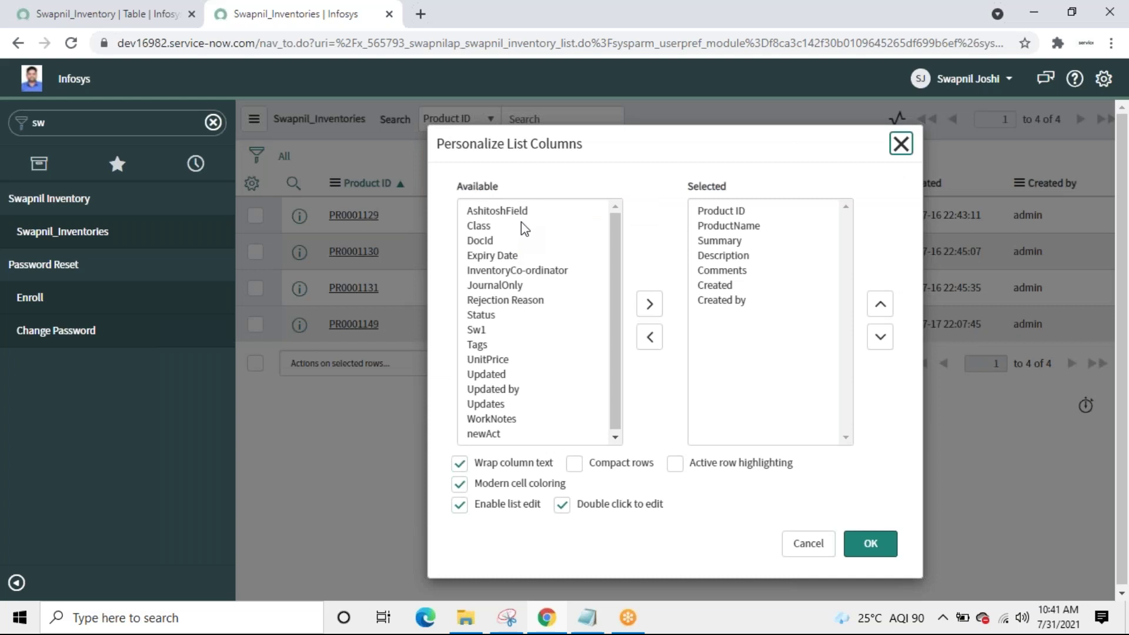
{"action": "double_click", "coordinate": [491, 317]}
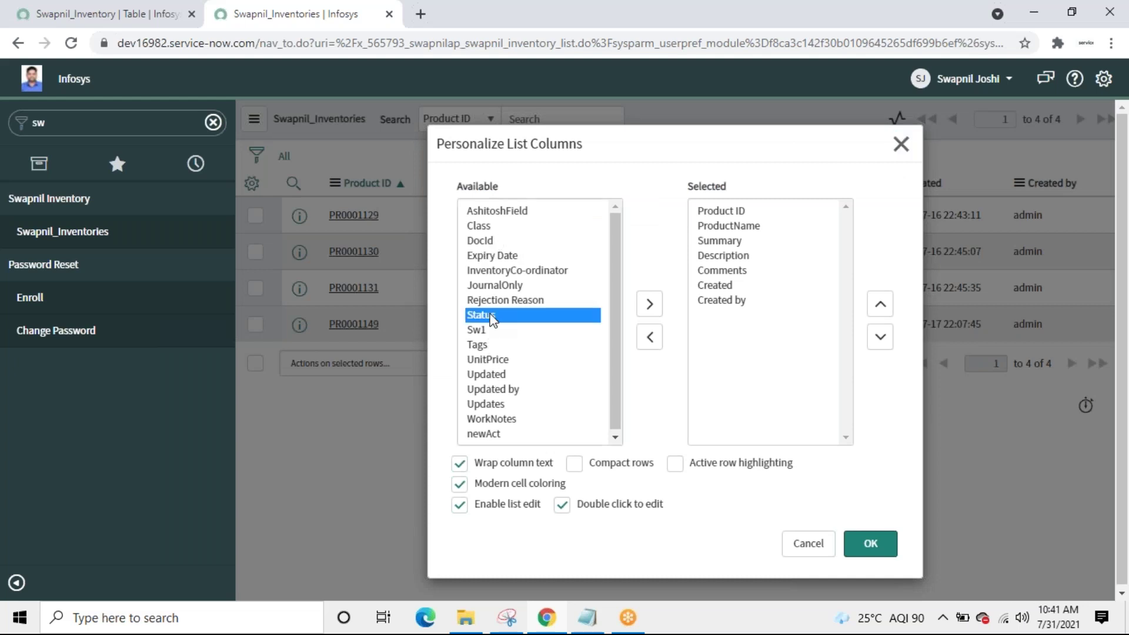
Step: Move the Status column up to follow ProductName and apply the layout
{"action": "left_click", "coordinate": [880, 304]}
{"action": "left_click", "coordinate": [880, 304]}
{"action": "left_click", "coordinate": [880, 304]}
{"action": "left_click", "coordinate": [880, 304]}
{"action": "left_click", "coordinate": [880, 304]}
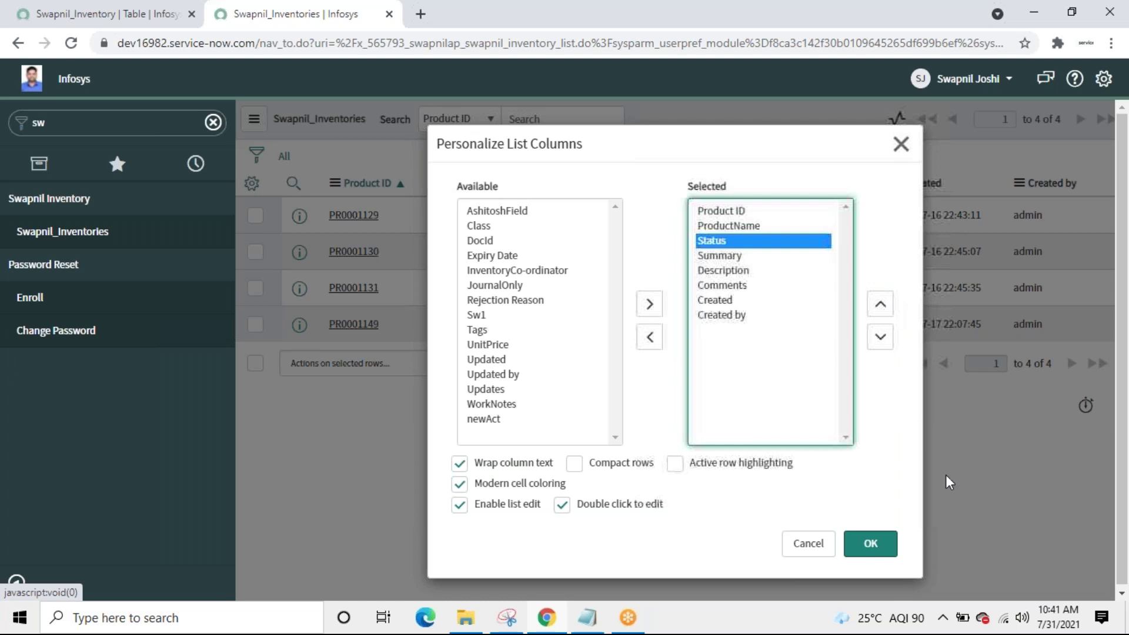
{"action": "left_click", "coordinate": [875, 552]}
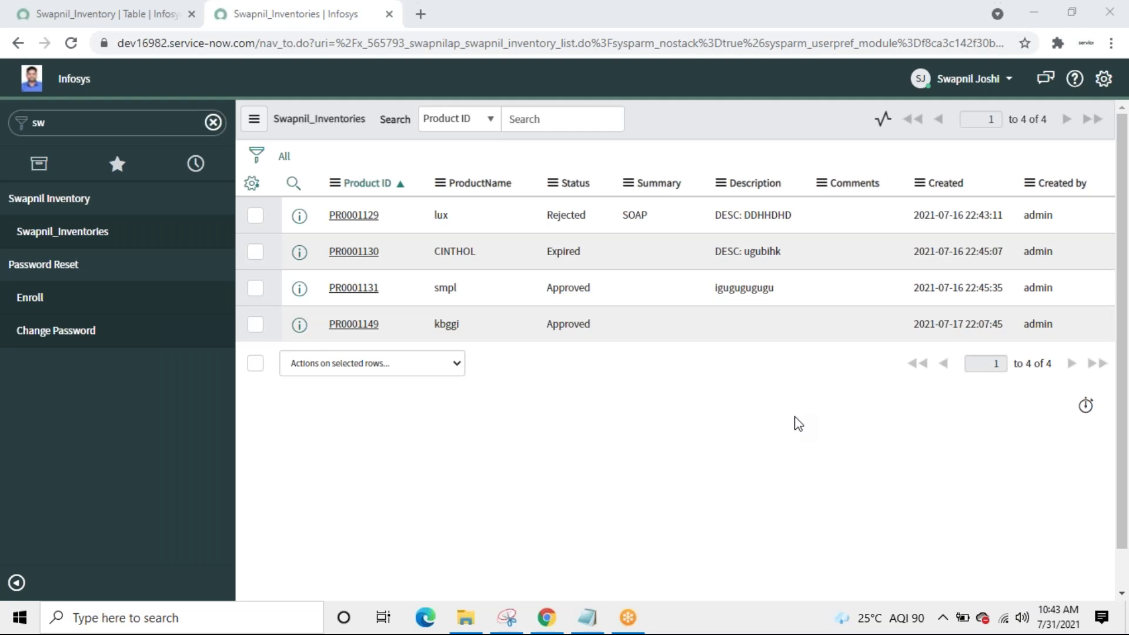
Step: Filter the navigator for 'business' and end the impersonation
{"action": "double_click", "coordinate": [131, 126]}
{"action": "key", "text": "BackSpace"}
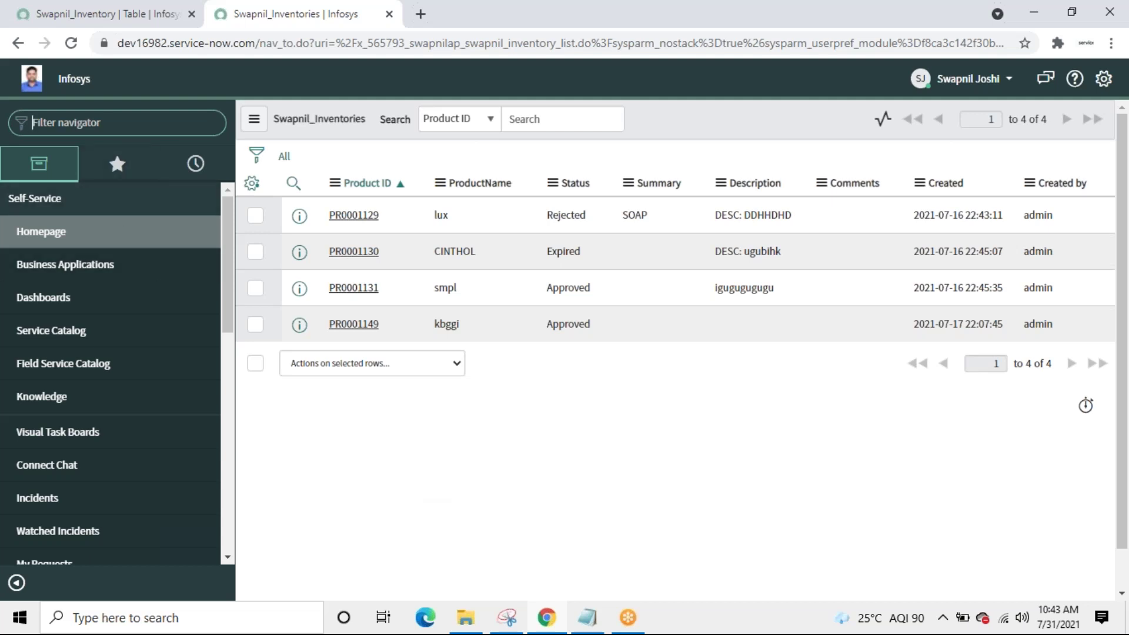
{"action": "type", "text": "business"}
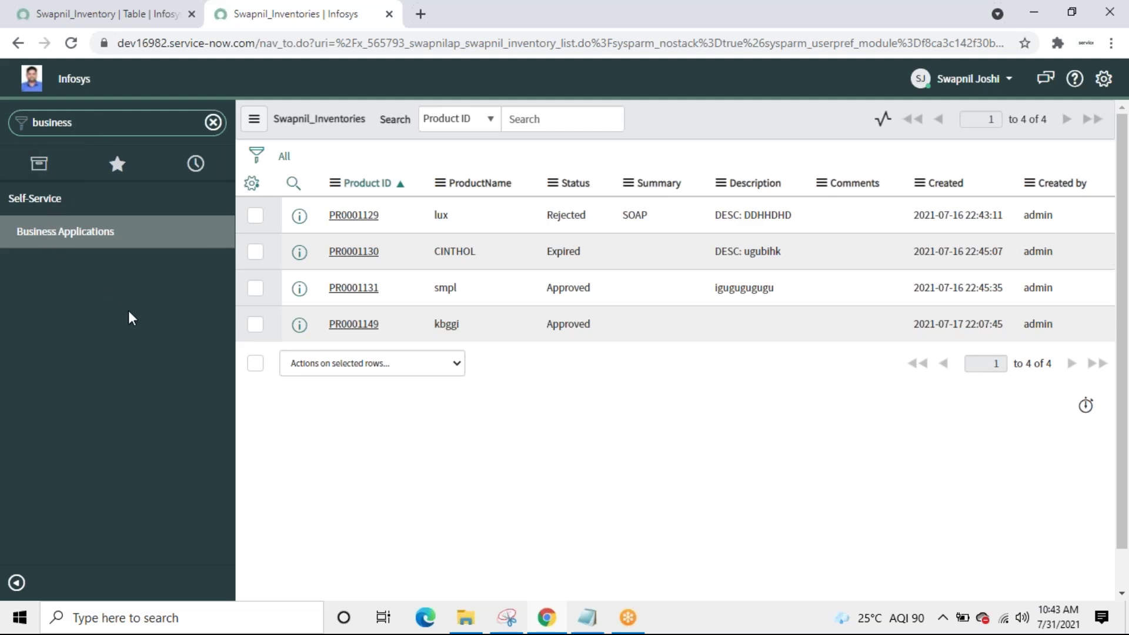
{"action": "type", "text": " r"}
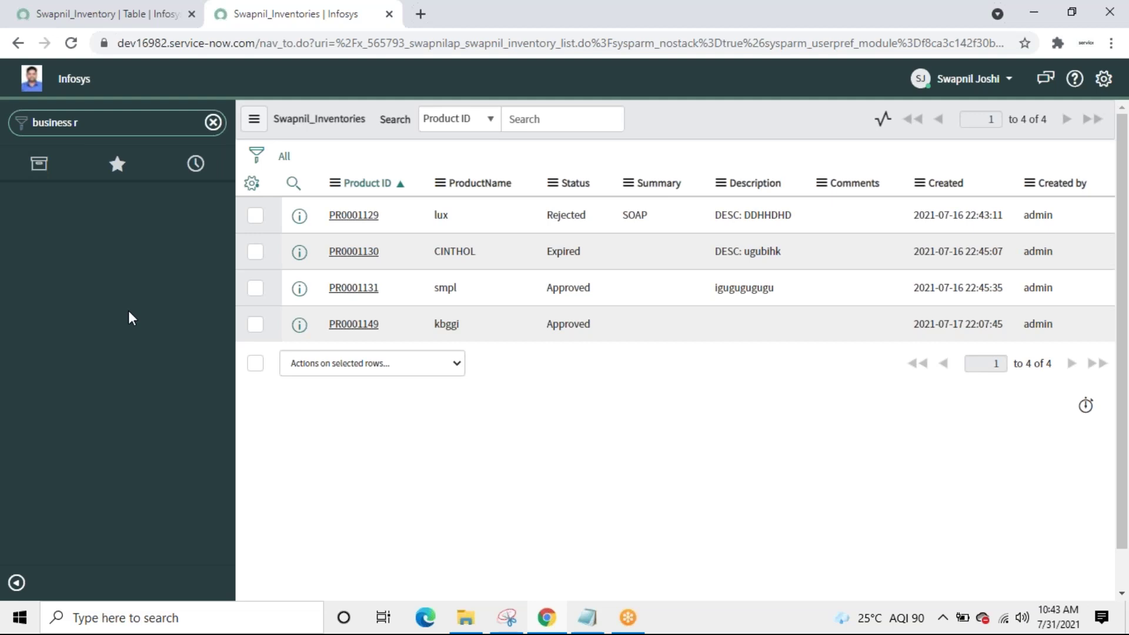
{"action": "key", "text": "BackSpace"}
{"action": "key", "text": "BackSpace"}
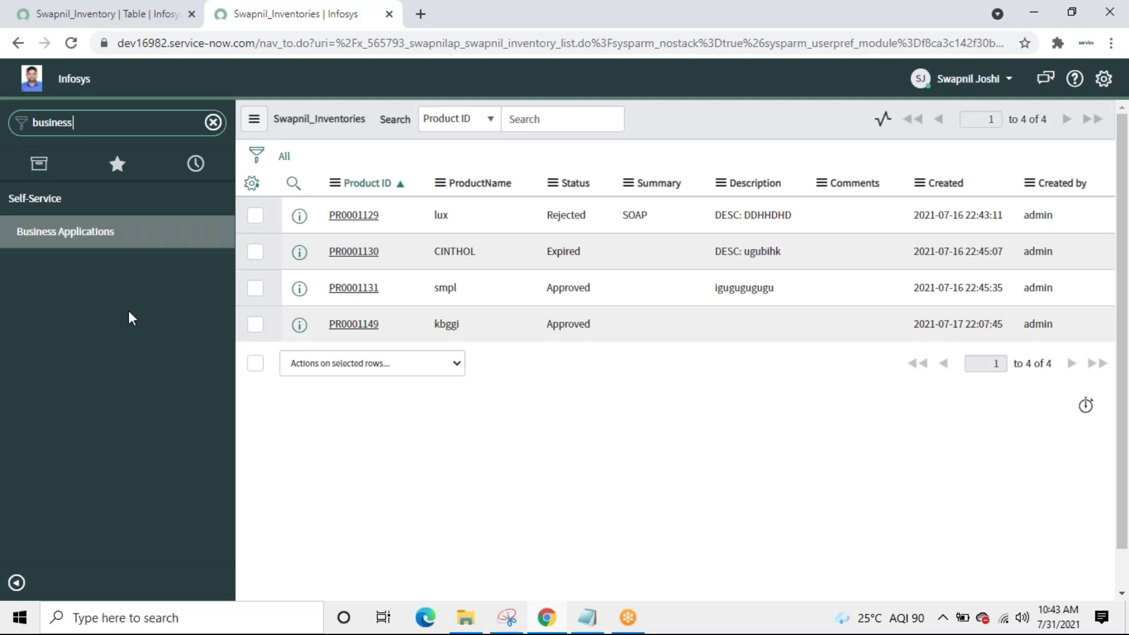
{"action": "left_click", "coordinate": [1000, 83]}
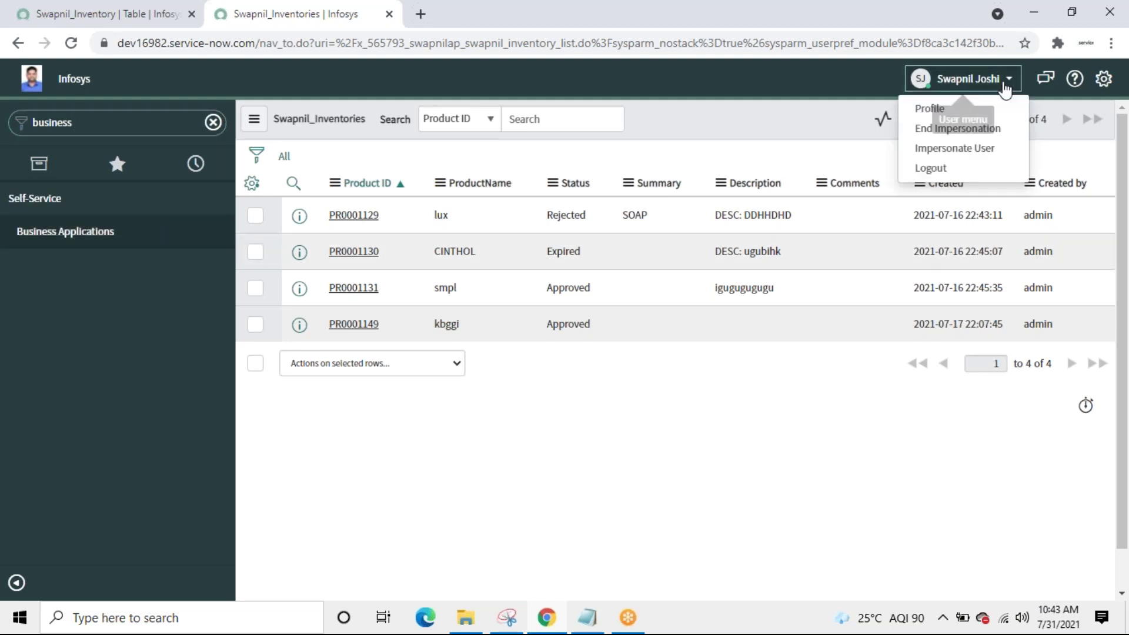
{"action": "left_click", "coordinate": [934, 129]}
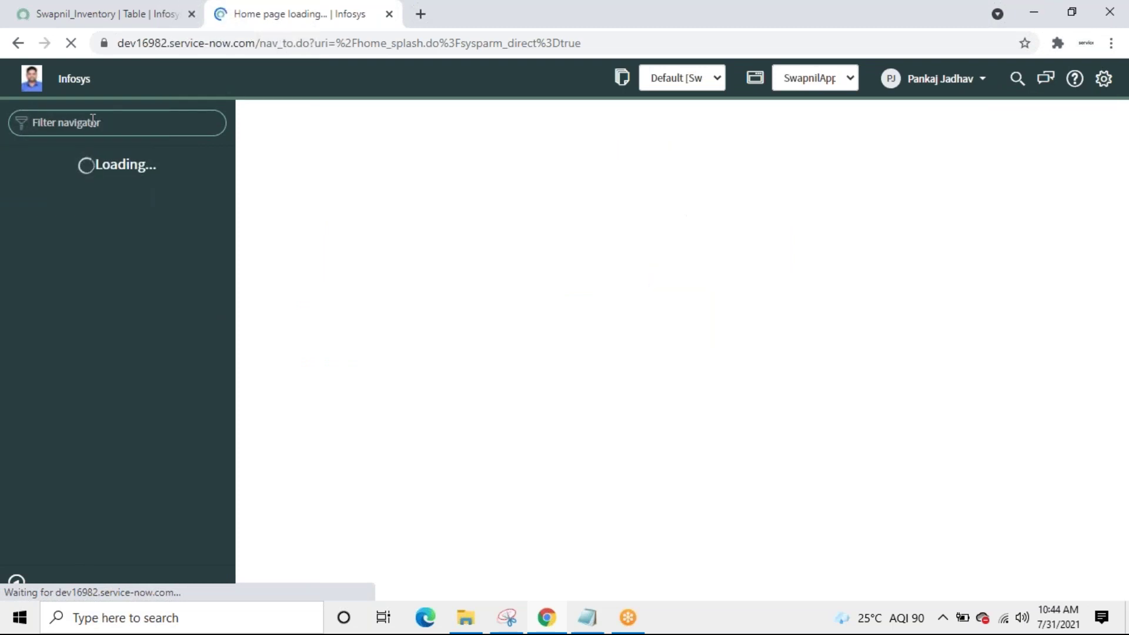
Step: Open the Business Rules list, clear its filter to All, and open SwapnilOnQueryBR
{"action": "type", "text": "busine"}
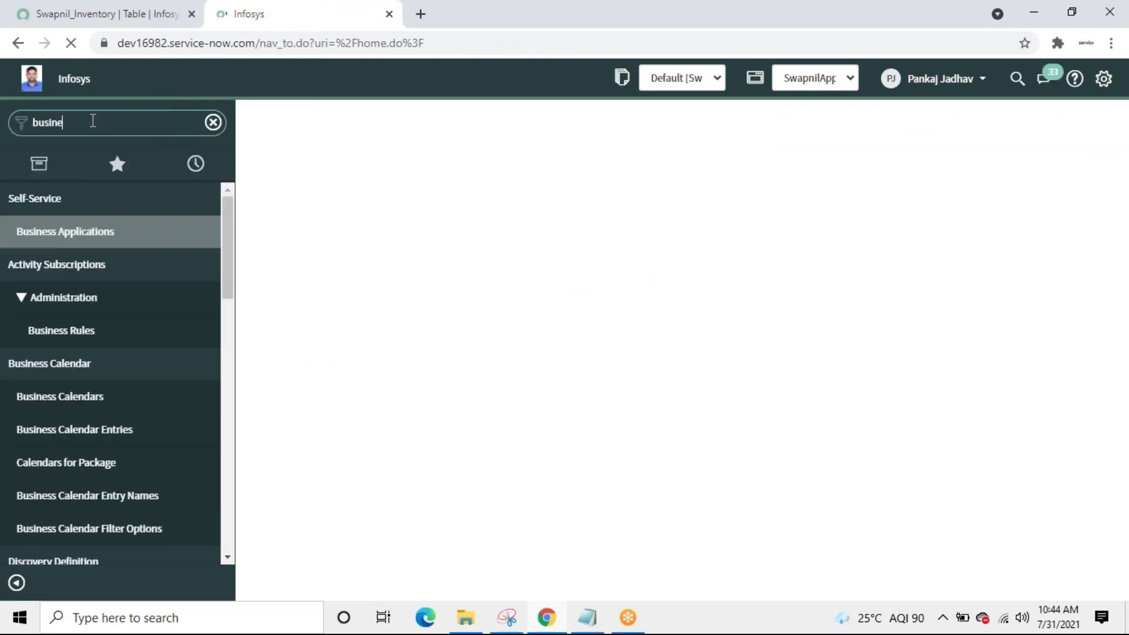
{"action": "type", "text": "ss ru"}
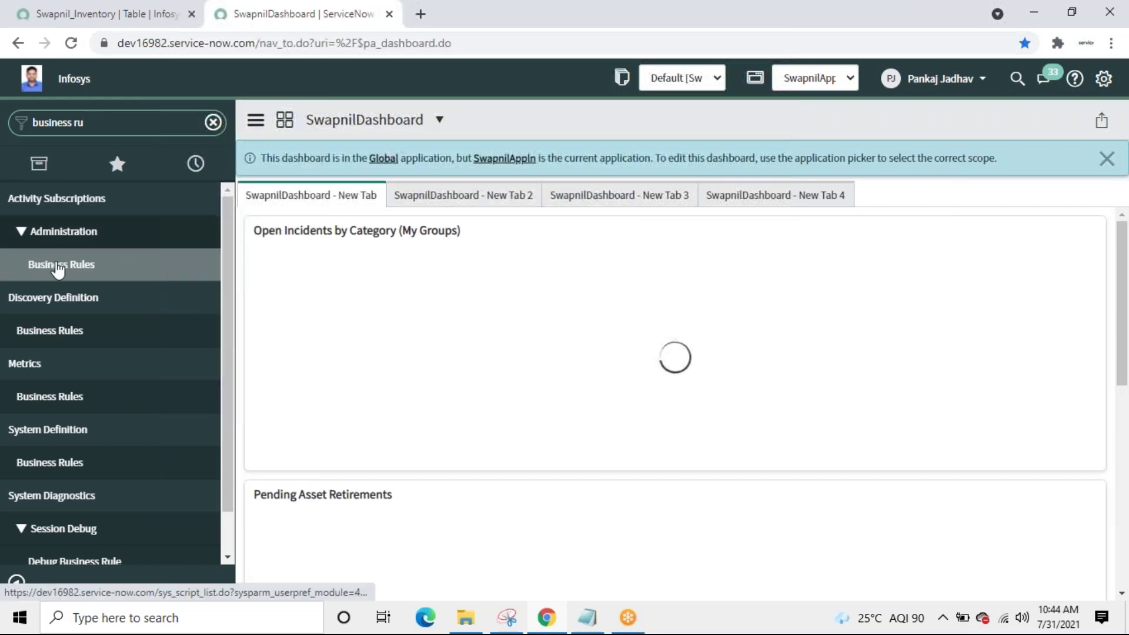
{"action": "left_click", "coordinate": [61, 264]}
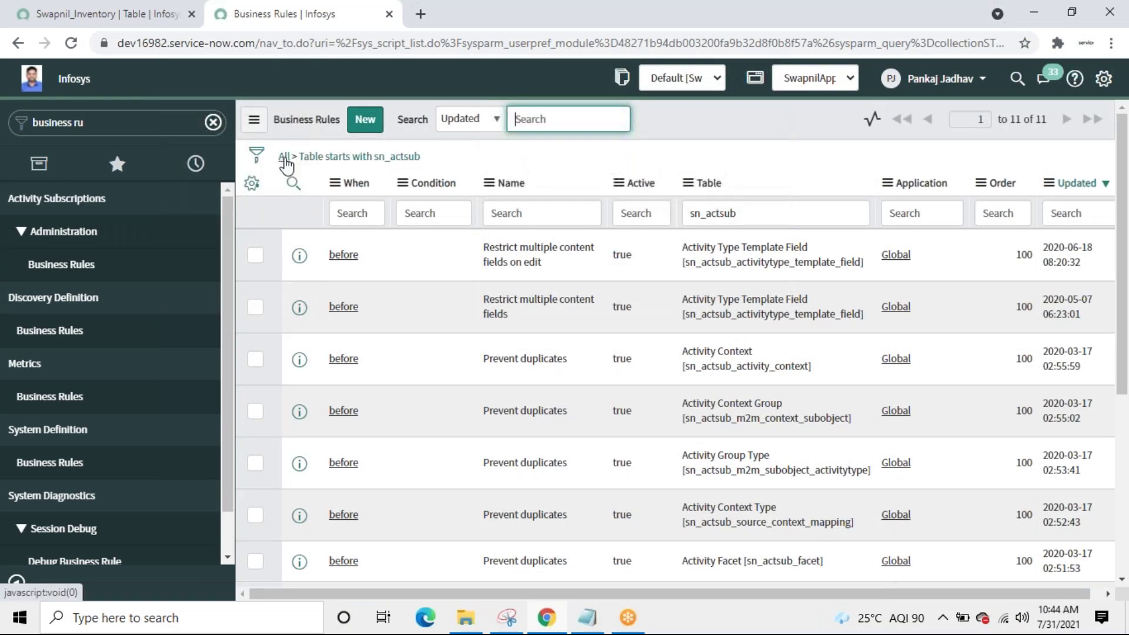
{"action": "left_click", "coordinate": [285, 157]}
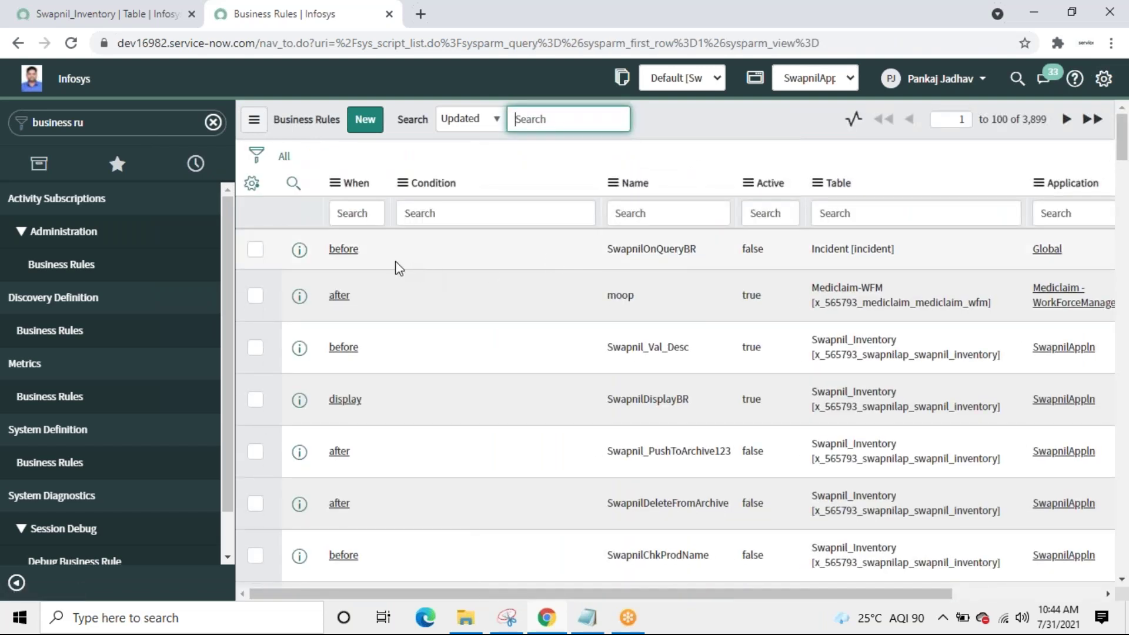
{"action": "left_click", "coordinate": [347, 249]}
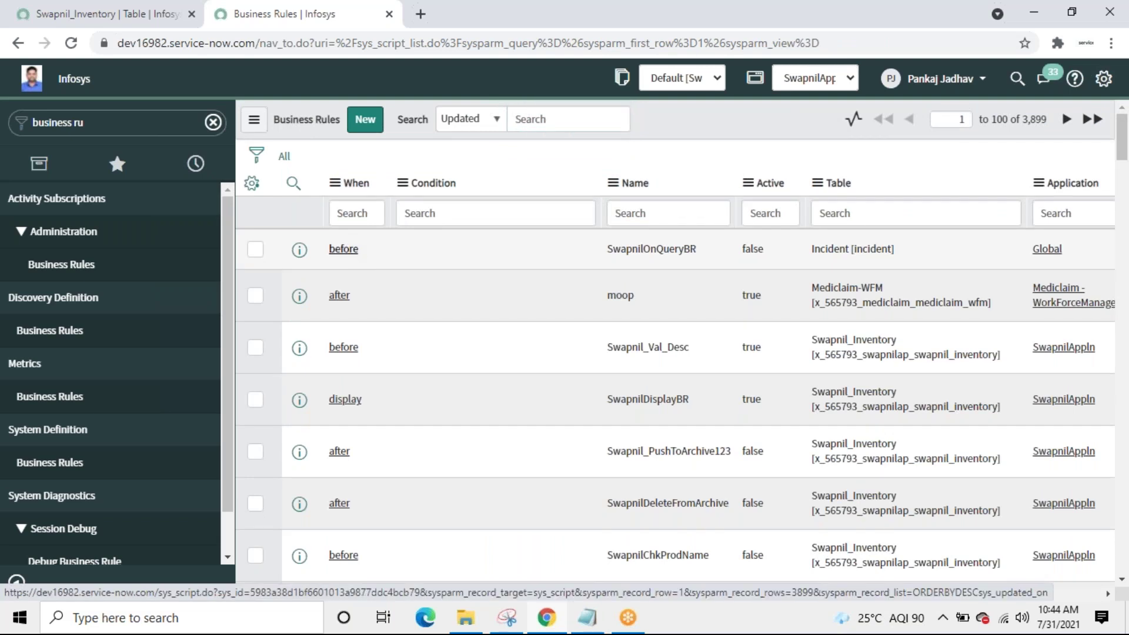
{"action": "left_click", "coordinate": [343, 249]}
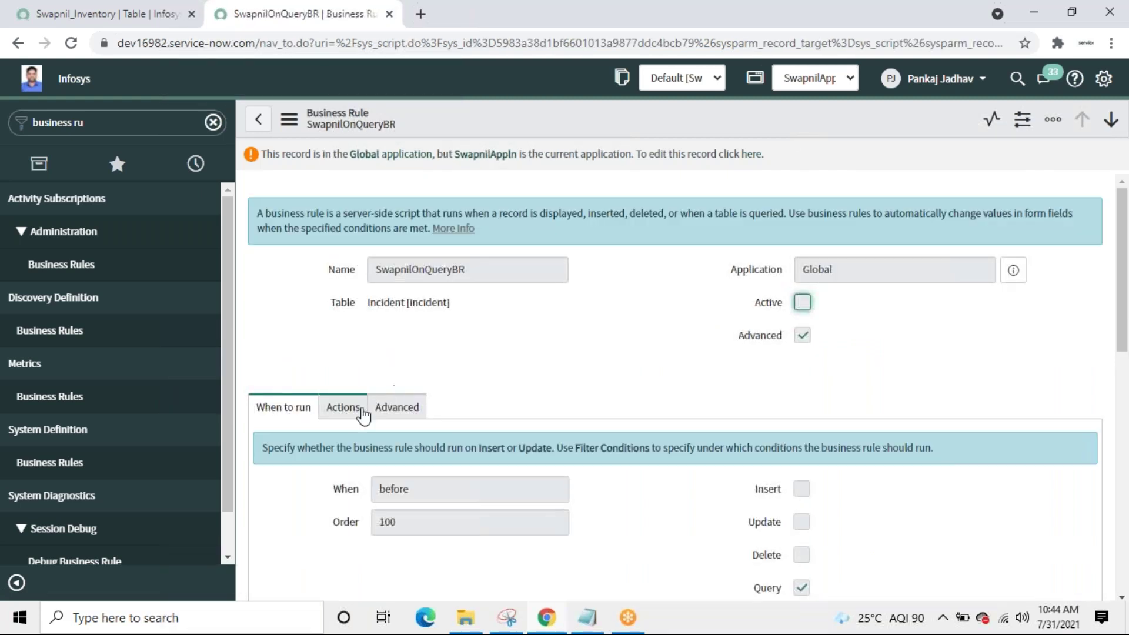
Step: Review the Advanced script, highlighting the caller_id and assignment_group query conditions
{"action": "left_click", "coordinate": [400, 410]}
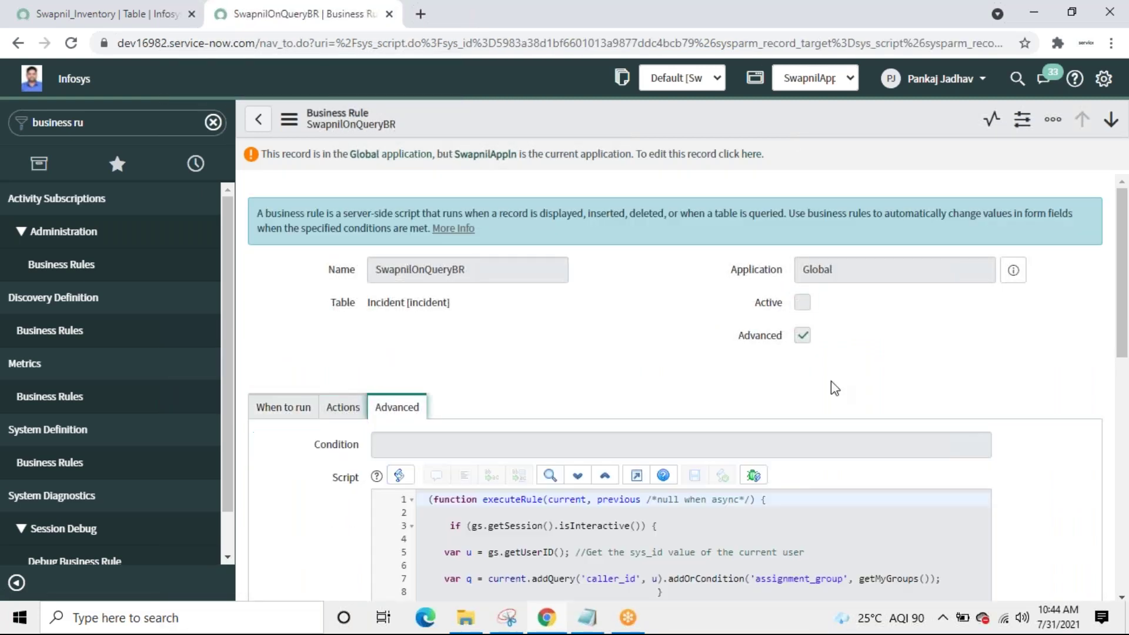
{"action": "scroll", "coordinate": [1124, 362], "scroll_direction": "down", "scroll_amount": 5}
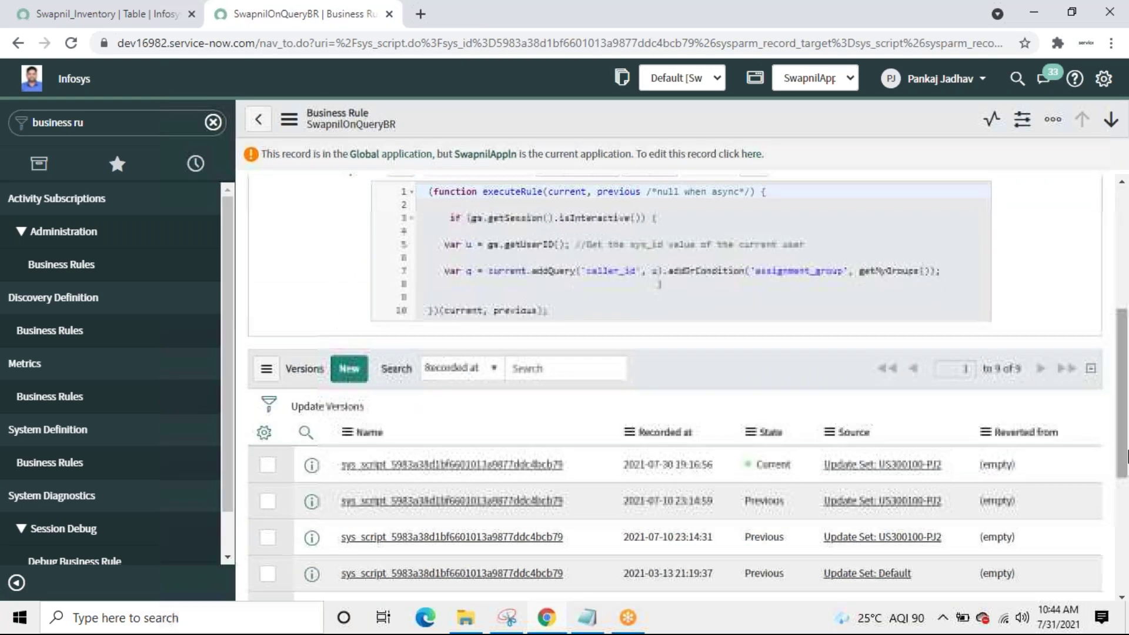
{"action": "left_click_drag", "start_coordinate": [1124, 455], "coordinate": [1124, 403]}
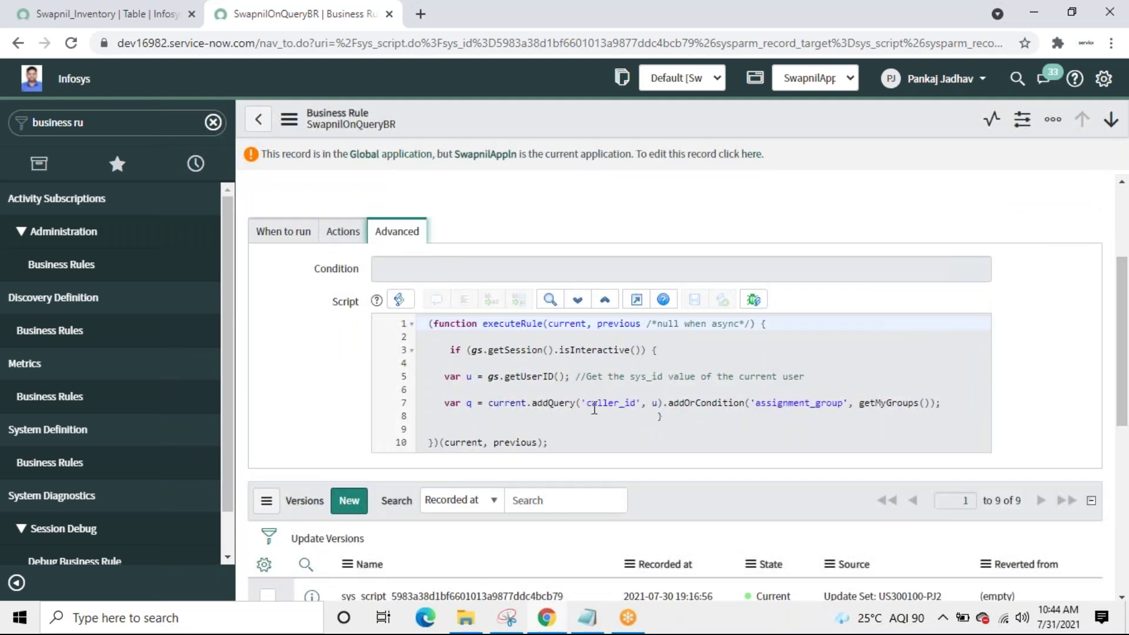
{"action": "left_click_drag", "start_coordinate": [586, 403], "coordinate": [659, 405]}
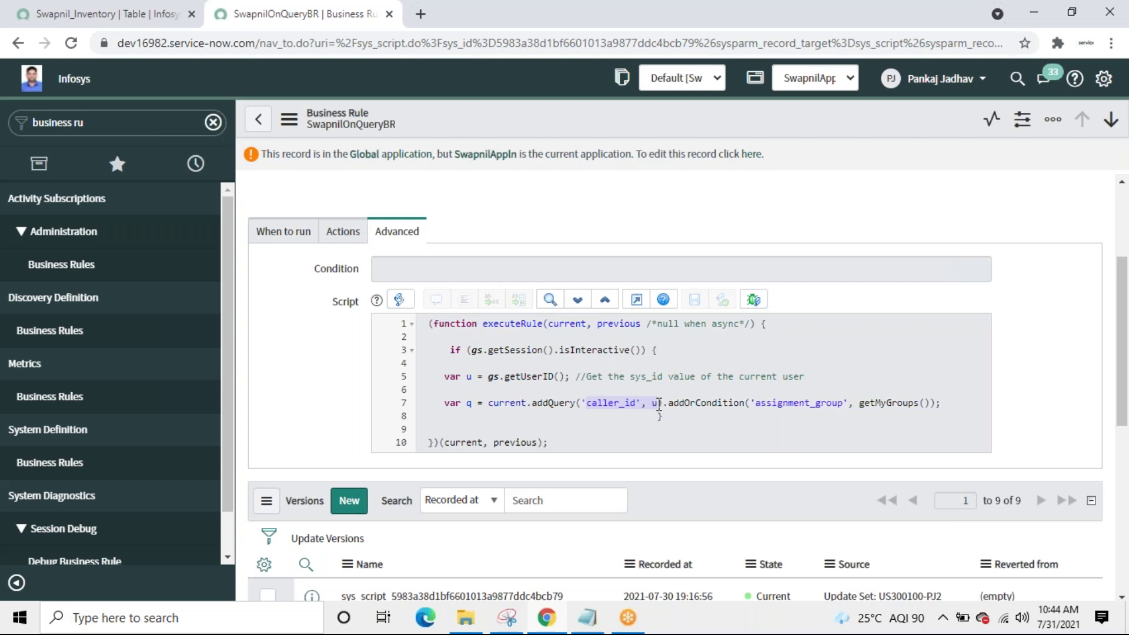
{"action": "left_click", "coordinate": [752, 405]}
{"action": "left_click_drag", "start_coordinate": [752, 404], "coordinate": [935, 404]}
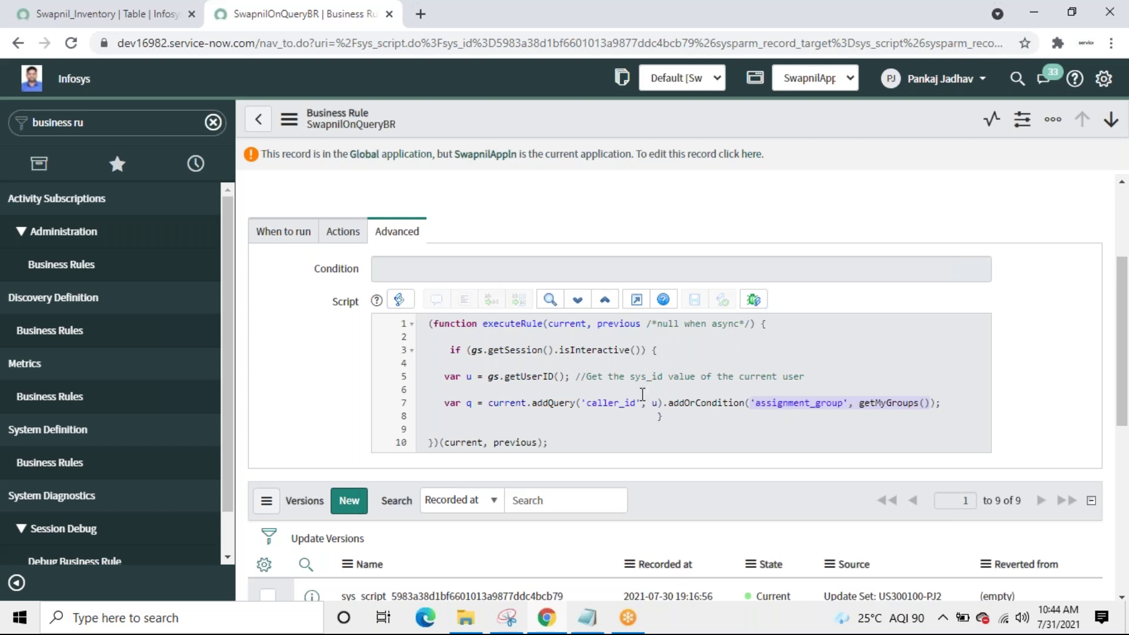
{"action": "left_click", "coordinate": [532, 404]}
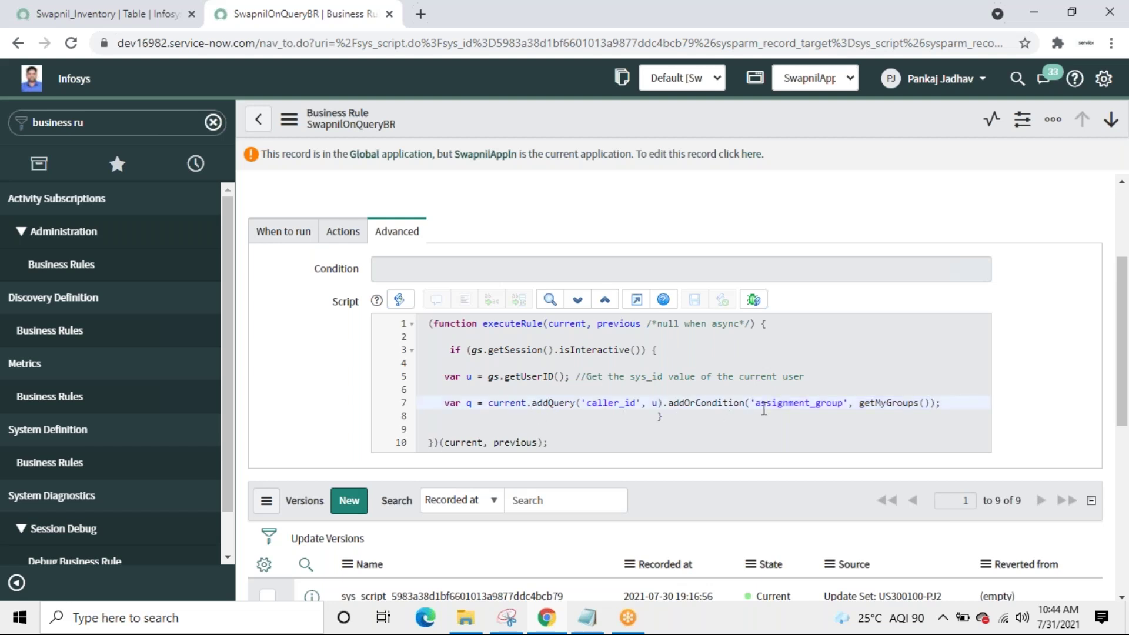
{"action": "left_click", "coordinate": [794, 404]}
{"action": "left_click", "coordinate": [581, 406]}
{"action": "left_click", "coordinate": [605, 403]}
Step: In the first tab, filter the navigator for 'Inci' and open the Incident > Open list
{"action": "left_click", "coordinate": [118, 15]}
{"action": "left_click", "coordinate": [130, 126]}
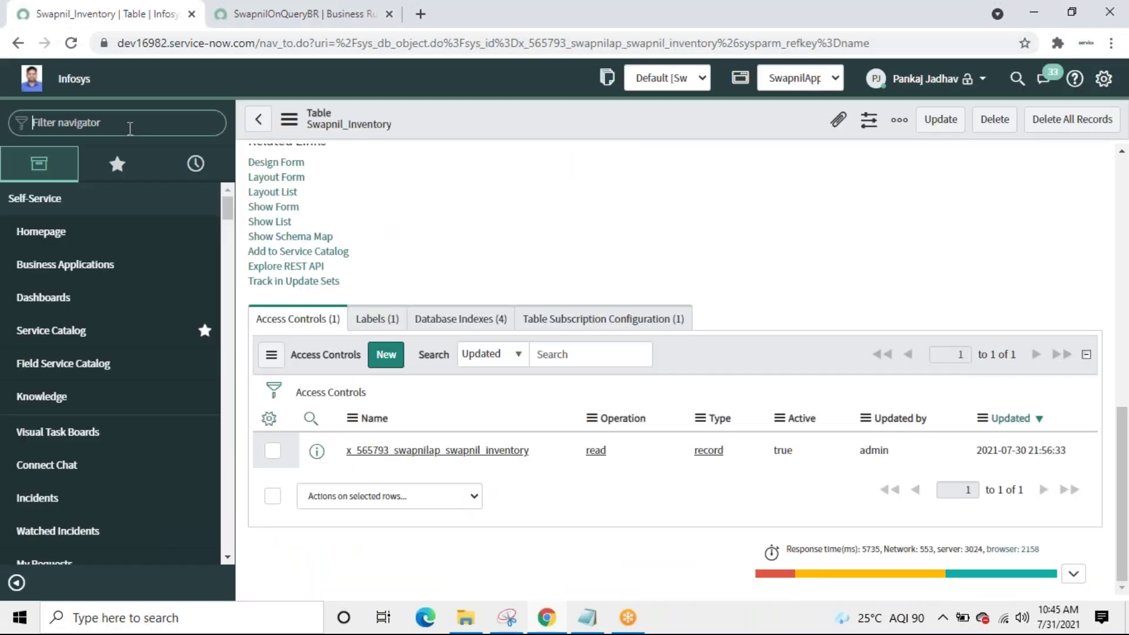
{"action": "type", "text": "In"}
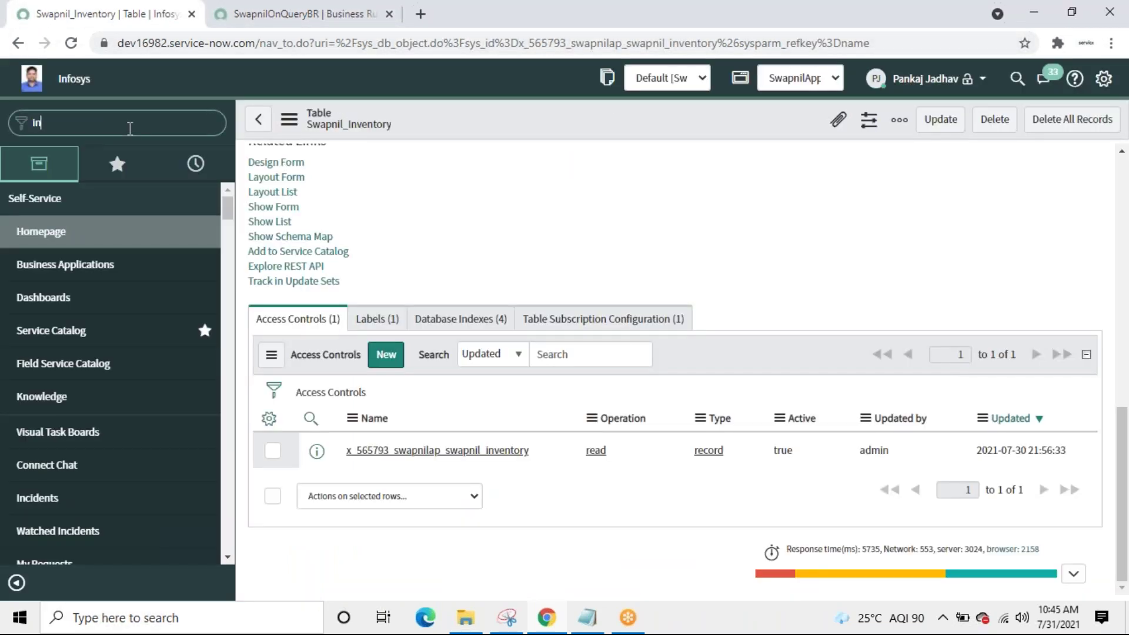
{"action": "type", "text": "ci"}
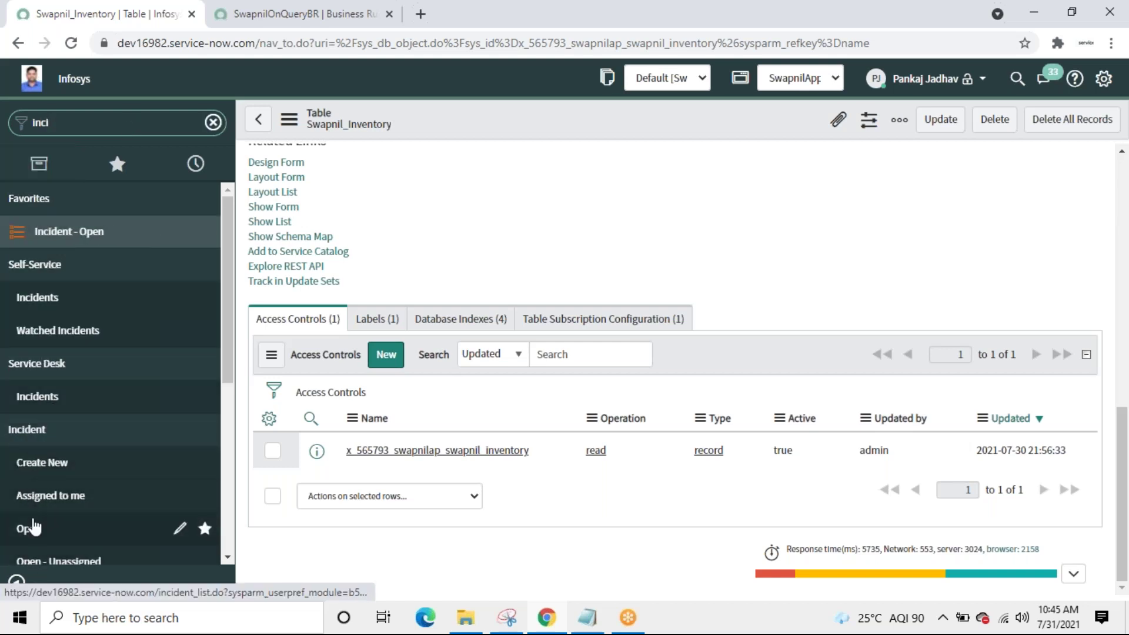
{"action": "left_click", "coordinate": [34, 528]}
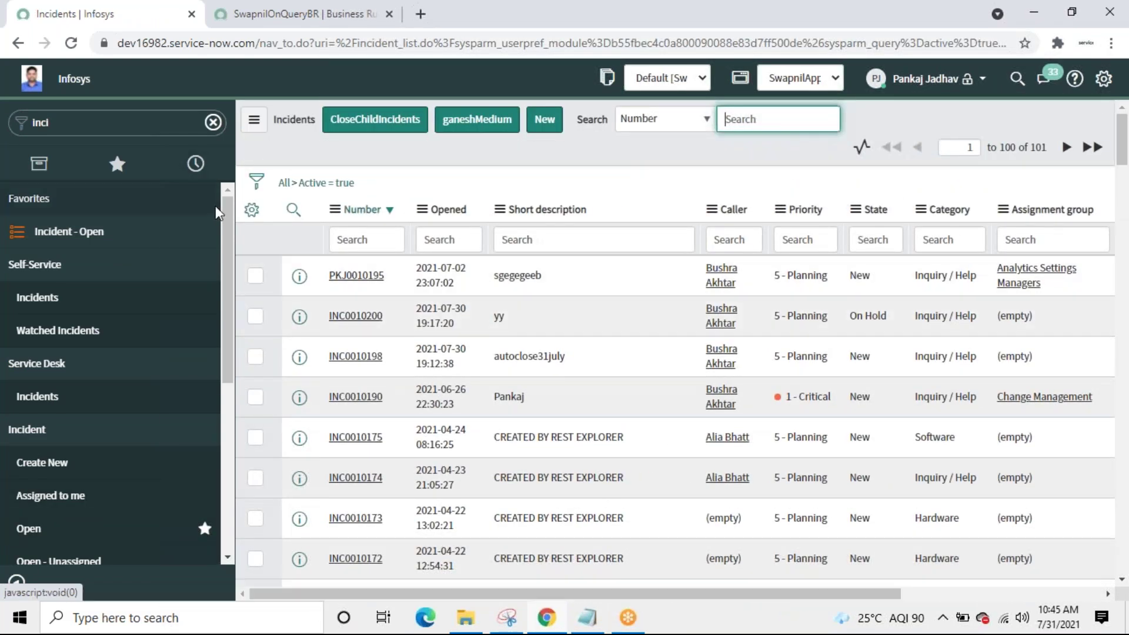
Step: Browse the Available columns in Personalize List, then cancel without changing the columns
{"action": "left_click", "coordinate": [252, 211]}
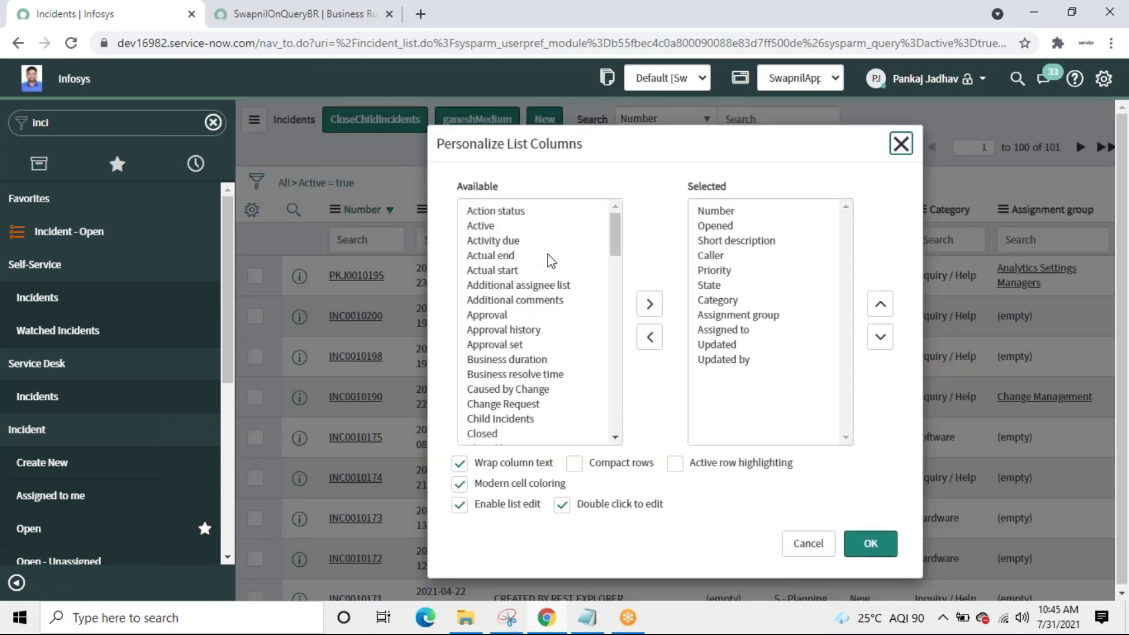
{"action": "left_click", "coordinate": [505, 375]}
{"action": "key", "text": "d"}
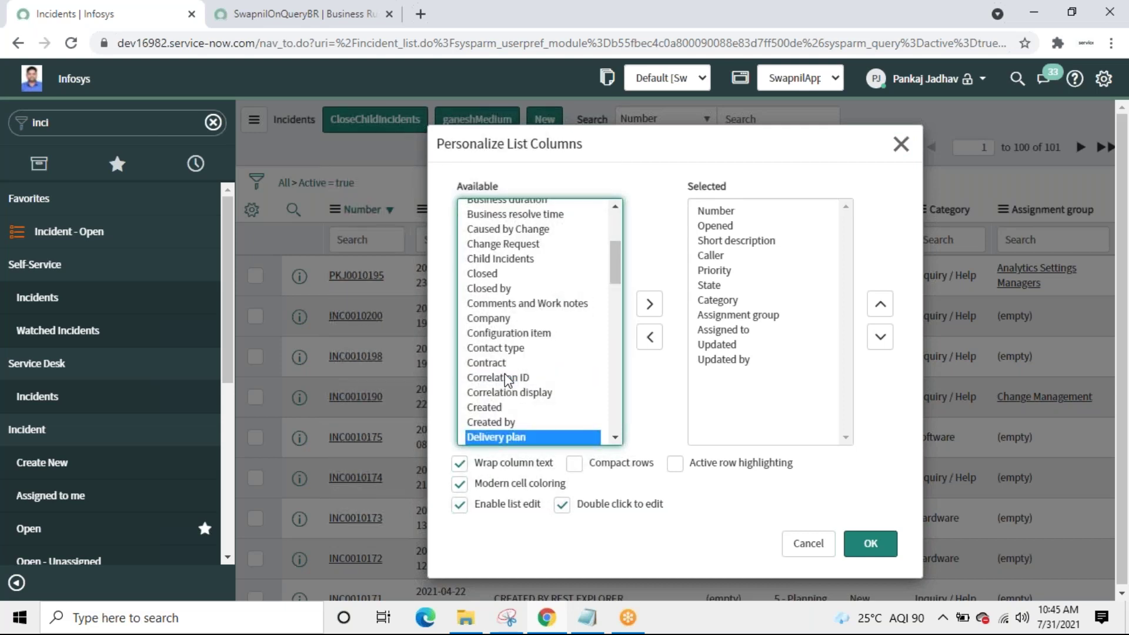
{"action": "key", "text": "Down"}
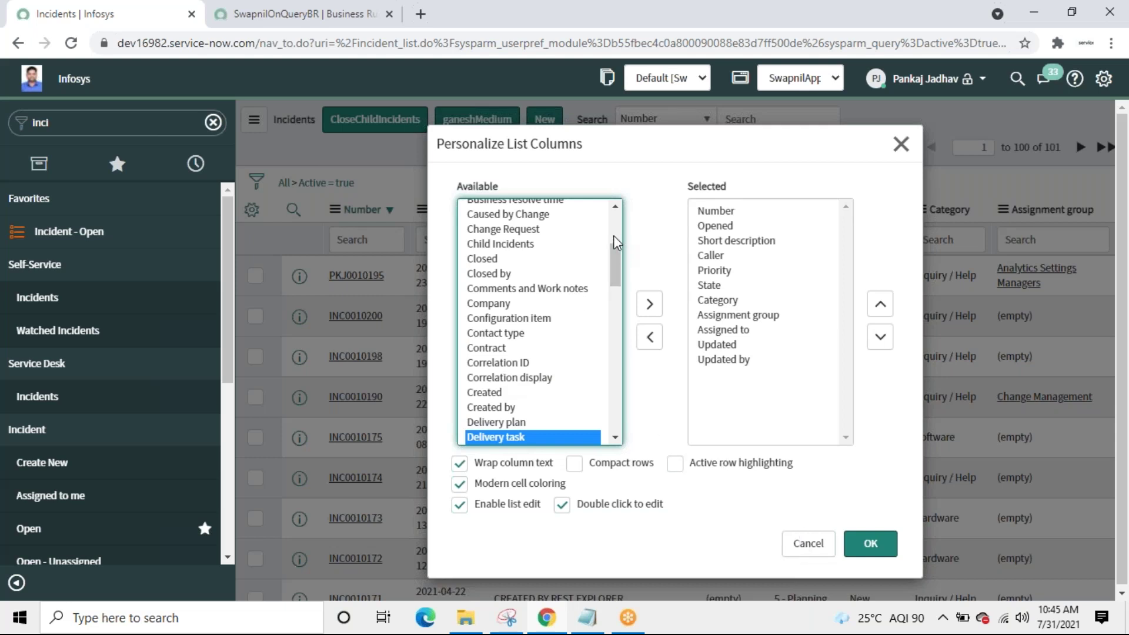
{"action": "scroll", "coordinate": [615, 247], "scroll_direction": "up", "scroll_amount": 5}
{"action": "left_click", "coordinate": [498, 259]}
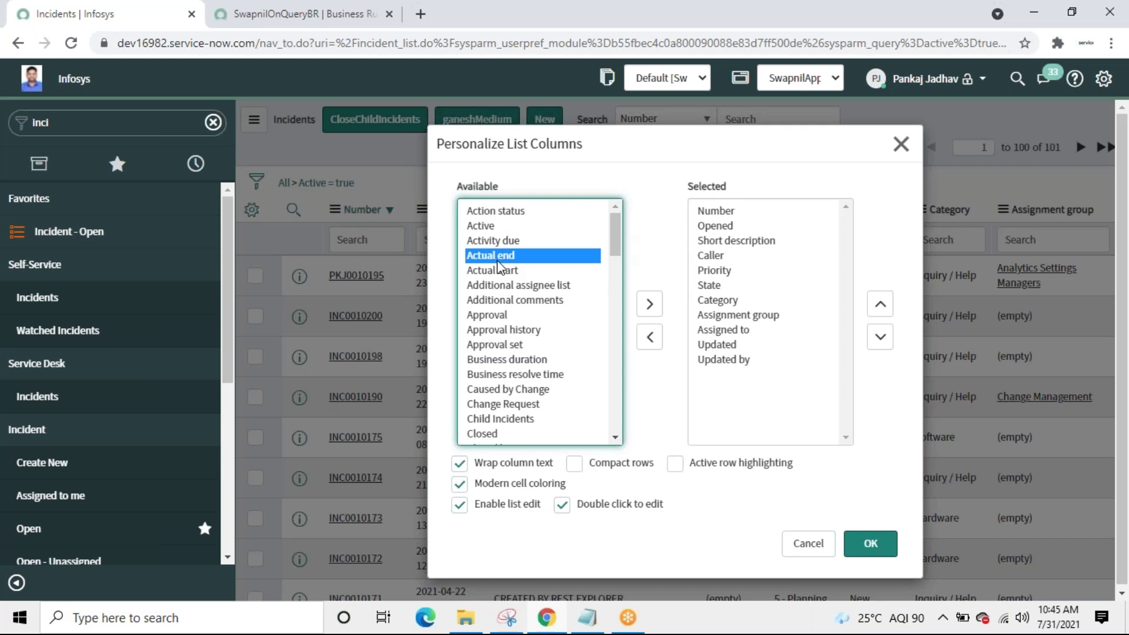
{"action": "key", "text": "Down"}
{"action": "key", "text": "Down"}
{"action": "key", "text": "Down"}
{"action": "key", "text": "Down"}
{"action": "key", "text": "Down"}
{"action": "key", "text": "Down"}
{"action": "key", "text": "Down"}
{"action": "key", "text": "Down"}
{"action": "key", "text": "Down"}
{"action": "key", "text": "Down"}
{"action": "key", "text": "Down"}
{"action": "key", "text": "Down"}
{"action": "key", "text": "Down"}
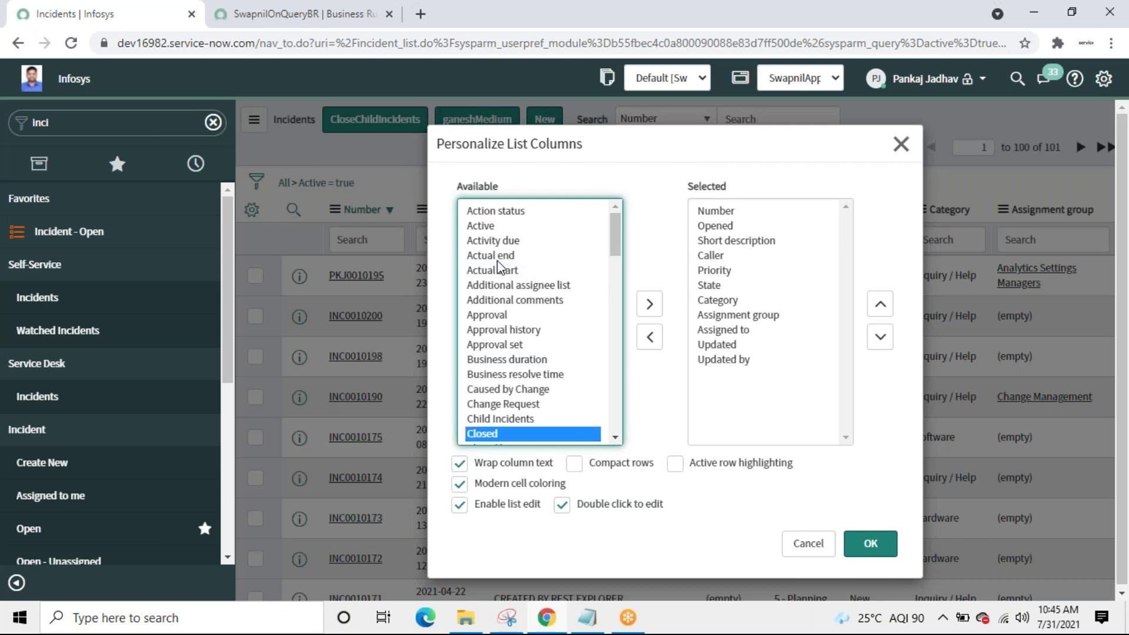
{"action": "key", "text": "Down"}
{"action": "key", "text": "Down"}
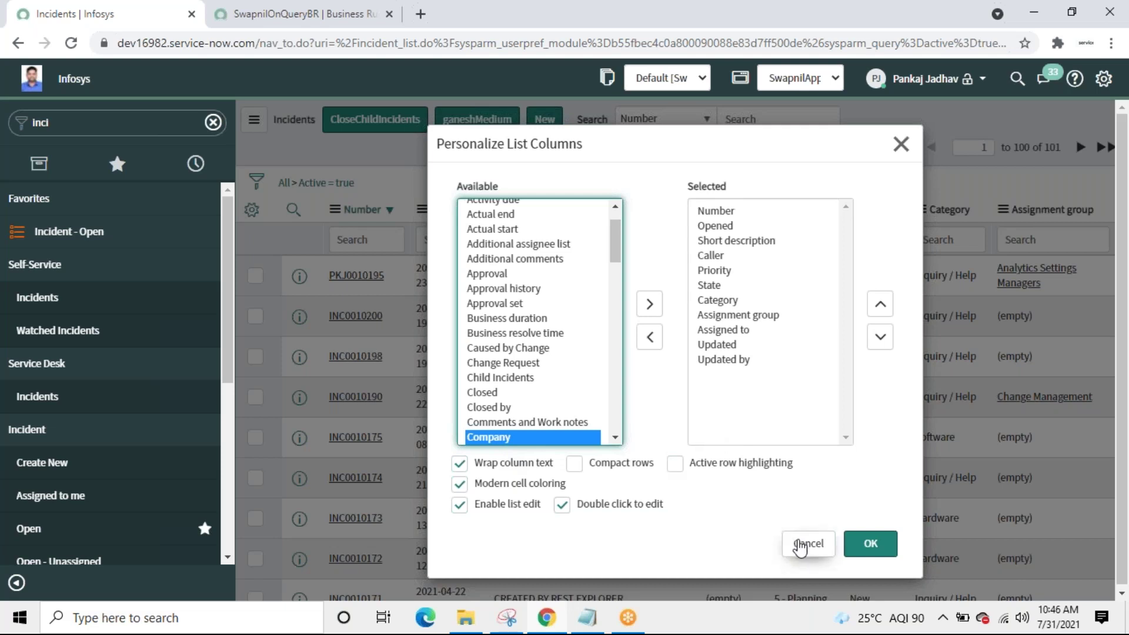
{"action": "left_click", "coordinate": [800, 545]}
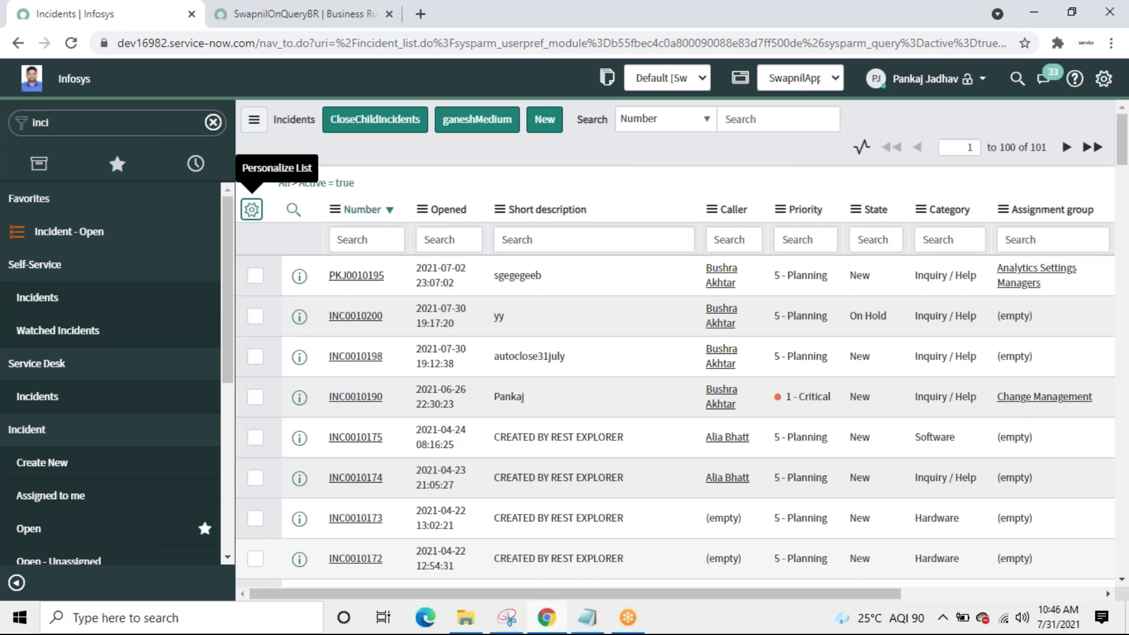
Step: Close the SwapnilOnQueryBR tab and open Organization > Users via the navigator filter 'users'
{"action": "left_click", "coordinate": [271, 18]}
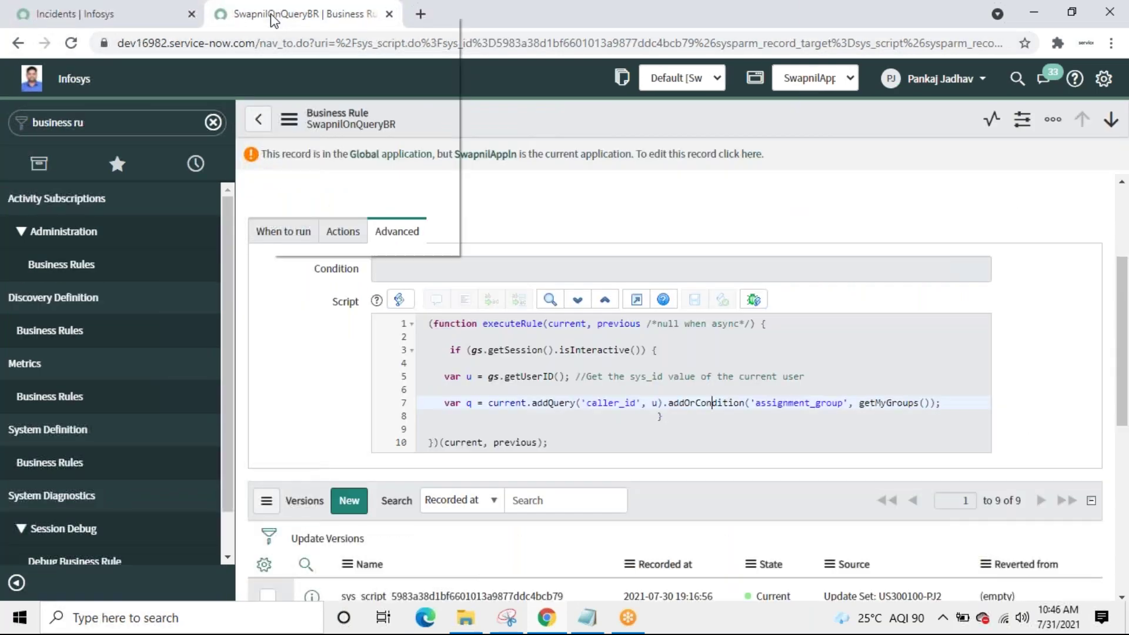
{"action": "right_click", "coordinate": [272, 20]}
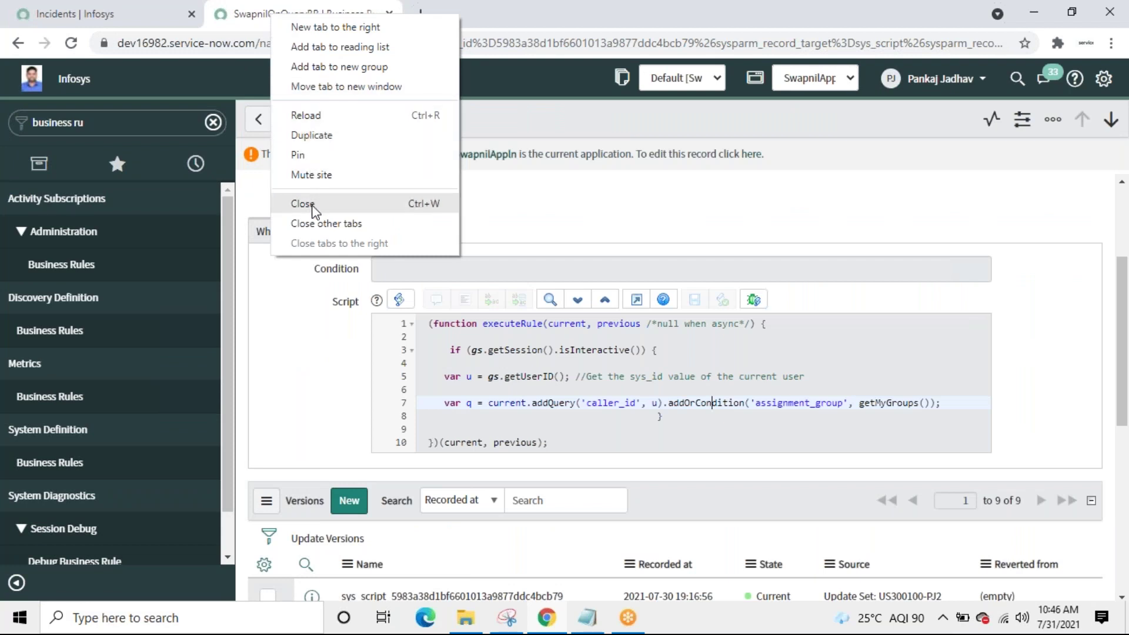
{"action": "left_click", "coordinate": [311, 206]}
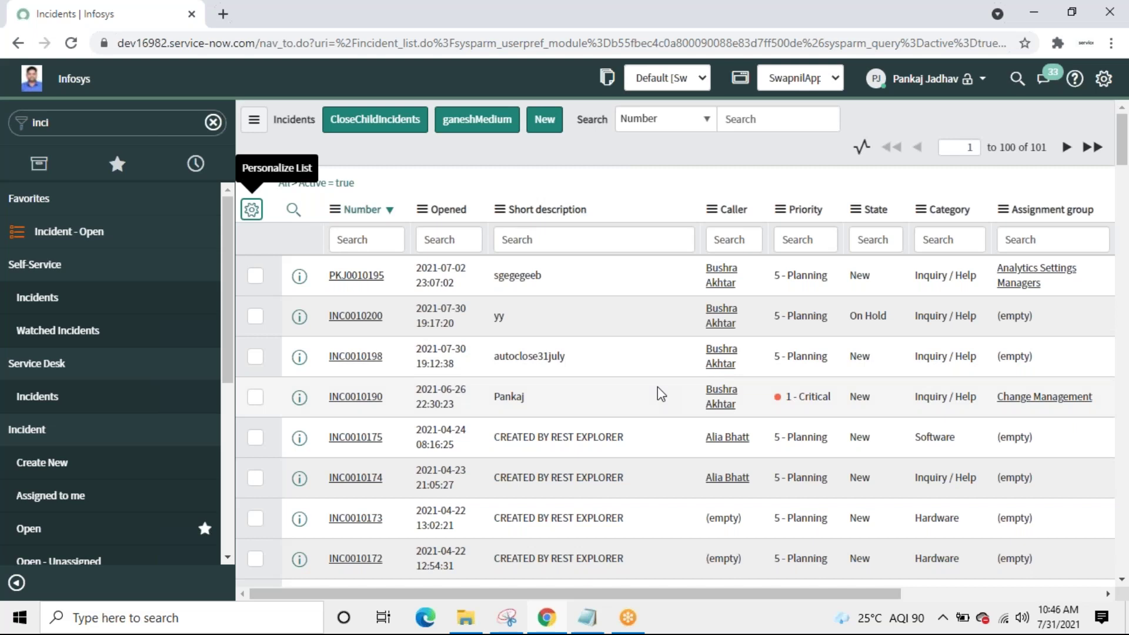
{"action": "double_click", "coordinate": [97, 122]}
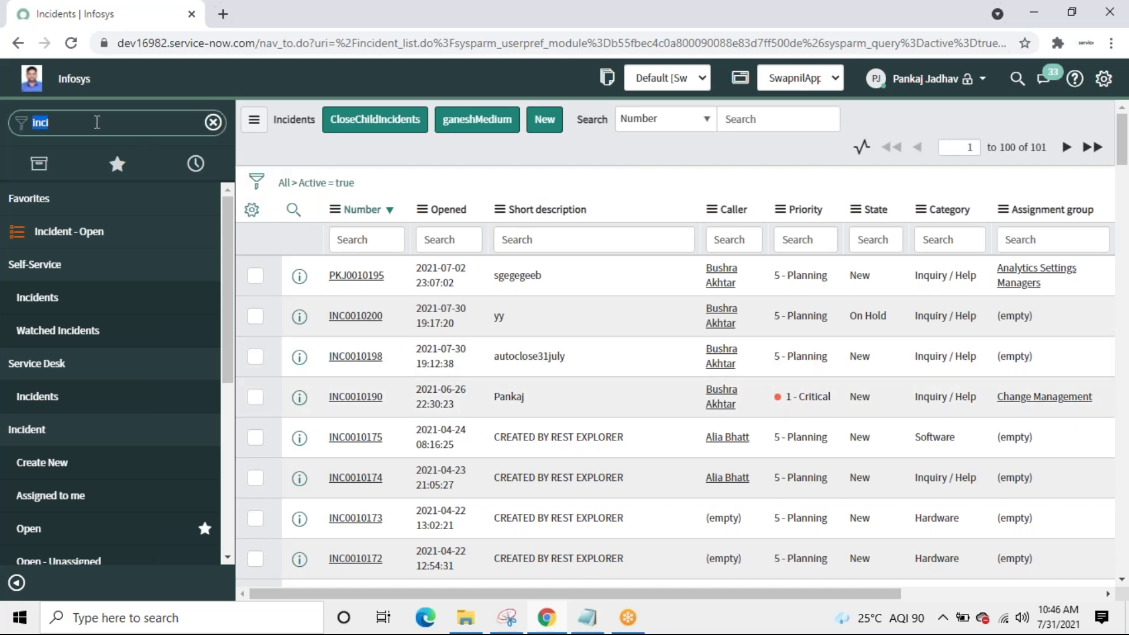
{"action": "type", "text": "users"}
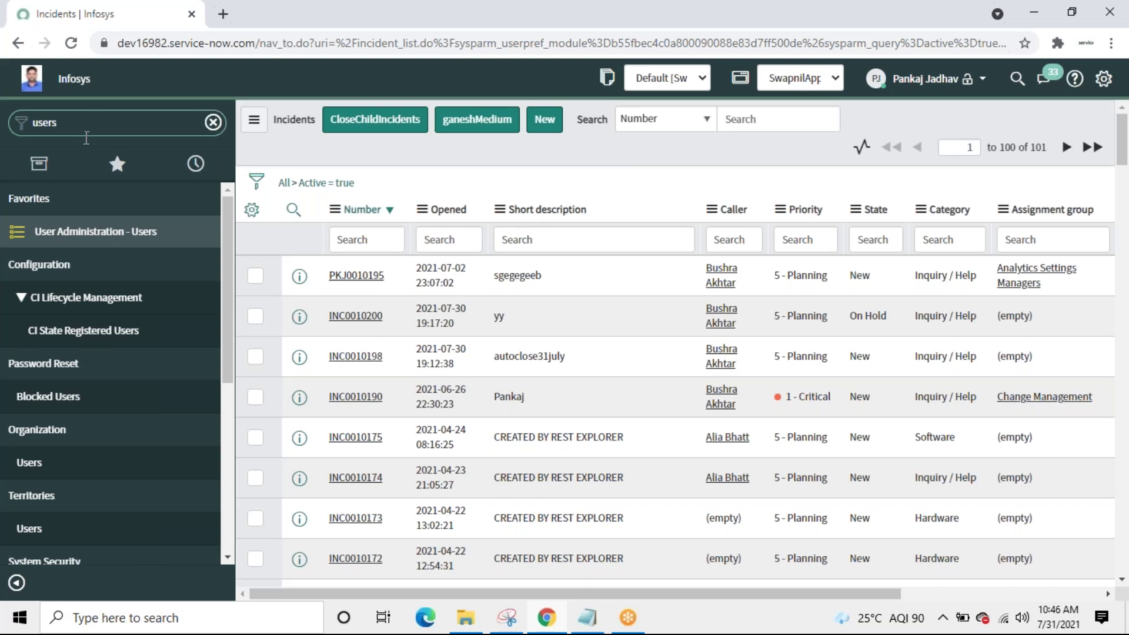
{"action": "left_click", "coordinate": [33, 467]}
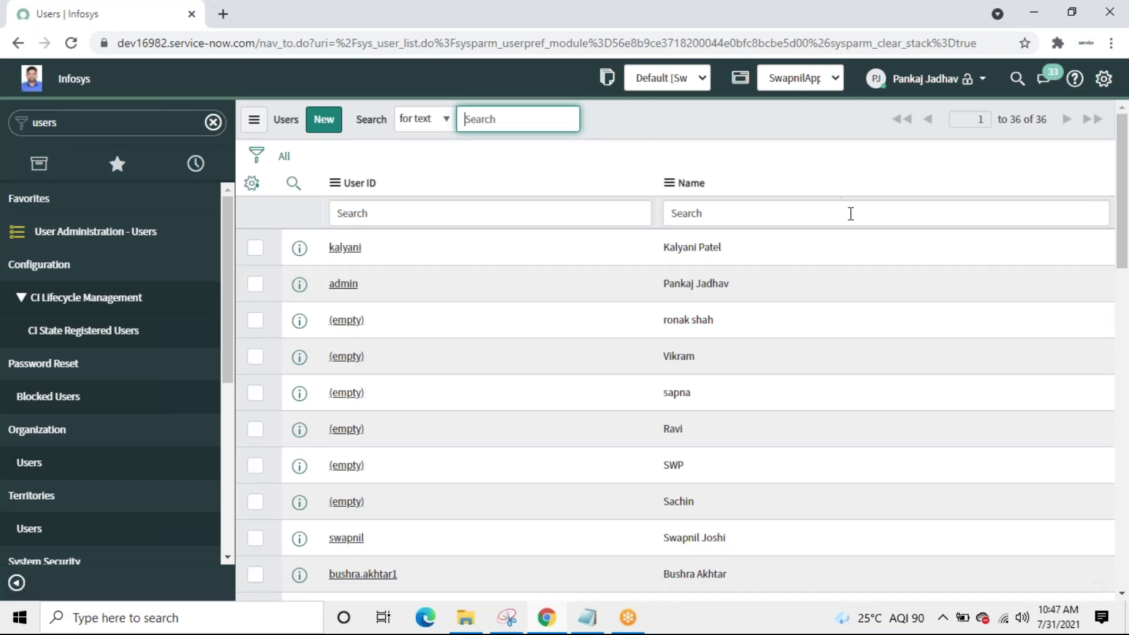
Step: Check the Name and User ID search fields and instance host name, then scroll to the list's bottom
{"action": "left_click", "coordinate": [849, 214]}
{"action": "left_click", "coordinate": [614, 206]}
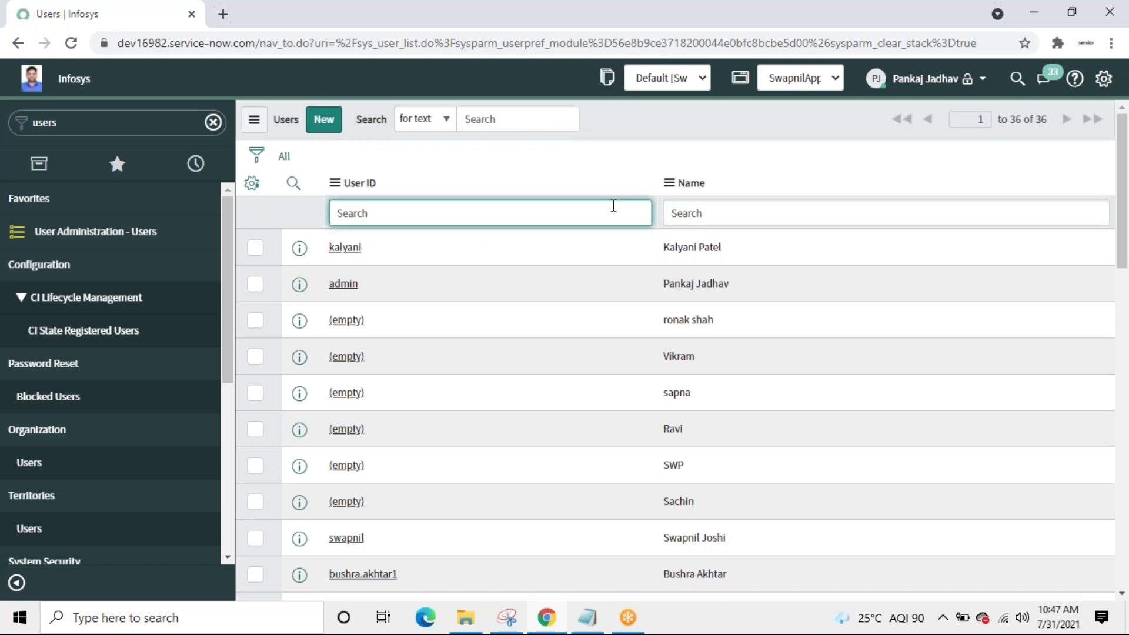
{"action": "left_click", "coordinate": [118, 45]}
{"action": "left_click_drag", "start_coordinate": [118, 44], "coordinate": [255, 43]}
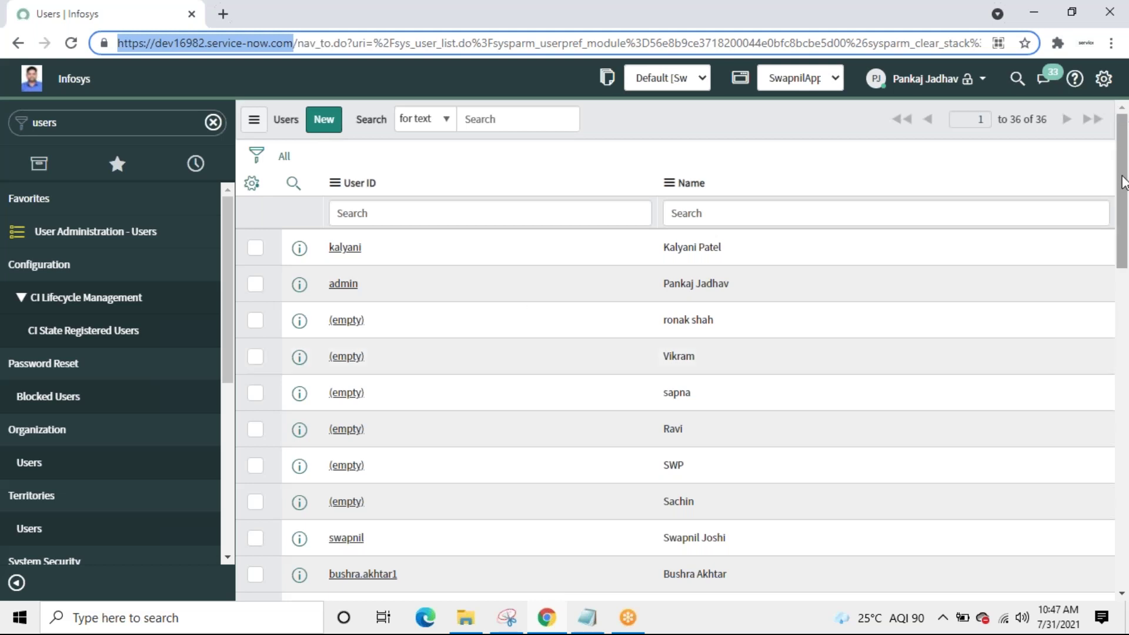
{"action": "left_click", "coordinate": [1121, 215]}
{"action": "left_click_drag", "start_coordinate": [1121, 214], "coordinate": [1121, 532]}
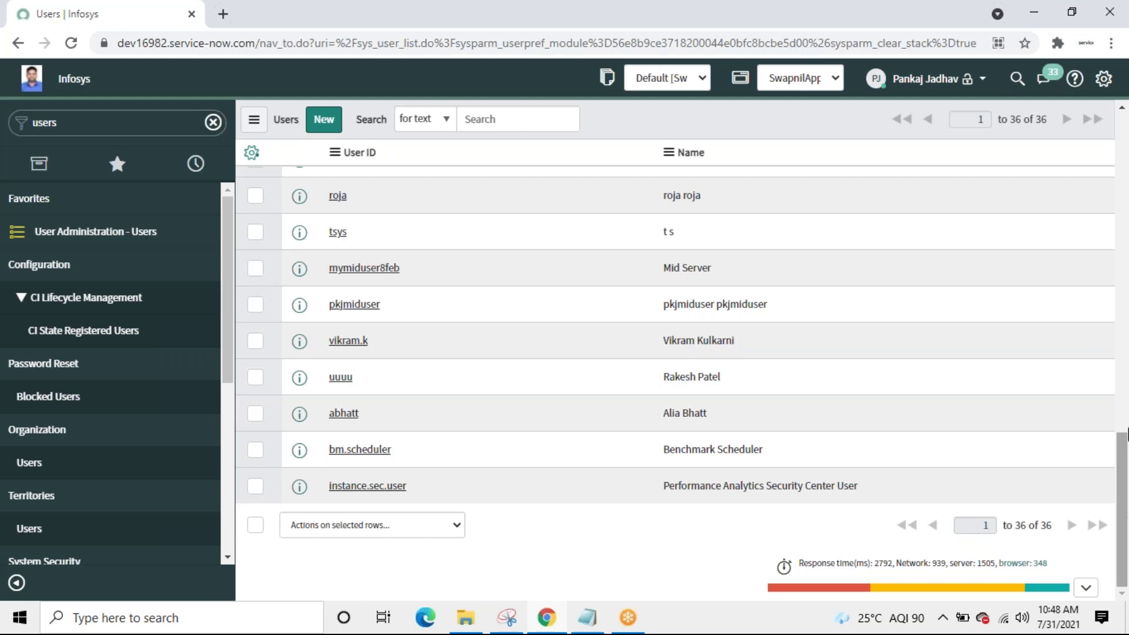
Step: Scroll through the 36 user records, noting several with an empty User ID
{"action": "right_click", "coordinate": [1124, 339]}
{"action": "left_click", "coordinate": [1124, 521]}
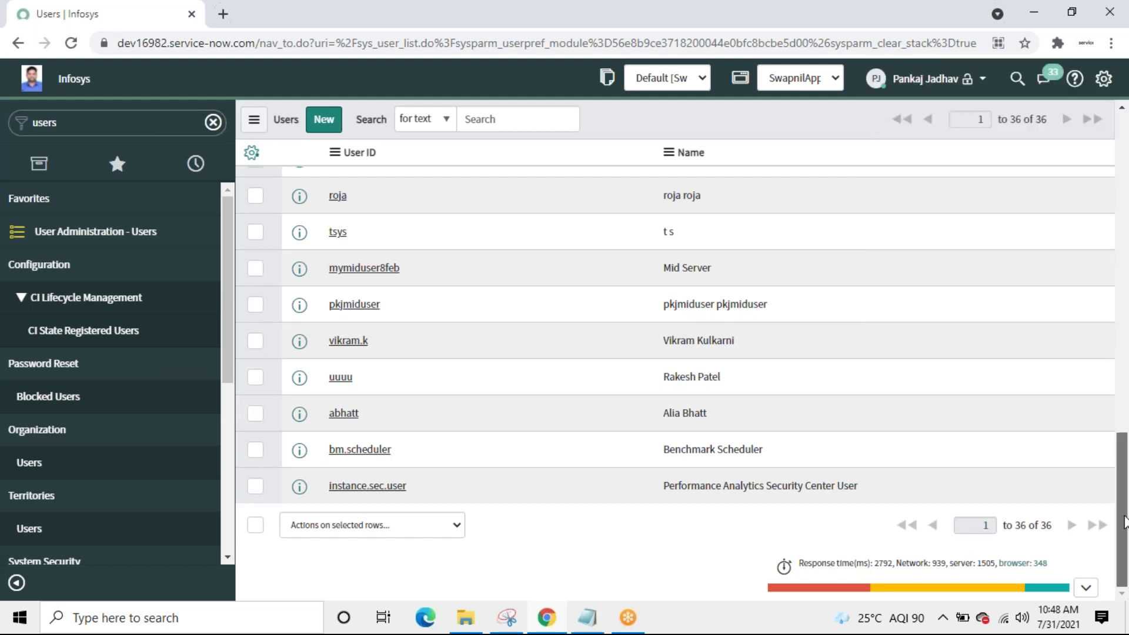
{"action": "left_click_drag", "start_coordinate": [1124, 522], "coordinate": [1126, 270]}
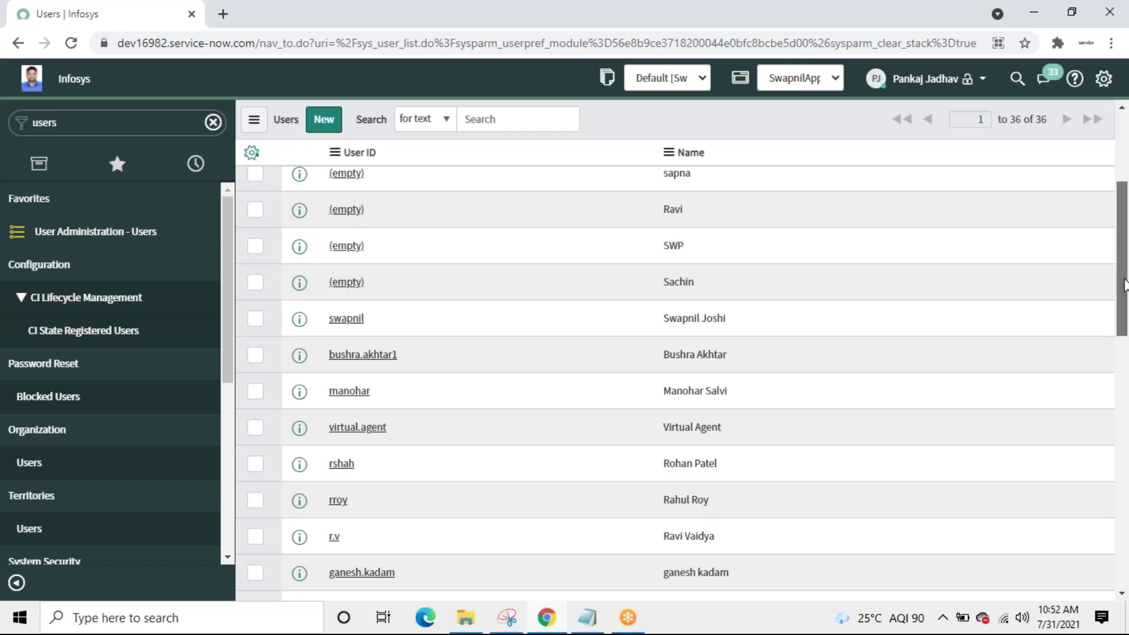
{"action": "left_click_drag", "start_coordinate": [1123, 284], "coordinate": [1120, 205]}
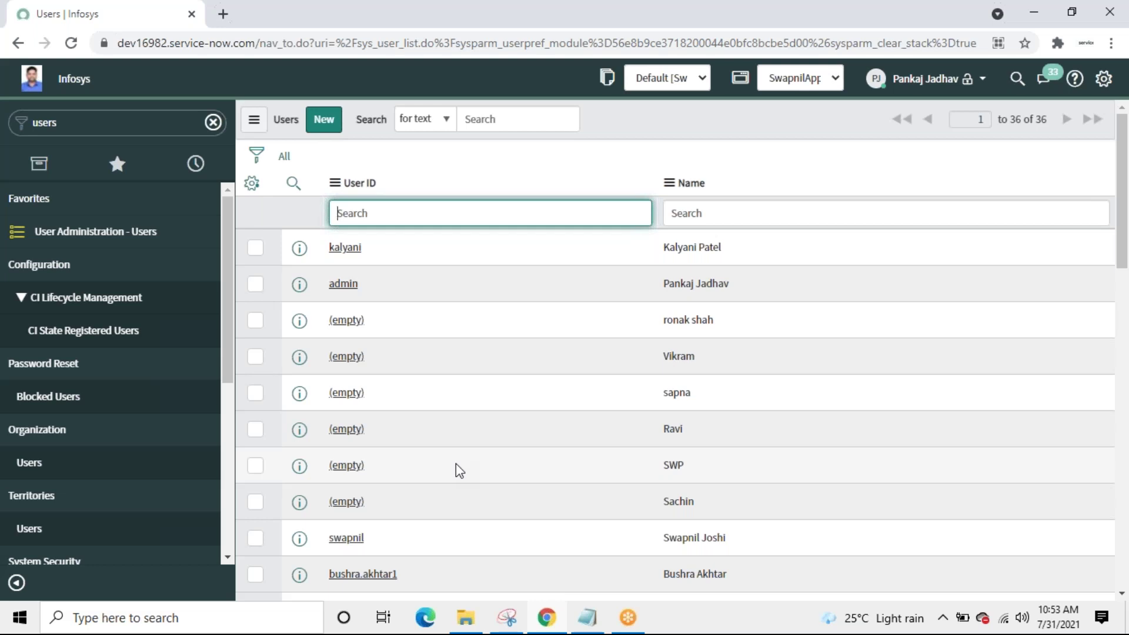
Step: Filter the navigator for 'Inc' and open Incident > Open, showing 101 active incidents
{"action": "double_click", "coordinate": [112, 126]}
{"action": "type", "text": "In"}
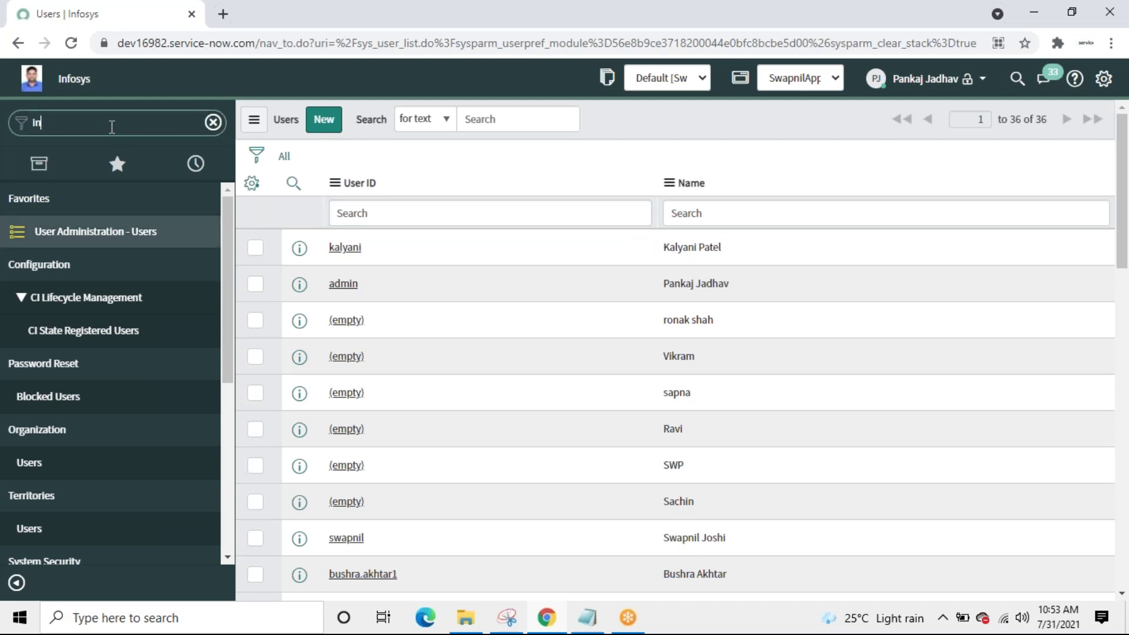
{"action": "type", "text": "c"}
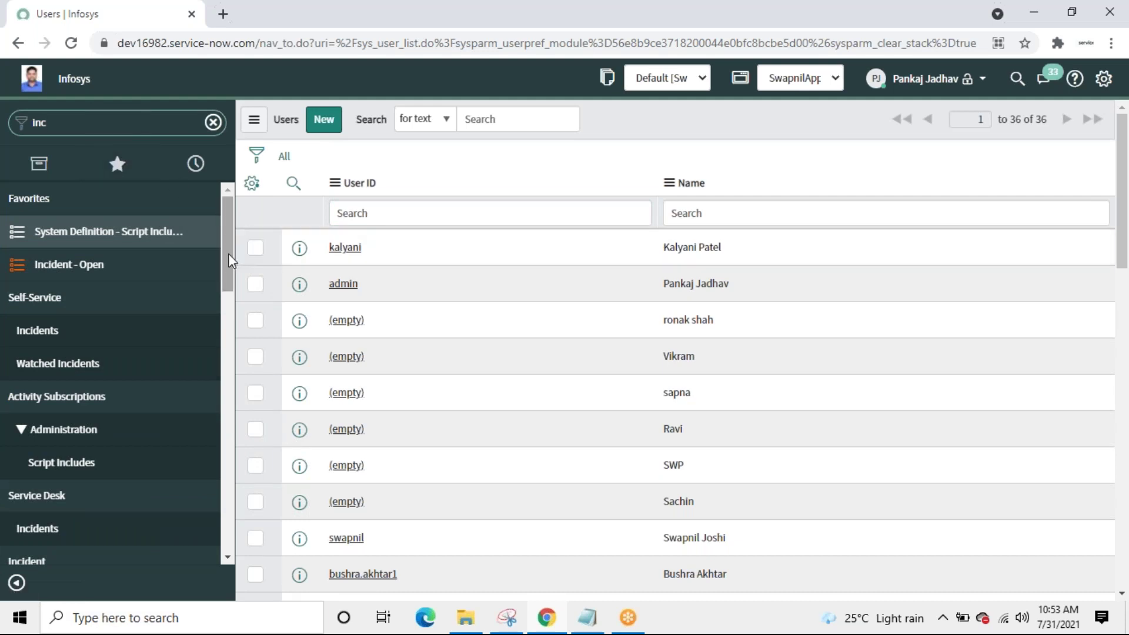
{"action": "left_click_drag", "start_coordinate": [228, 259], "coordinate": [232, 302]}
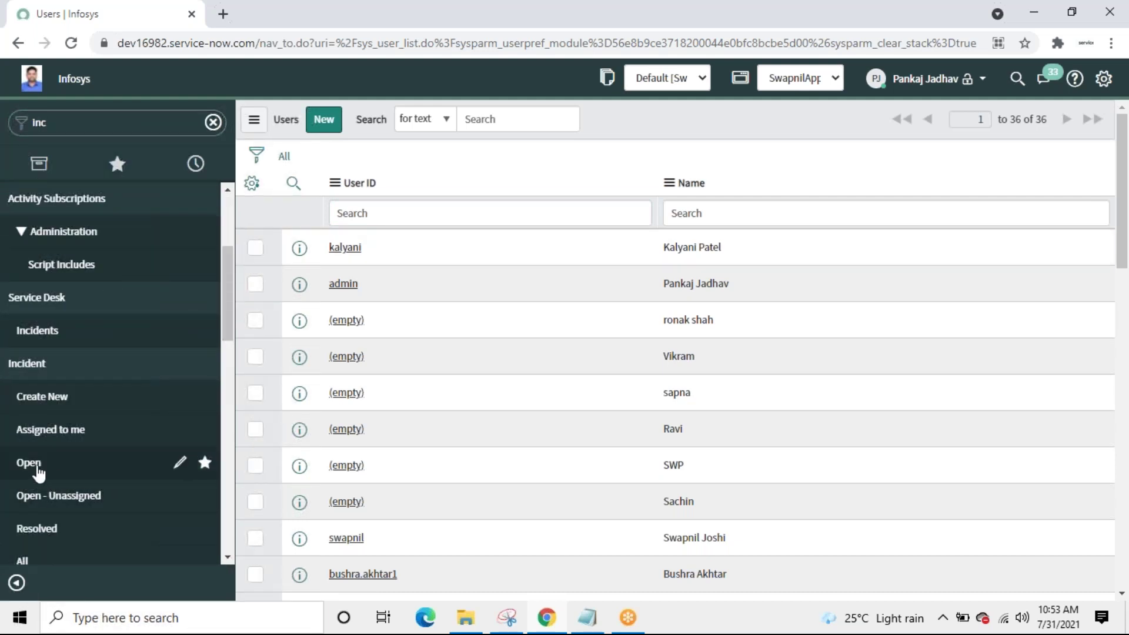
{"action": "left_click", "coordinate": [27, 464]}
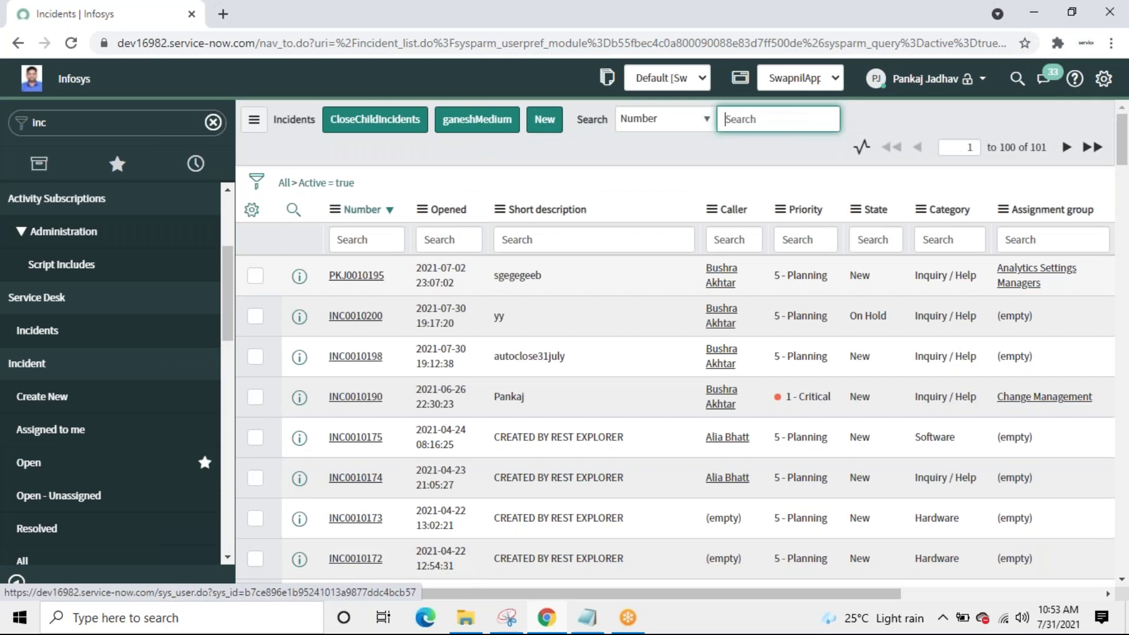
Step: Show only On Hold incidents via Show Matching, then clear to All for 132 records
{"action": "left_click", "coordinate": [536, 245]}
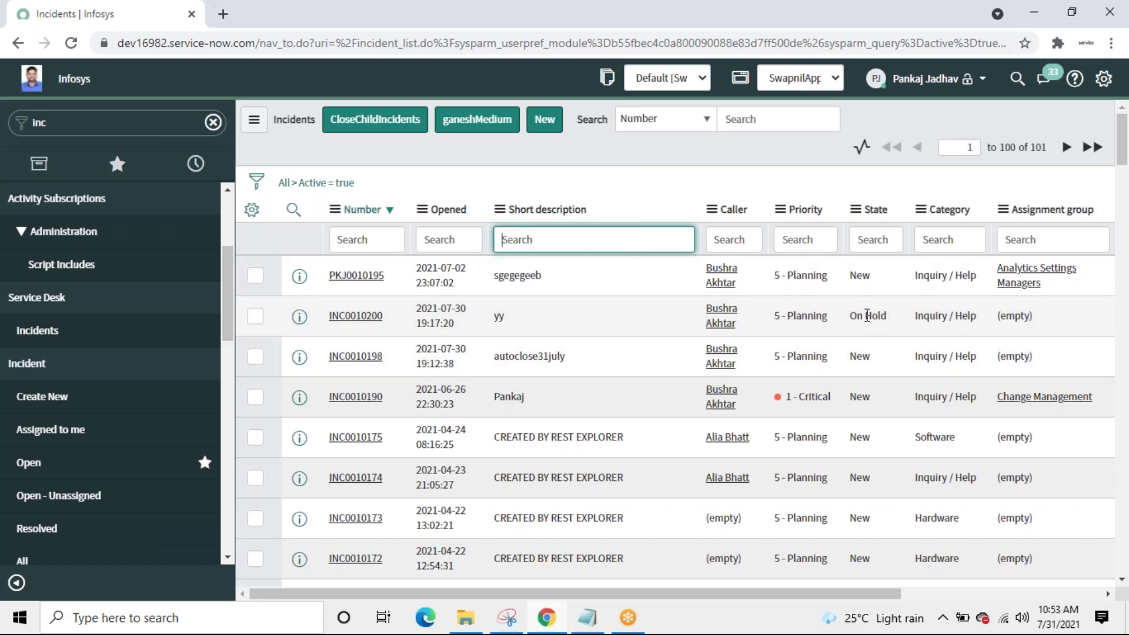
{"action": "right_click", "coordinate": [867, 315]}
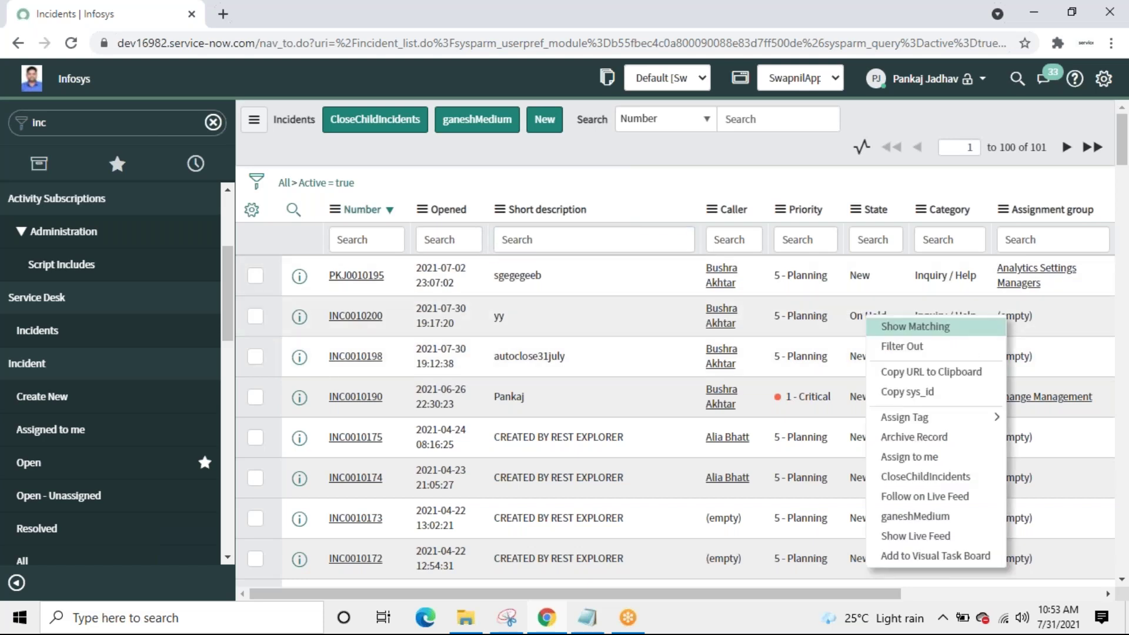
{"action": "left_click", "coordinate": [887, 327]}
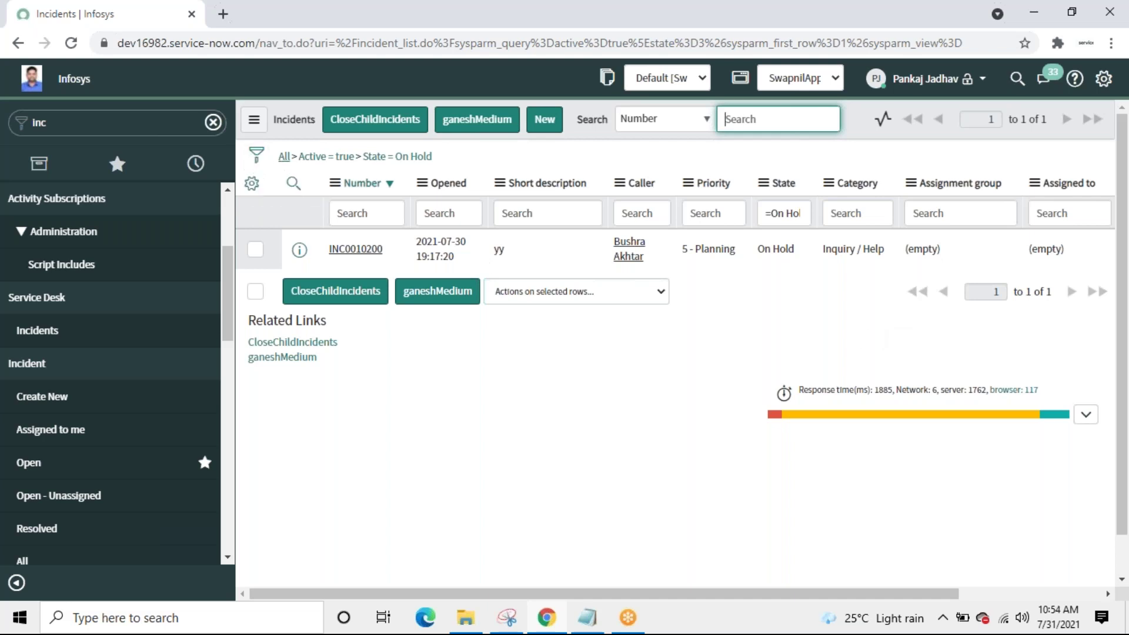
{"action": "left_click", "coordinate": [277, 445]}
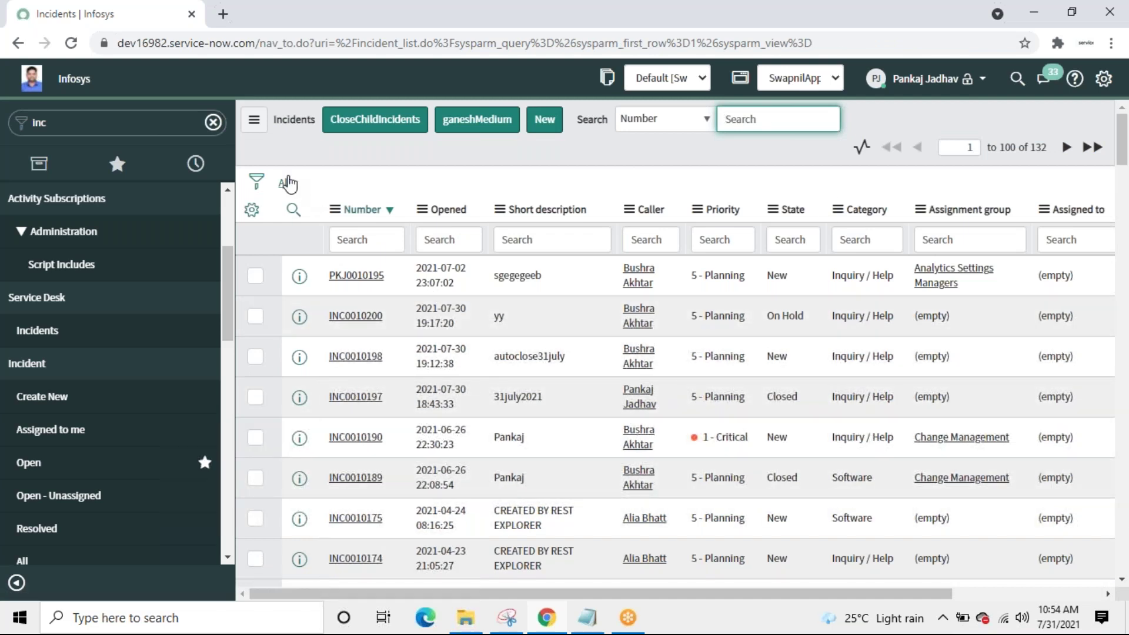
Step: In the condition builder, set State is On Hold and add an empty AND condition
{"action": "left_click", "coordinate": [258, 185]}
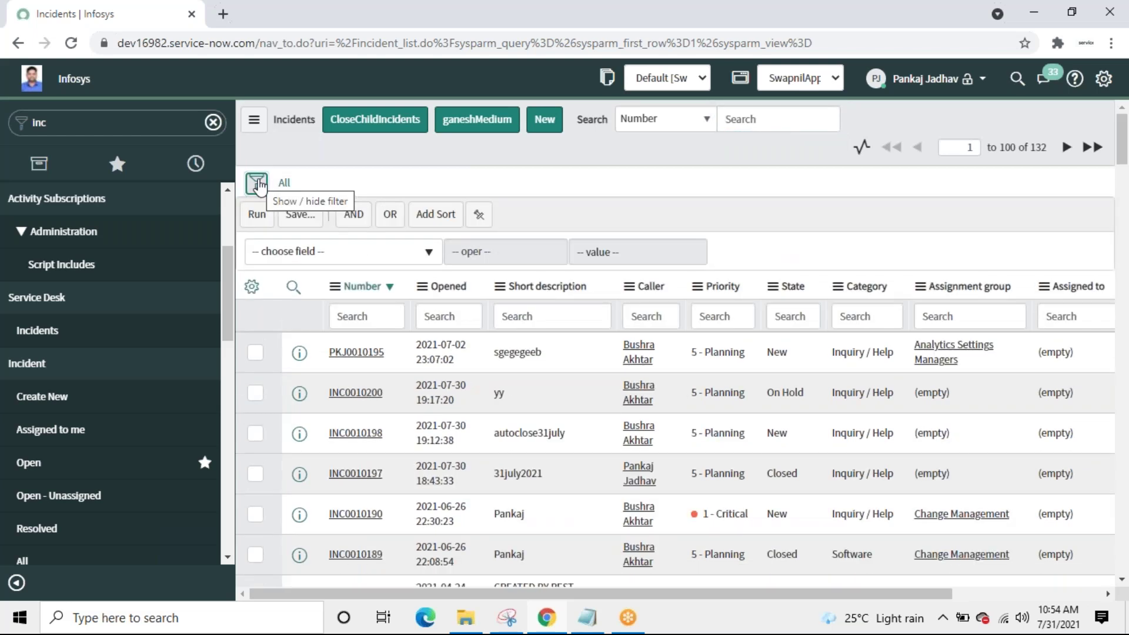
{"action": "left_click", "coordinate": [419, 259]}
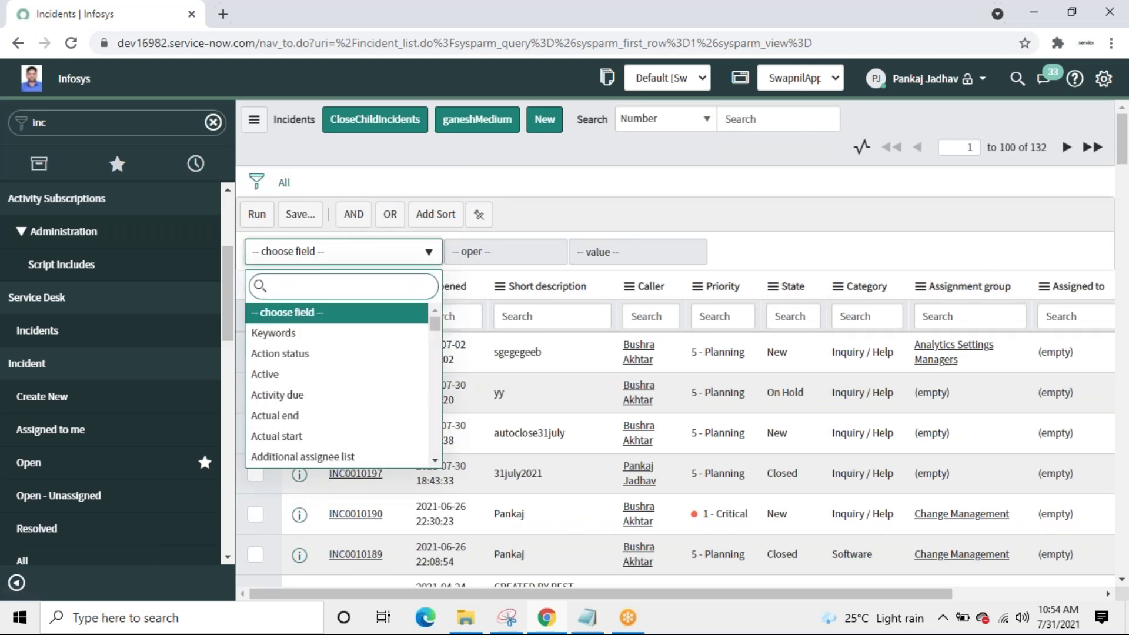
{"action": "type", "text": "sta"}
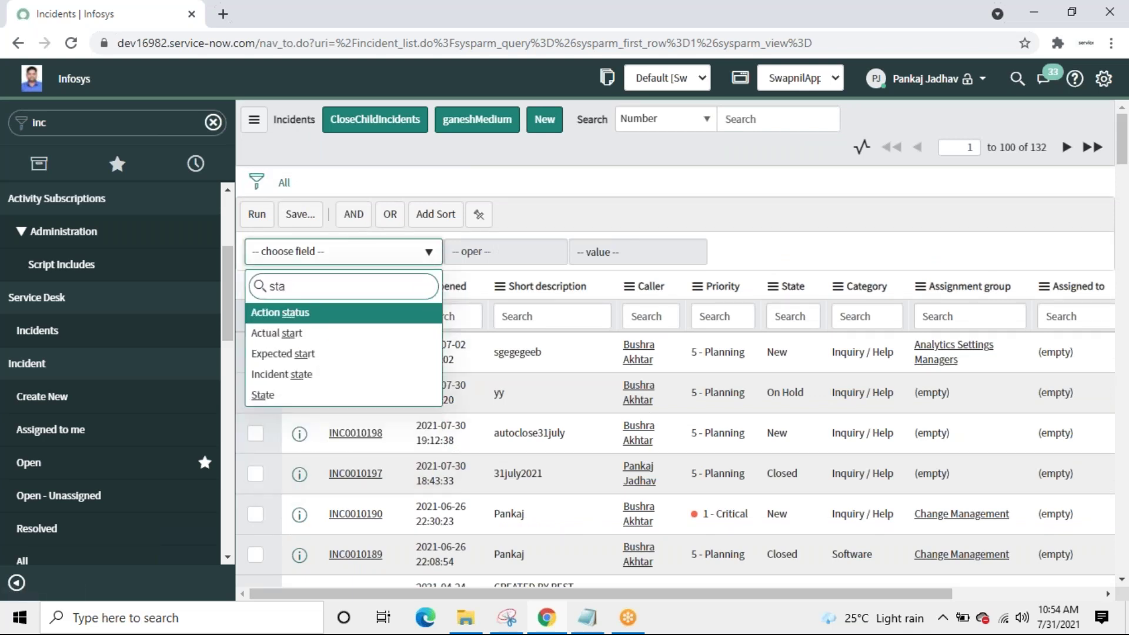
{"action": "left_click", "coordinate": [279, 402]}
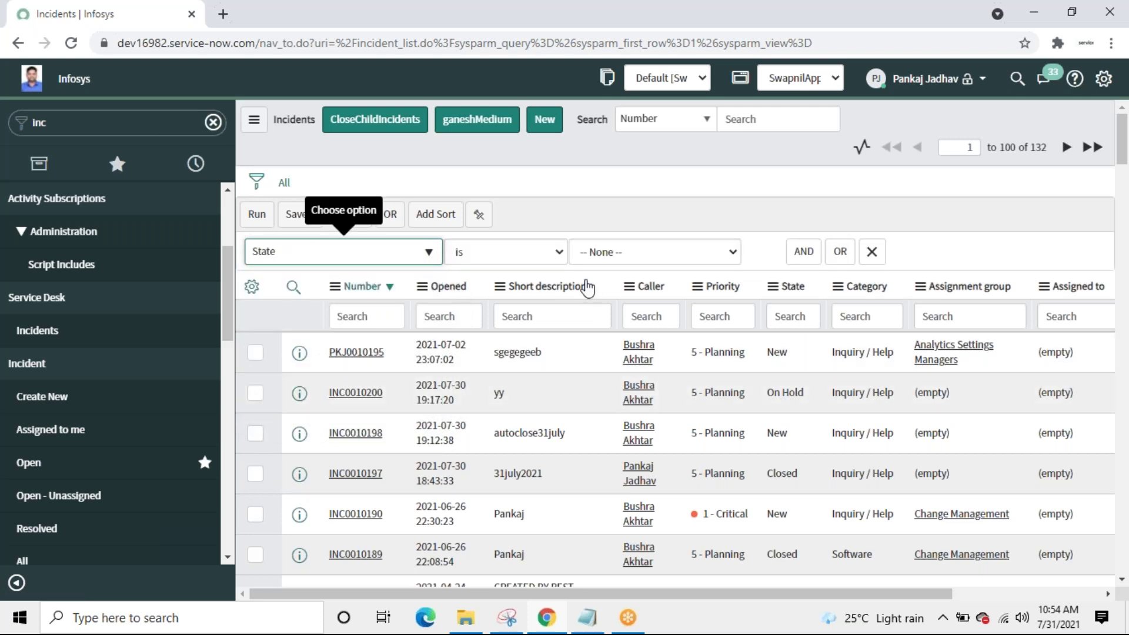
{"action": "left_click", "coordinate": [666, 255]}
{"action": "key", "text": "Down"}
{"action": "key", "text": "Down"}
{"action": "key", "text": "Down"}
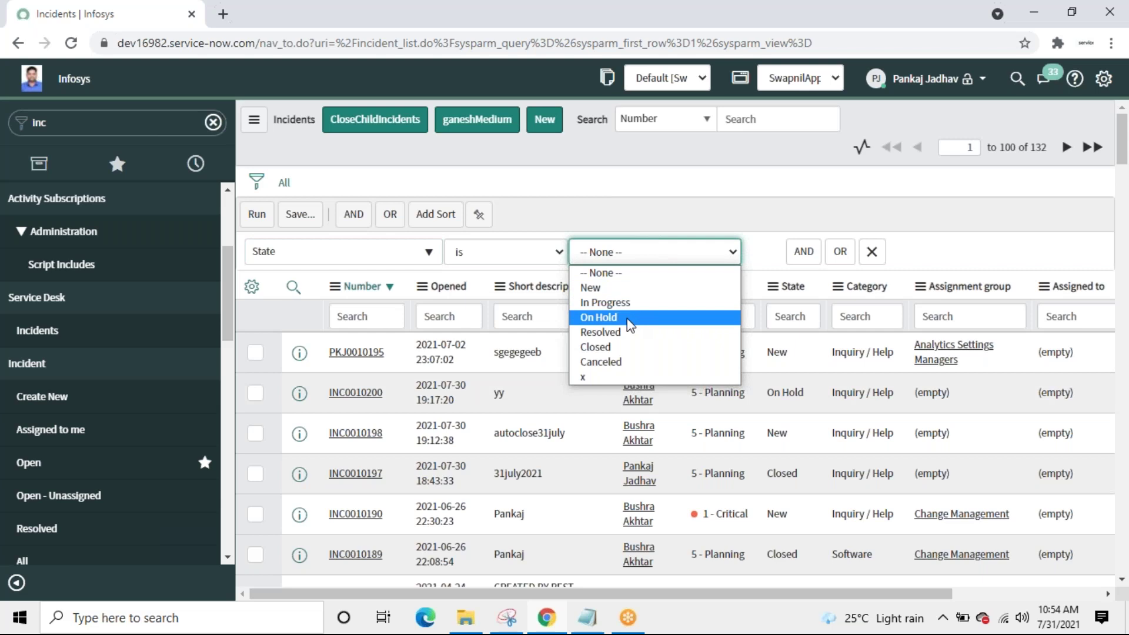
{"action": "key", "text": "Return"}
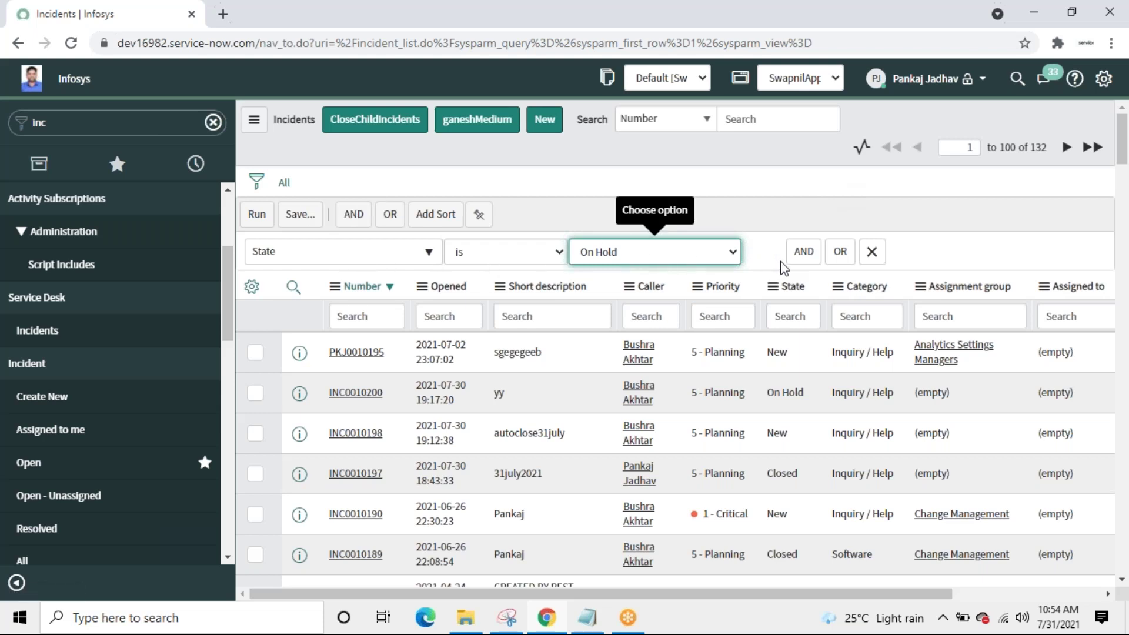
{"action": "left_click", "coordinate": [803, 252]}
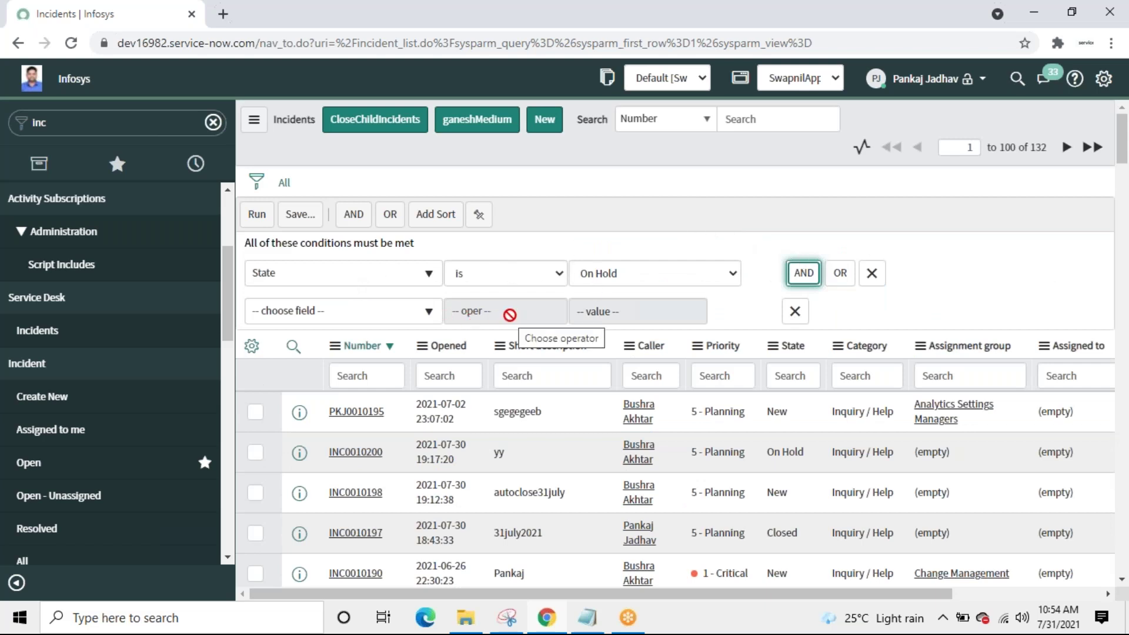
Step: Set the second condition's field to Created, keeping operator 'on', and check the reference snip
{"action": "left_click", "coordinate": [419, 318]}
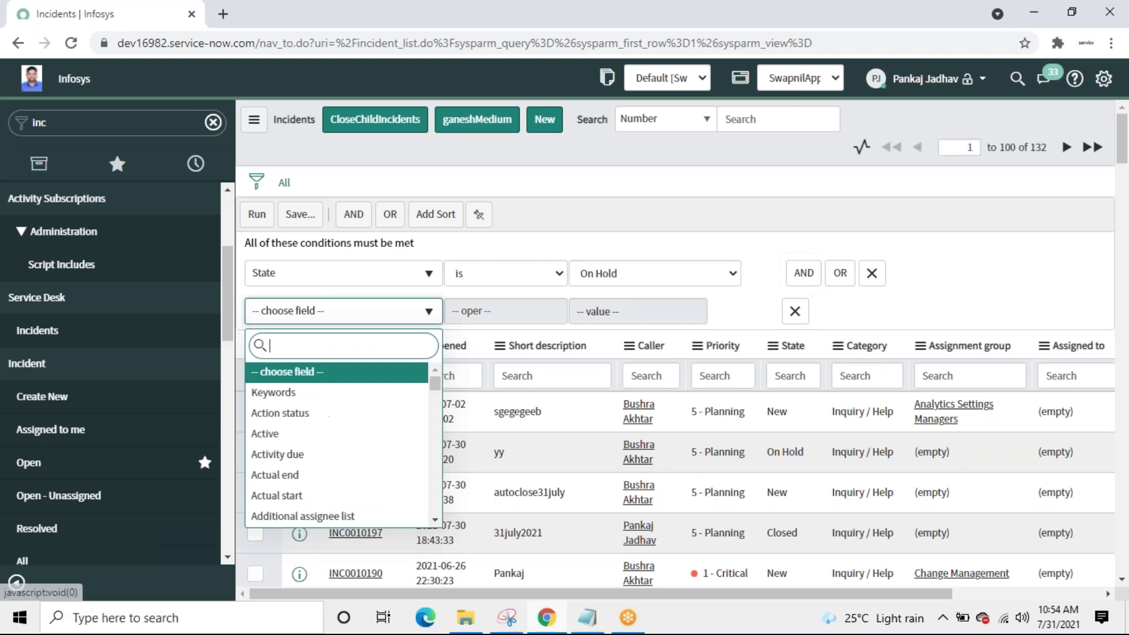
{"action": "type", "text": "cre"}
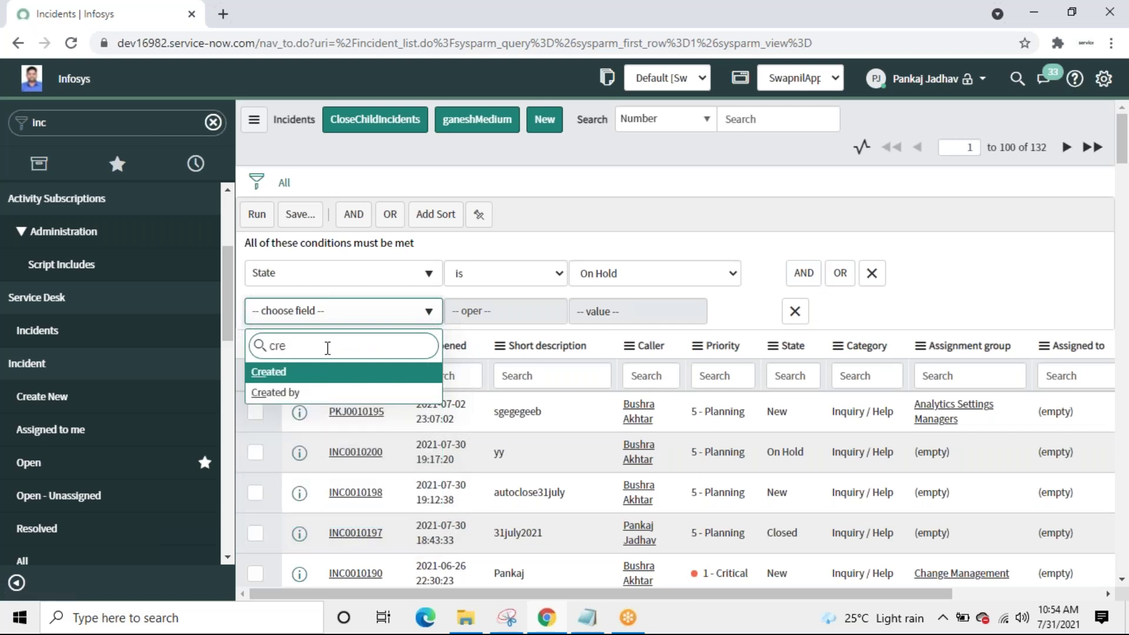
{"action": "left_click", "coordinate": [266, 373]}
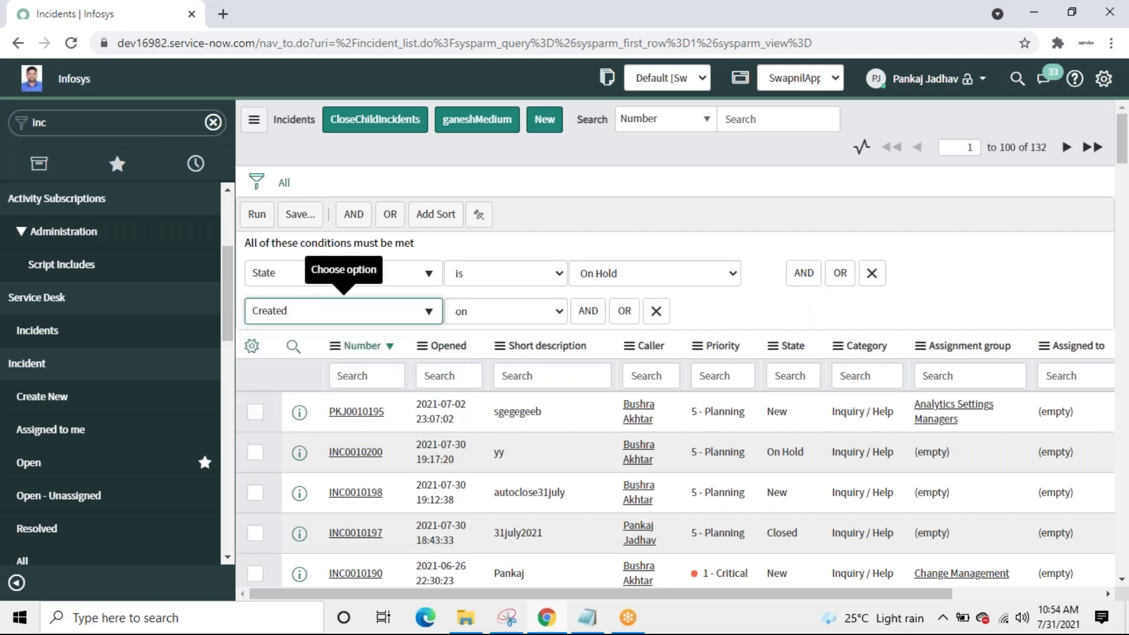
{"action": "left_click", "coordinate": [546, 312]}
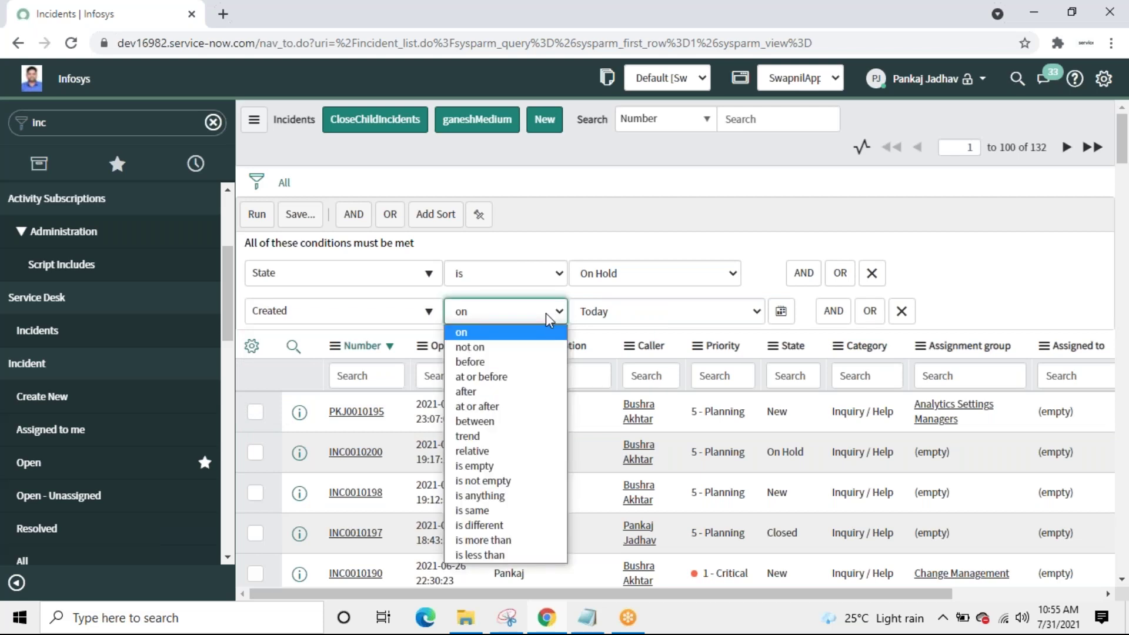
{"action": "left_click", "coordinate": [633, 194]}
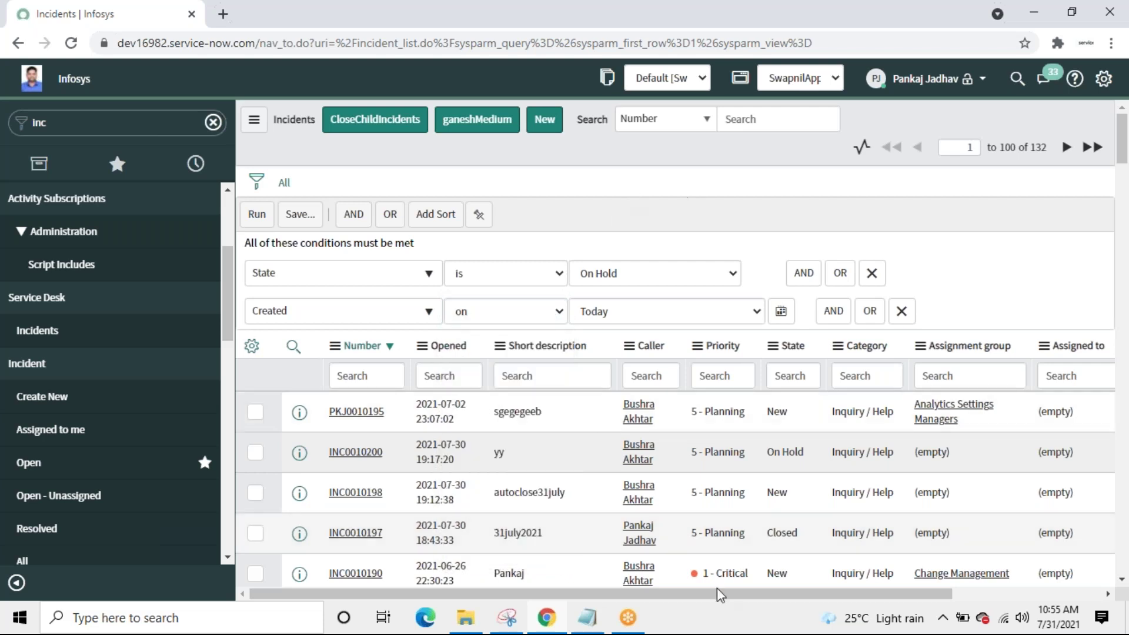
{"action": "left_click", "coordinate": [505, 622]}
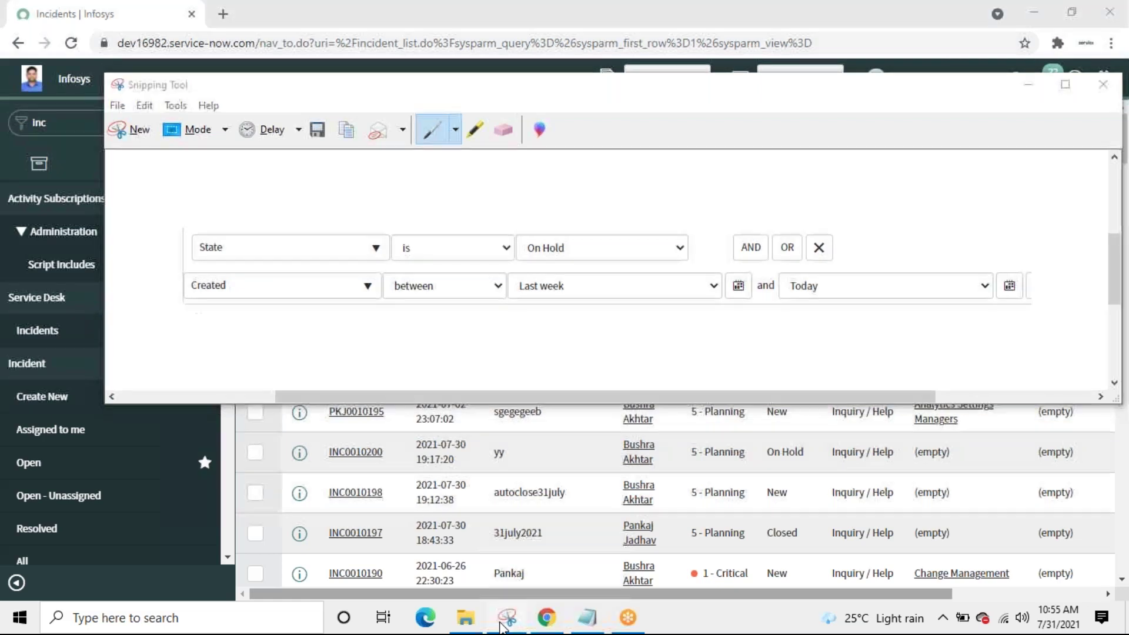
Step: Make the condition Created between Last week and Today, then run the filter
{"action": "left_click", "coordinate": [501, 623]}
{"action": "left_click", "coordinate": [550, 315]}
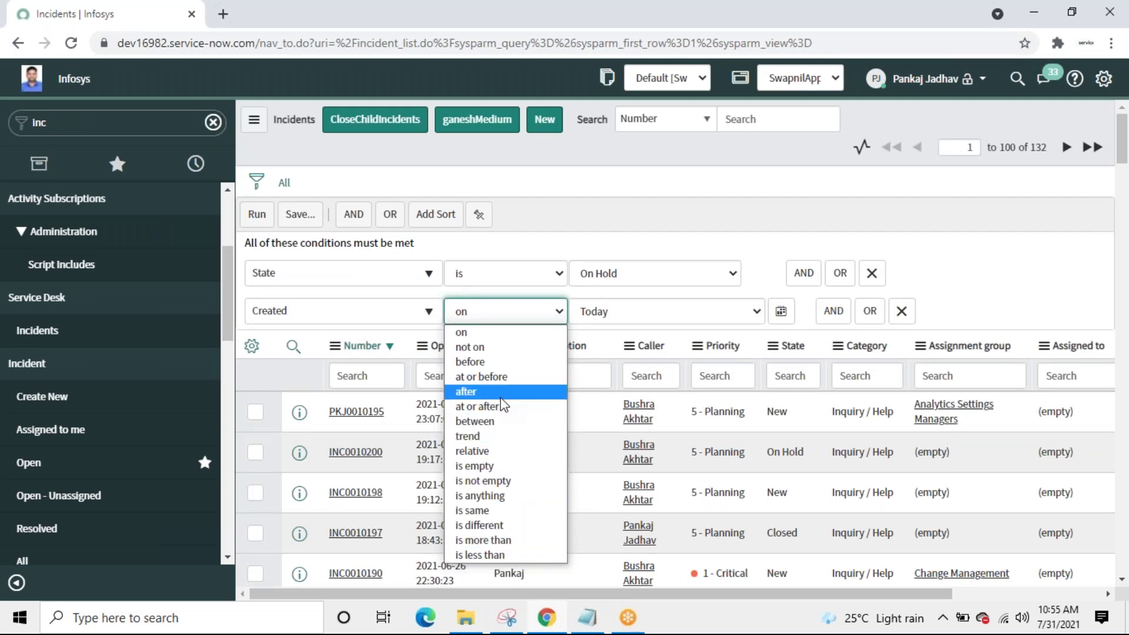
{"action": "left_click", "coordinate": [497, 421]}
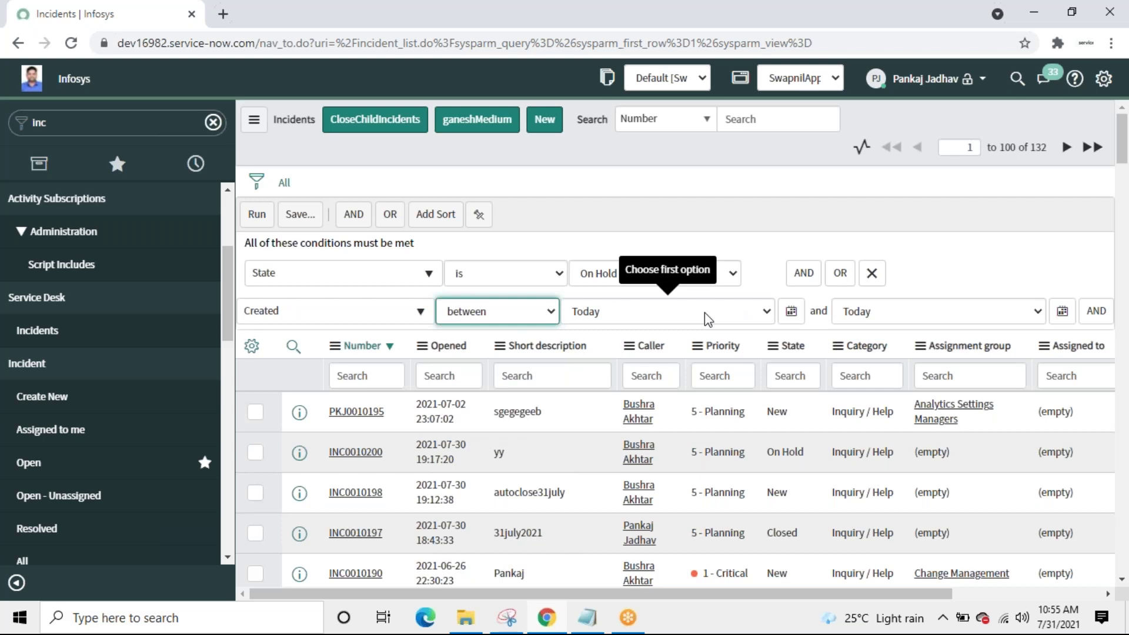
{"action": "left_click", "coordinate": [506, 617]}
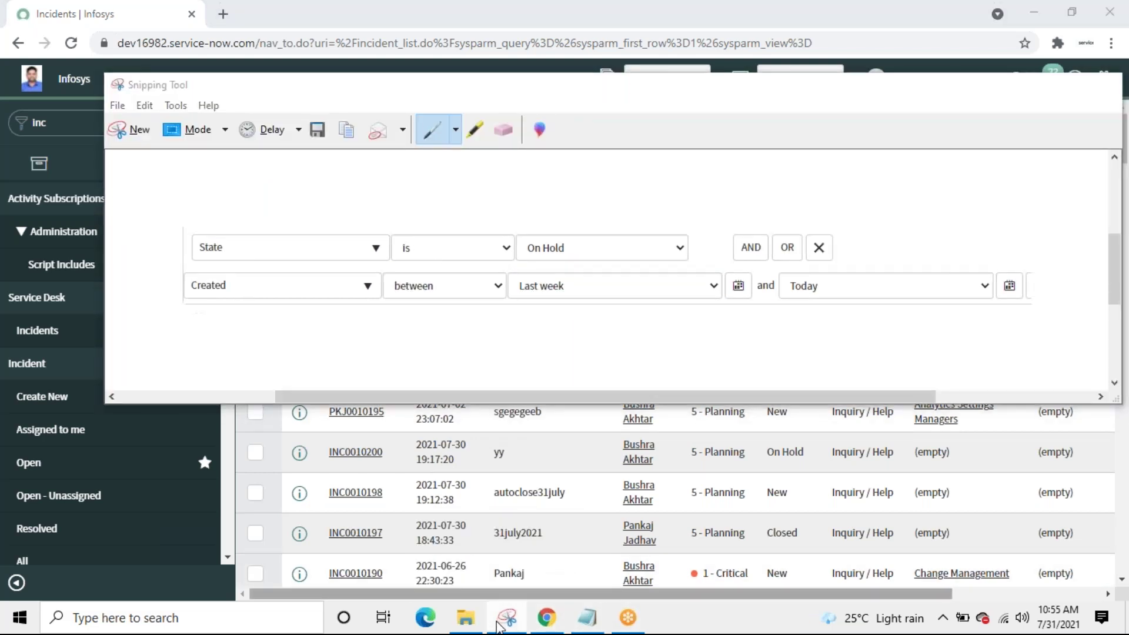
{"action": "left_click", "coordinate": [505, 617]}
{"action": "left_click", "coordinate": [684, 312]}
{"action": "scroll", "coordinate": [671, 177], "scroll_direction": "down", "scroll_amount": 1}
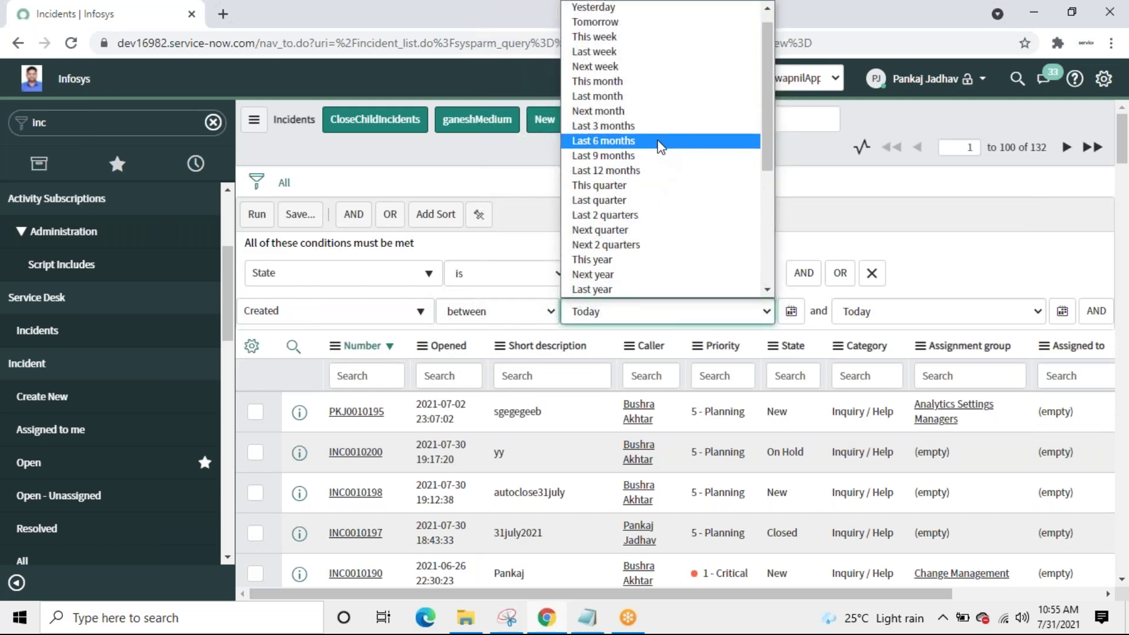
{"action": "left_click", "coordinate": [636, 54]}
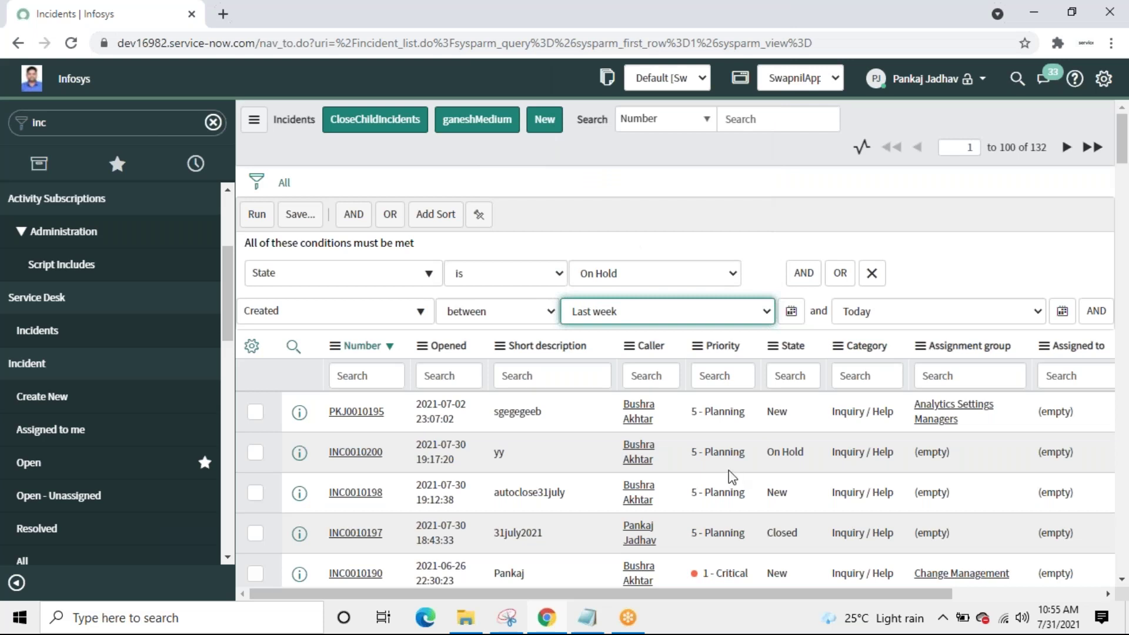
{"action": "left_click", "coordinate": [507, 618]}
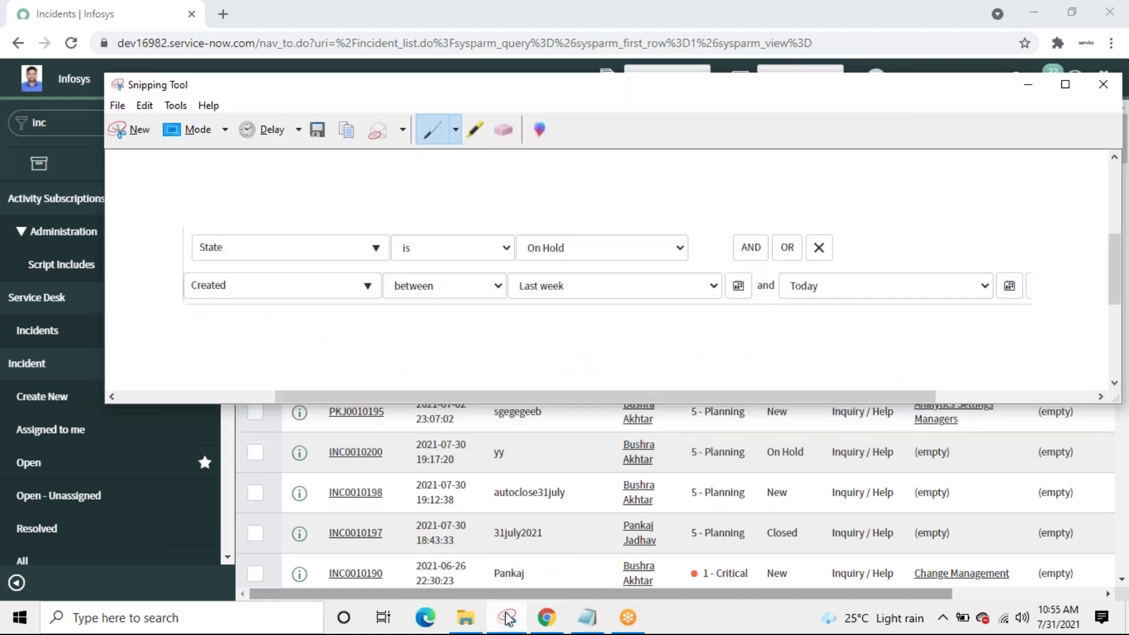
{"action": "left_click", "coordinate": [507, 617]}
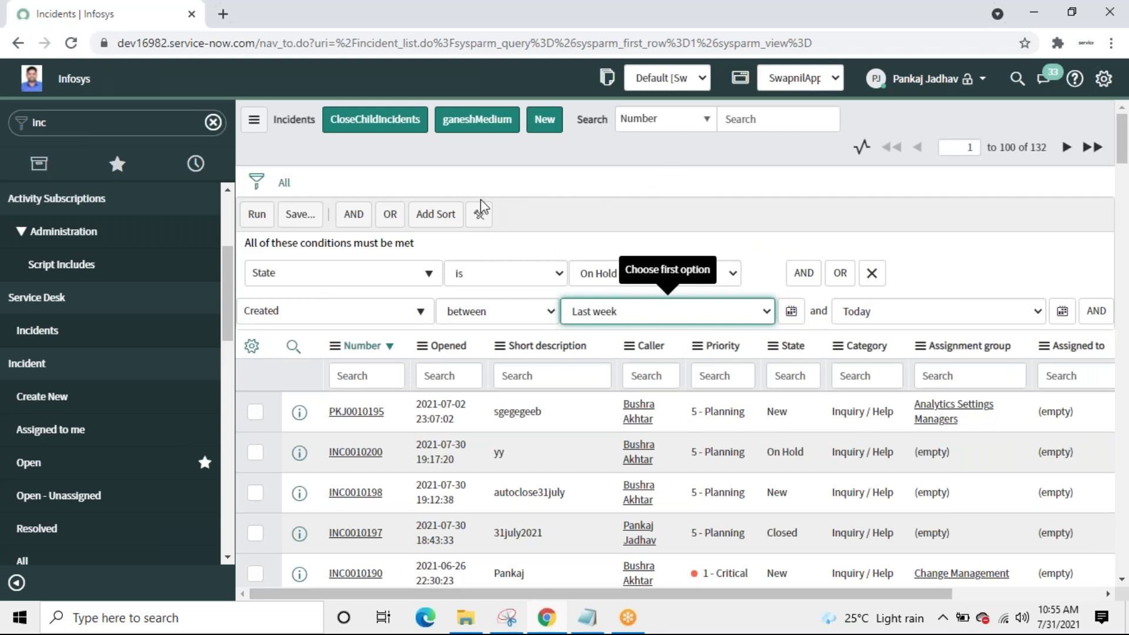
{"action": "left_click", "coordinate": [259, 215]}
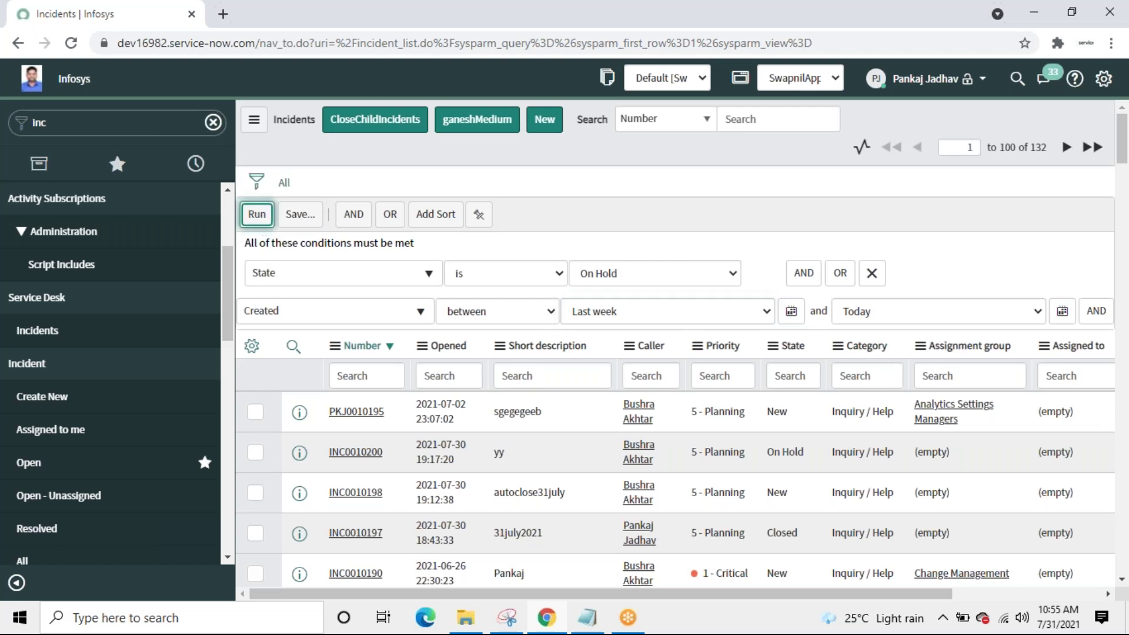
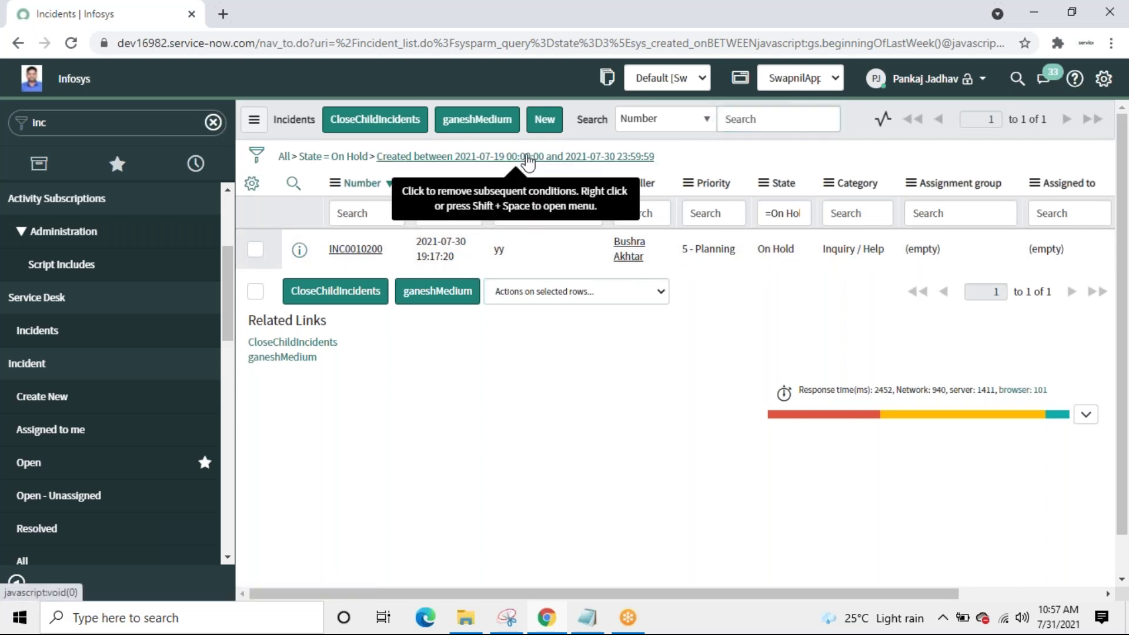
Step: Copy the query for On Hold incidents created 2021-07-19 to 2021-07-30, then bring up the Notepad notes
{"action": "right_click", "coordinate": [527, 162]}
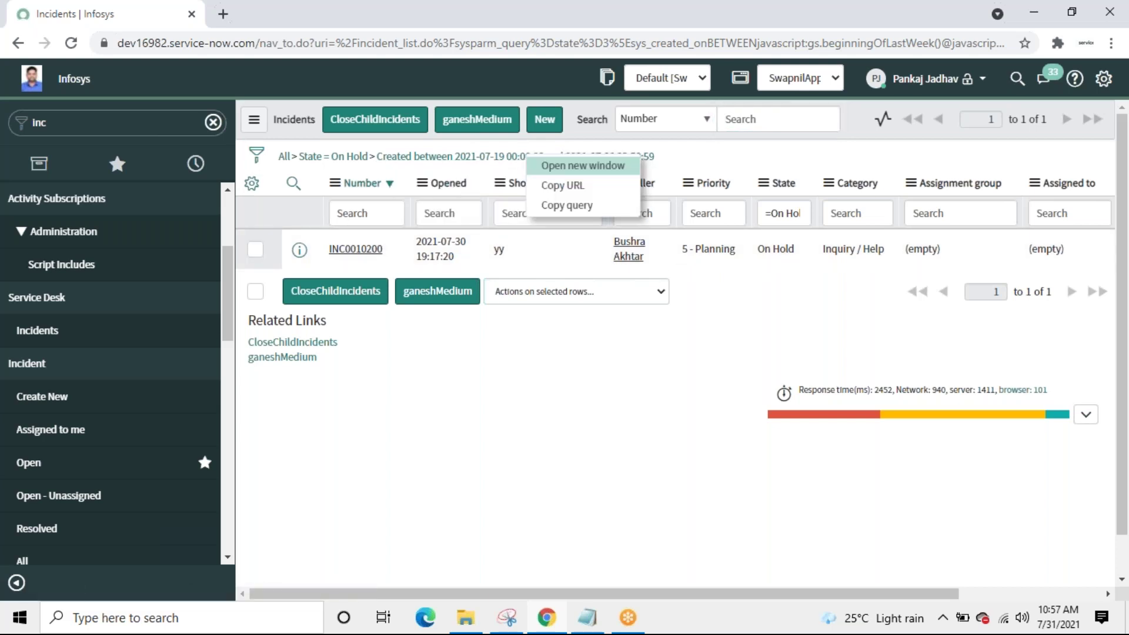
{"action": "left_click", "coordinate": [553, 201]}
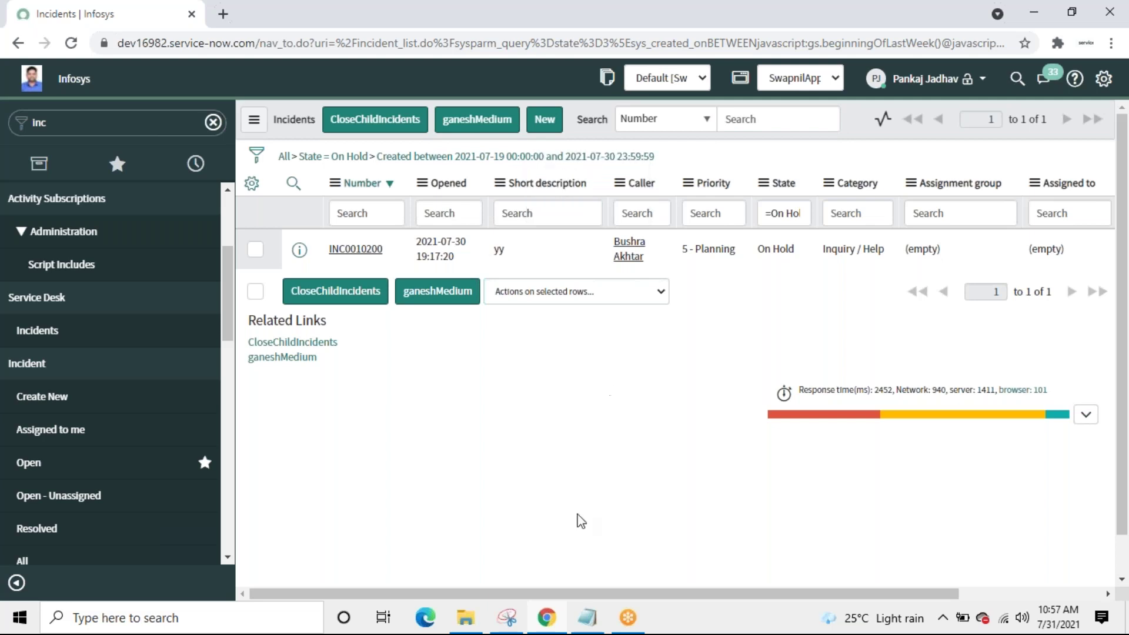
{"action": "left_click", "coordinate": [595, 627]}
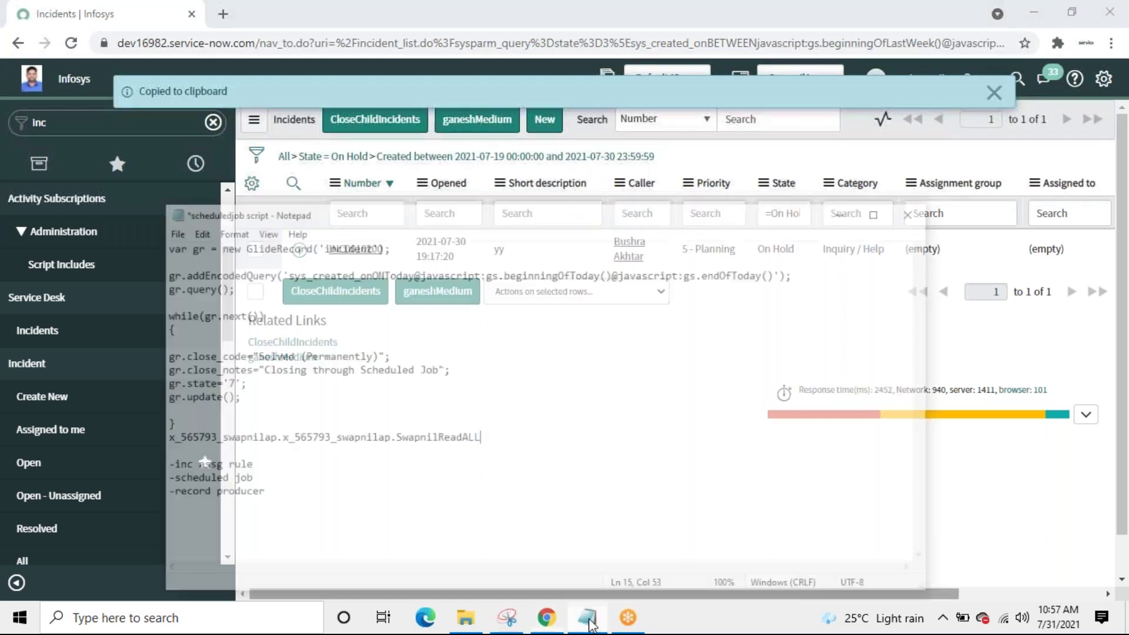
Step: Paste the state=3 created-last-week query below the script notes, spaced down, then minimize Notepad
{"action": "left_click", "coordinate": [242, 508]}
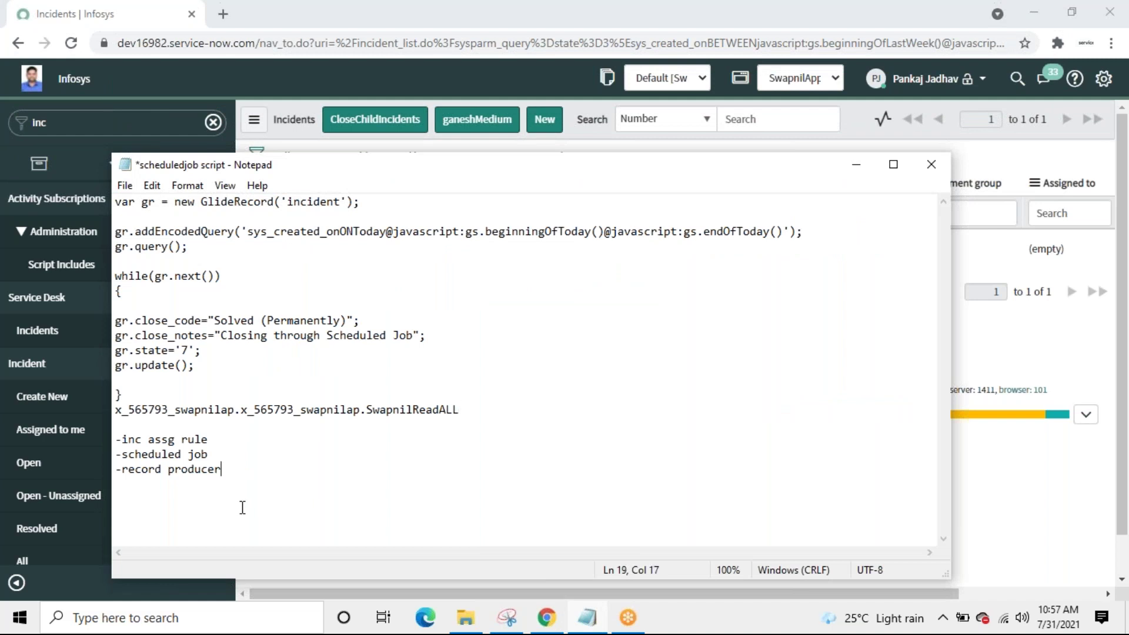
{"action": "key", "text": "Return"}
{"action": "key", "text": "Return"}
{"action": "key", "text": "Return"}
{"action": "key", "text": "ctrl+v"}
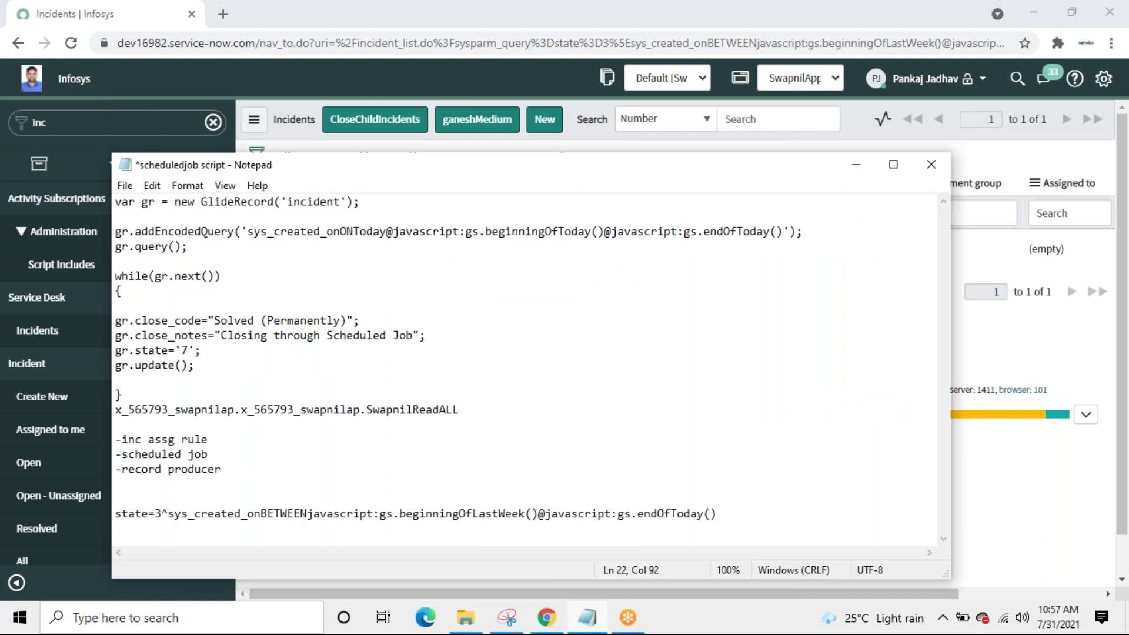
{"action": "left_click", "coordinate": [133, 493]}
{"action": "key", "text": "Return"}
{"action": "key", "text": "Return"}
{"action": "key", "text": "Return"}
{"action": "key", "text": "Return"}
{"action": "key", "text": "Return"}
{"action": "key", "text": "Return"}
{"action": "key", "text": "Return"}
{"action": "key", "text": "Return"}
{"action": "key", "text": "Return"}
{"action": "key", "text": "Return"}
{"action": "key", "text": "Return"}
{"action": "key", "text": "Return"}
{"action": "key", "text": "Return"}
{"action": "key", "text": "Return"}
{"action": "key", "text": "Return"}
{"action": "key", "text": "Return"}
{"action": "key", "text": "Return"}
{"action": "key", "text": "Return"}
{"action": "key", "text": "Return"}
{"action": "key", "text": "Return"}
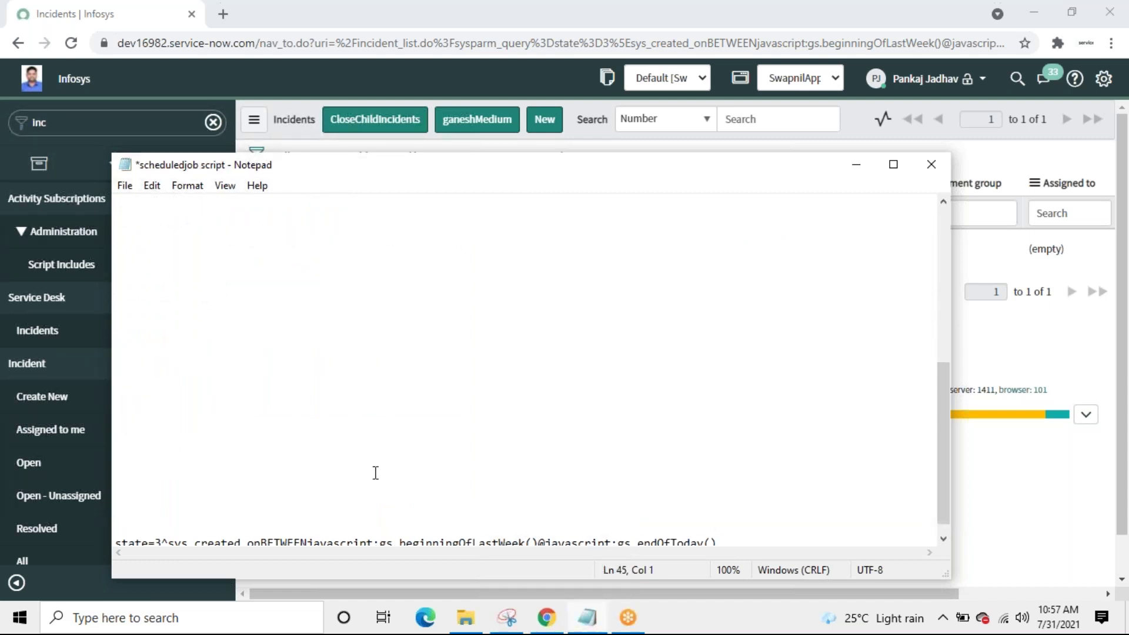
{"action": "left_click", "coordinate": [943, 539]}
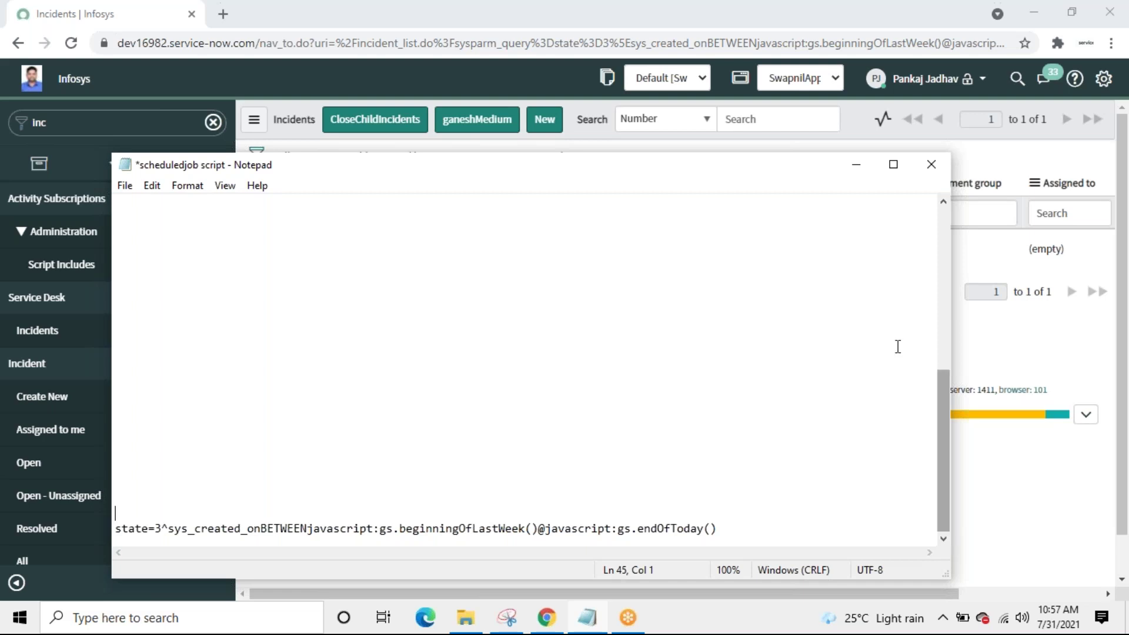
{"action": "left_click", "coordinate": [856, 172]}
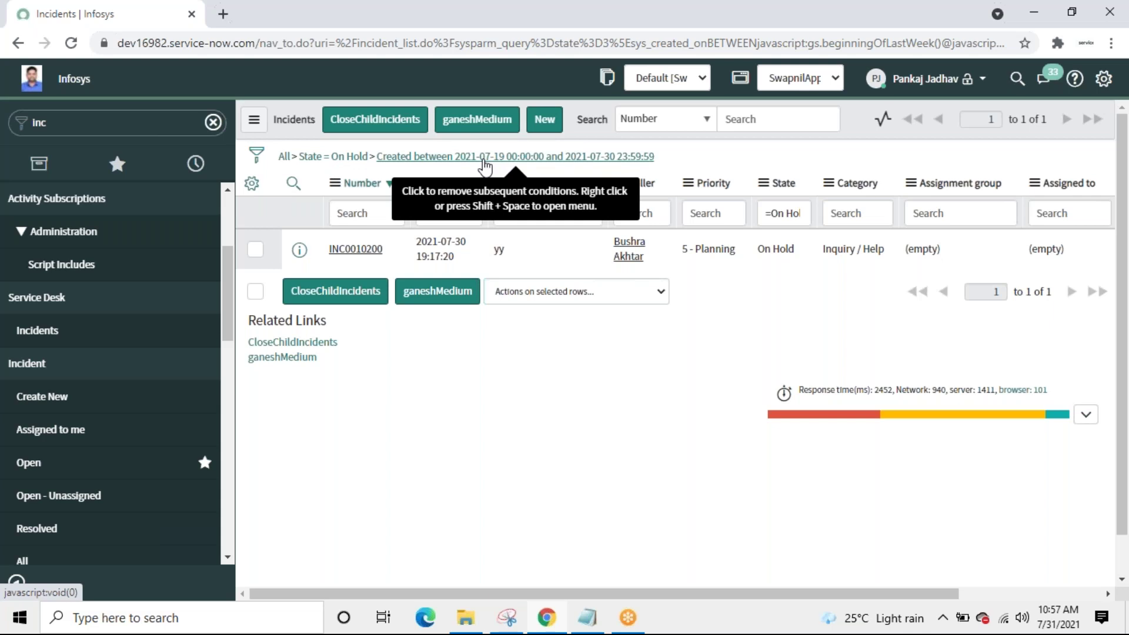
Step: Check today's date, then bring the 'scheduledjob script' notes back over the incident list
{"action": "left_click", "coordinate": [1066, 626]}
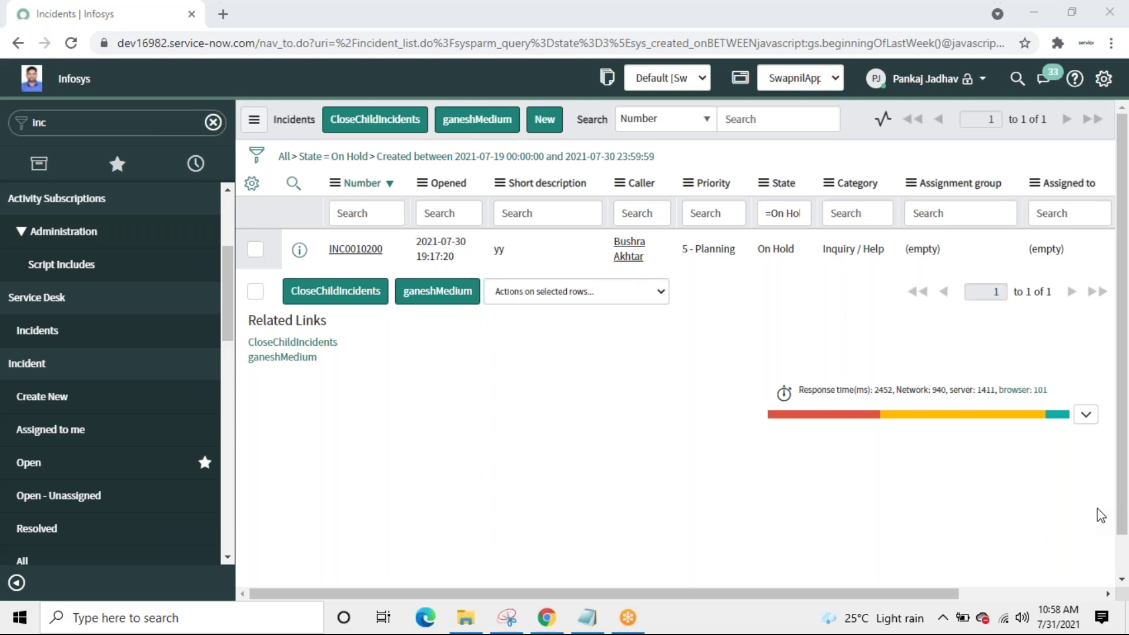
{"action": "left_click", "coordinate": [626, 393]}
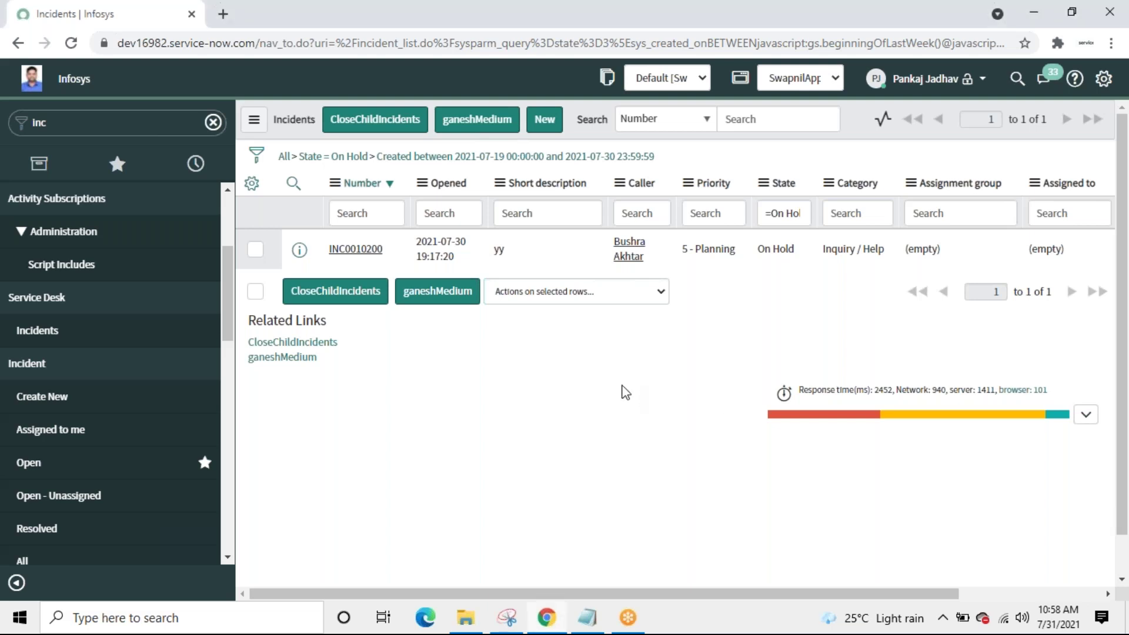
{"action": "left_click", "coordinate": [589, 619]}
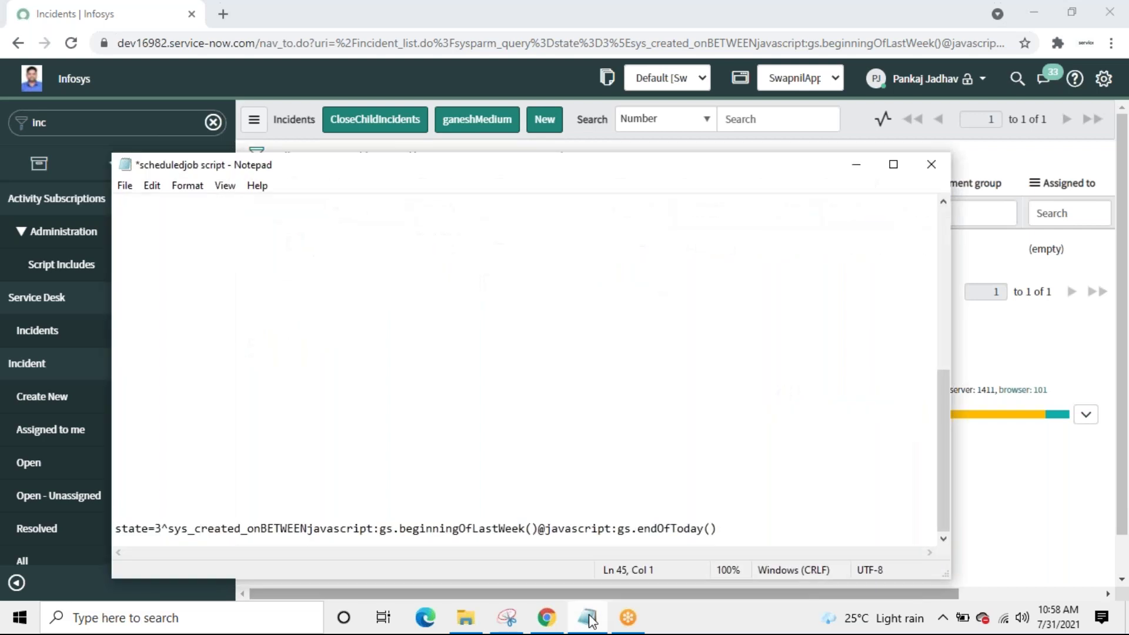
Step: Review the Notepad script down to the state=3 query line, then minimize Notepad again
{"action": "left_click_drag", "start_coordinate": [946, 523], "coordinate": [986, 391]}
{"action": "left_click", "coordinate": [992, 381]}
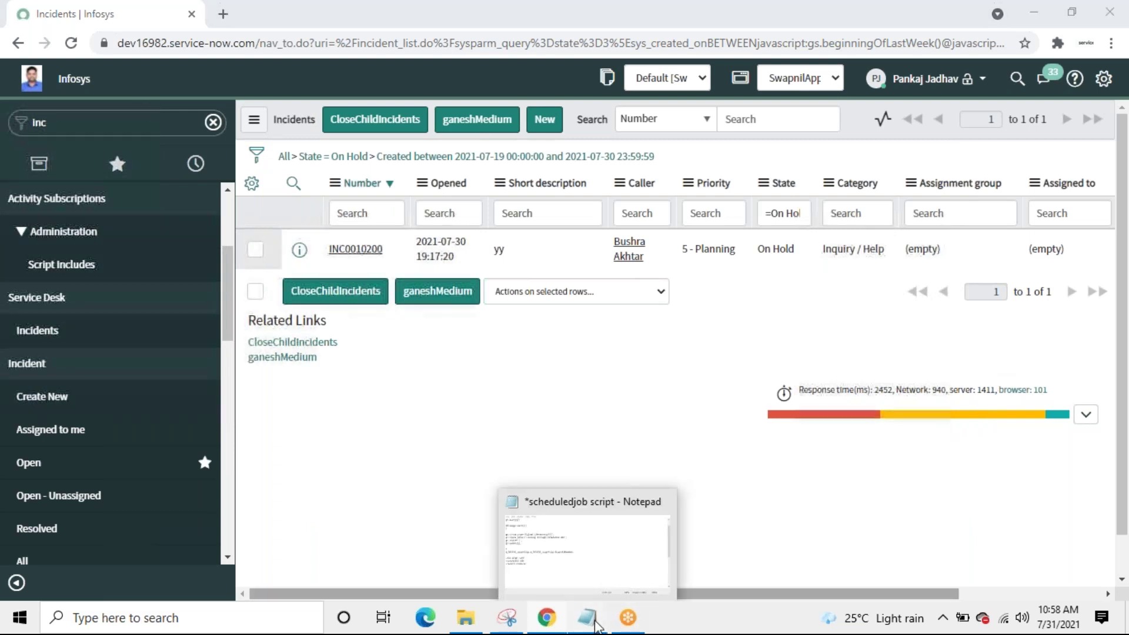
{"action": "left_click", "coordinate": [588, 618]}
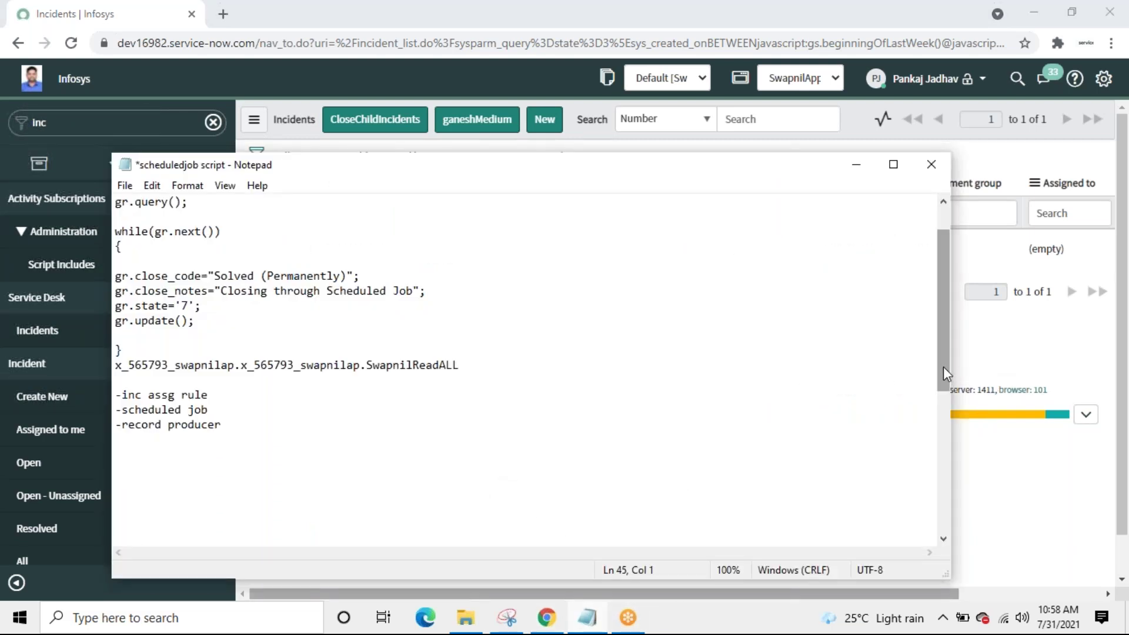
{"action": "scroll", "coordinate": [943, 367], "scroll_direction": "up", "scroll_amount": 1}
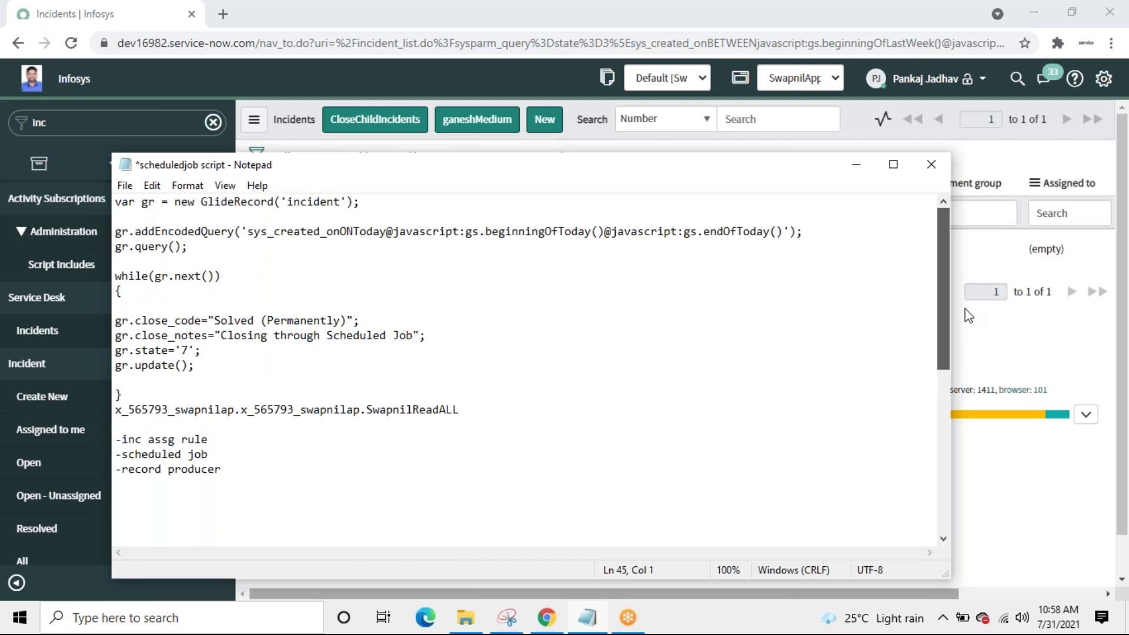
{"action": "scroll", "coordinate": [968, 347], "scroll_direction": "down", "scroll_amount": 1}
{"action": "left_click_drag", "start_coordinate": [968, 377], "coordinate": [949, 524]}
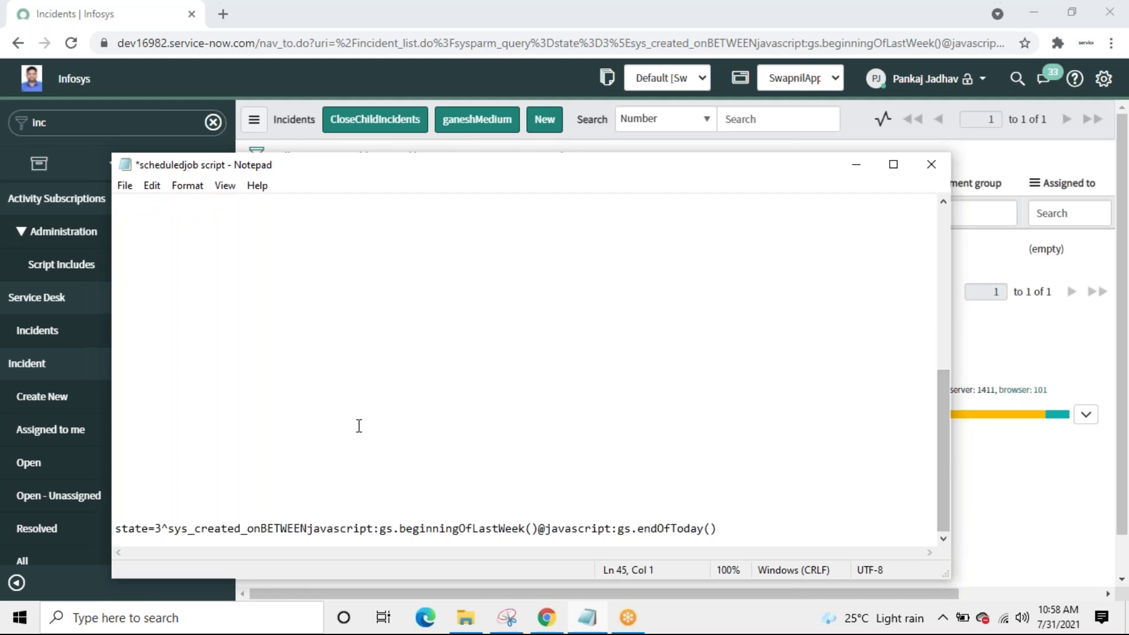
{"action": "left_click", "coordinate": [159, 531]}
{"action": "left_click", "coordinate": [857, 169]}
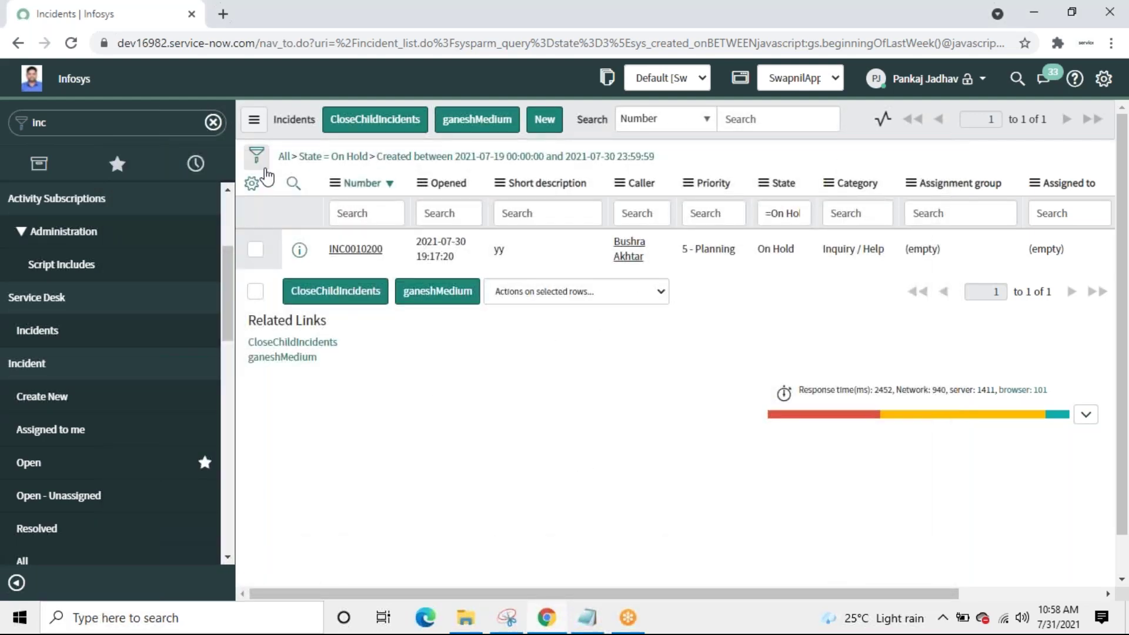
Step: Clear the incident filter and add the condition State is On Hold
{"action": "left_click", "coordinate": [284, 156]}
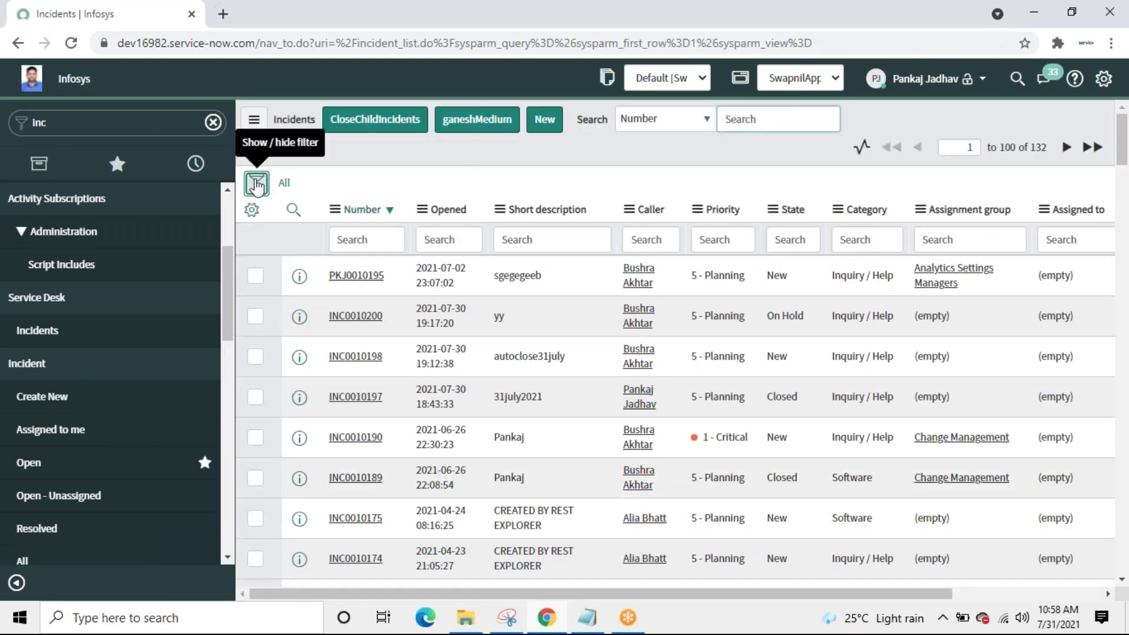
{"action": "left_click", "coordinate": [256, 184]}
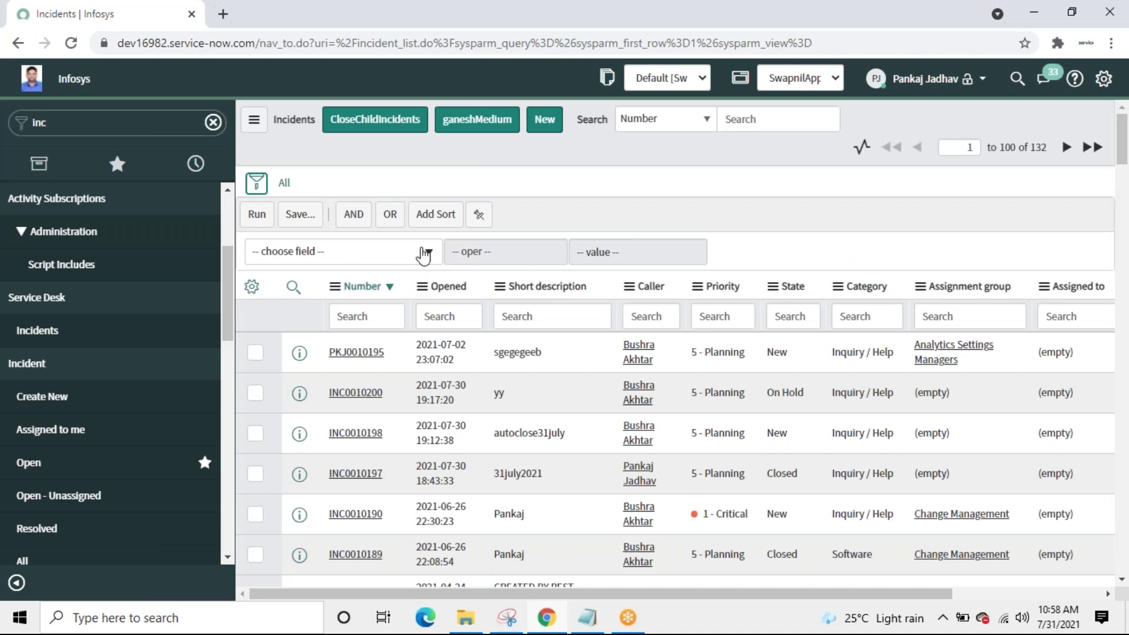
{"action": "left_click", "coordinate": [424, 253]}
{"action": "type", "text": "st"}
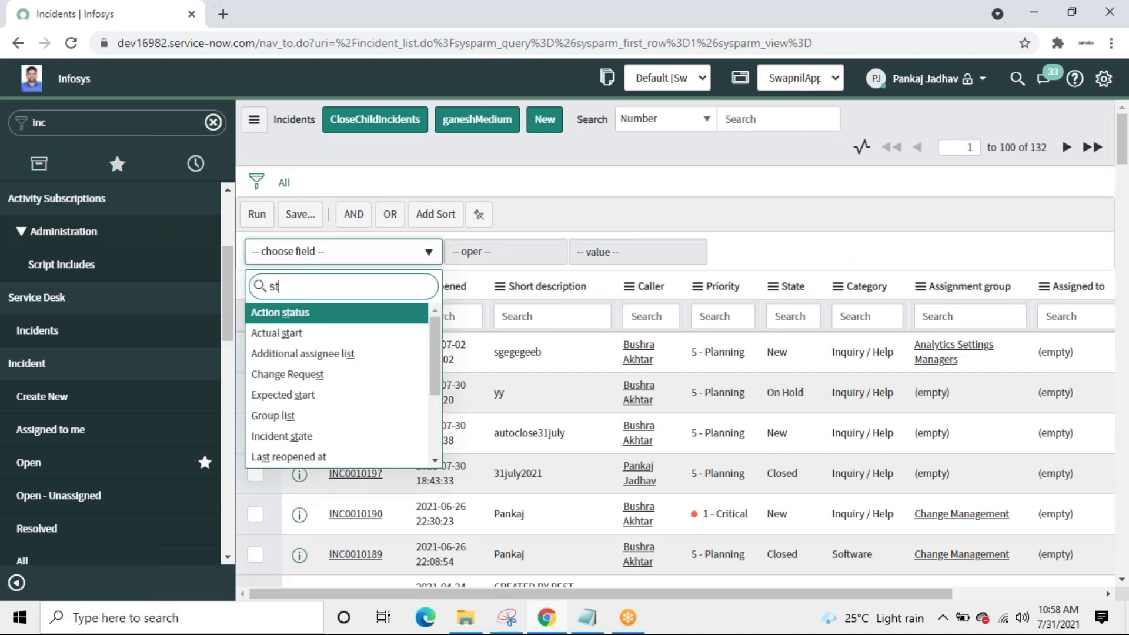
{"action": "type", "text": "a"}
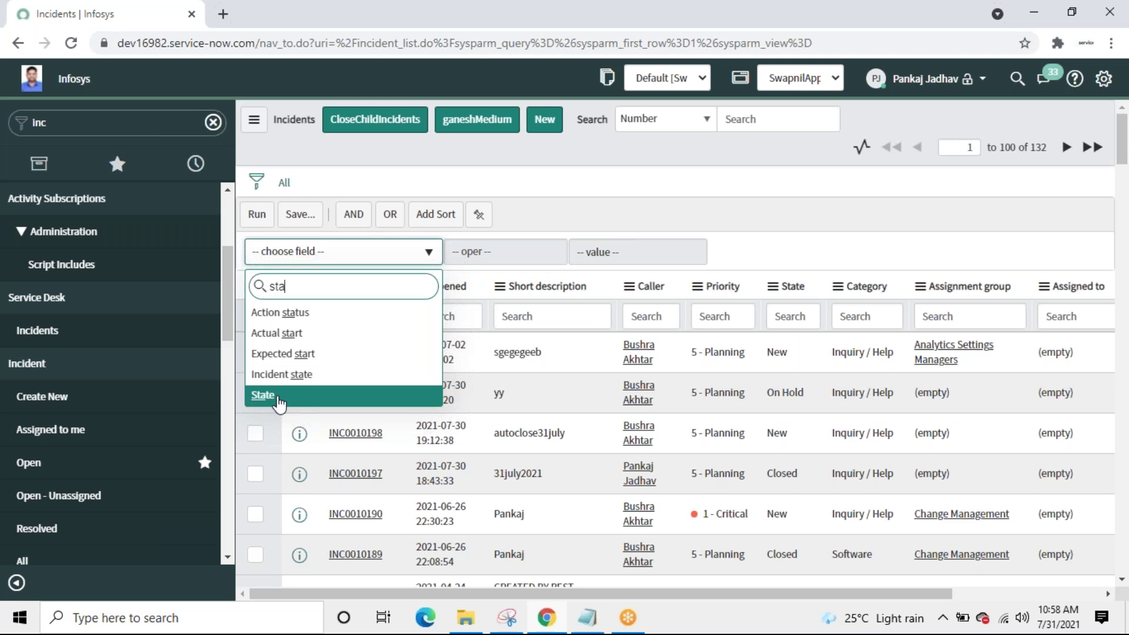
{"action": "left_click", "coordinate": [278, 400]}
{"action": "left_click", "coordinate": [694, 260]}
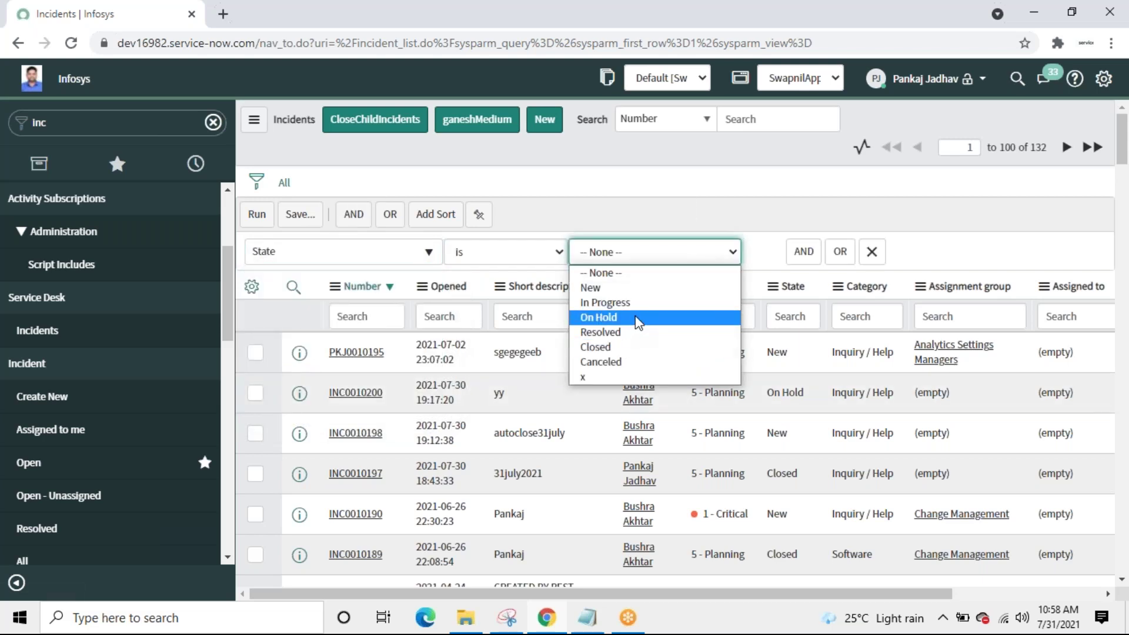
{"action": "left_click", "coordinate": [640, 318]}
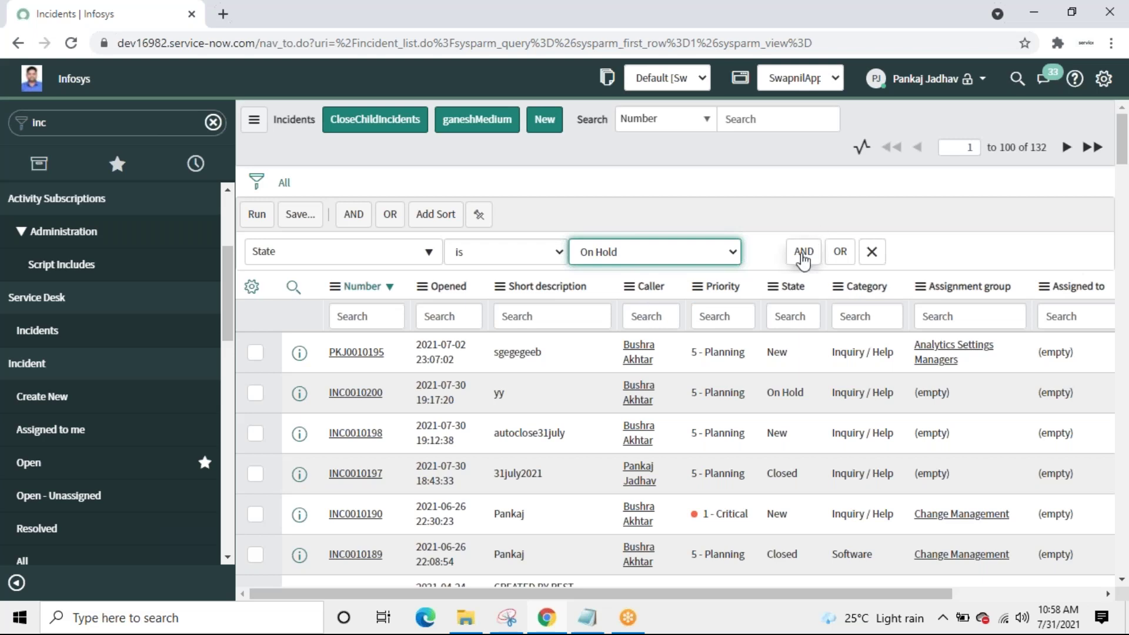
Step: Add the condition Created between Last week and today, and run the filter
{"action": "left_click", "coordinate": [803, 251]}
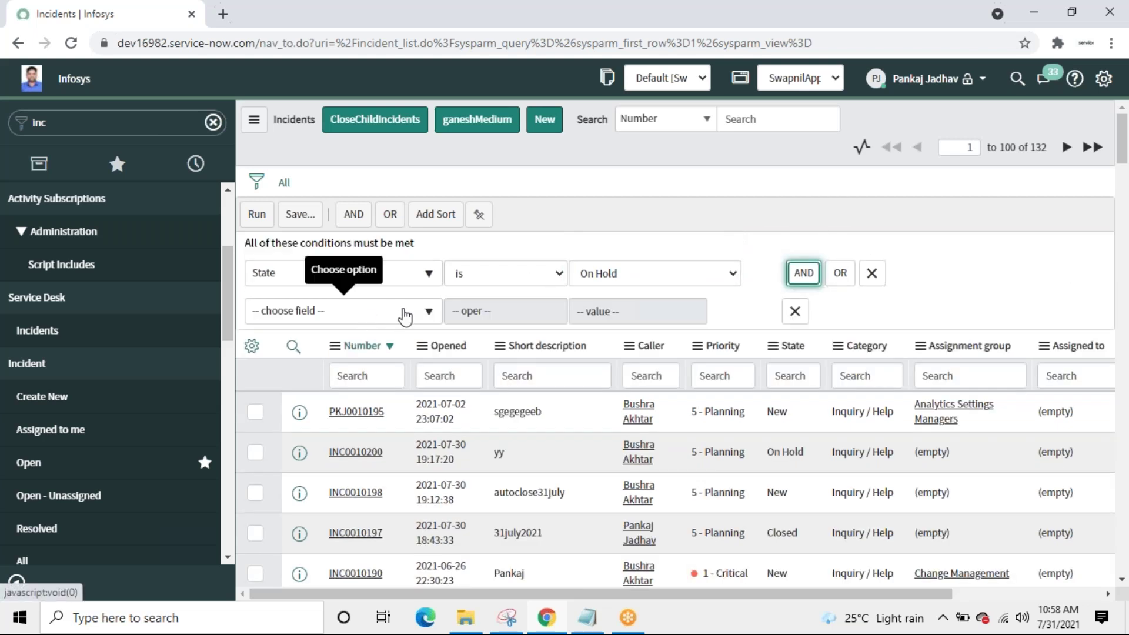
{"action": "left_click", "coordinate": [403, 312]}
{"action": "type", "text": "cre"}
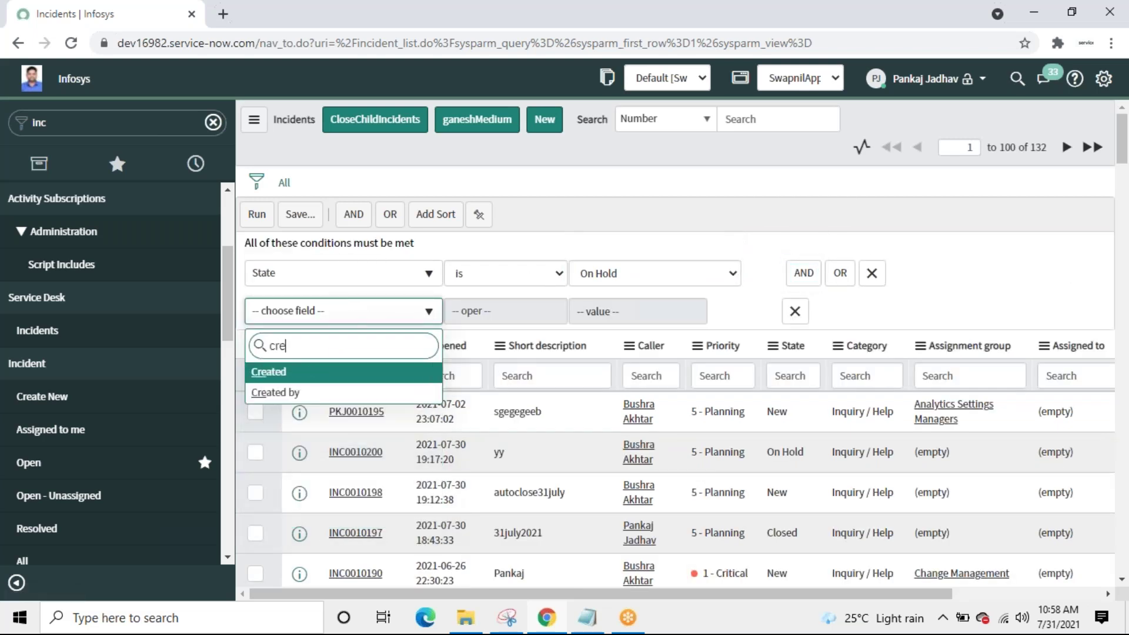
{"action": "type", "text": "at"}
{"action": "left_click", "coordinate": [285, 373]}
{"action": "left_click", "coordinate": [531, 318]}
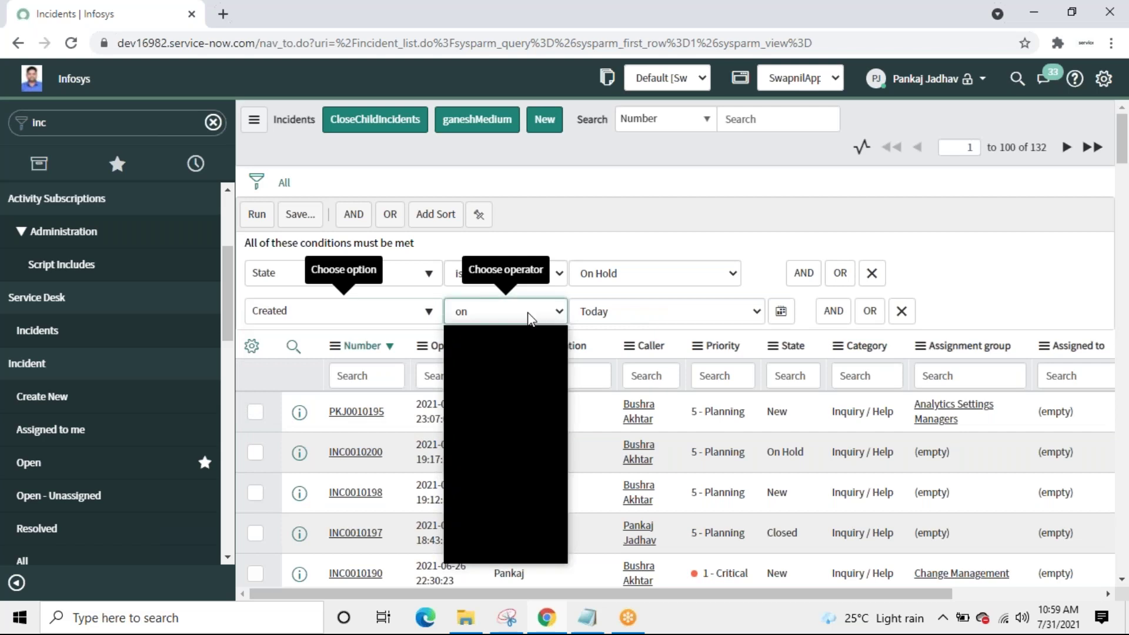
{"action": "left_click", "coordinate": [477, 421]}
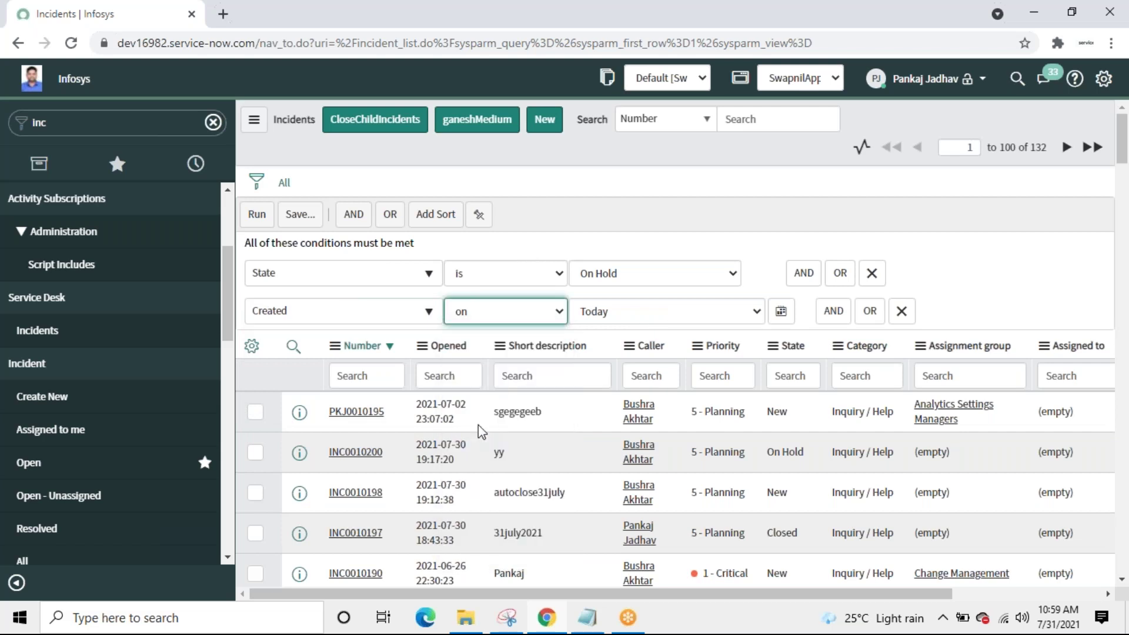
{"action": "left_click", "coordinate": [745, 323]}
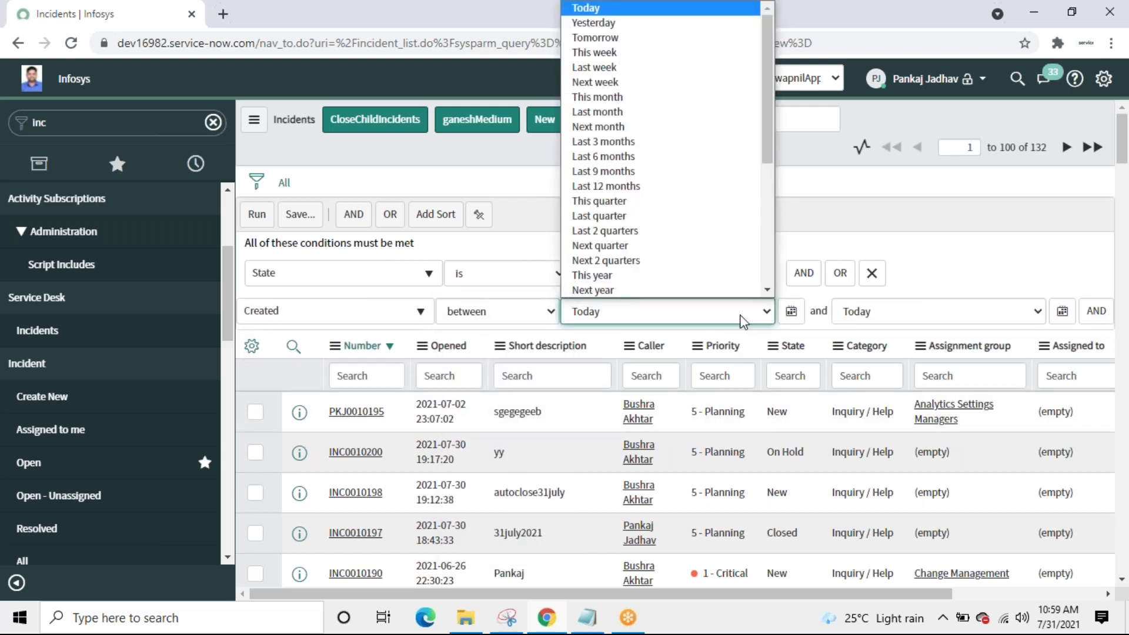
{"action": "left_click", "coordinate": [642, 68]}
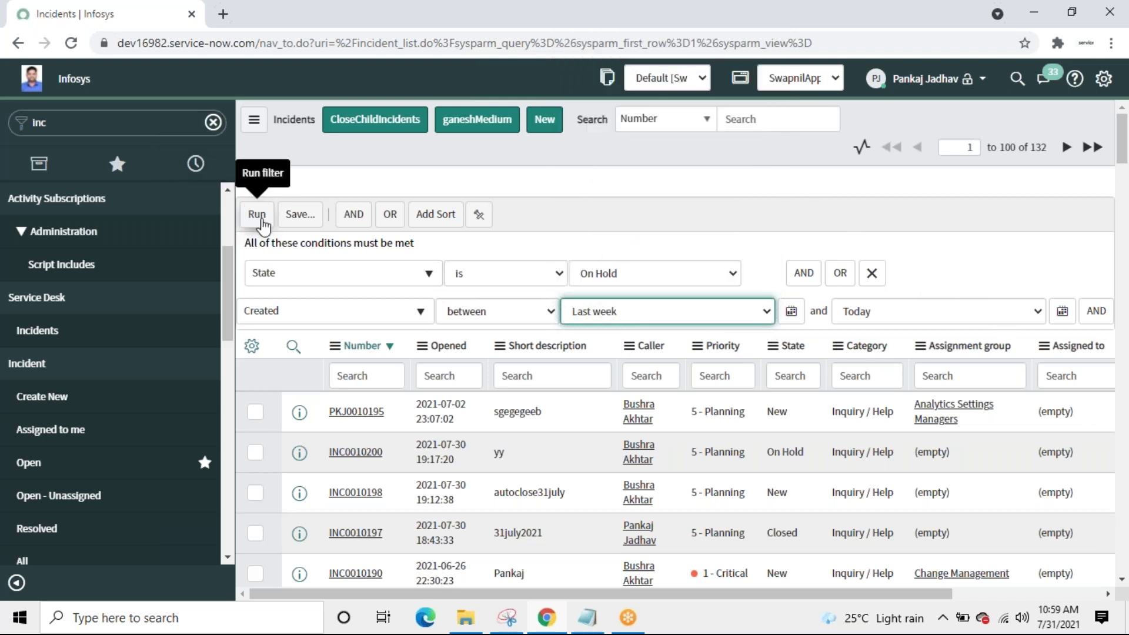
{"action": "left_click", "coordinate": [257, 216]}
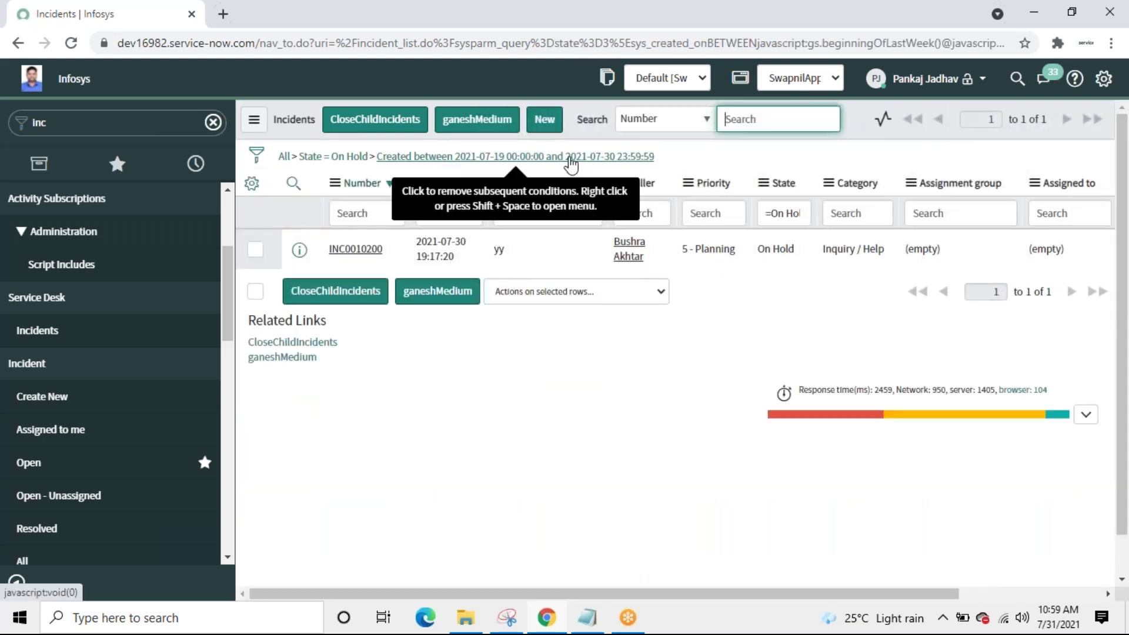
Step: Copy the resulting filter query and bring the scheduled job script forward
{"action": "right_click", "coordinate": [570, 165]}
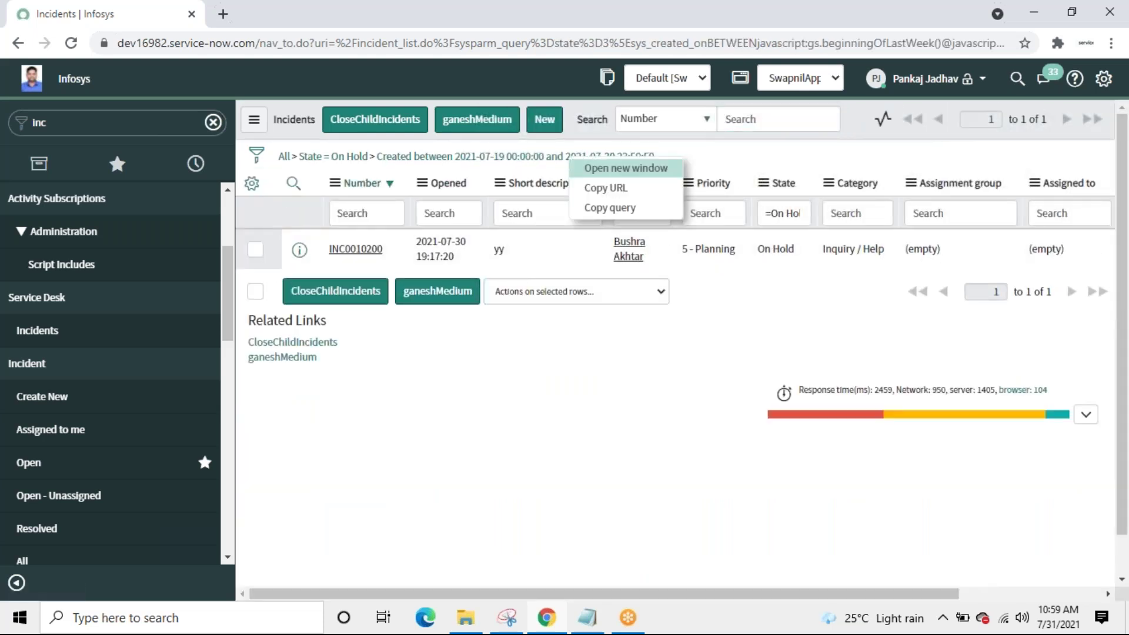
{"action": "left_click", "coordinate": [597, 209]}
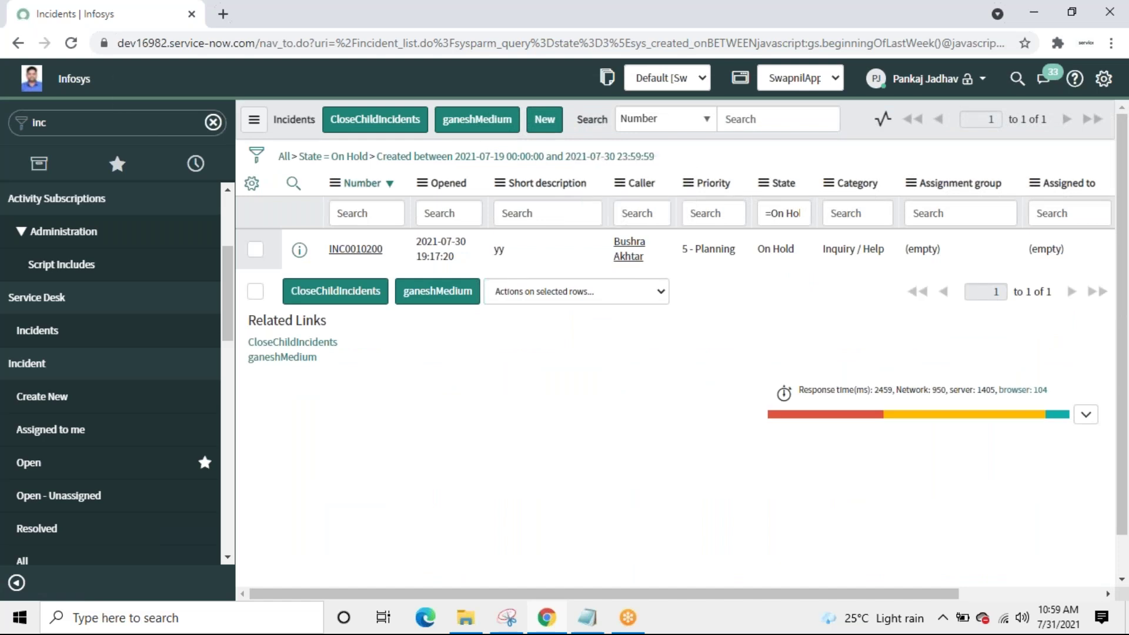
{"action": "left_click", "coordinate": [588, 624]}
Step: Paste the copied query below the existing query line, then undo the paste
{"action": "left_click", "coordinate": [770, 529]}
{"action": "key", "text": "Return"}
{"action": "key", "text": "Return"}
{"action": "key", "text": "Return"}
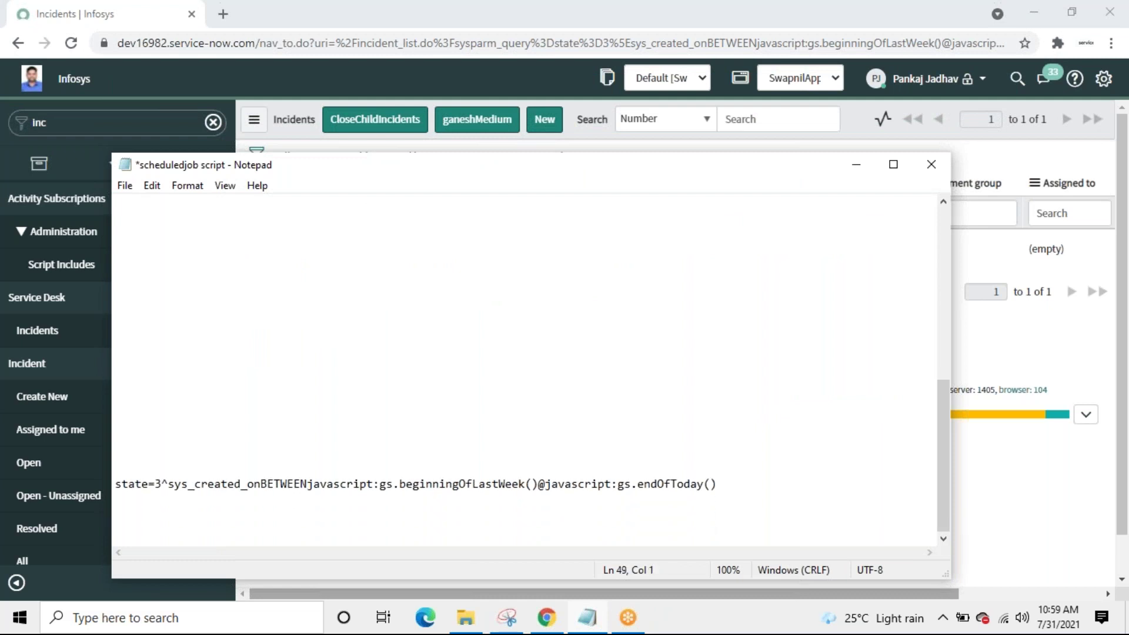
{"action": "key", "text": "ctrl+v"}
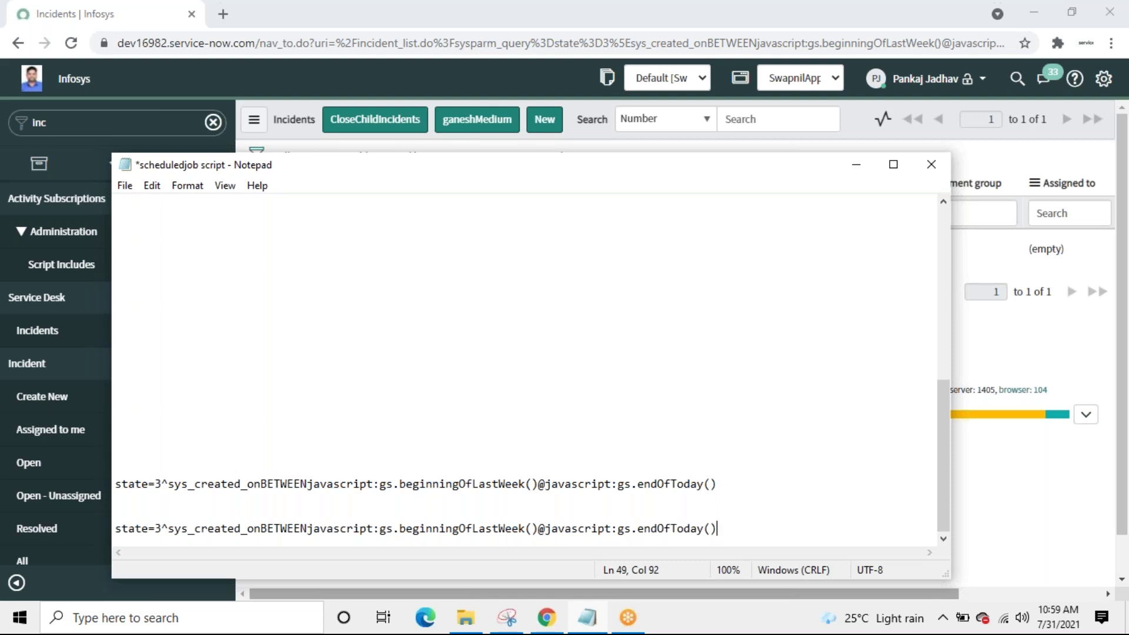
{"action": "key", "text": "ctrl+z"}
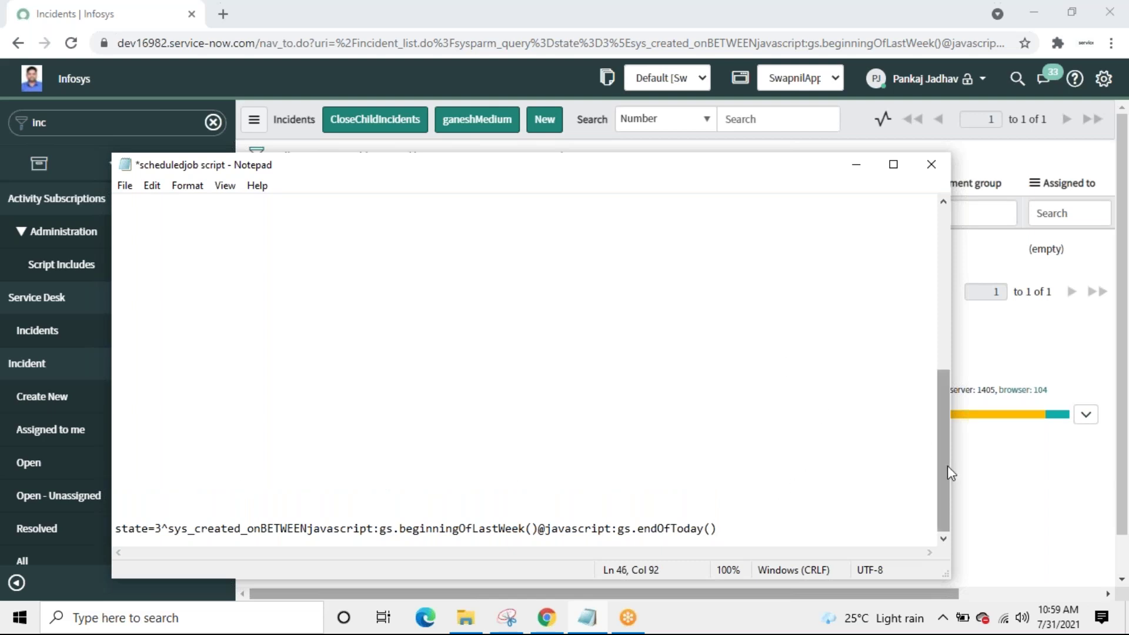
Step: Move the while(gr.next()) block down to sit just above the state=3 query line
{"action": "left_click_drag", "start_coordinate": [947, 465], "coordinate": [949, 337]}
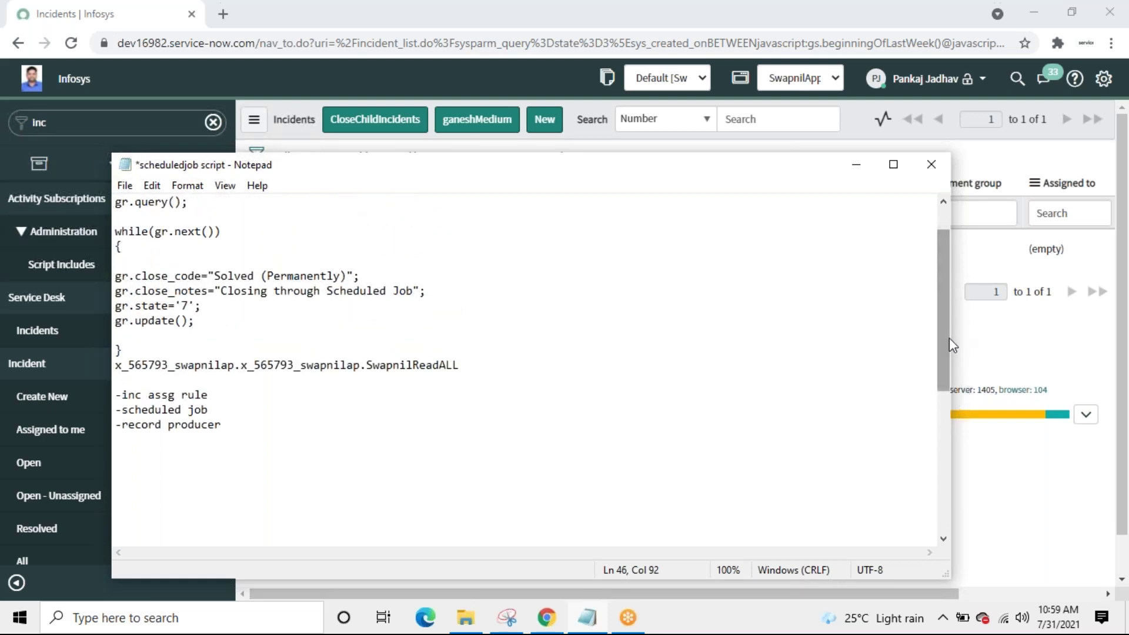
{"action": "left_click", "coordinate": [116, 232]}
{"action": "left_click_drag", "start_coordinate": [116, 232], "coordinate": [159, 349]}
{"action": "key", "text": "BackSpace"}
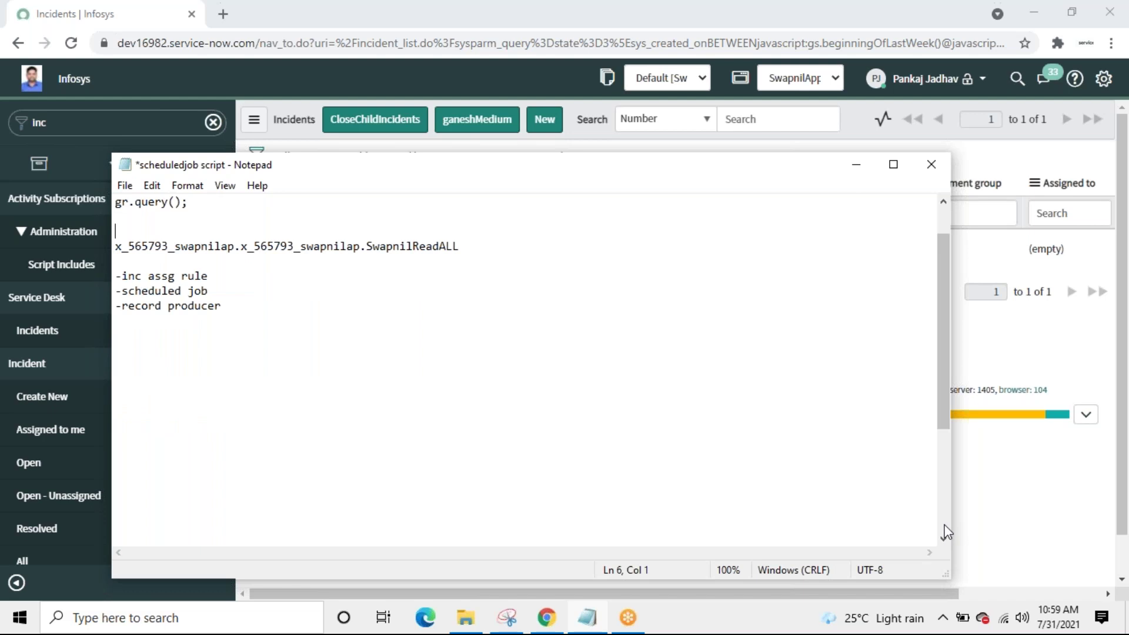
{"action": "scroll", "coordinate": [945, 532], "scroll_direction": "down", "scroll_amount": 4}
{"action": "left_click", "coordinate": [290, 425]}
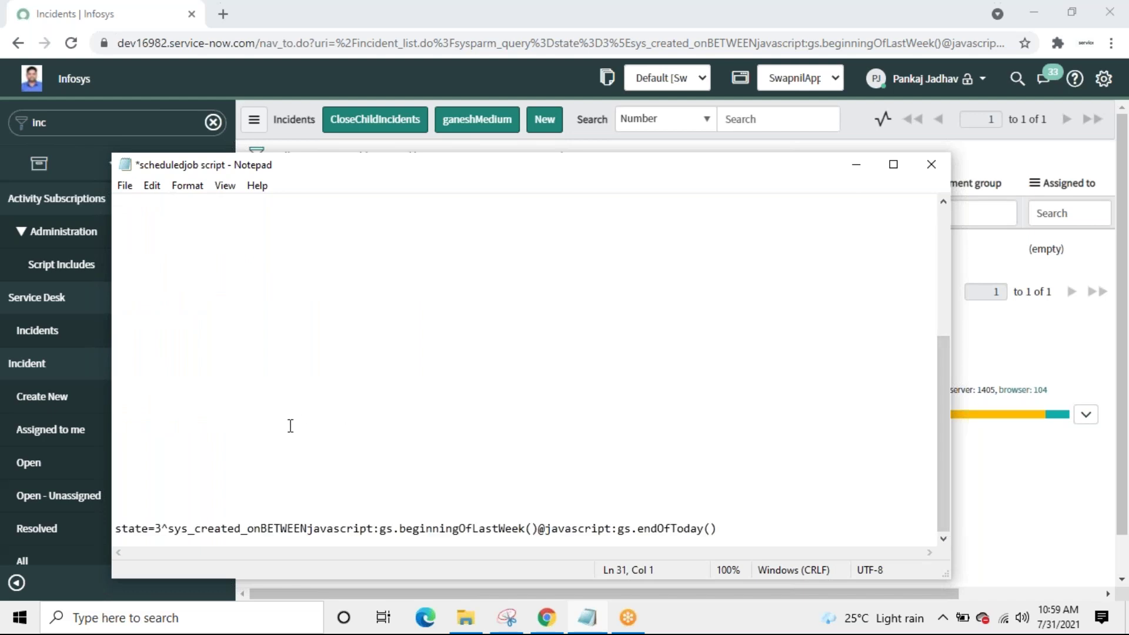
{"action": "key", "text": "ctrl+v"}
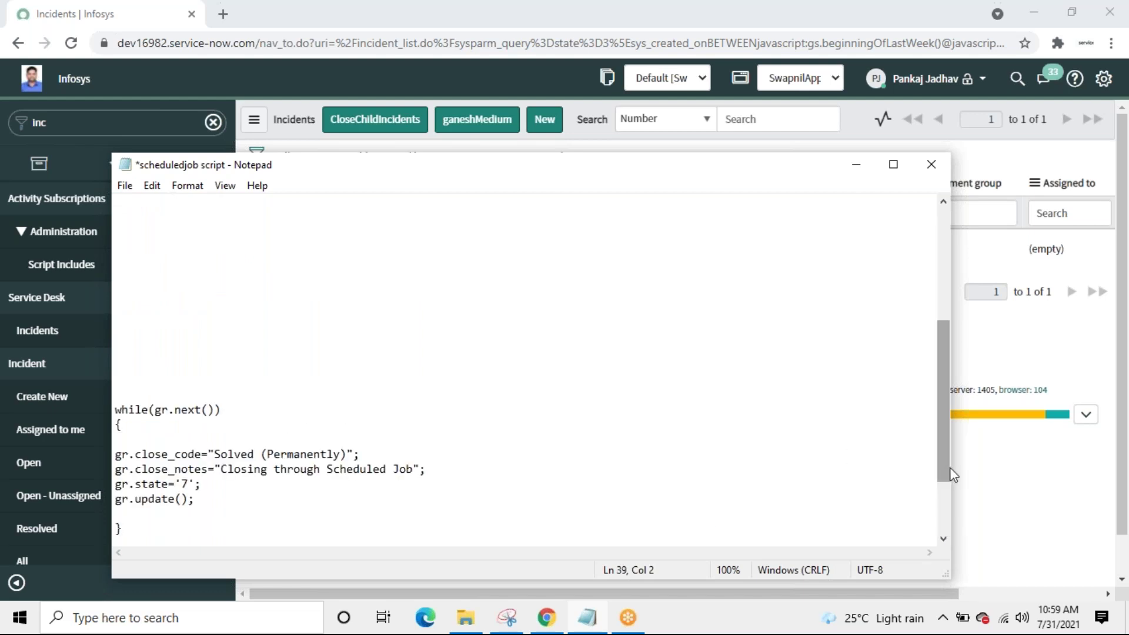
{"action": "left_click_drag", "start_coordinate": [939, 453], "coordinate": [953, 537]}
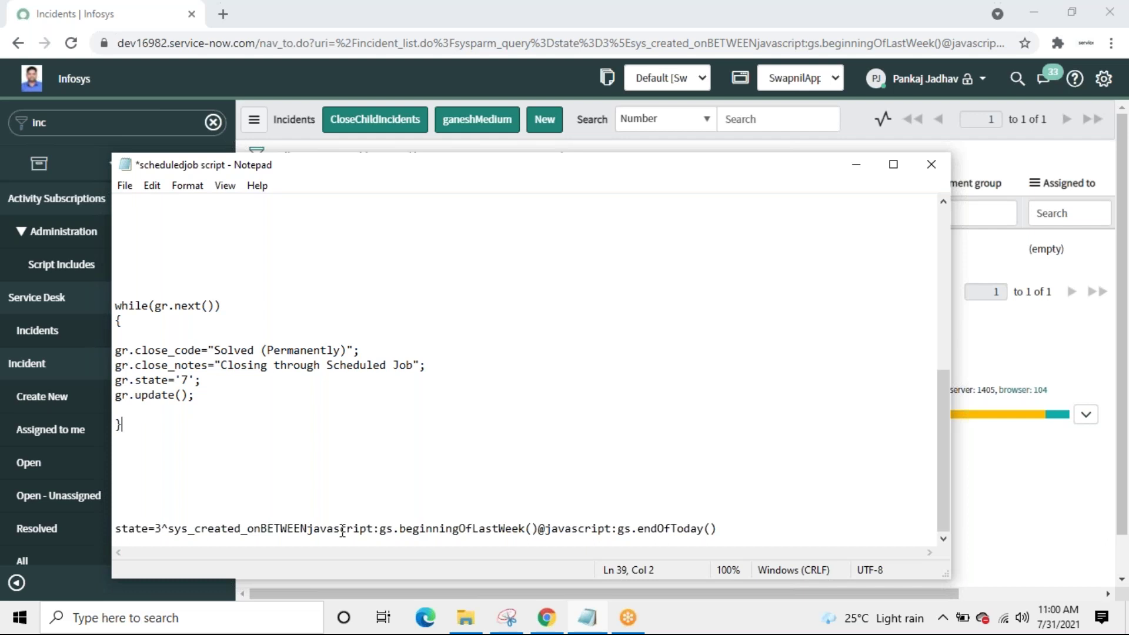
Step: Write var gr=new GlideRecord('incident'); above the while loop and begin a 'gr' line beneath it
{"action": "left_click", "coordinate": [136, 333]}
{"action": "key", "text": "Return"}
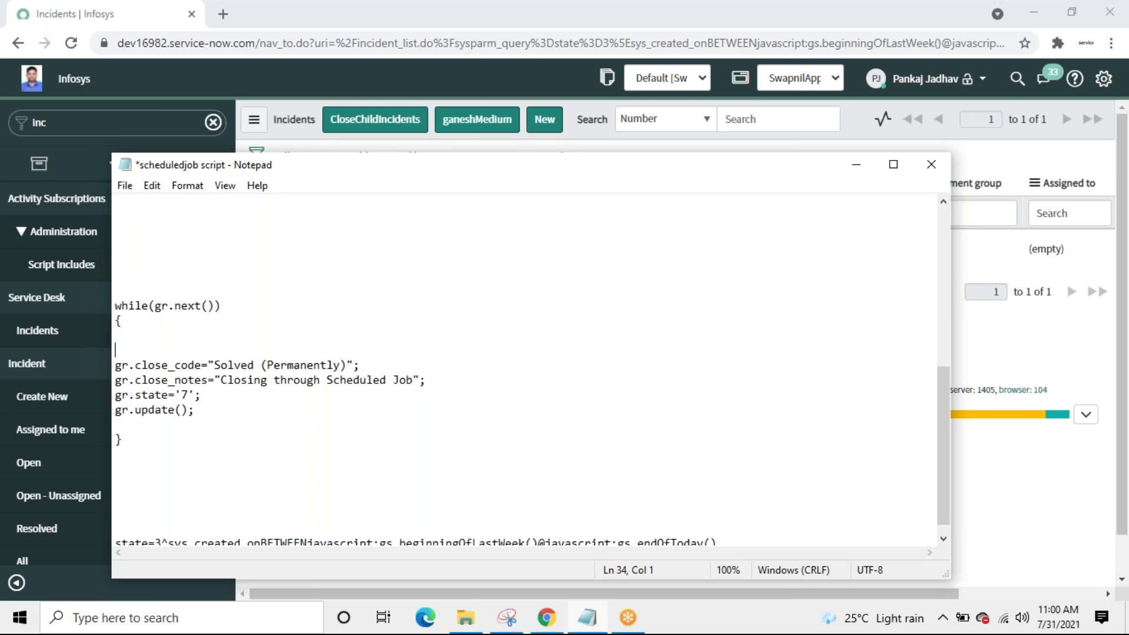
{"action": "key", "text": "Delete"}
{"action": "left_click", "coordinate": [126, 284]}
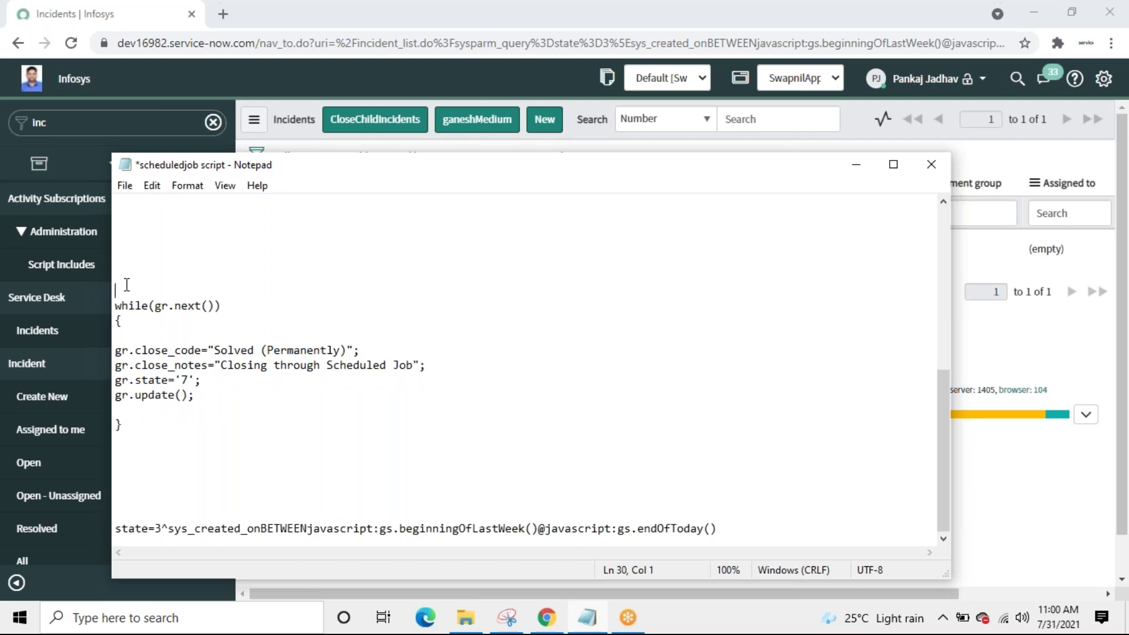
{"action": "type", "text": "var gr=new GlideRecord"}
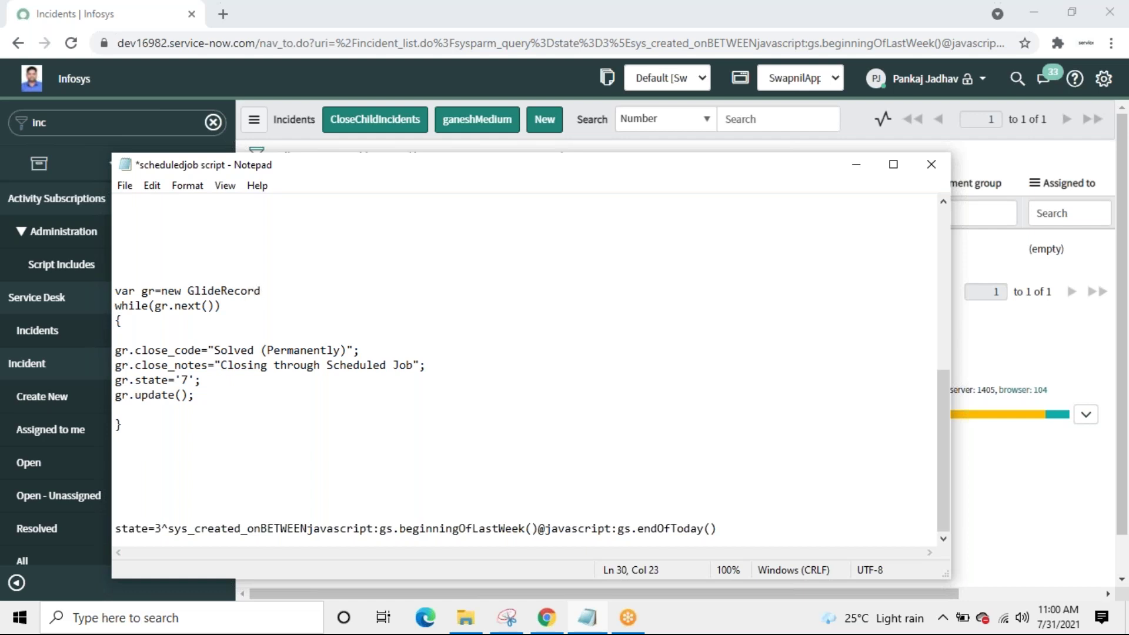
{"action": "type", "text": "()"}
{"action": "type", "text": ";"}
{"action": "type", "text": "''"}
{"action": "type", "text": "inciden"}
{"action": "type", "text": "t"}
{"action": "key", "text": "Right"}
{"action": "key", "text": "Right"}
{"action": "key", "text": "Right"}
{"action": "key", "text": "Return"}
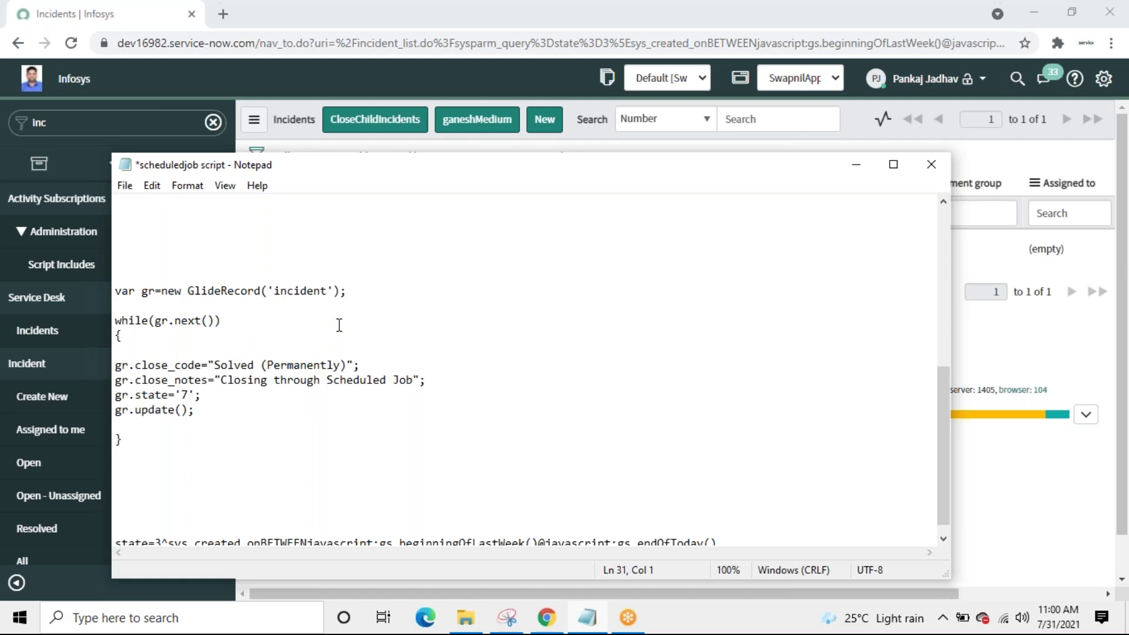
{"action": "type", "text": "gr."}
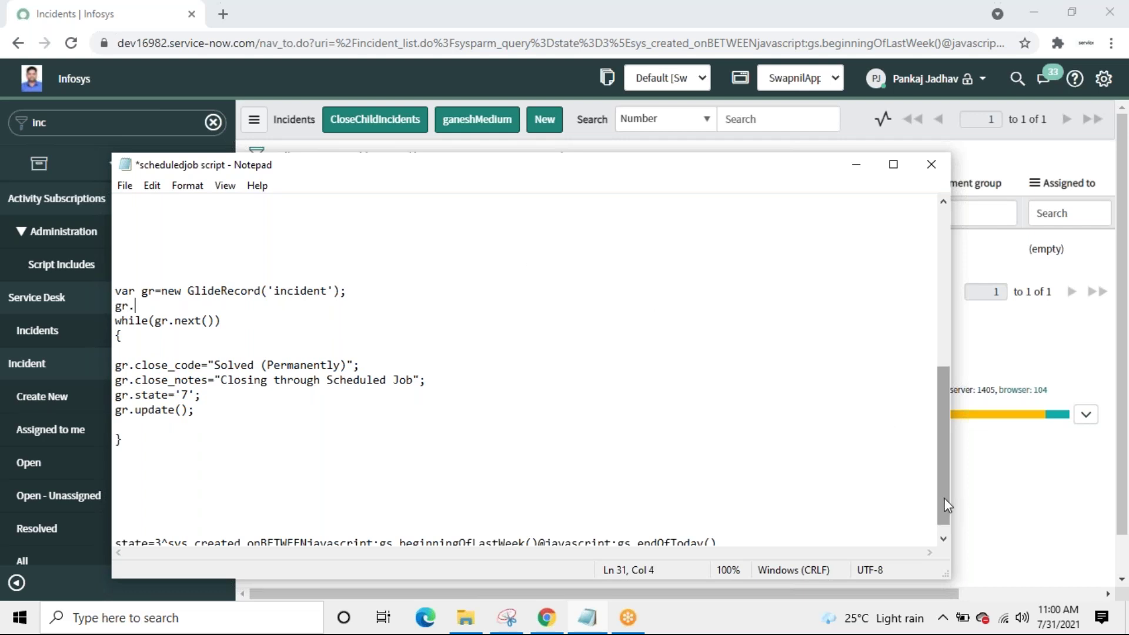
Step: Copy the addEncodedQuery and gr.query() lines from the top into place of the stray gr line
{"action": "left_click_drag", "start_coordinate": [945, 502], "coordinate": [934, 330]}
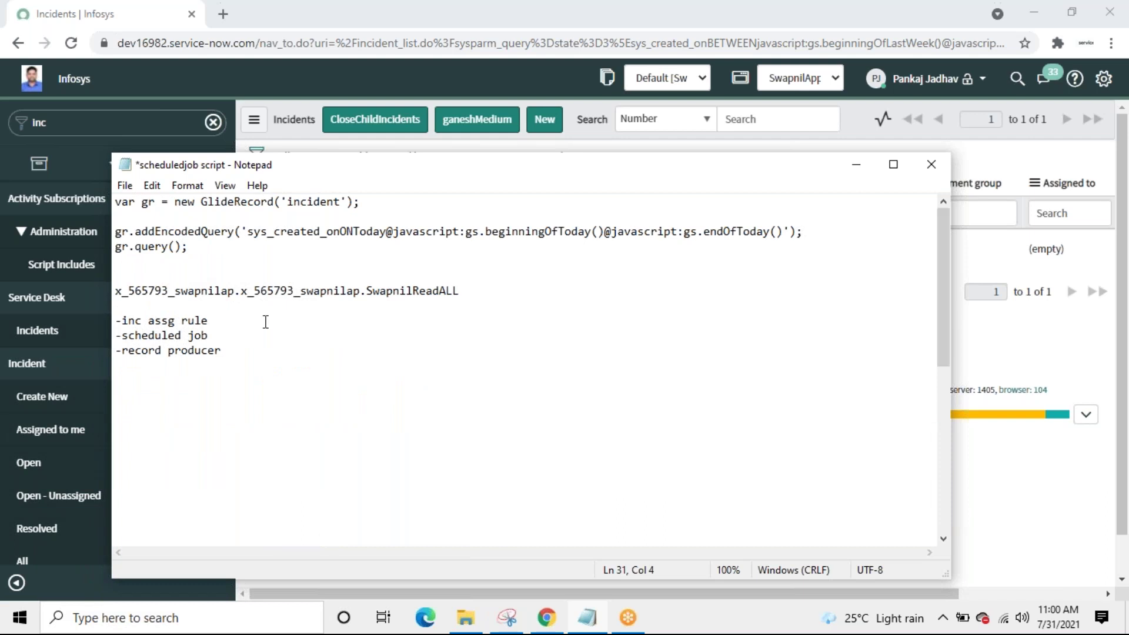
{"action": "left_click_drag", "start_coordinate": [118, 233], "coordinate": [242, 232]}
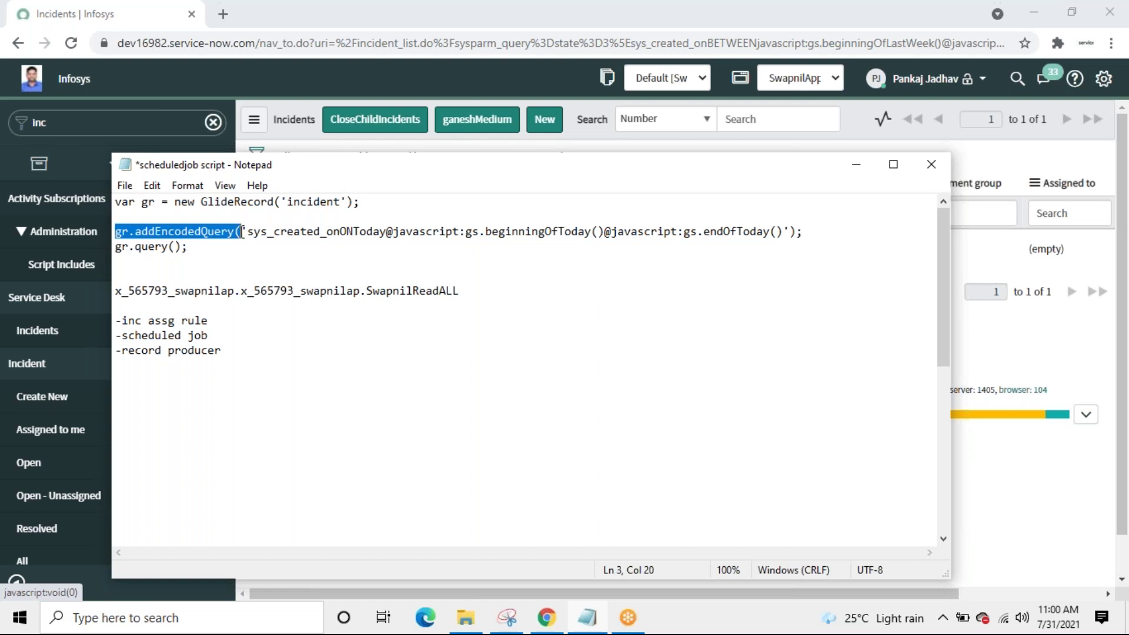
{"action": "left_click", "coordinate": [243, 231]}
{"action": "left_click", "coordinate": [116, 231]}
{"action": "left_click_drag", "start_coordinate": [116, 231], "coordinate": [206, 247]}
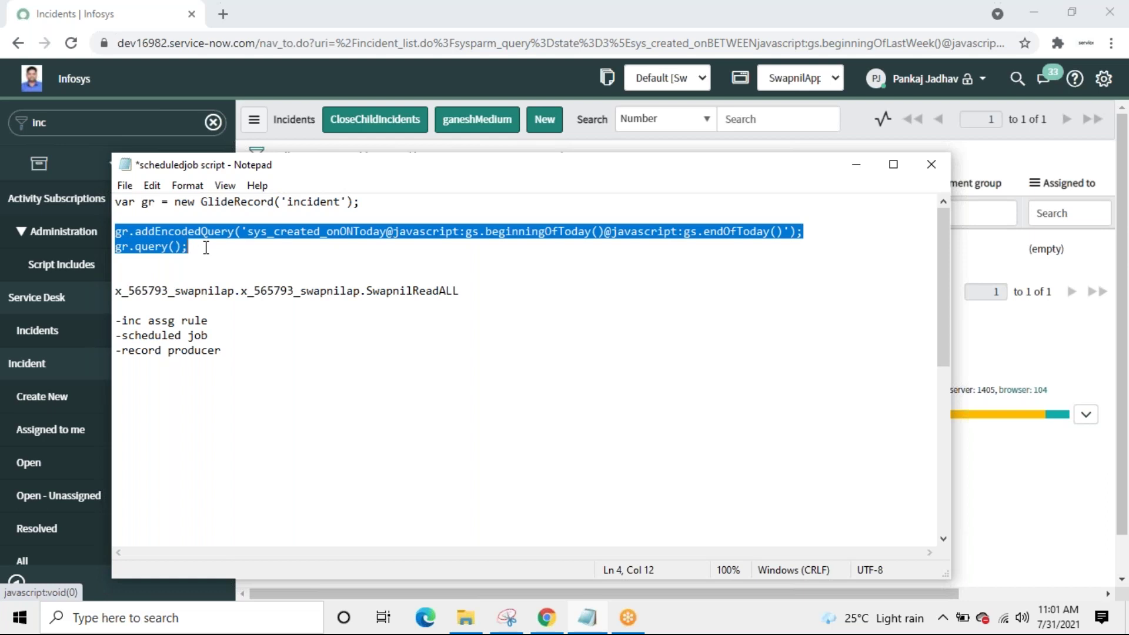
{"action": "left_click_drag", "start_coordinate": [943, 349], "coordinate": [941, 486]}
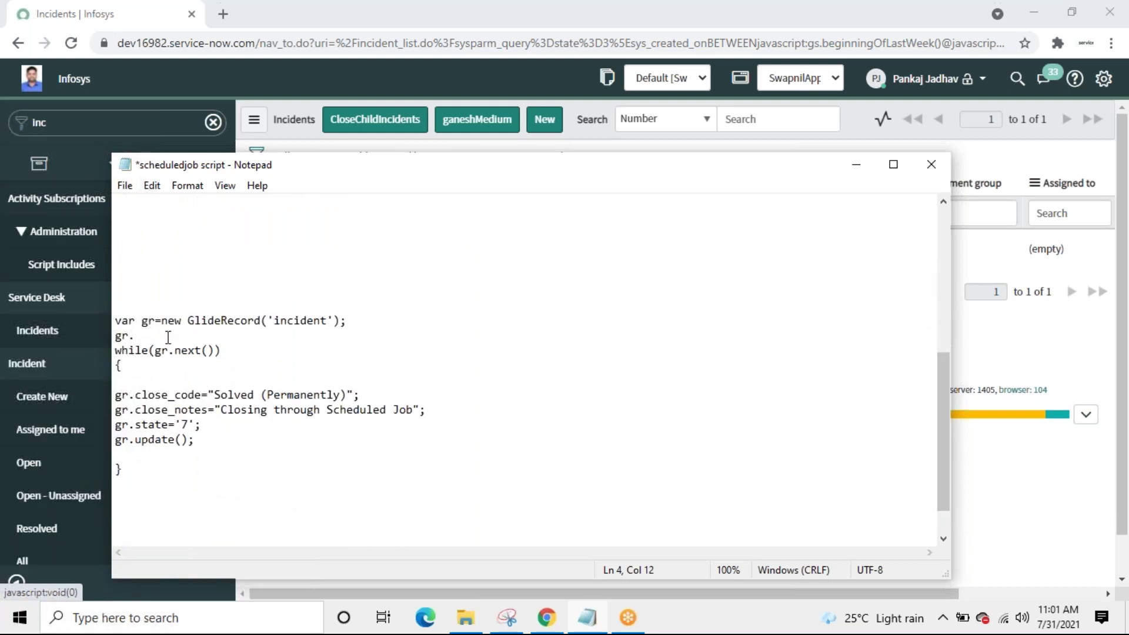
{"action": "left_click", "coordinate": [155, 334]}
{"action": "key", "text": "BackSpace"}
{"action": "key", "text": "BackSpace"}
{"action": "key", "text": "BackSpace"}
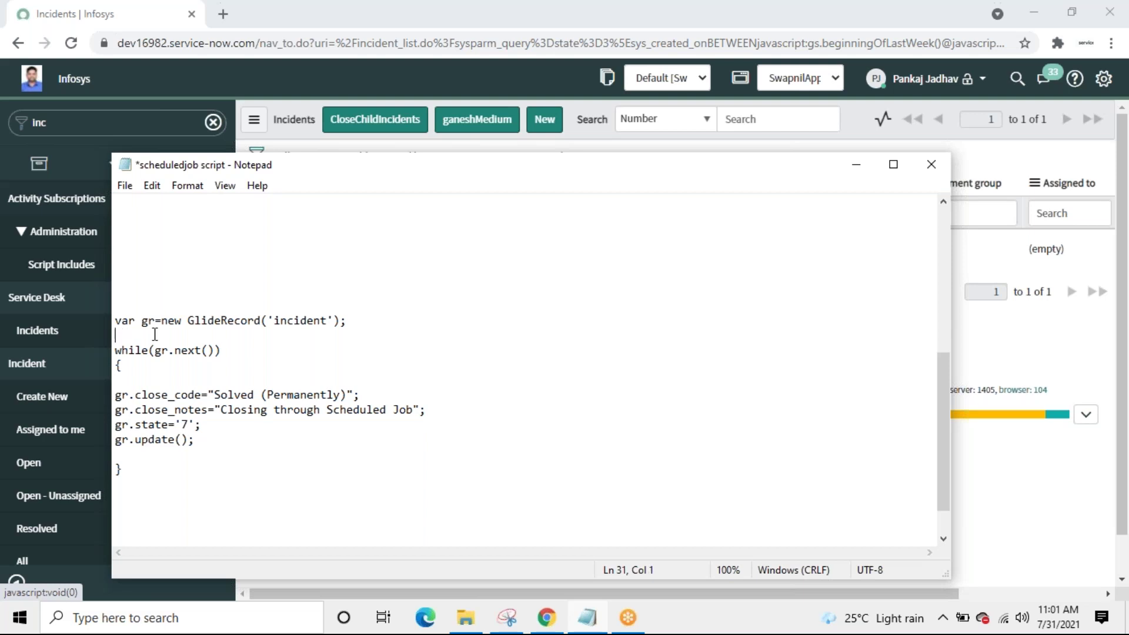
{"action": "key", "text": "ctrl+v"}
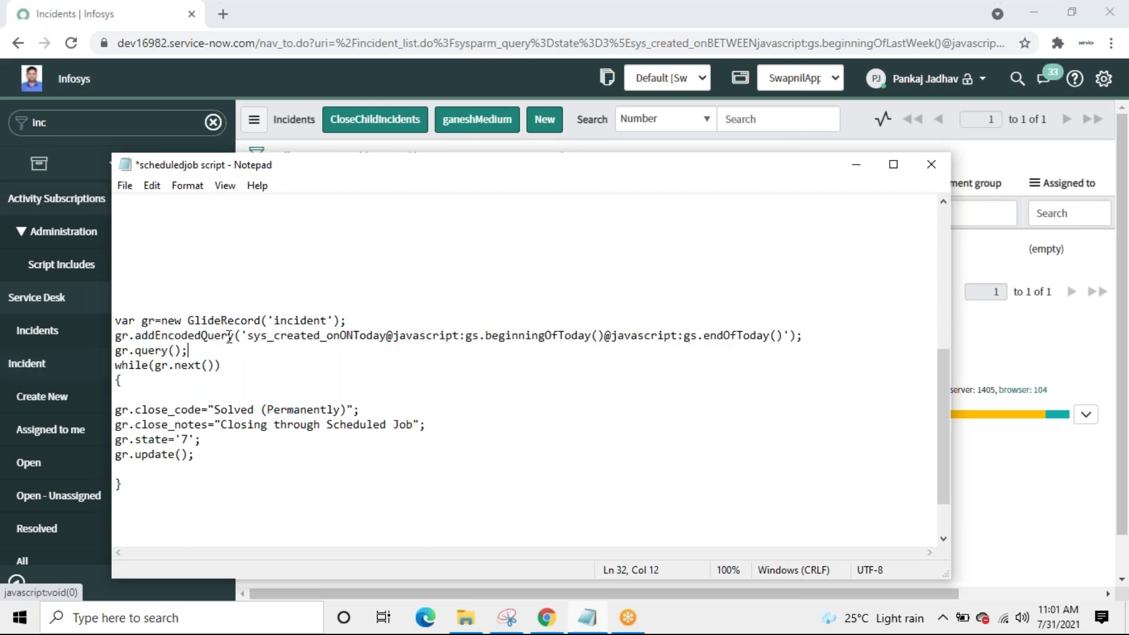
{"action": "left_click_drag", "start_coordinate": [235, 335], "coordinate": [134, 335]}
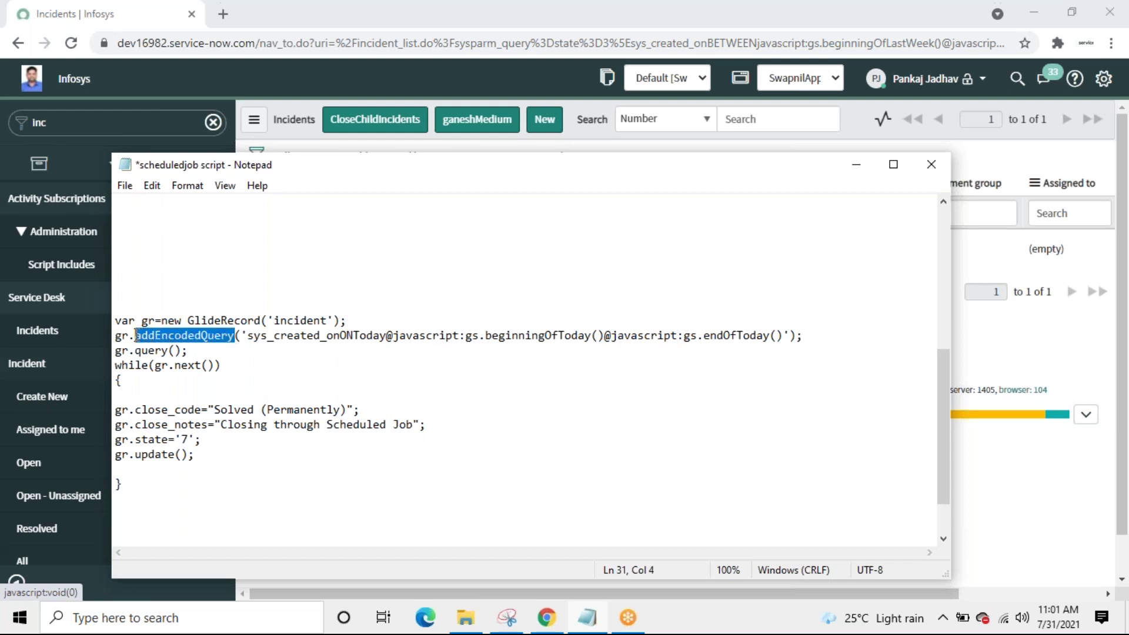
{"action": "left_click", "coordinate": [241, 333]}
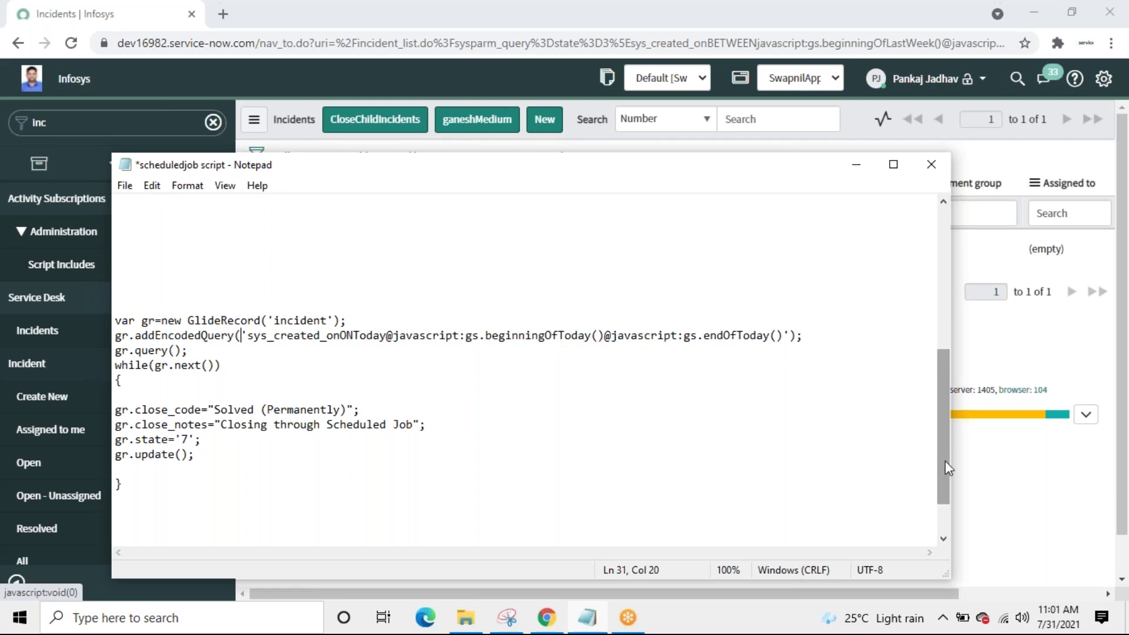
{"action": "left_click_drag", "start_coordinate": [946, 467], "coordinate": [946, 494]}
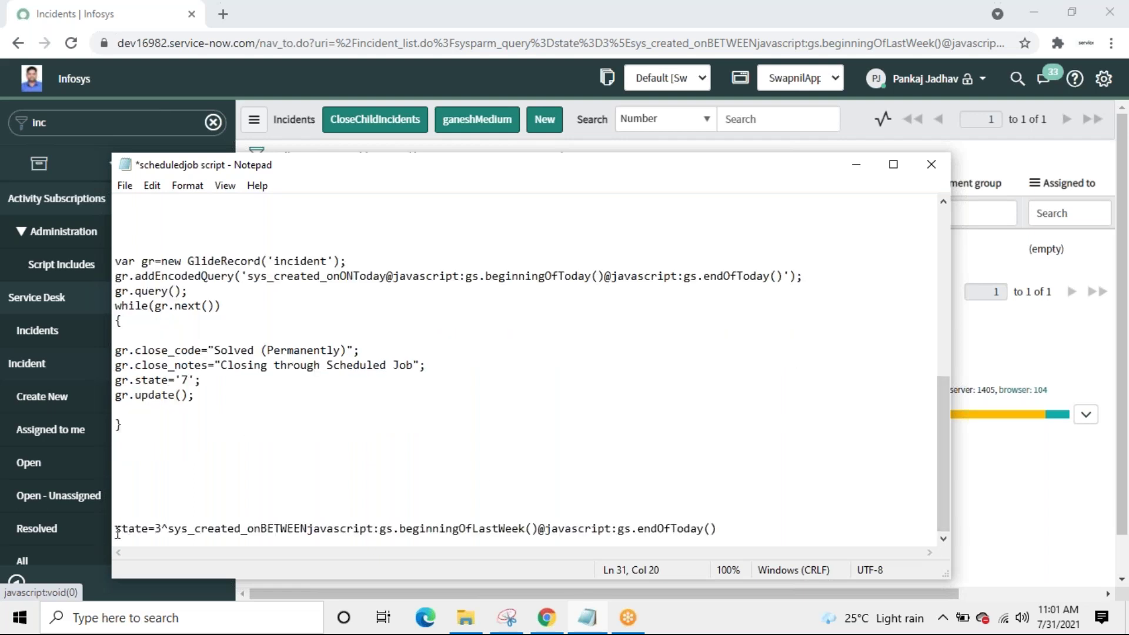
Step: Replace the created-today encoded query with the state=3 last-week-to-today query and review the close lines
{"action": "left_click_drag", "start_coordinate": [115, 529], "coordinate": [753, 540]}
{"action": "key", "text": "ctrl+c"}
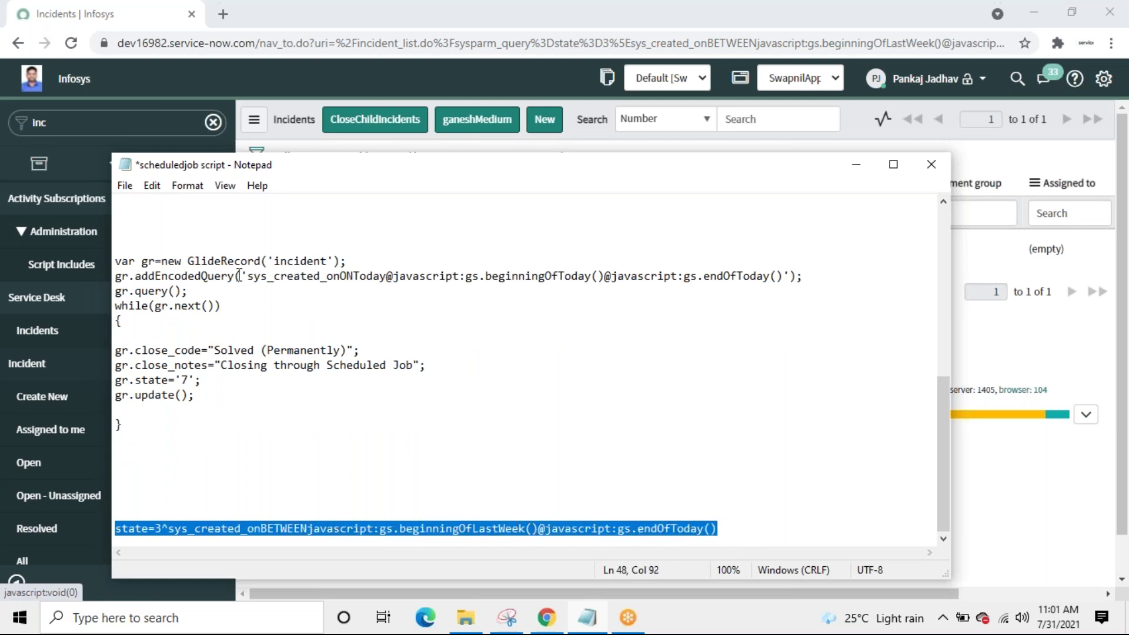
{"action": "left_click_drag", "start_coordinate": [249, 277], "coordinate": [784, 277]}
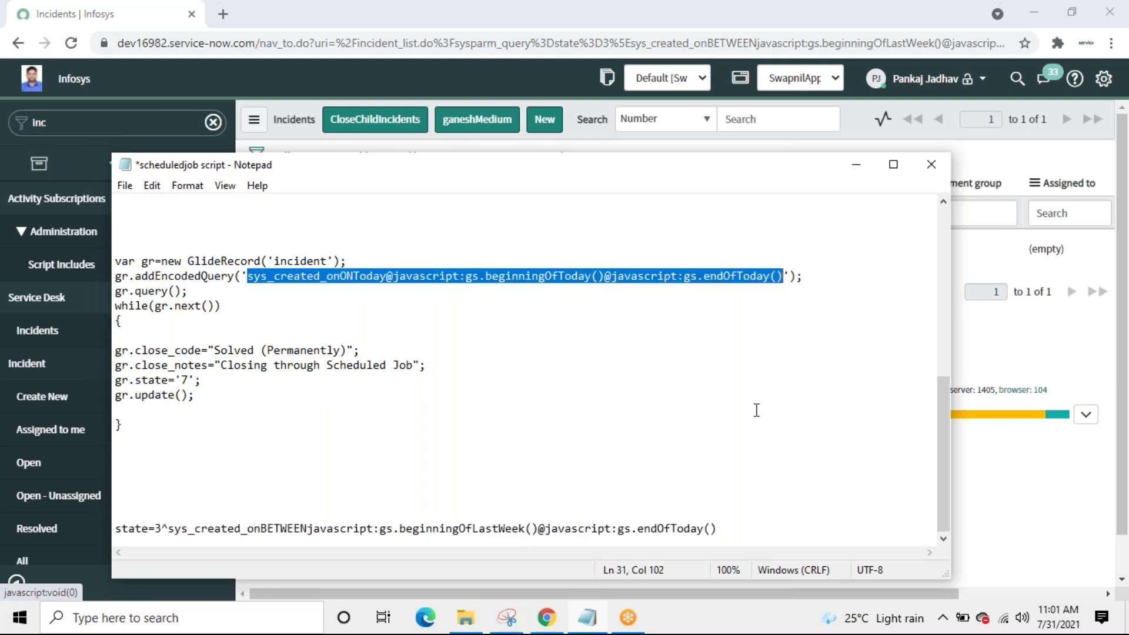
{"action": "key", "text": "ctrl+v"}
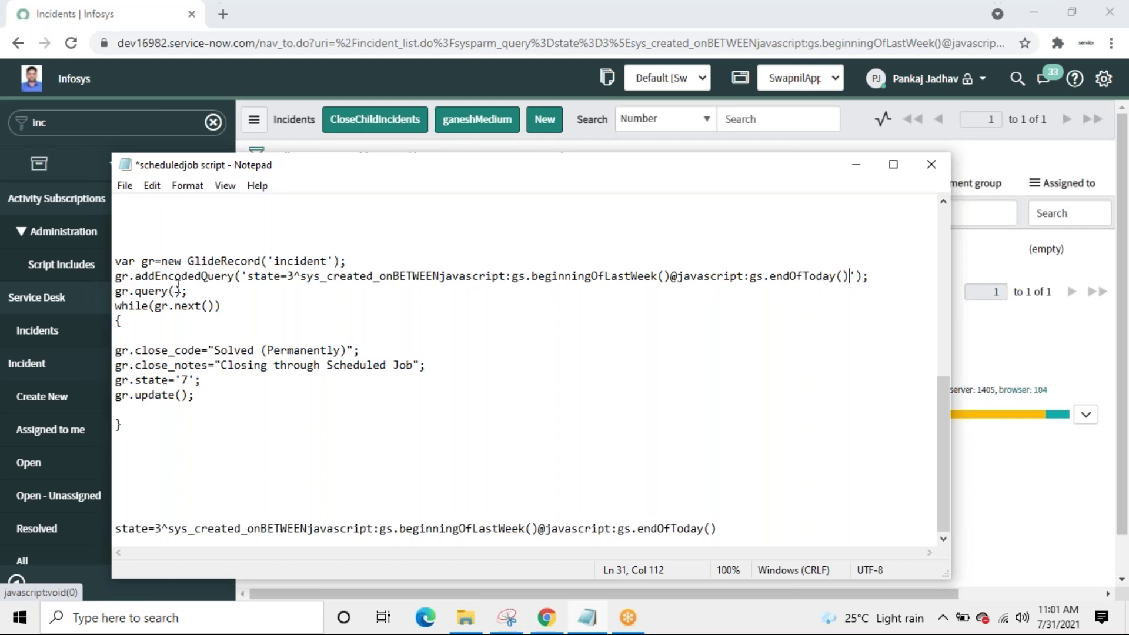
{"action": "left_click", "coordinate": [203, 292]}
{"action": "left_click", "coordinate": [148, 350]}
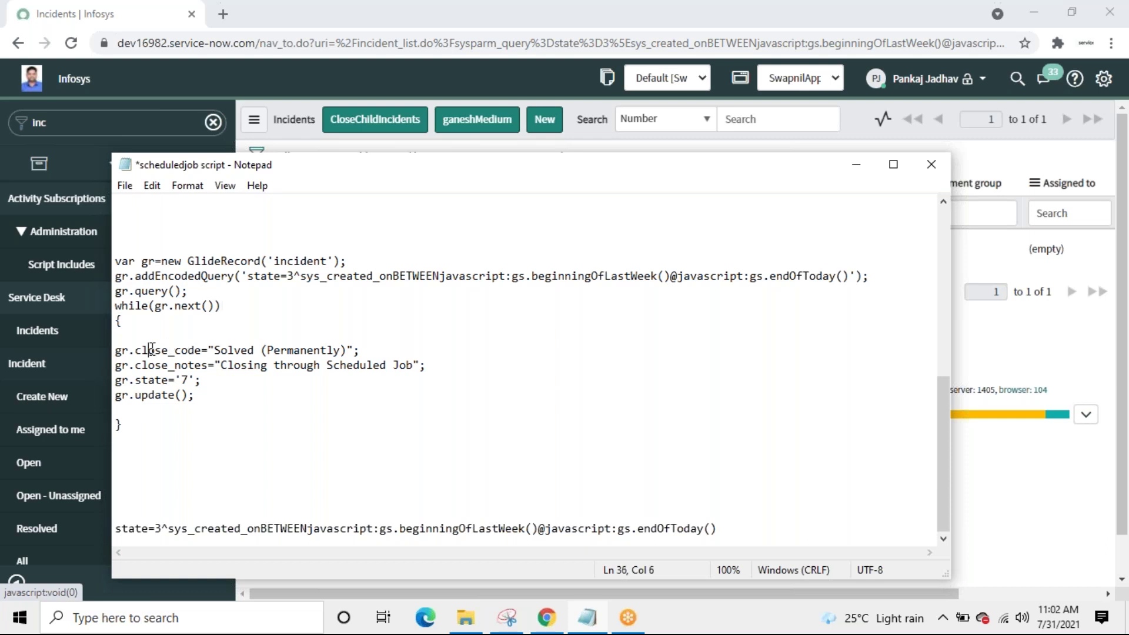
{"action": "left_click", "coordinate": [351, 349]}
{"action": "left_click", "coordinate": [415, 365]}
{"action": "left_click", "coordinate": [202, 382]}
Step: Save the scheduled job script, select it from var to the closing brace, and minimize Notepad
{"action": "left_click", "coordinate": [125, 187]}
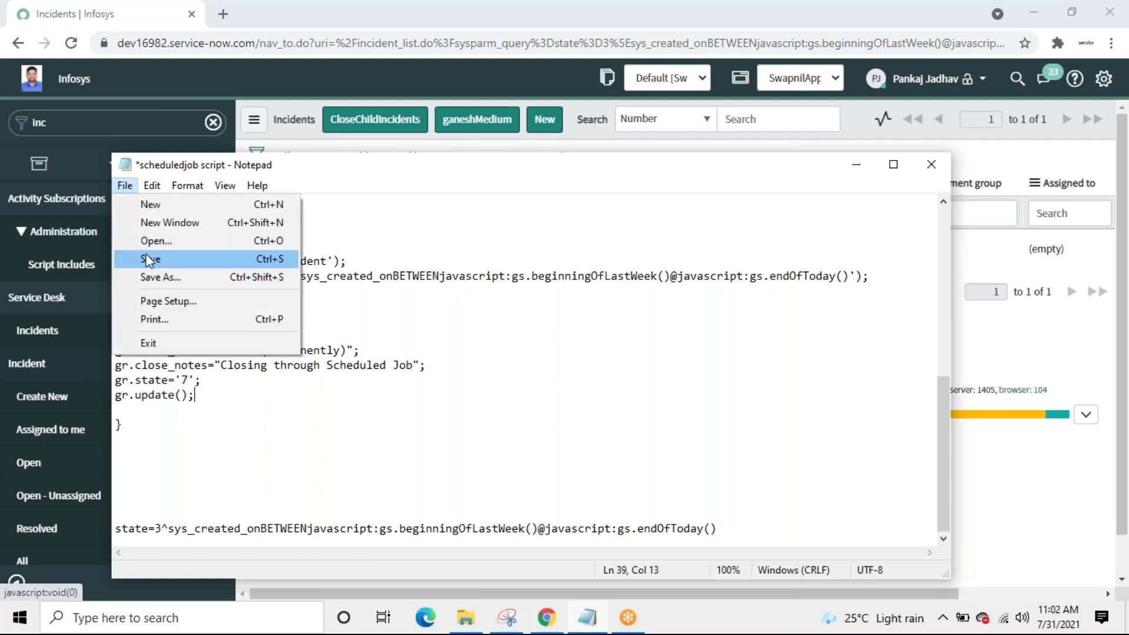
{"action": "left_click", "coordinate": [146, 258]}
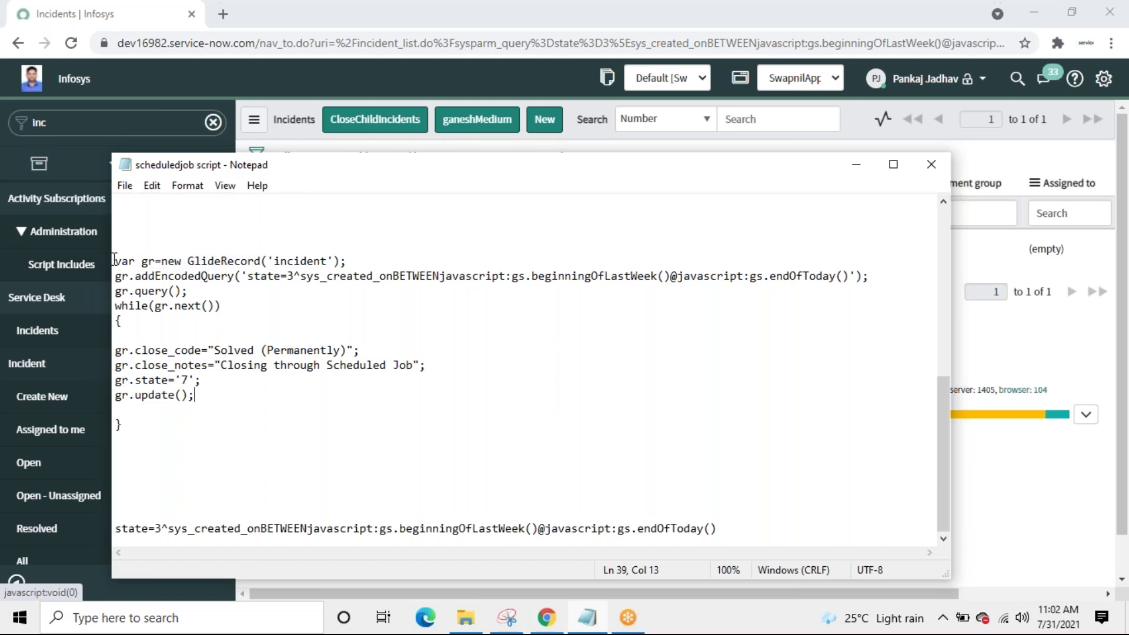
{"action": "left_click_drag", "start_coordinate": [116, 260], "coordinate": [147, 433]}
{"action": "key", "text": "ctrl+c"}
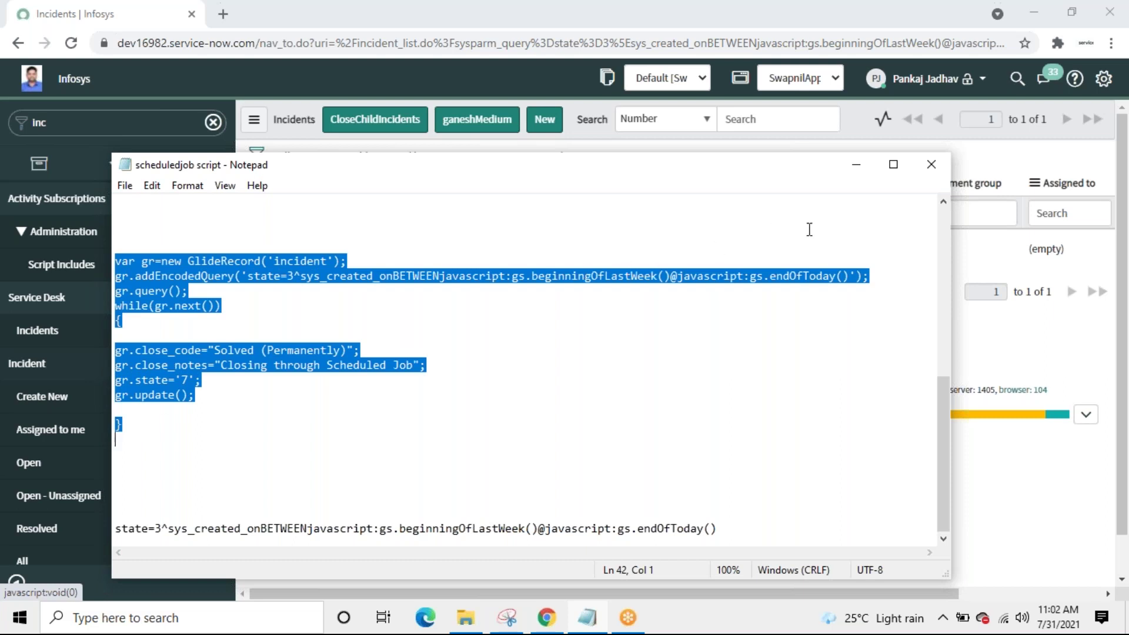
{"action": "left_click", "coordinate": [856, 165]}
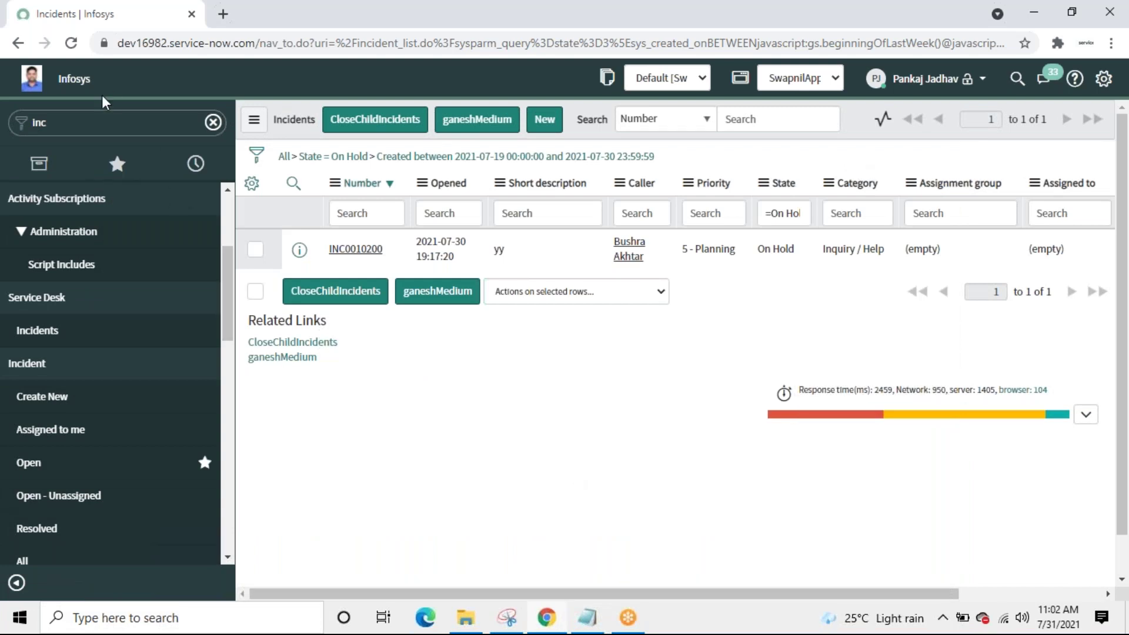
Step: Find Scheduled Jobs via the 'scheduled j' navigator filter and start a new scheduled script record
{"action": "left_click", "coordinate": [104, 122]}
{"action": "type", "text": "sched"}
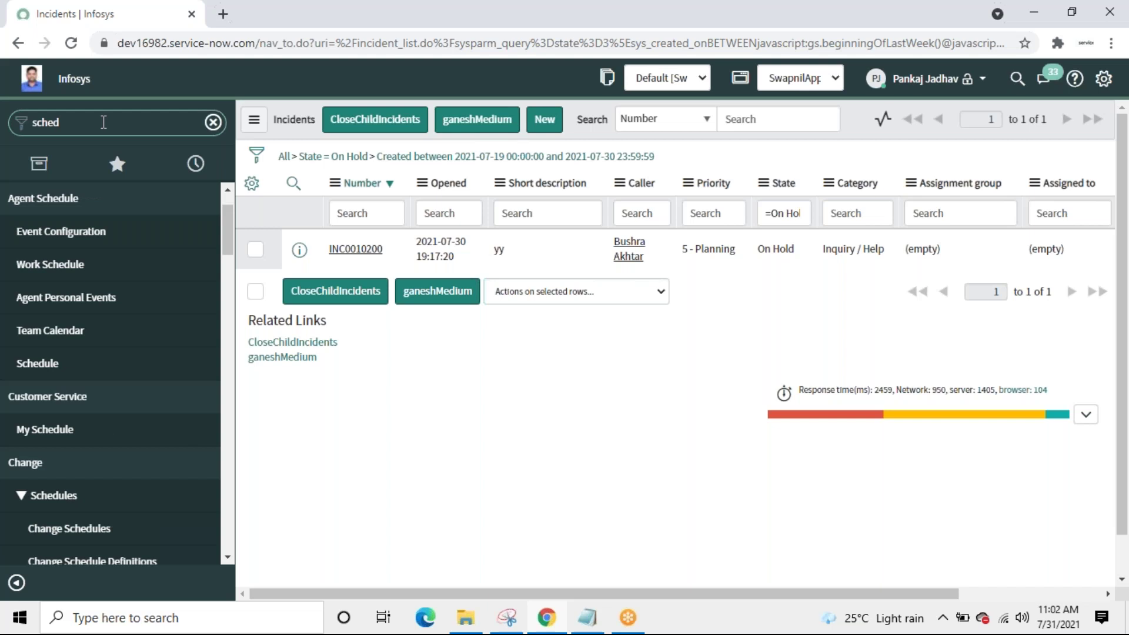
{"action": "type", "text": "uled"}
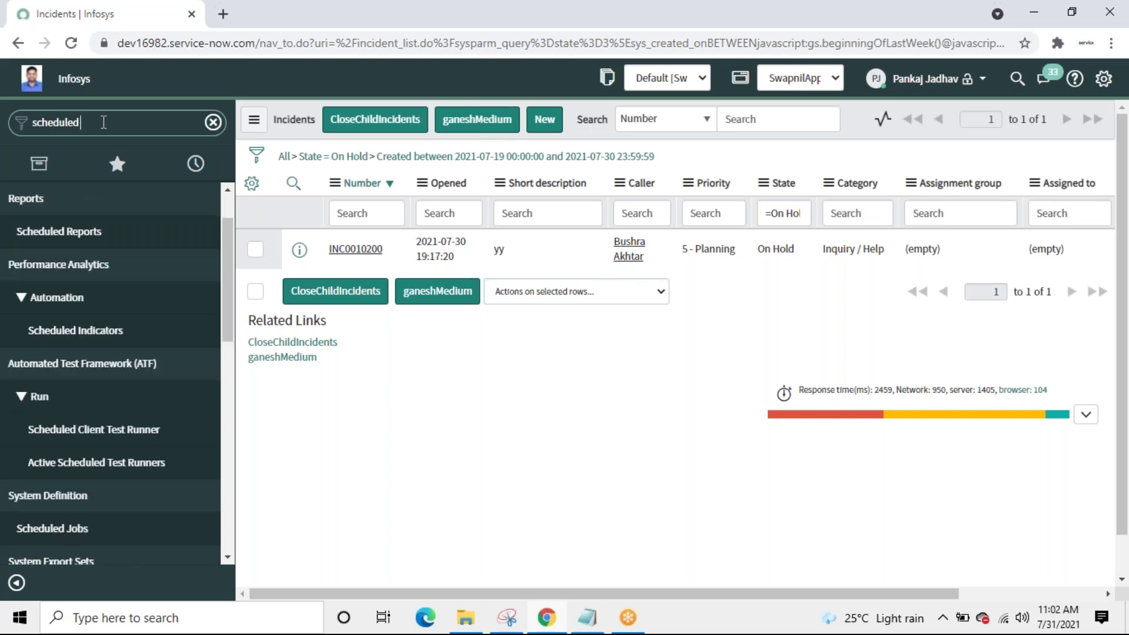
{"action": "type", "text": " j"}
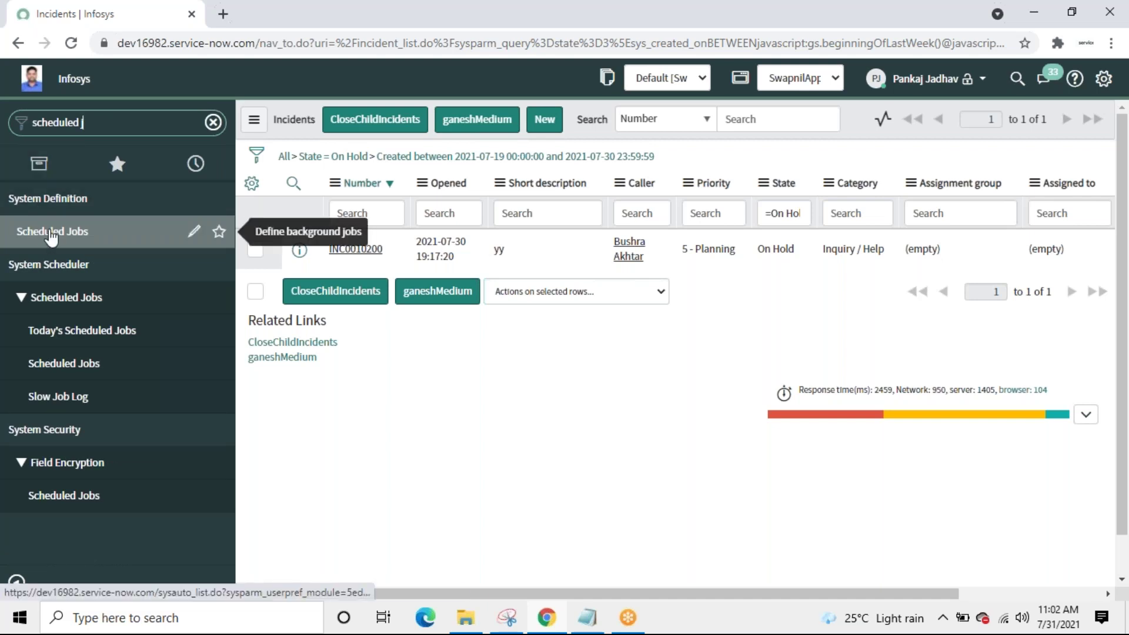
{"action": "left_click", "coordinate": [52, 234]}
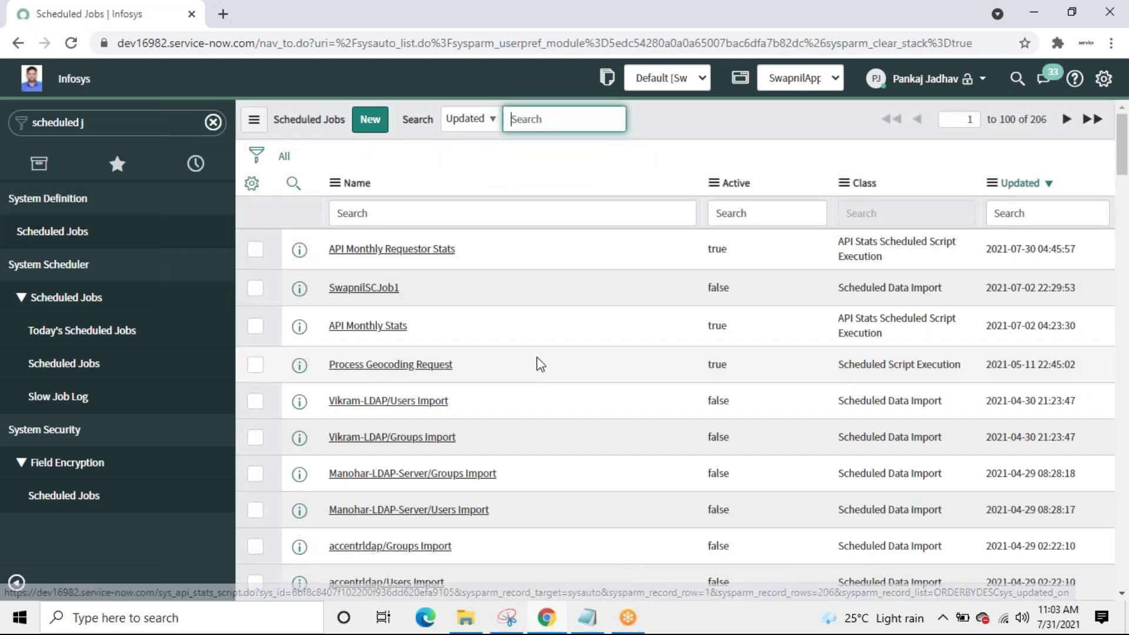
{"action": "left_click", "coordinate": [370, 122]}
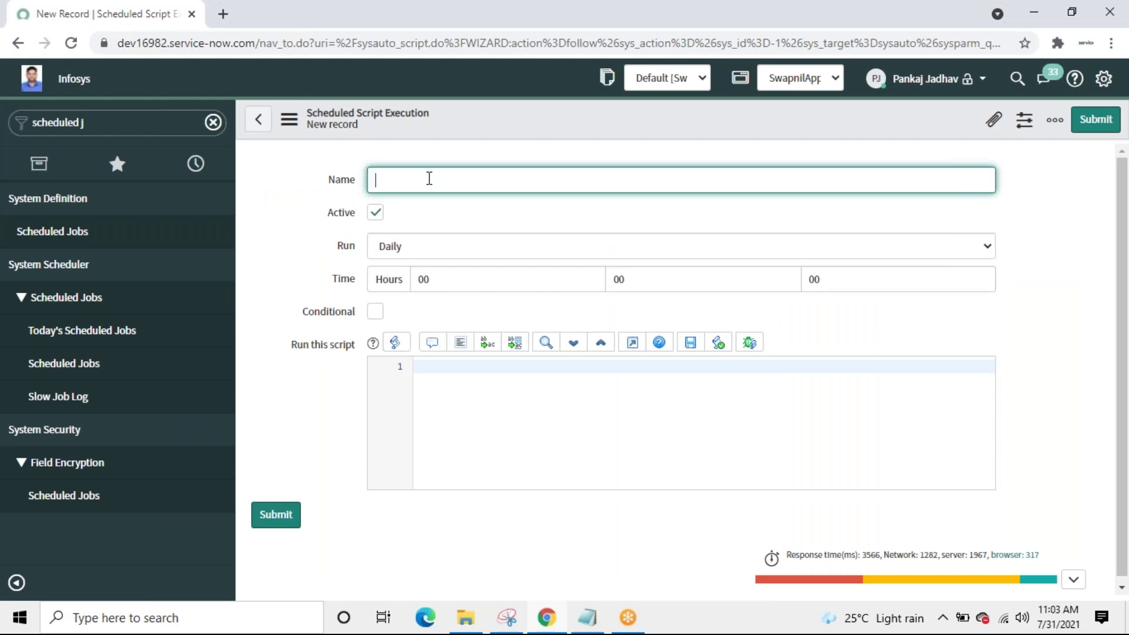
Step: Name the scheduled job 'SwapnilAutoClose' and set its Daily run time to 00:03:00
{"action": "type", "text": "SwapnilAutoClose"}
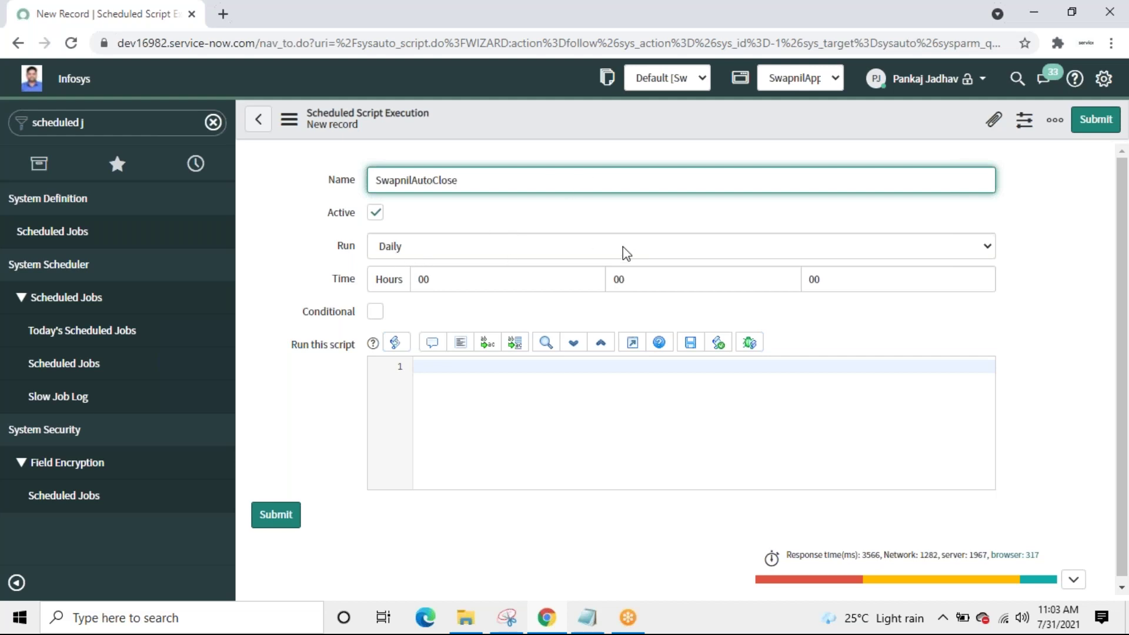
{"action": "left_click", "coordinate": [651, 280]}
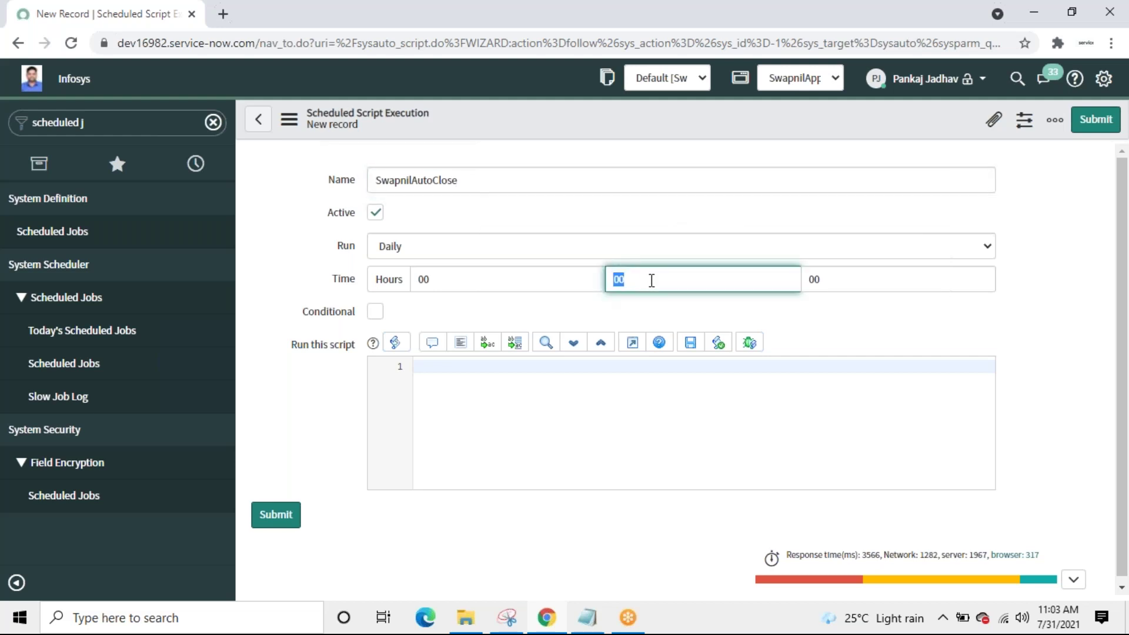
{"action": "type", "text": "03"}
{"action": "left_click", "coordinate": [859, 283]}
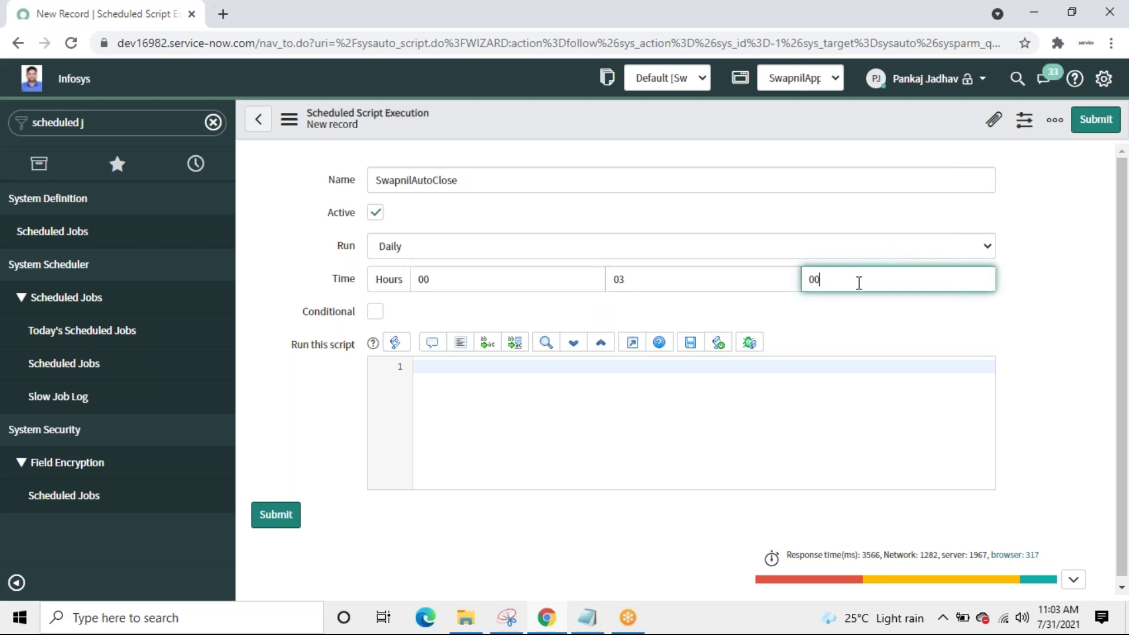
{"action": "left_click", "coordinate": [499, 281]}
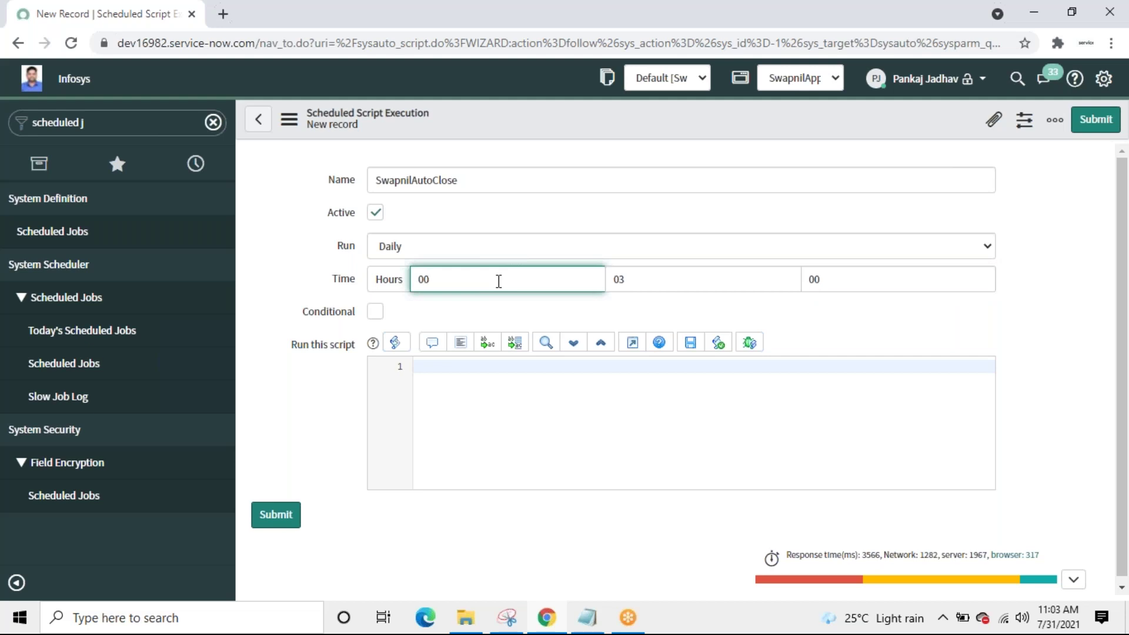
{"action": "left_click", "coordinate": [635, 280]}
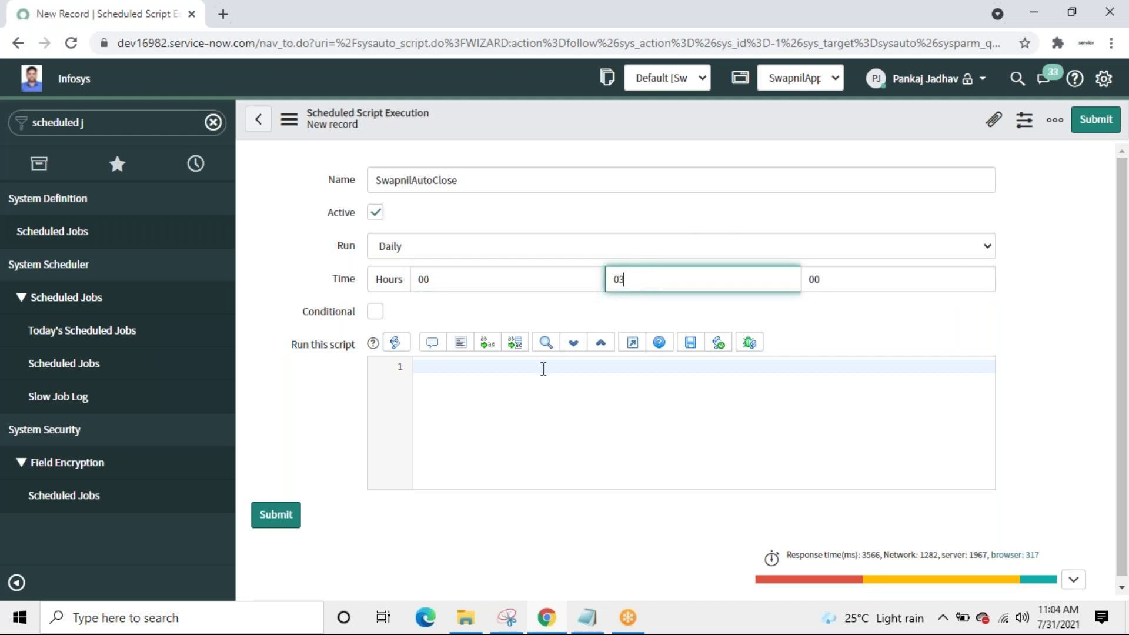
{"action": "left_click", "coordinate": [542, 369]}
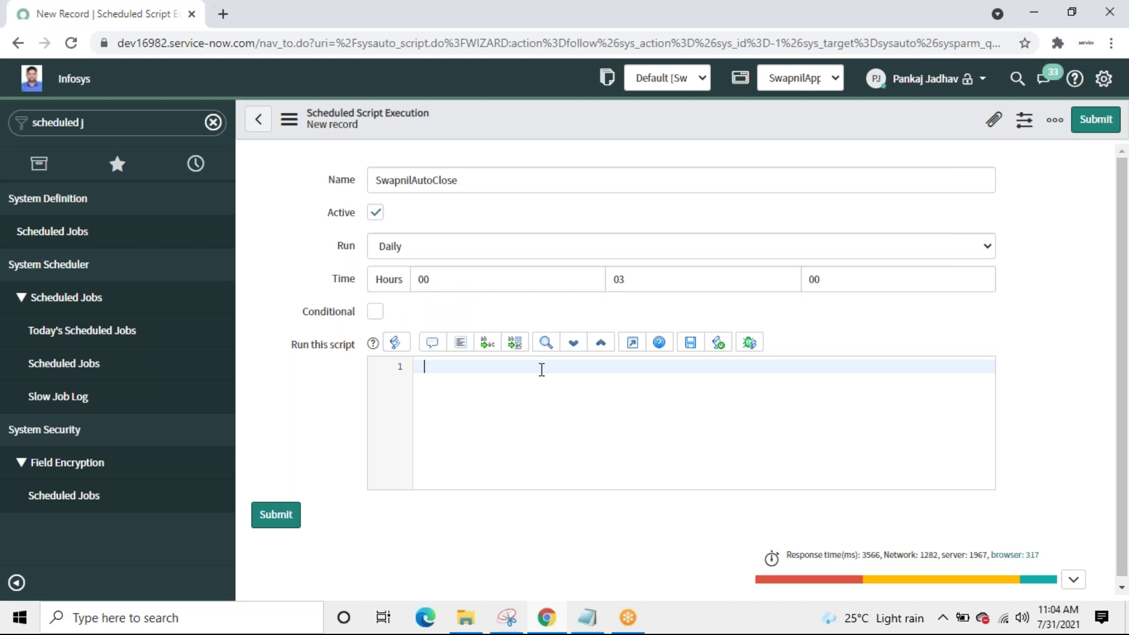
Step: Paste the GlideRecord script that closes last week's state 3 incidents as state 7, then review its lines
{"action": "key", "text": "ctrl+v"}
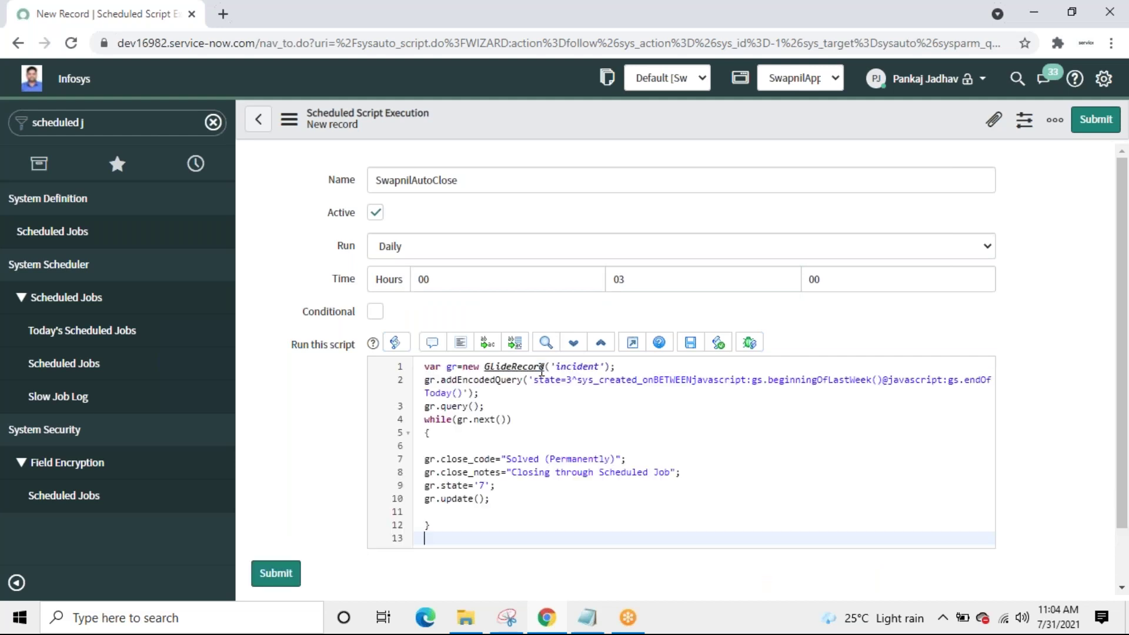
{"action": "key", "text": "BackSpace"}
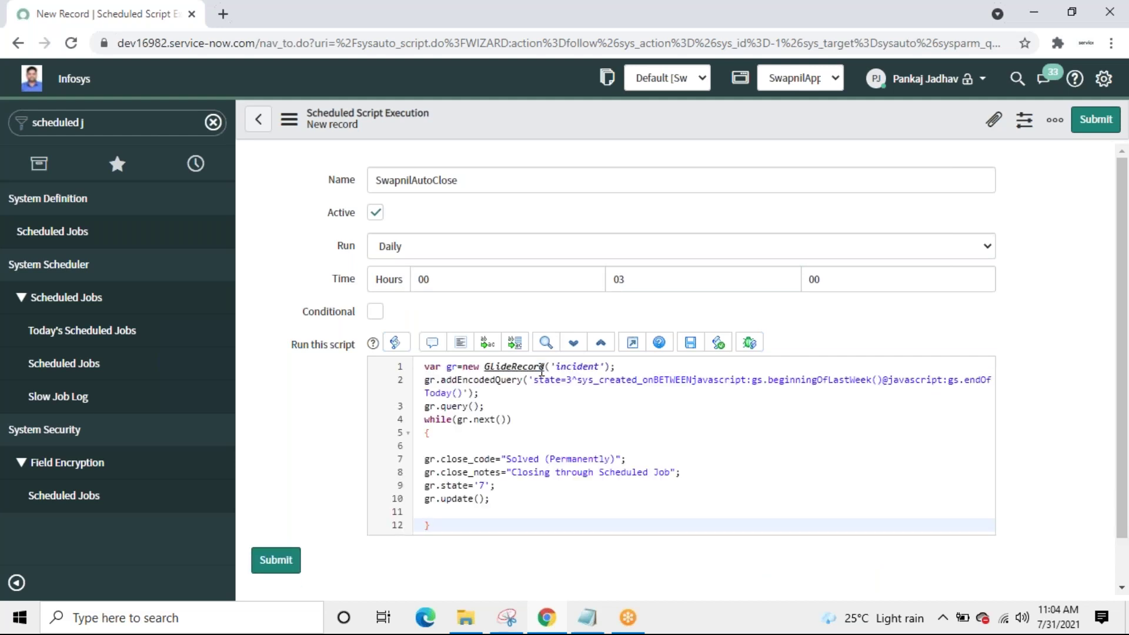
{"action": "key", "text": "Up"}
{"action": "key", "text": "Up"}
{"action": "key", "text": "Up"}
{"action": "key", "text": "Up"}
{"action": "key", "text": "Up"}
{"action": "key", "text": "Up"}
{"action": "key", "text": "Up"}
{"action": "key", "text": "Up"}
{"action": "key", "text": "Up"}
{"action": "key", "text": "Up"}
{"action": "key", "text": "Up"}
{"action": "key", "text": "Up"}
{"action": "key", "text": "Up"}
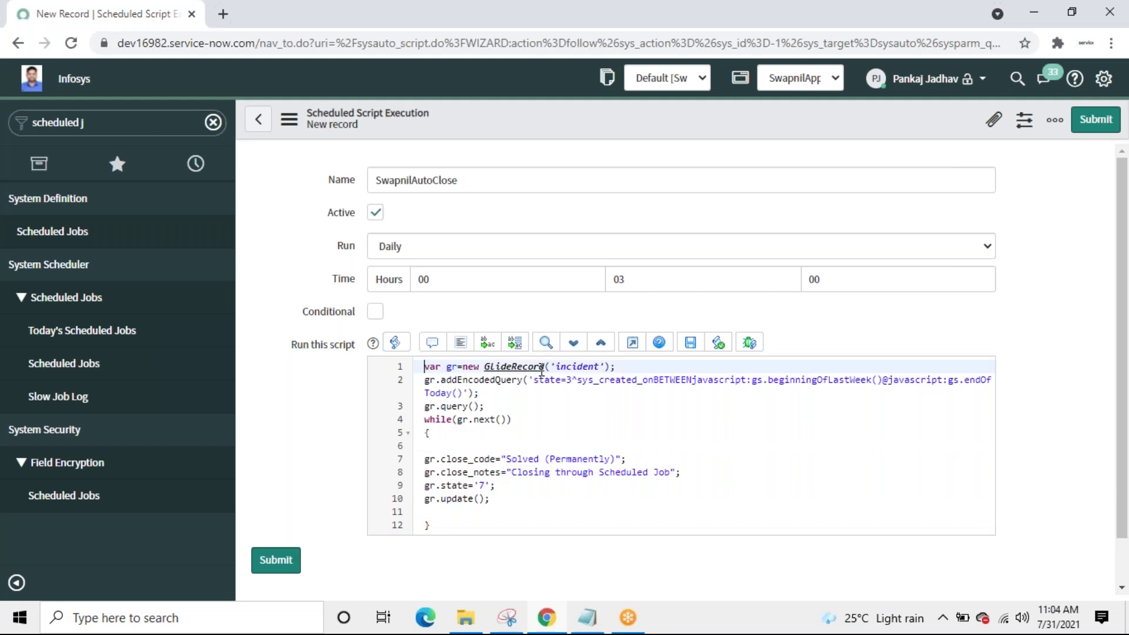
{"action": "left_click", "coordinate": [653, 368]}
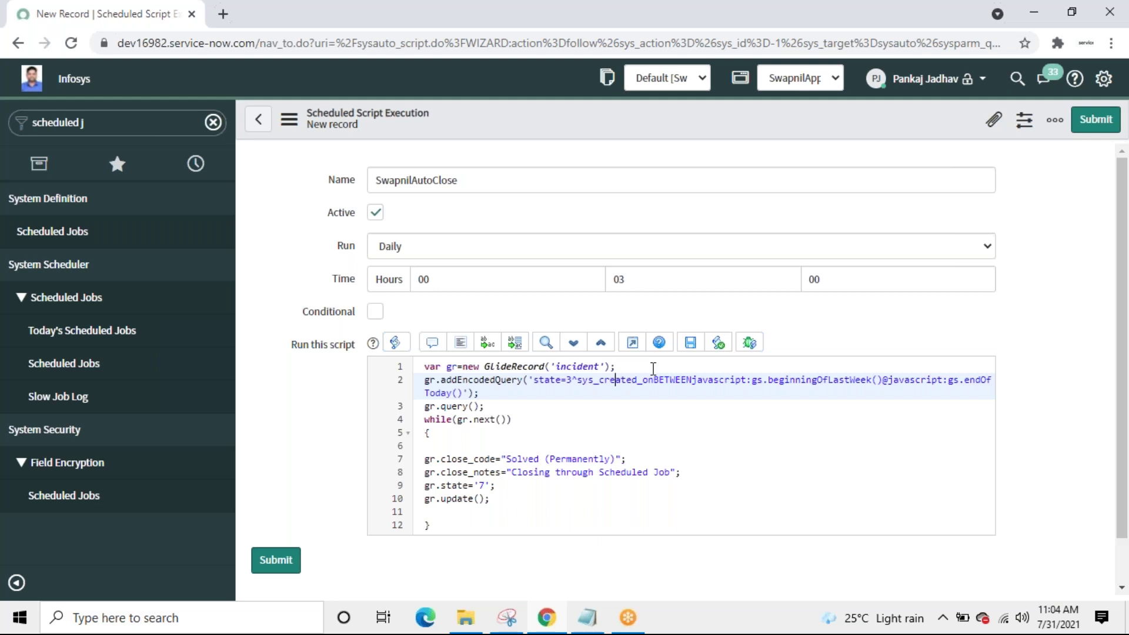
{"action": "key", "text": "Down"}
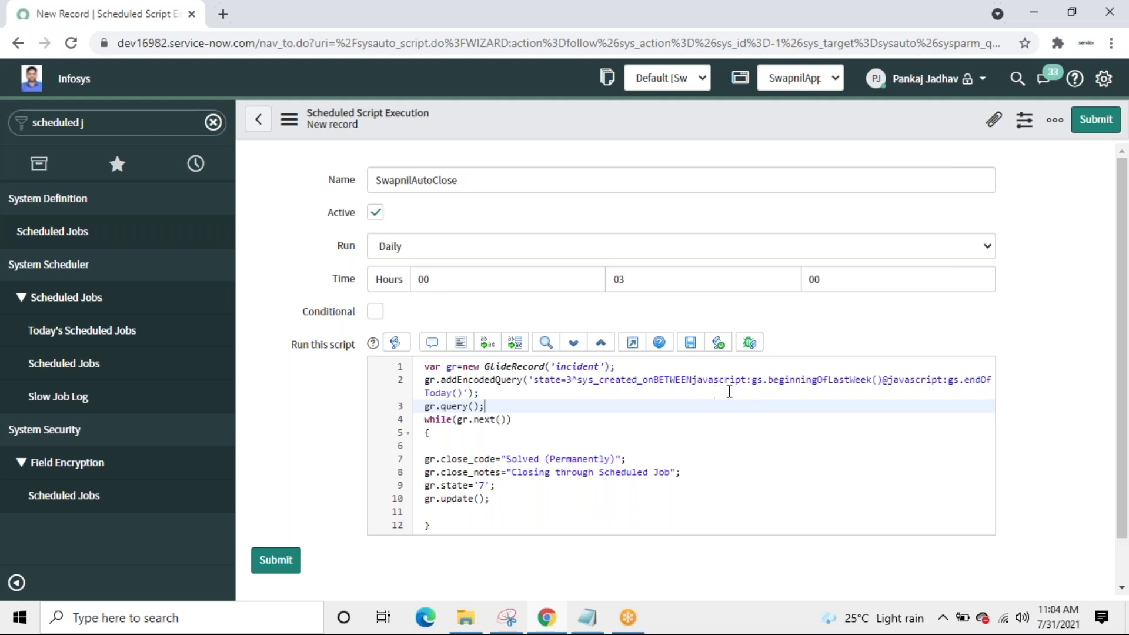
{"action": "left_click", "coordinate": [524, 424]}
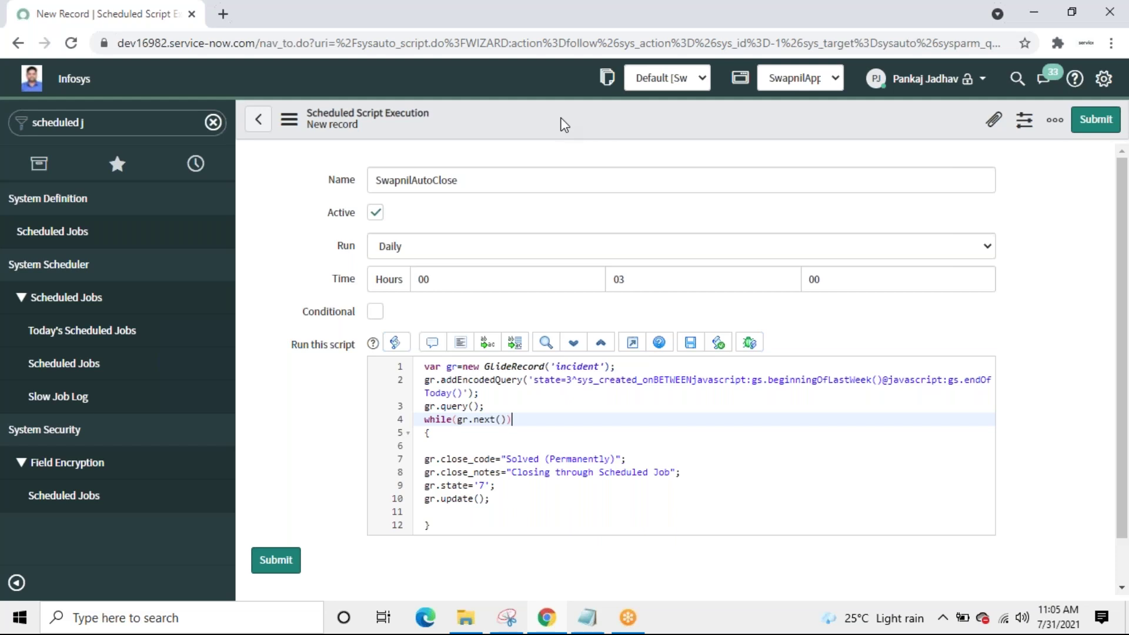
Step: Uncheck Active and save the SwapnilAutoClose scheduled job record
{"action": "left_click", "coordinate": [375, 212]}
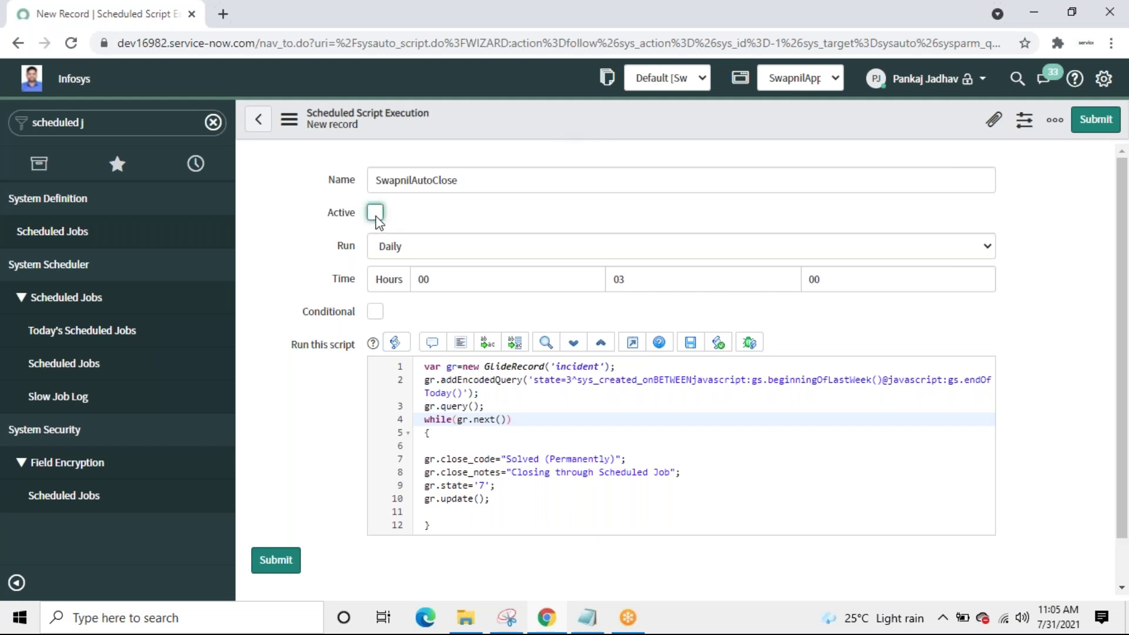
{"action": "right_click", "coordinate": [545, 123]}
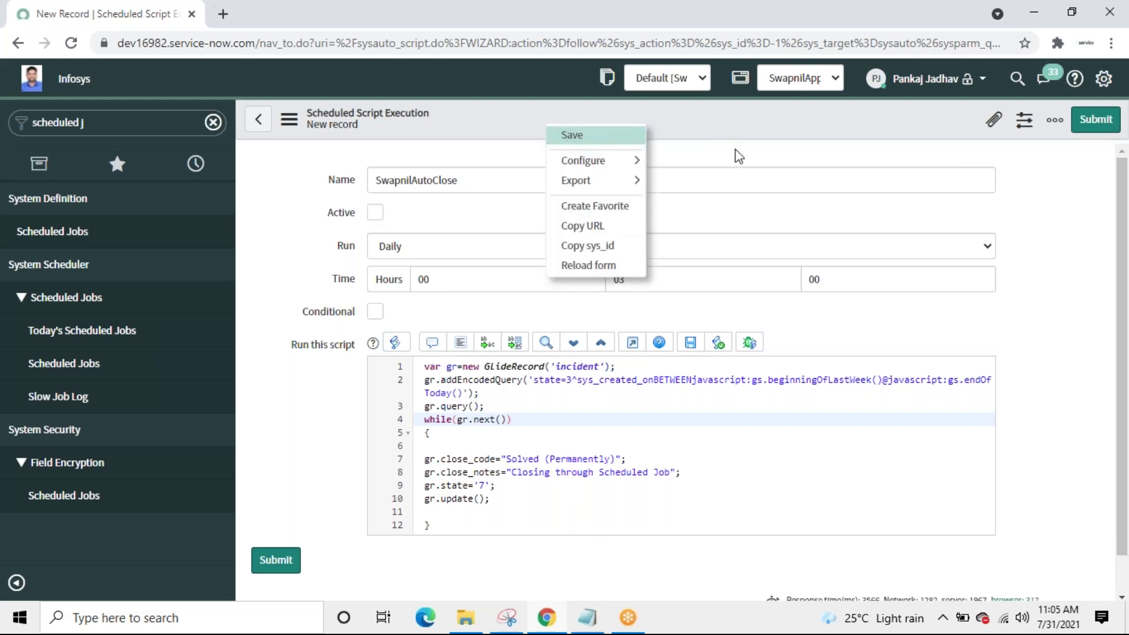
{"action": "key", "text": "Return"}
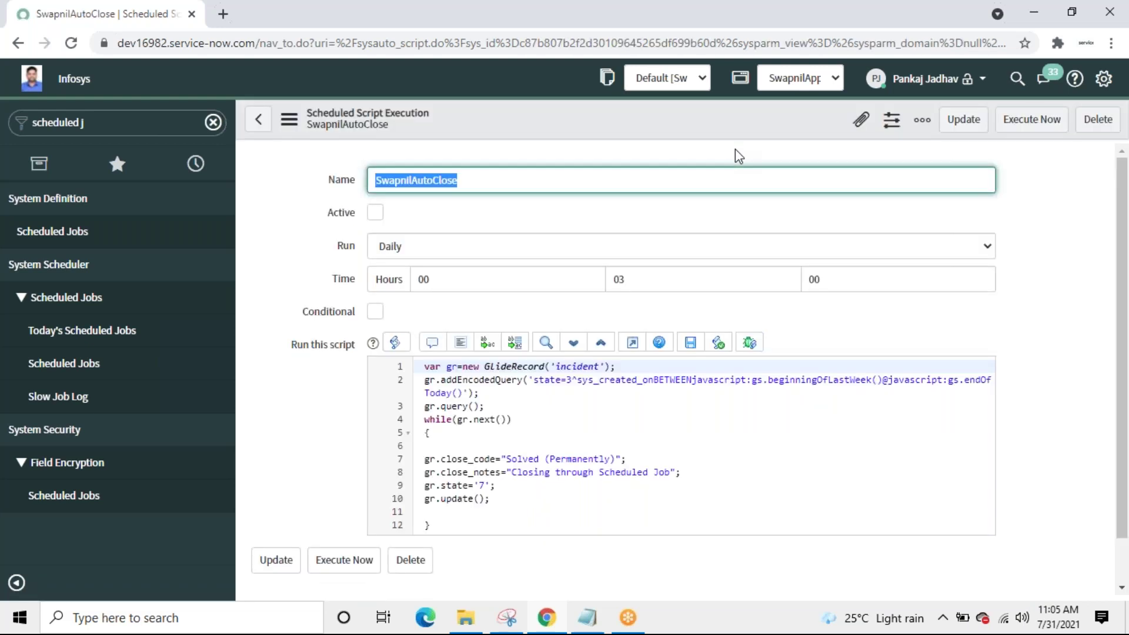
{"action": "left_click", "coordinate": [228, 16]}
Step: Load the dev16 instance and start a new incident from the 'Incid' navigator filter
{"action": "type", "text": "dev"}
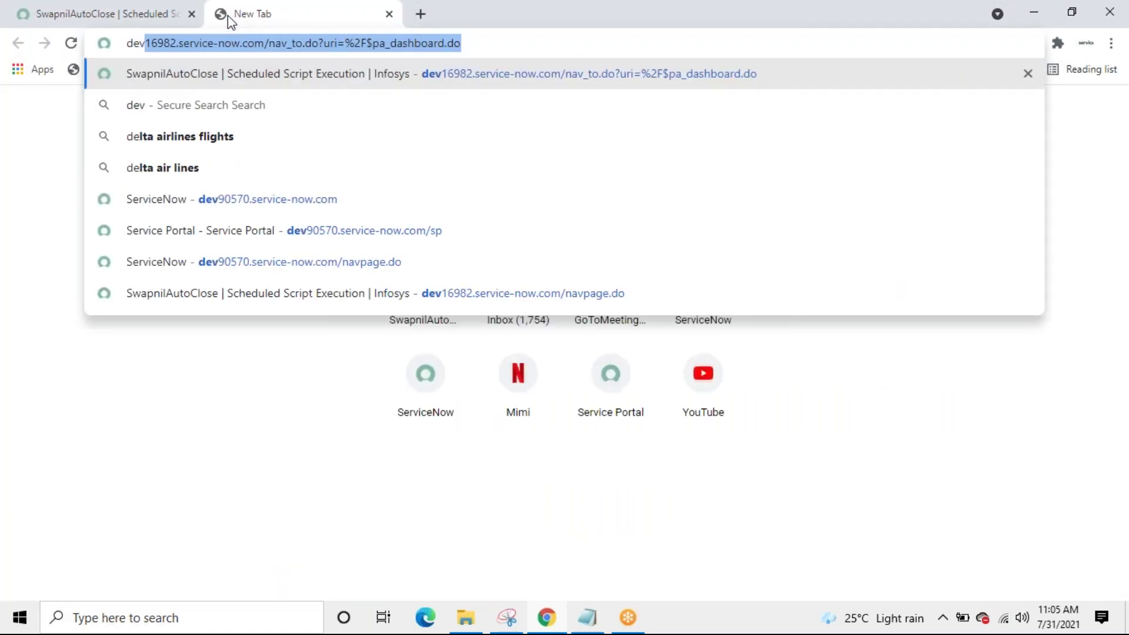
{"action": "type", "text": "16"}
{"action": "key", "text": "Return"}
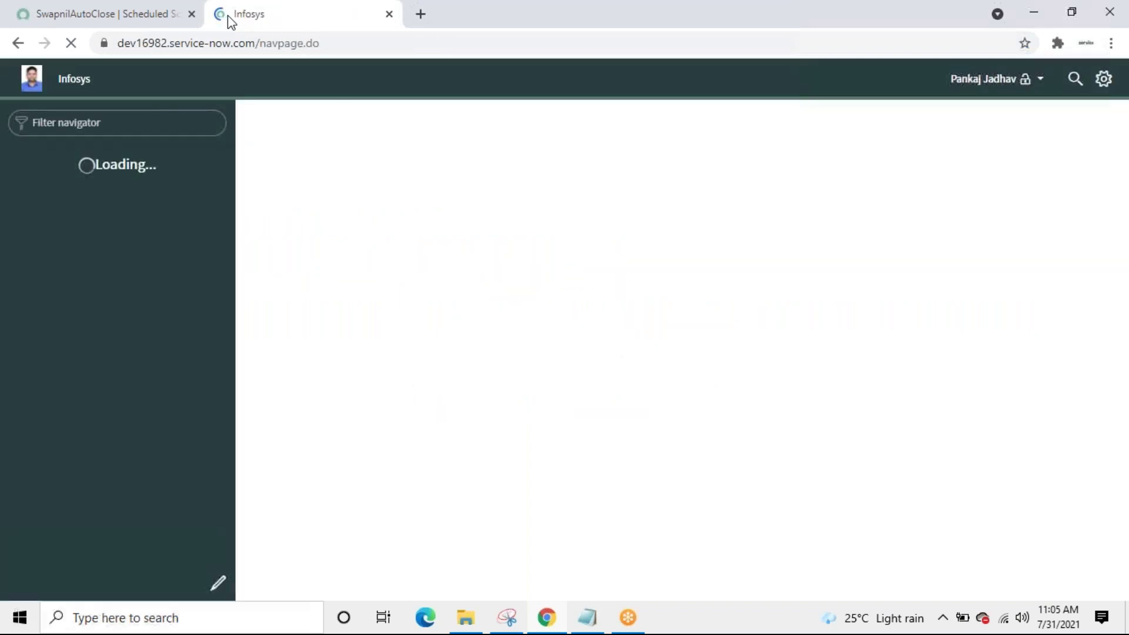
{"action": "left_click", "coordinate": [158, 128]}
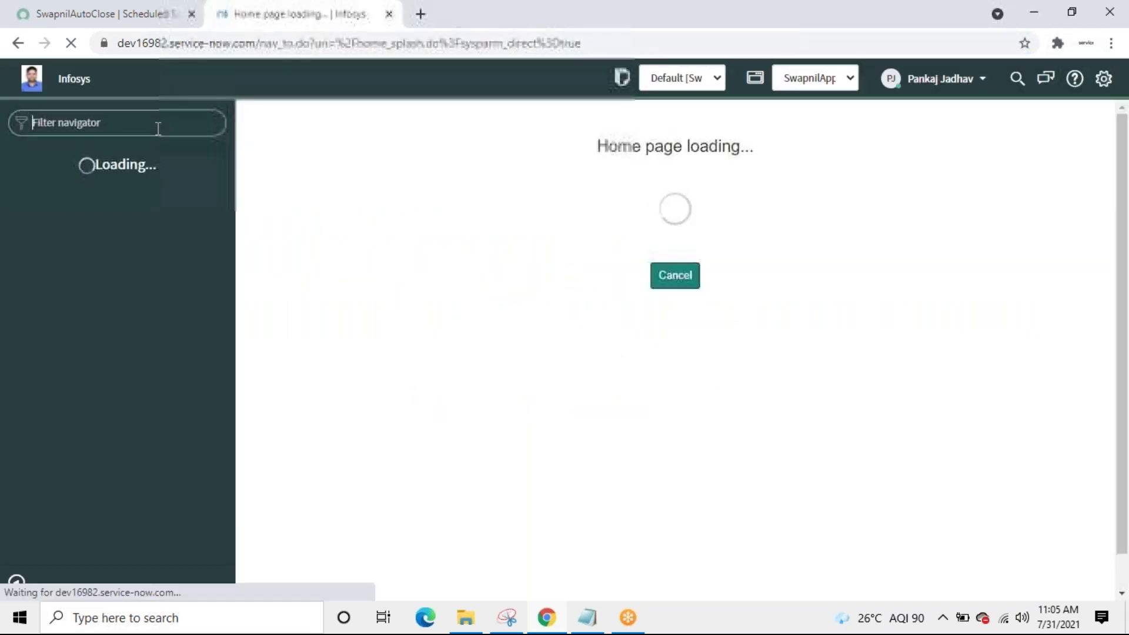
{"action": "type", "text": "Incid"}
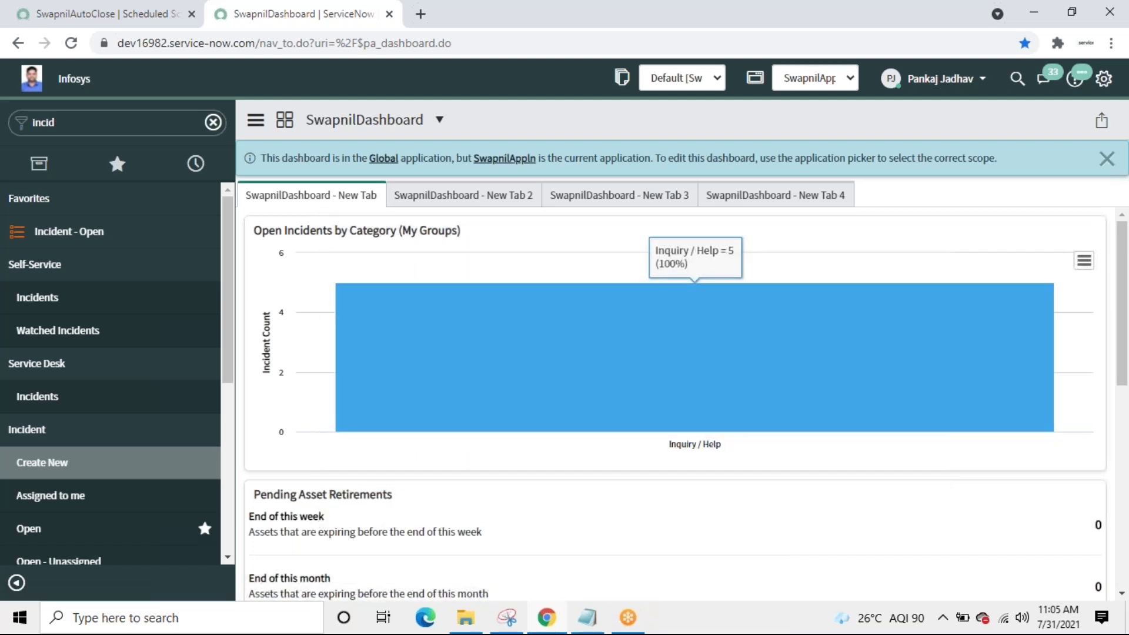
{"action": "left_click", "coordinate": [41, 463]}
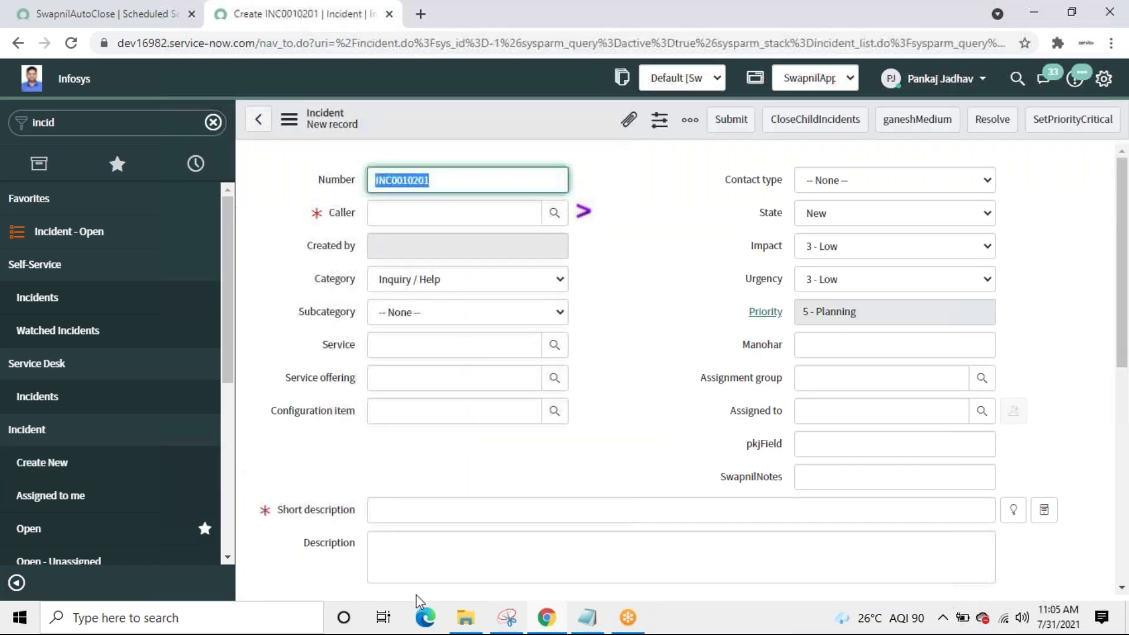
Step: Submit incident INC0010201 with short description 'inc2' and a suggested caller
{"action": "left_click", "coordinate": [456, 511]}
{"action": "type", "text": "inc2"}
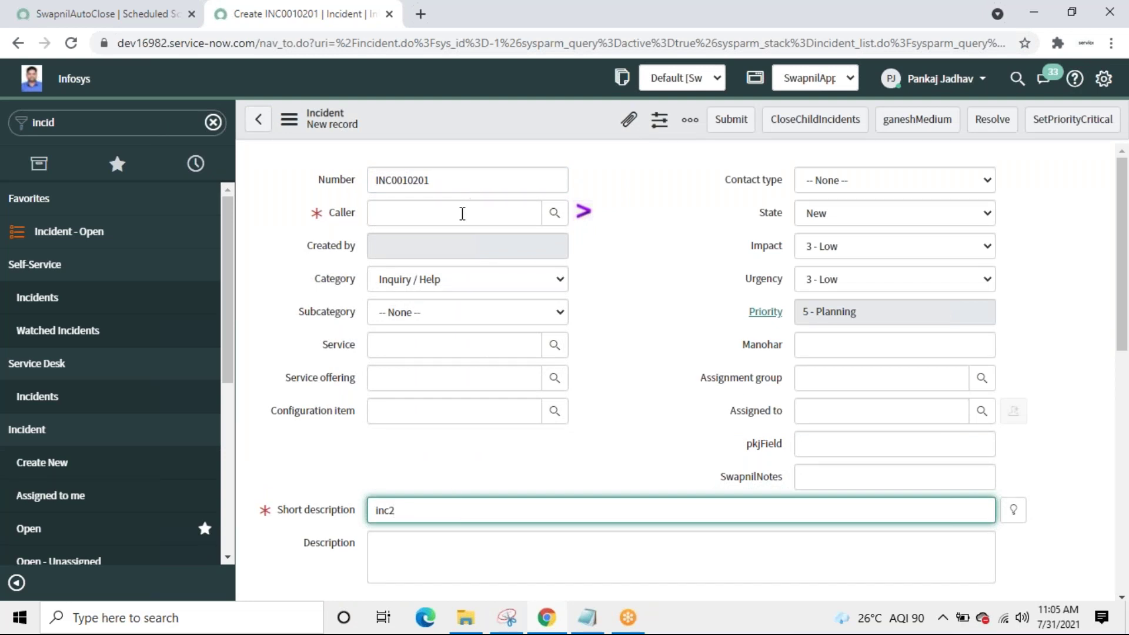
{"action": "left_click", "coordinate": [462, 213]}
{"action": "type", "text": "n"}
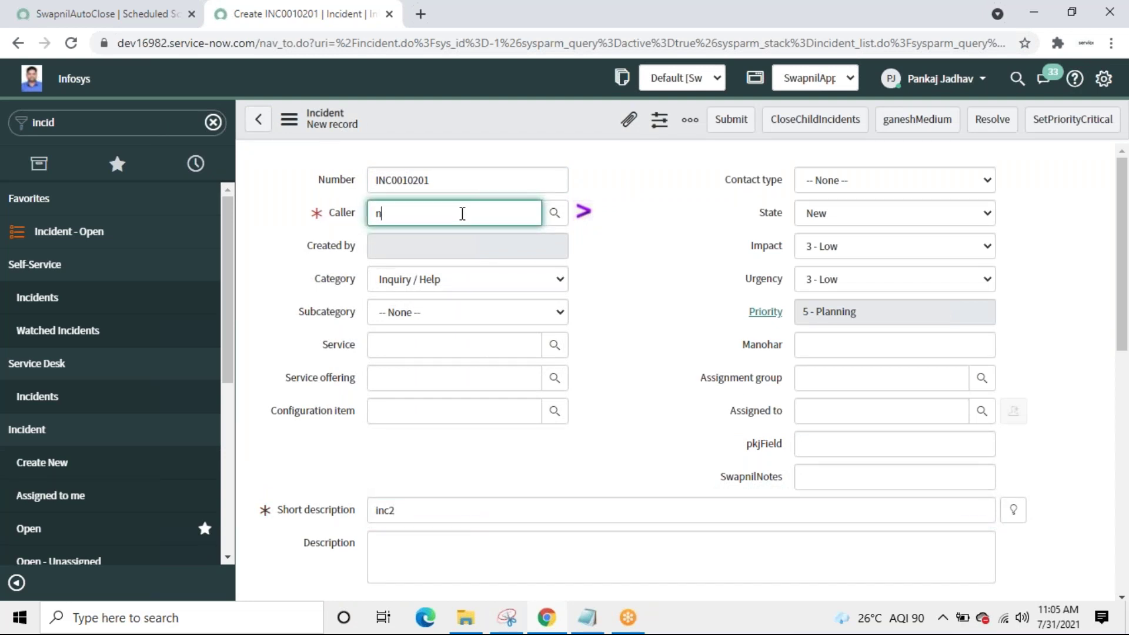
{"action": "left_click", "coordinate": [414, 249]}
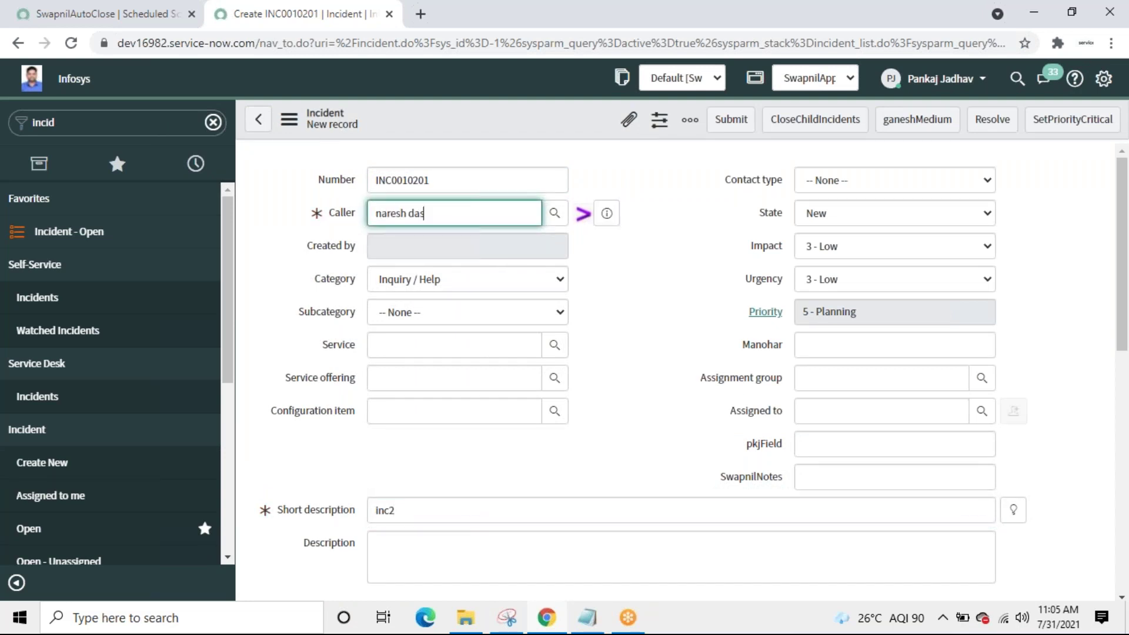
{"action": "left_click", "coordinate": [727, 122]}
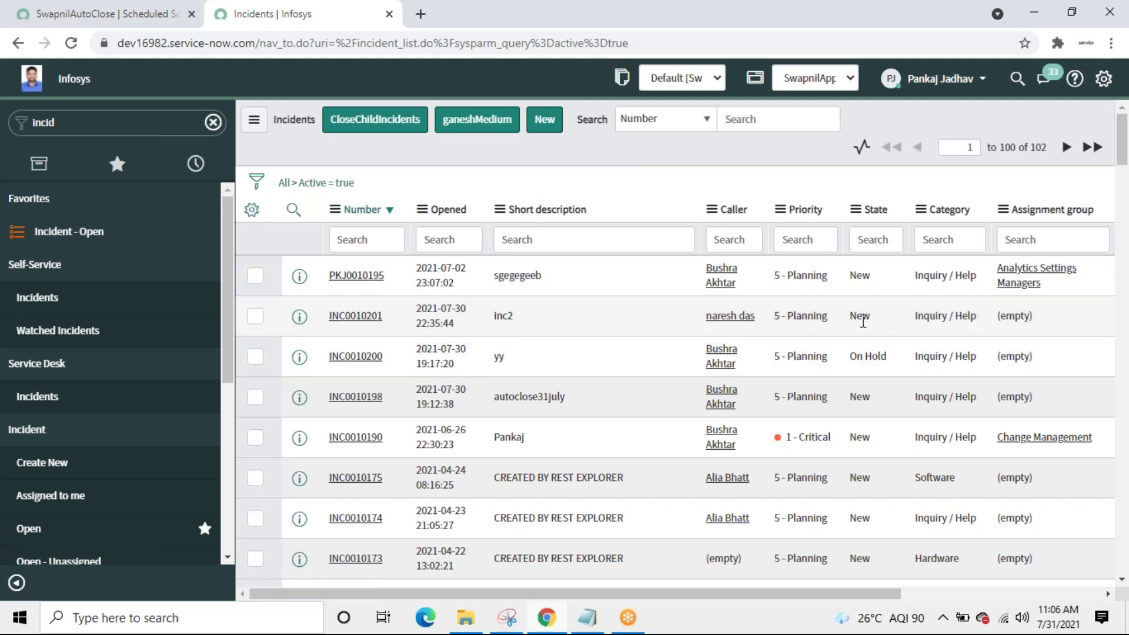
Step: Change INC0010201's State to On Hold directly in the incident list
{"action": "double_click", "coordinate": [862, 318]}
{"action": "left_click", "coordinate": [861, 318]}
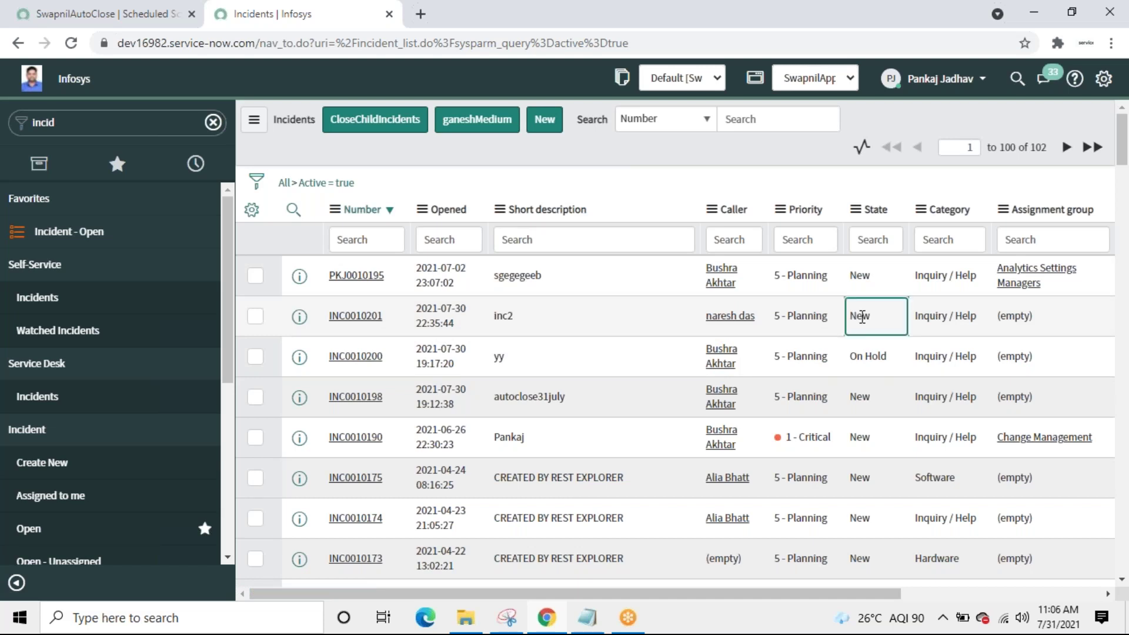
{"action": "double_click", "coordinate": [862, 317]}
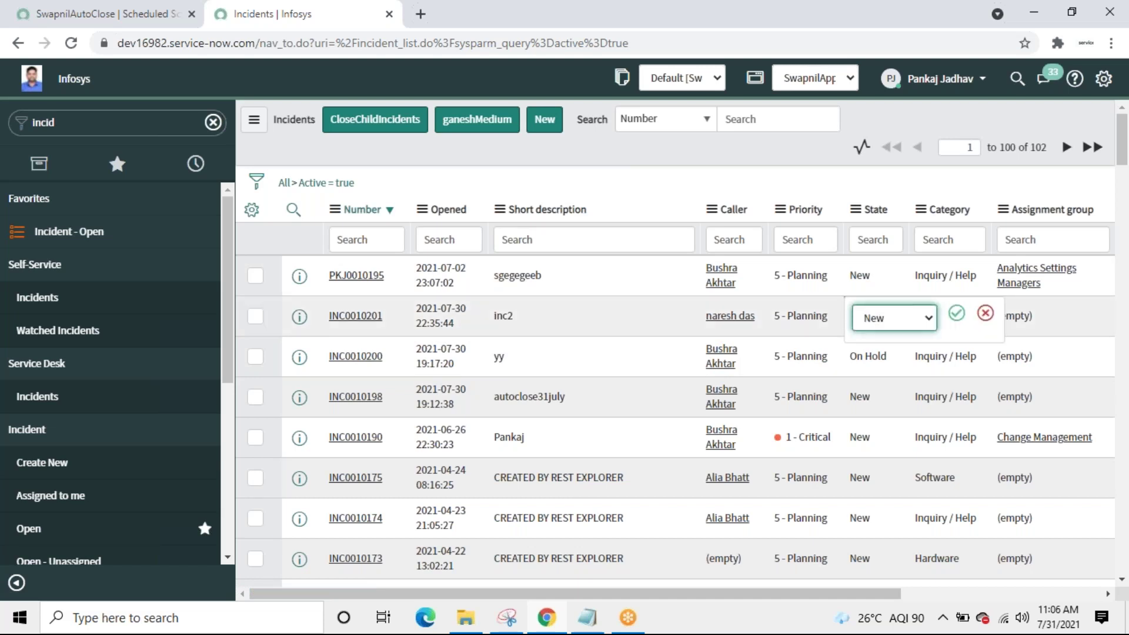
{"action": "left_click", "coordinate": [928, 318]}
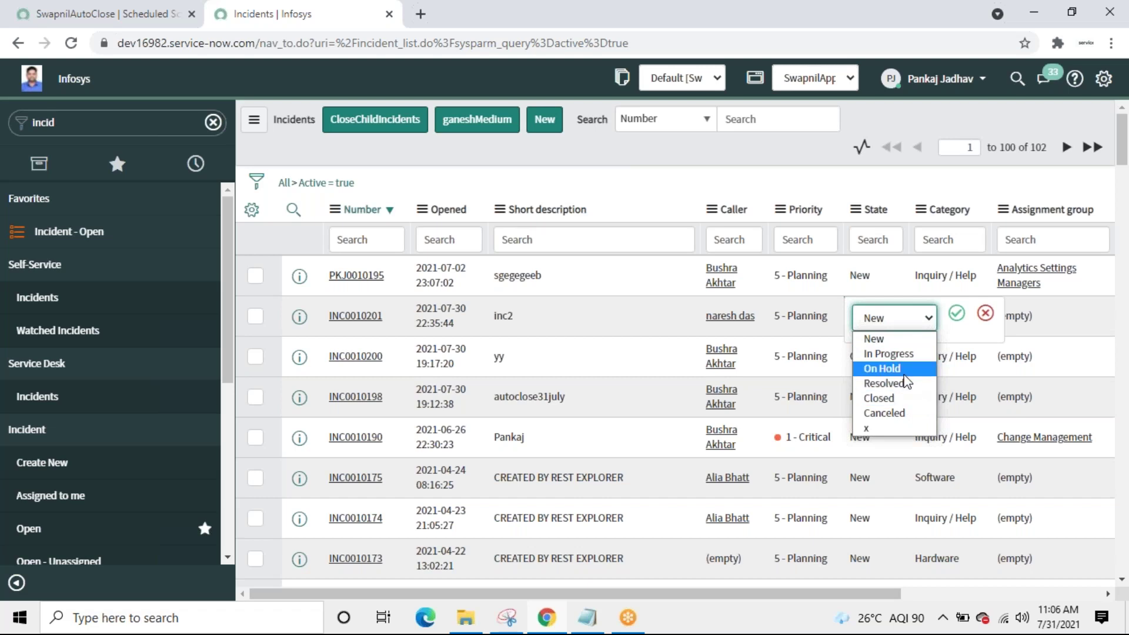
{"action": "left_click", "coordinate": [888, 368]}
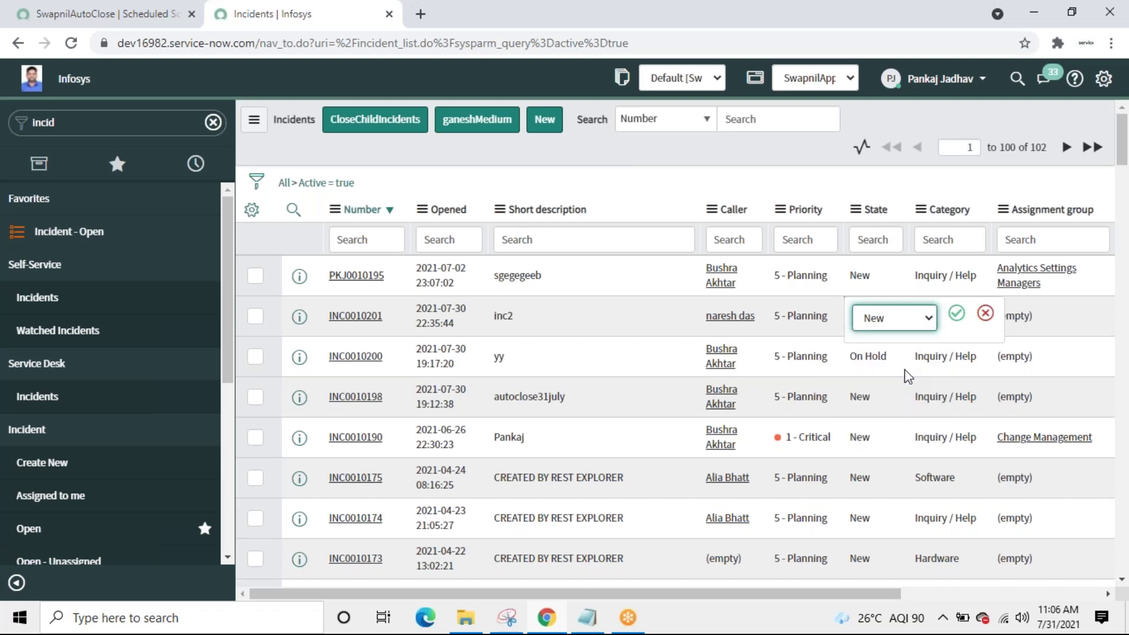
{"action": "left_click", "coordinate": [959, 323]}
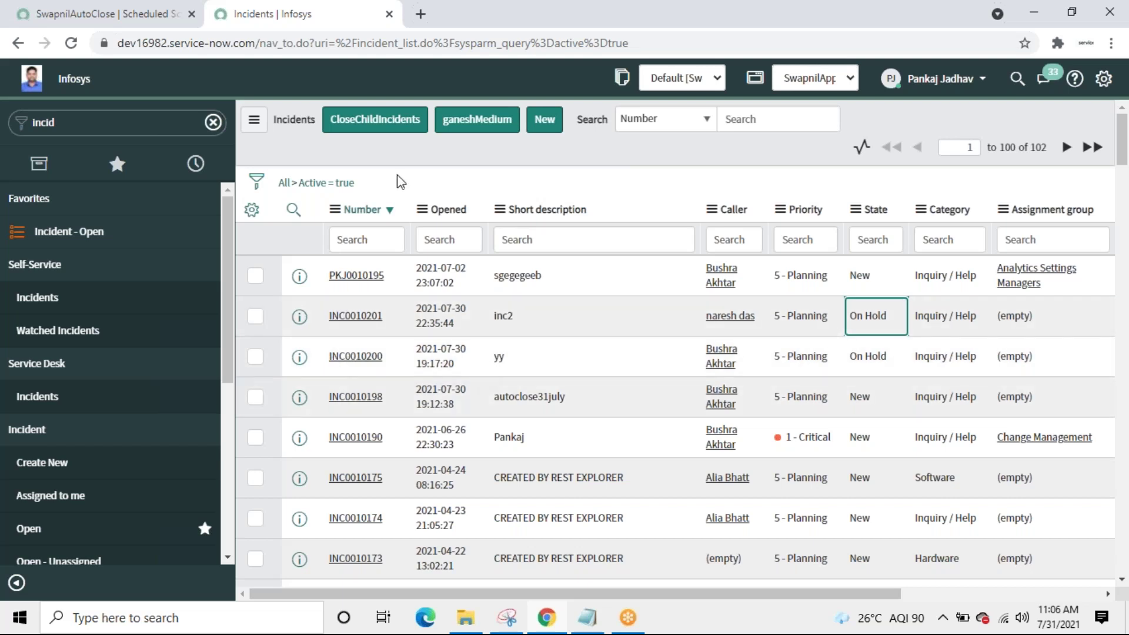
{"action": "left_click", "coordinate": [541, 120]}
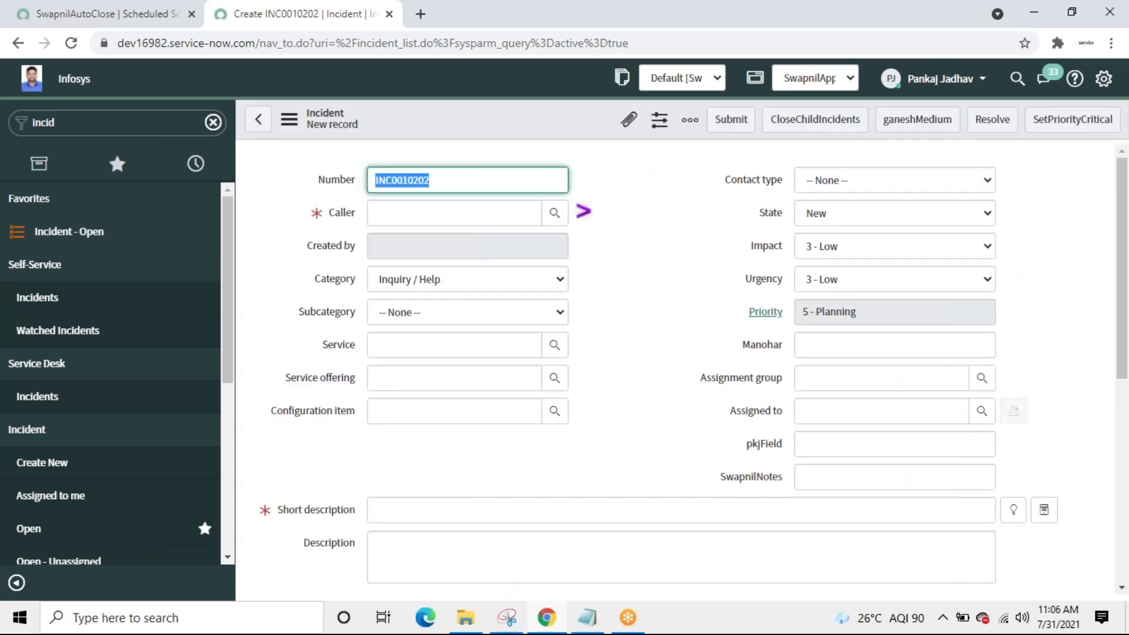
Step: Enter short description 'inc3' and pick the suggested caller for incident INC0010202
{"action": "left_click", "coordinate": [468, 511]}
{"action": "type", "text": "inc3"}
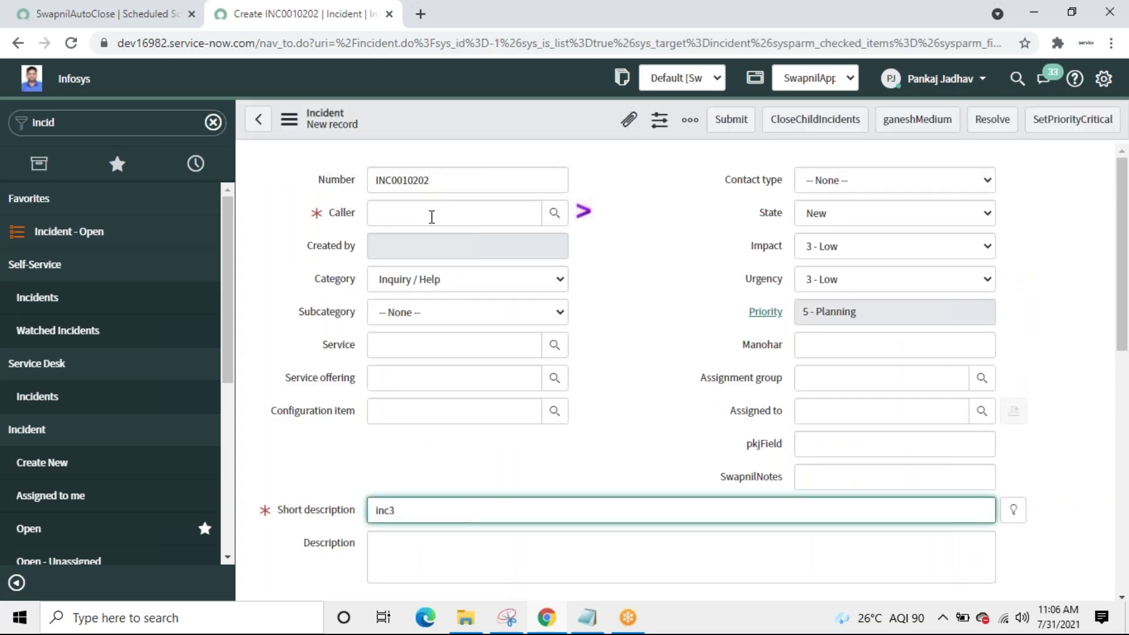
{"action": "left_click", "coordinate": [432, 215]}
{"action": "type", "text": "n"}
{"action": "type", "text": "bu"}
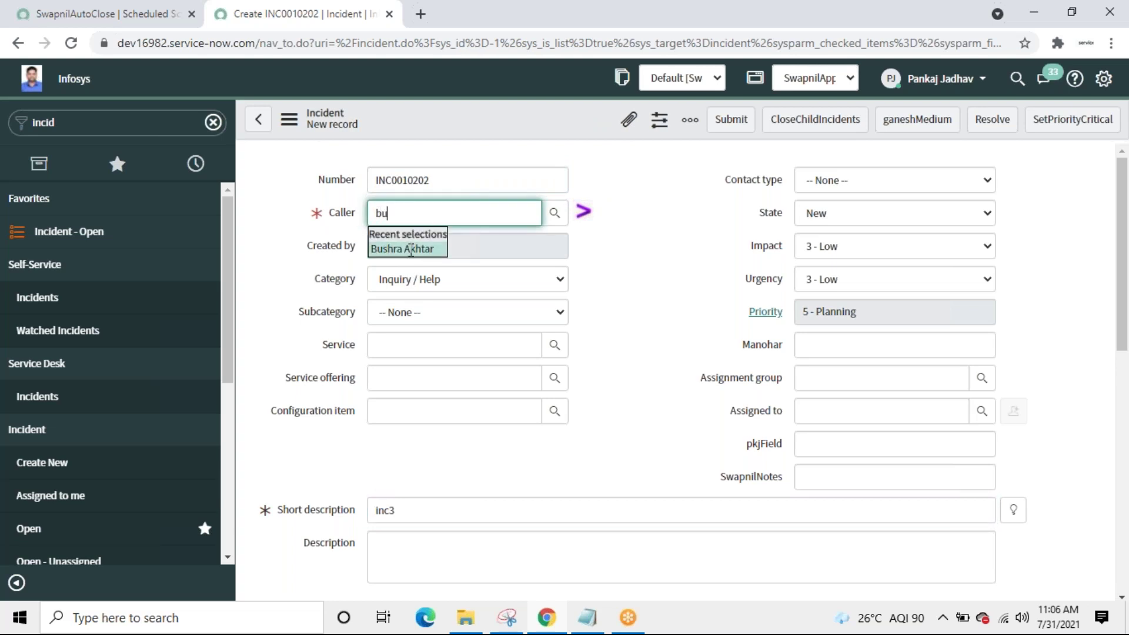
{"action": "left_click", "coordinate": [410, 250]}
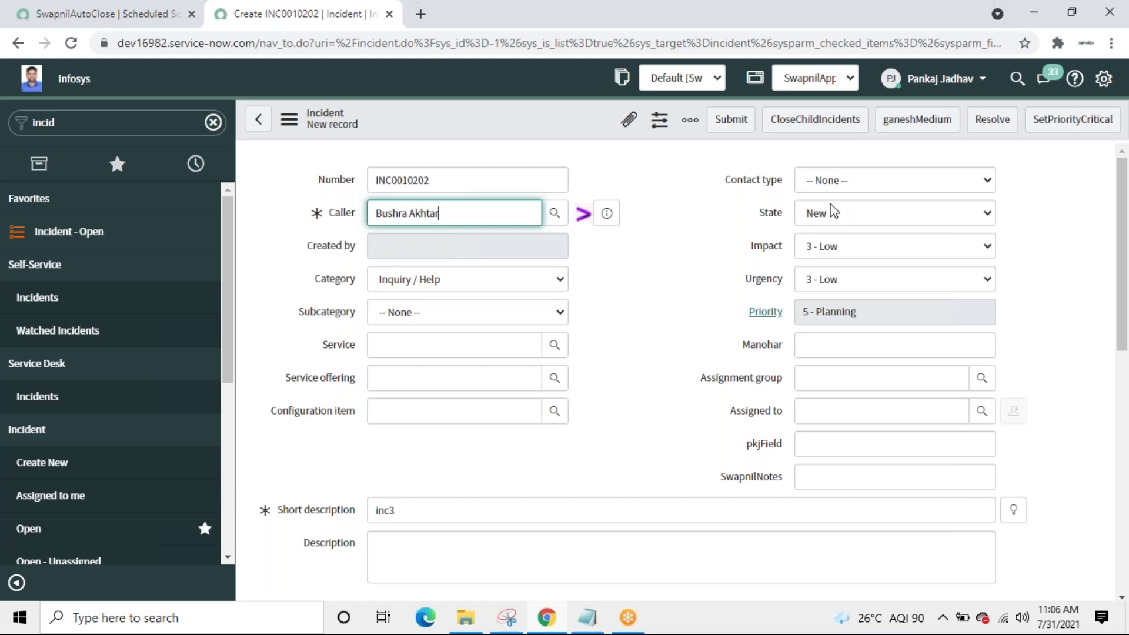
Step: Set State to On Hold with reason Awaiting Caller, add comment 'ohihi', and submit
{"action": "left_click", "coordinate": [865, 219]}
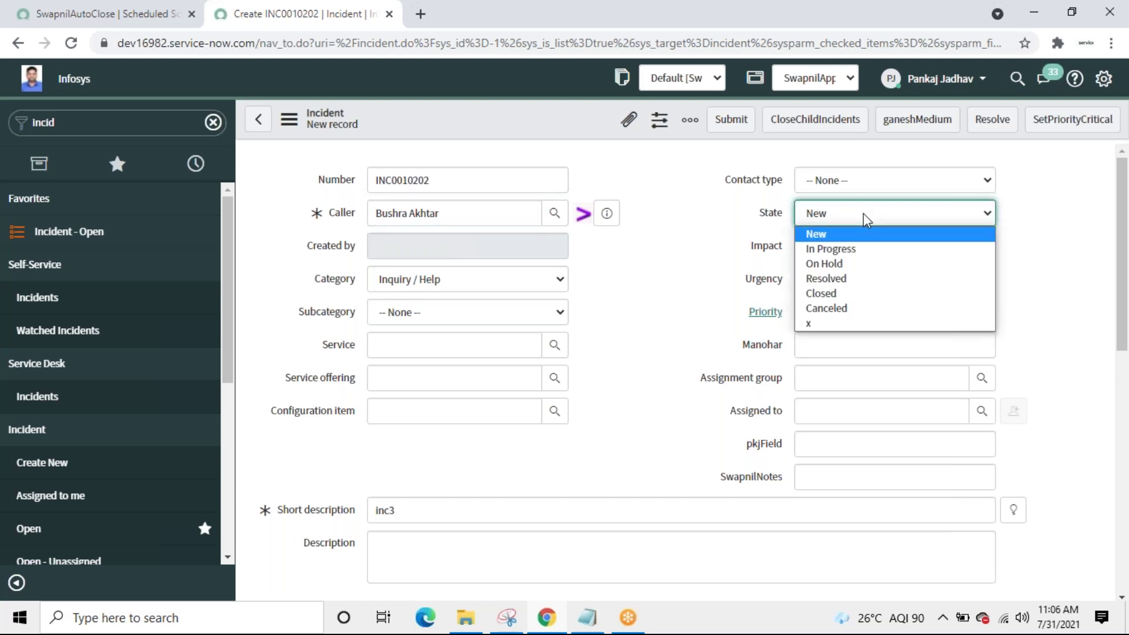
{"action": "left_click", "coordinate": [839, 264]}
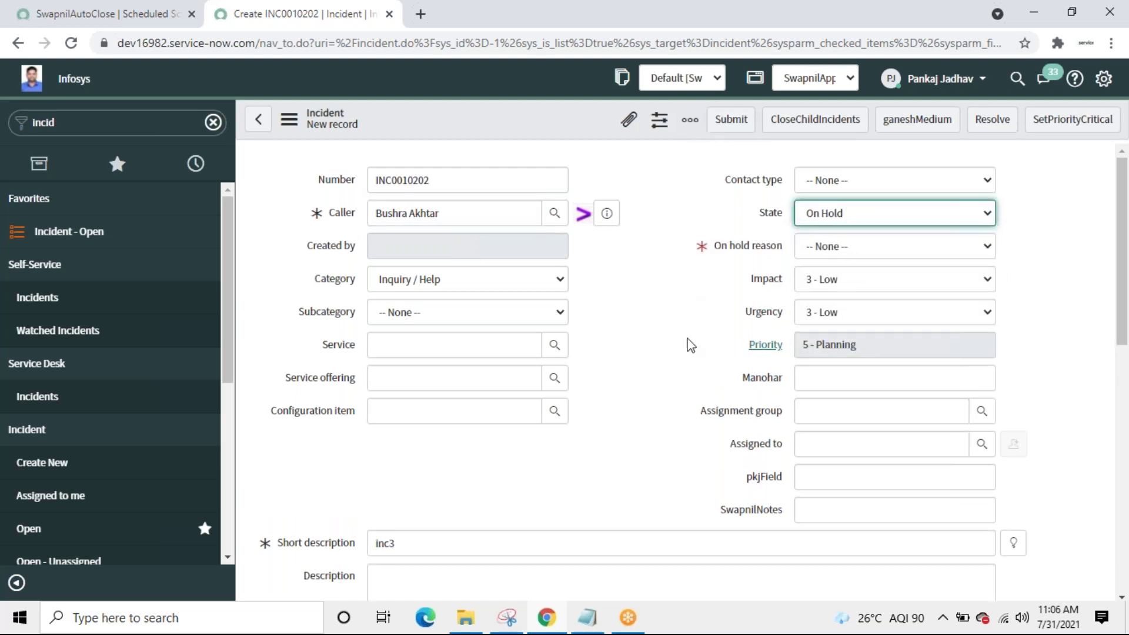
{"action": "left_click", "coordinate": [823, 253]}
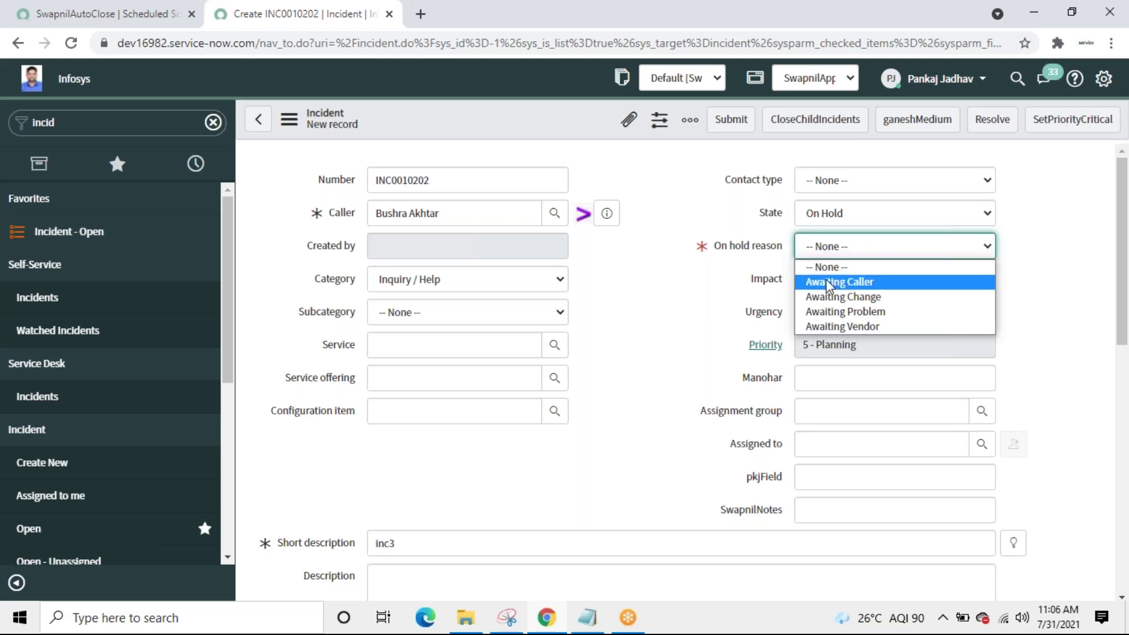
{"action": "left_click", "coordinate": [829, 283]}
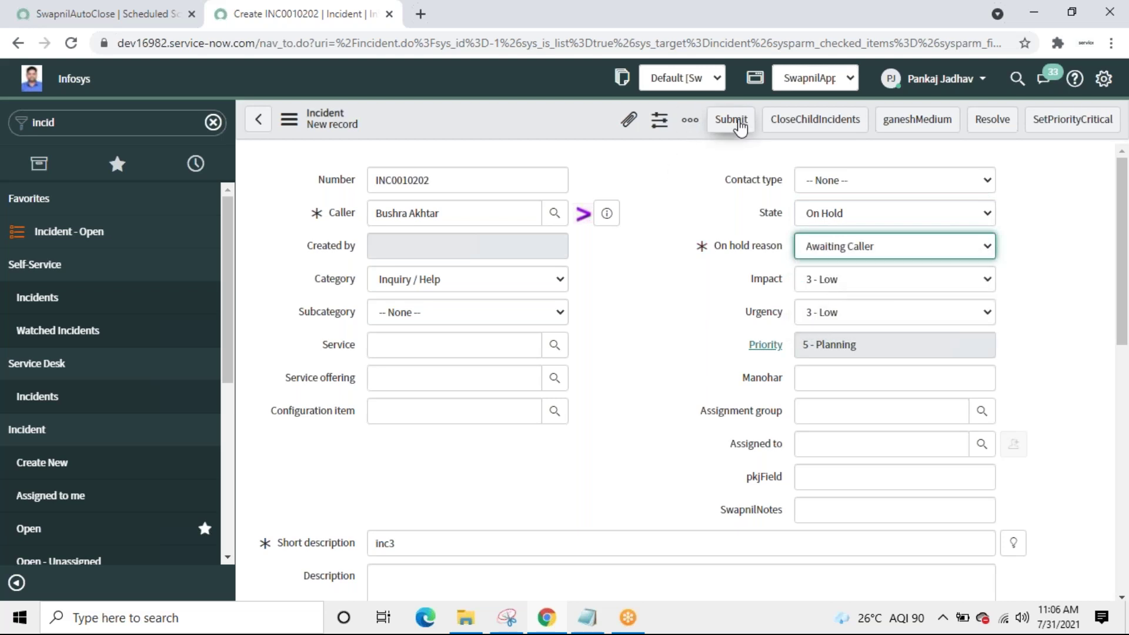
{"action": "left_click", "coordinate": [735, 120]}
{"action": "type", "text": "ohihi"}
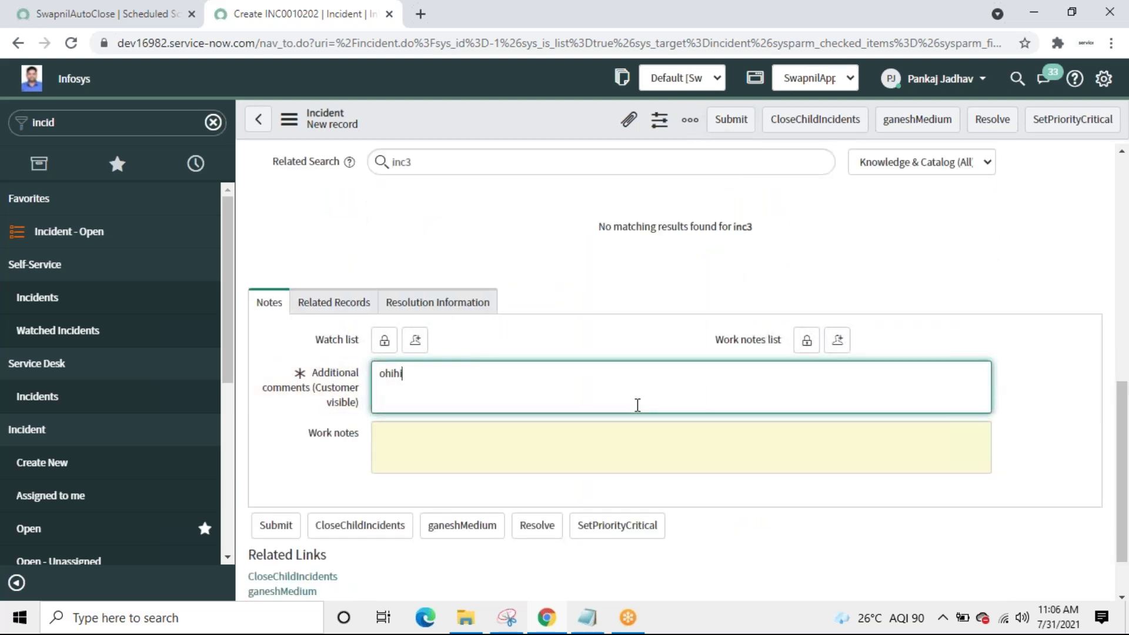
{"action": "left_click", "coordinate": [729, 121]}
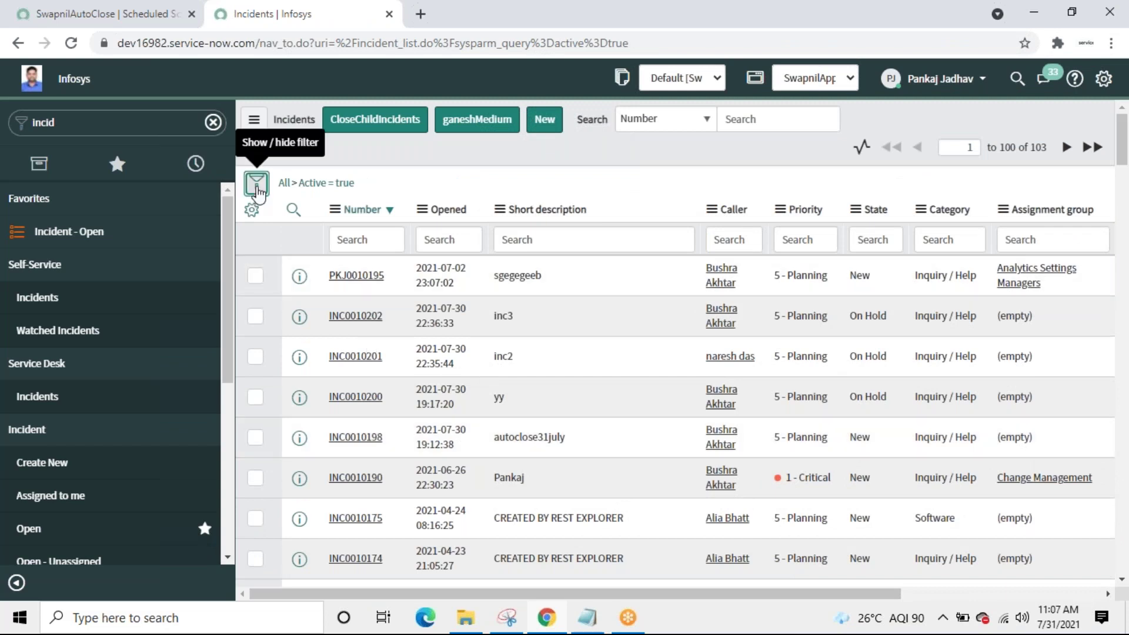
Step: Add the incident list filter condition State is On Hold
{"action": "left_click", "coordinate": [257, 181]}
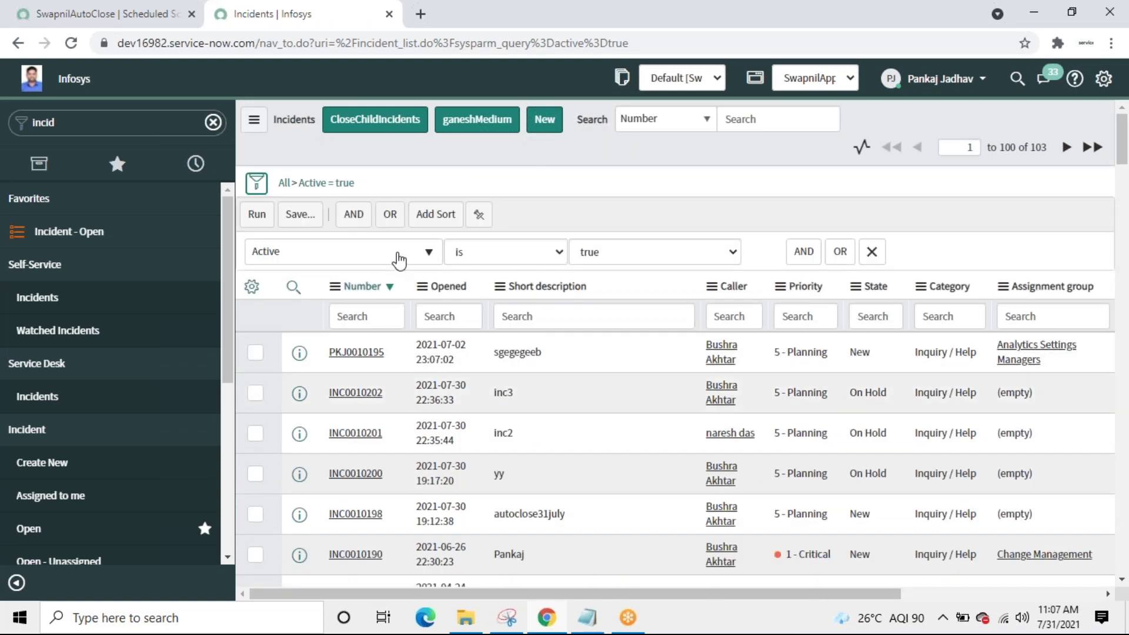
{"action": "left_click", "coordinate": [395, 257]}
{"action": "type", "text": "st"}
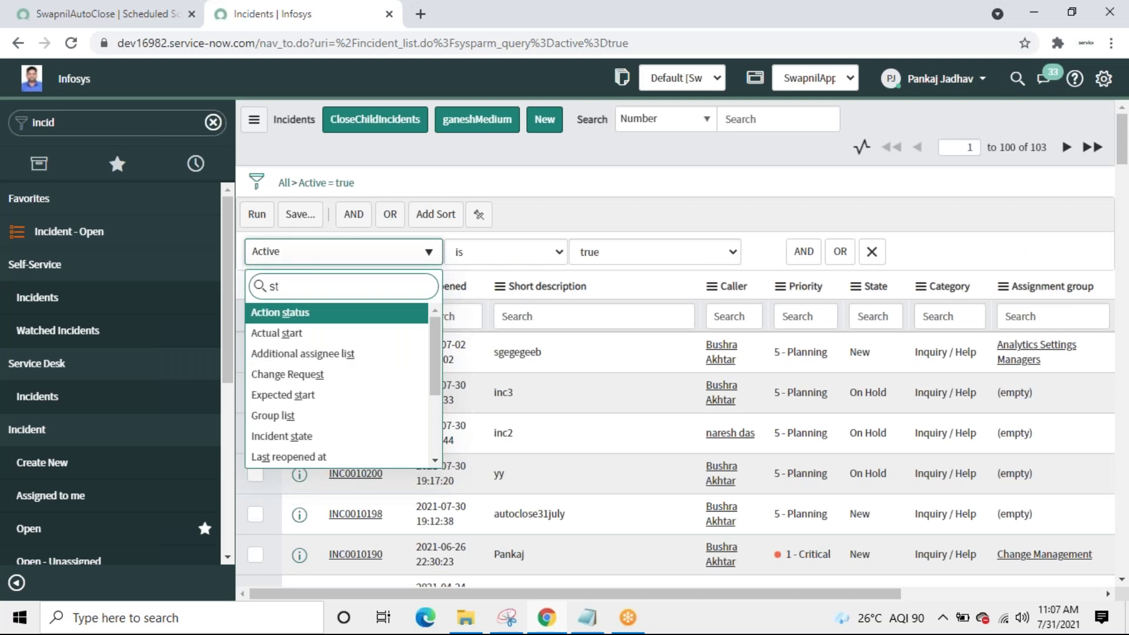
{"action": "type", "text": "t"}
{"action": "key", "text": "BackSpace"}
{"action": "type", "text": "a"}
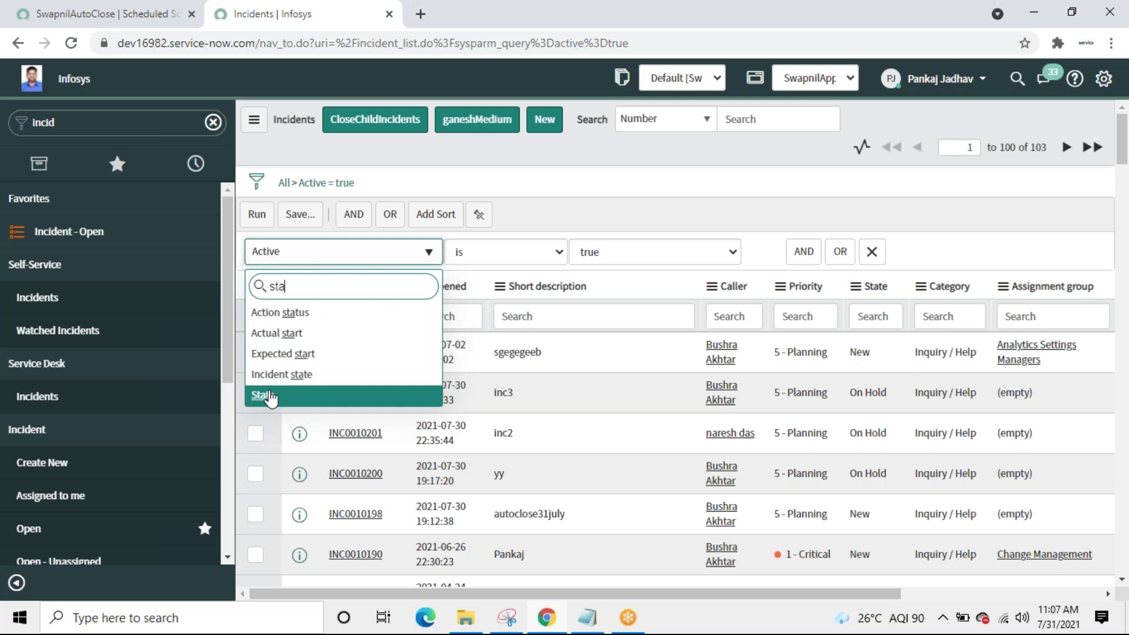
{"action": "left_click", "coordinate": [270, 398]}
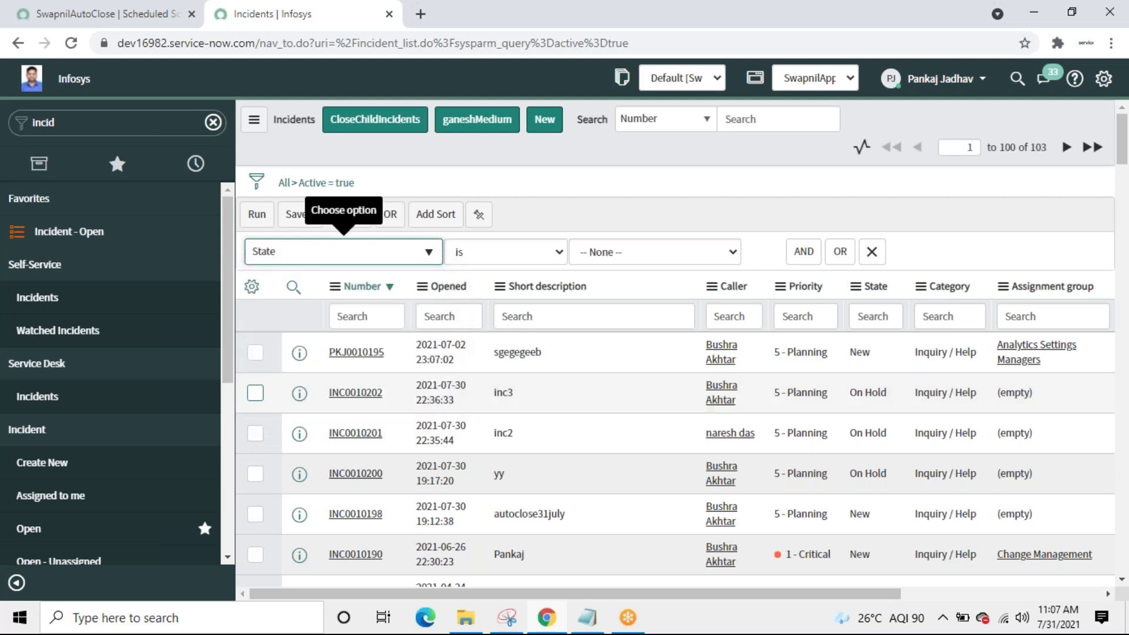
{"action": "left_click", "coordinate": [683, 256]}
{"action": "left_click", "coordinate": [632, 316]}
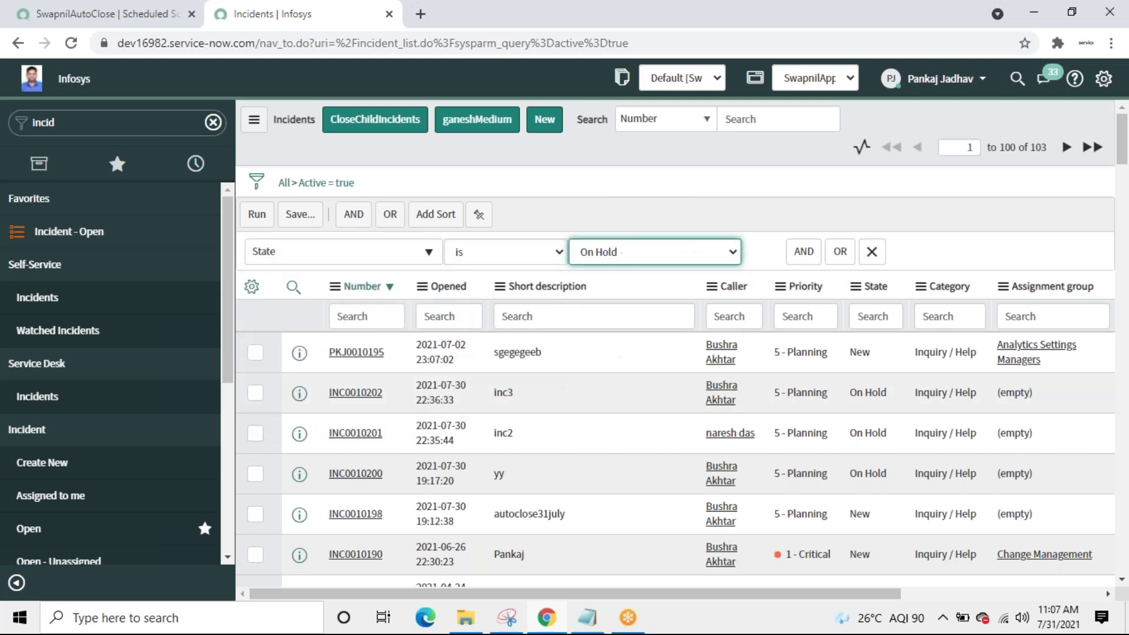
Step: Add an AND condition Created between Last week and Today, then run the filter
{"action": "left_click", "coordinate": [807, 256]}
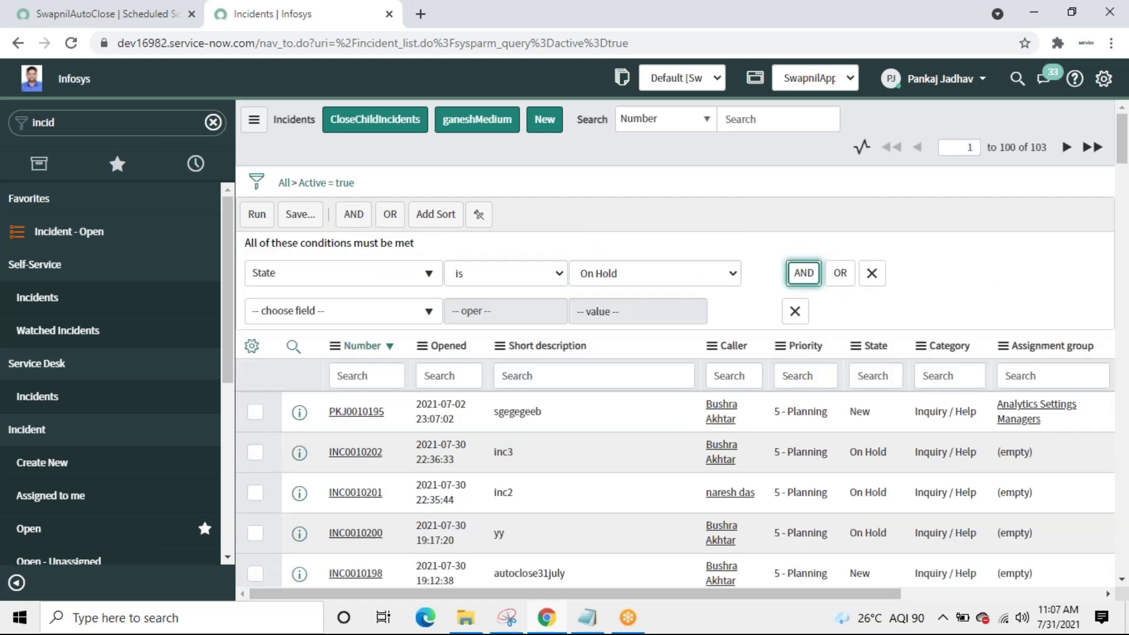
{"action": "left_click", "coordinate": [395, 317]}
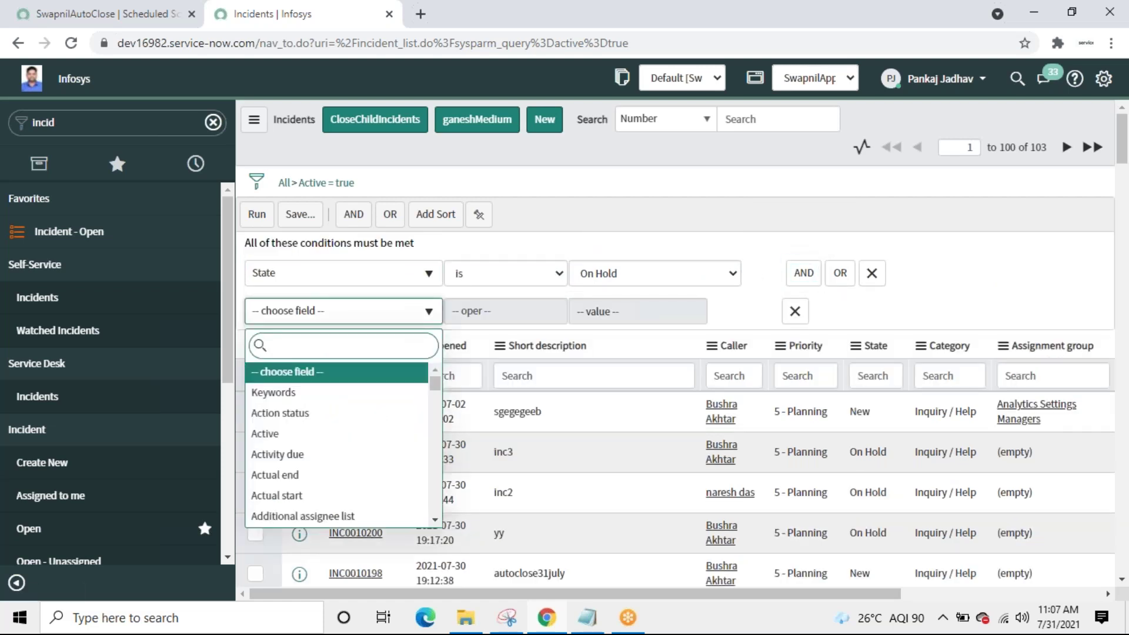
{"action": "type", "text": "crea"}
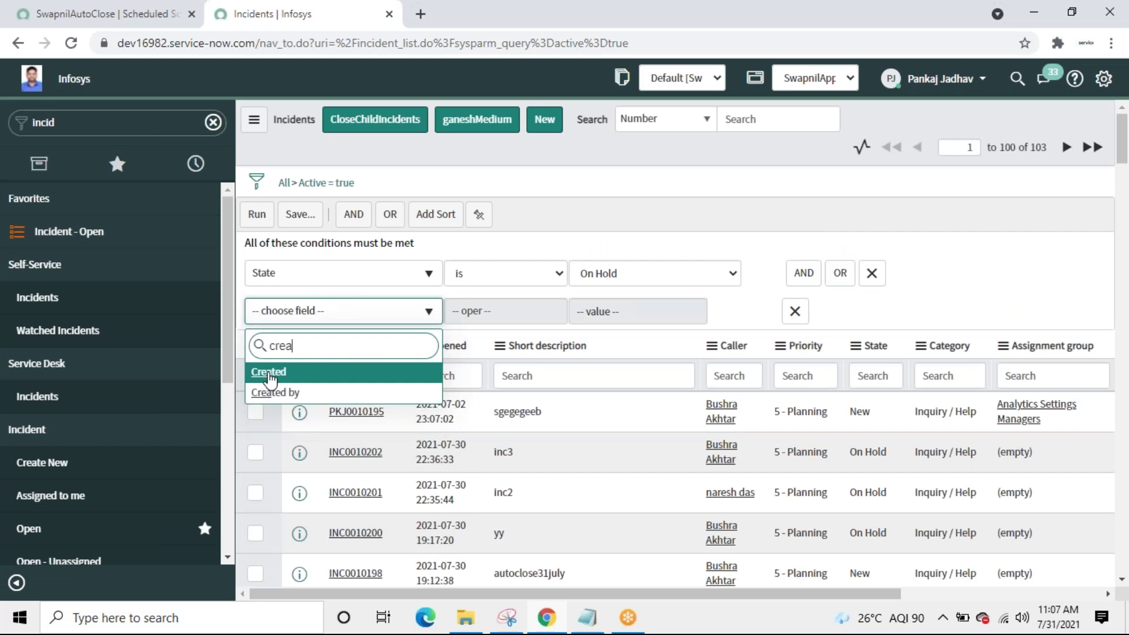
{"action": "left_click", "coordinate": [269, 373]}
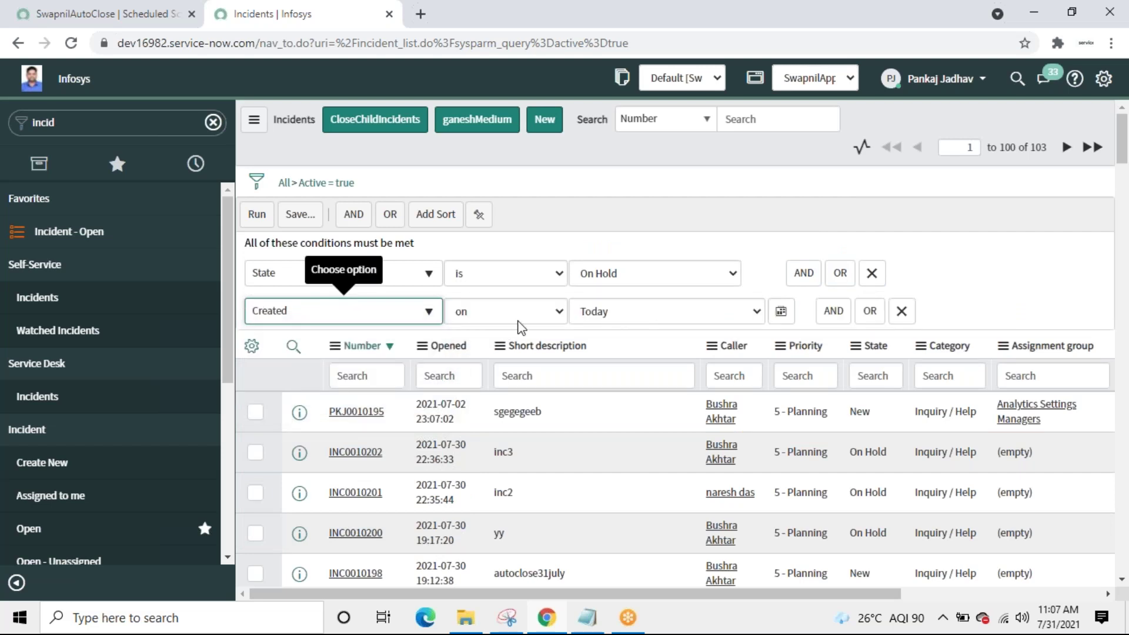
{"action": "left_click", "coordinate": [539, 321]}
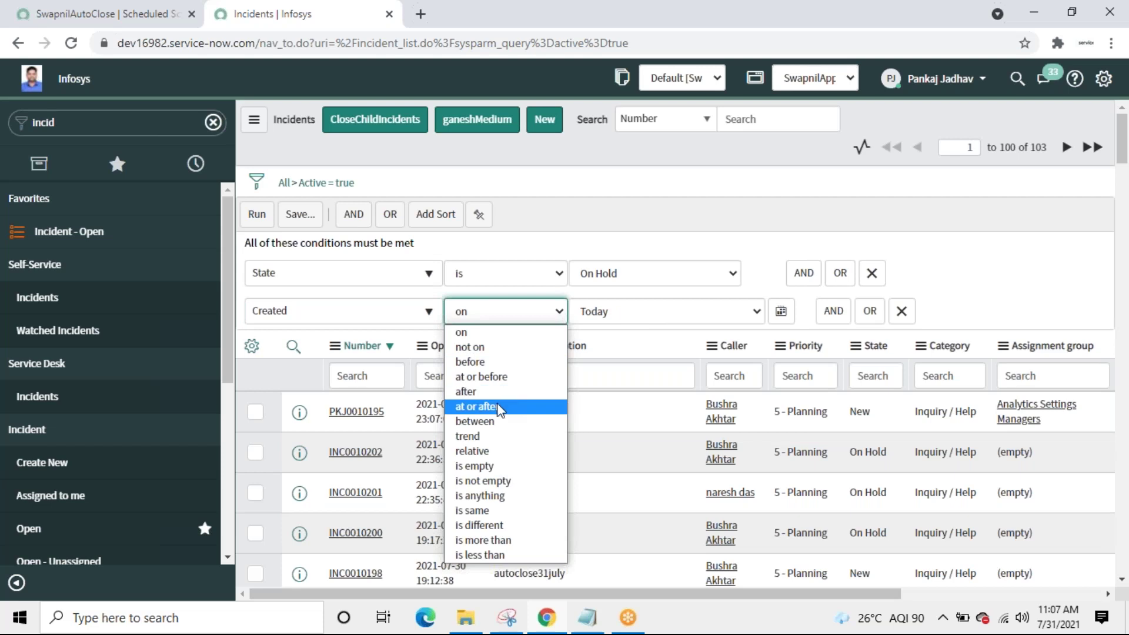
{"action": "left_click", "coordinate": [494, 422]}
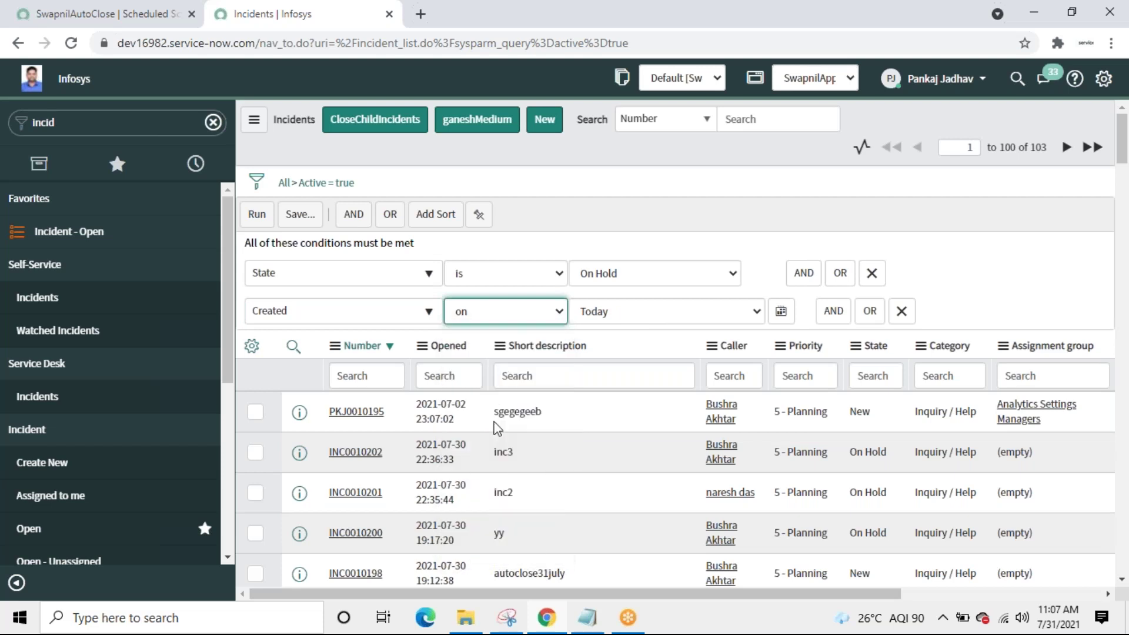
{"action": "left_click", "coordinate": [725, 318]}
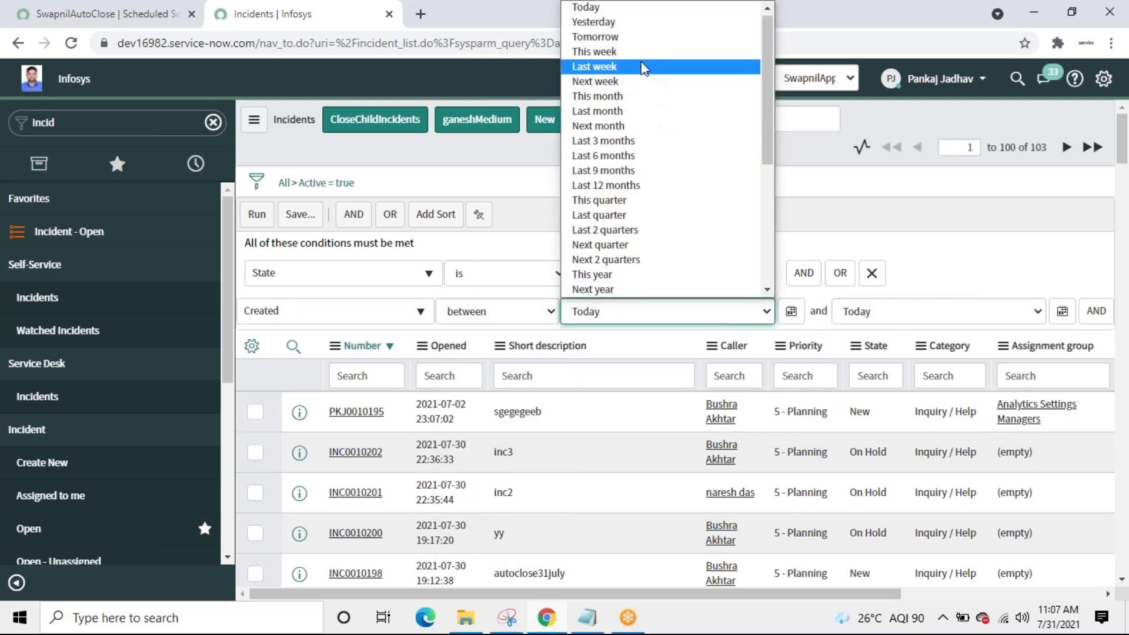
{"action": "left_click", "coordinate": [643, 67]}
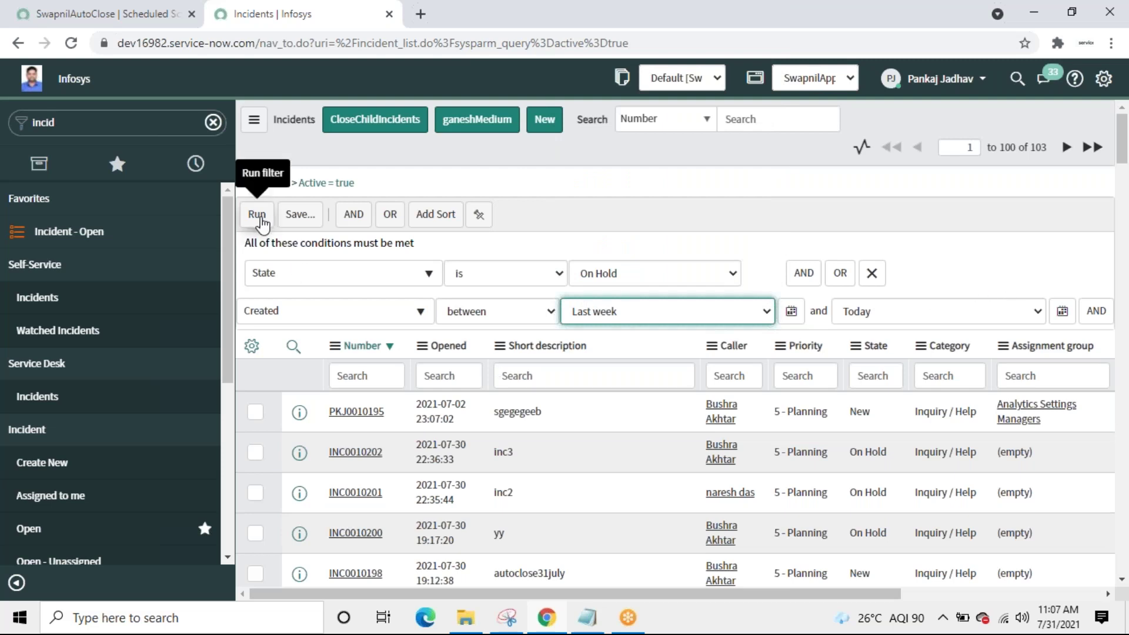
{"action": "left_click", "coordinate": [260, 215]}
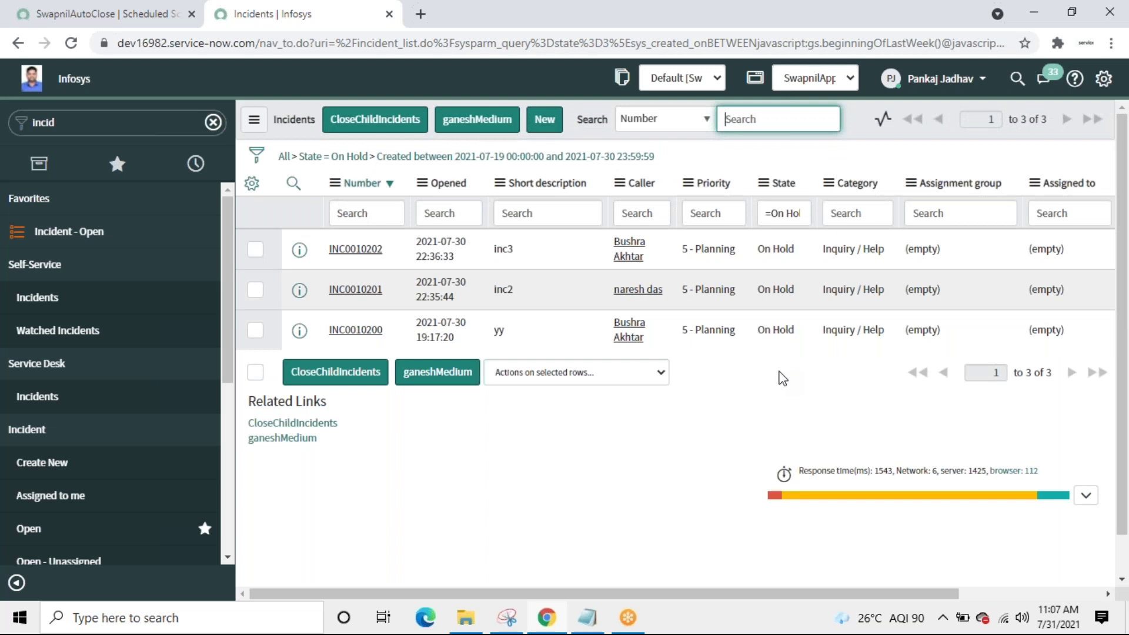
Step: Change the SwapnilAutoClose job's run time minutes to 02, making it 00:02:00
{"action": "left_click", "coordinate": [86, 17]}
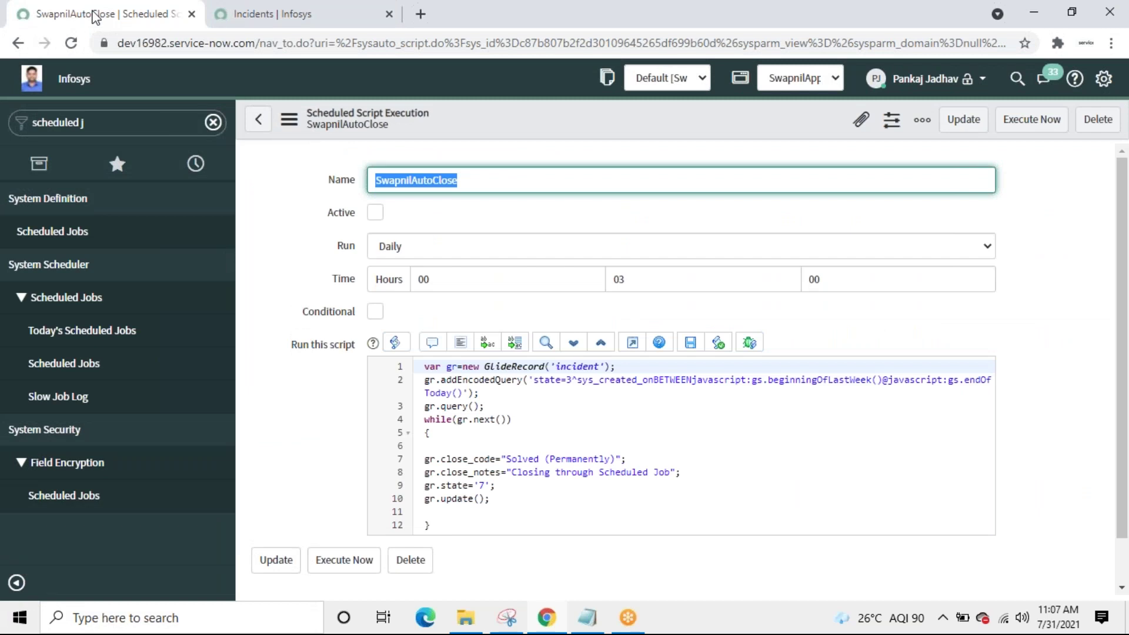
{"action": "left_click", "coordinate": [248, 18]}
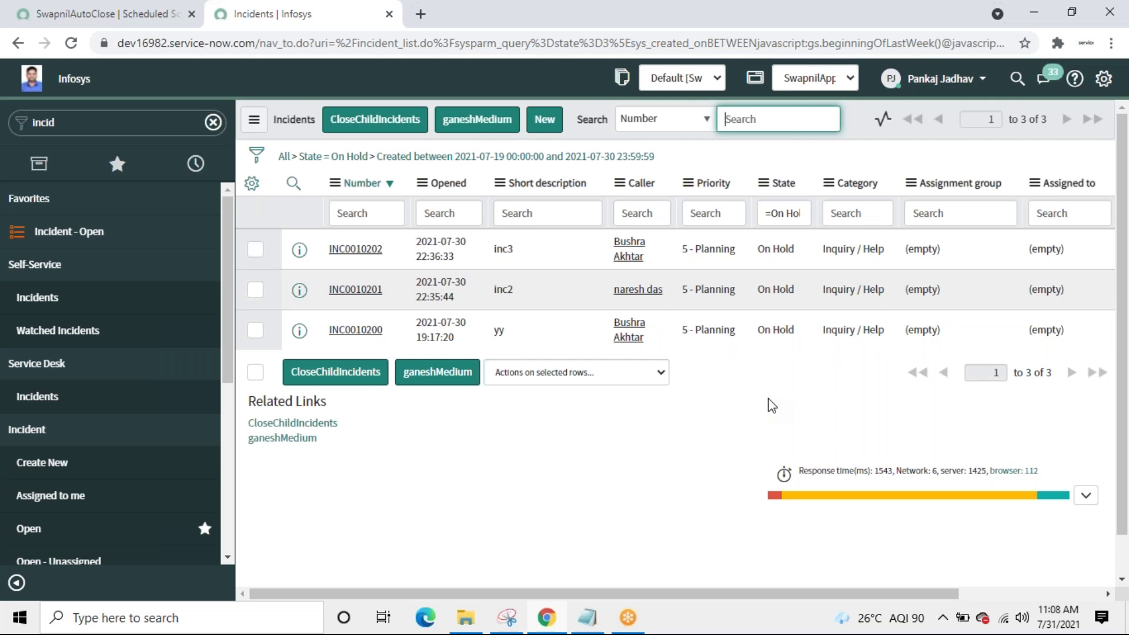
{"action": "left_click", "coordinate": [117, 17]}
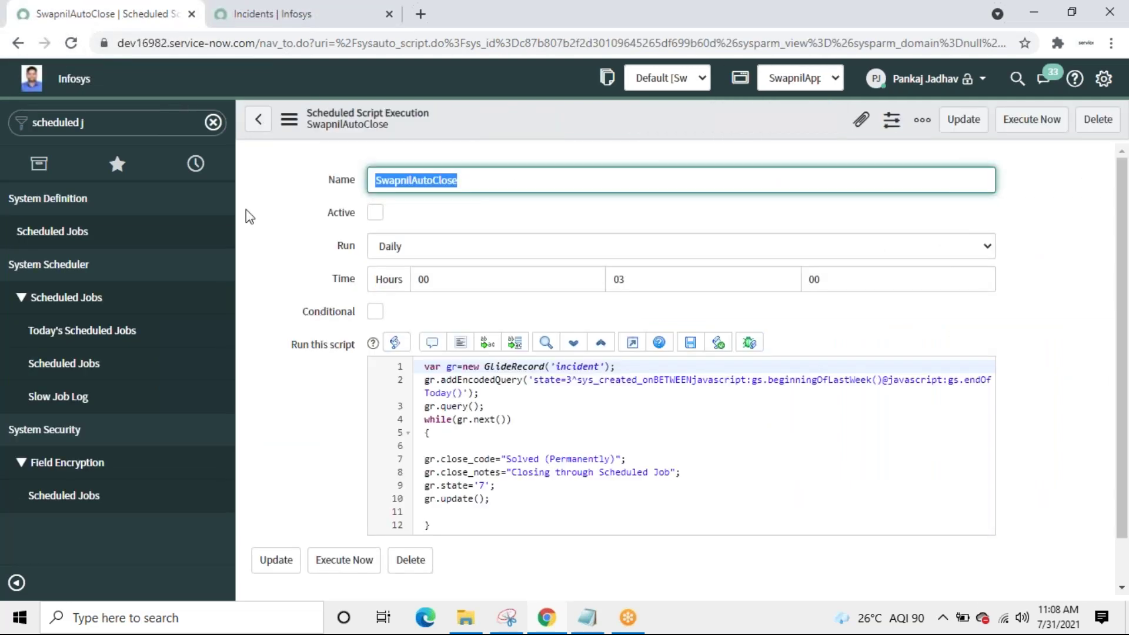
{"action": "left_click", "coordinate": [662, 284]}
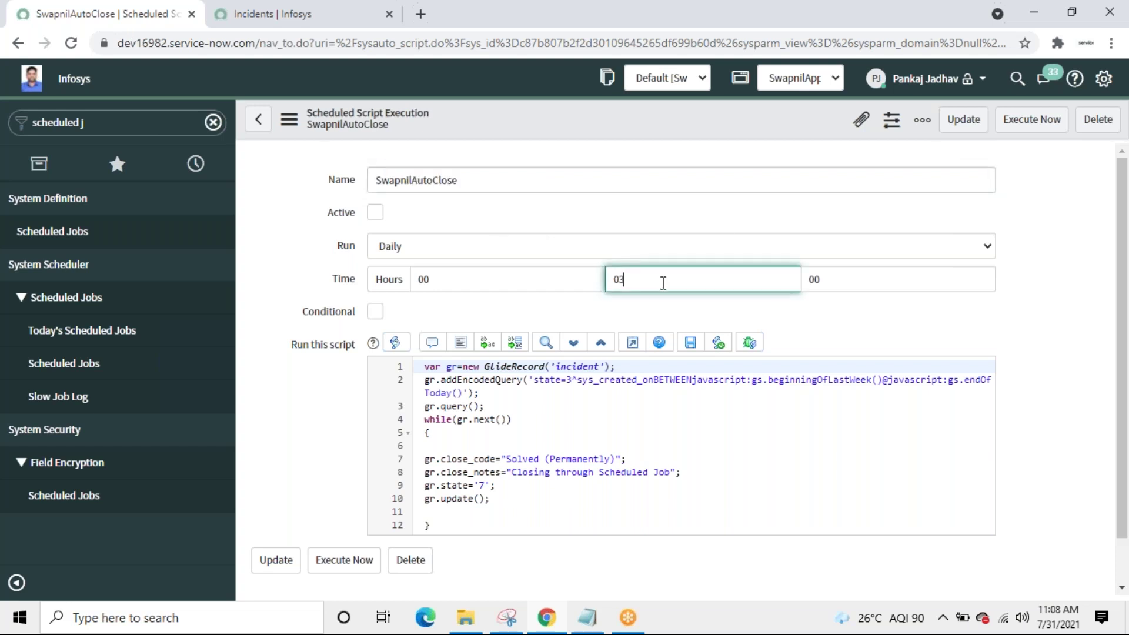
{"action": "key", "text": "BackSpace"}
{"action": "type", "text": "2"}
Step: Mark the scheduled job Active and save it from the form header menu
{"action": "right_click", "coordinate": [553, 114]}
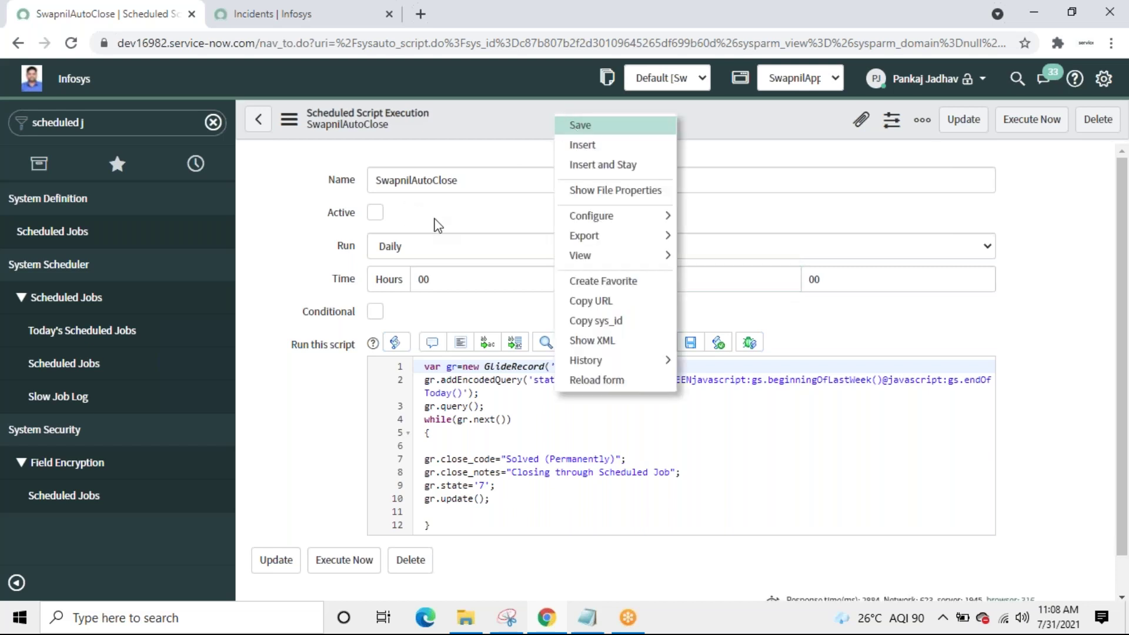
{"action": "left_click", "coordinate": [376, 220]}
{"action": "left_click", "coordinate": [375, 213]}
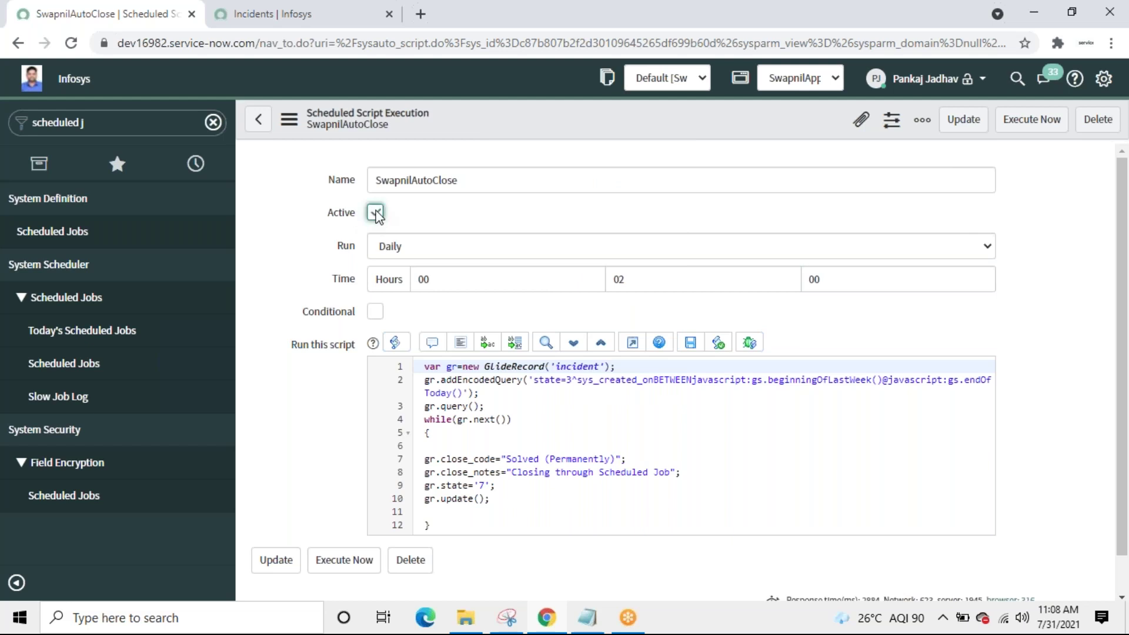
{"action": "right_click", "coordinate": [574, 124]}
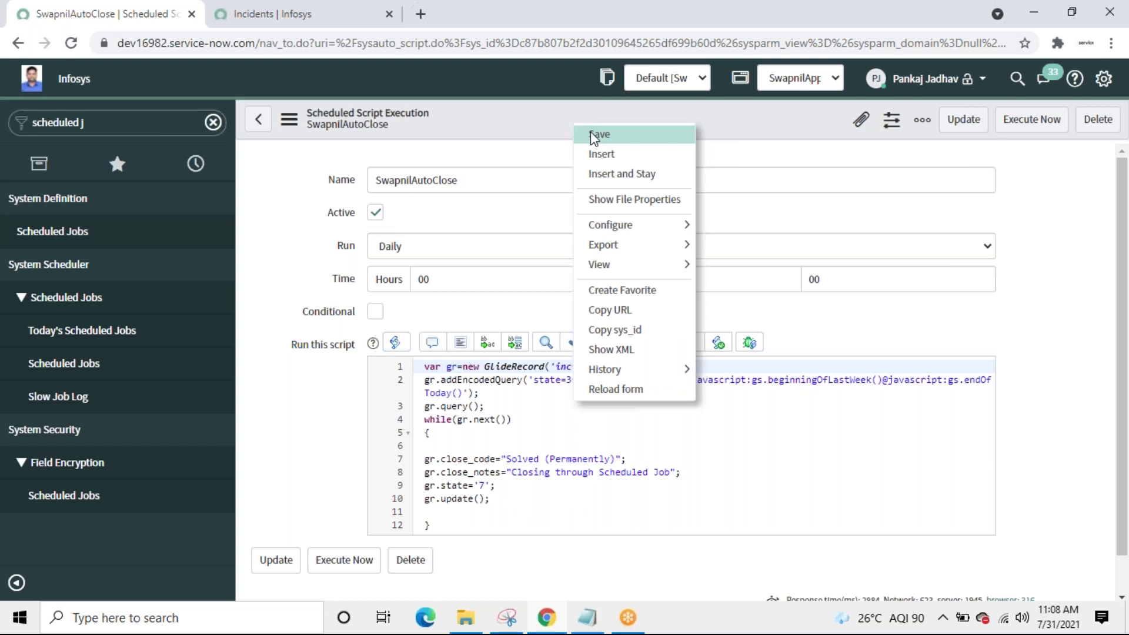
{"action": "left_click", "coordinate": [594, 135]}
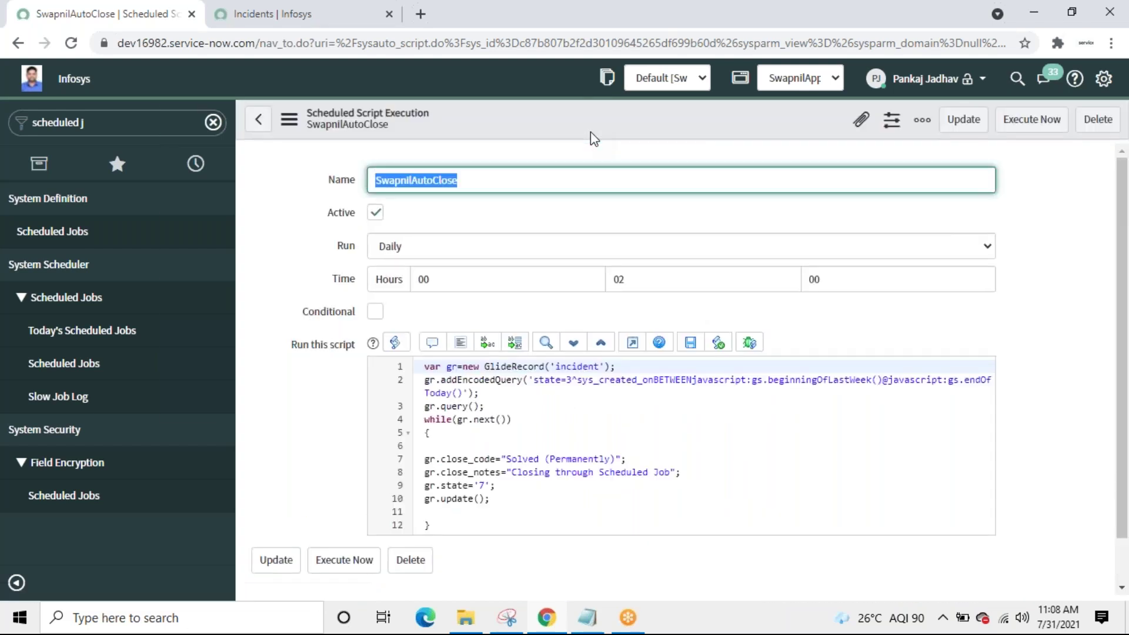
{"action": "left_click", "coordinate": [273, 17]}
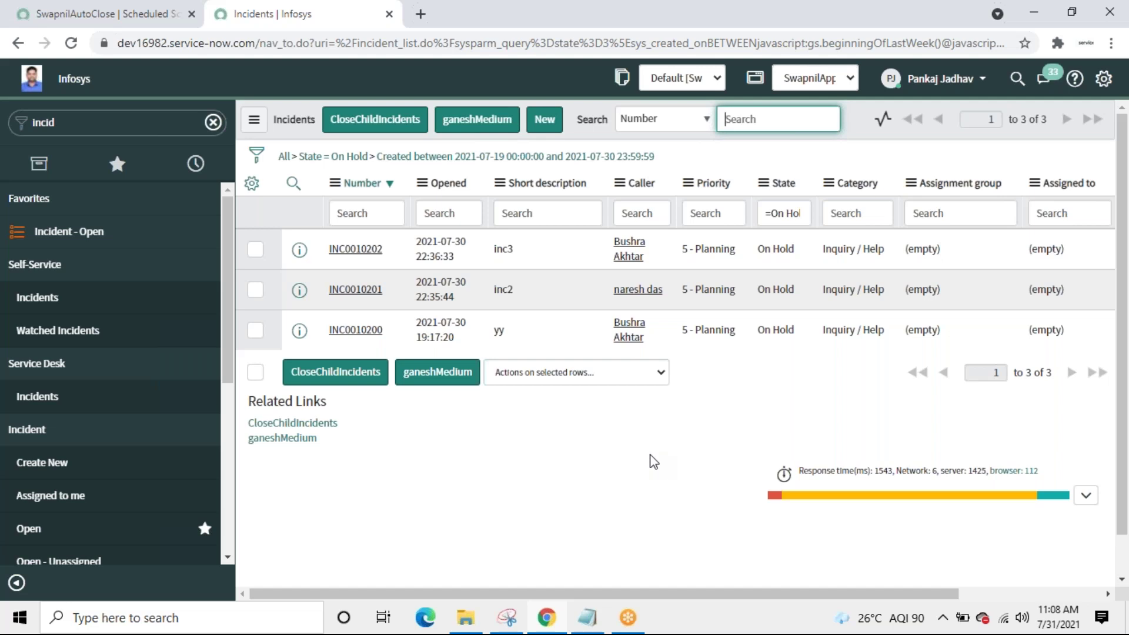
Step: Refresh the incident list to confirm INC0010200, INC0010201 and INC0010202 are still On Hold
{"action": "right_click", "coordinate": [863, 129]}
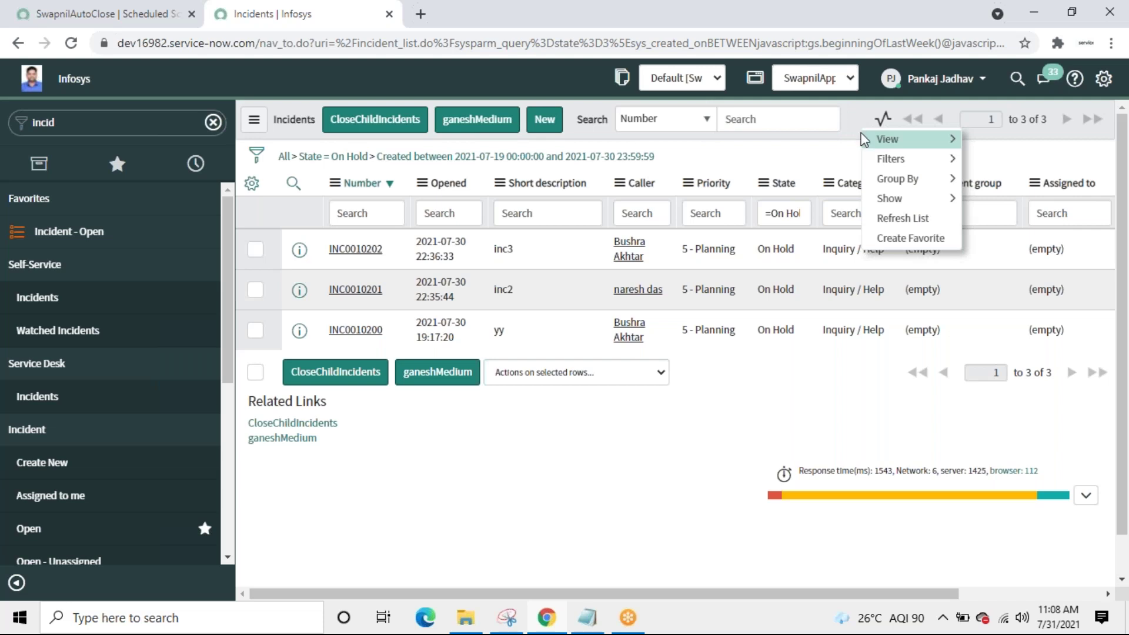
{"action": "left_click", "coordinate": [879, 220]}
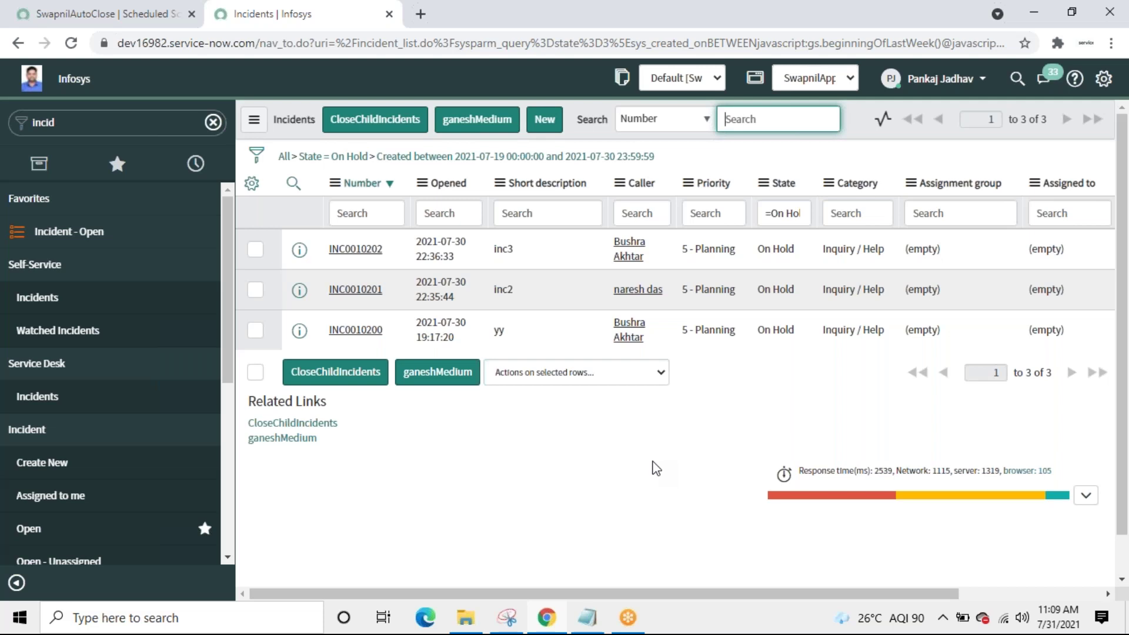
{"action": "left_click", "coordinate": [108, 18]}
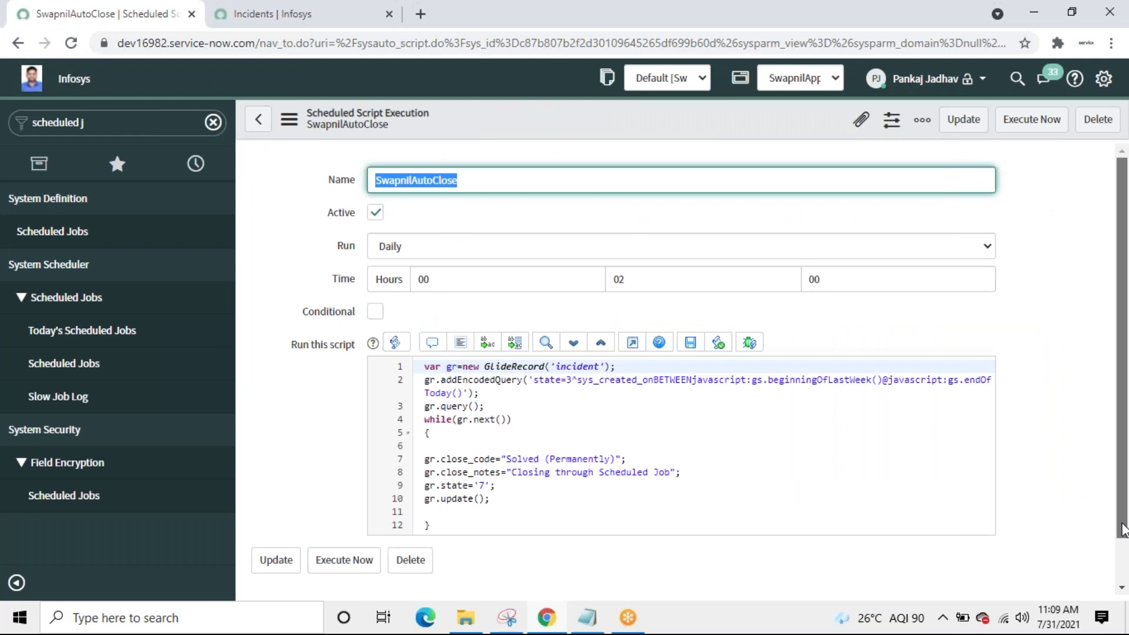
{"action": "scroll", "coordinate": [757, 410], "scroll_direction": "down", "scroll_amount": 1}
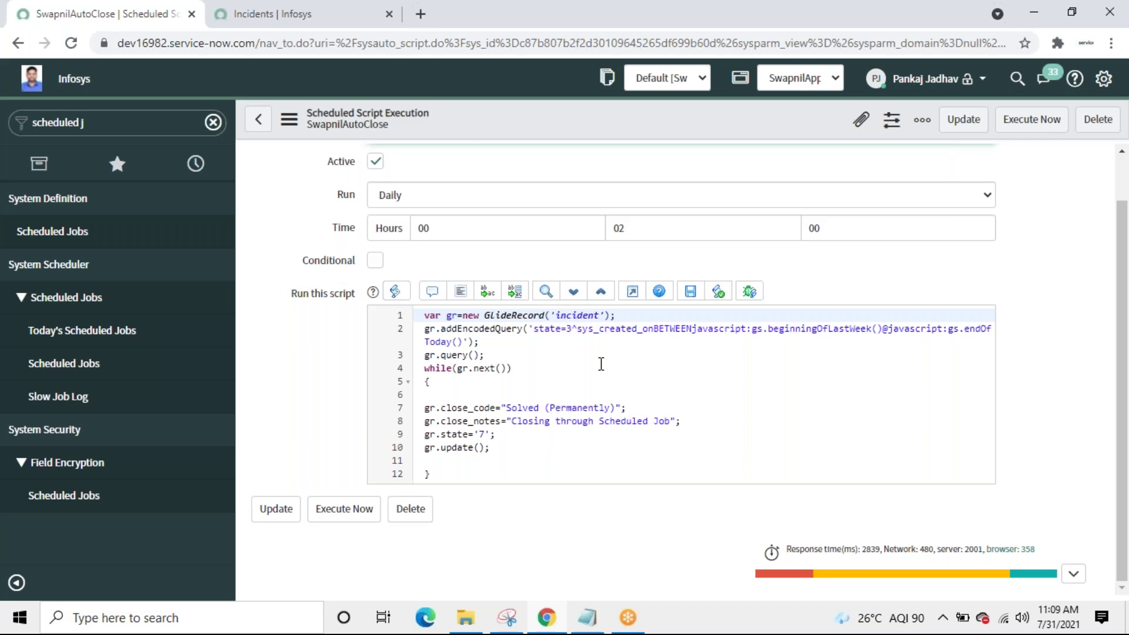
{"action": "double_click", "coordinate": [577, 315]}
{"action": "left_click", "coordinate": [586, 332]}
{"action": "left_click_drag", "start_coordinate": [578, 330], "coordinate": [653, 331]}
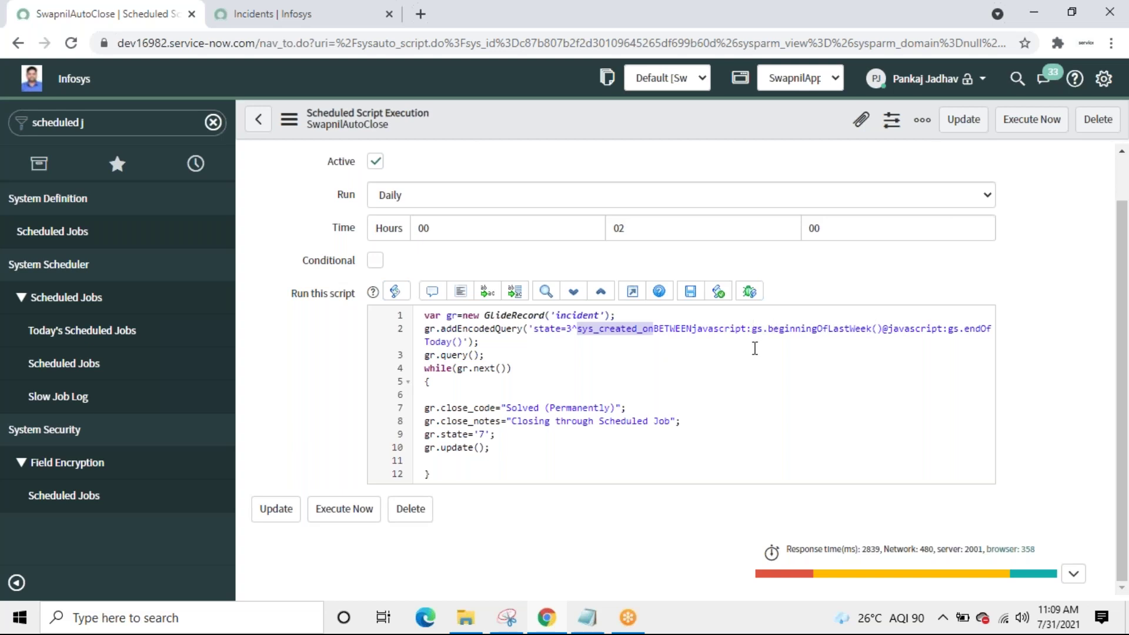
{"action": "double_click", "coordinate": [758, 329]}
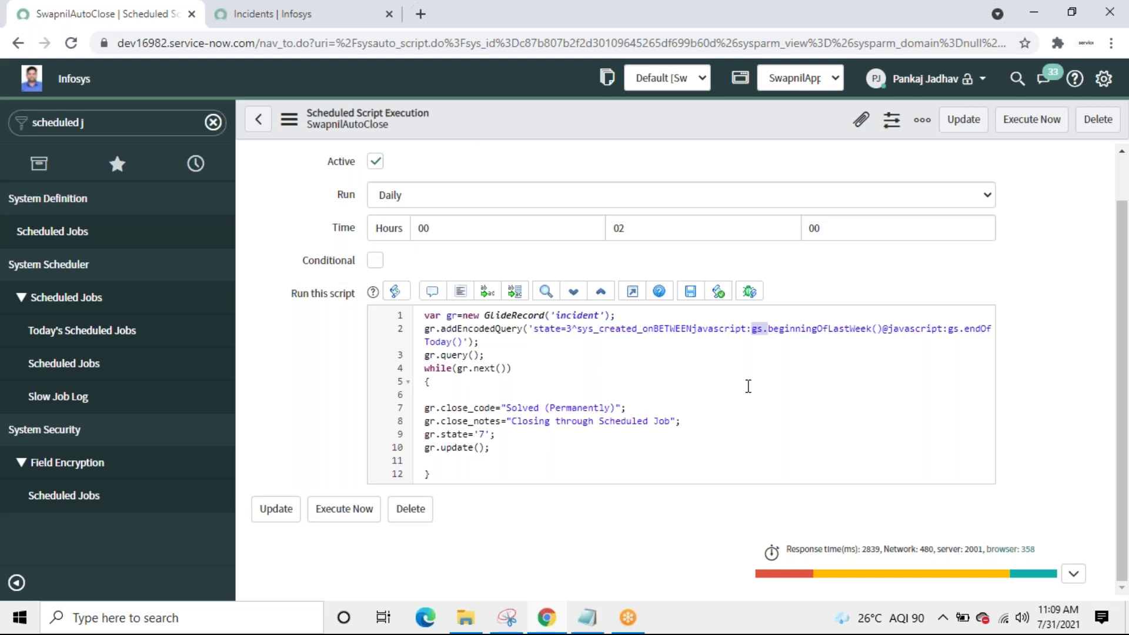
{"action": "left_click", "coordinate": [290, 19]}
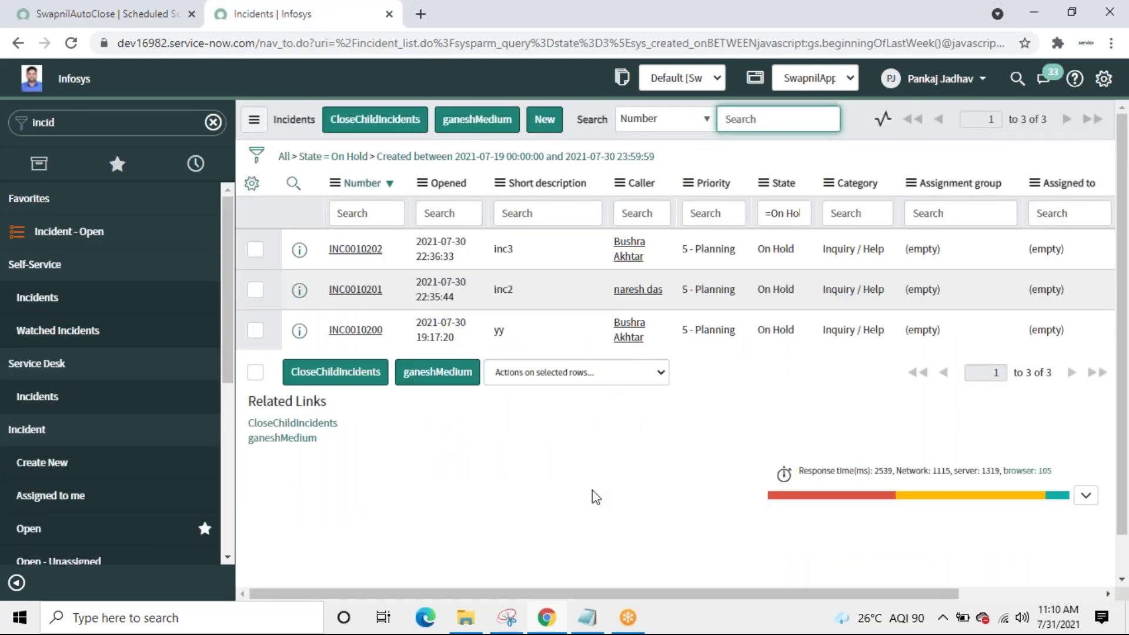
{"action": "right_click", "coordinate": [861, 129]}
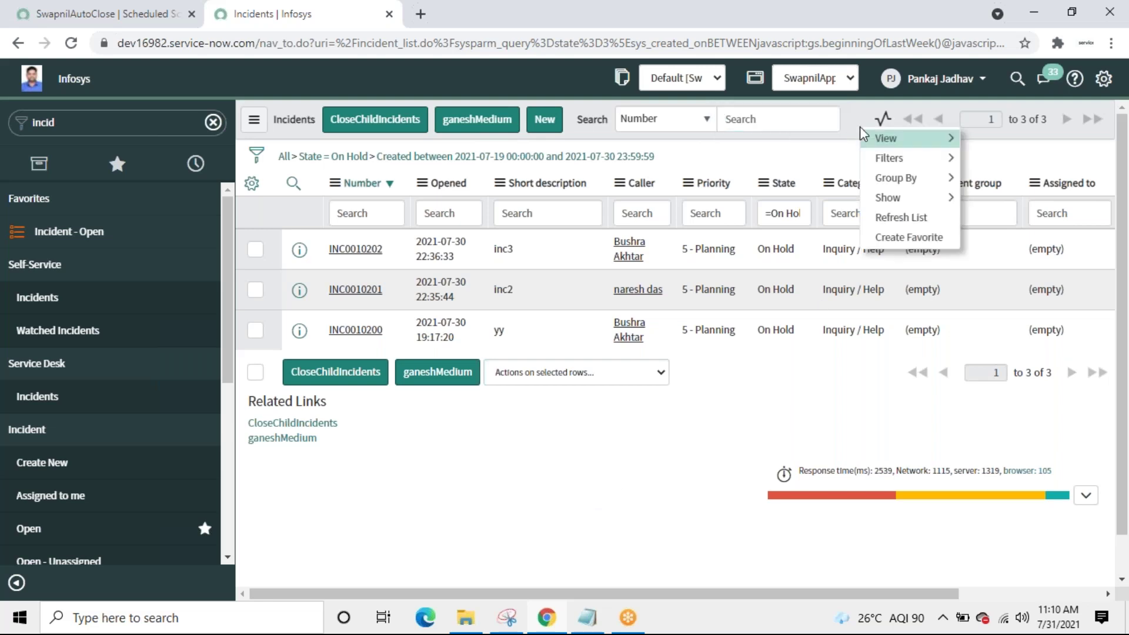
{"action": "left_click", "coordinate": [895, 220]}
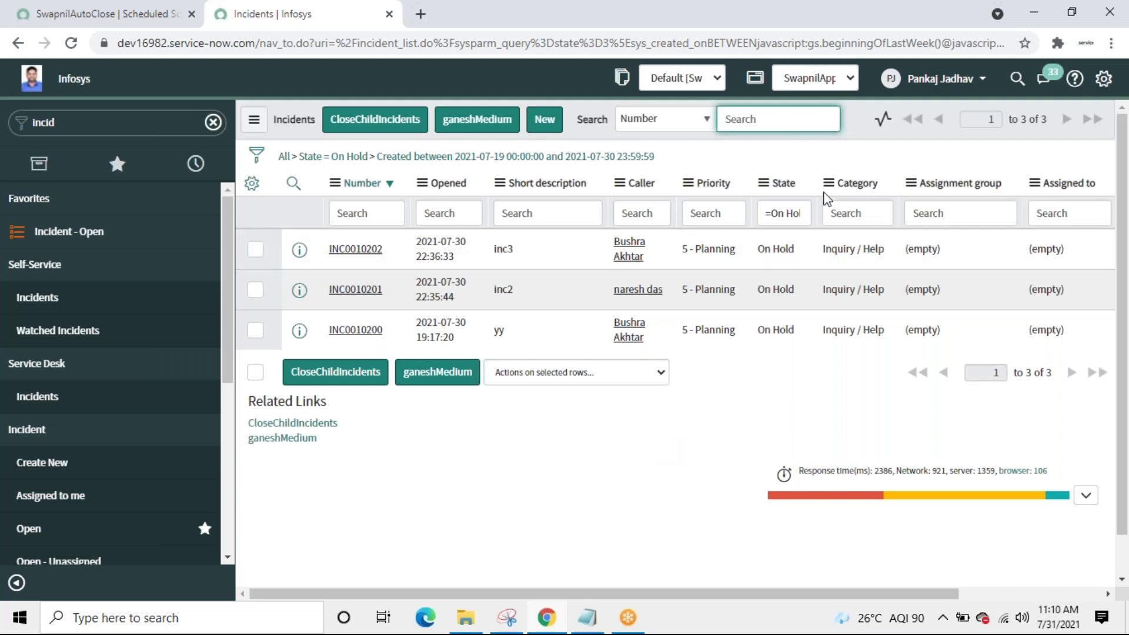
{"action": "right_click", "coordinate": [859, 129]}
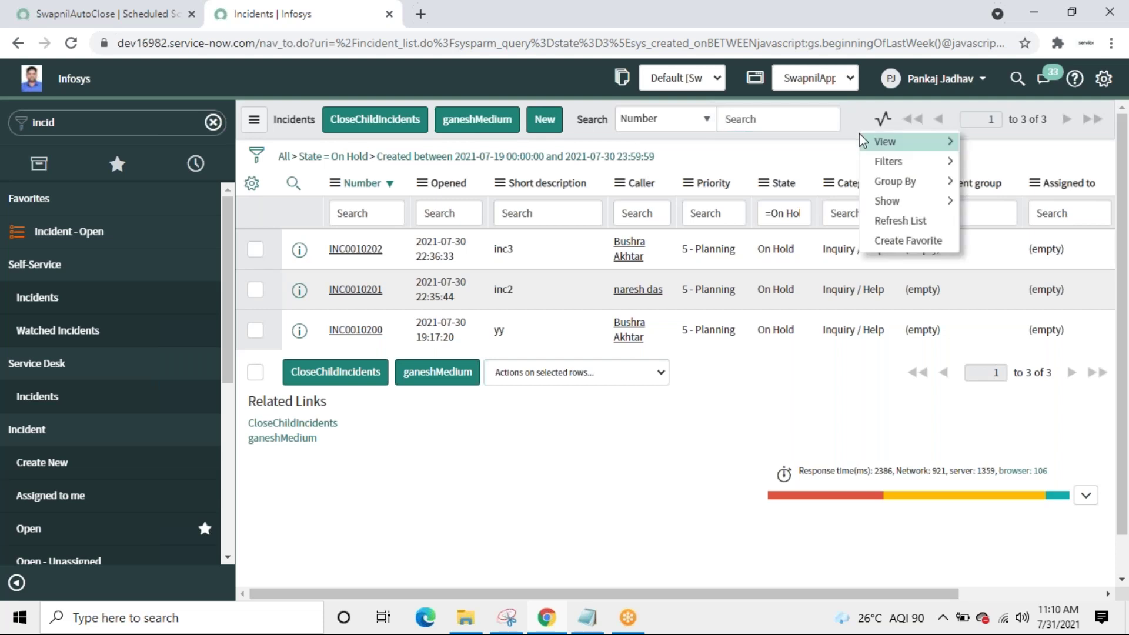
{"action": "left_click", "coordinate": [876, 221]}
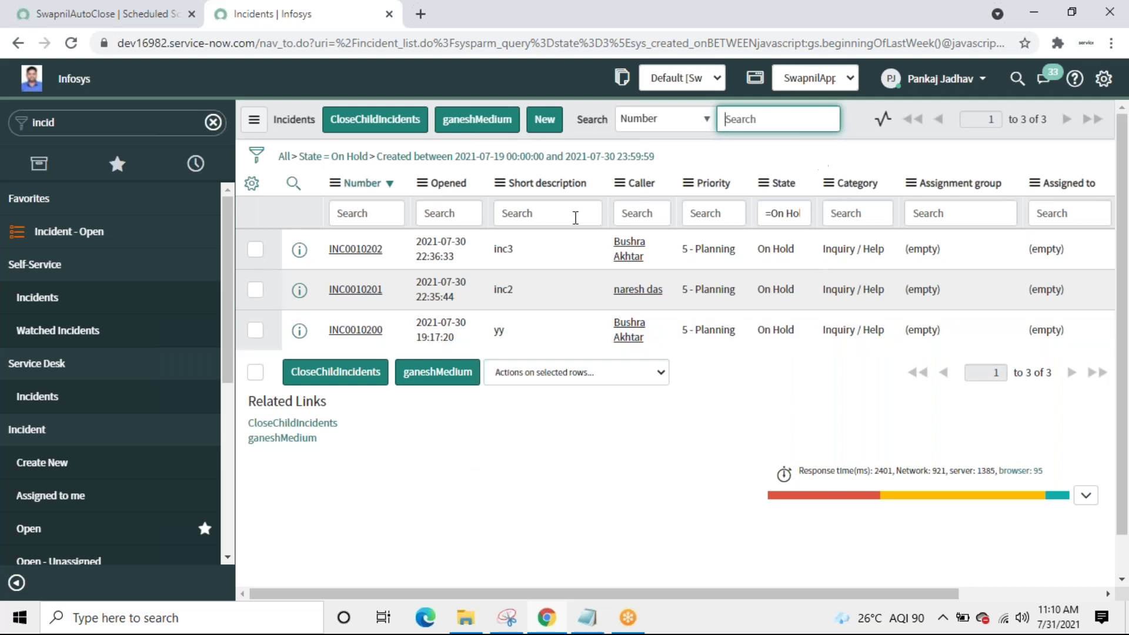
{"action": "left_click", "coordinate": [98, 19]}
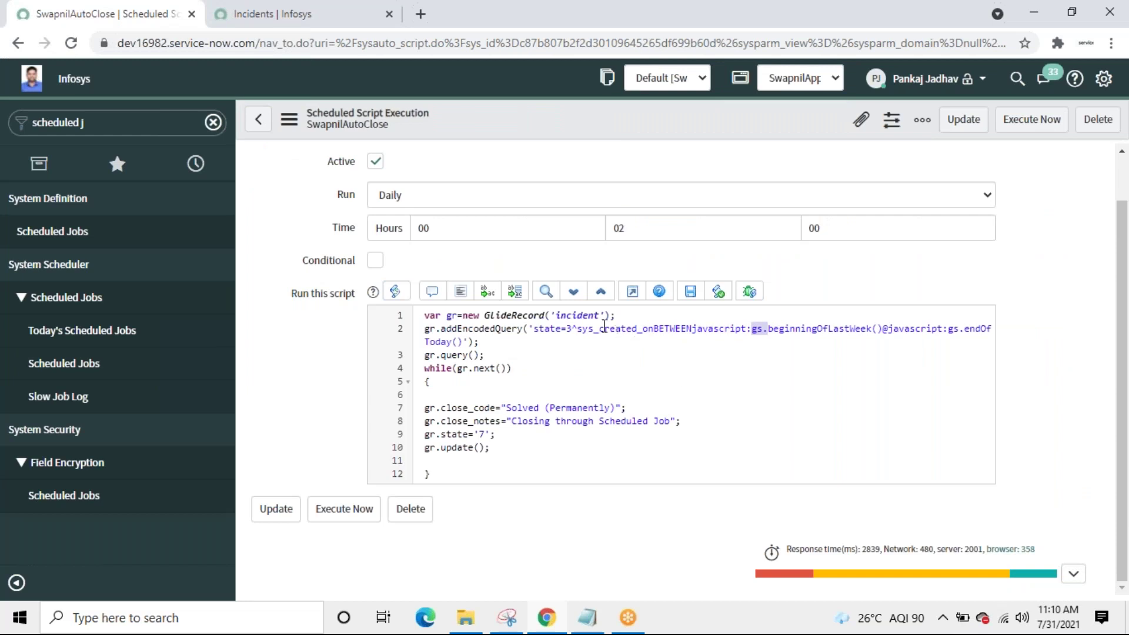
Step: Walk through the script's state=3 query, gr.query() call and while loop, then open the Run choices
{"action": "left_click", "coordinate": [573, 329]}
{"action": "left_click", "coordinate": [569, 329]}
{"action": "left_click_drag", "start_coordinate": [567, 330], "coordinate": [577, 328]}
{"action": "left_click", "coordinate": [620, 368]}
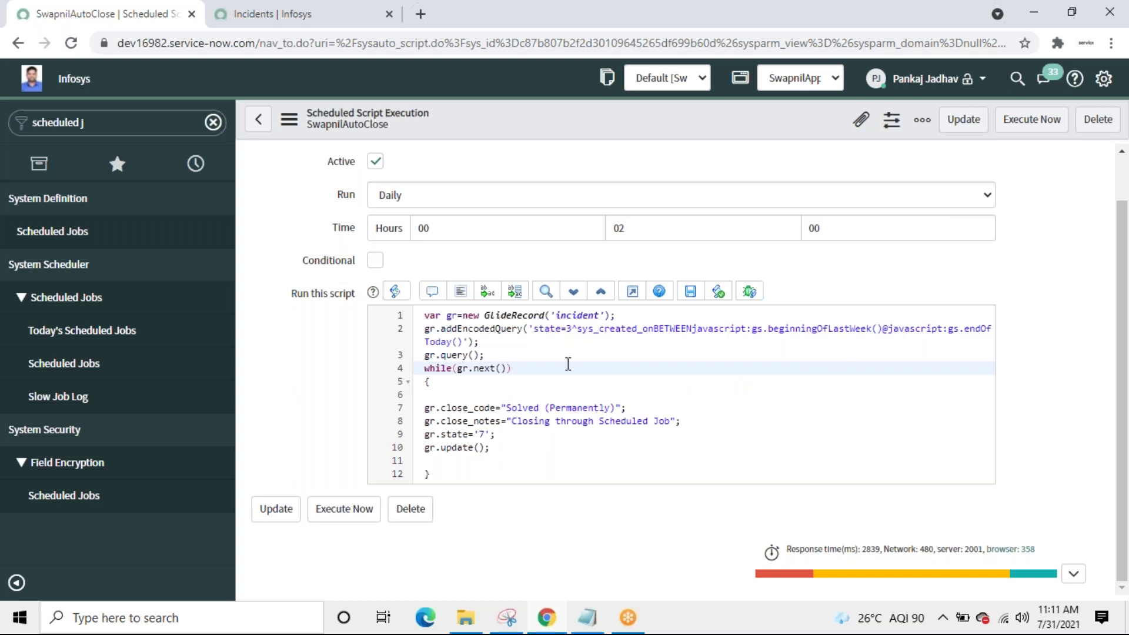
{"action": "triple_click", "coordinate": [454, 356]}
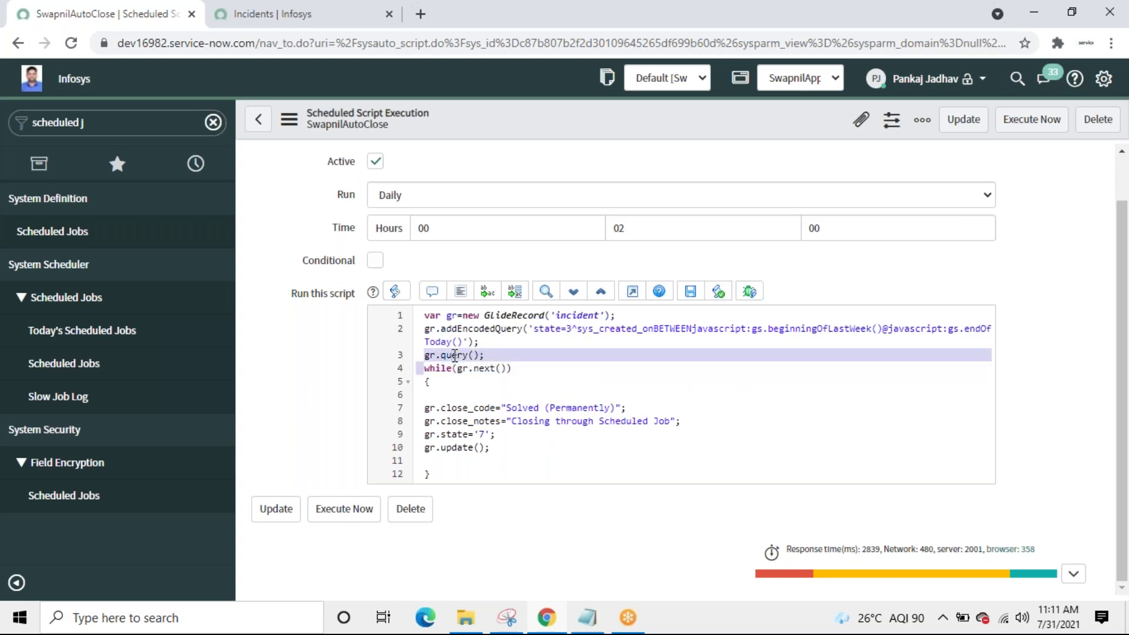
{"action": "left_click", "coordinate": [497, 389]}
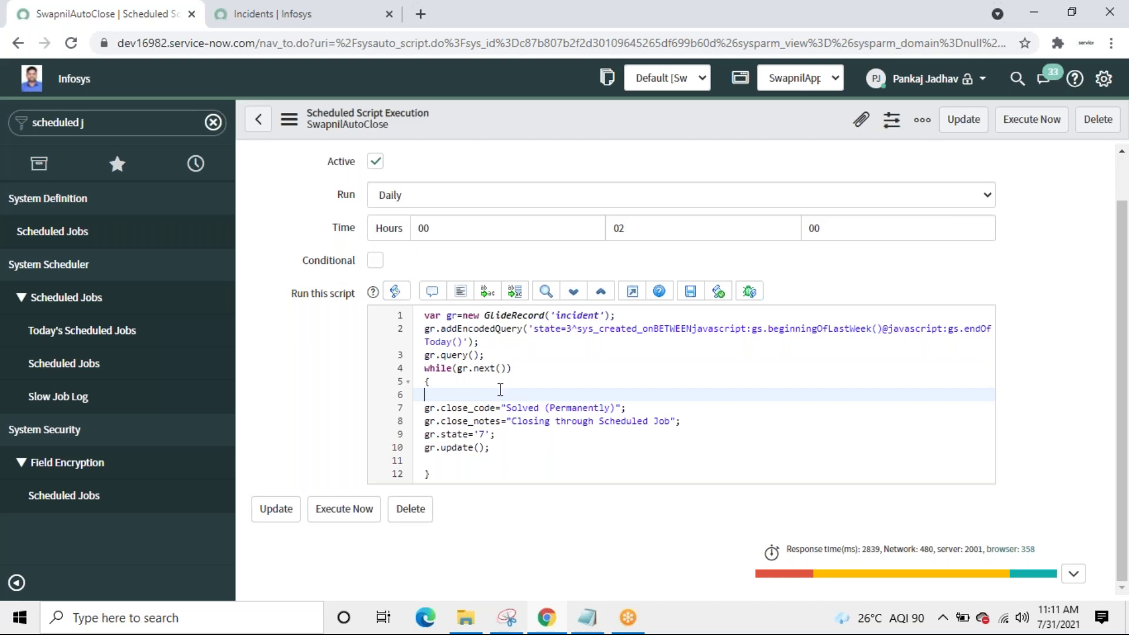
{"action": "left_click", "coordinate": [465, 472]}
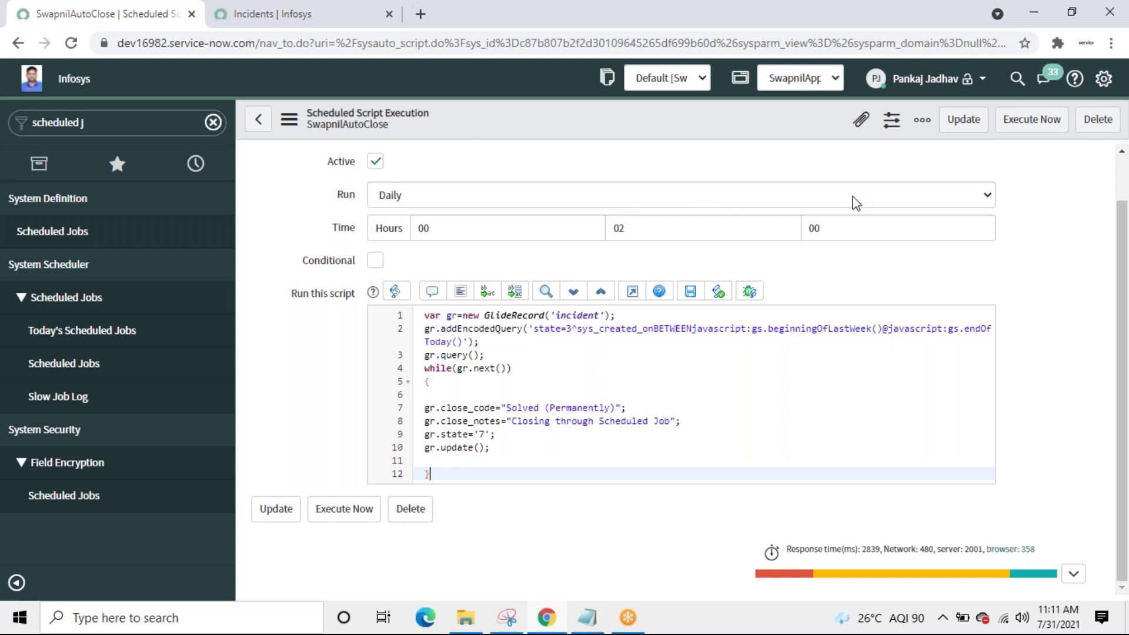
{"action": "left_click", "coordinate": [963, 197]}
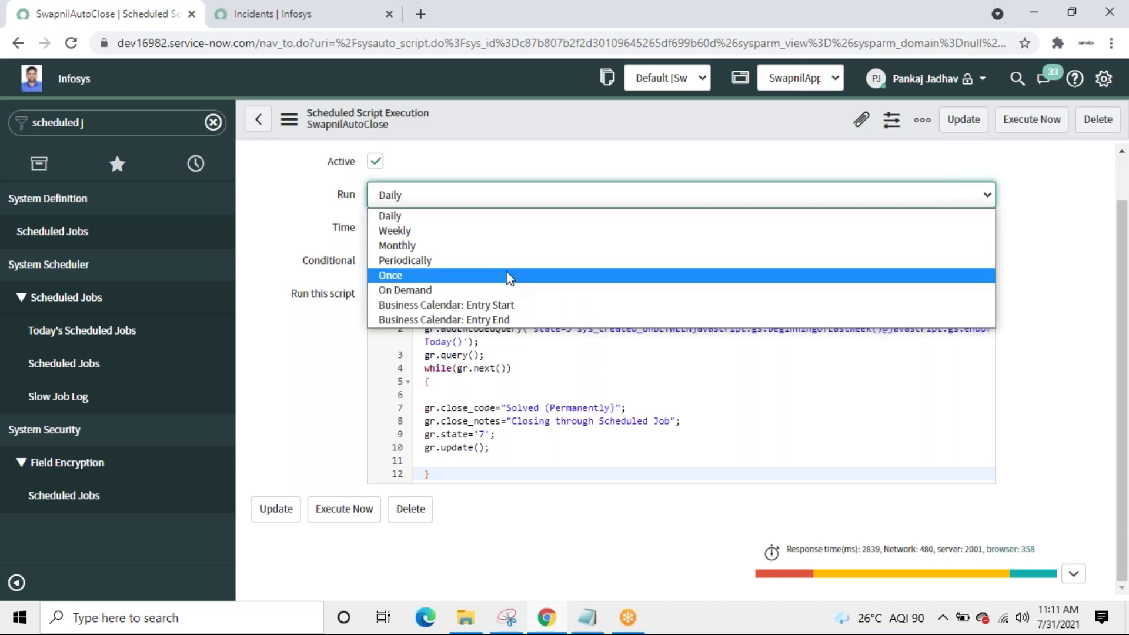
Step: Set SwapnilAutoClose to run Periodically, repeating every 00:02:00, and save the job
{"action": "left_click", "coordinate": [491, 262]}
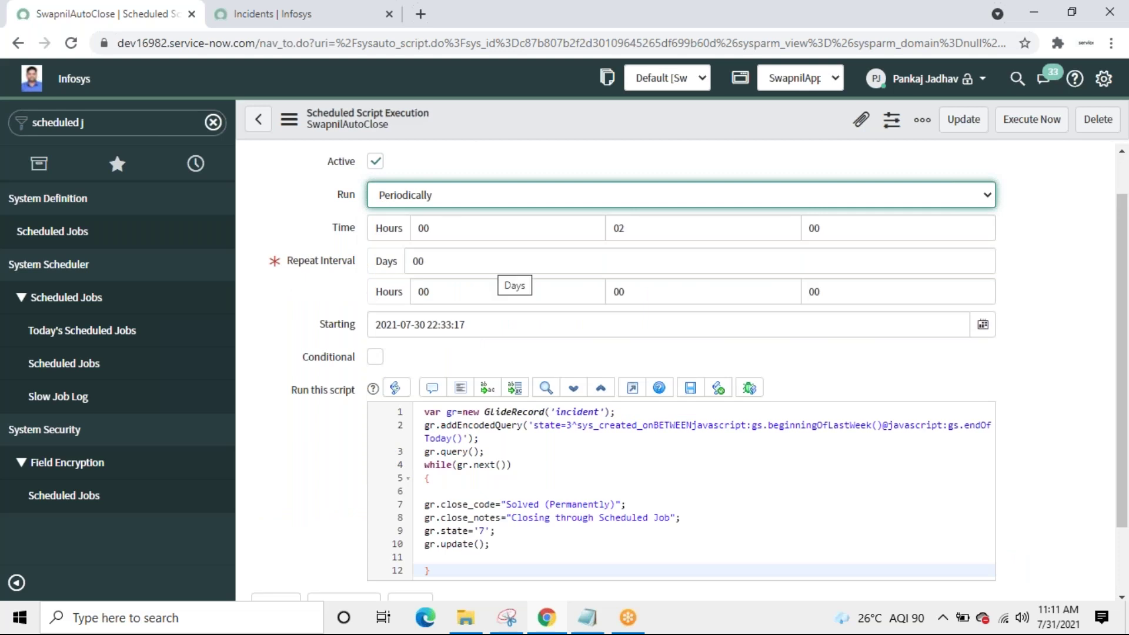
{"action": "double_click", "coordinate": [661, 231]}
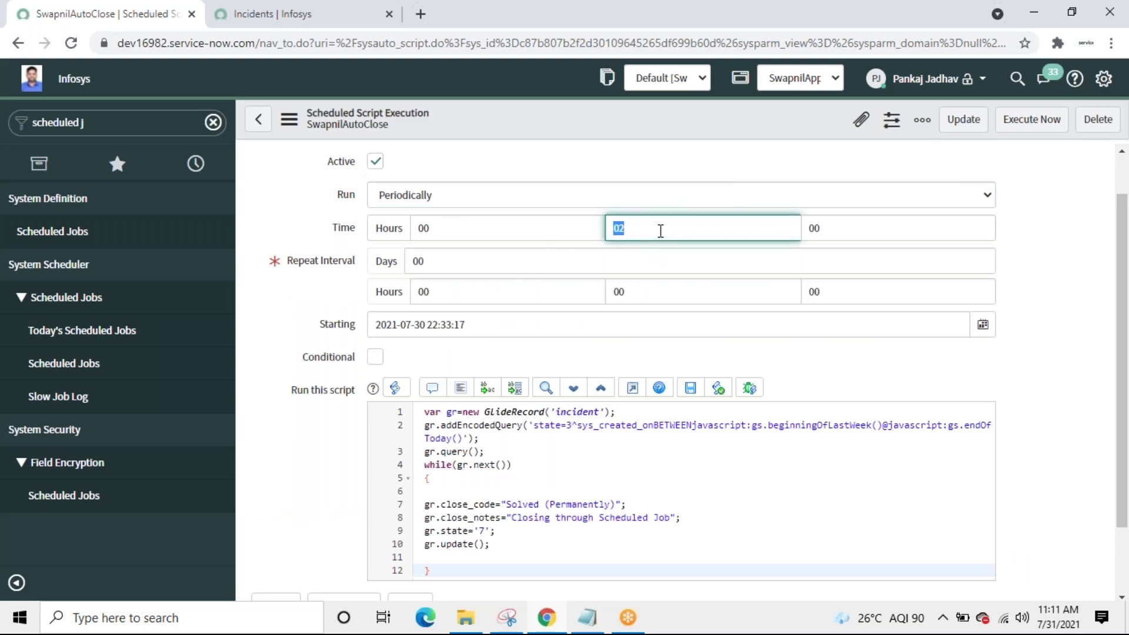
{"action": "key", "text": "BackSpace"}
{"action": "double_click", "coordinate": [680, 297]}
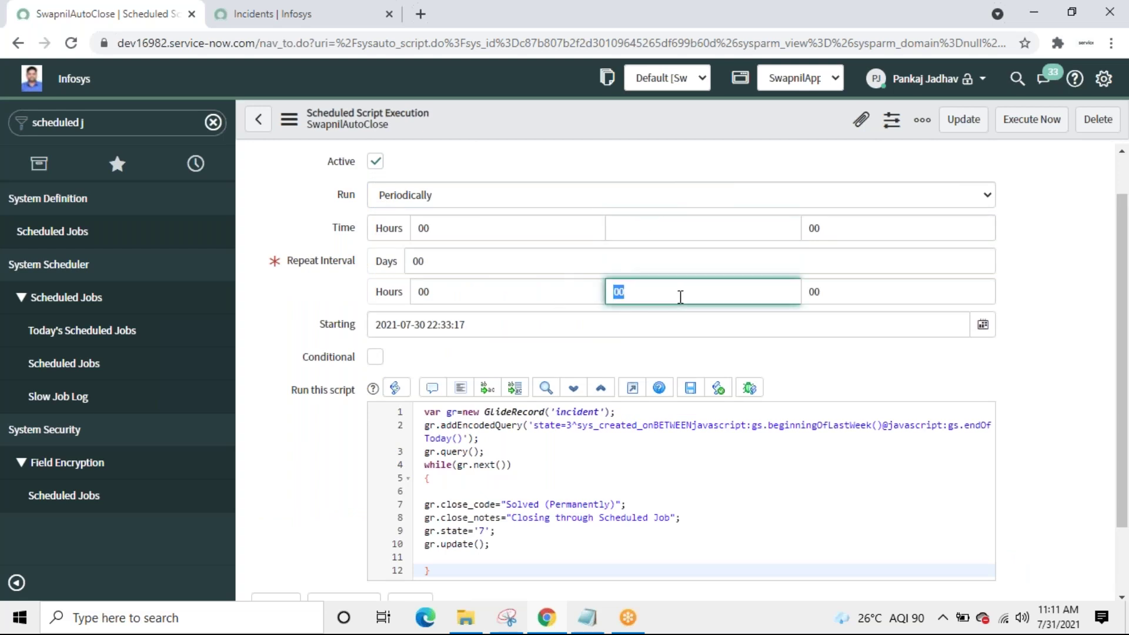
{"action": "type", "text": "02"}
{"action": "right_click", "coordinate": [649, 109]}
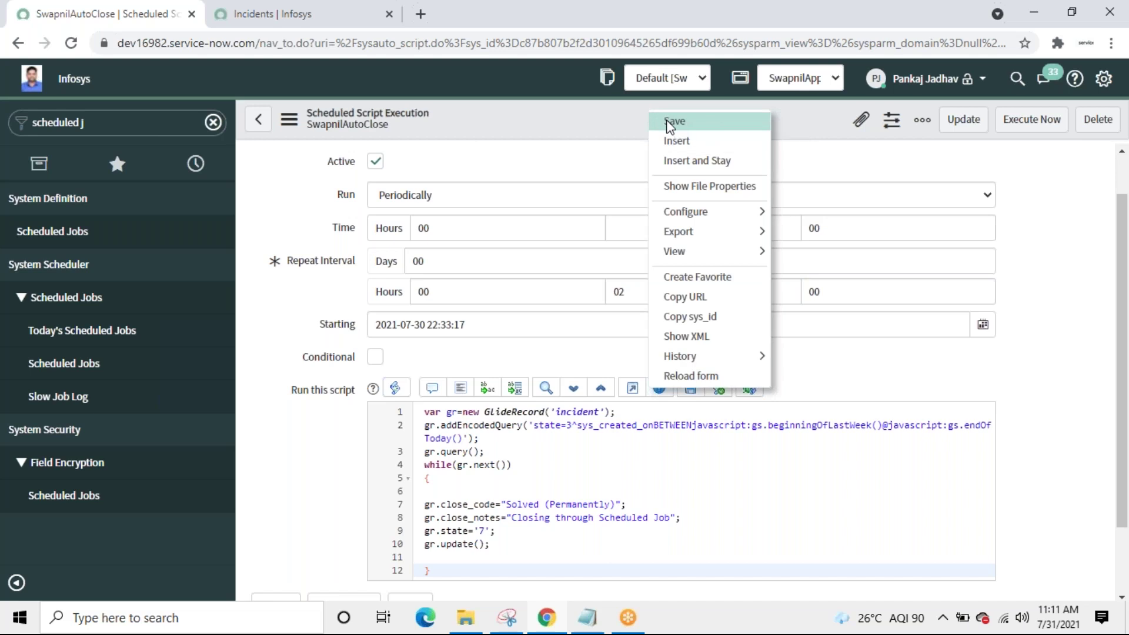
{"action": "left_click", "coordinate": [670, 122]}
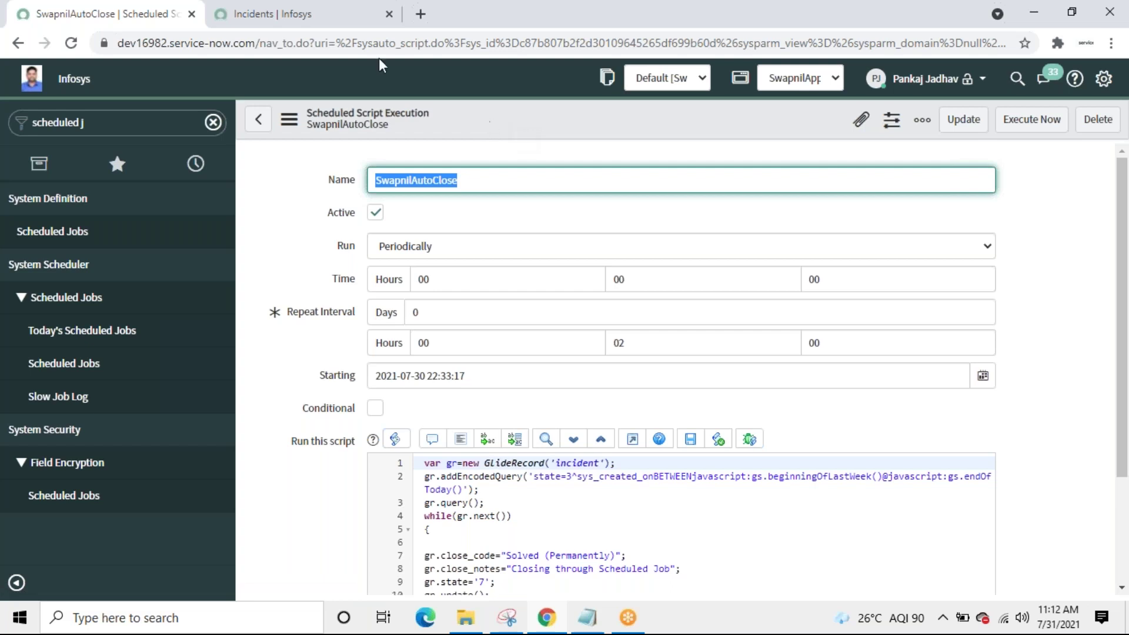
Step: Bring the Incidents | Infosys list with the three On Hold incidents back to the front
{"action": "left_click", "coordinate": [284, 15]}
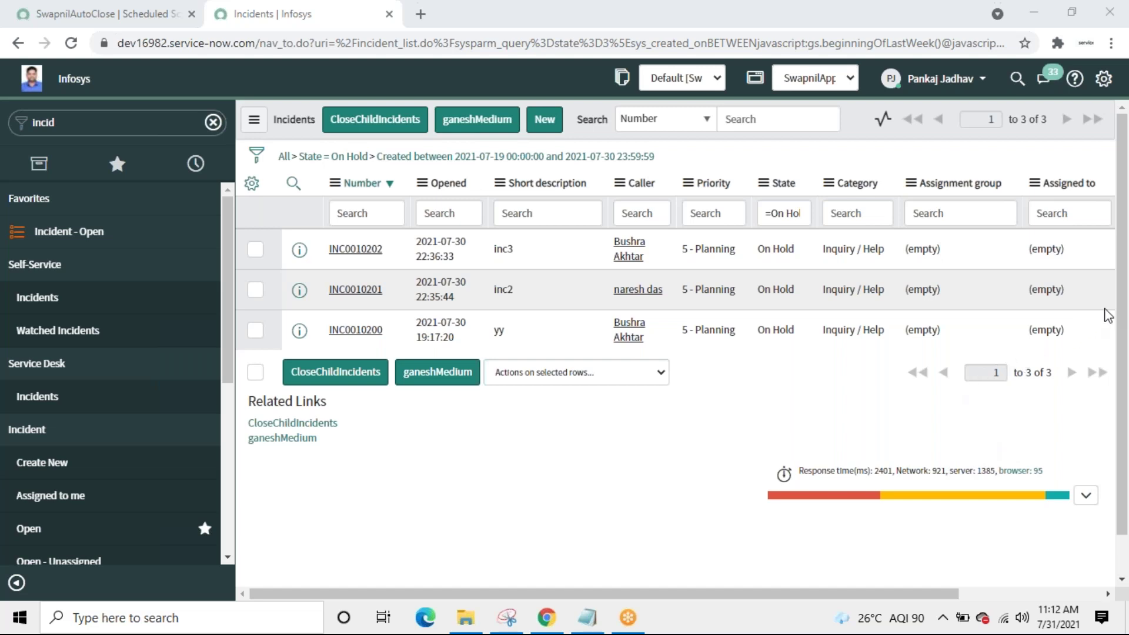
{"action": "left_click", "coordinate": [609, 466]}
Step: Refresh the On Hold list, then remove filters to show all 134 incidents
{"action": "right_click", "coordinate": [862, 131]}
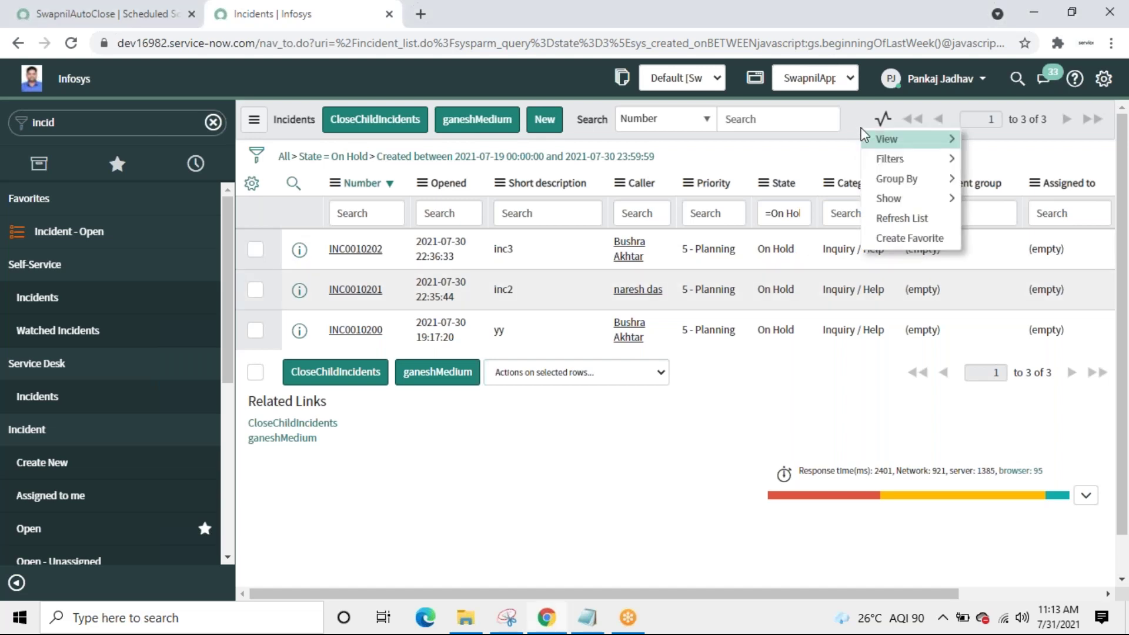
{"action": "left_click", "coordinate": [877, 221]}
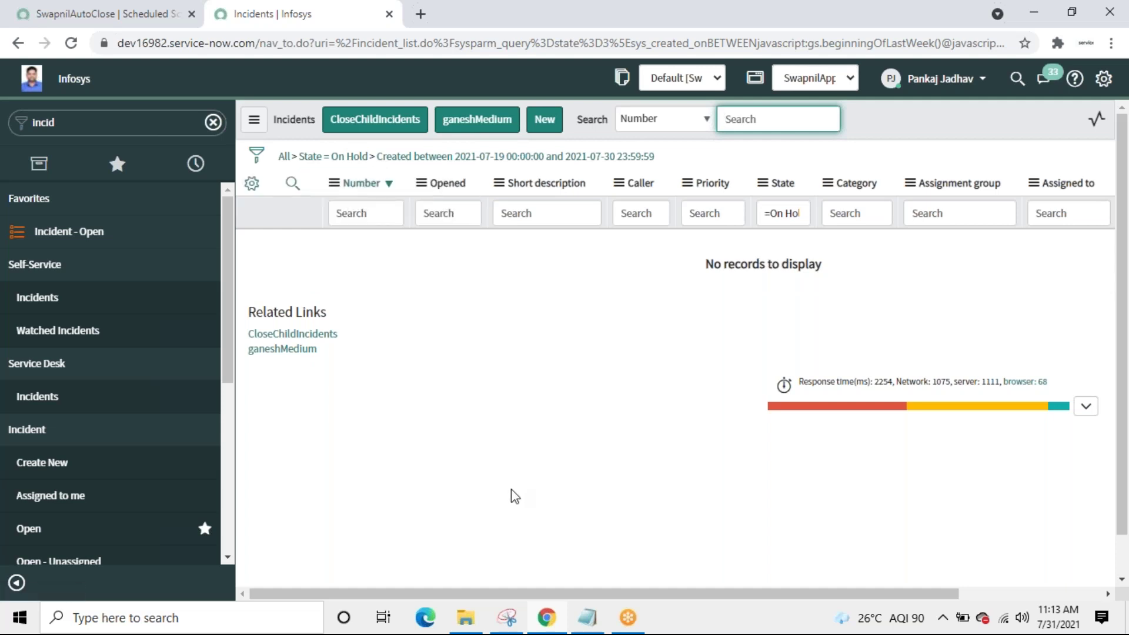
{"action": "left_click", "coordinate": [78, 234]}
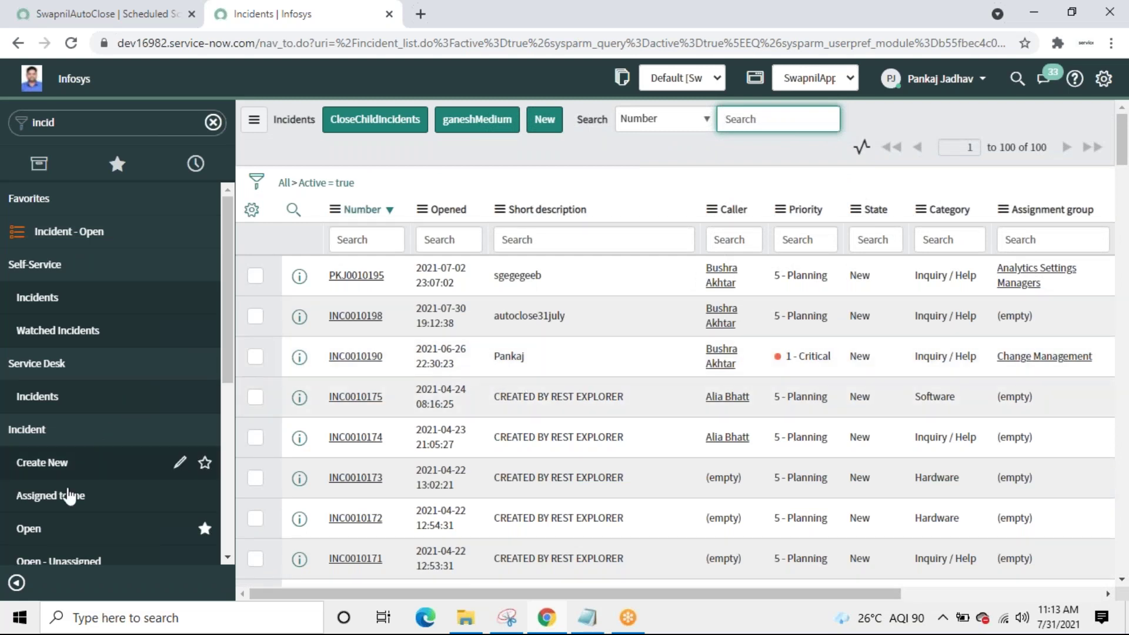
{"action": "left_click", "coordinate": [34, 530]}
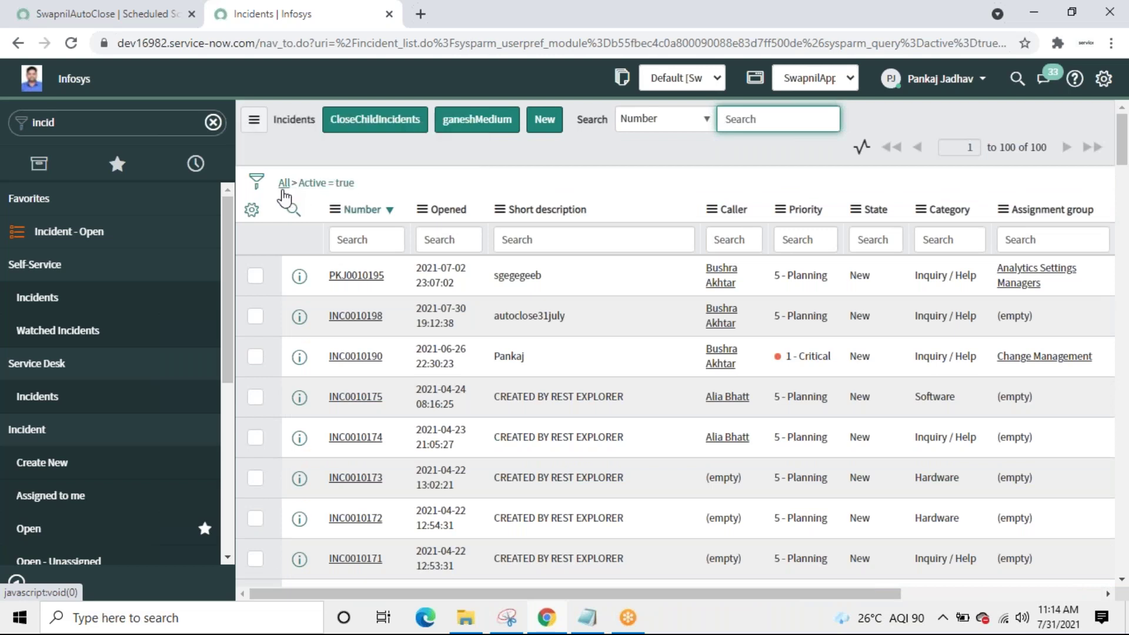
{"action": "left_click", "coordinate": [282, 189]}
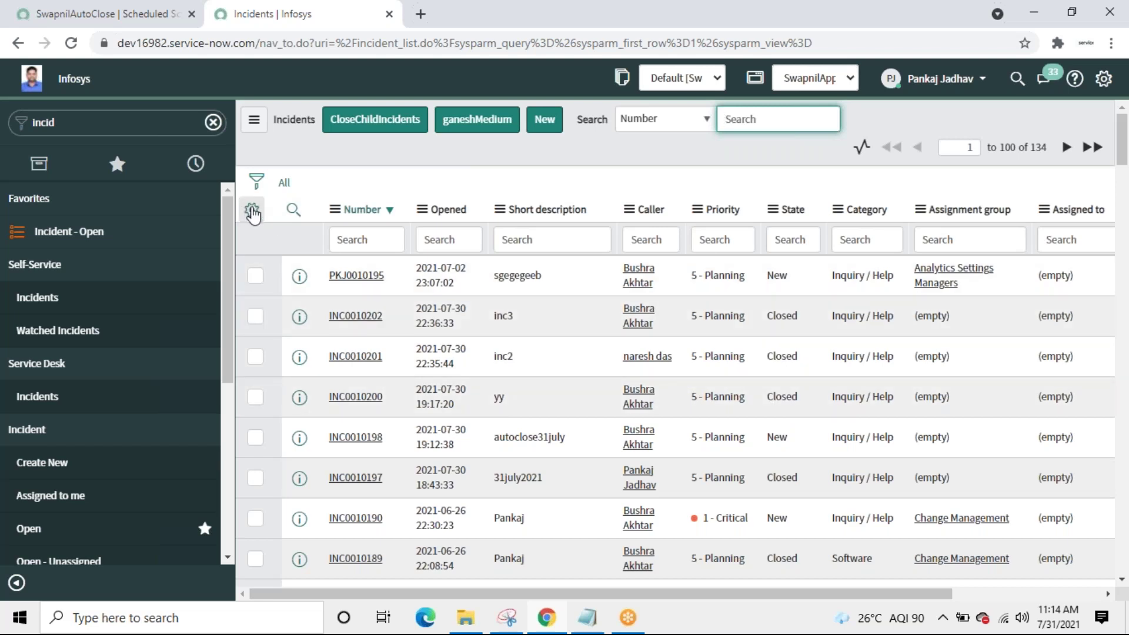
Step: Add the Updated and Updated by columns to the incident list, placed right after Number
{"action": "left_click", "coordinate": [252, 209]}
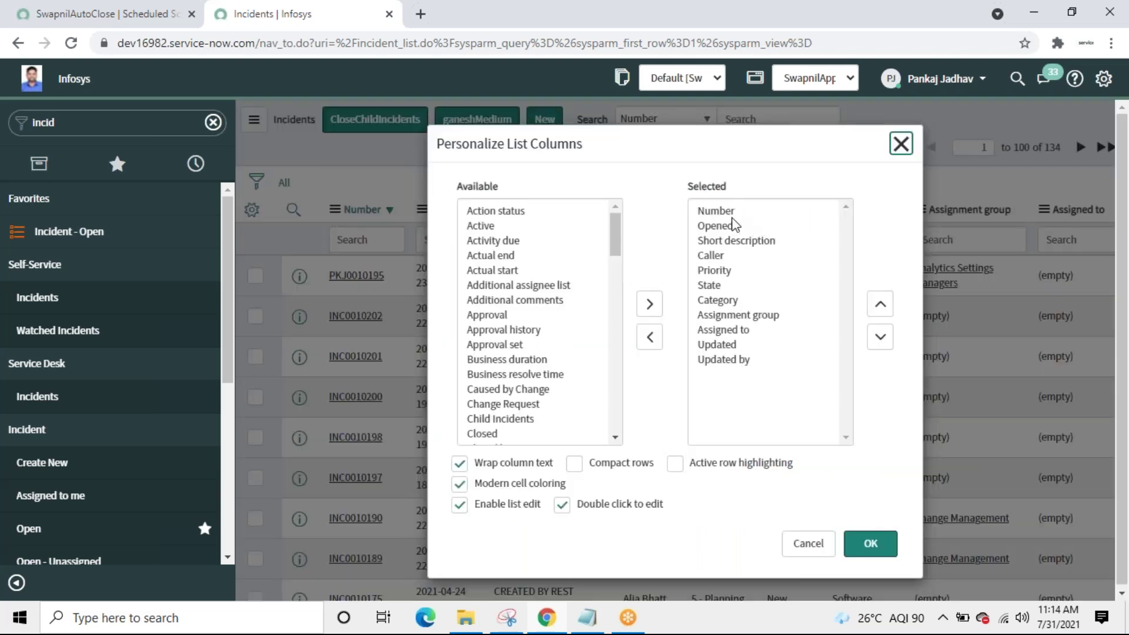
{"action": "left_click", "coordinate": [715, 346]}
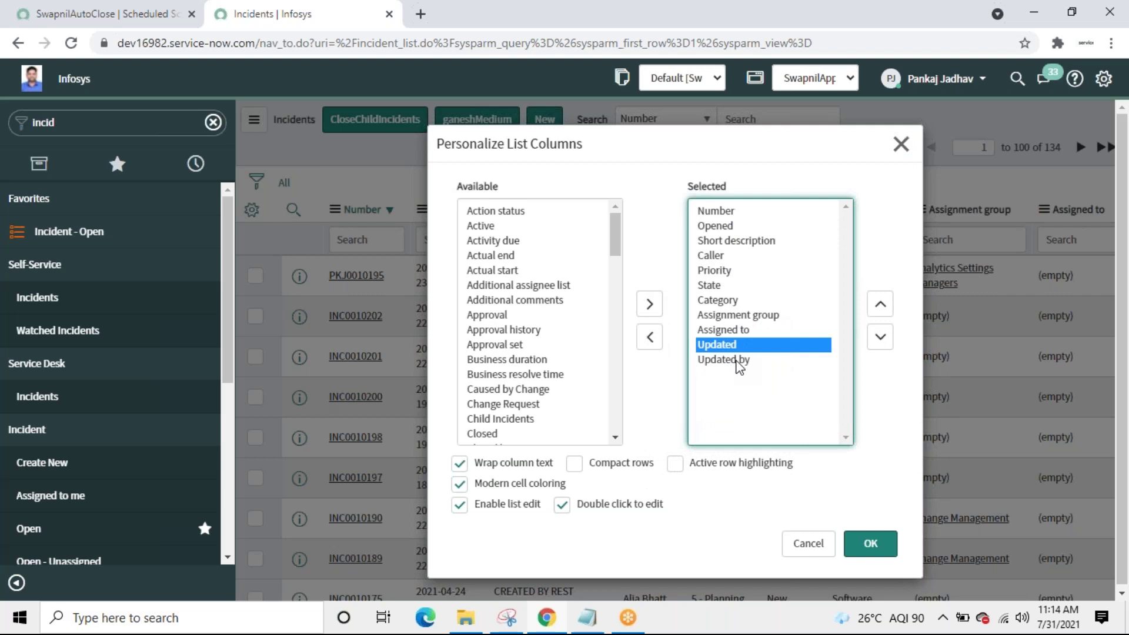
{"action": "left_click", "coordinate": [735, 360], "text": "shift"}
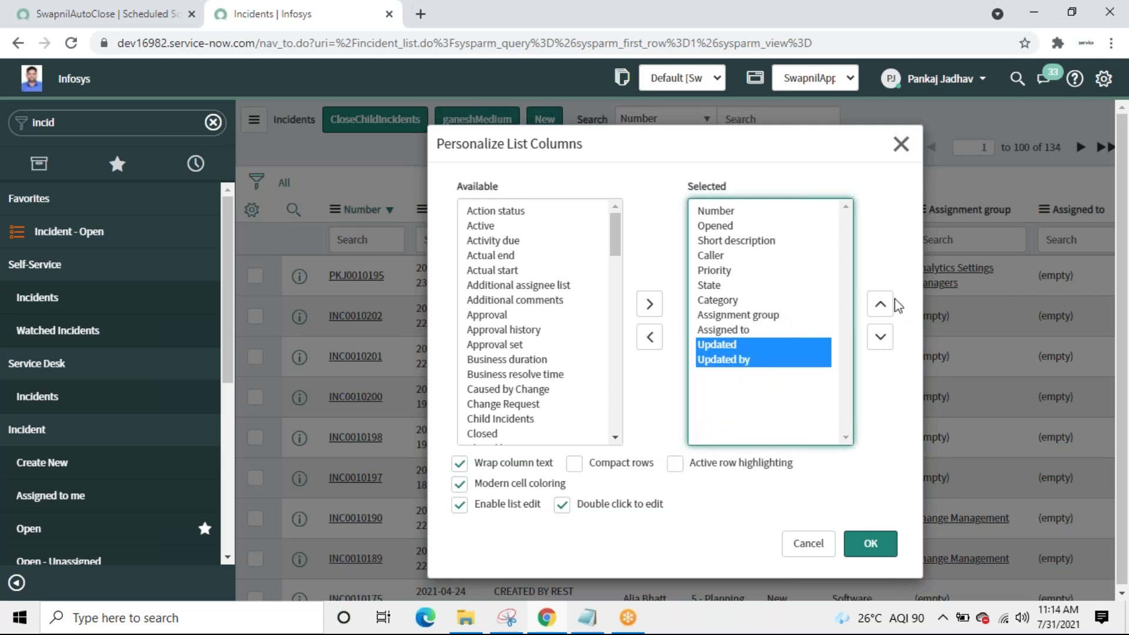
{"action": "left_click", "coordinate": [881, 305]}
{"action": "left_click", "coordinate": [881, 304]}
{"action": "left_click", "coordinate": [881, 305]}
{"action": "left_click", "coordinate": [881, 304]}
{"action": "left_click", "coordinate": [881, 305]}
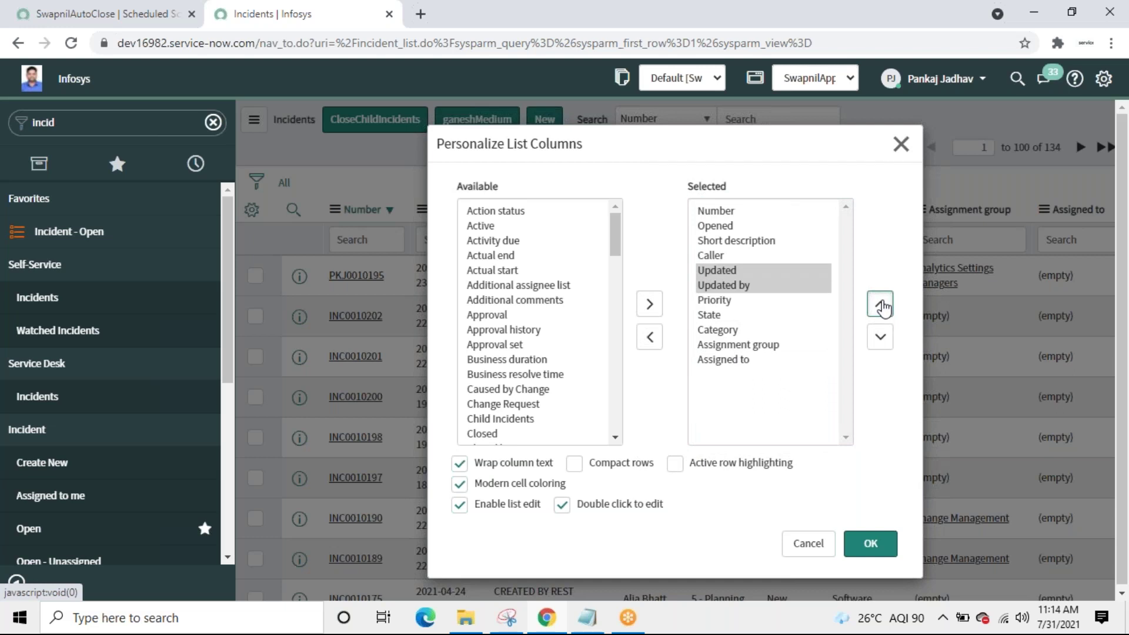
{"action": "left_click", "coordinate": [880, 304]}
{"action": "left_click", "coordinate": [880, 305]}
{"action": "left_click", "coordinate": [881, 305]}
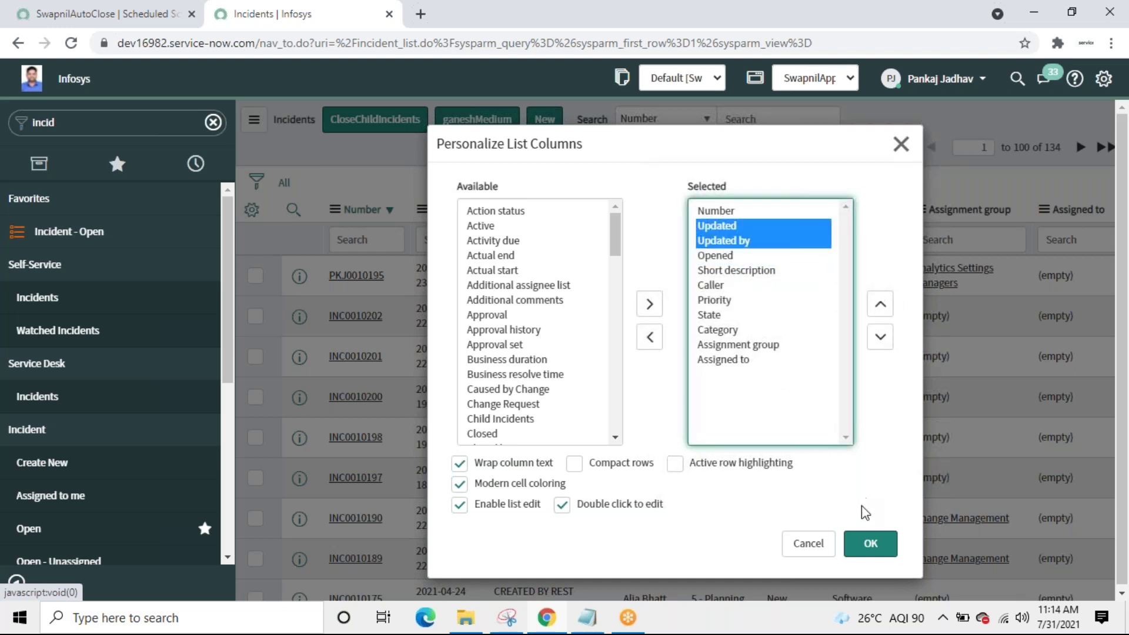
{"action": "left_click", "coordinate": [869, 545]}
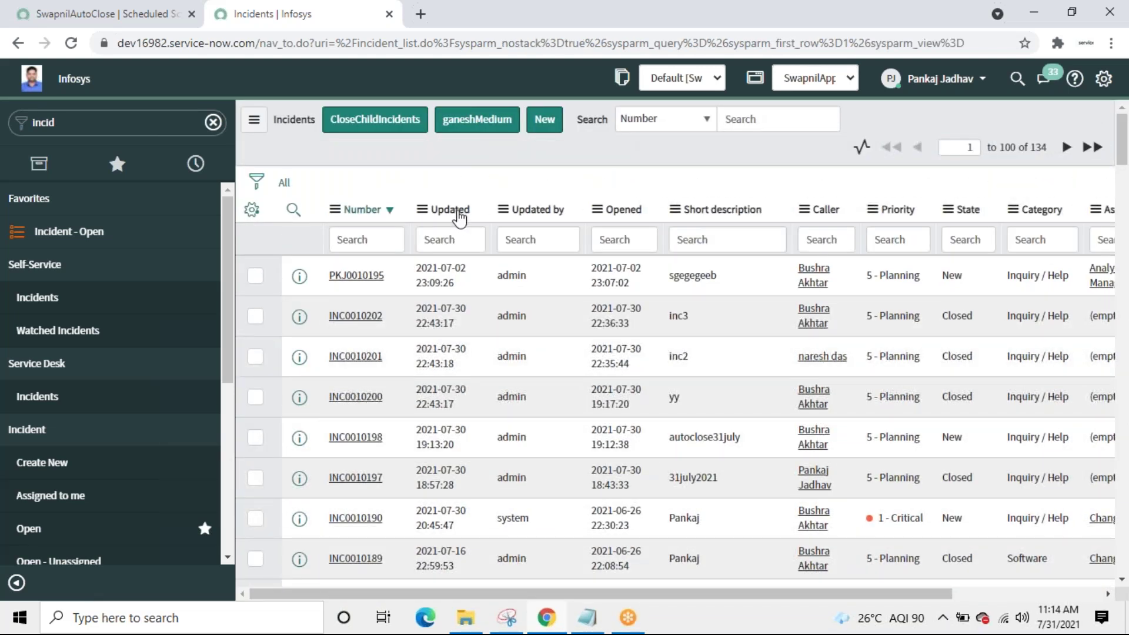
Step: Sort incidents by Updated and highlight the Closed state of the top rows
{"action": "left_click", "coordinate": [459, 218]}
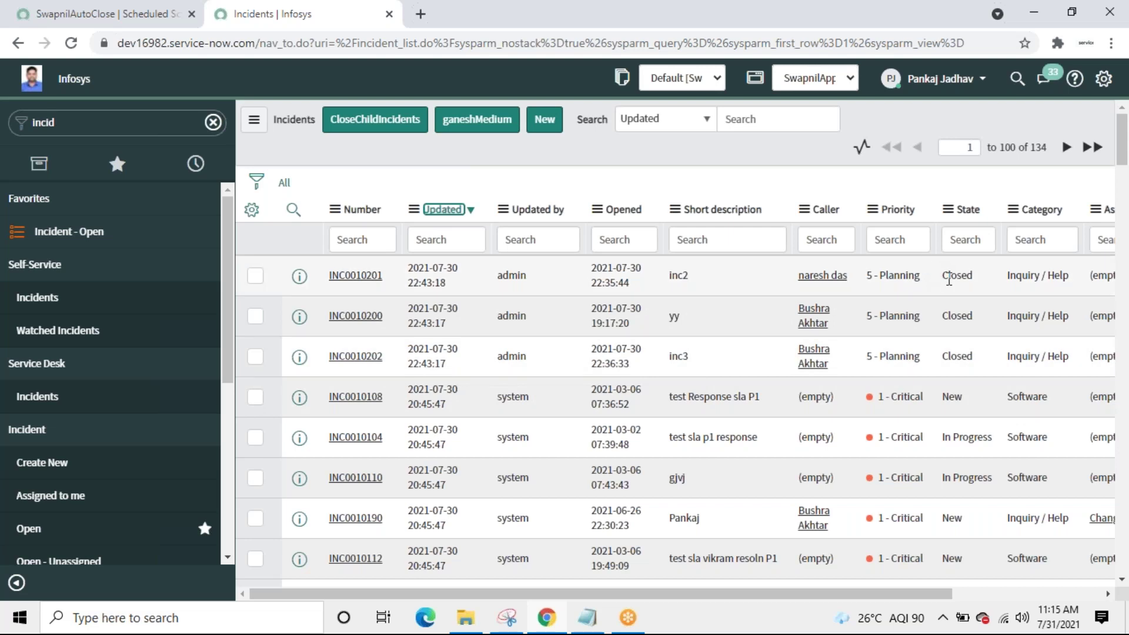
{"action": "left_click_drag", "start_coordinate": [943, 275], "coordinate": [980, 276]}
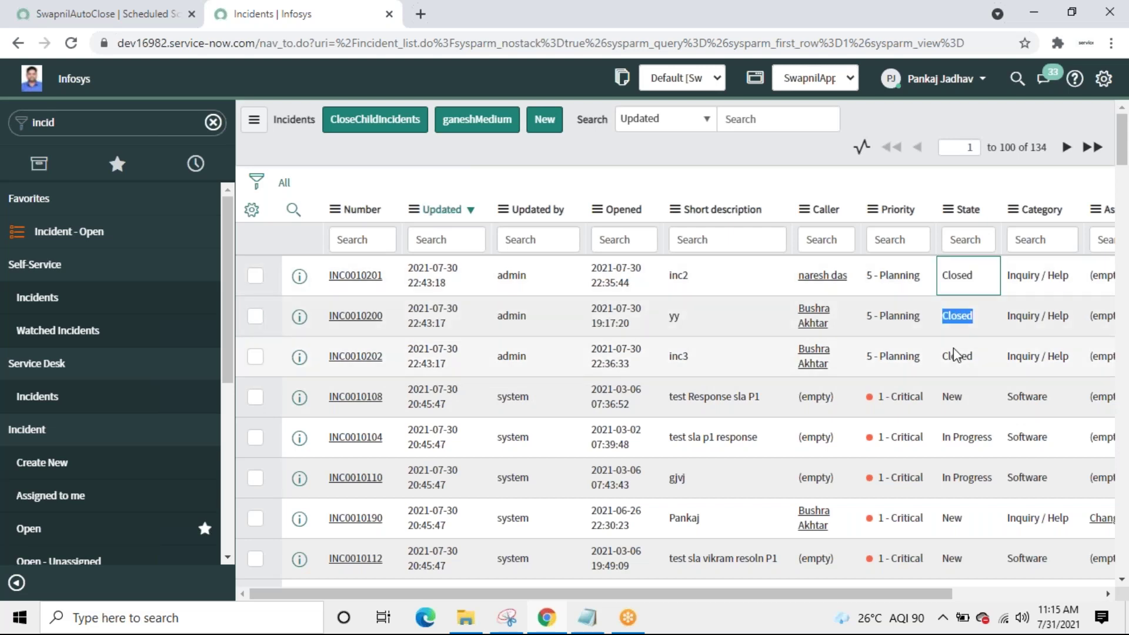
{"action": "left_click_drag", "start_coordinate": [941, 356], "coordinate": [979, 359]}
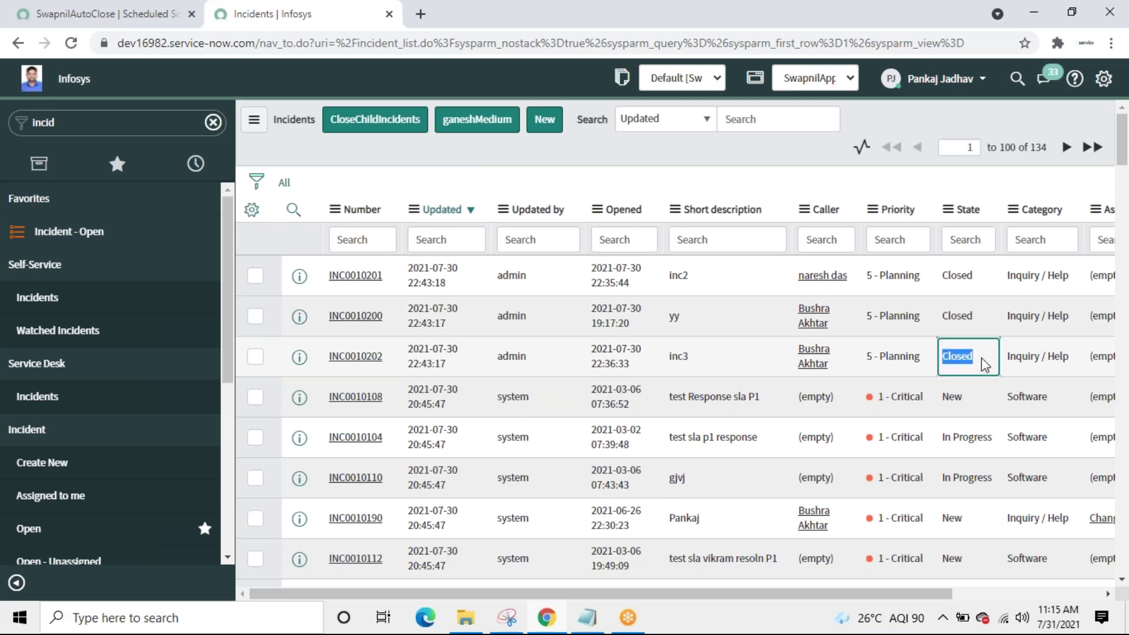
Step: Build a filter condition on State with operator 'is', then return to the SwapnilAutoClose job
{"action": "left_click", "coordinate": [256, 187]}
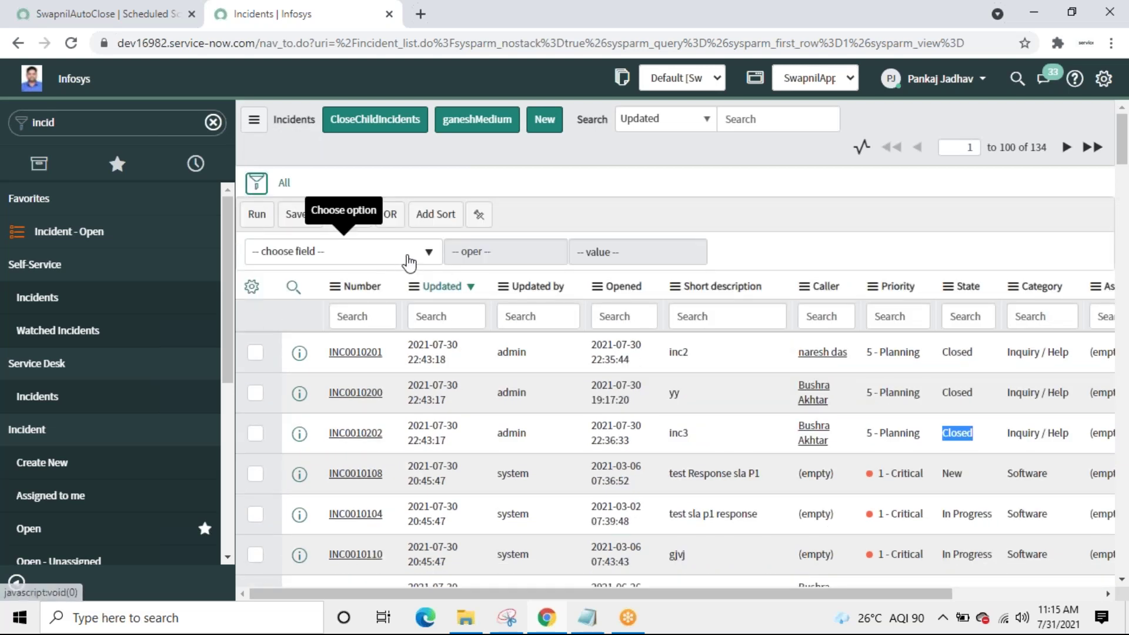
{"action": "left_click", "coordinate": [407, 259]}
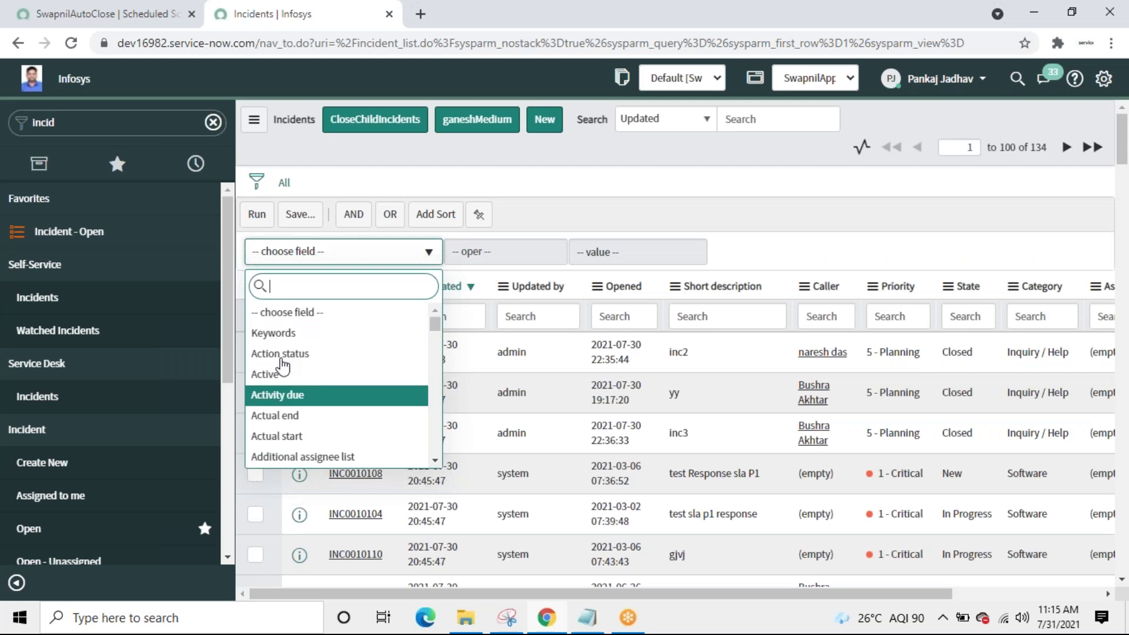
{"action": "type", "text": "stat"}
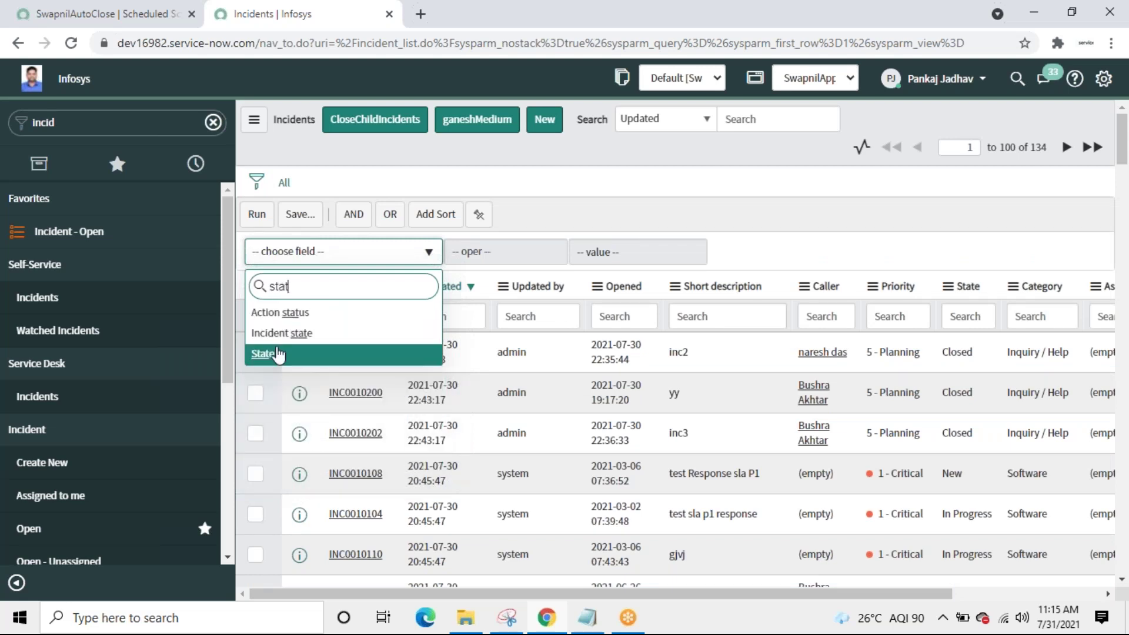
{"action": "left_click", "coordinate": [278, 353]}
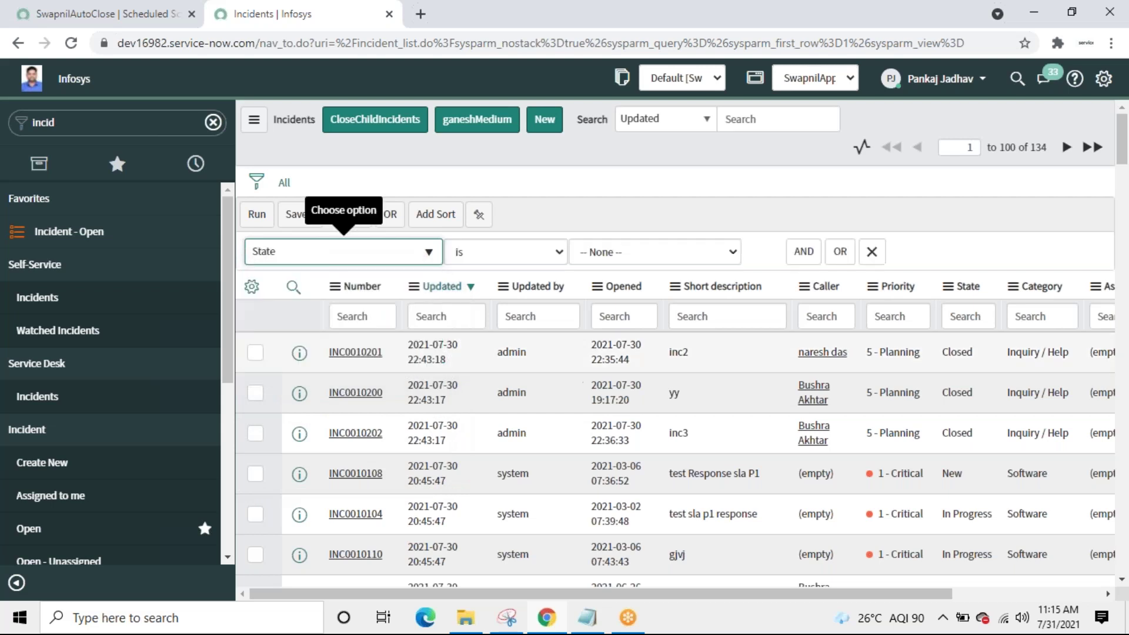
{"action": "left_click", "coordinate": [526, 257]}
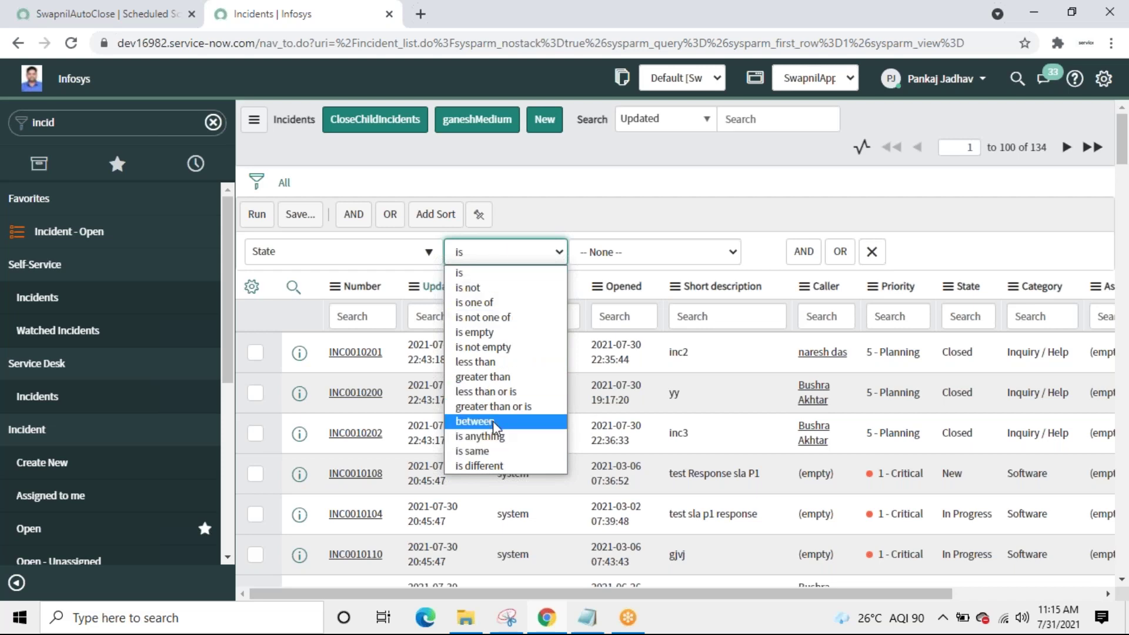
{"action": "left_click", "coordinate": [622, 219]}
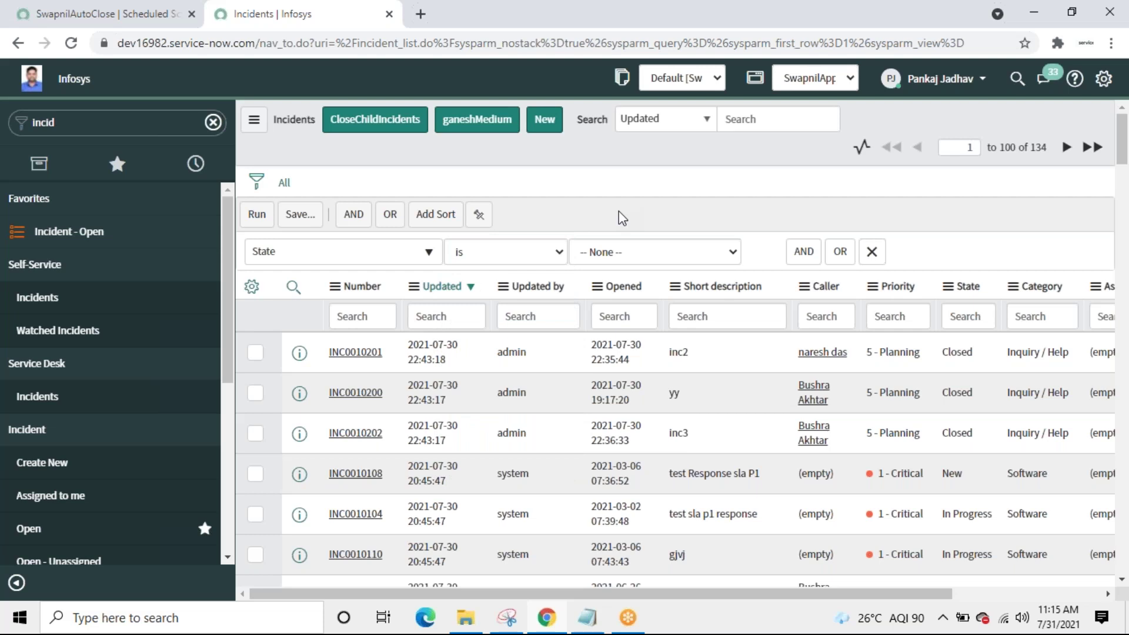
{"action": "left_click", "coordinate": [110, 19]}
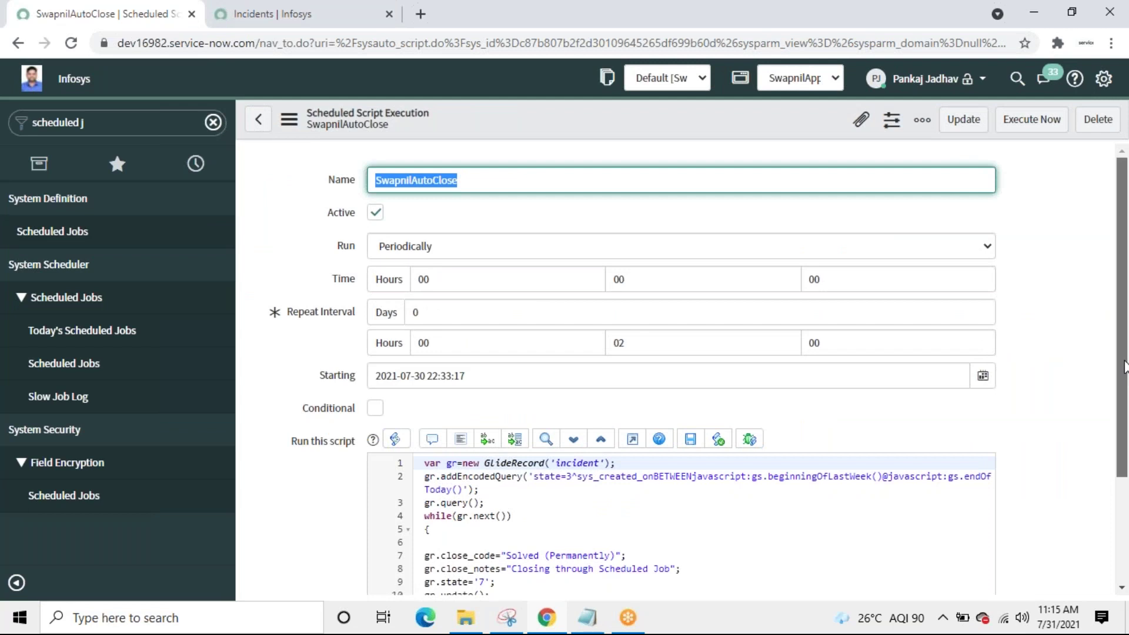
{"action": "scroll", "coordinate": [1124, 382], "scroll_direction": "down", "scroll_amount": 1}
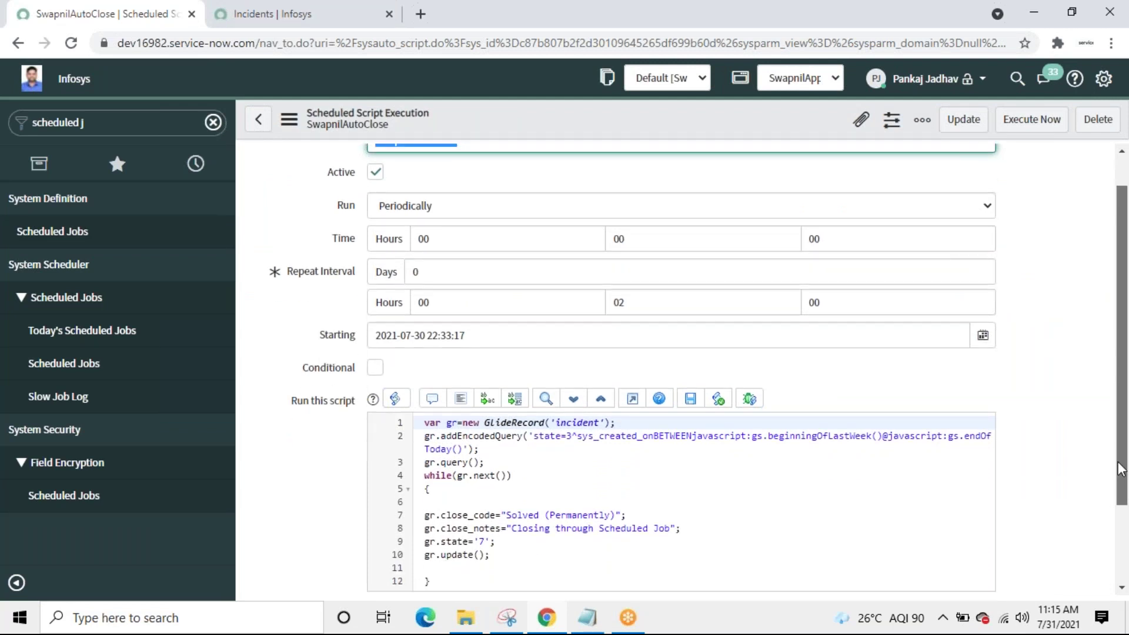
{"action": "scroll", "coordinate": [1120, 467], "scroll_direction": "down", "scroll_amount": 3}
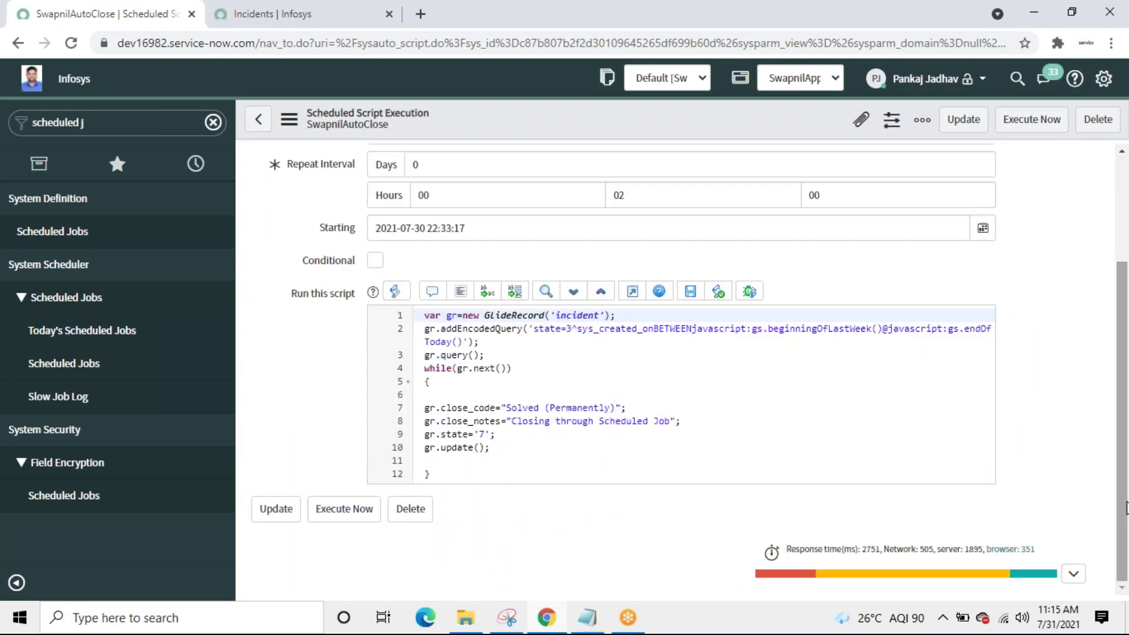
{"action": "left_click", "coordinate": [697, 418]}
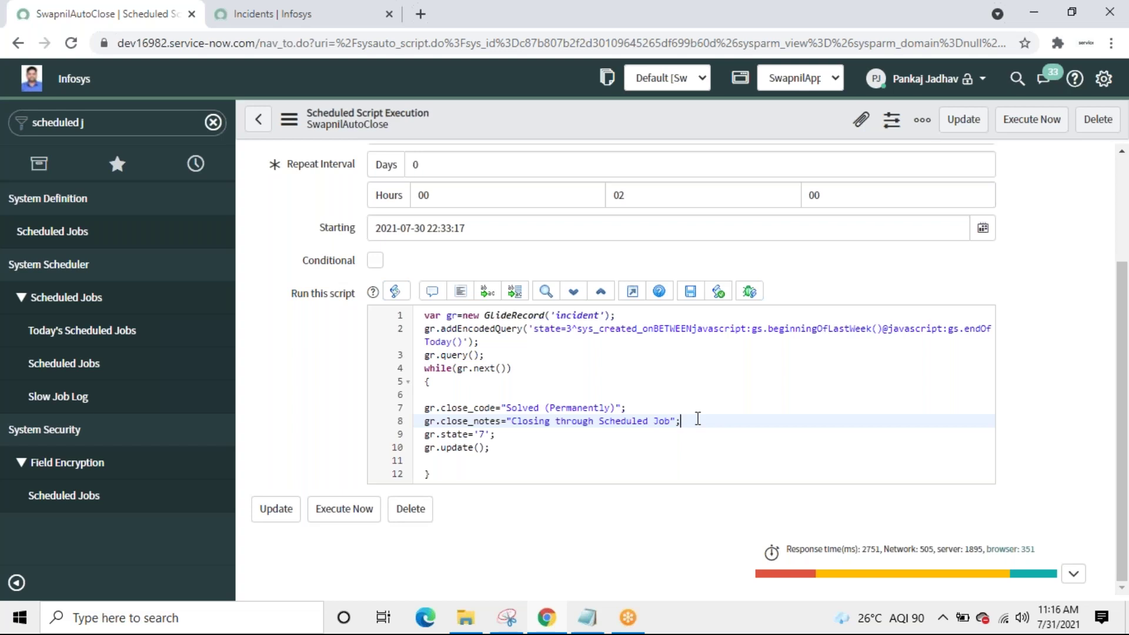
{"action": "left_click_drag", "start_coordinate": [752, 330], "coordinate": [769, 332]}
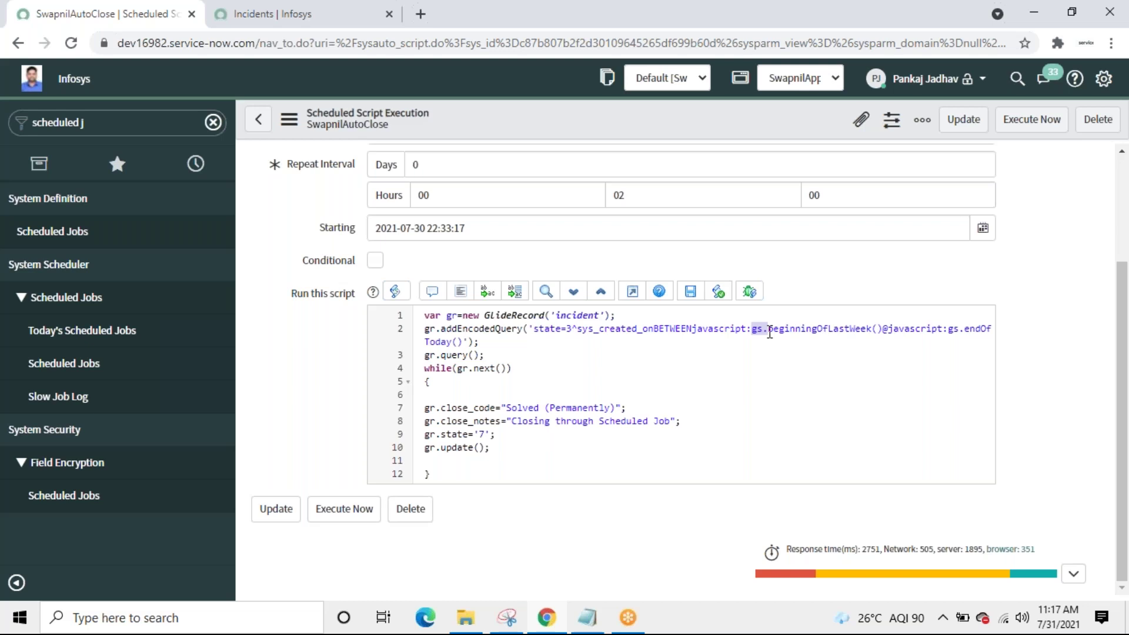
{"action": "left_click", "coordinate": [769, 331]}
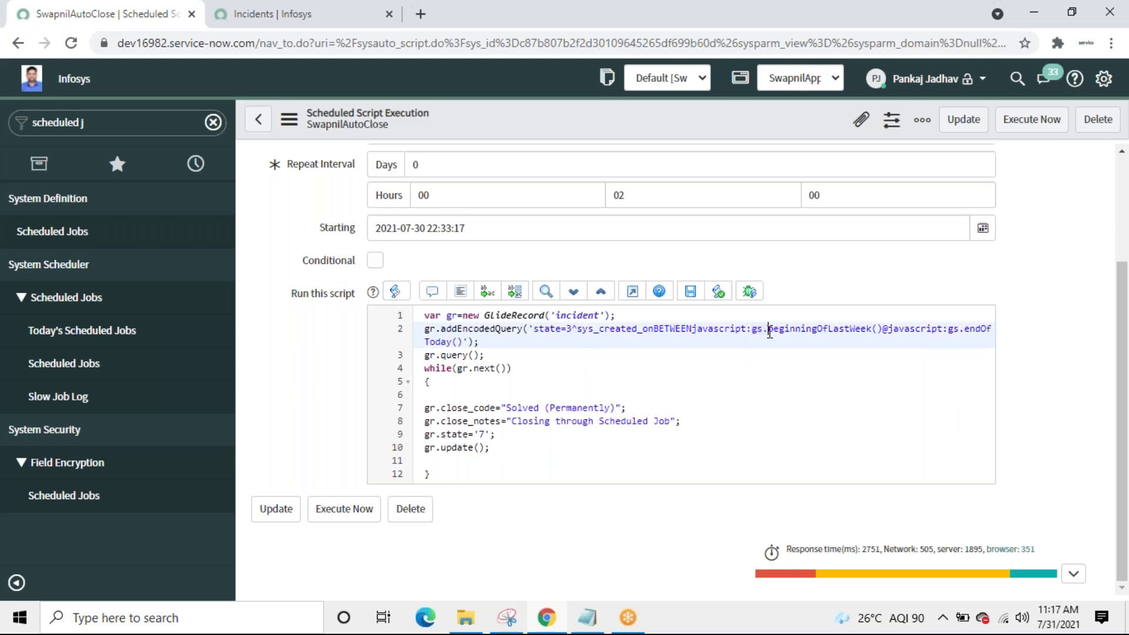